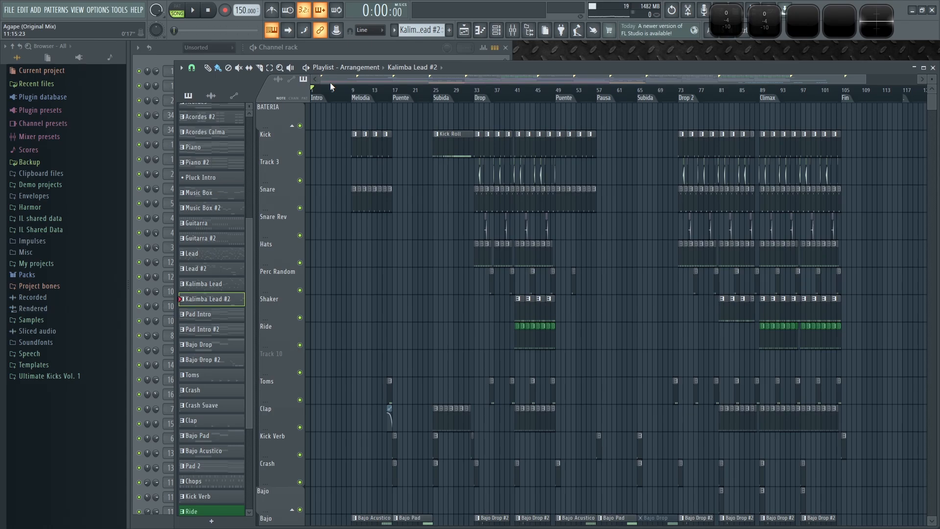
- Review the arrangement in the playlist, zooming through the sections and playing back the drop
scroll(353, 253, up, 3)
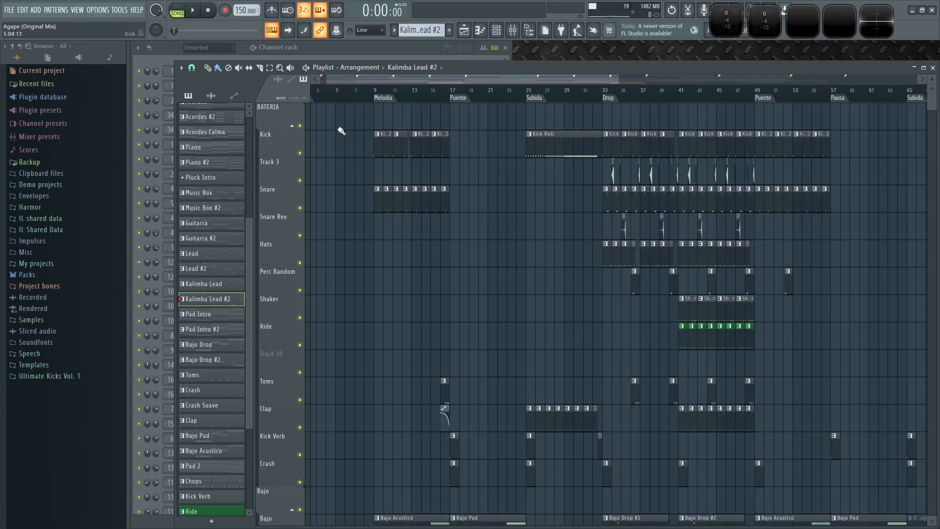
drag(364, 76, 295, 90)
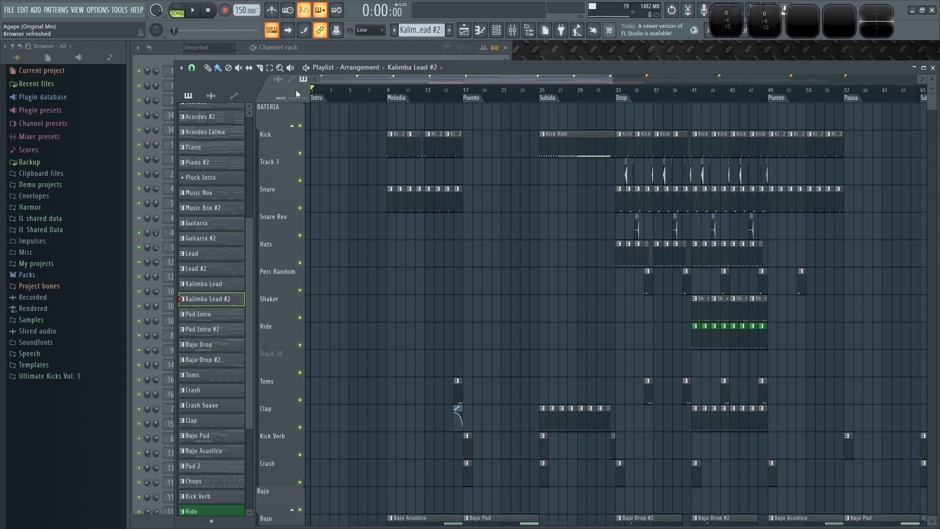
scroll(524, 281, down, 2)
scroll(563, 242, up, 3)
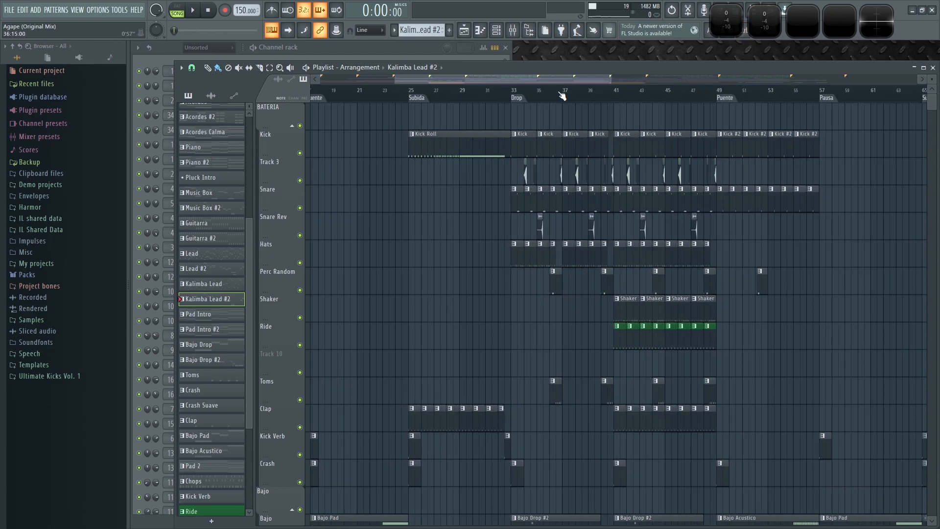
click(514, 92)
scroll(514, 329, down, 10)
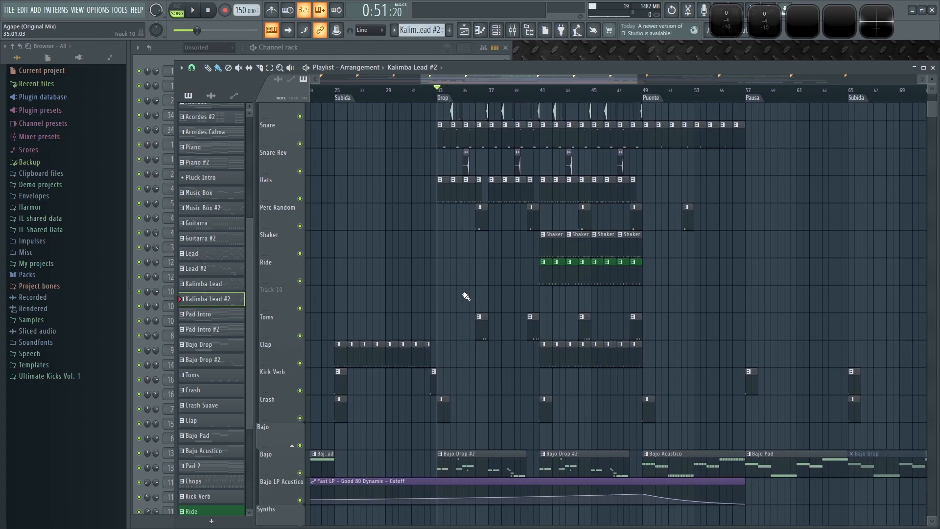
scroll(457, 262, up, 2)
key(space)
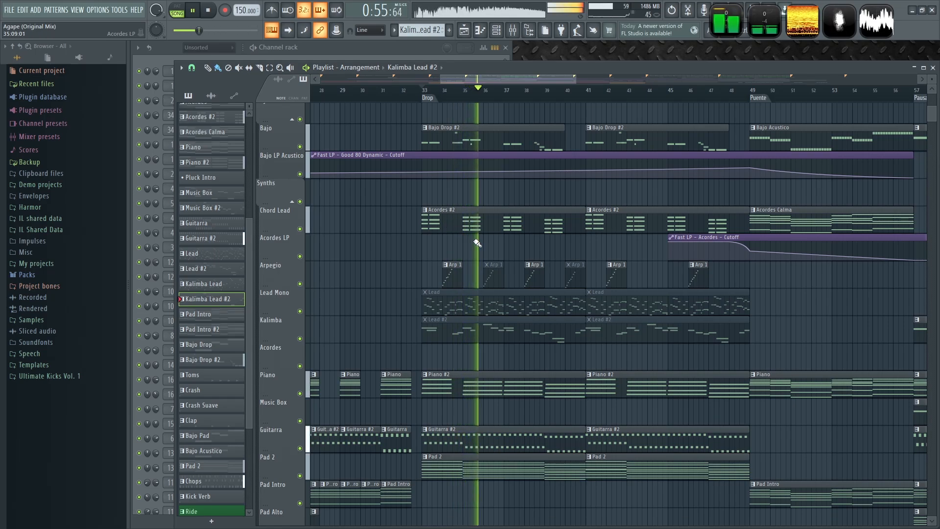
key(space)
scroll(451, 219, down, 2)
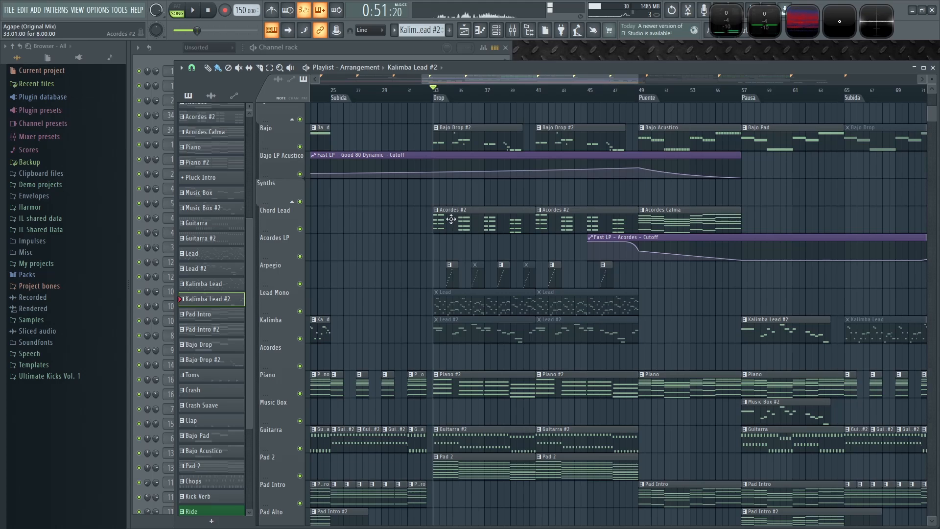
scroll(437, 243, up, 5)
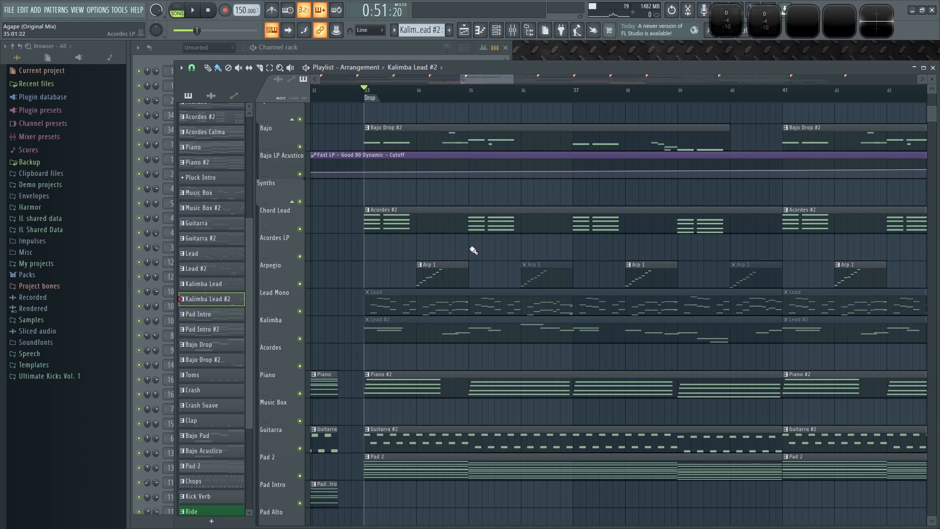
scroll(457, 249, down, 8)
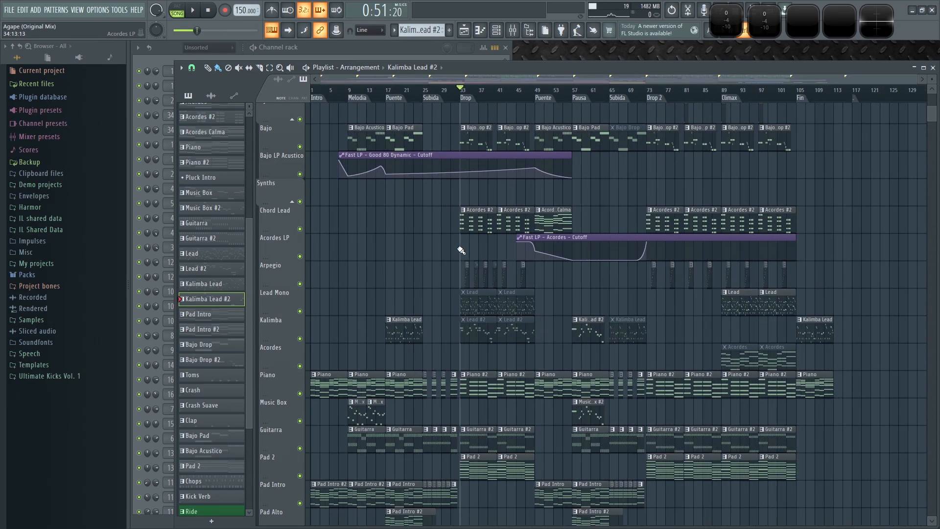
scroll(465, 257, up, 5)
scroll(473, 267, down, 10)
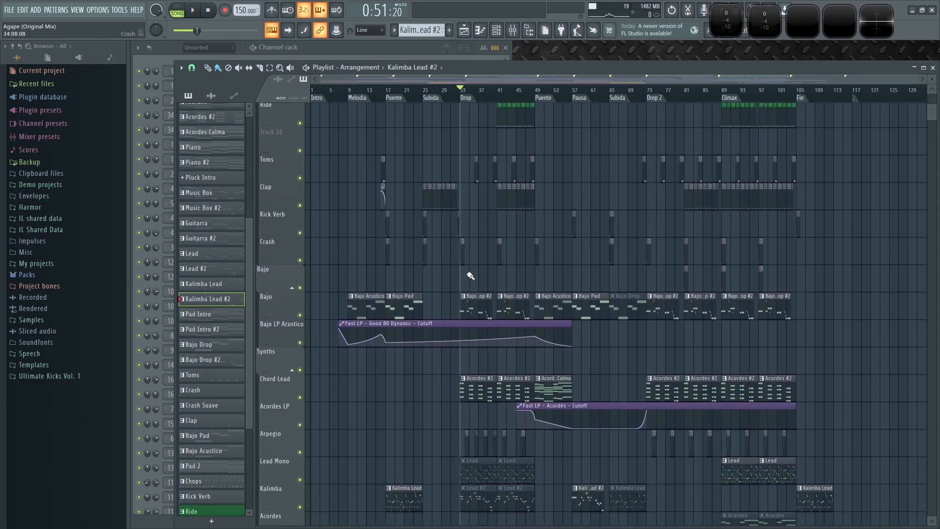
scroll(467, 268, up, 8)
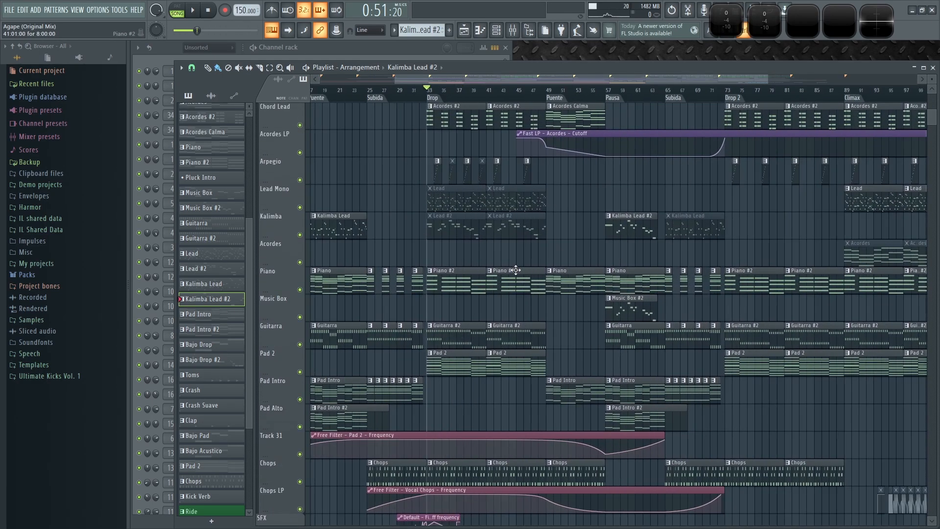
scroll(228, 263, down, 5)
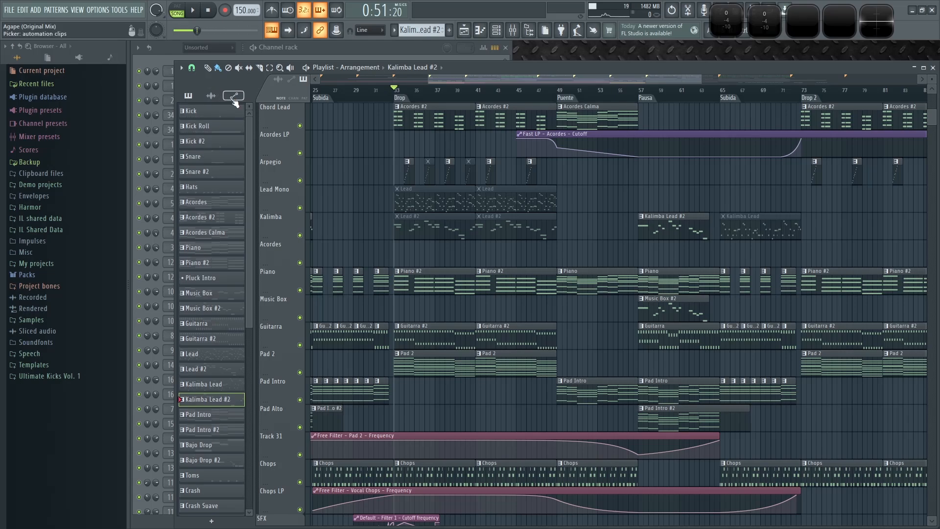
- Switch the playlist picker to automation clips and place the Modulation X automation clip on the Acordes track near bar 45
click(234, 95)
click(211, 111)
click(548, 252)
- Scroll through the melodic, automation and SFX tracks of the arrangement around the drop
scroll(539, 278, down, 4)
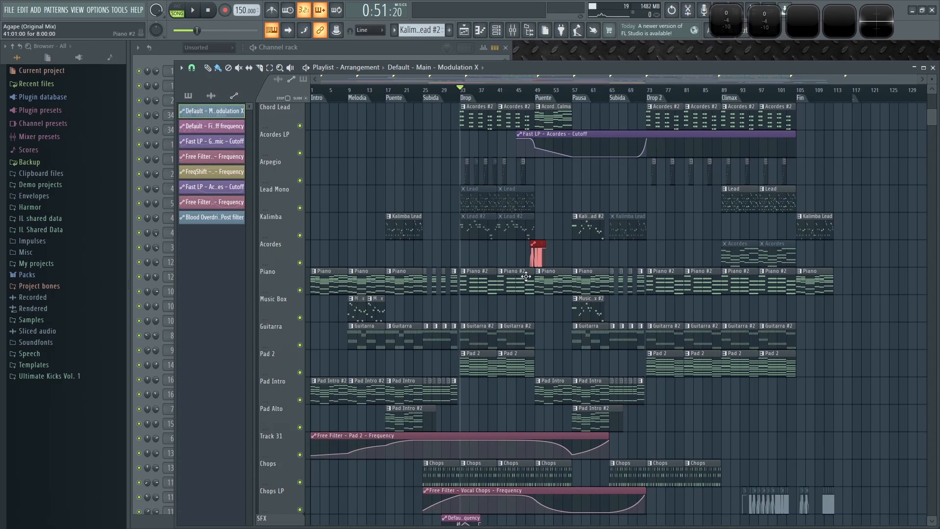
scroll(685, 343, down, 3)
scroll(568, 193, up, 1)
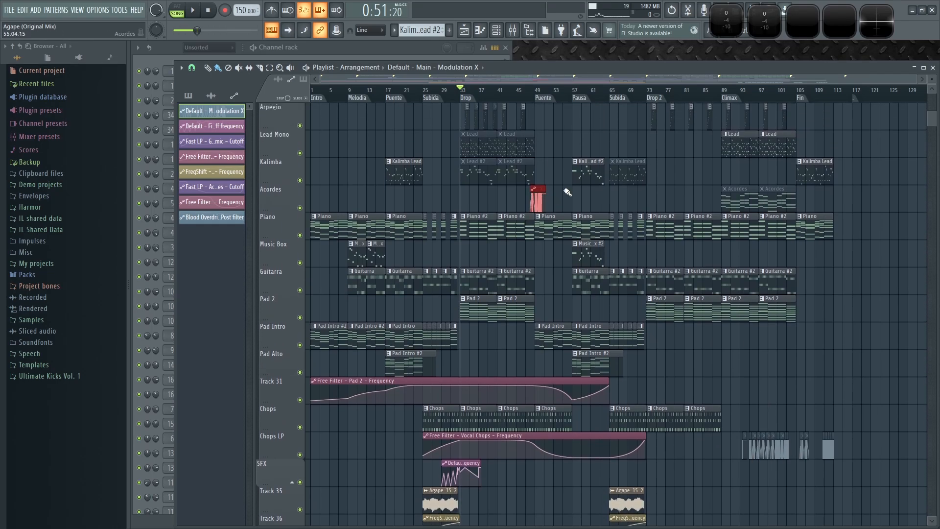
scroll(842, 478, up, 7)
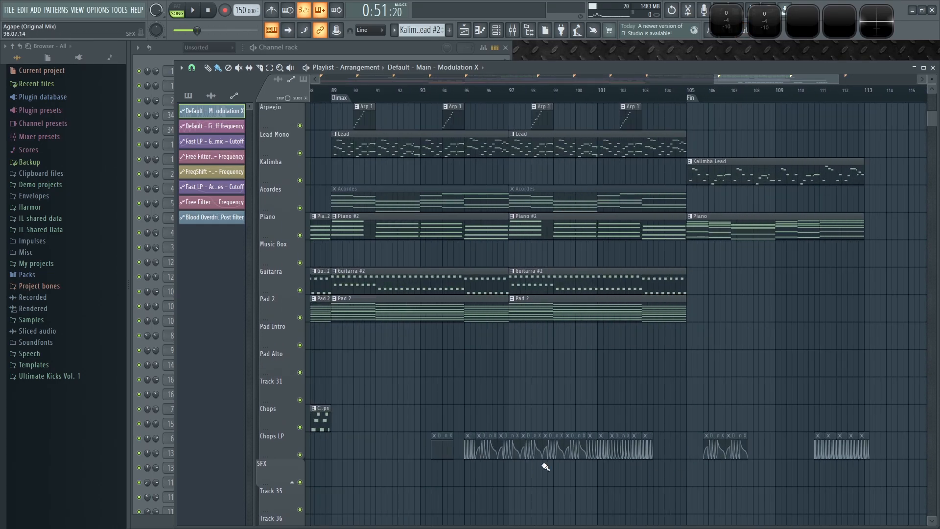
scroll(547, 467, down, 7)
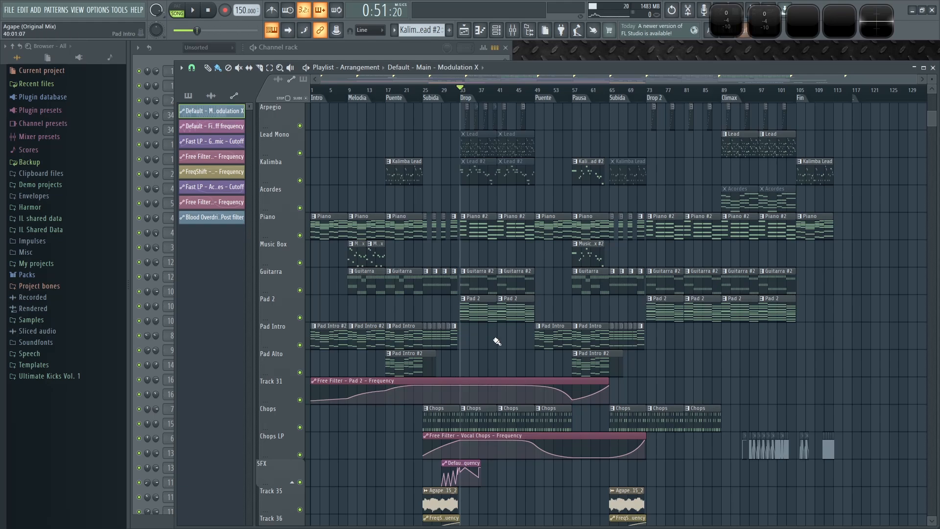
scroll(498, 339, up, 3)
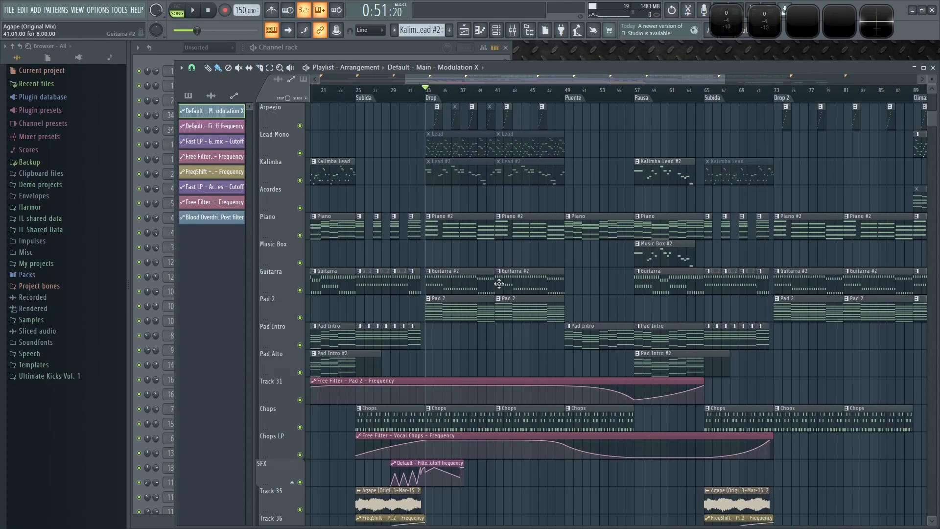
scroll(416, 220, up, 4)
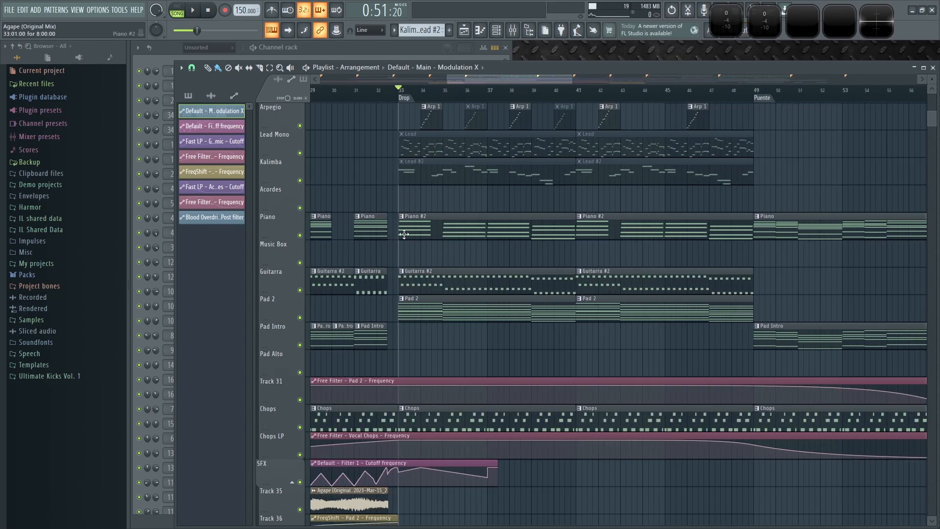
scroll(404, 235, up, 3)
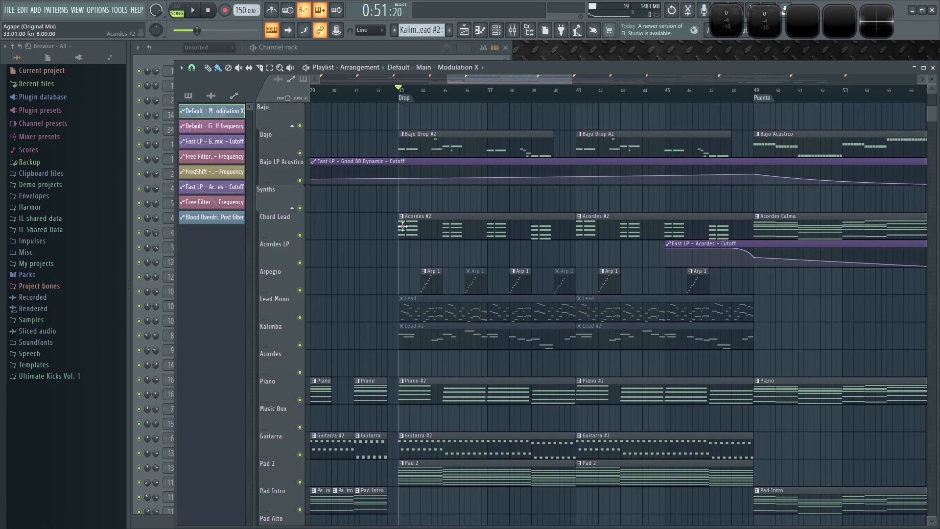
- Solo the Chord Lead track to audition it on its own, then unsolo it
ctrl+click(301, 236)
key(space)
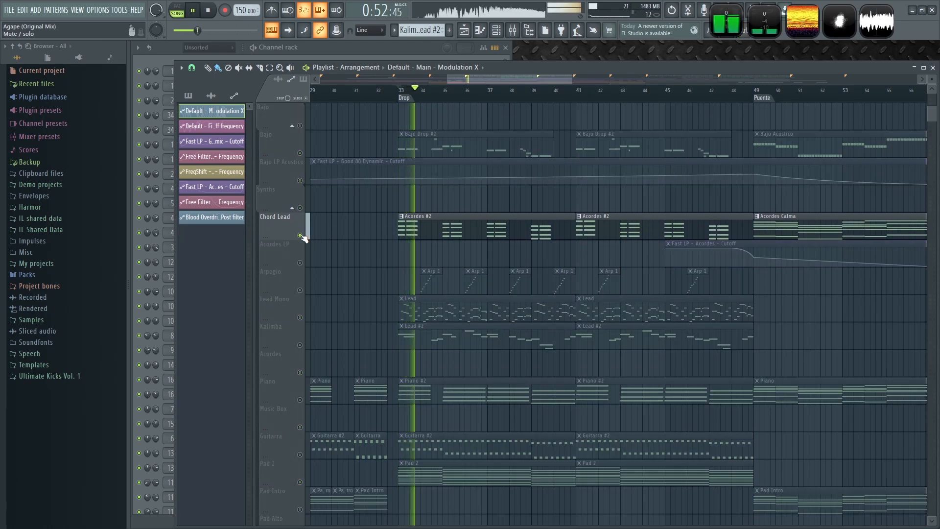
key(space)
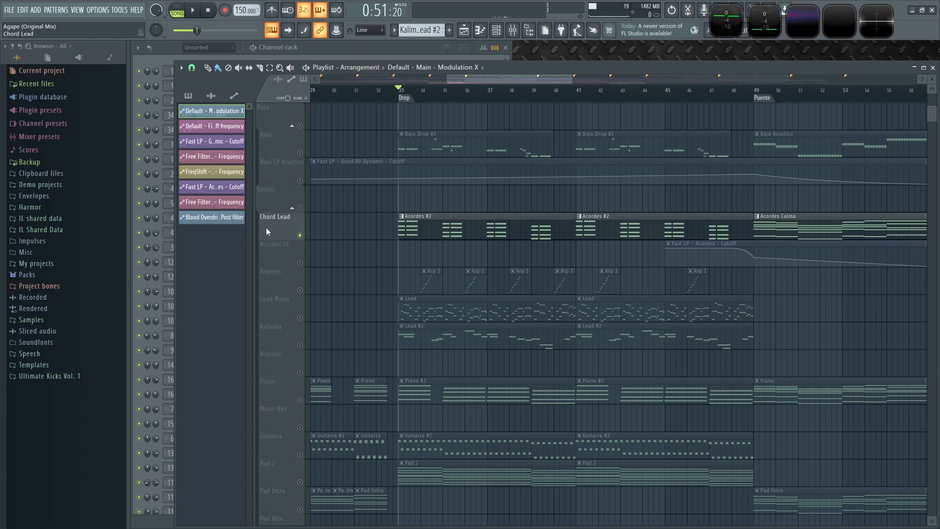
scroll(426, 234, up, 5)
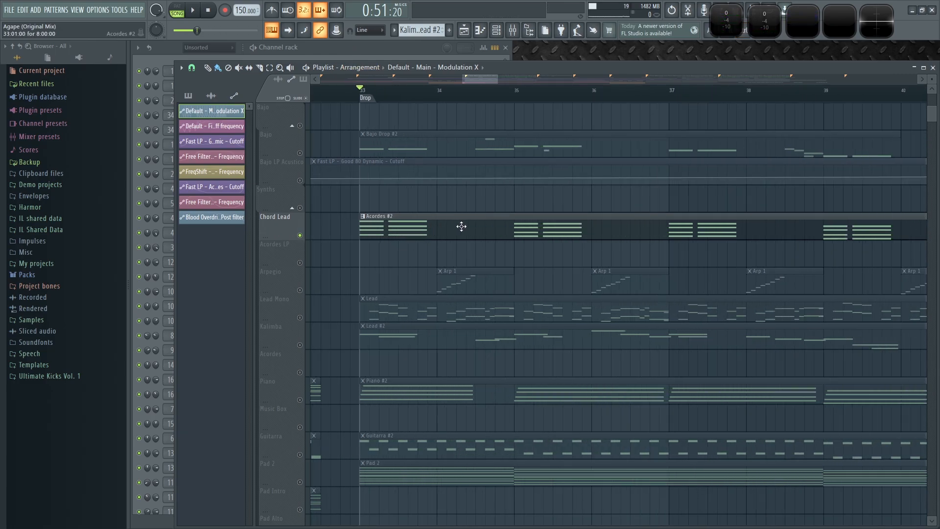
right_click(301, 236)
- Play the song from the beginning and review the intro section of the playlist
scroll(320, 279, down, 8)
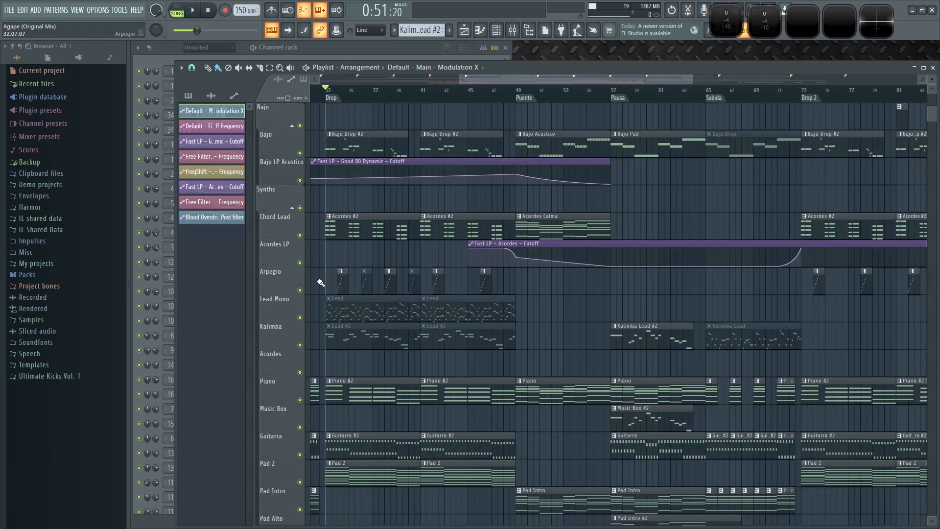
click(207, 11)
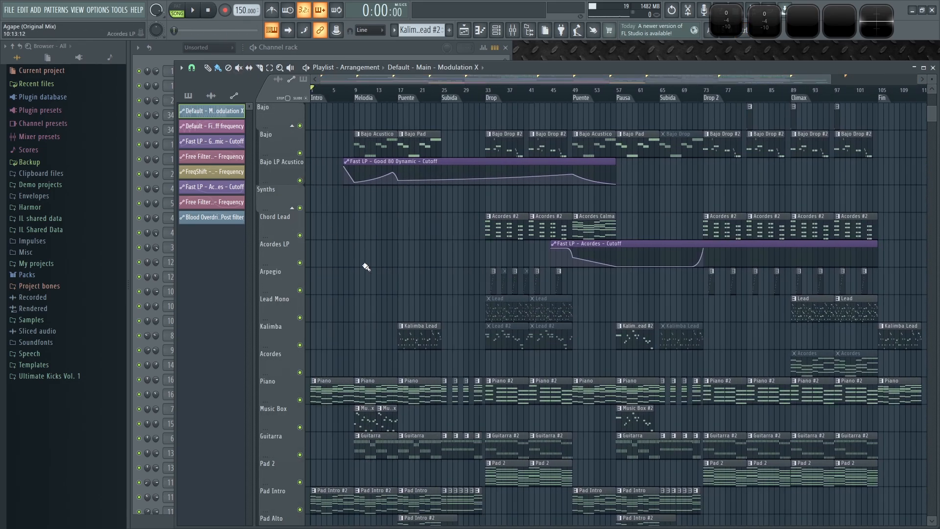
scroll(385, 260, up, 10)
key(space)
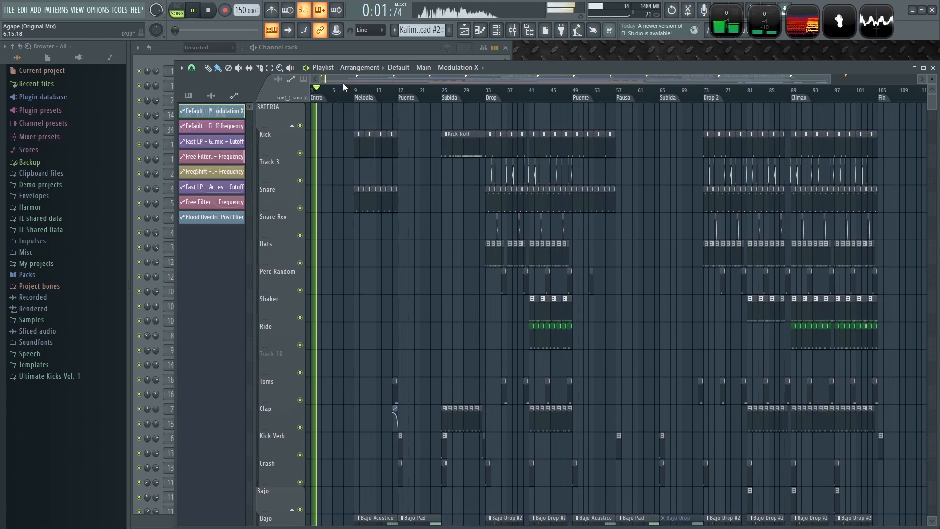
scroll(279, 207, down, 5)
scroll(368, 220, up, 5)
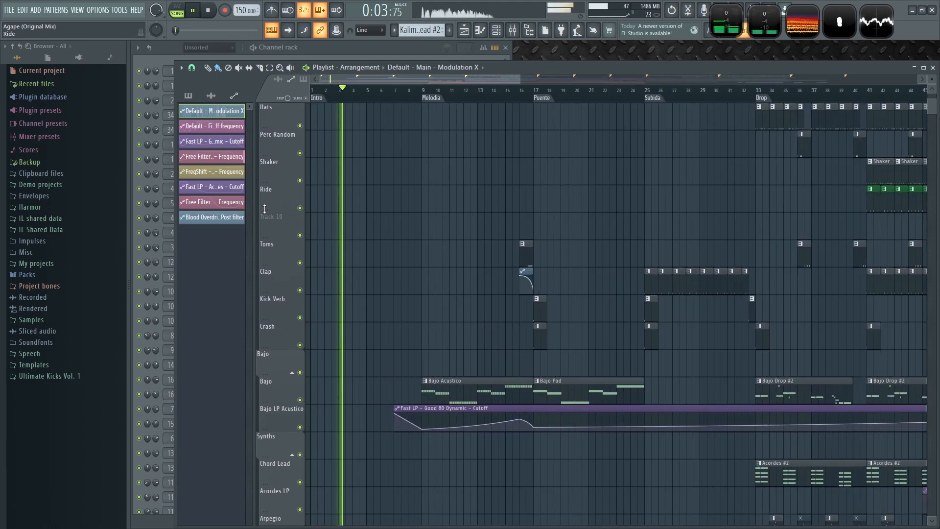
scroll(370, 226, up, 5)
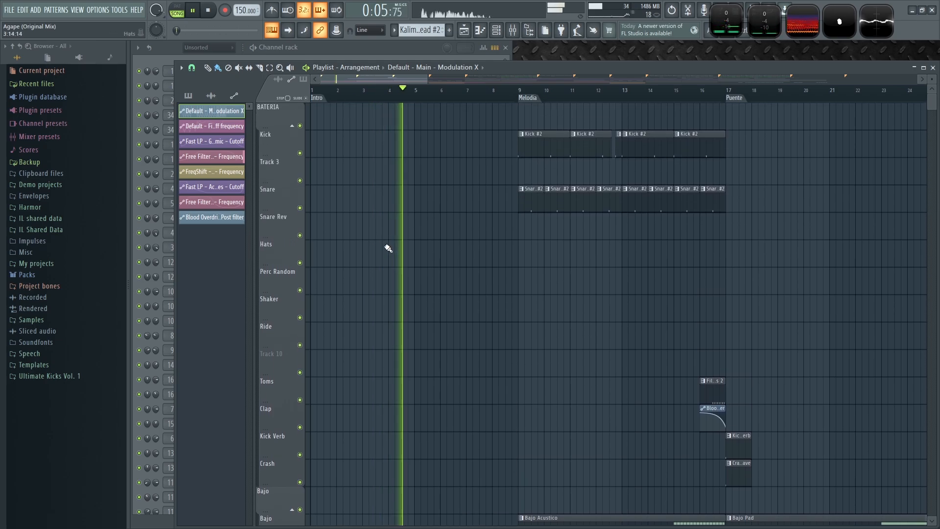
key(space)
scroll(365, 156, down, 1)
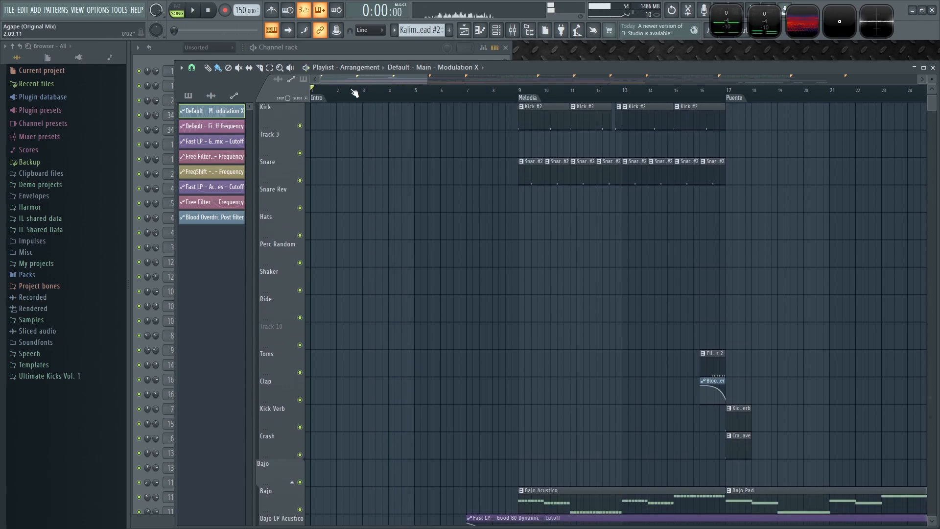
scroll(331, 106, up, 2)
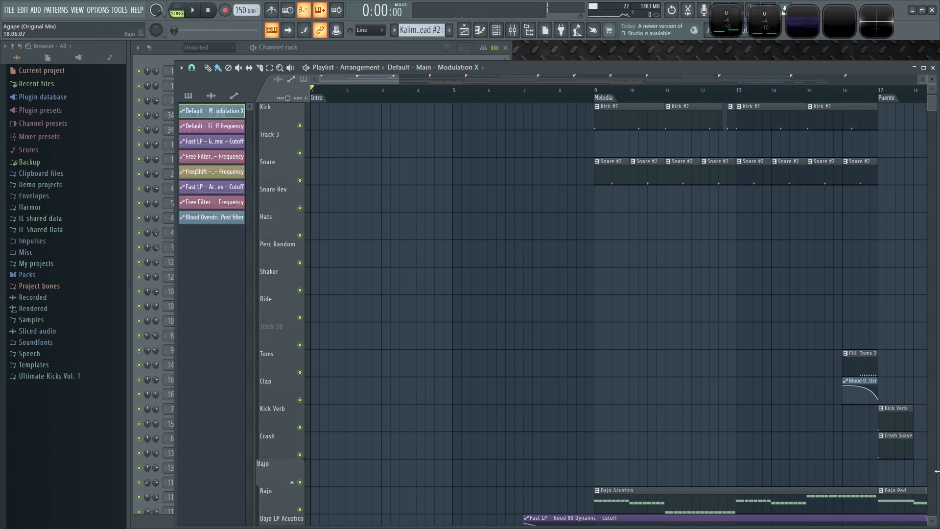
- Pick the Kick Verb pattern and place a Kick Verb clip at the start of the Intro on the Kick Verb track
click(893, 418)
drag(356, 423, 325, 421)
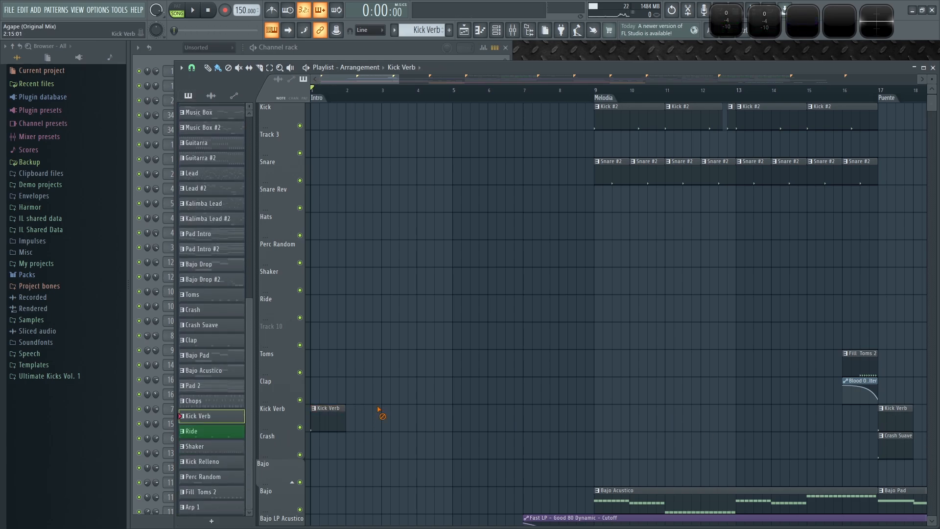
key(space)
key(space)
- Make the intro Kick Verb clip unique and open its pattern in the piano roll
click(314, 408)
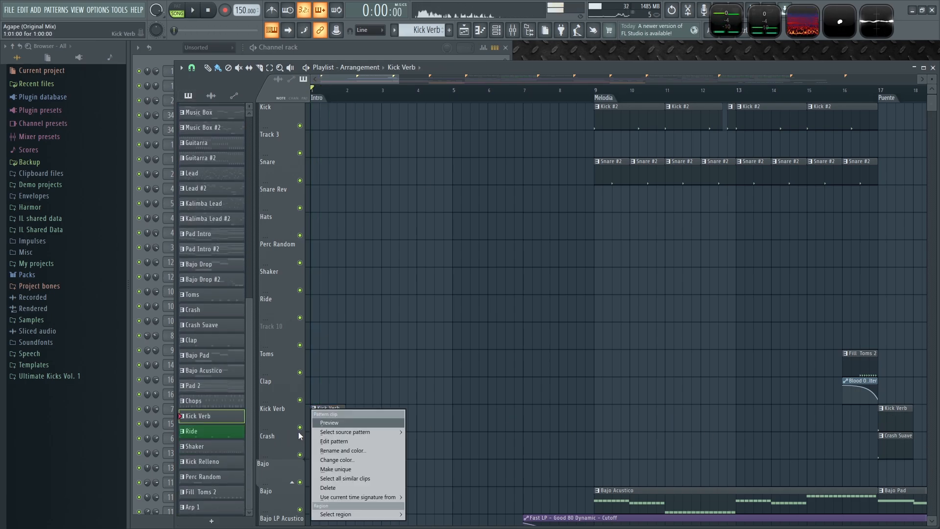
click(342, 469)
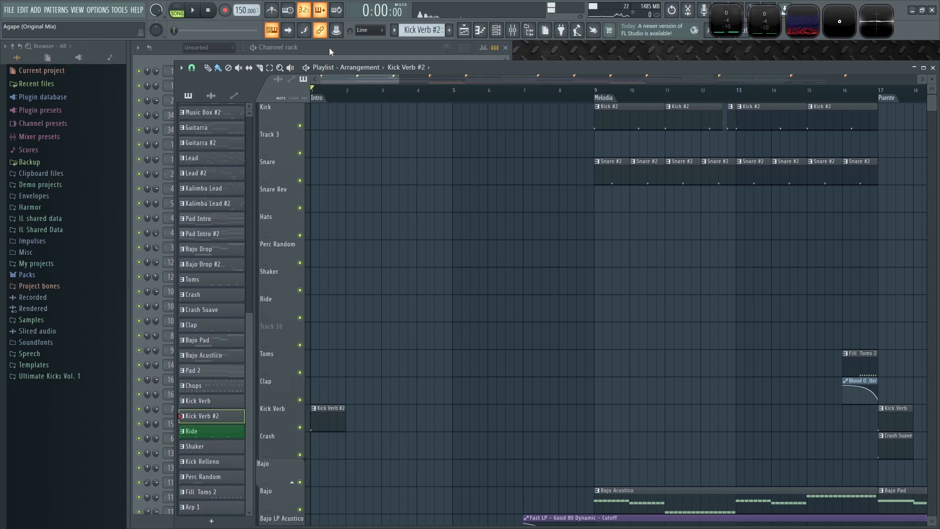
click(329, 48)
right_click(227, 119)
click(246, 116)
scroll(208, 258, down, 5)
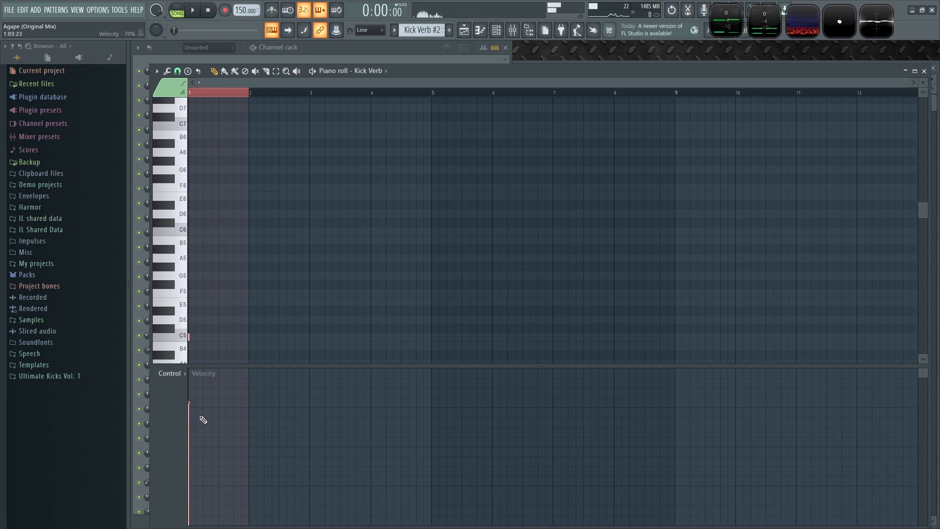
- Lower the velocity of the kick note in the Kick Verb #2 pattern, auditioning the result
key(space)
key(space)
drag(189, 444, 190, 433)
key(space)
- Inspect the RD Kick #1 channel's note in the piano roll for the Kick Verb #2 pattern, then close the editors
key(space)
click(366, 48)
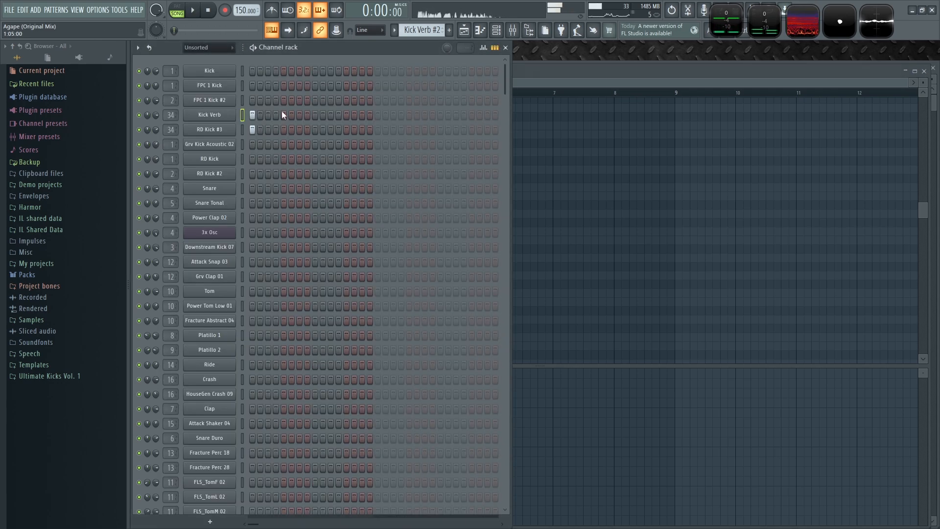
right_click(220, 130)
click(255, 133)
key(space)
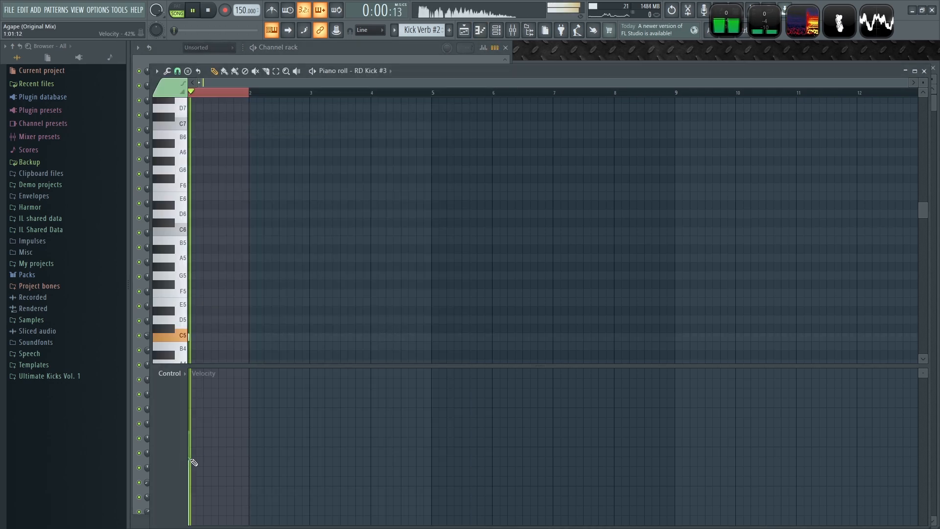
key(space)
click(924, 71)
click(829, 67)
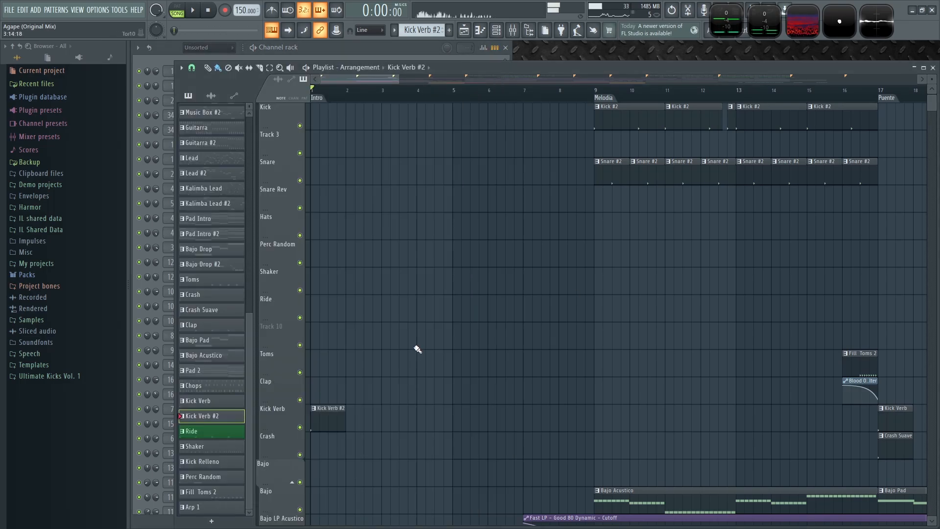
- Rename the Kick Verb #2 pattern to Kick Verb Suave and play the arrangement
key(F2)
key(Right)
key(BackSpace)
key(BackSpace)
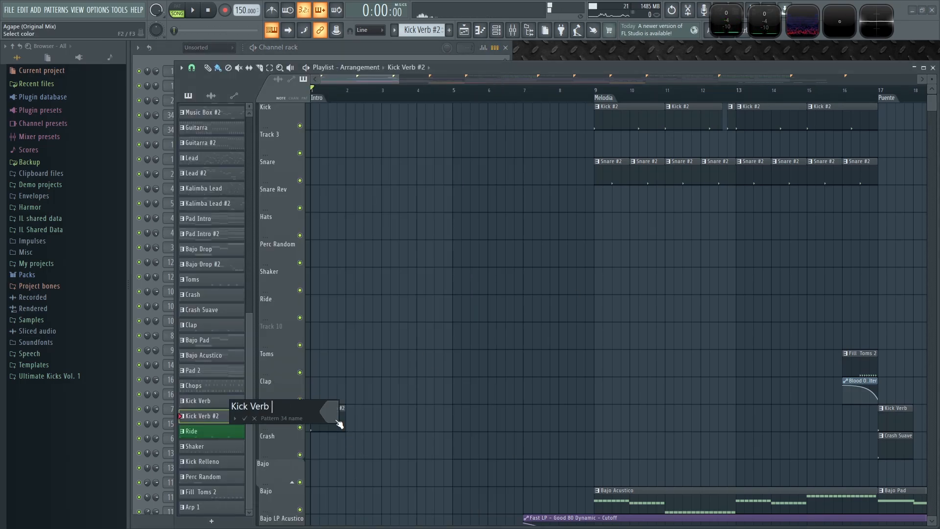
text(Suave)
key(Return)
key(space)
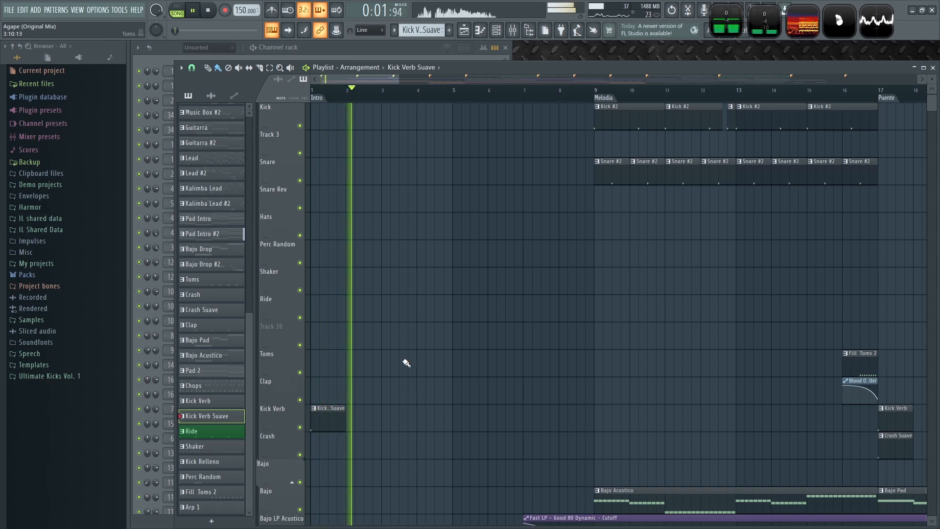
- Pick the Crash Suave pattern and place a Crash Suave clip on the Bajo track around bar 4
scroll(401, 357, down, 2)
scroll(646, 427, down, 1)
click(880, 397)
click(422, 419)
key(space)
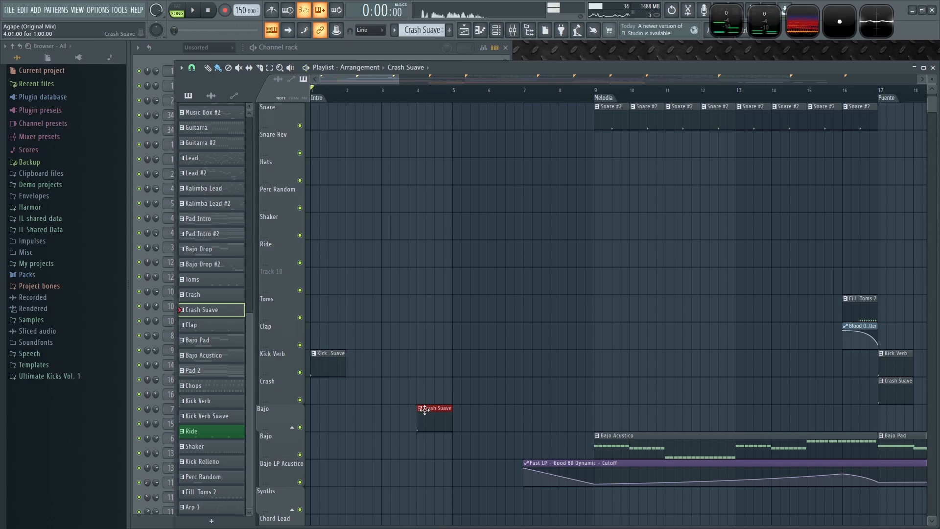
- Make the newly placed Crash Suave clip unique
click(420, 408)
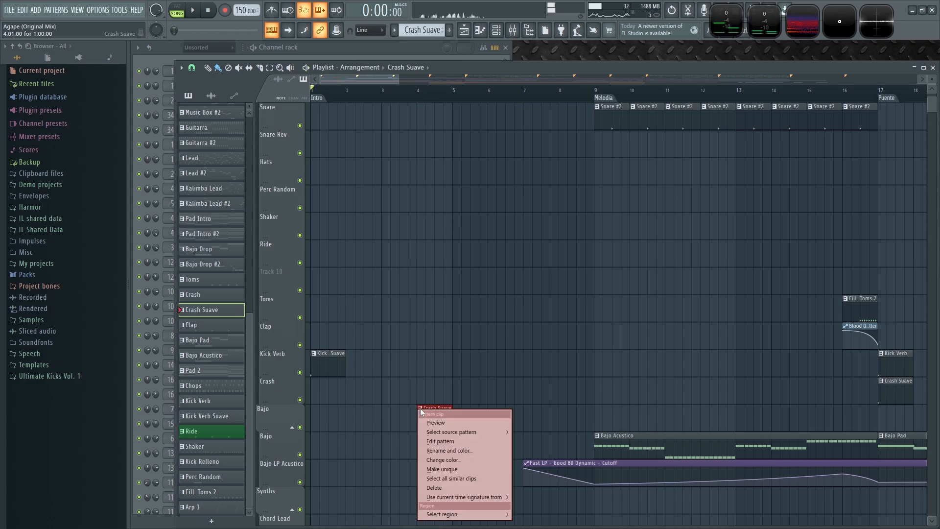
click(451, 469)
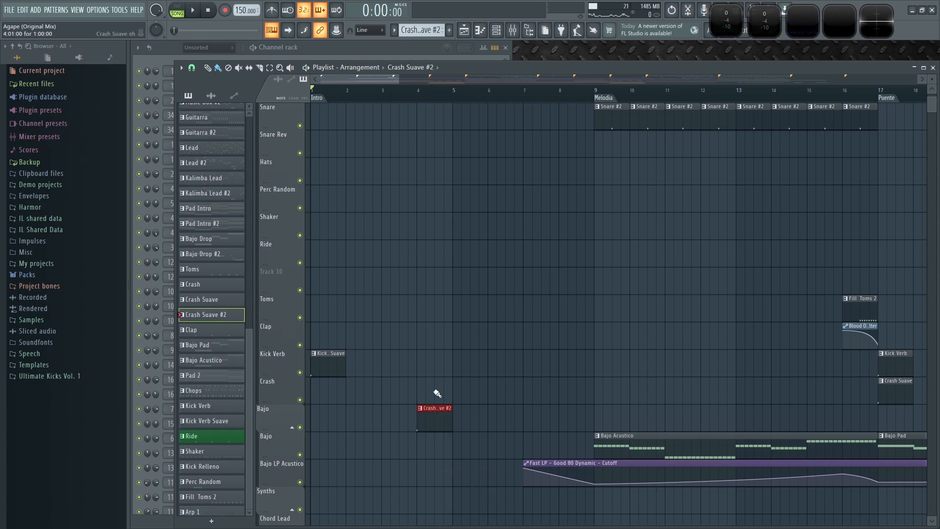
- Clone the HouseGen Crash 09 channel in the channel rack
click(333, 51)
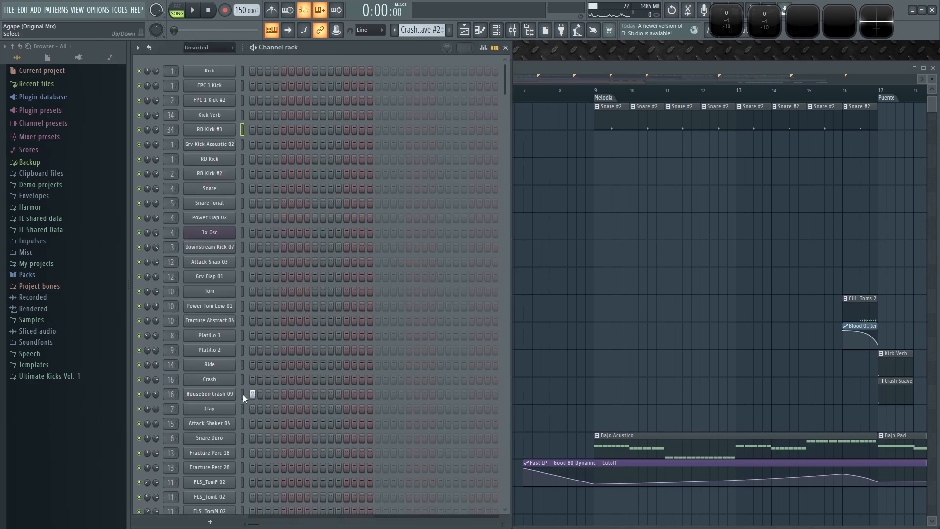
right_click(200, 394)
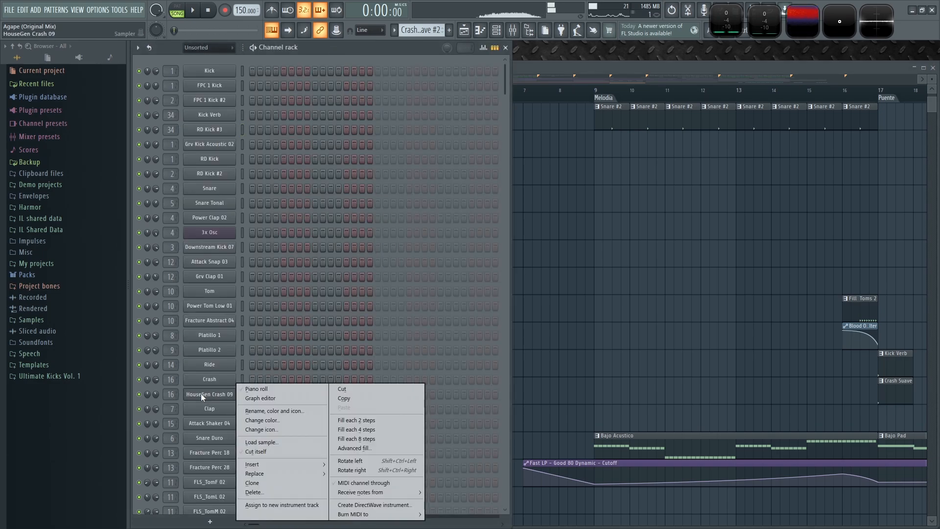
click(274, 484)
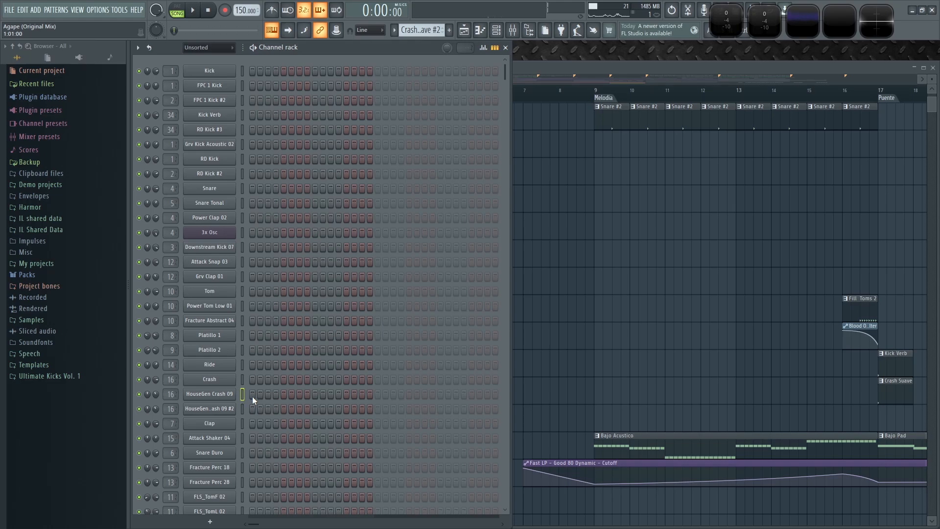
- Enable Reverse on the cloned HouseGen Crash 09 #2 sampler and close its settings
click(232, 409)
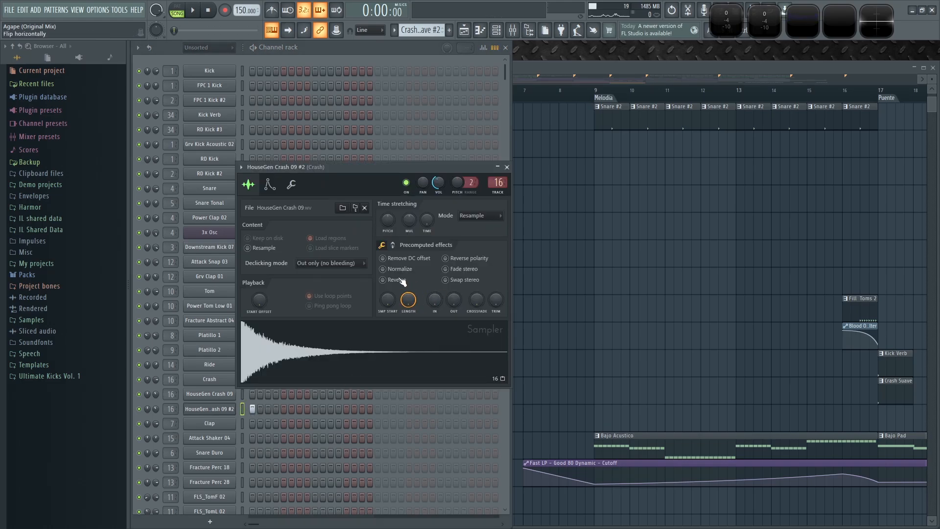
click(383, 280)
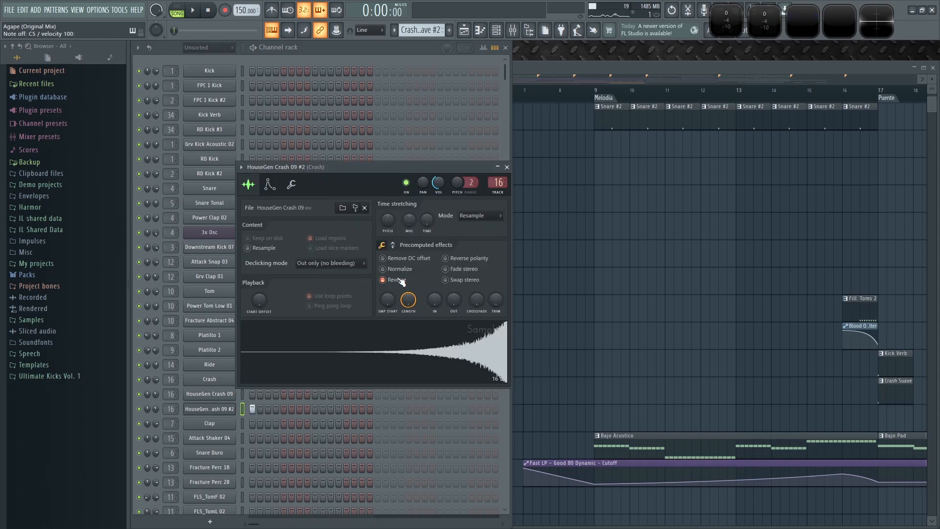
click(506, 168)
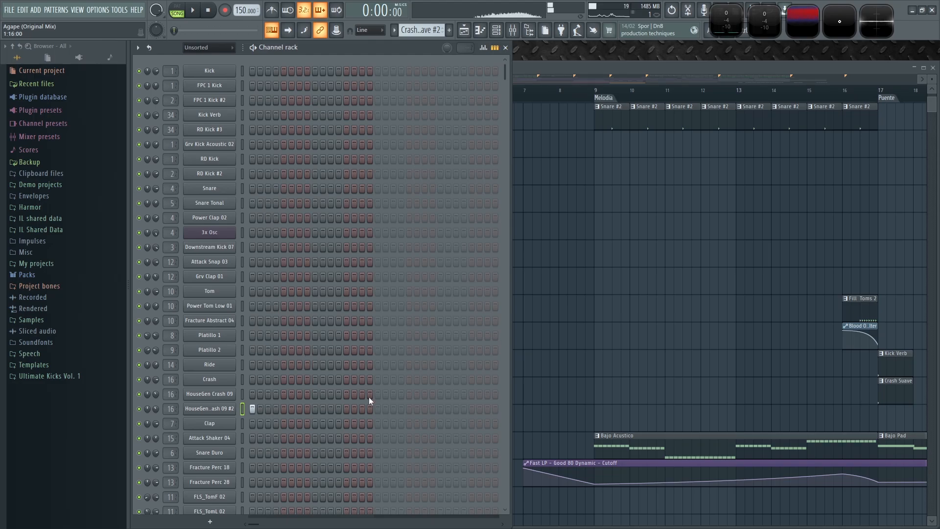
- Lengthen the Crash Suave #2 clip to end just before bar 7, auditioning the playback
key(F5)
click(427, 411)
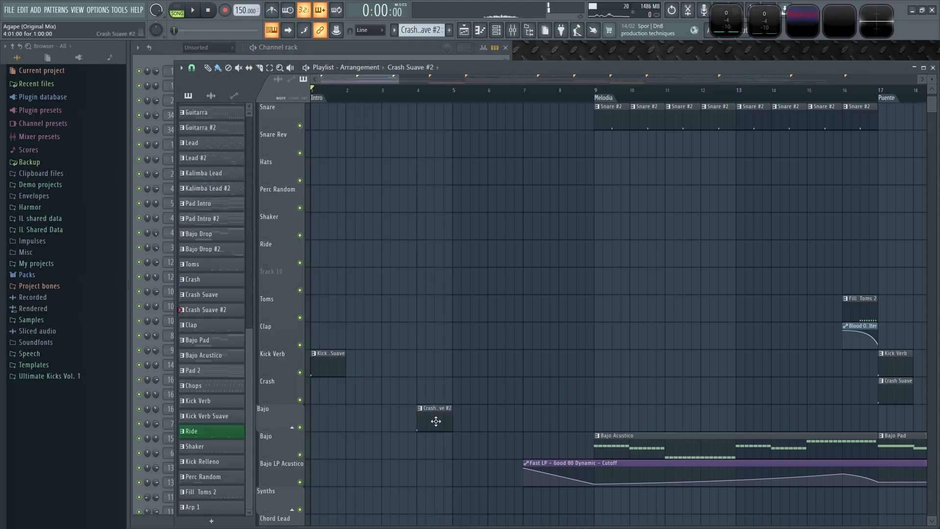
drag(453, 410, 479, 410)
scroll(429, 249, up, 3)
click(412, 91)
key(space)
scroll(514, 379, up, 3)
drag(507, 412, 653, 411)
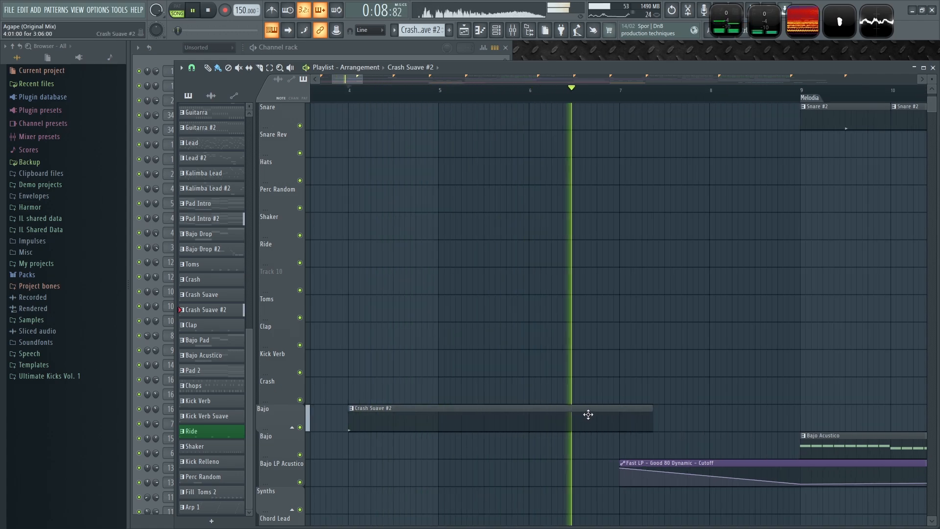
key(space)
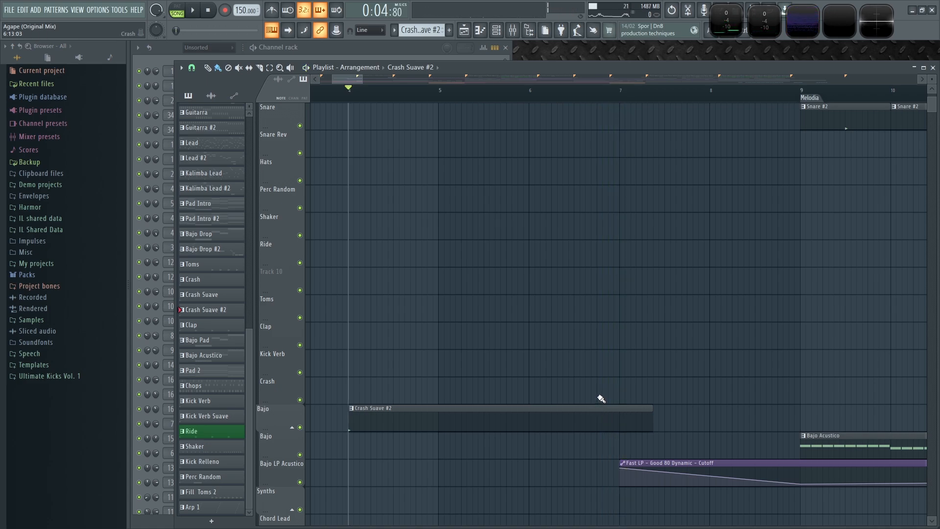
drag(646, 410, 599, 409)
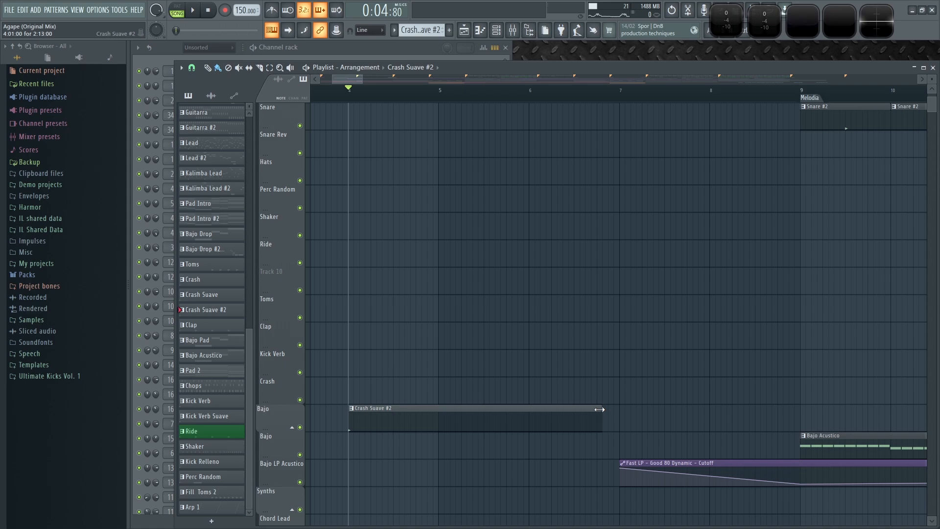
- Open the HouseGen Crash 09 #2 piano roll and draw a C5 note at the pattern start
click(337, 47)
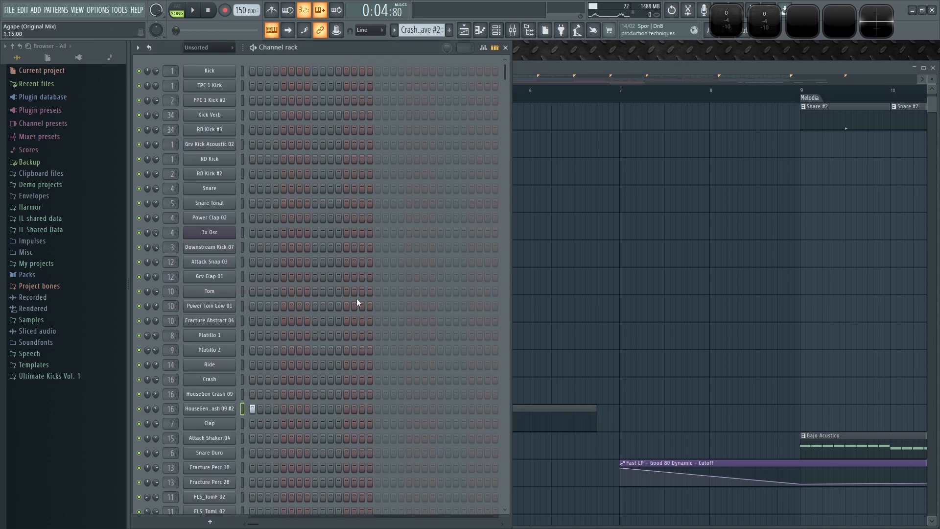
right_click(253, 413)
click(254, 391)
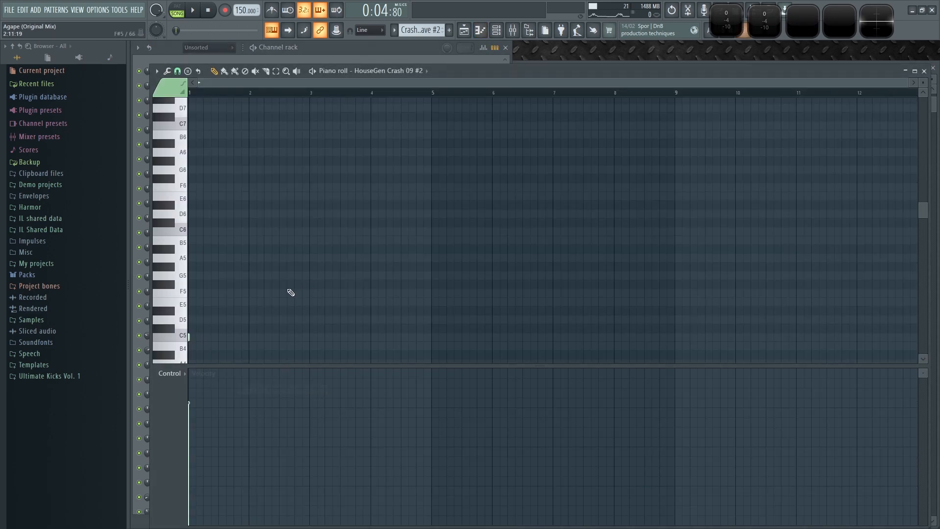
scroll(231, 82, up, 3)
scroll(203, 292, down, 3)
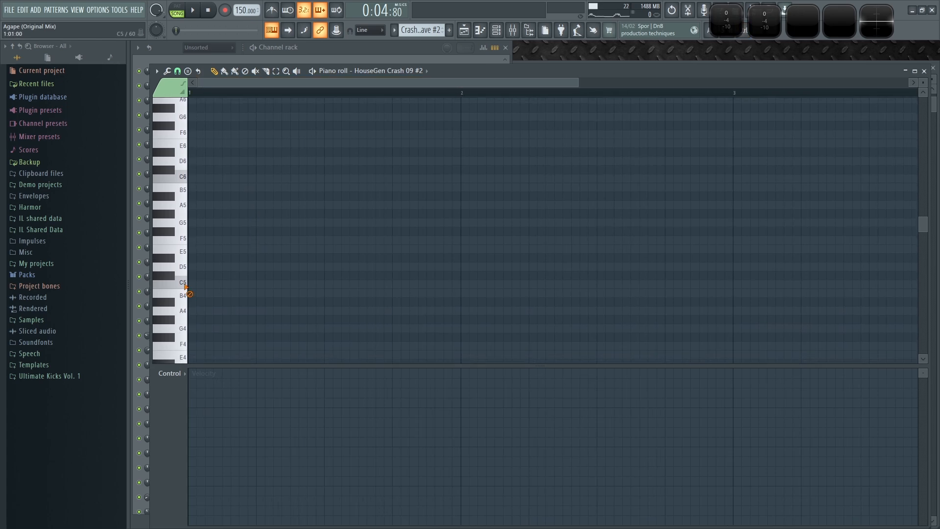
drag(200, 285, 268, 284)
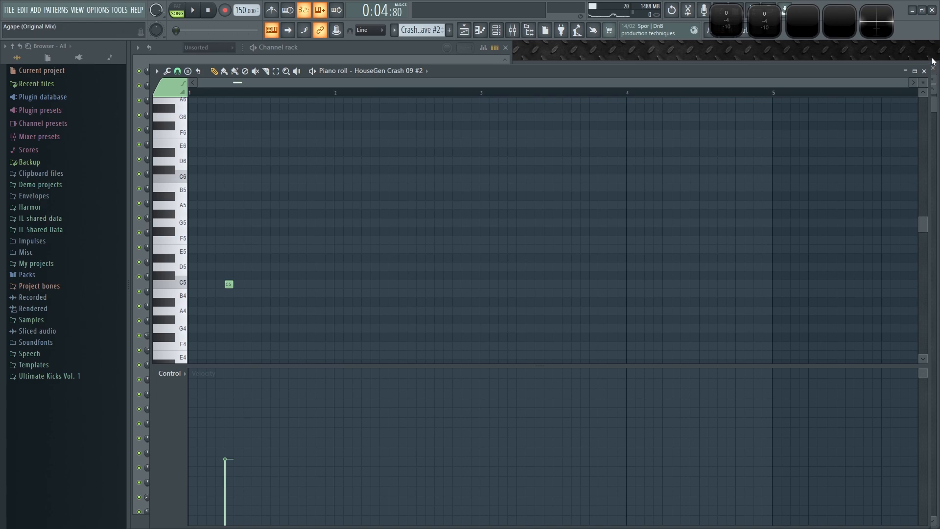
click(924, 70)
- Move the Crash Suave #2 clip to span bars 2 to 5
drag(595, 408, 611, 410)
drag(440, 410, 504, 430)
scroll(466, 326, down, 4)
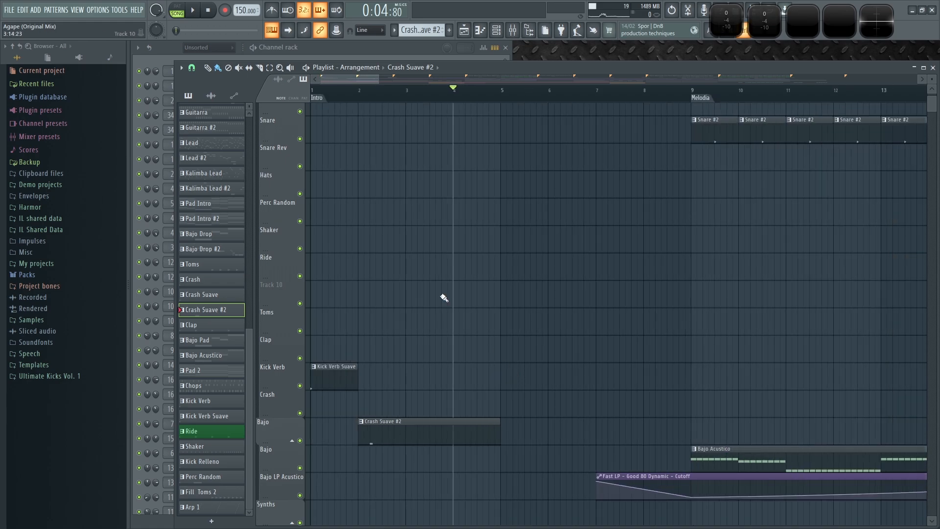
- Move the Crash Suave #2 clip onto the Crash track while playing the arrangement
click(209, 11)
key(space)
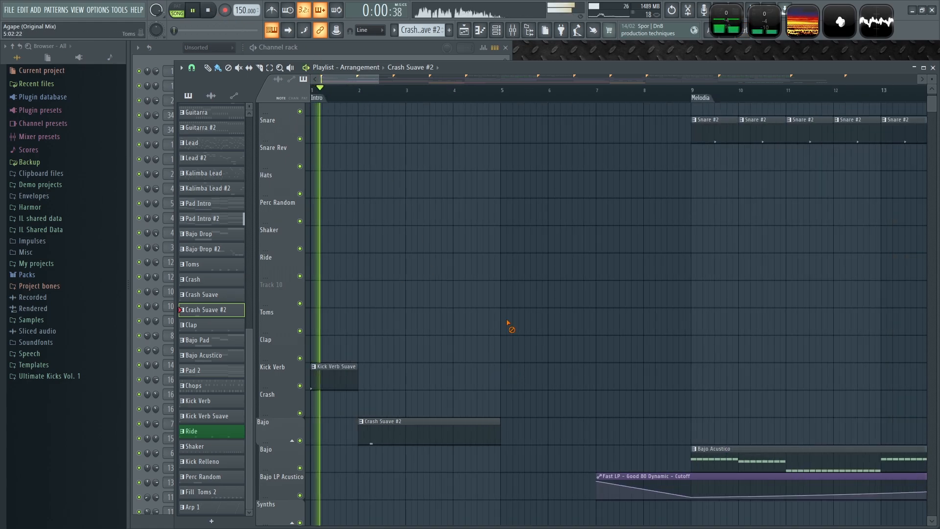
drag(390, 419, 400, 393)
- Rename the Crash Suave #2 pattern to Crash Reverse
key(F2)
key(BackSpace)
key(BackSpace)
key(BackSpace)
key(BackSpace)
key(BackSpace)
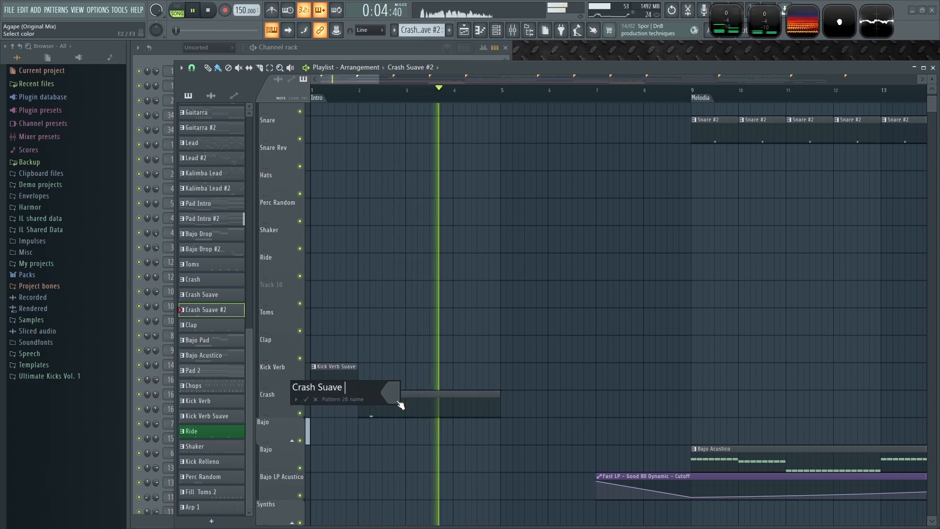
key(BackSpace)
key(BackSpace)
key(BackSpace)
text(Reverse)
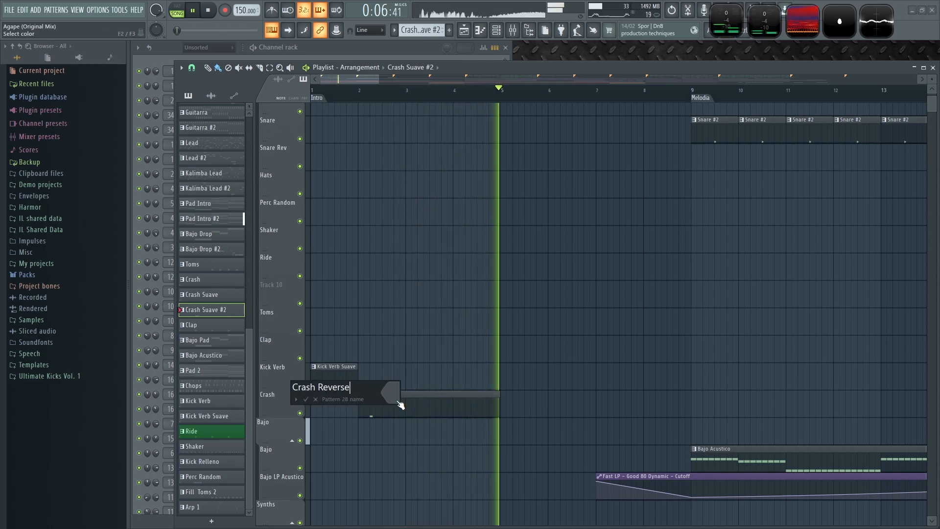
key(Escape)
- Place a second Crash Reverse clip on the Crash track spanning bars 6 to 9
click(607, 407)
drag(607, 408, 595, 408)
- Pick the Kick Verb Suave pattern and place it at the start of the Melodia on the Kick Verb track
click(319, 375)
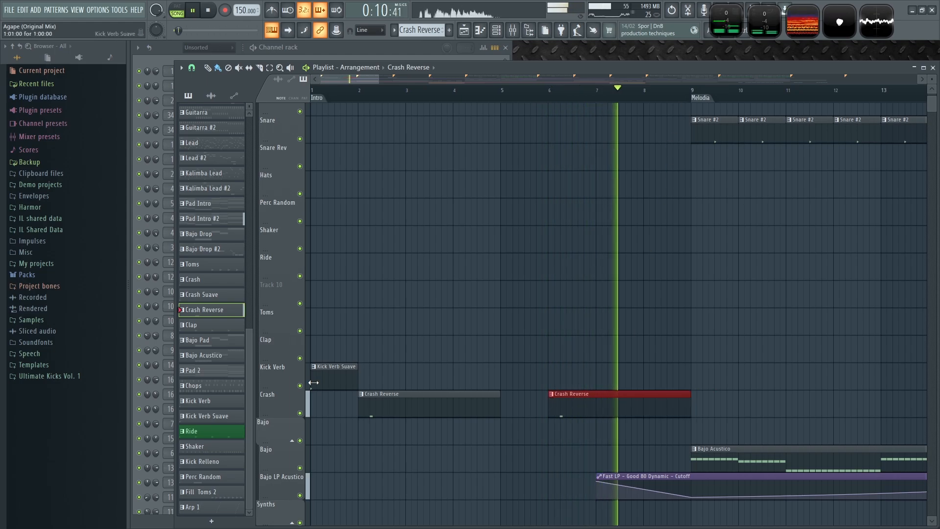
click(694, 380)
scroll(713, 348, down, 3)
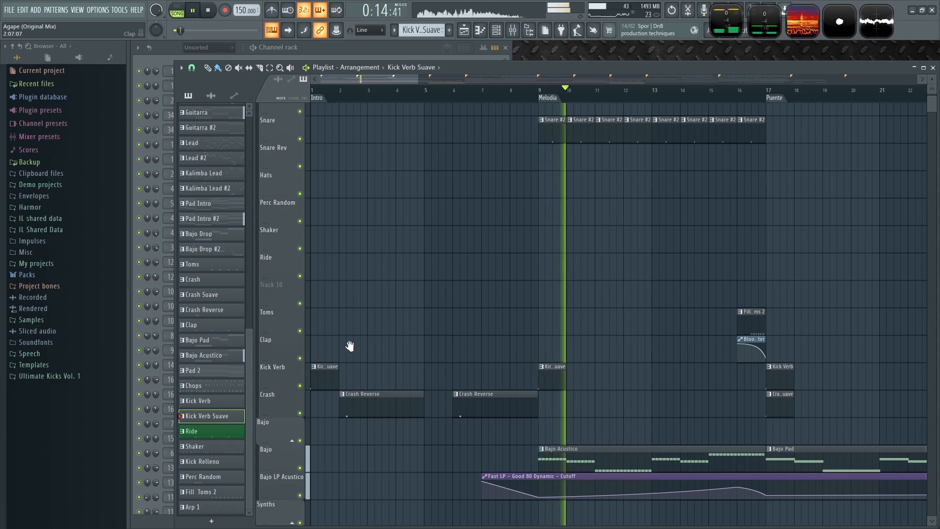
- Play the arrangement from the start to audition the intro
scroll(558, 346, down, 1)
right_click(558, 346)
key(space)
scroll(528, 299, up, 4)
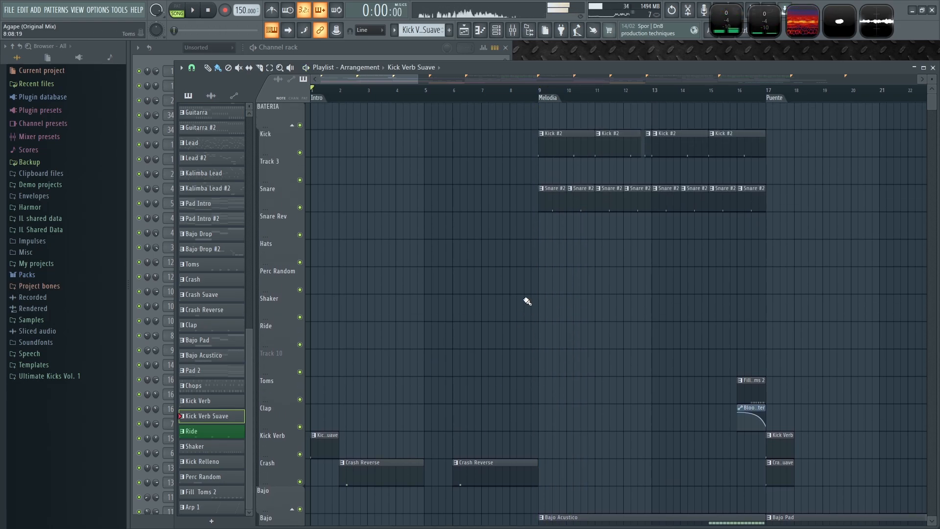
scroll(593, 295, down, 2)
scroll(786, 173, up, 3)
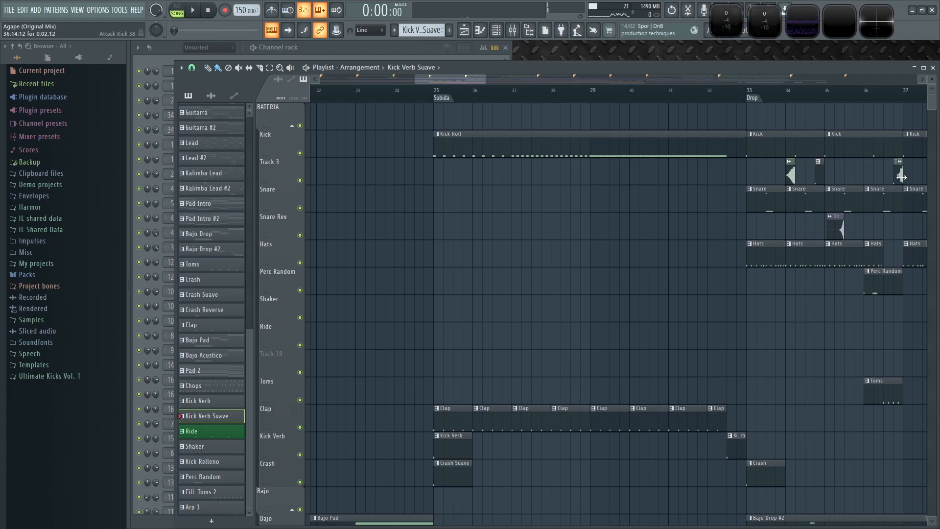
- Place an Attack Kick 38 clip on Track 3 ending right at the start of the Melodia
scroll(615, 255, down, 4)
click(415, 172)
scroll(409, 206, up, 4)
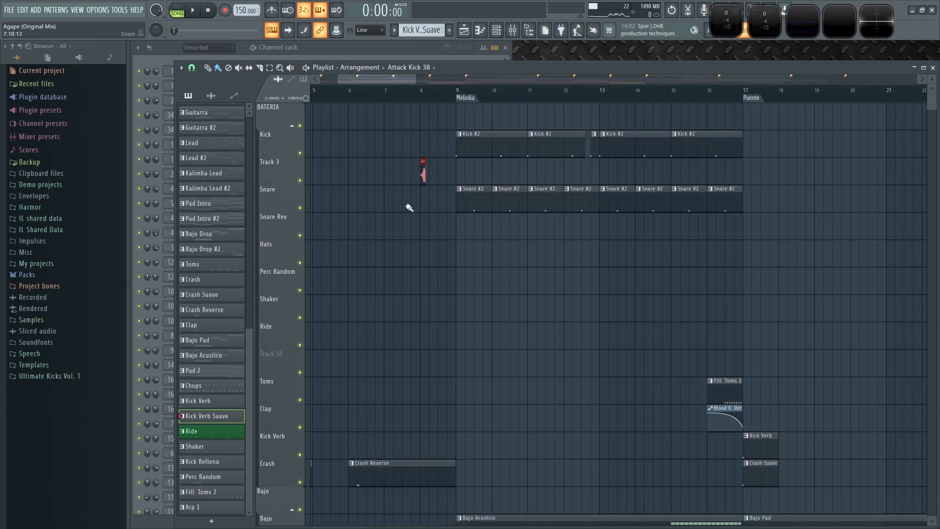
drag(449, 177, 537, 178)
scroll(524, 196, up, 3)
scroll(554, 203, up, 3)
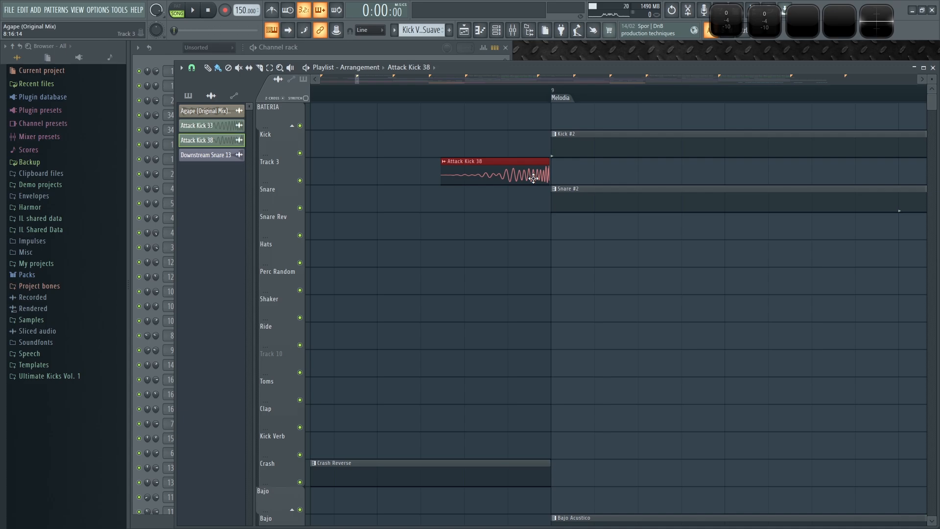
- Play the arrangement from around bar 7 to audition the transition into the Melodia
click(386, 93)
key(space)
scroll(391, 309, down, 6)
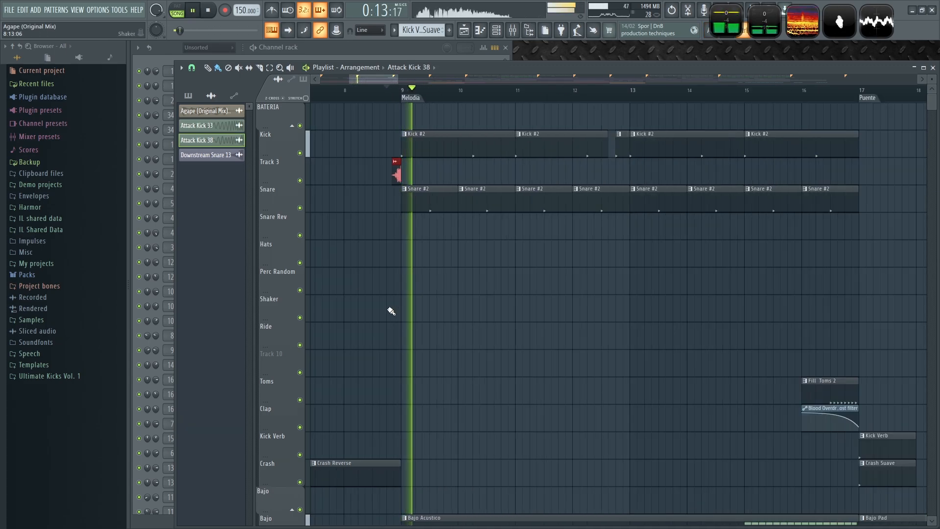
click(330, 95)
scroll(387, 361, down, 4)
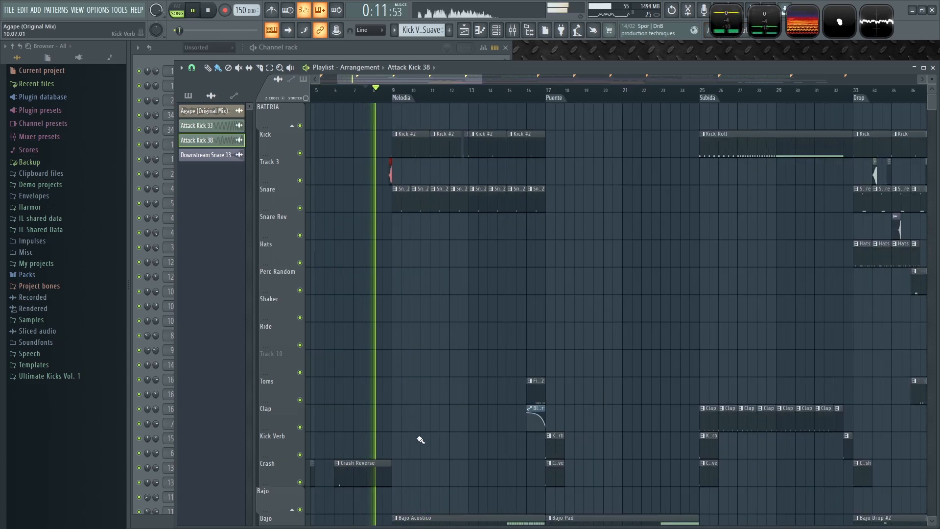
scroll(421, 437, up, 4)
key(space)
- Pick the Crash Suave pattern and place a clip on the Crash track at the start of the Melodia
drag(635, 513, 760, 421)
click(895, 390)
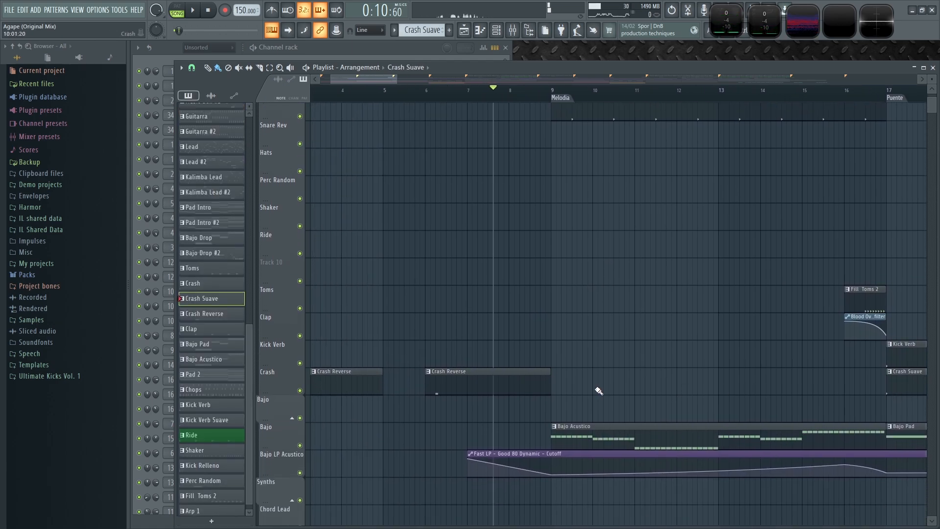
scroll(568, 379, down, 4)
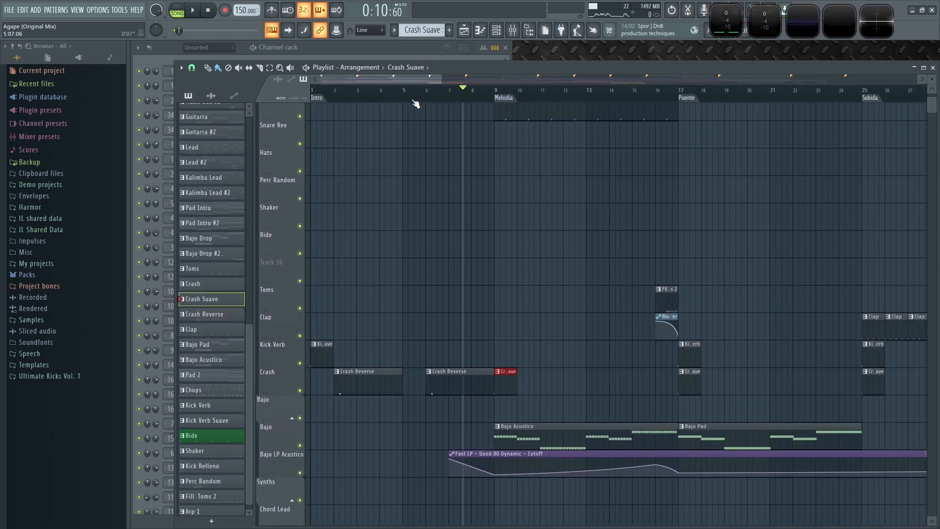
- Delete the first Crash Reverse clip at bar 2 of the intro
right_click(353, 386)
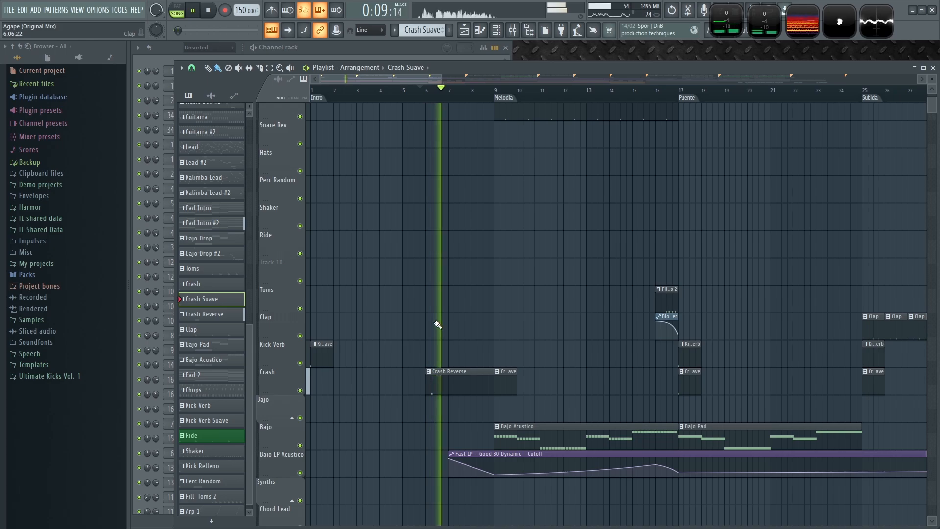
scroll(437, 325, down, 3)
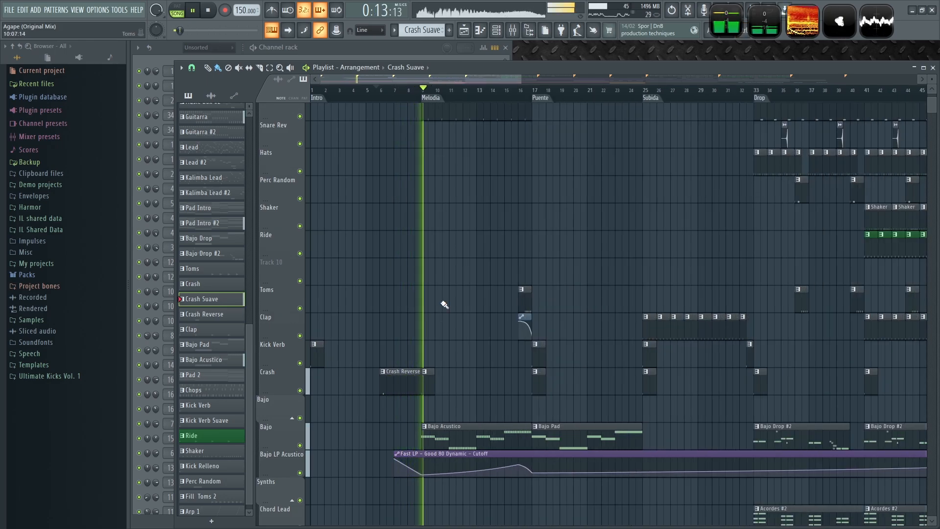
- Load Fruity parametric EQ 2 into the second effect slot of the BUS BATERIA mixer track
scroll(434, 351, up, 4)
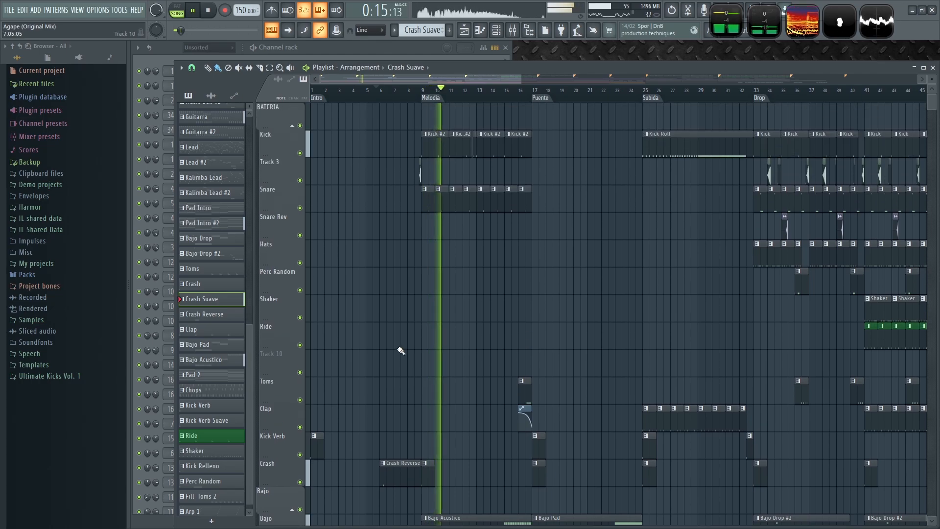
scroll(409, 336, up, 6)
scroll(500, 312, up, 3)
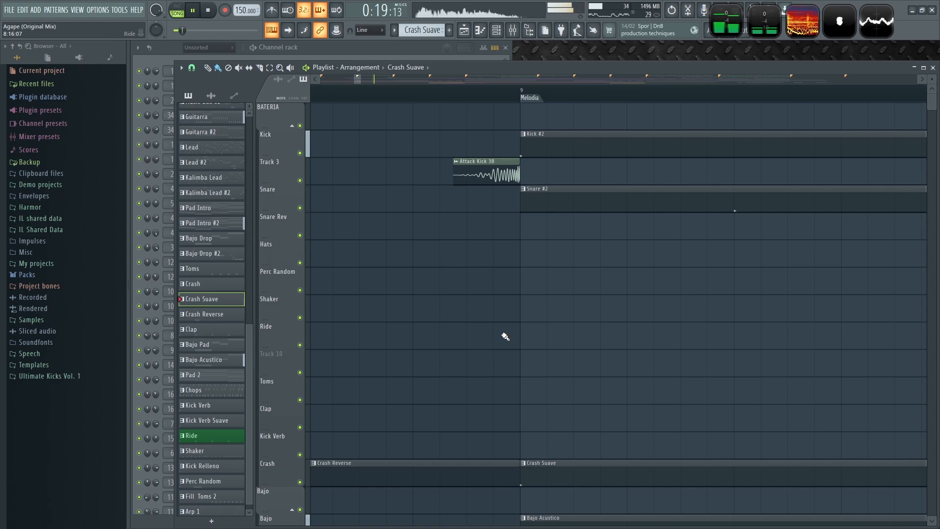
scroll(513, 313, down, 6)
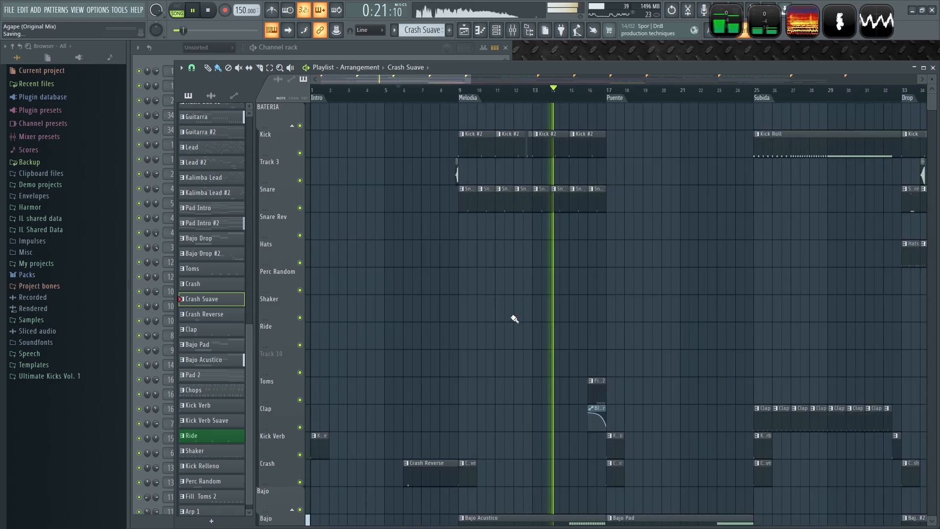
key(F9)
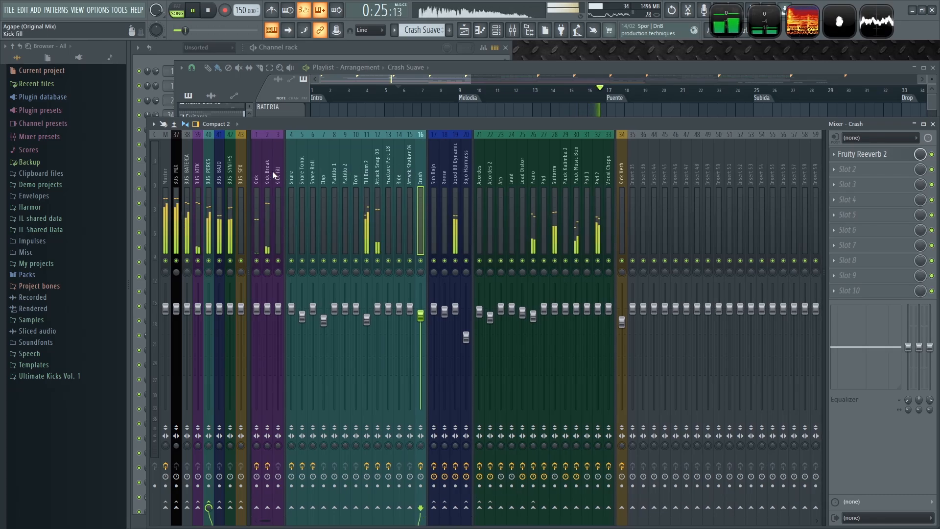
click(554, 69)
click(460, 95)
key(F9)
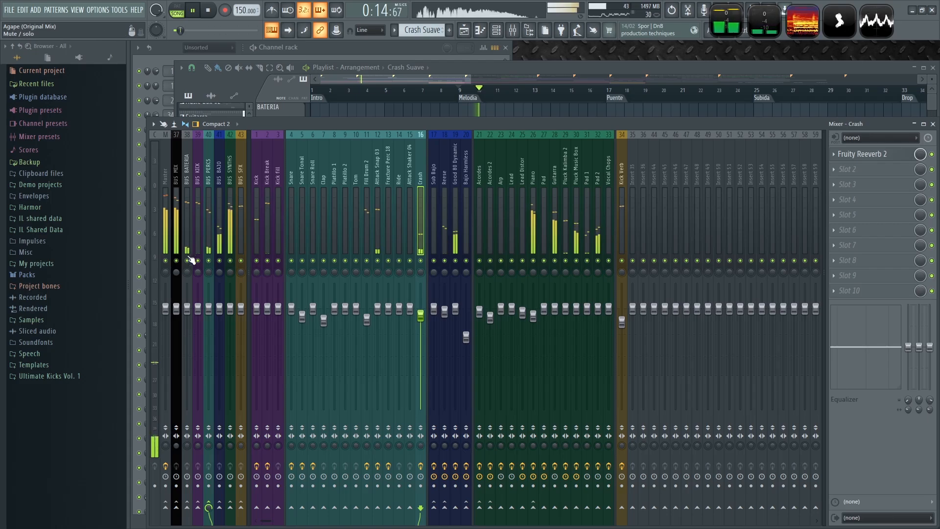
right_click(188, 261)
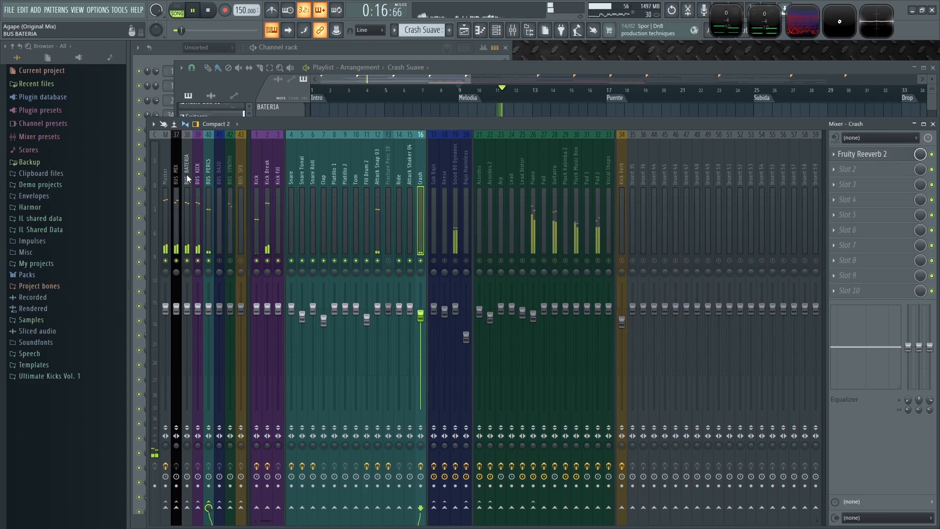
click(191, 265)
key(space)
click(847, 155)
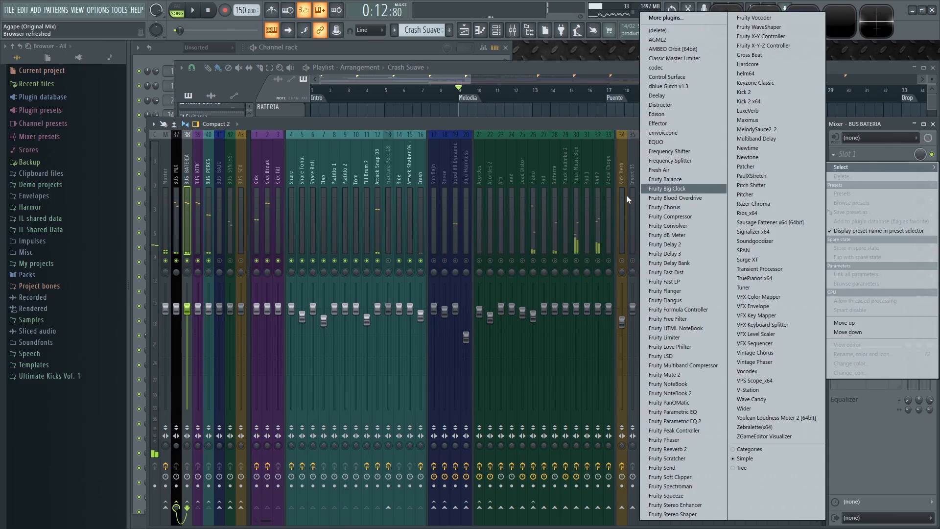
click(688, 421)
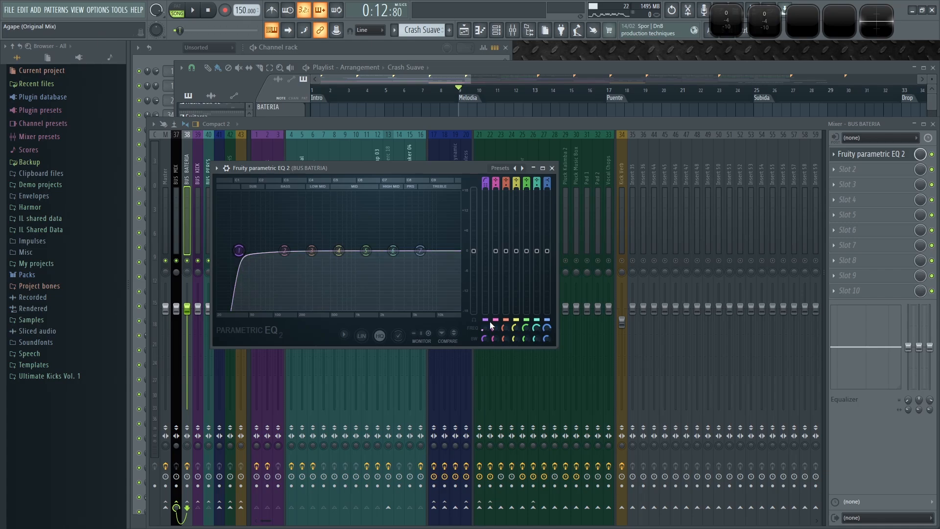
- Switch EQ band 7 to band pass and move it down into the low-mid frequencies, then close the EQ
scroll(420, 250, down, 3)
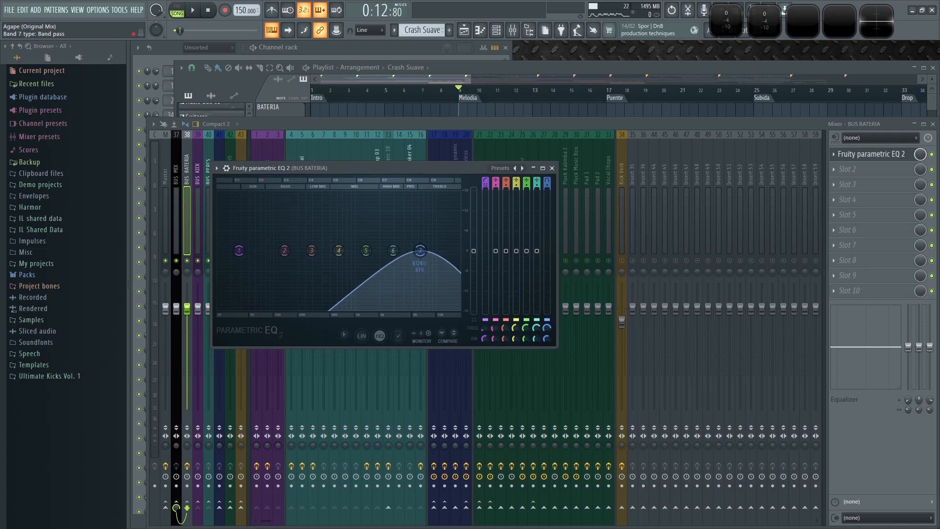
key(space)
drag(420, 251, 273, 274)
drag(547, 328, 547, 325)
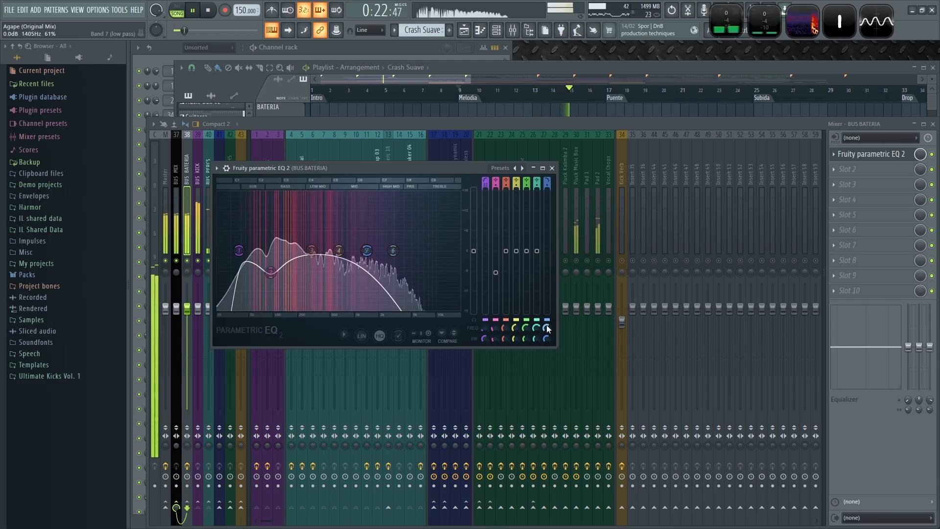
click(552, 168)
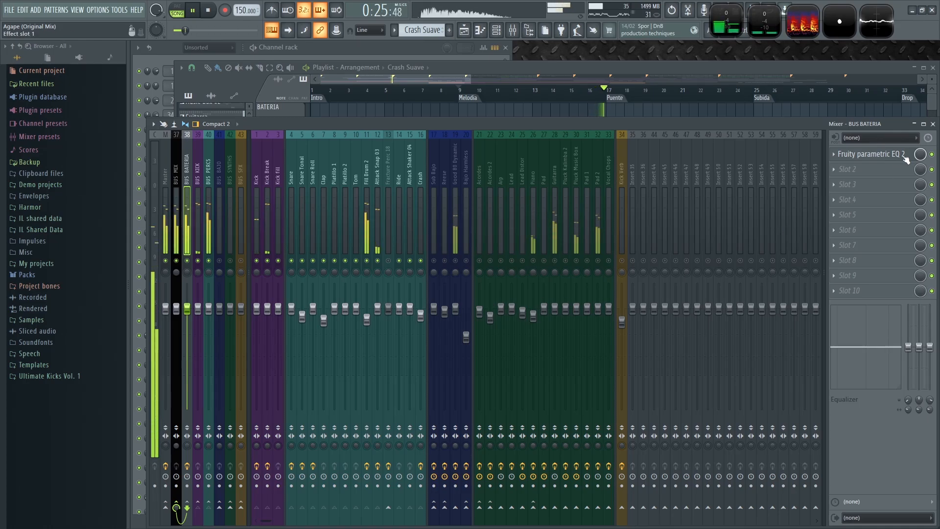
- Select the Melodia time range in the playlist and create an automation clip for the EQ's mix level
click(666, 70)
key(F9)
click(624, 66)
drag(443, 97, 598, 118)
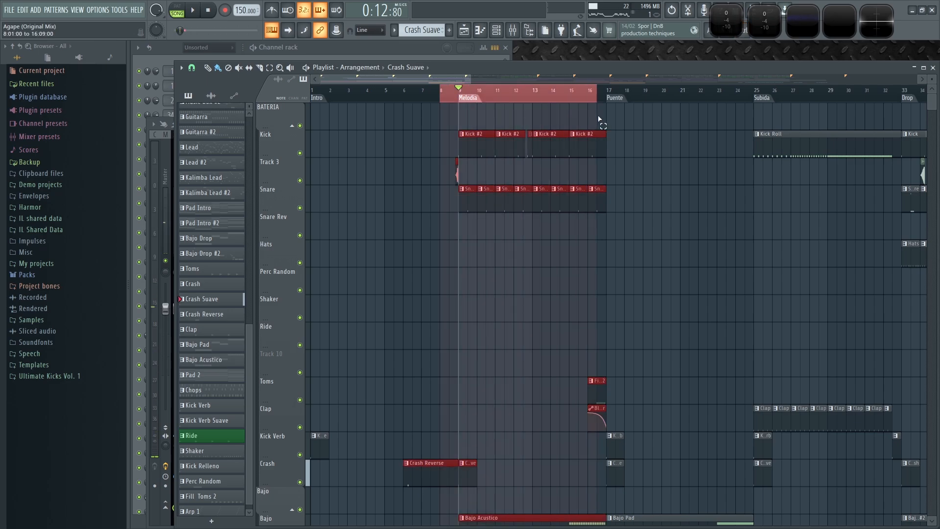
key(F9)
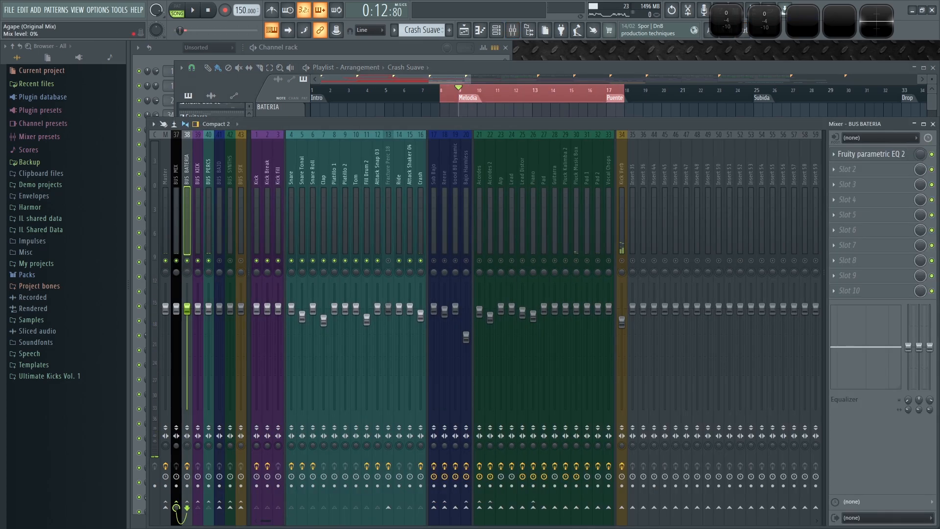
right_click(921, 157)
click(891, 227)
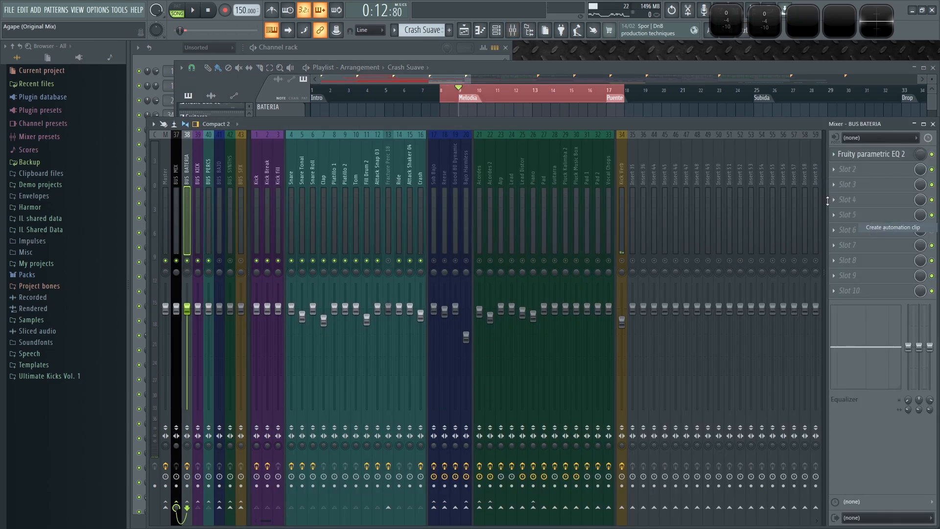
- Move the Param. EQ 2 – Mix level automation clip onto the Snare Rev track
click(577, 69)
scroll(472, 121, up, 4)
drag(472, 121, 473, 235)
- Shape the mix level automation to ramp up just before the start of the Melodia
scroll(448, 241, up, 3)
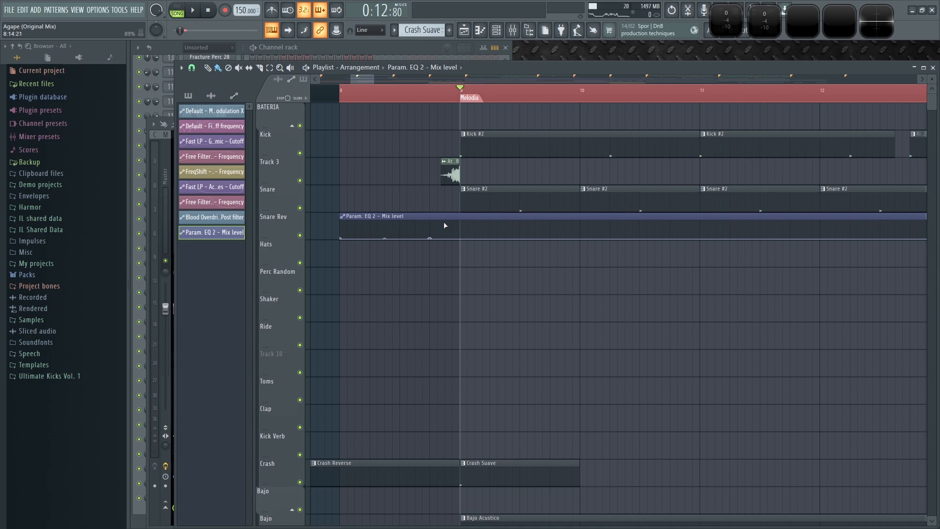
drag(444, 226, 447, 215)
key(space)
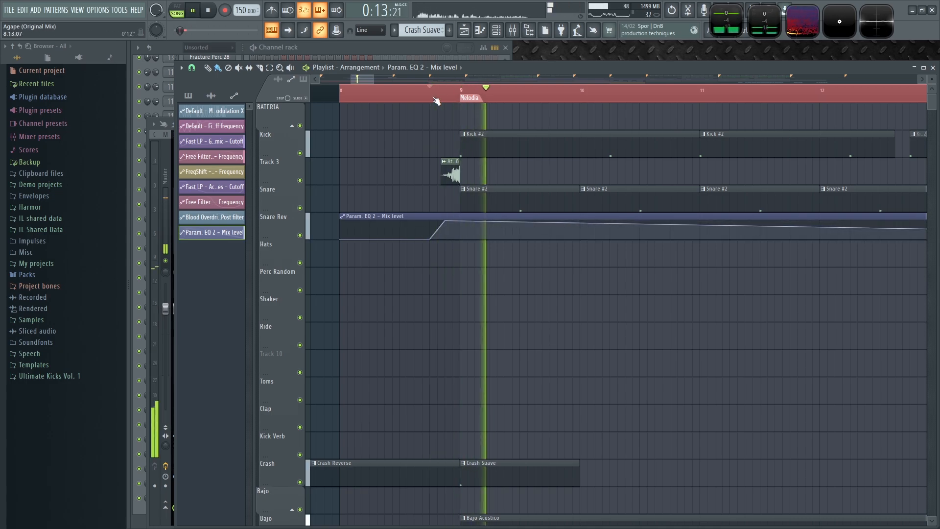
- Shape the end of the mix level automation to fall back down just before the Puente
scroll(587, 270, down, 5)
scroll(598, 266, right, 1)
drag(645, 217, 627, 220)
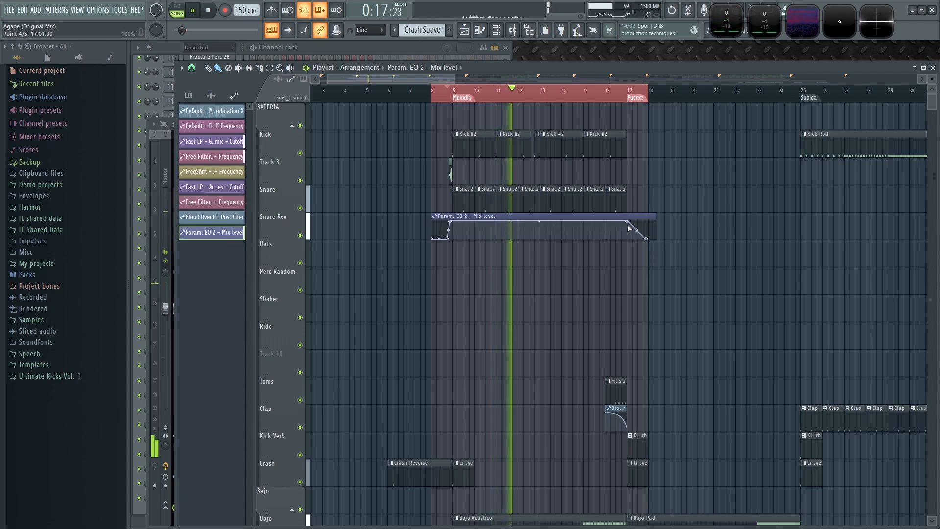
scroll(636, 245, up, 4)
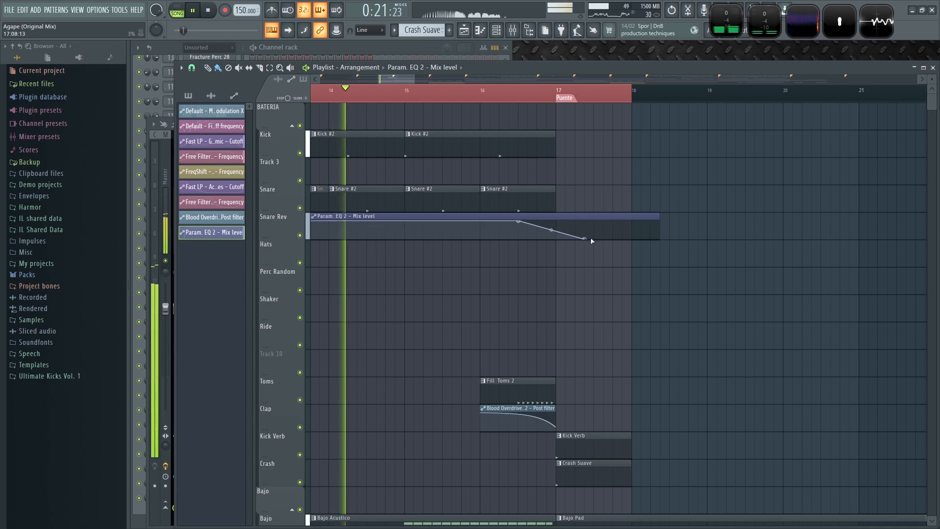
drag(586, 240, 561, 250)
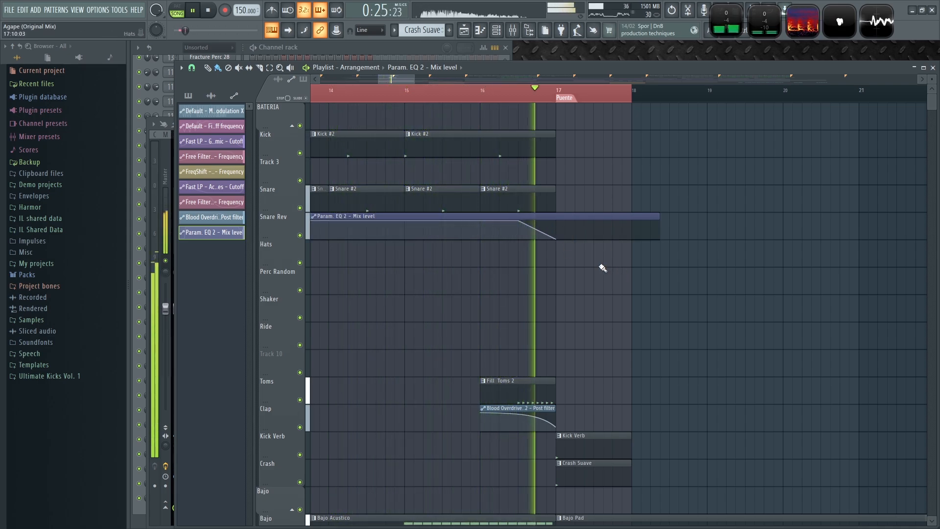
scroll(588, 97, down, 6)
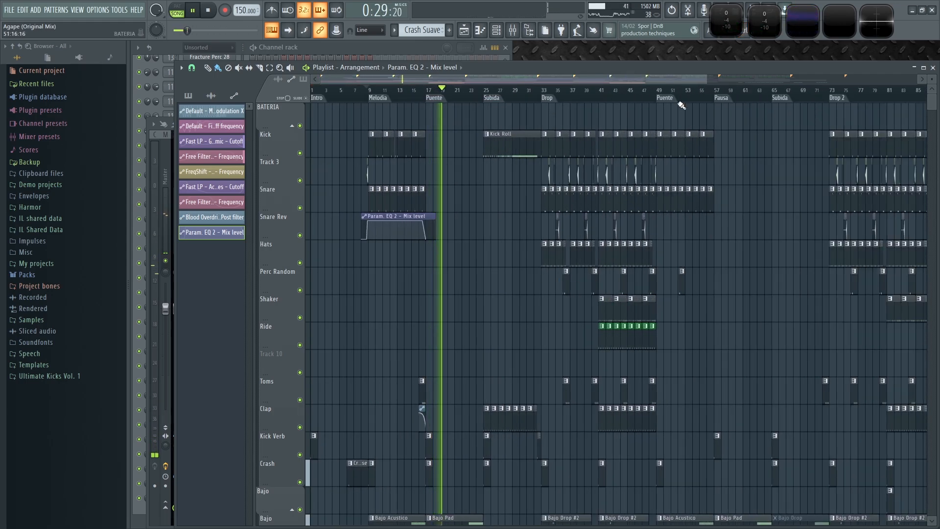
- Move the Kick Relleno clip on Track 3 right up against the Attack Kick 38 before the second Puente
click(686, 99)
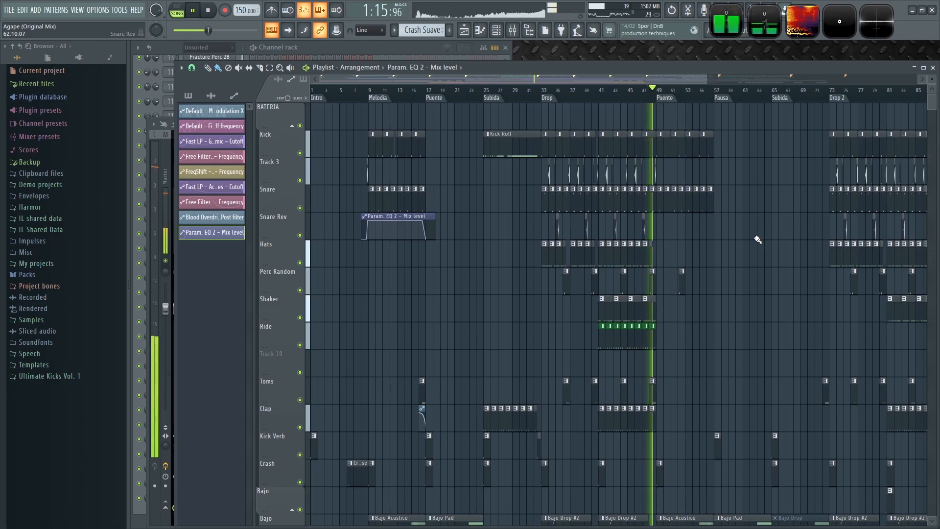
scroll(741, 239, up, 2)
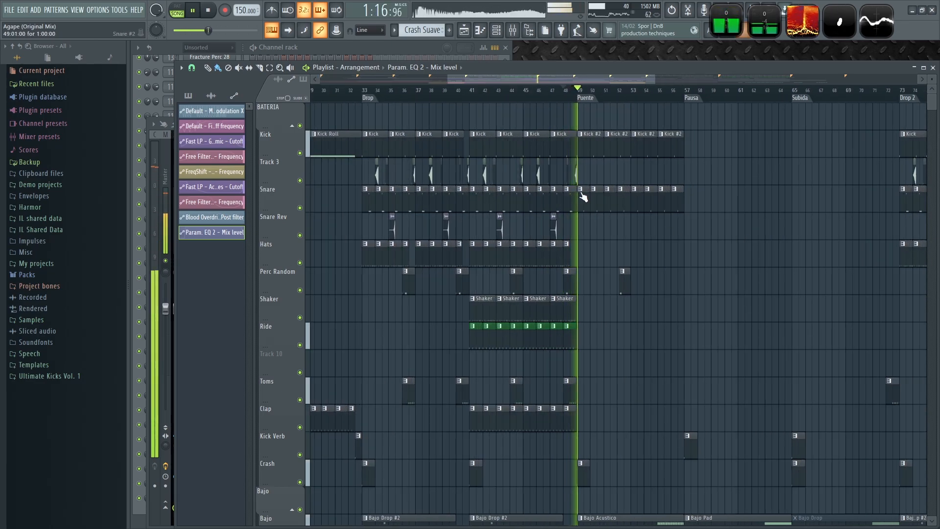
key(space)
scroll(579, 168, up, 6)
scroll(571, 168, up, 4)
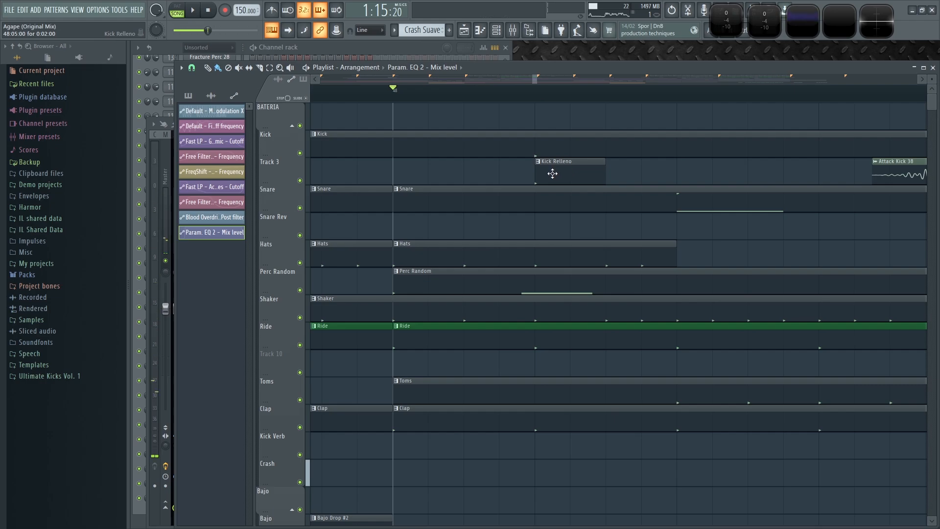
scroll(693, 178, down, 4)
key(space)
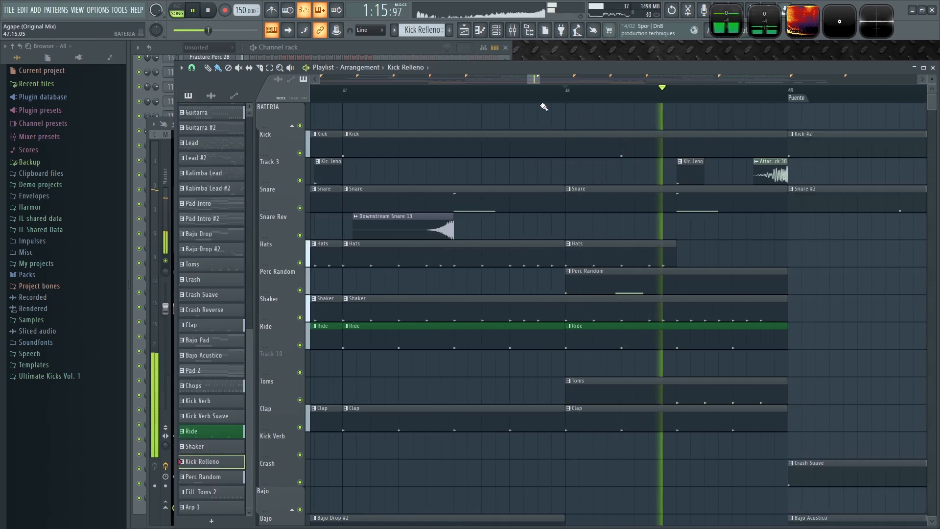
drag(699, 175, 749, 176)
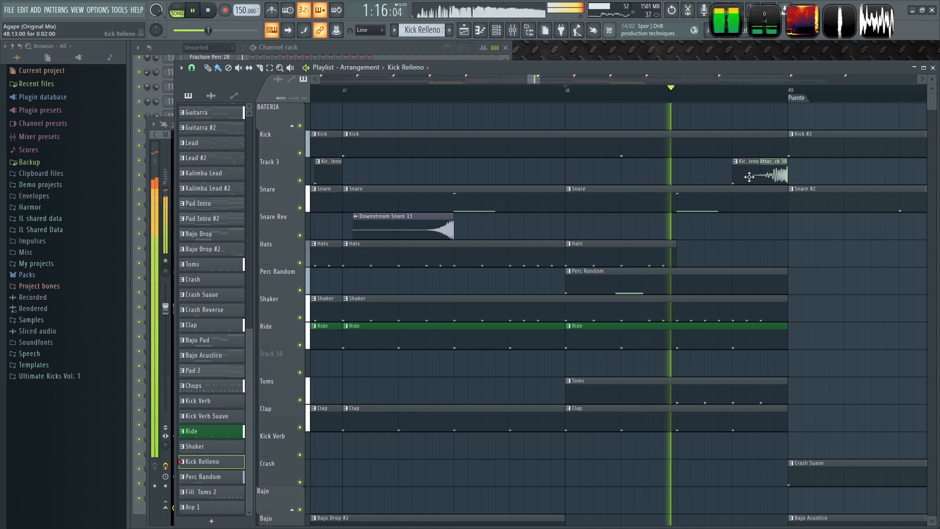
scroll(838, 250, down, 5)
key(space)
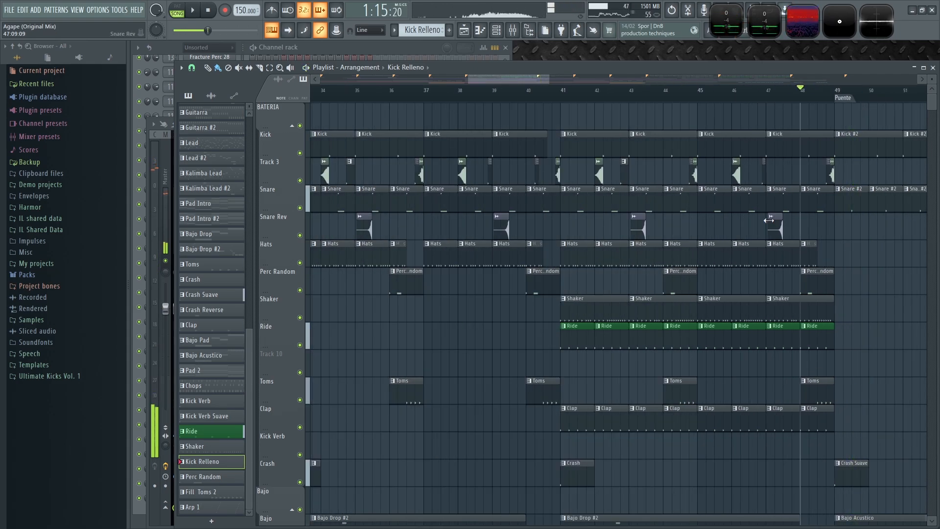
- Play the arrangement from bar 40 to audition the kick fills in the Drop
scroll(566, 178, up, 5)
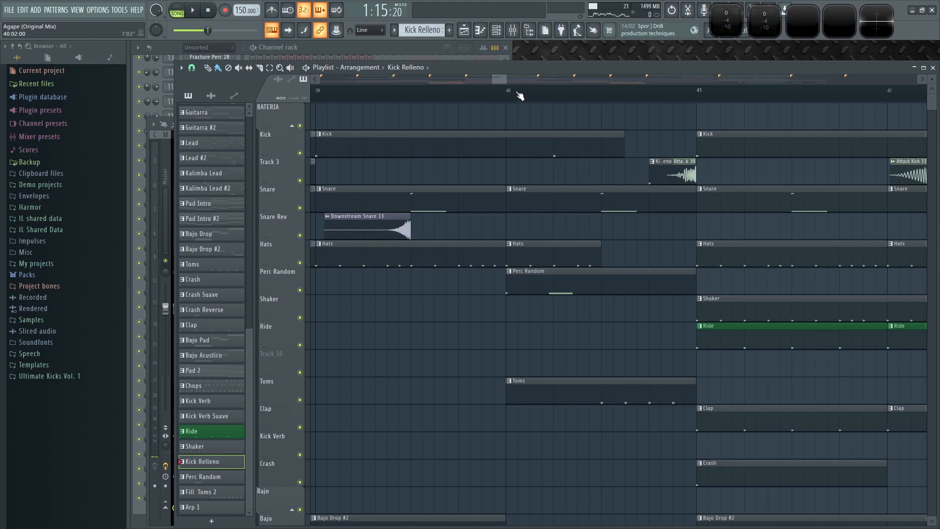
click(482, 93)
key(space)
scroll(482, 159, down, 6)
drag(447, 298, 679, 268)
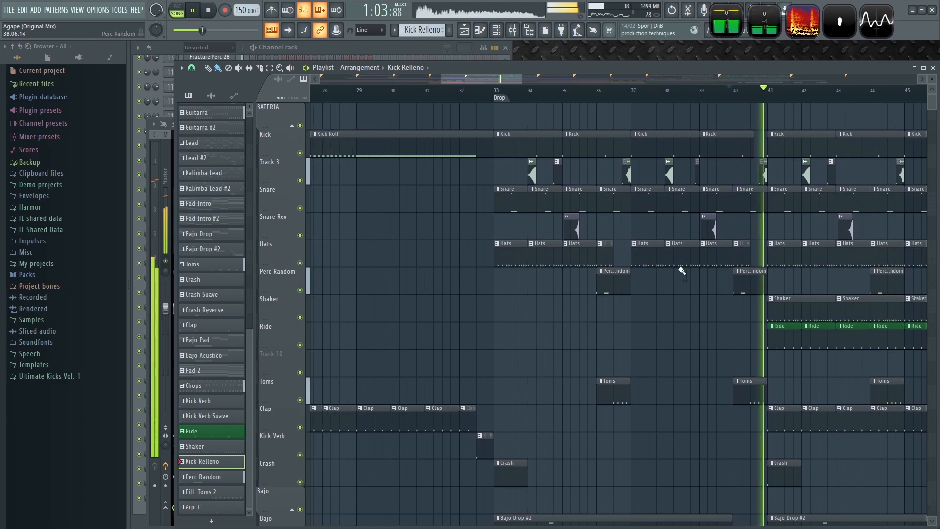
scroll(617, 176, up, 3)
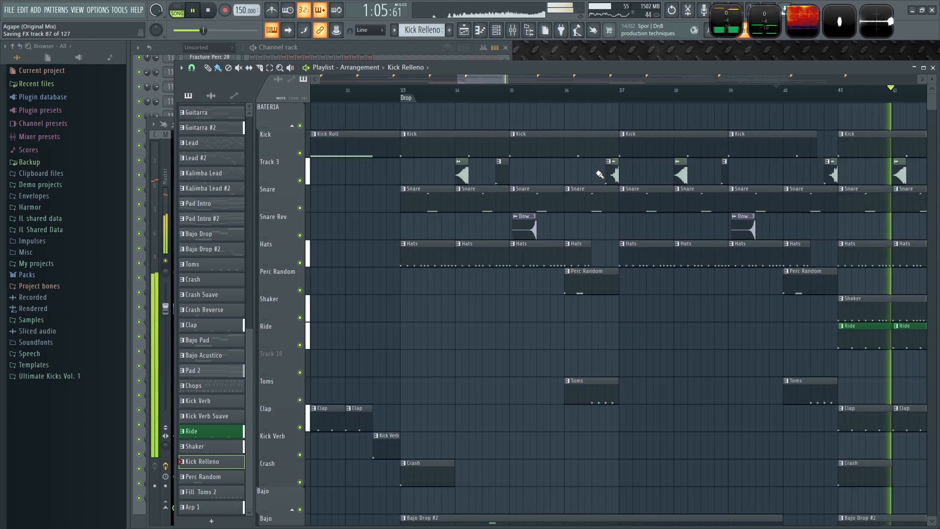
scroll(599, 175, down, 6)
key(space)
- Reposition the Kick Relleno clips on Track 3 so they sit just before the Attack Kick hits
drag(567, 177, 403, 176)
drag(741, 172, 700, 174)
scroll(694, 175, up, 2)
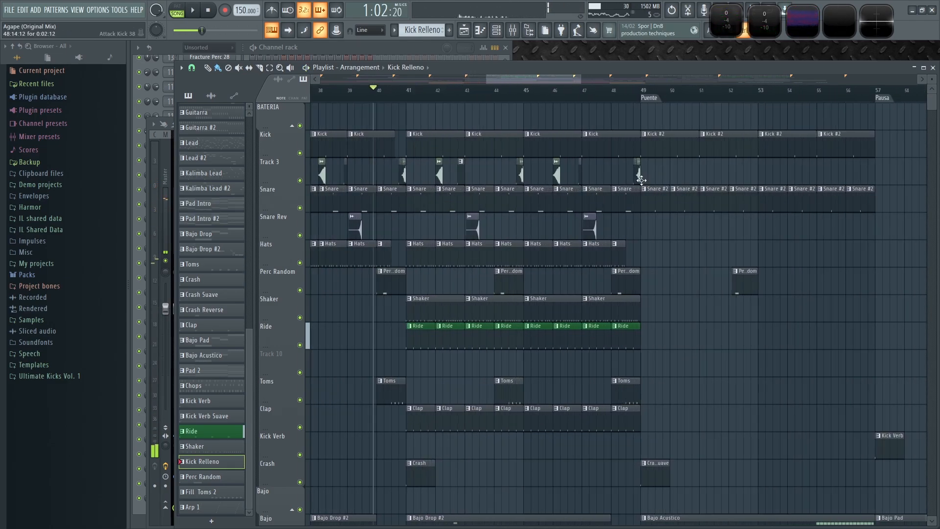
scroll(642, 180, up, 4)
scroll(420, 169, down, 4)
drag(836, 166, 445, 191)
drag(762, 204, 291, 210)
drag(657, 216, 513, 212)
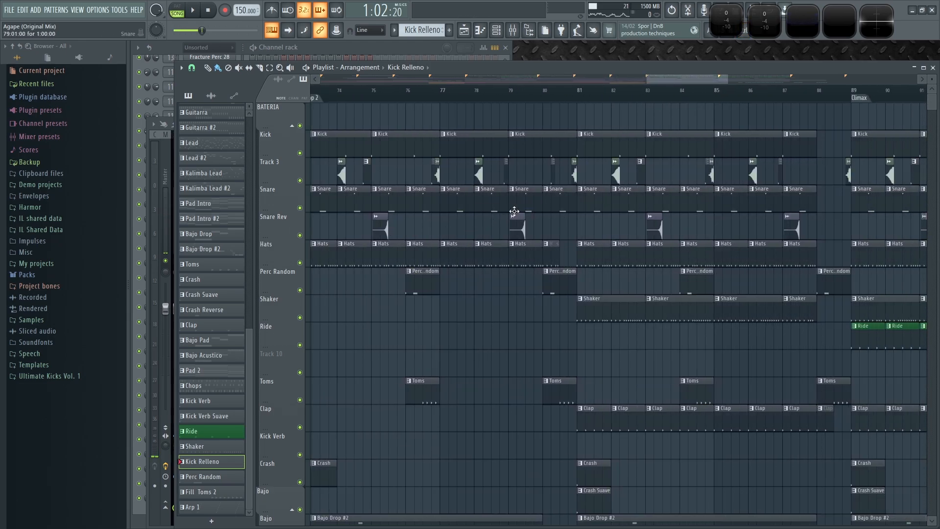
- Play the arrangement from around bar 79 to audition the kick fills there
scroll(562, 179, up, 5)
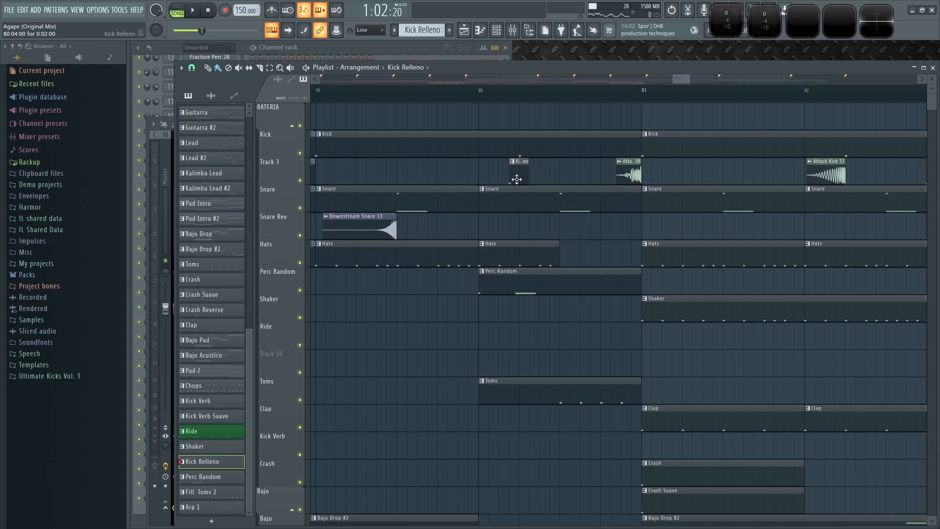
click(427, 90)
key(space)
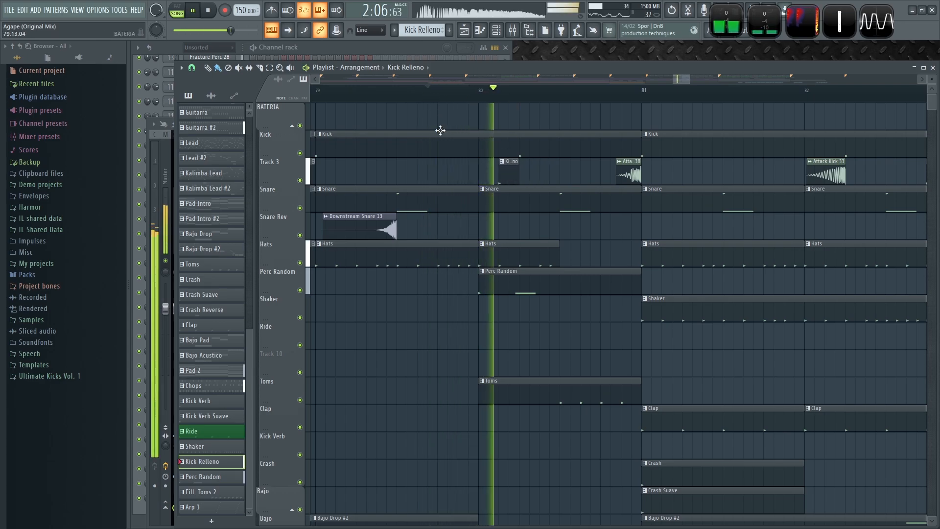
key(space)
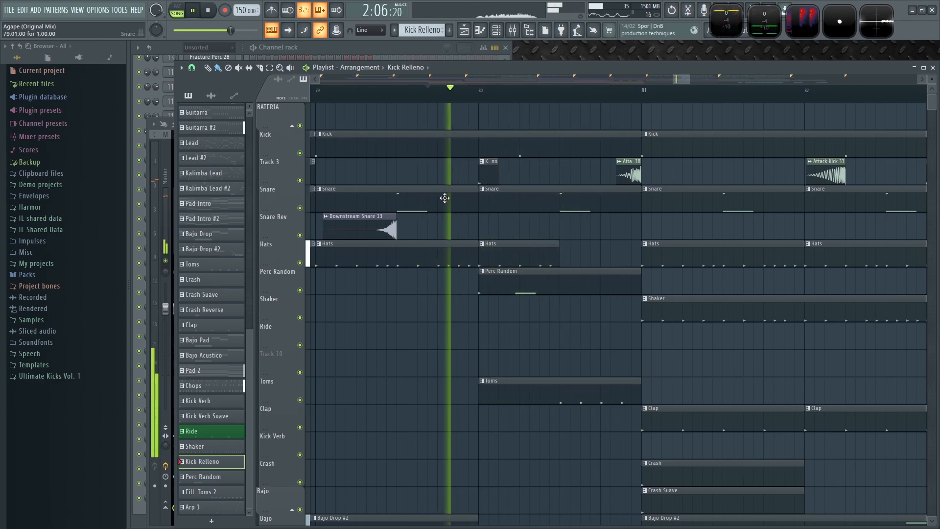
scroll(604, 236, down, 3)
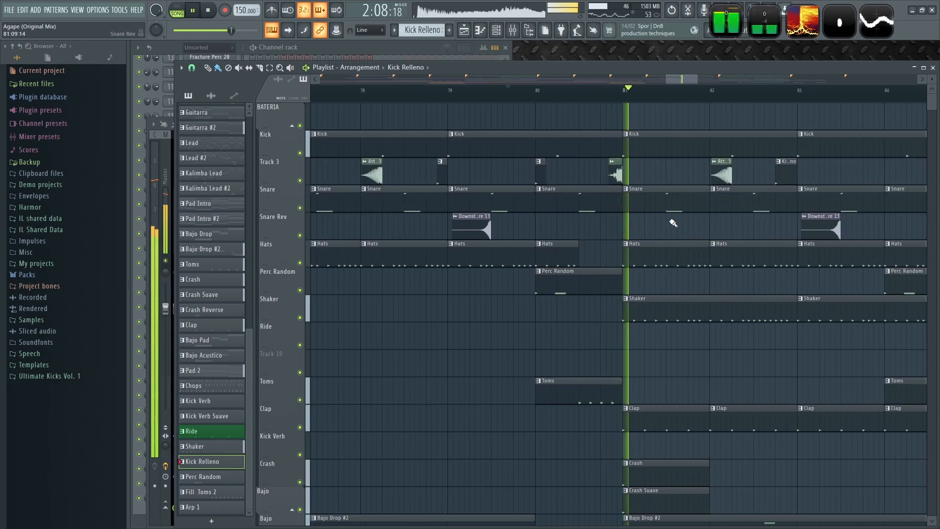
- Play the arrangement from around bar 79 through the Climax to the end to audition the kick fills
click(350, 80)
key(space)
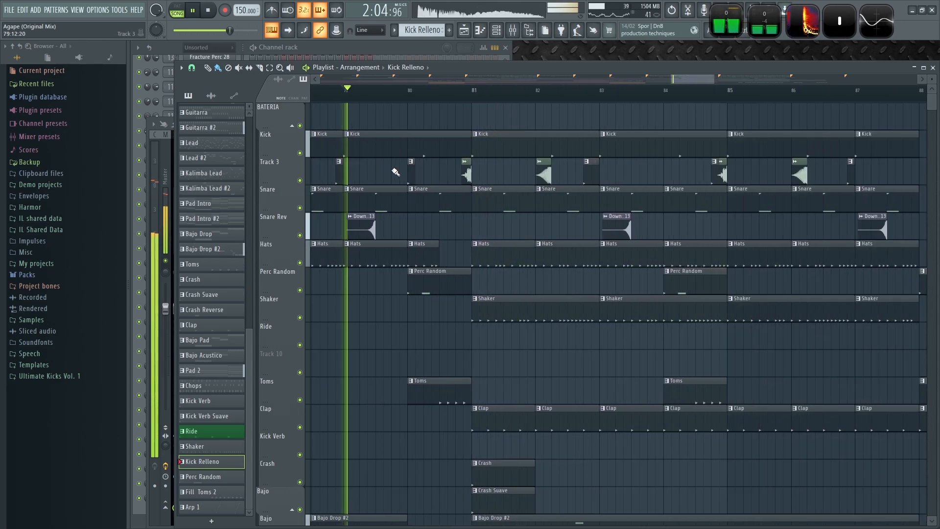
scroll(601, 203, up, 3)
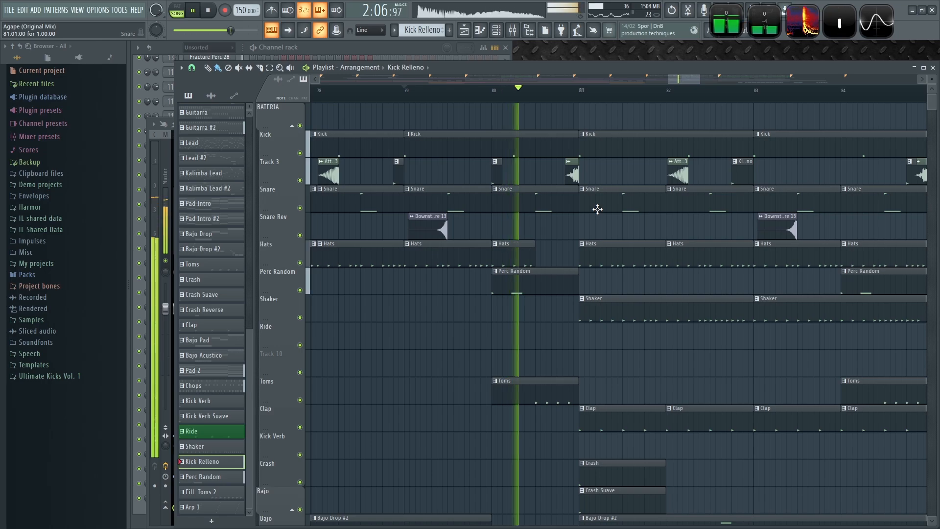
scroll(601, 204, down, 2)
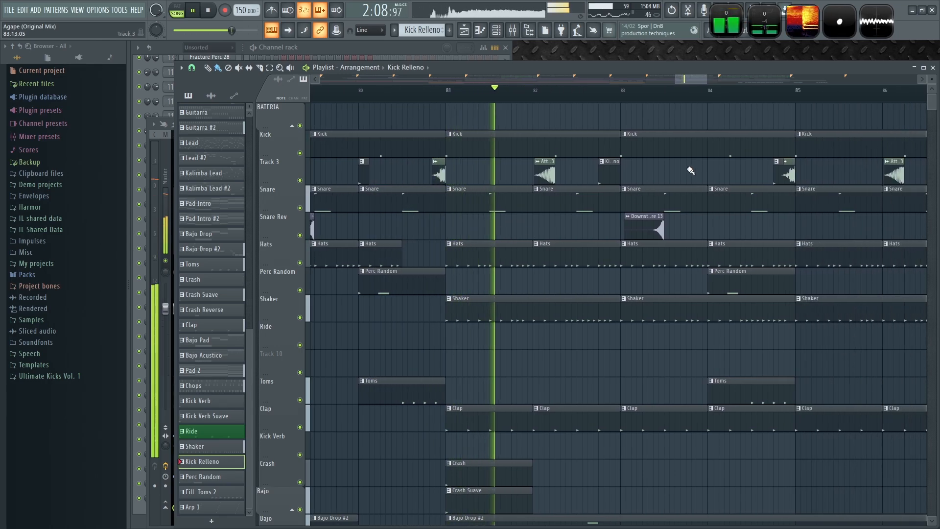
scroll(688, 172, right, 3)
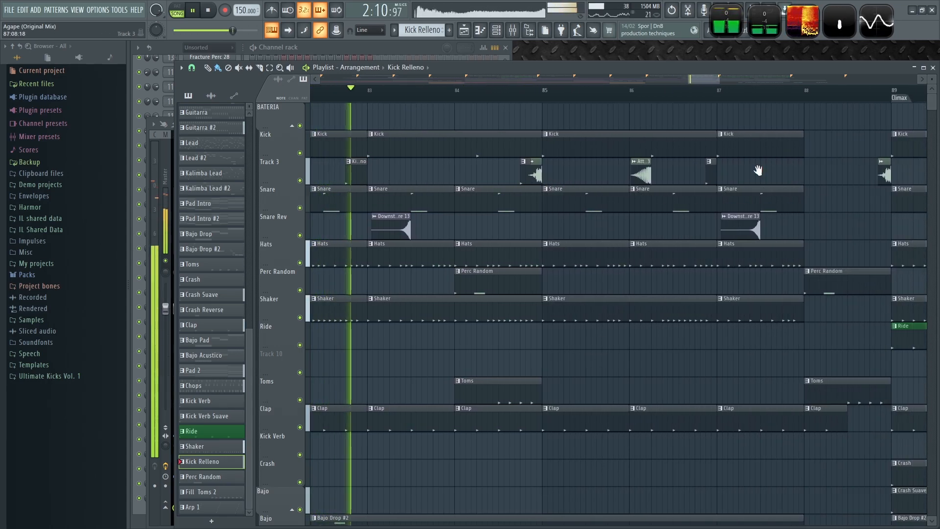
scroll(688, 199, right, 3)
scroll(612, 196, down, 2)
scroll(534, 192, right, 3)
scroll(672, 185, right, 1)
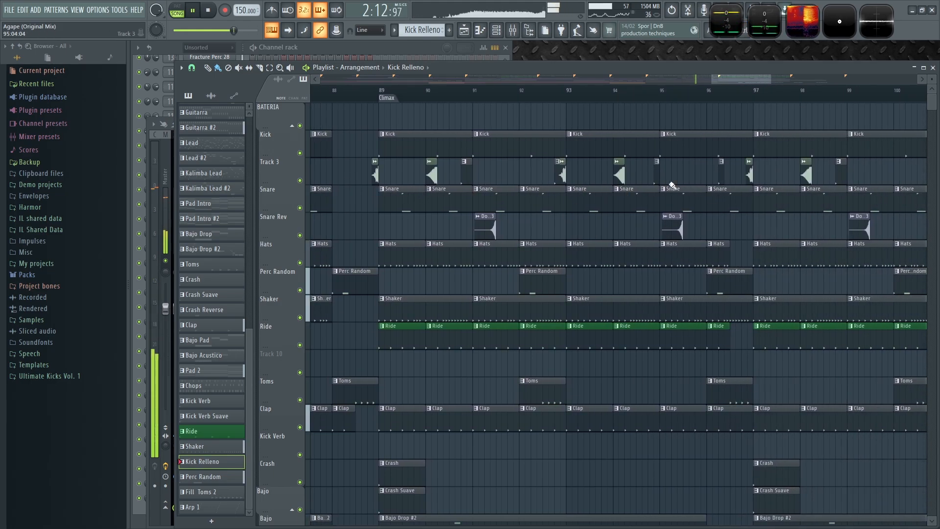
scroll(721, 170, up, 4)
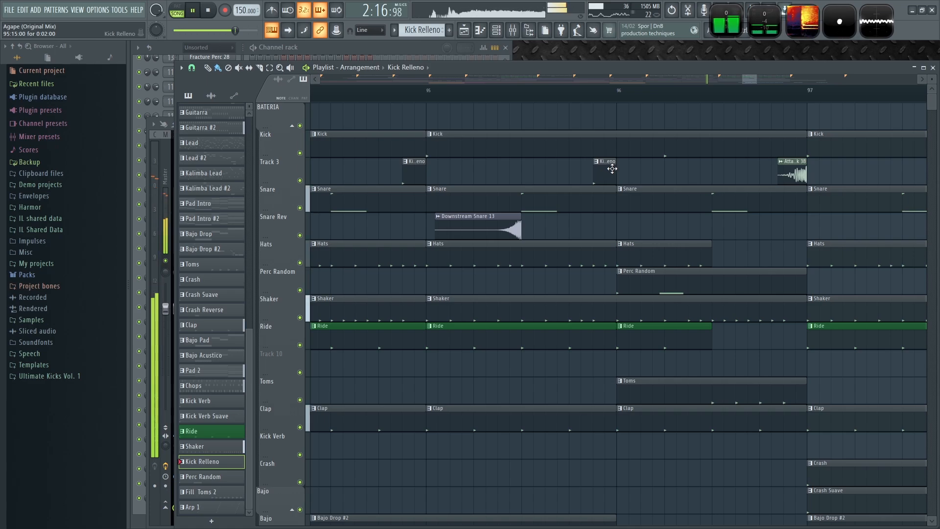
scroll(621, 167, down, 3)
scroll(540, 235, right, 2)
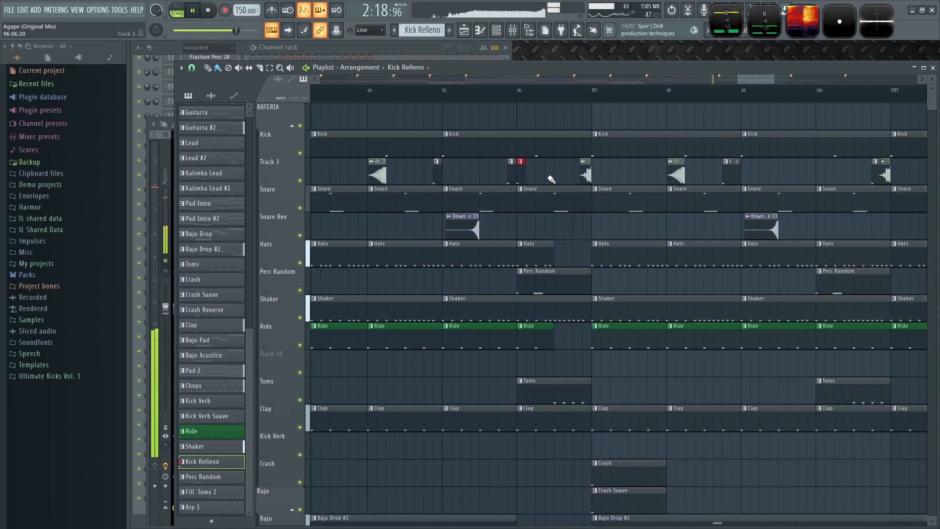
scroll(788, 182, right, 10)
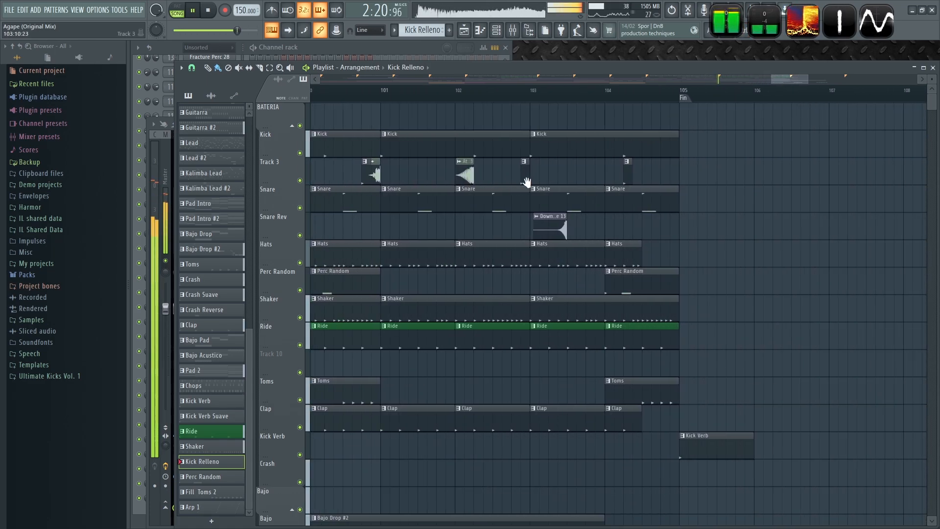
scroll(596, 174, up, 3)
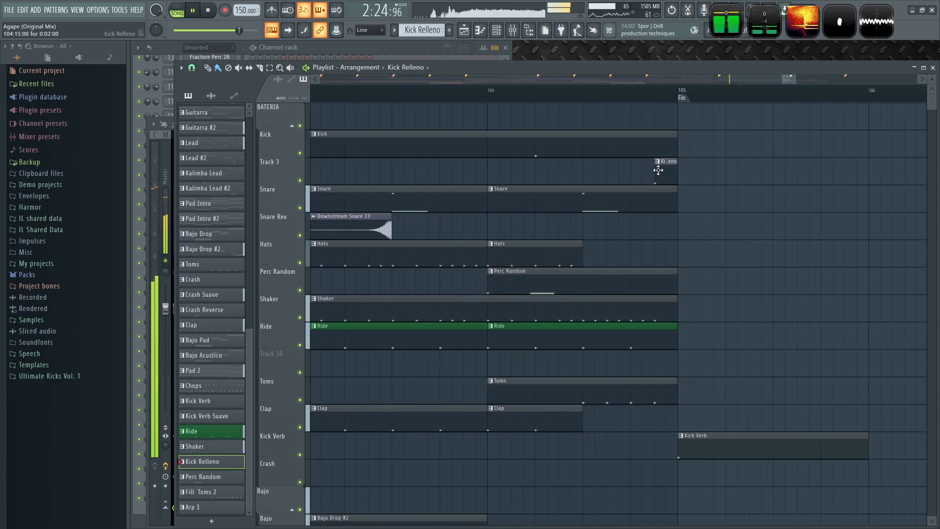
scroll(690, 191, down, 8)
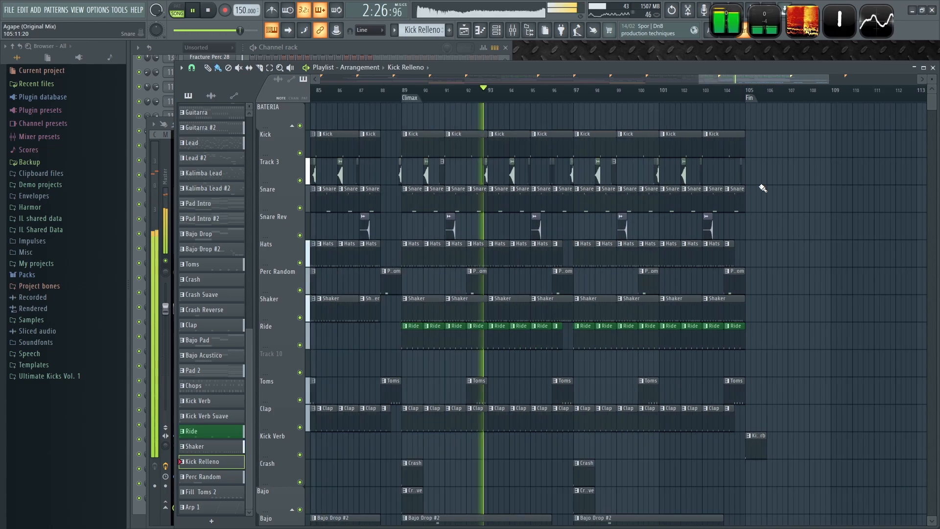
scroll(701, 218, up, 4)
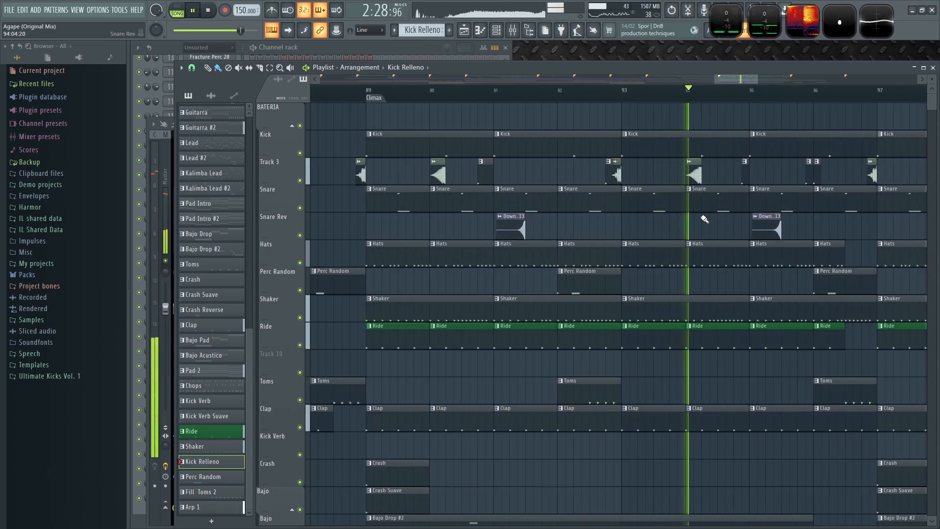
drag(827, 226, 516, 225)
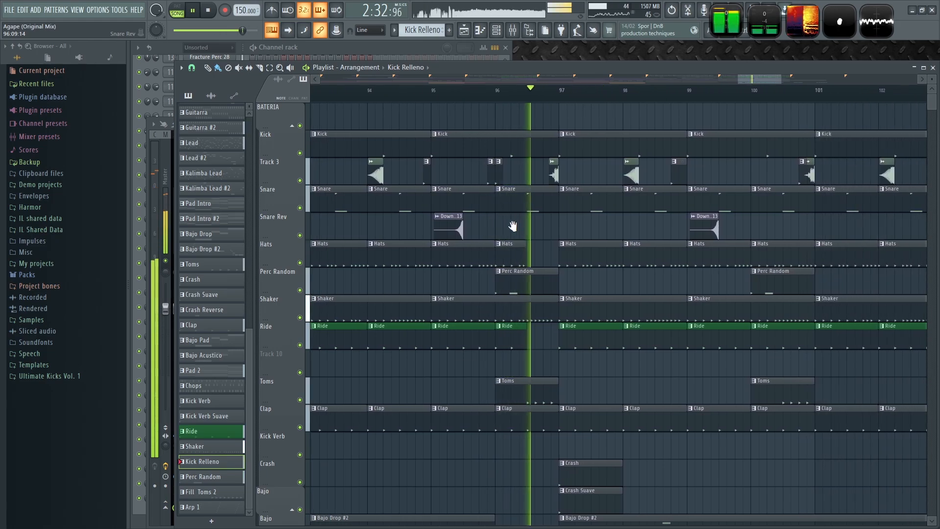
scroll(742, 225, down, 4)
drag(742, 226, 684, 233)
key(space)
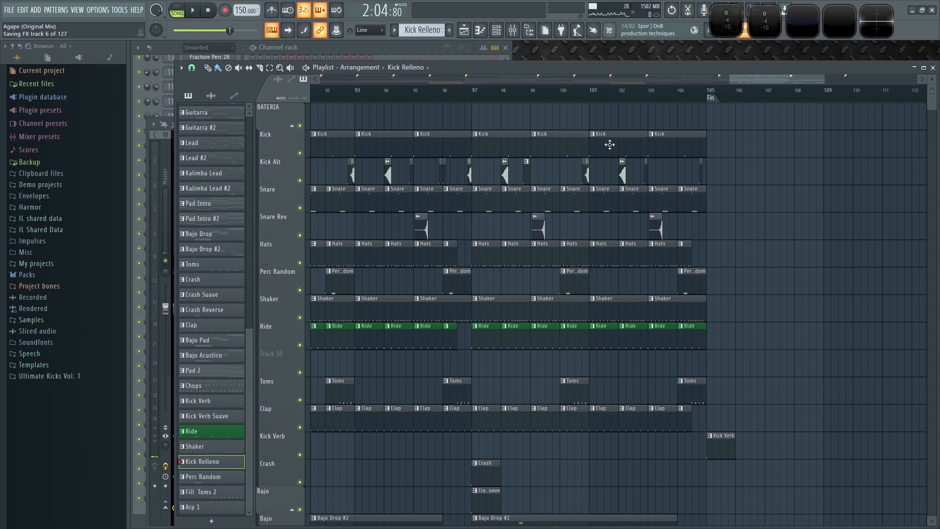
- Play the ending from about bar 102, then set the playback position to the Puente at bar 49
click(643, 93)
key(space)
scroll(770, 204, up, 4)
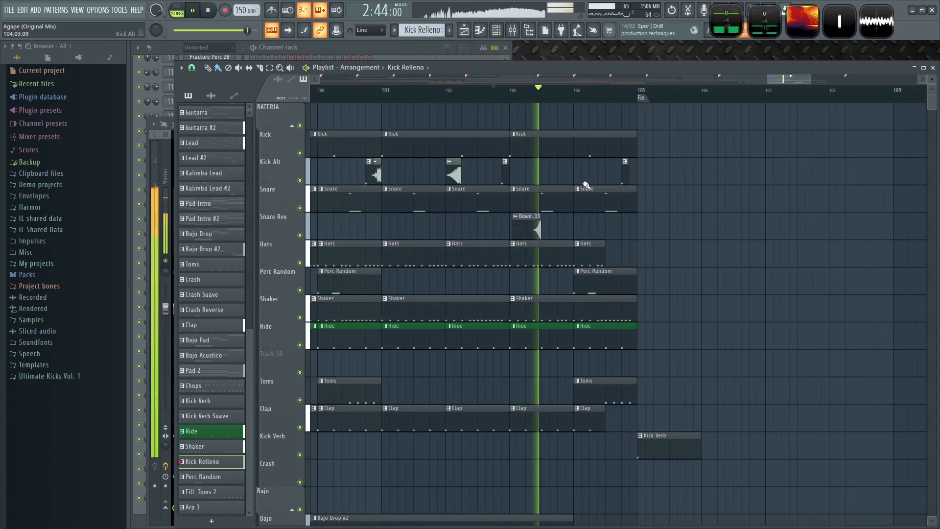
scroll(709, 203, up, 2)
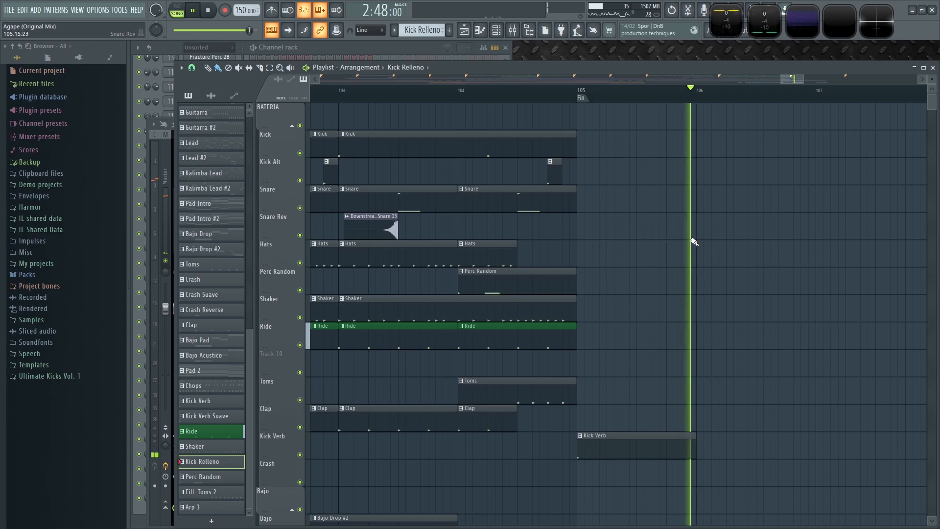
scroll(807, 230, down, 6)
scroll(828, 228, down, 7)
scroll(585, 235, up, 3)
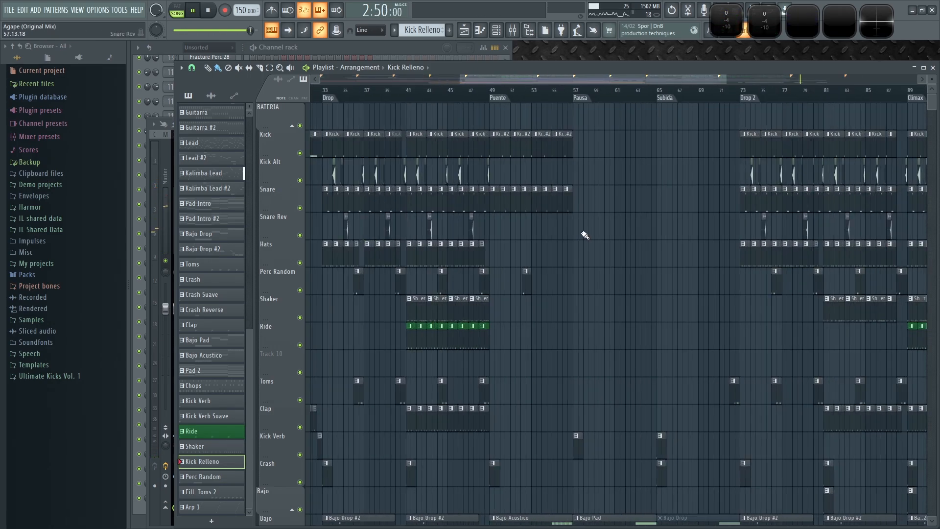
click(504, 106)
scroll(572, 221, down, 3)
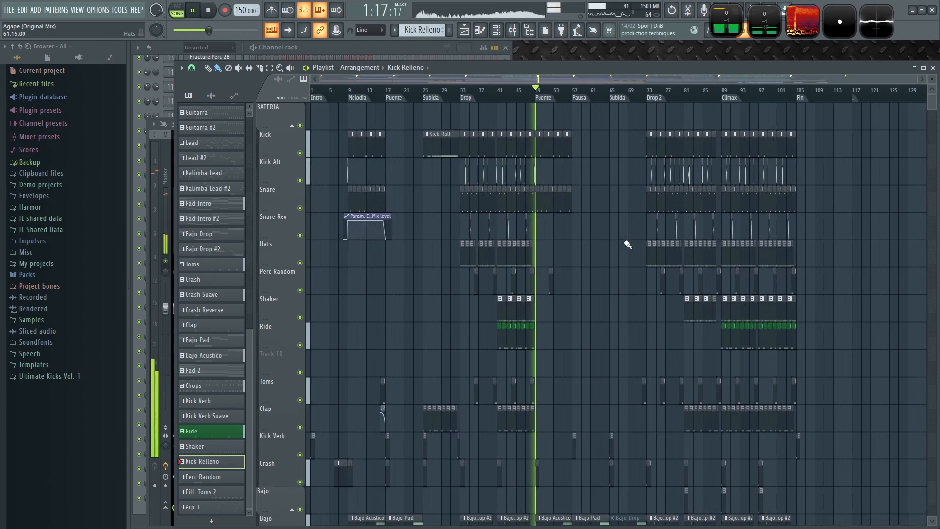
scroll(361, 245, up, 4)
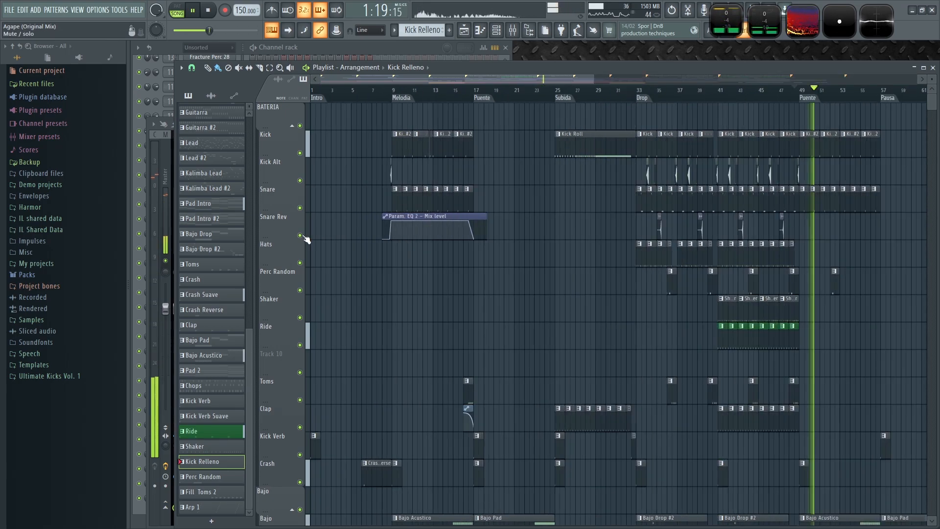
scroll(431, 265, down, 3)
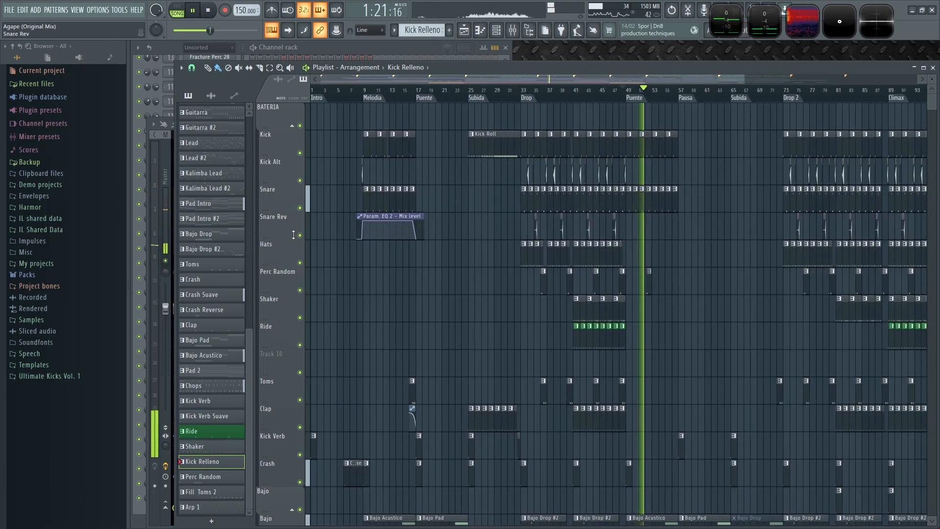
- Insert a new track above Snare Rev and extend the Param. EQ 2 Mix level automation clip to about bar 61
right_click(281, 223)
click(301, 412)
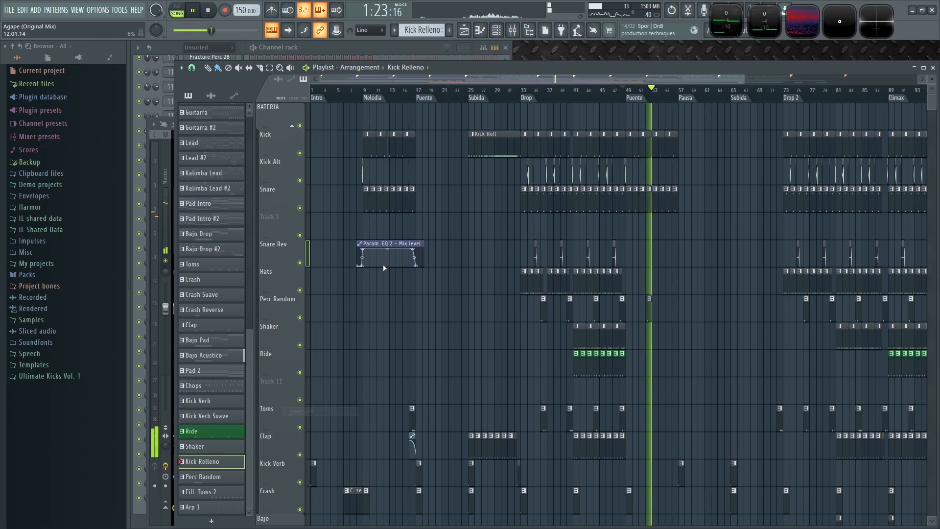
drag(417, 244, 719, 234)
scroll(612, 235, up, 4)
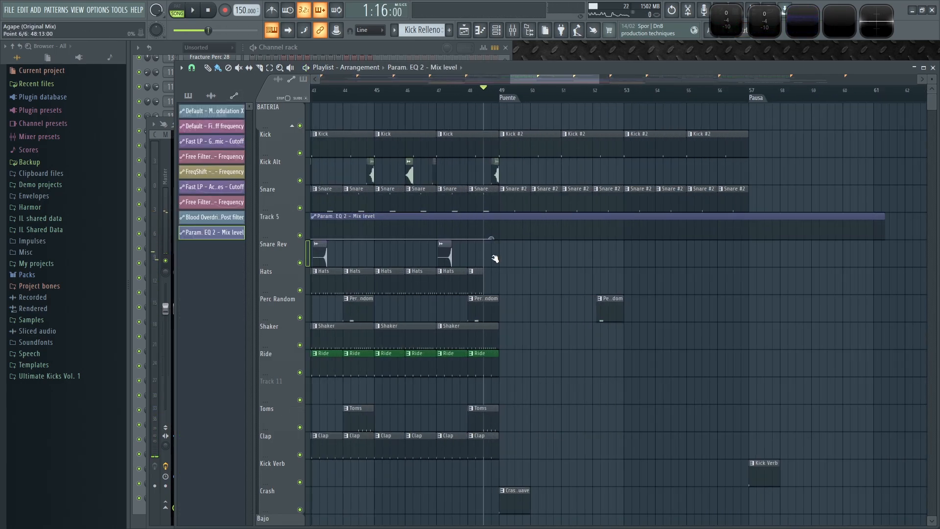
- Curve the automation's rise into the Puente at bar 49 and start playback
scroll(470, 236, up, 4)
drag(457, 230, 458, 245)
key(space)
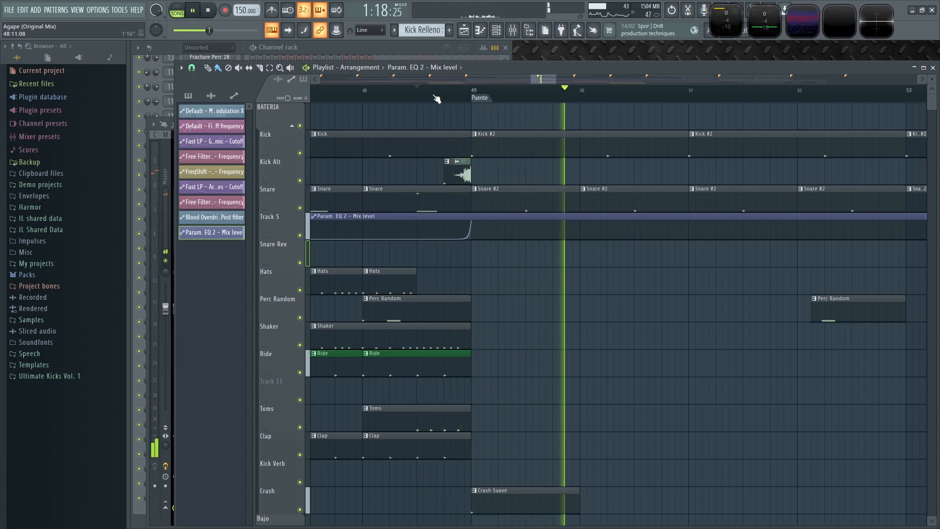
- Add a drop to the EQ automation after the Puente, bringing the level down near bar 57
scroll(599, 271, down, 3)
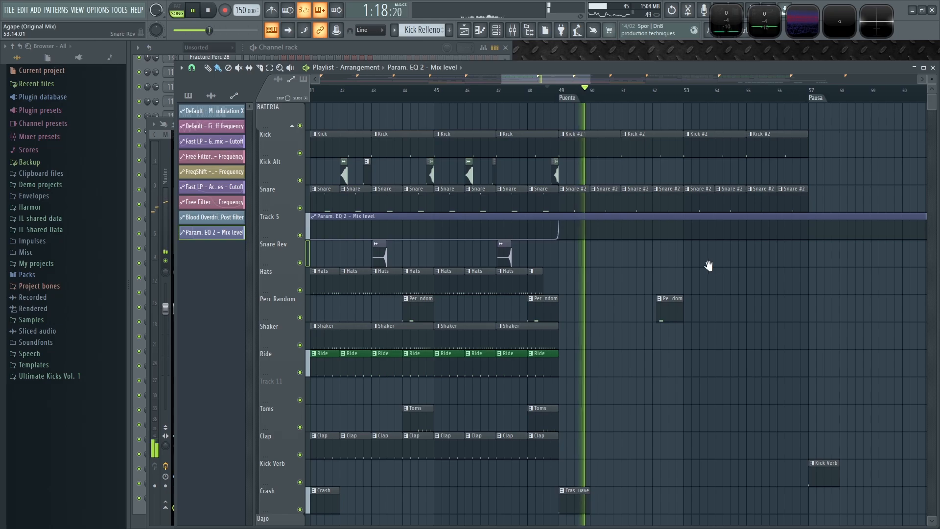
scroll(636, 244, down, 2)
drag(657, 216, 703, 255)
scroll(729, 273, down, 6)
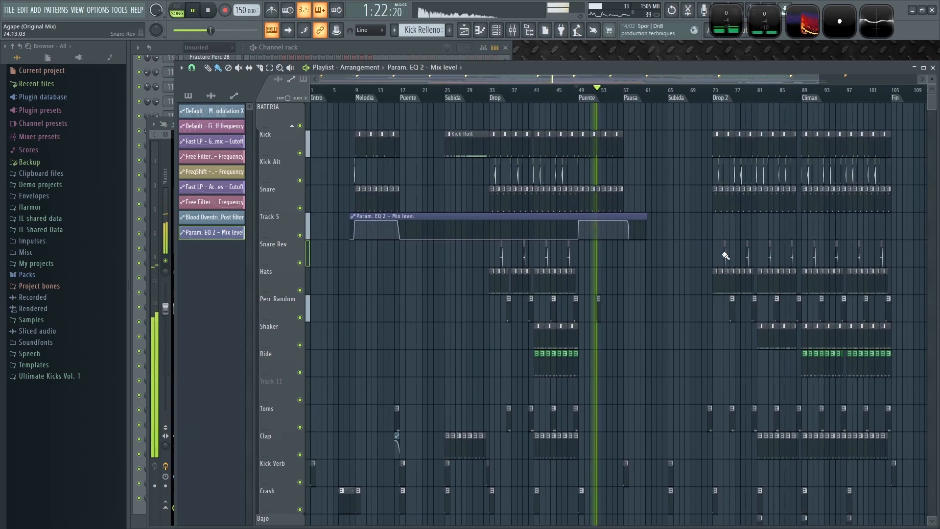
- Move the automation's drop point so the level falls just before the Pausa at bar 57
scroll(520, 241, right, 3)
scroll(468, 300, up, 5)
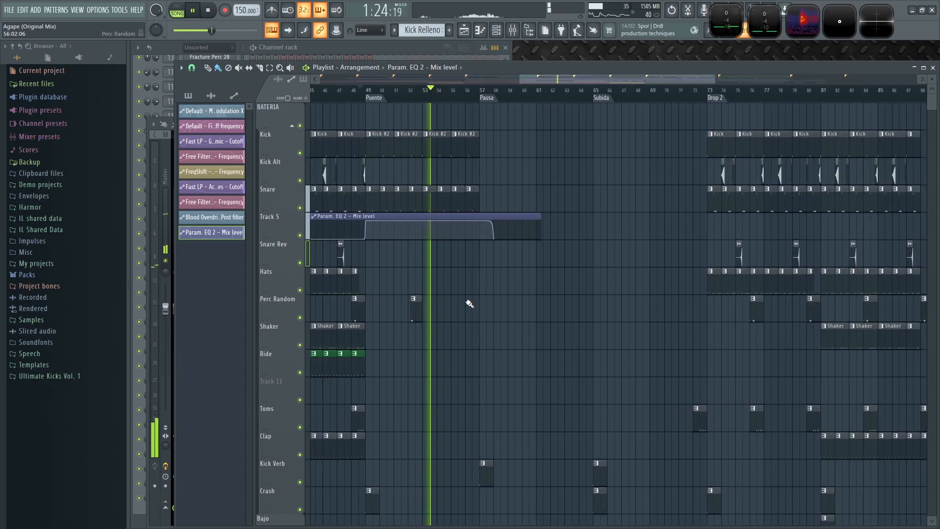
drag(512, 223, 464, 219)
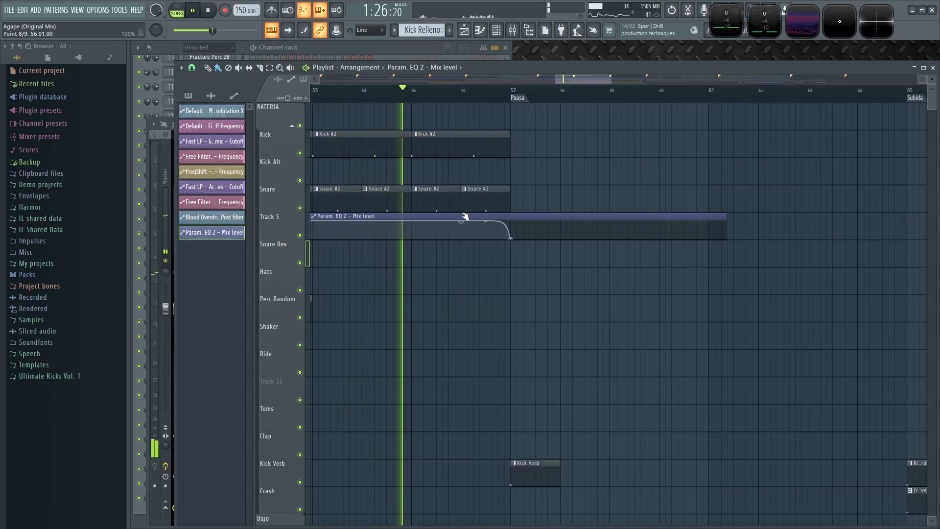
- Bend the automation curve of the drop into the Pausa
scroll(505, 238, up, 3)
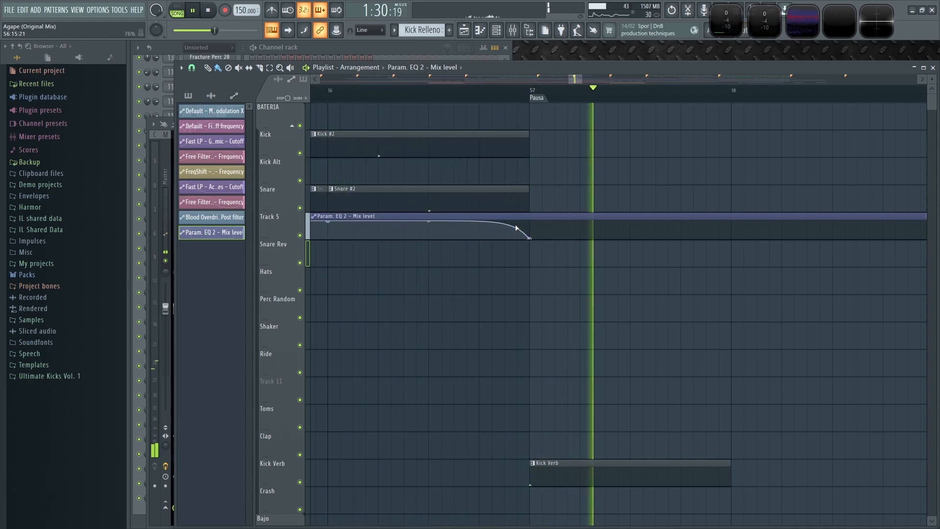
drag(517, 228, 514, 149)
- Play from around bar 56 to audition the EQ automation dropping into the Pausa
click(504, 96)
click(465, 91)
scroll(551, 352, down, 4)
scroll(552, 347, down, 3)
key(space)
key(F9)
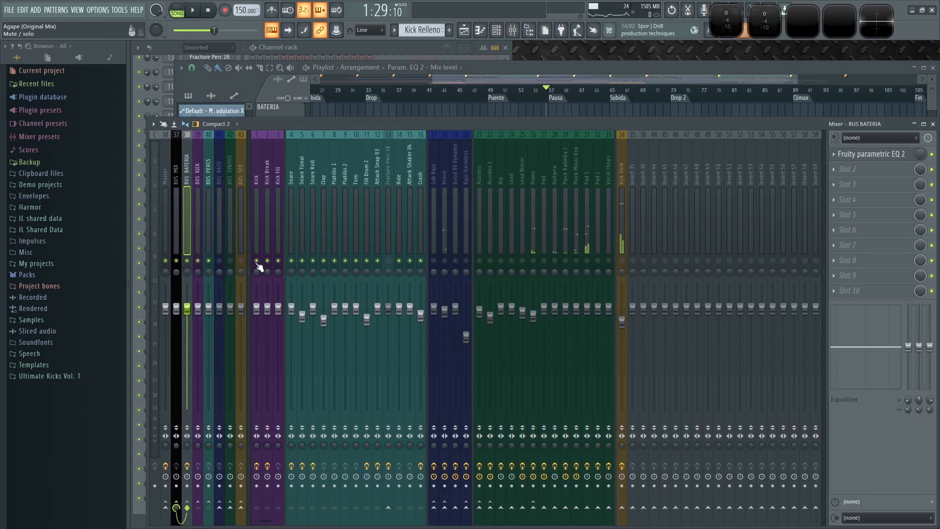
key(space)
click(514, 70)
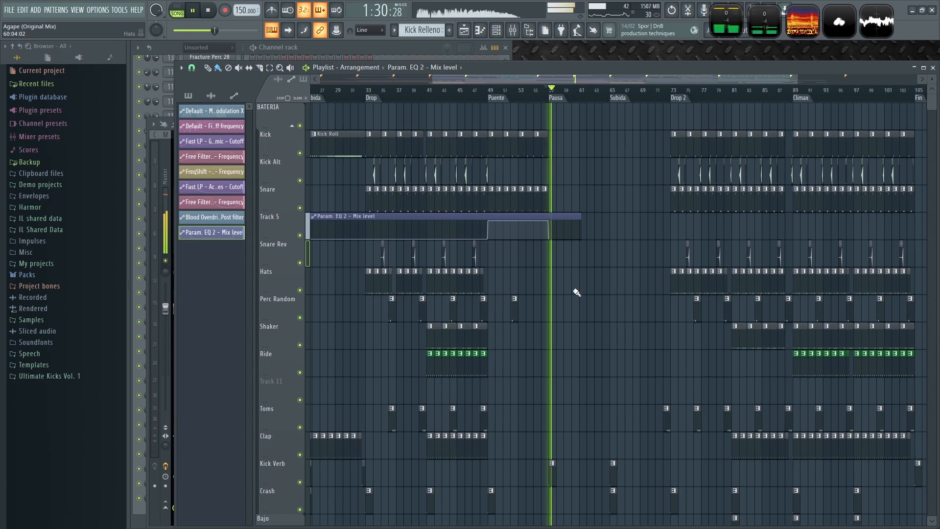
- Play from the Puente at bar 49 to audition the EQ automation on the drums
scroll(541, 255, up, 2)
click(440, 91)
scroll(489, 379, up, 3)
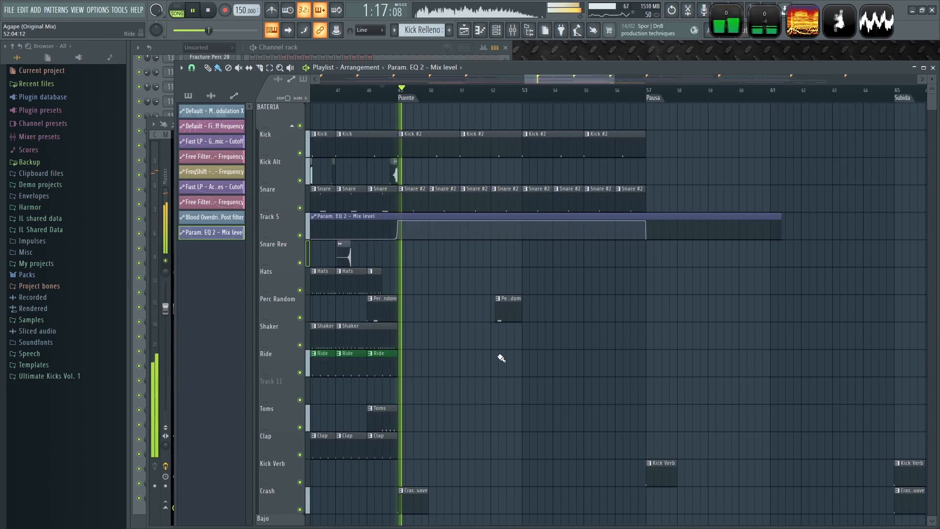
scroll(469, 363, up, 2)
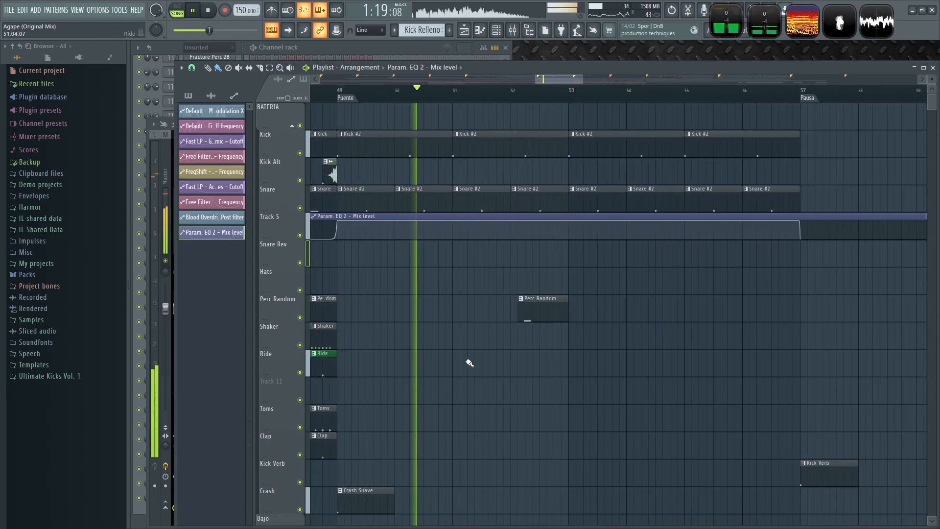
scroll(523, 370, left, 2)
scroll(644, 373, down, 3)
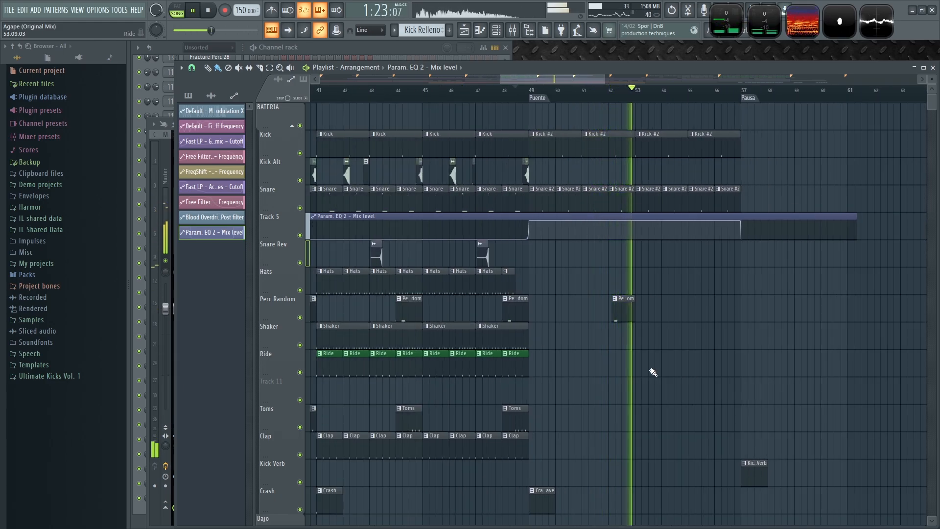
key(space)
scroll(629, 330, up, 3)
scroll(629, 330, up, 1)
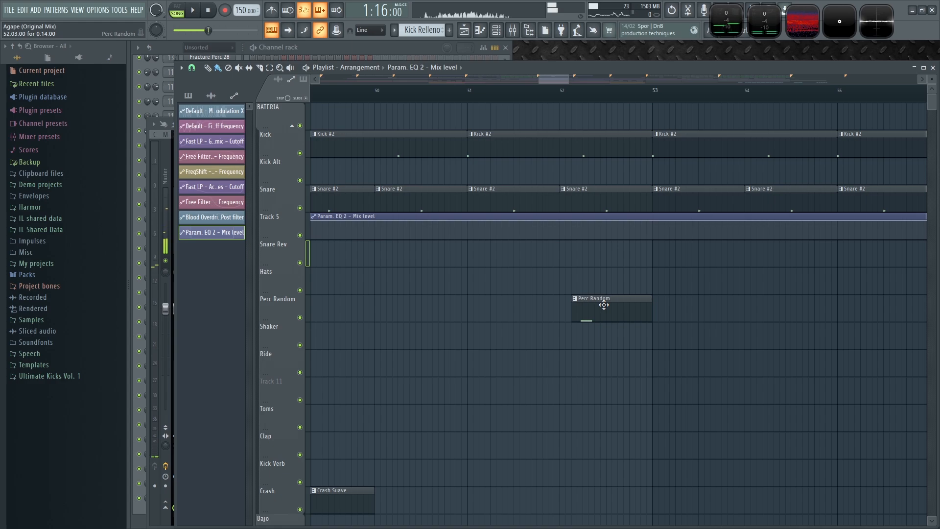
- Play the arrangement from around bar 52 through the Pausa to audition it, and save the project
click(603, 293)
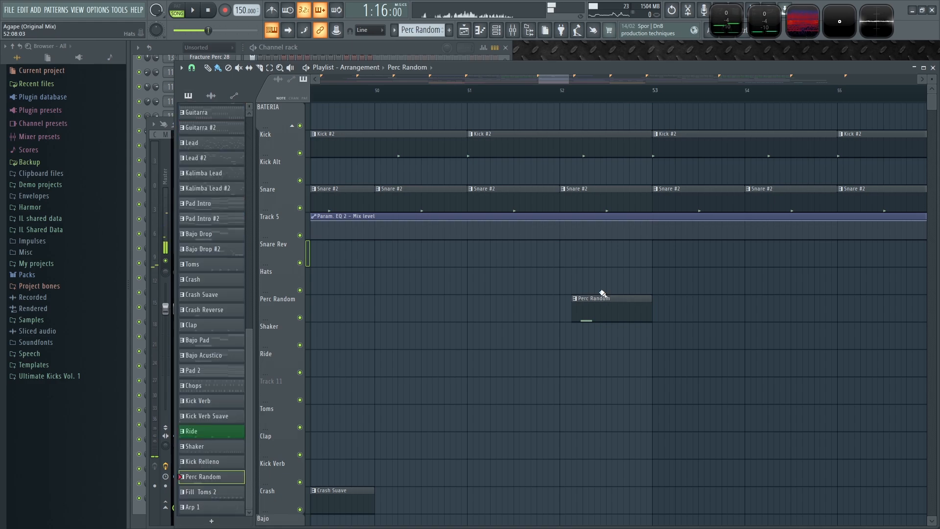
click(323, 47)
scroll(319, 319, up, 6)
key(F9)
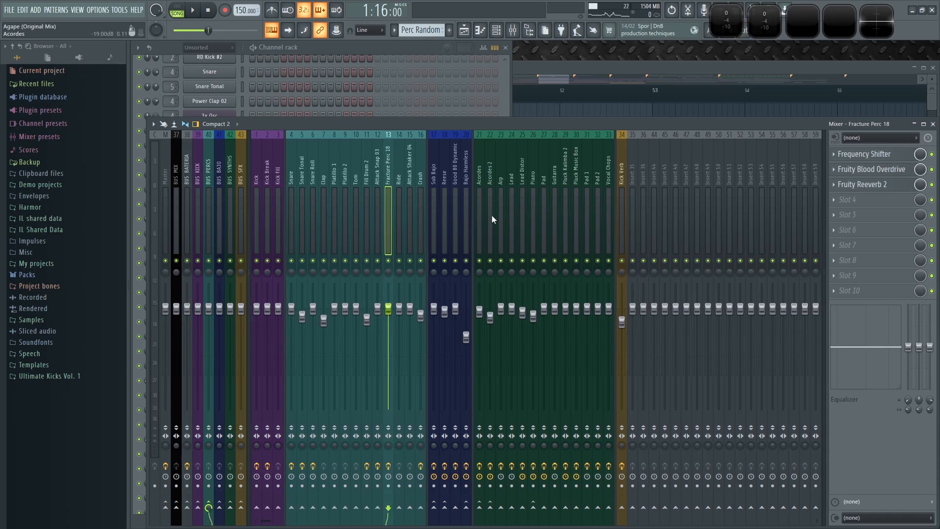
key(space)
click(586, 73)
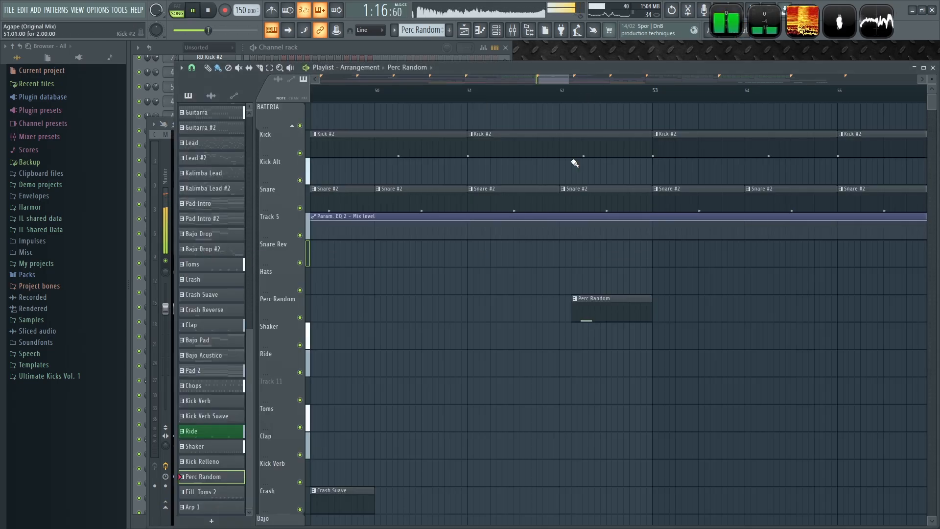
click(552, 98)
scroll(553, 98, down, 6)
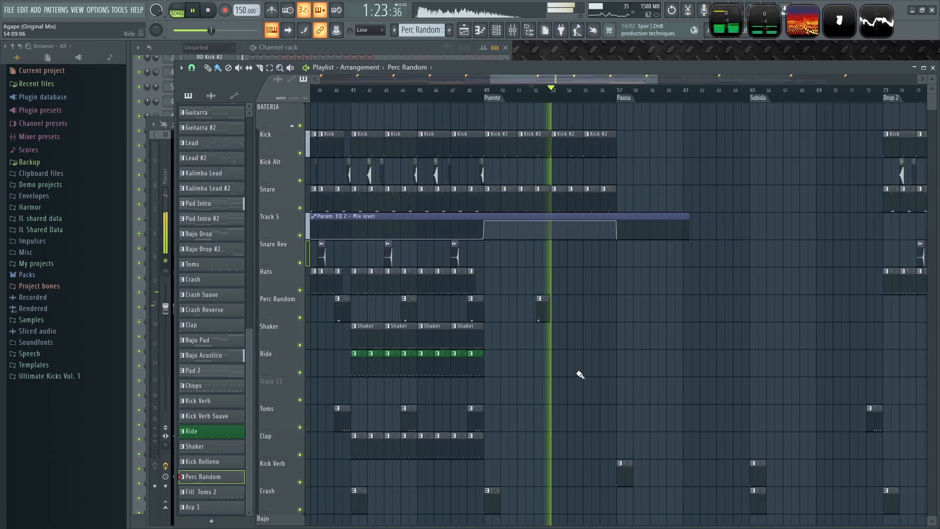
scroll(612, 374, down, 3)
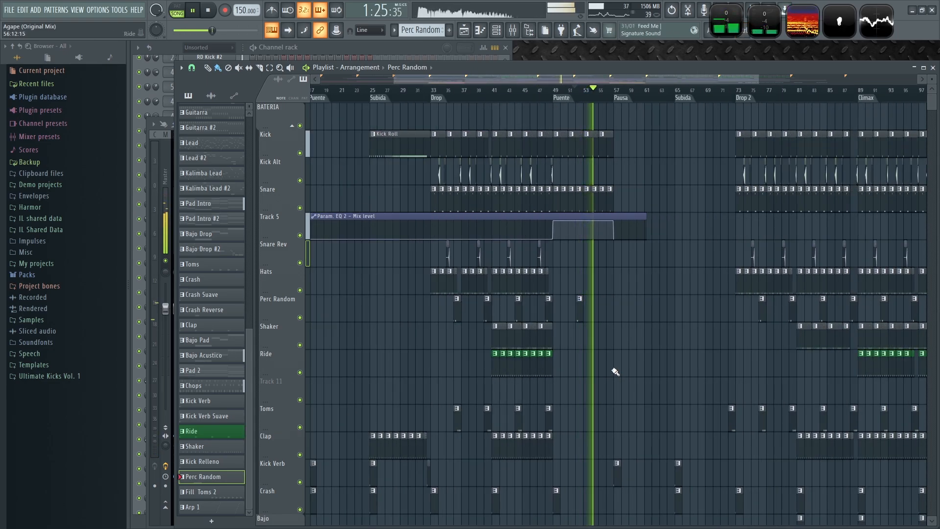
scroll(615, 357, up, 4)
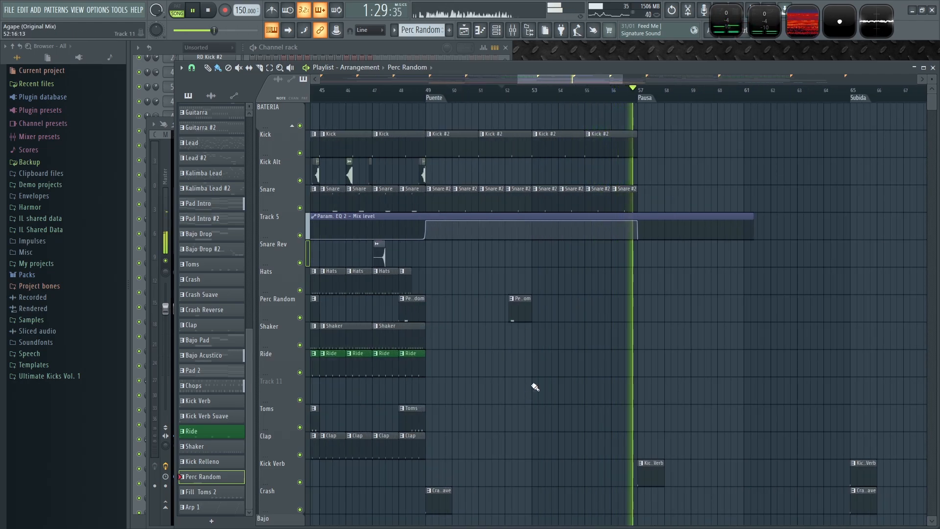
scroll(636, 367, down, 4)
scroll(387, 328, down, 6)
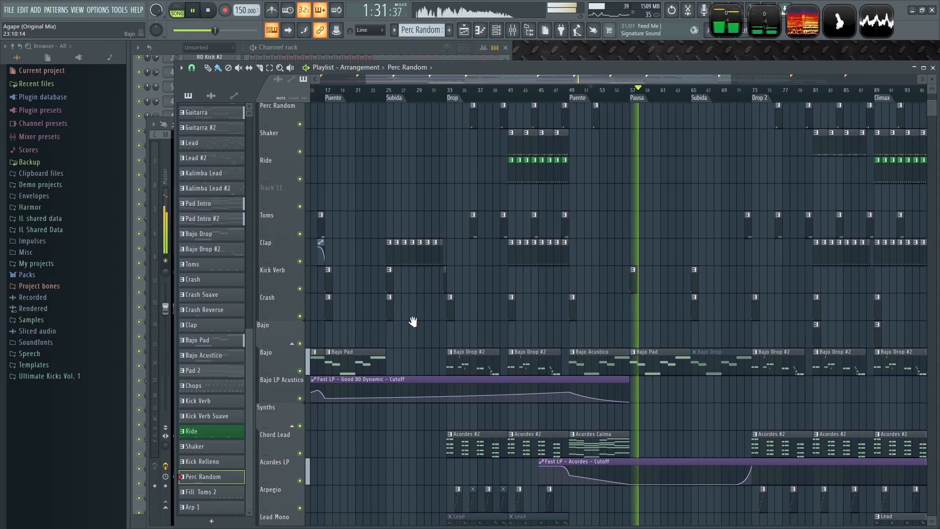
drag(401, 326, 667, 264)
key(space)
key(ctrl+s)
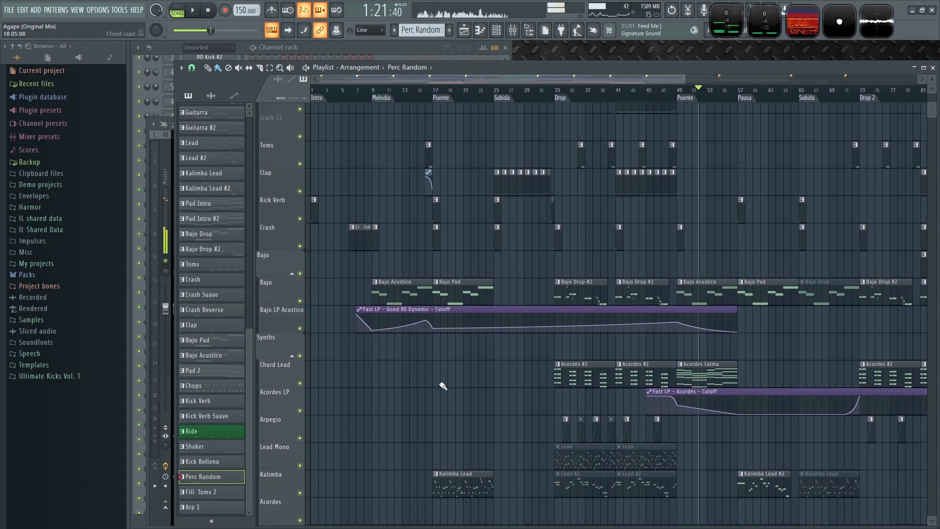
- Place a Crash Reverse clip on the Crash track spanning about bars 50 to 53 in the Puente
scroll(386, 329, up, 3)
scroll(692, 323, up, 5)
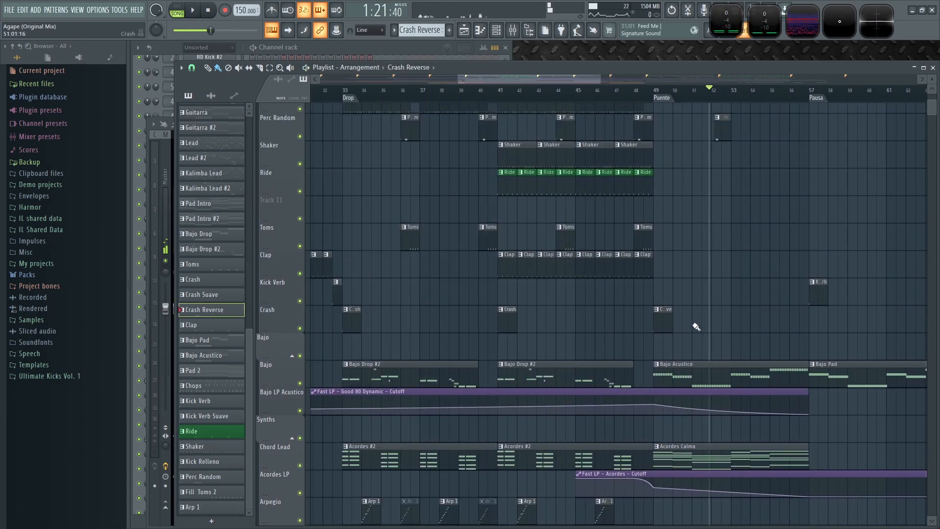
click(714, 317)
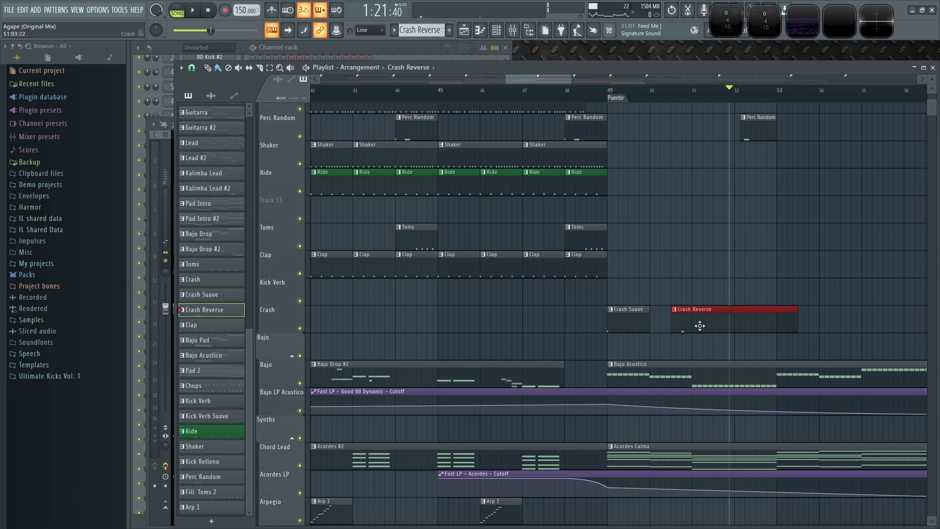
drag(700, 326, 680, 325)
key(space)
click(644, 92)
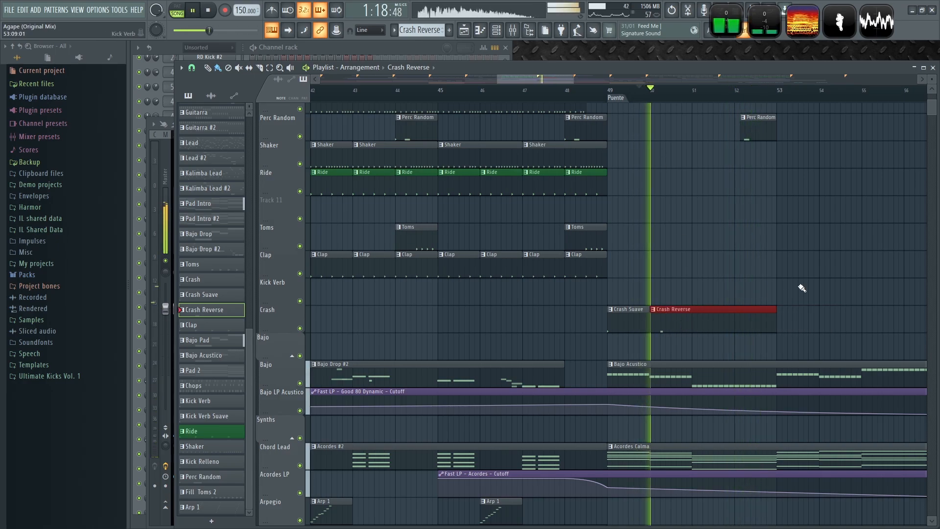
- Place a Crash Reverse clip on the Crash track rising from about bar 30 into the Drop at bar 33
scroll(801, 288, down, 2)
scroll(665, 335, up, 2)
click(578, 321)
mouse_move(601, 321)
mouse_down()
mouse_move(621, 321)
mouse_move(594, 322)
mouse_up()
scroll(540, 340, down, 3)
drag(520, 346, 740, 354)
drag(789, 323, 562, 323)
scroll(568, 353, up, 1)
scroll(569, 353, up, 2)
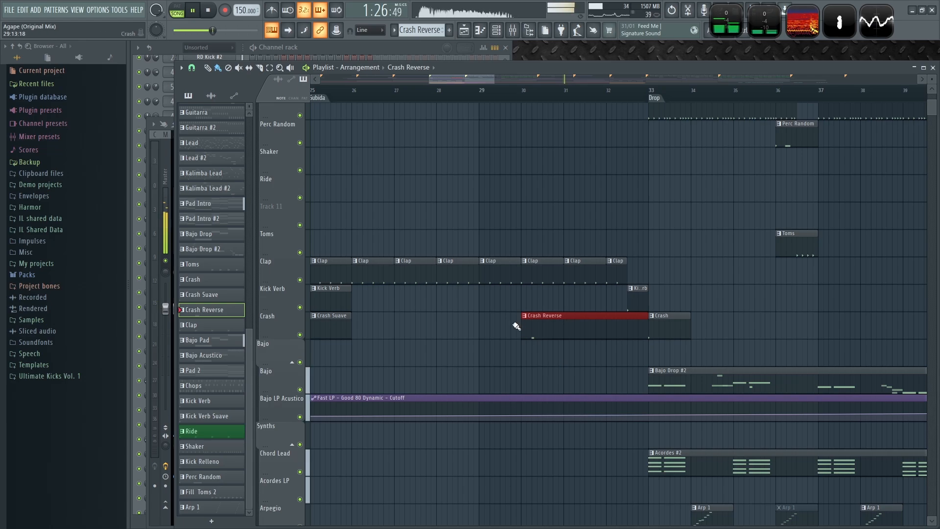
- Insert an empty track below the Guitarra track in the playlist
scroll(492, 327, down, 6)
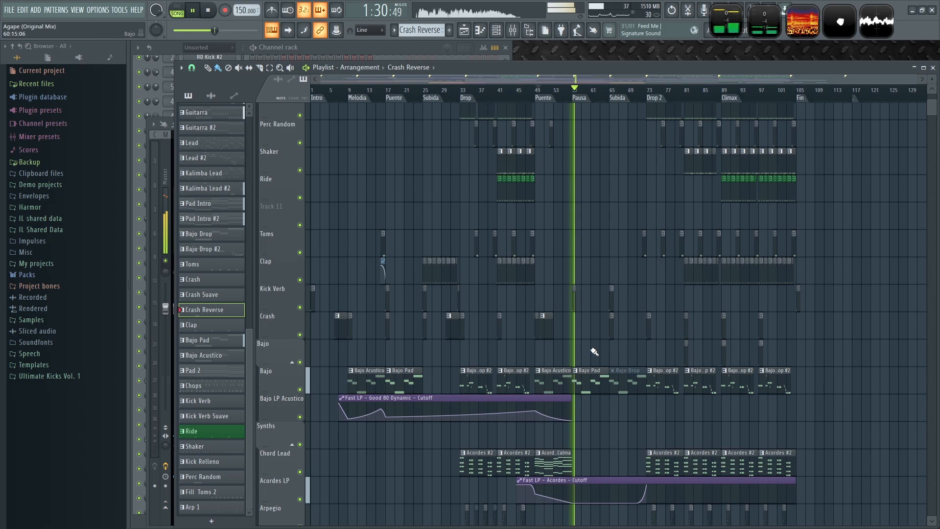
scroll(595, 356, down, 7)
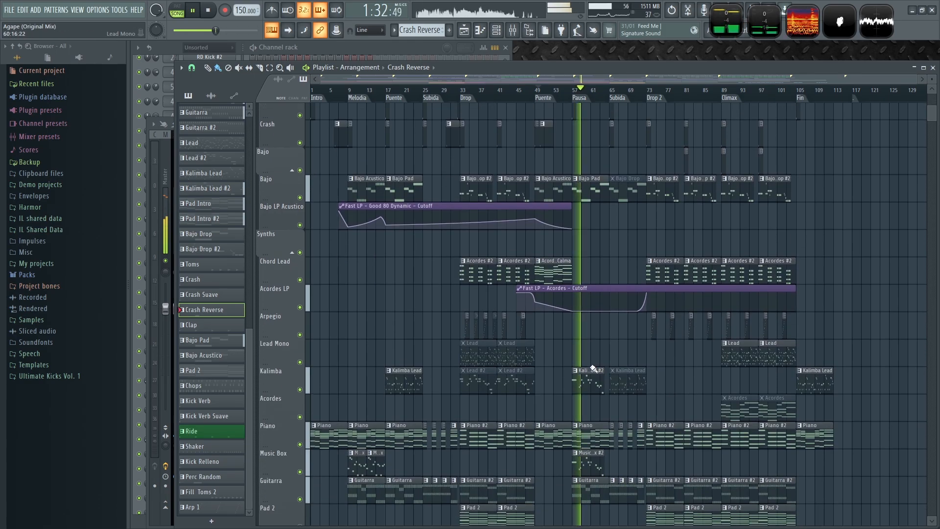
scroll(590, 369, down, 4)
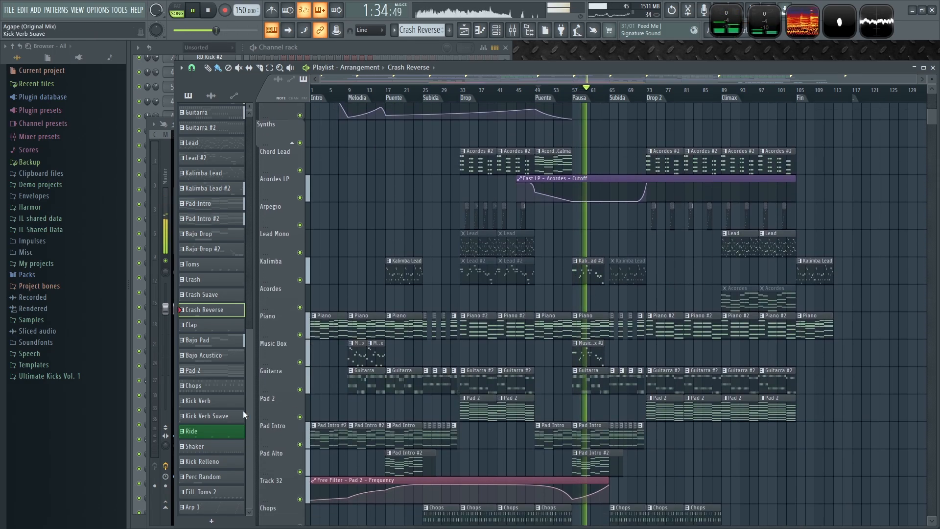
right_click(274, 281)
click(305, 474)
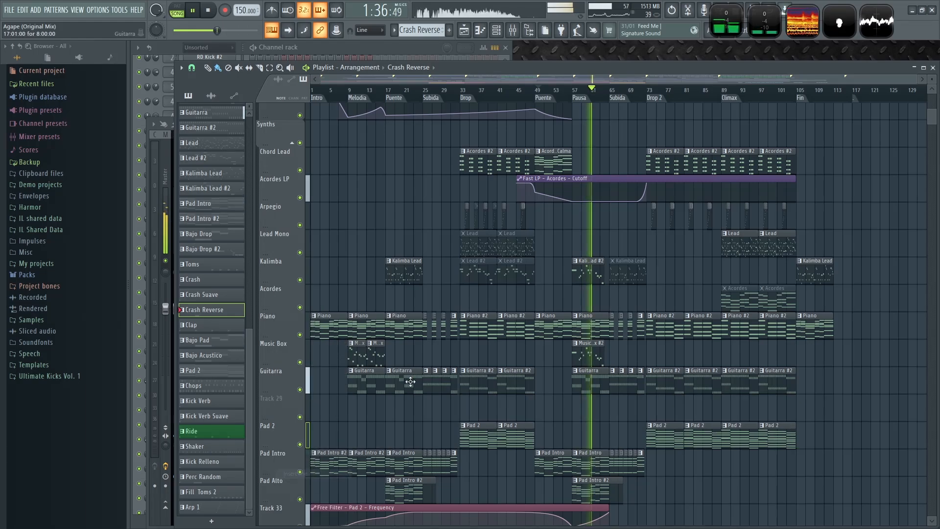
key(space)
- Play from the start and open the Fruity parametric EQ 2 on the BUS BATERIA mixer track
scroll(378, 229, up, 11)
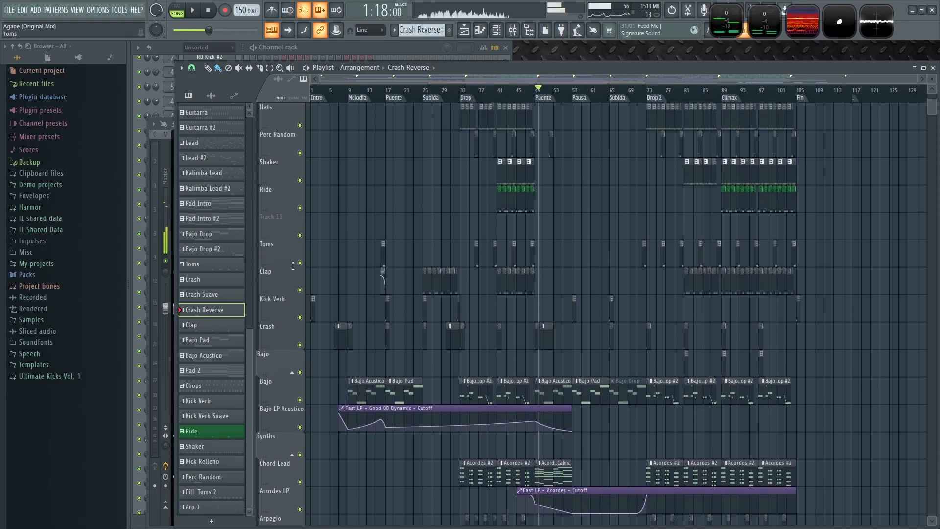
scroll(419, 98, up, 4)
scroll(416, 319, up, 6)
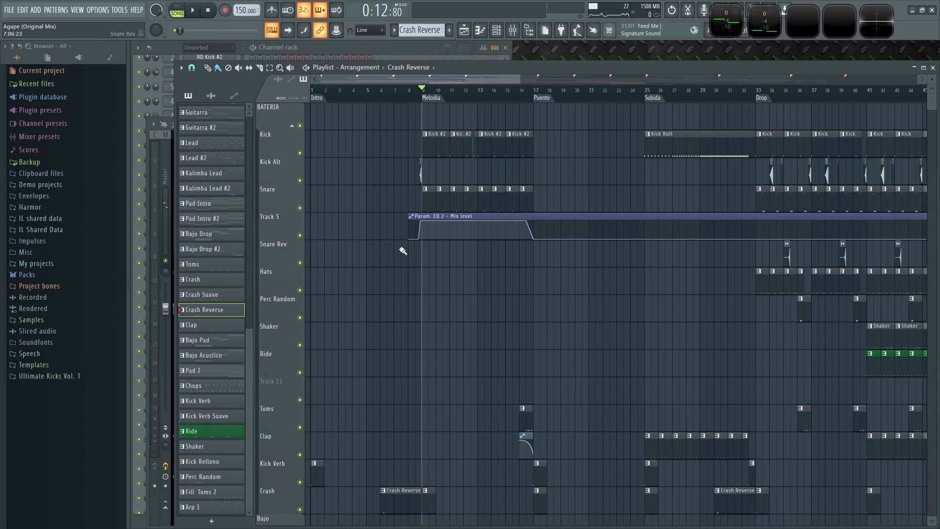
key(space)
key(F9)
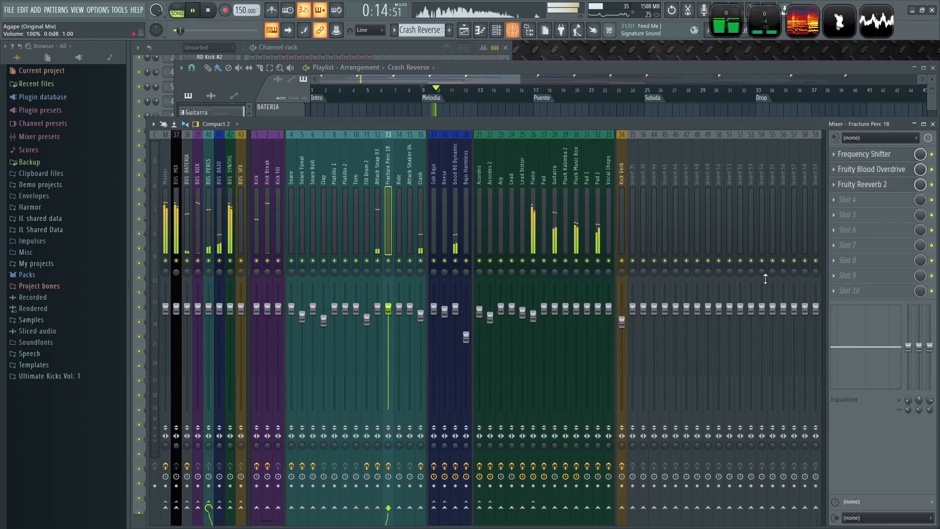
click(197, 171)
click(186, 172)
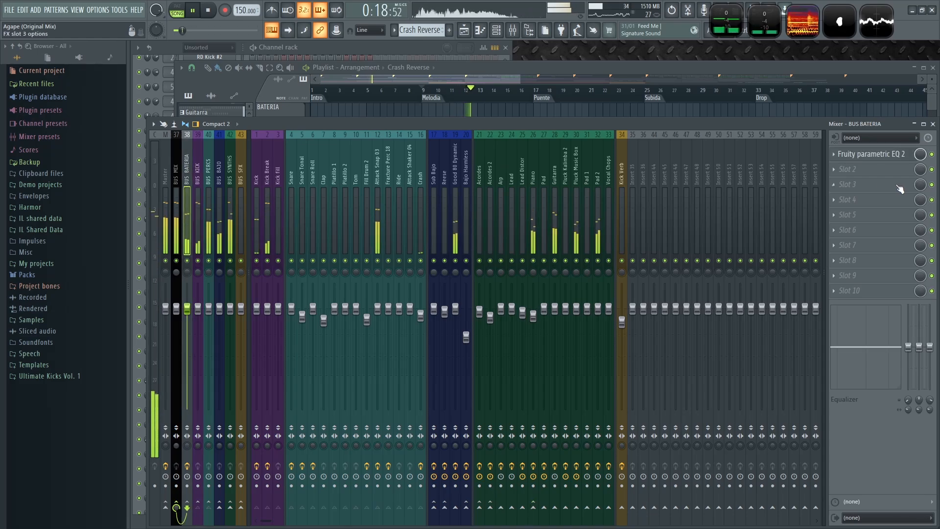
click(871, 154)
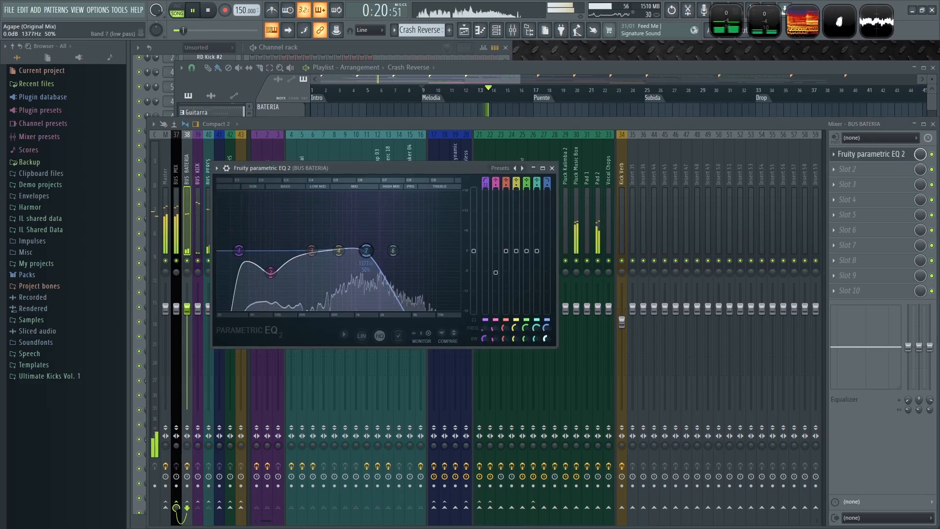
- Adjust the low-pass band of the drum bus EQ while playback runs
mouse_move(546, 331)
mouse_down()
mouse_move(536, 313)
mouse_move(547, 341)
mouse_up()
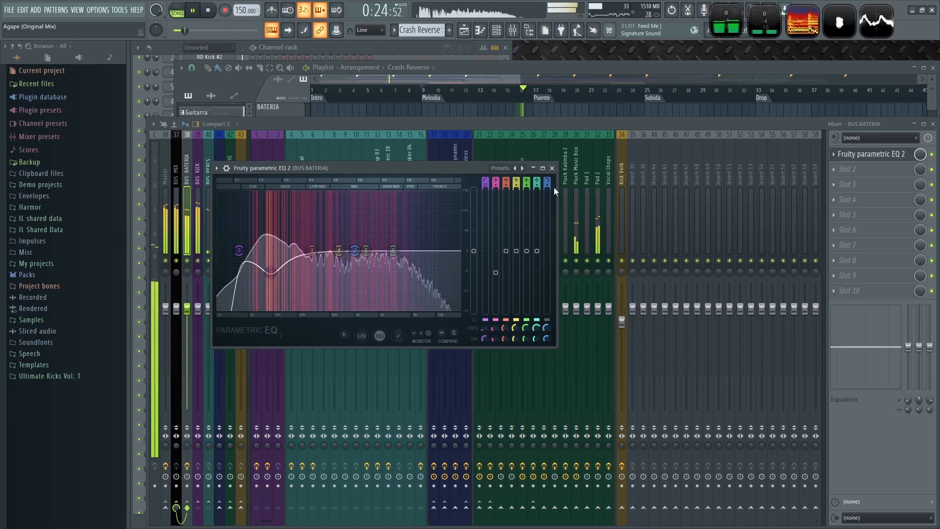
key(space)
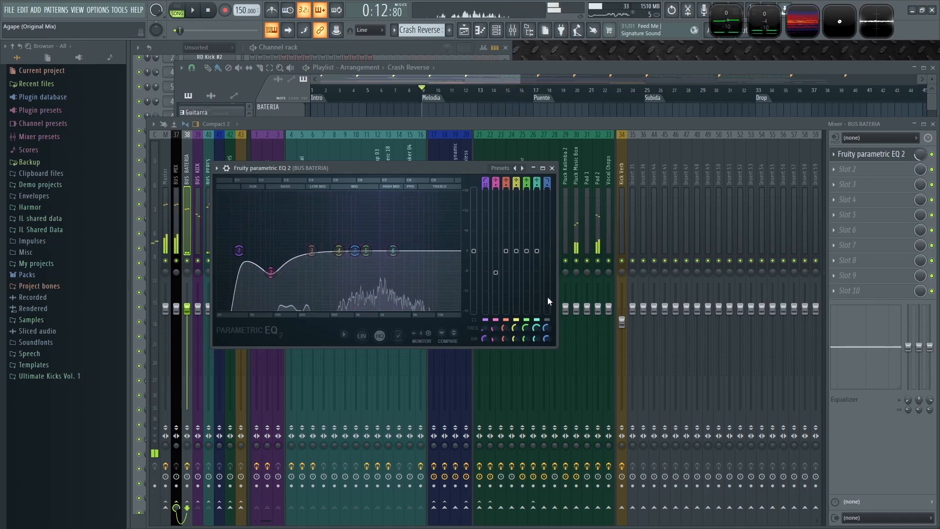
click(550, 320)
key(space)
drag(547, 331, 547, 316)
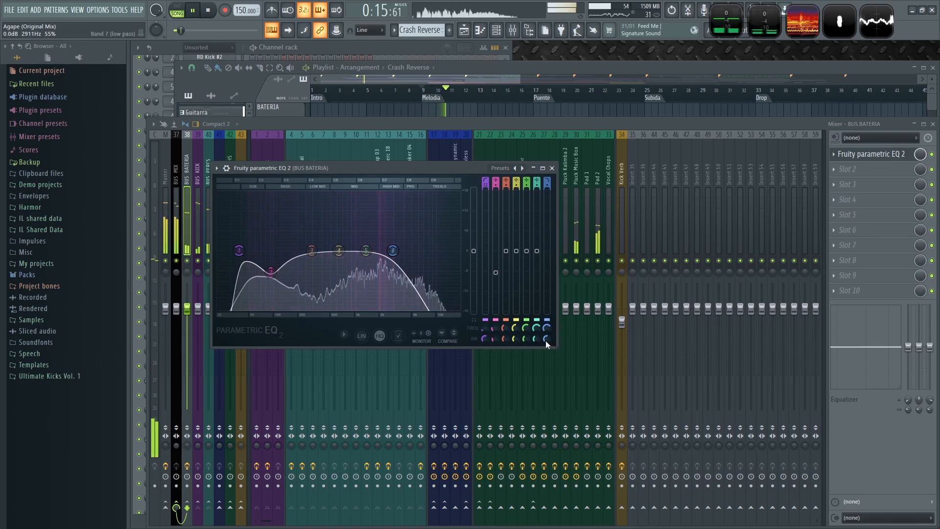
- Reshape the low bands of the drum bus EQ, raising the low-mid peak, then close the EQ
mouse_move(484, 339)
mouse_down()
mouse_move(484, 320)
mouse_move(485, 347)
mouse_move(484, 325)
mouse_move(485, 333)
mouse_up()
mouse_move(313, 252)
mouse_down()
mouse_move(303, 219)
mouse_move(314, 243)
mouse_up()
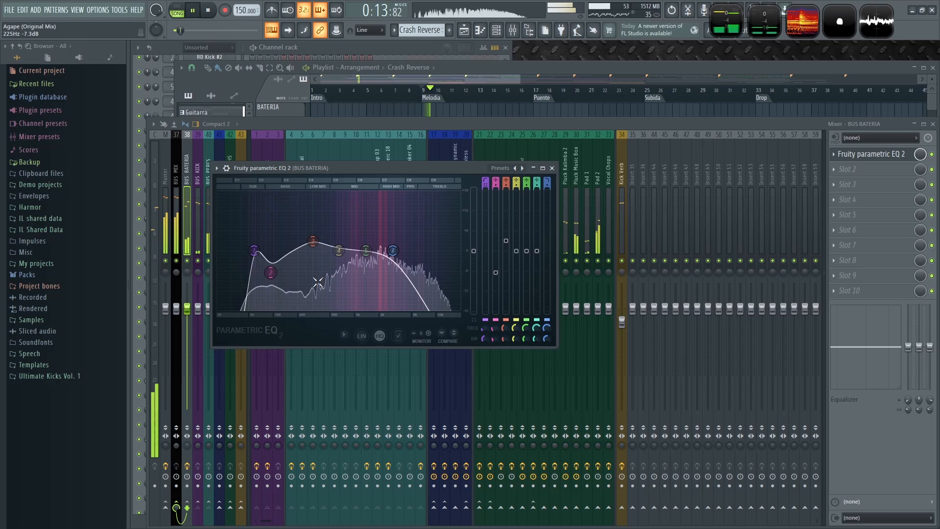
drag(484, 328, 484, 341)
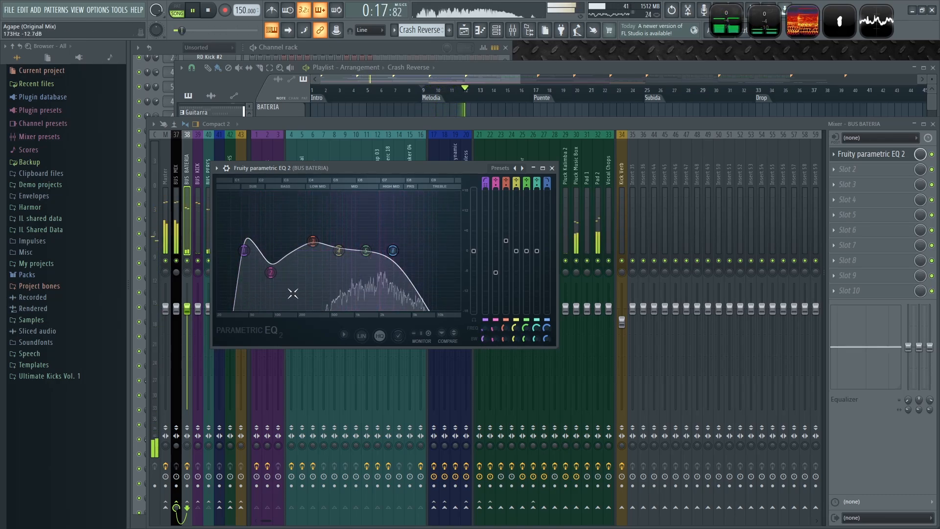
drag(270, 273, 272, 264)
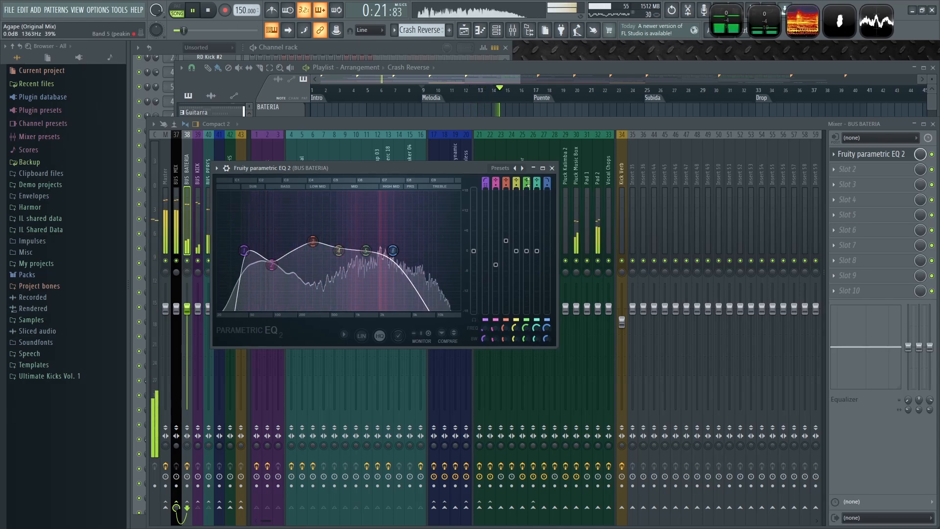
click(551, 168)
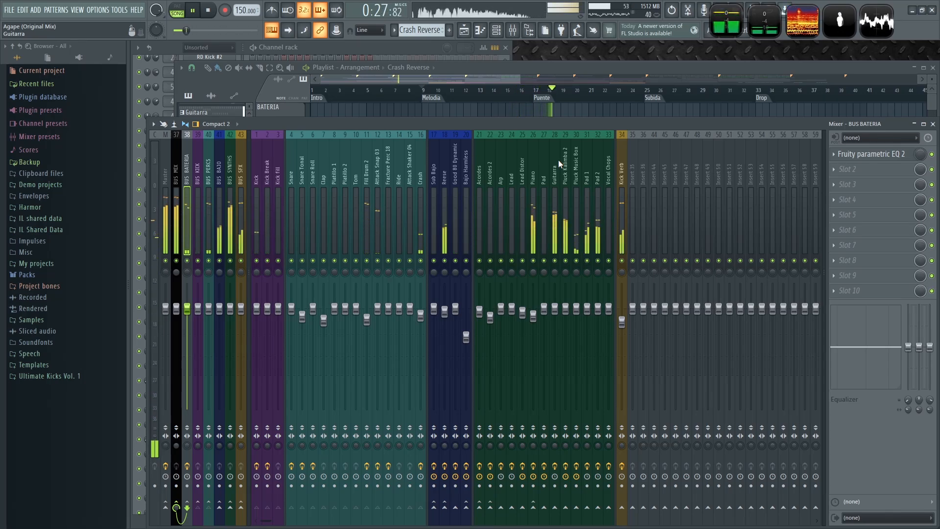
- Solo the Guitarra track in the playlist and play it from the Melodia
click(610, 75)
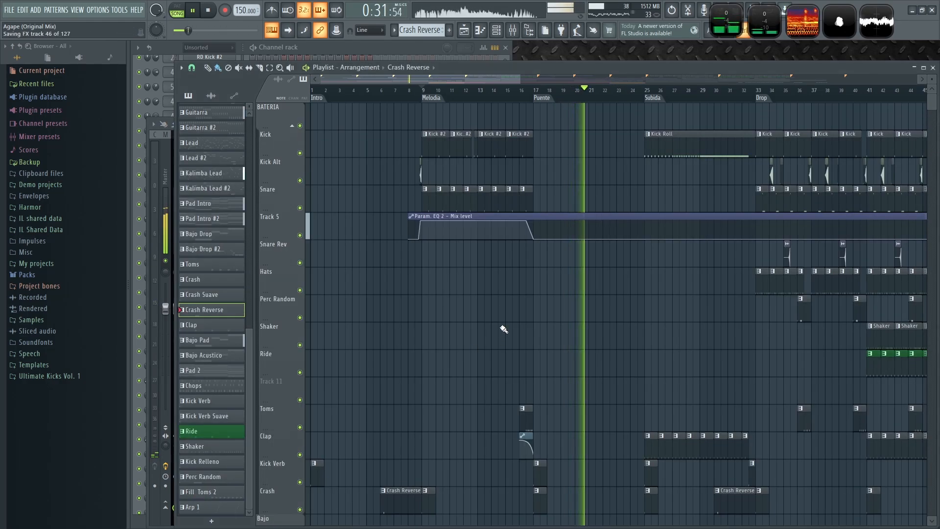
key(space)
scroll(495, 318, down, 5)
scroll(558, 313, up, 3)
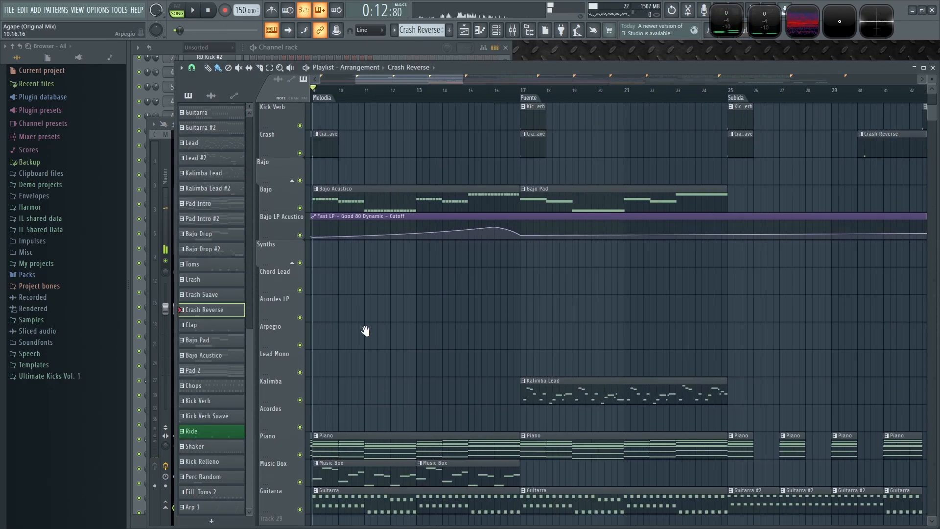
drag(365, 331, 652, 283)
scroll(563, 318, down, 3)
scroll(562, 318, up, 2)
right_click(301, 277)
key(space)
- Select the Guitarra mixer track and shift its effects down to free the second slot
key(F9)
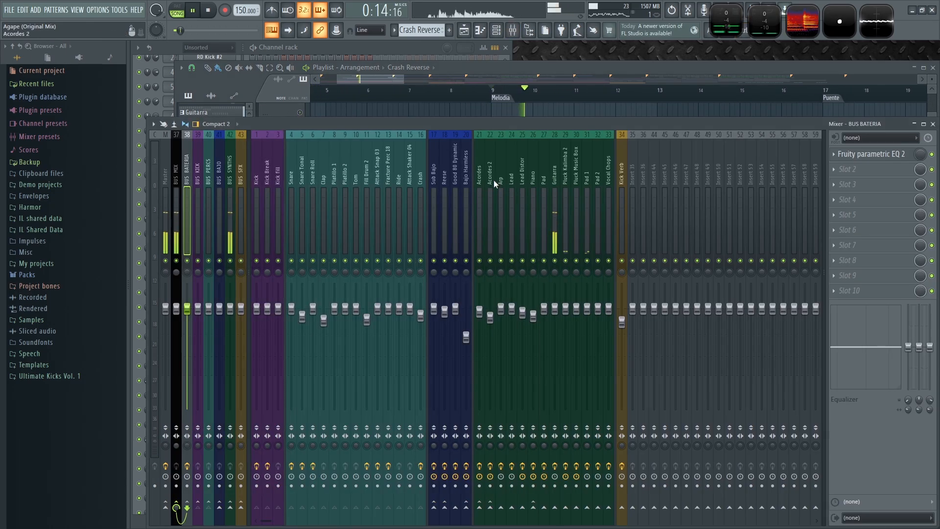
click(555, 177)
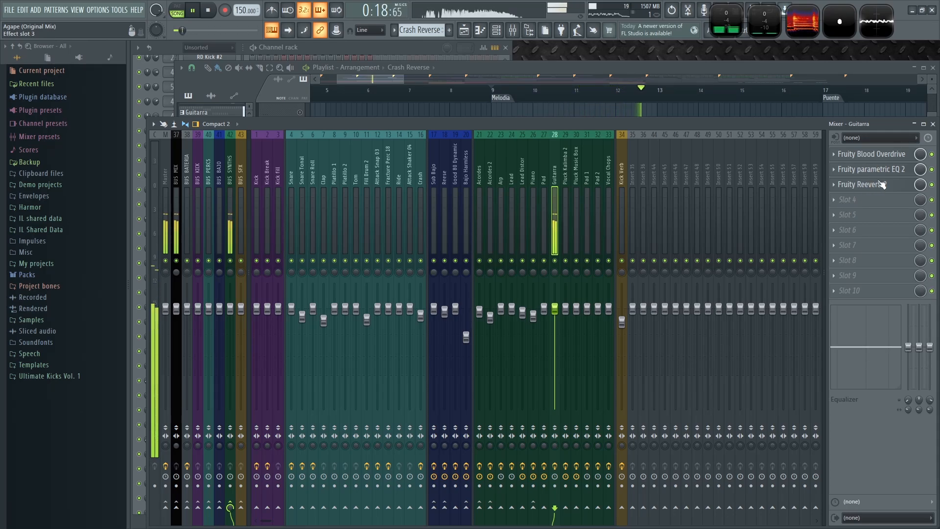
drag(884, 176, 857, 186)
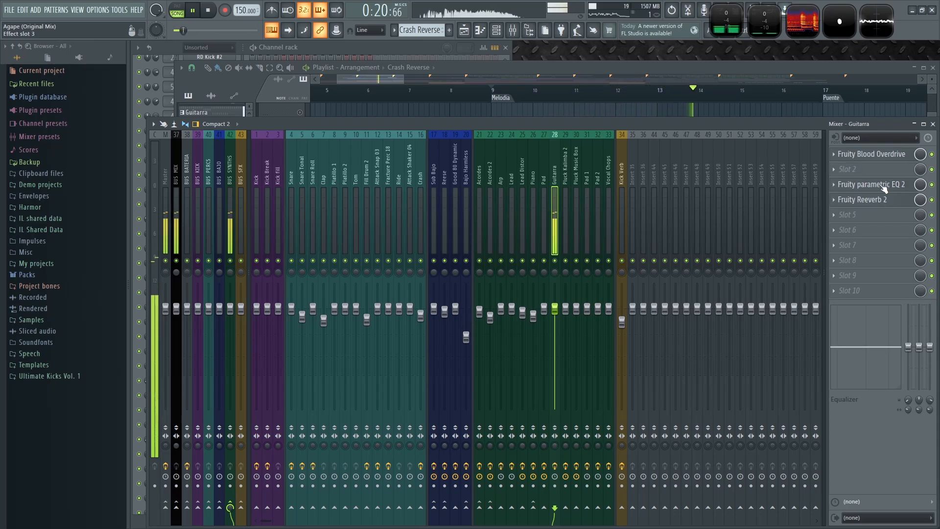
- Load Fruity Free Filter into the free second effect slot of the Guitarra mixer track
click(833, 170)
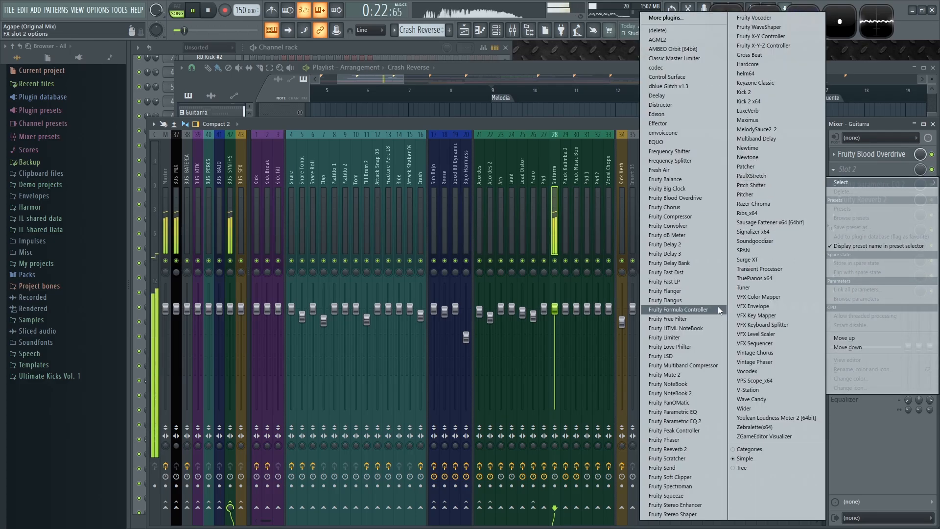
click(697, 323)
drag(304, 163, 366, 188)
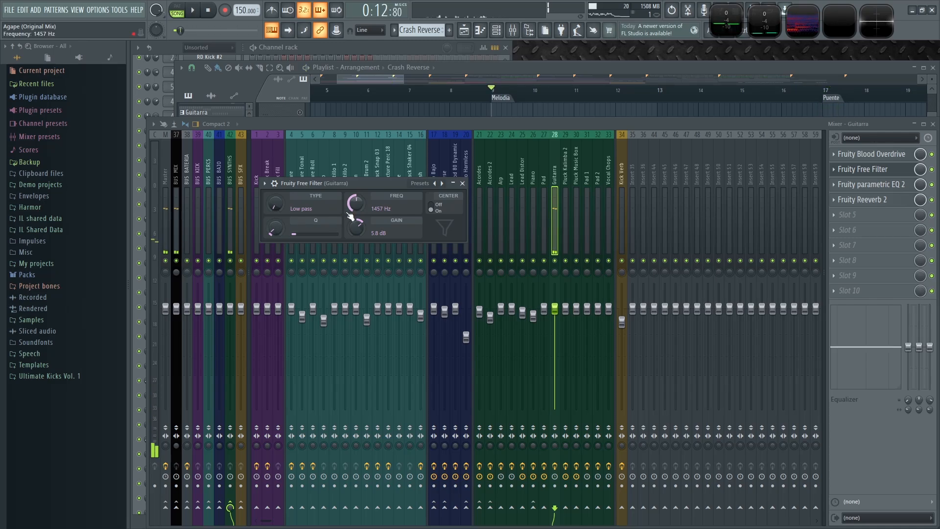
- Sweep the Guitarra Fruity Free Filter frequency while playing, lowering it to about 328 Hz
drag(349, 216, 349, 223)
key(space)
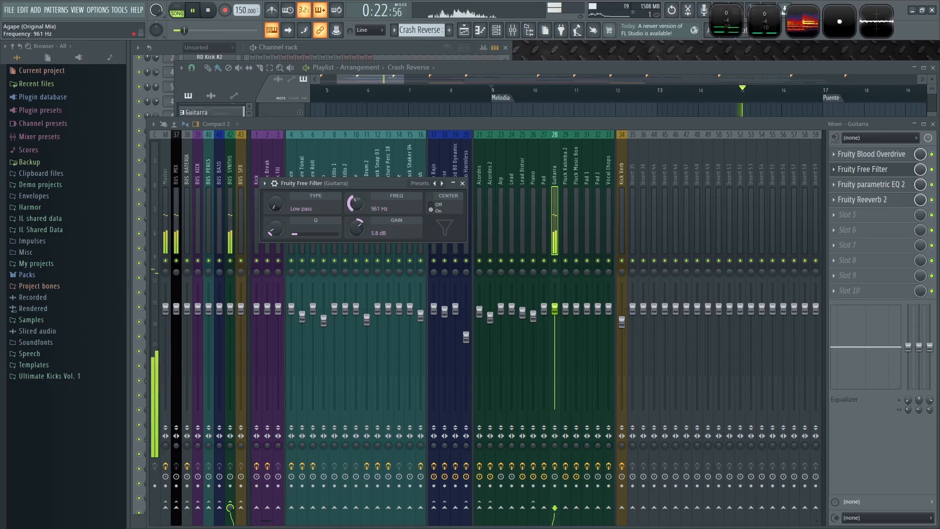
mouse_move(356, 202)
mouse_down()
mouse_move(356, 182)
mouse_move(357, 218)
mouse_up()
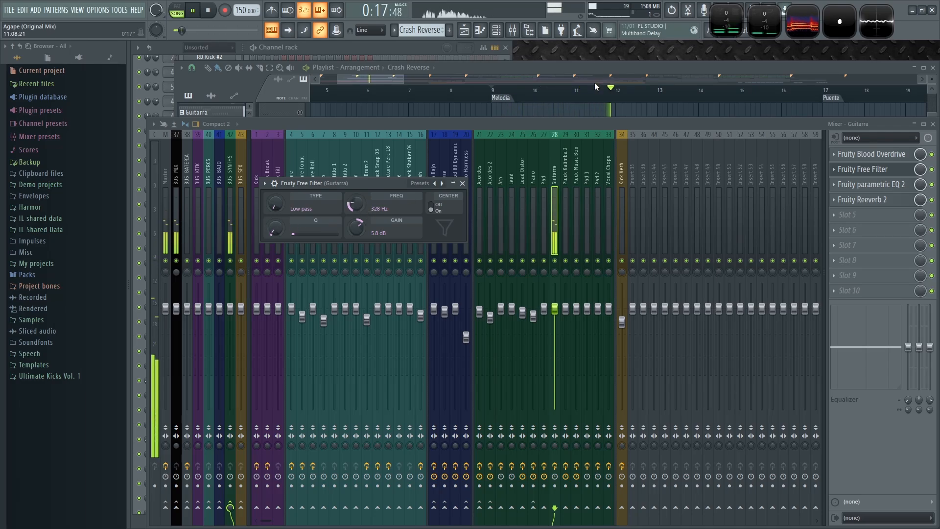
- Select the playlist range from the Melodia to the end of the Puente and play it
click(606, 111)
scroll(640, 355, down, 3)
scroll(551, 293, up, 1)
scroll(441, 149, down, 1)
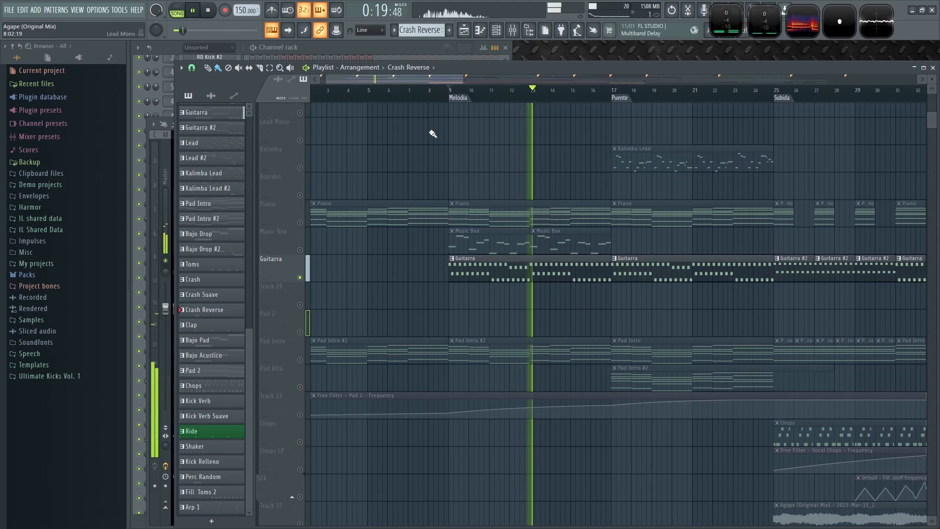
drag(411, 94, 772, 124)
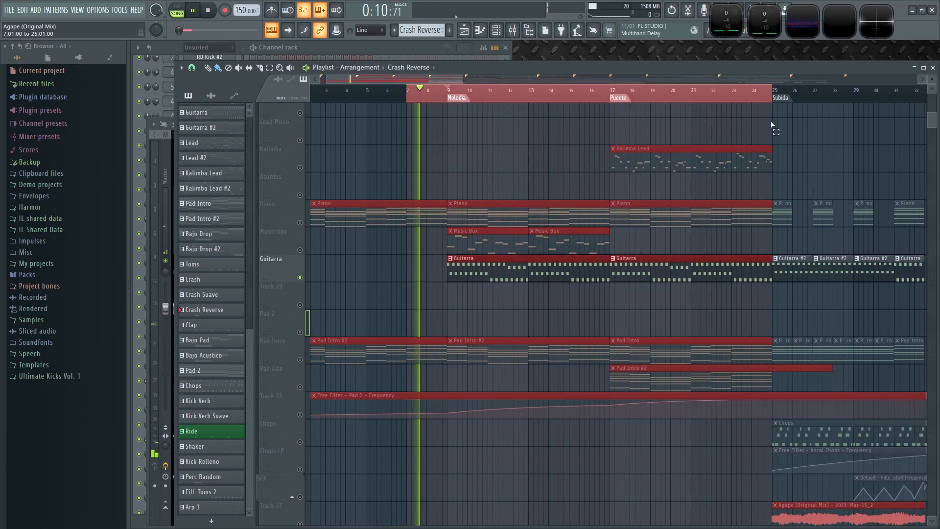
key(space)
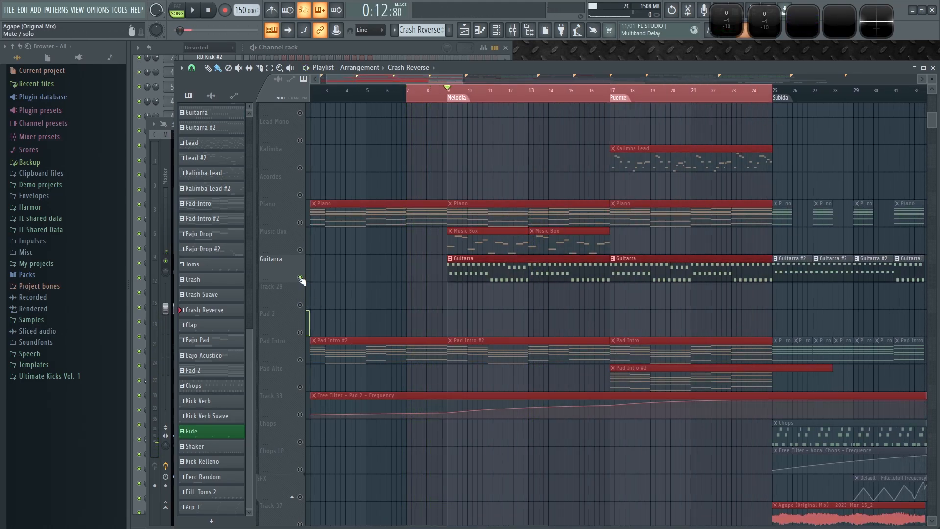
- Unsolo the Guitarra track and reopen its Fruity Free Filter from the mixer
right_click(300, 278)
key(space)
key(F9)
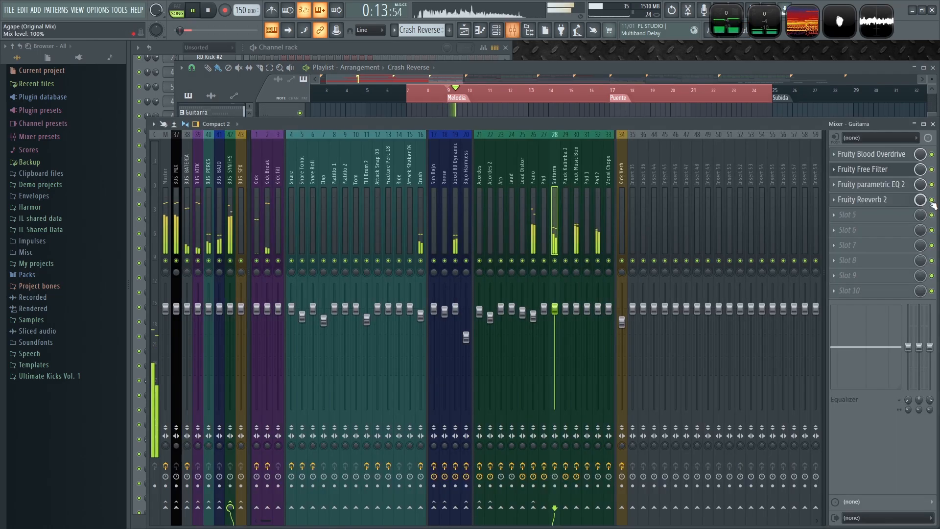
click(890, 174)
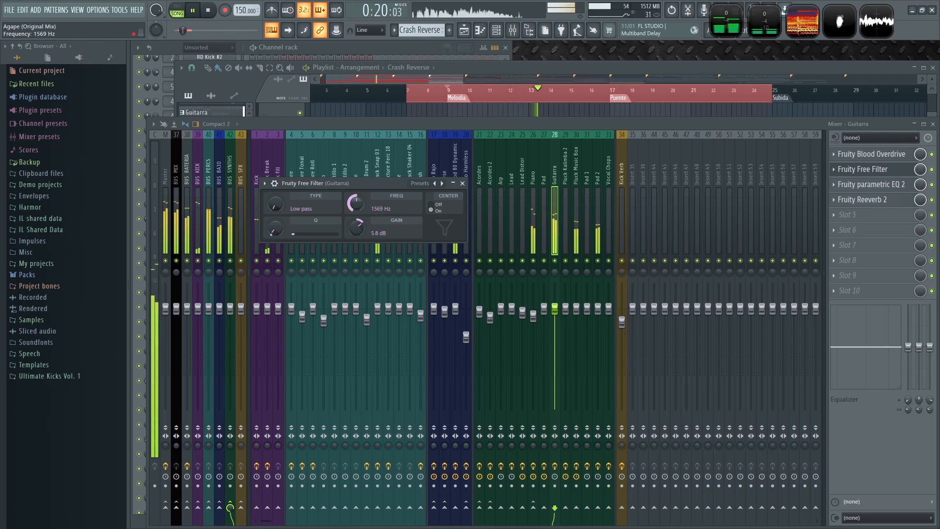
- Sweep the filter frequency up and down while playing, settling at about 371 Hz
drag(356, 203, 357, 196)
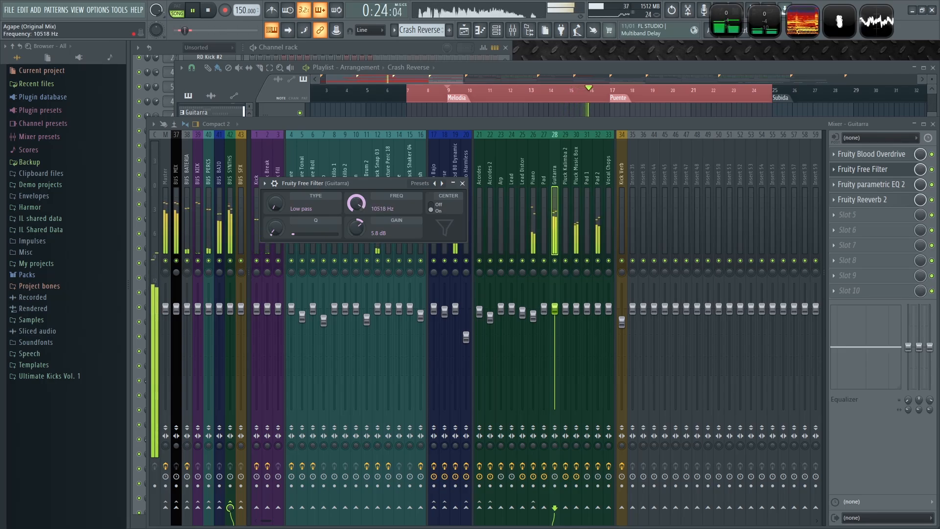
drag(357, 203, 357, 206)
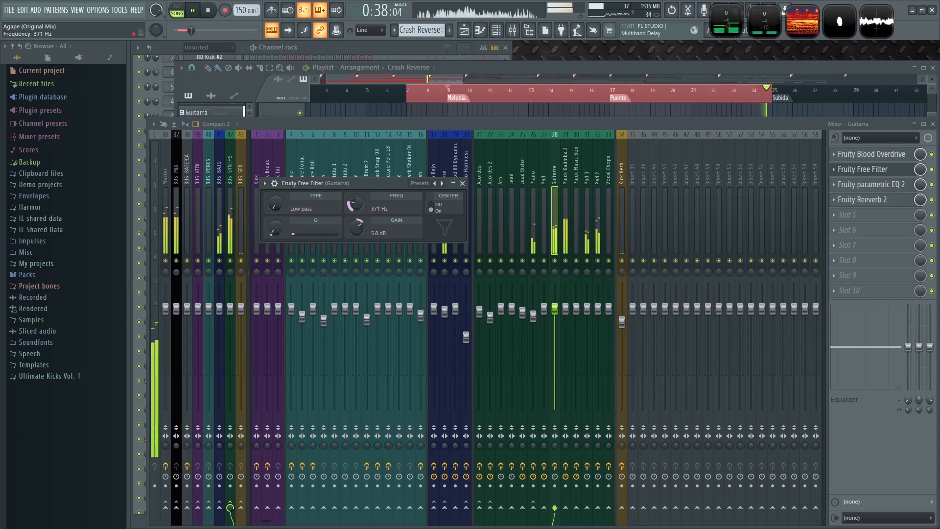
key(space)
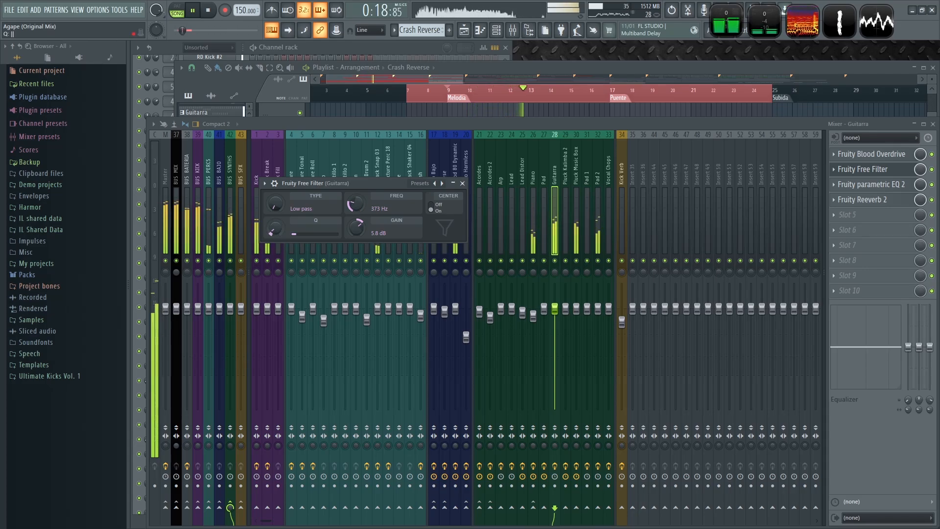
key(space)
- Create an automation clip for the filter frequency and move it onto the empty track below Guitarra
right_click(356, 205)
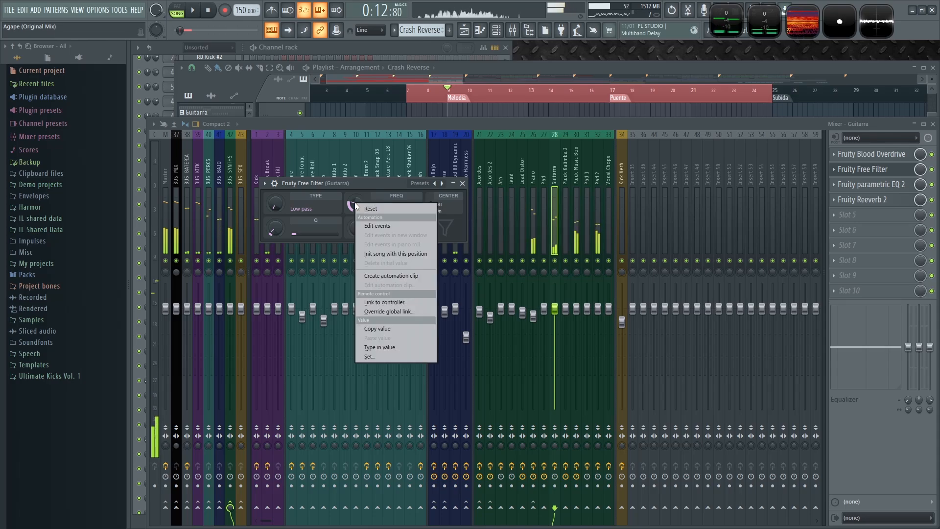
click(386, 276)
click(594, 69)
drag(455, 116, 456, 303)
- Raise the frequency automation curve to peak at the start of the Puente and play it back
scroll(457, 345, up, 3)
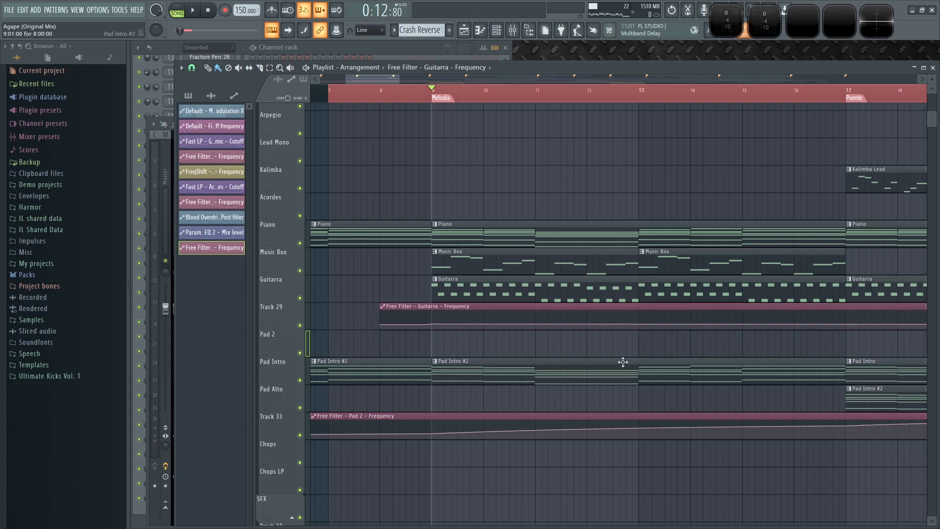
scroll(699, 289, down, 3)
drag(704, 336, 707, 318)
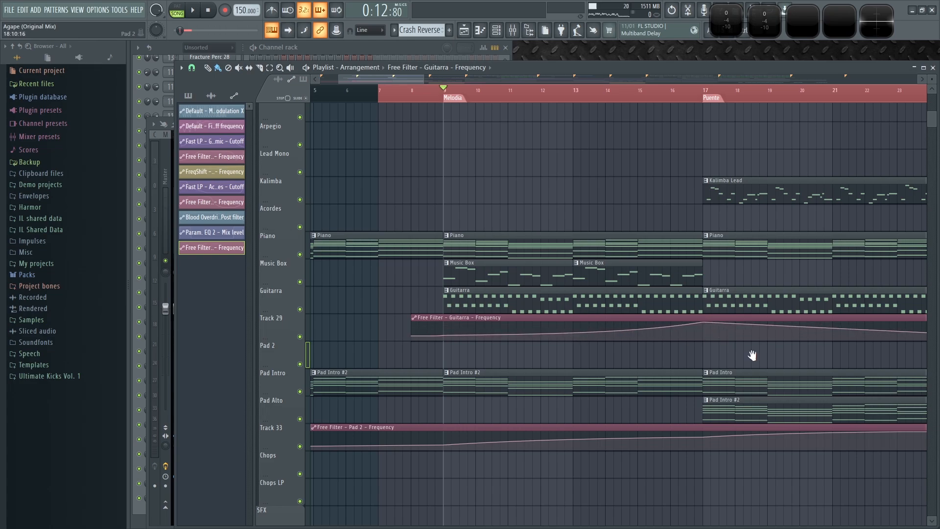
drag(753, 355, 537, 357)
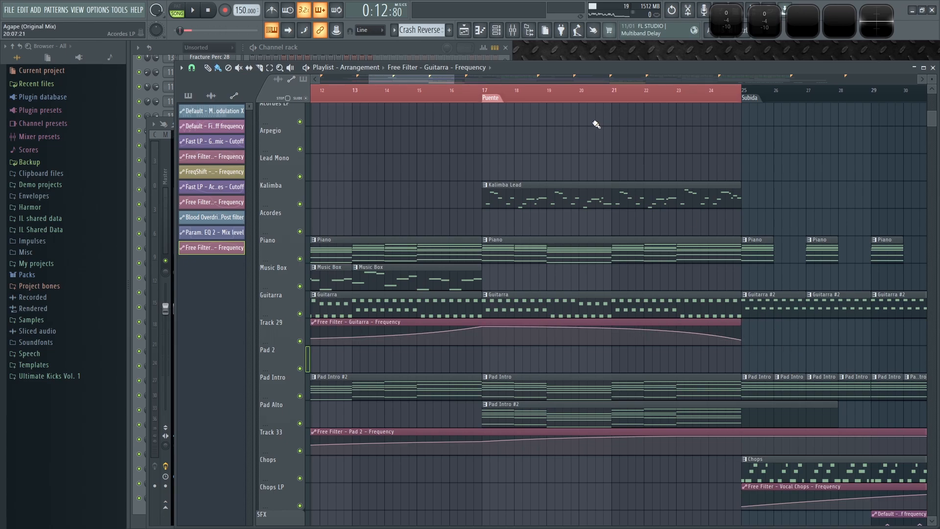
key(space)
click(411, 89)
scroll(498, 361, down, 4)
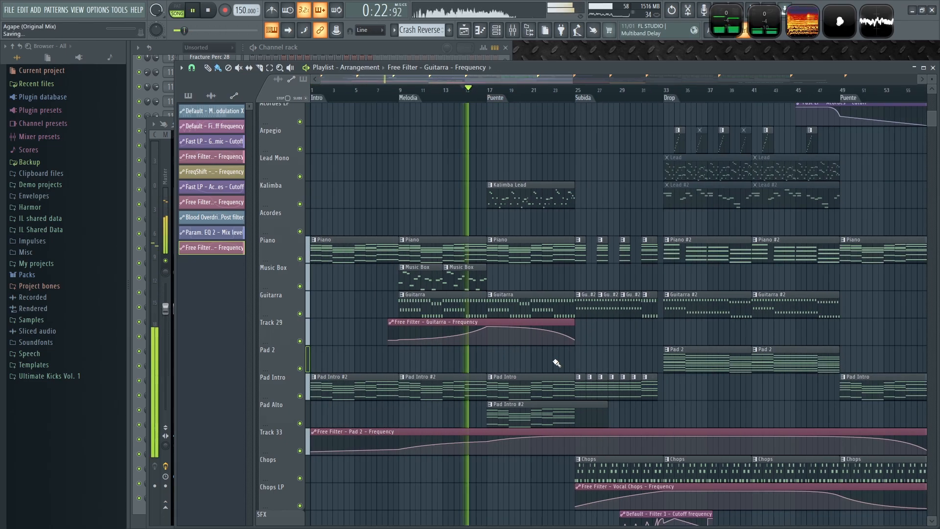
- Rename the automation track as Guitarra LP
double_click(279, 333)
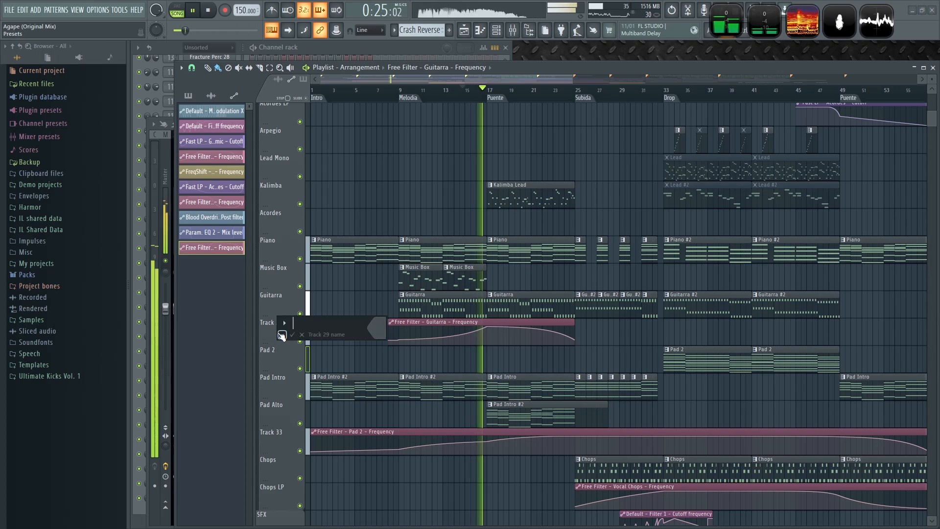
text(Guitarra LP)
key(Return)
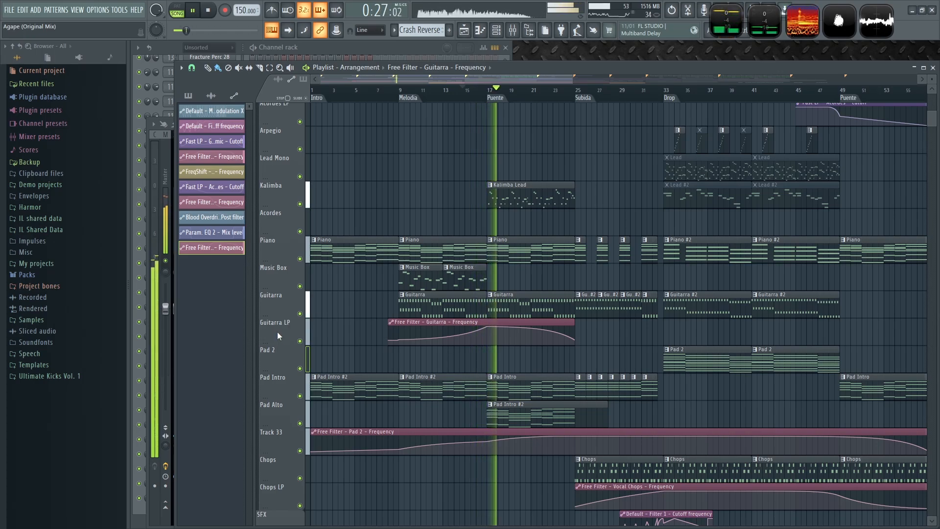
- Extend the automation clip to the Drop and reshape it to dip through the Subida and rise into the Drop
scroll(613, 353, up, 3)
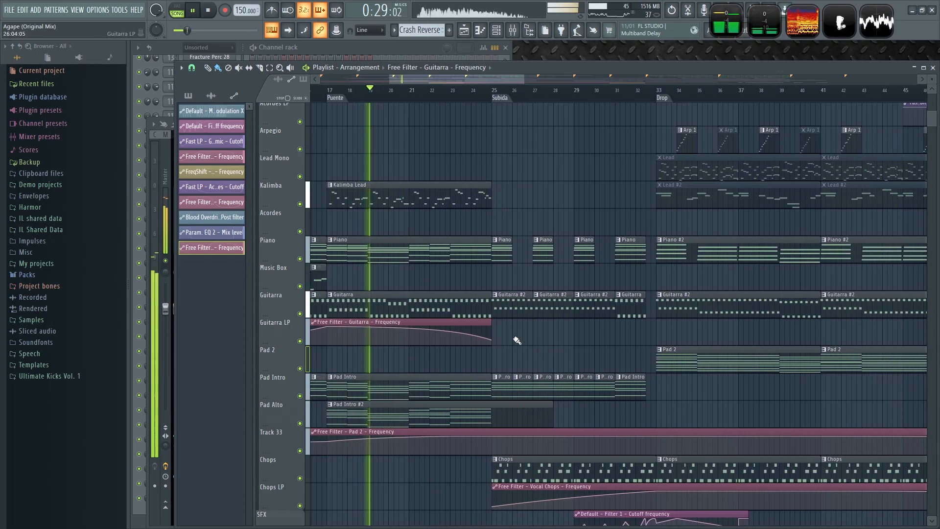
drag(491, 325, 640, 326)
right_click(645, 338)
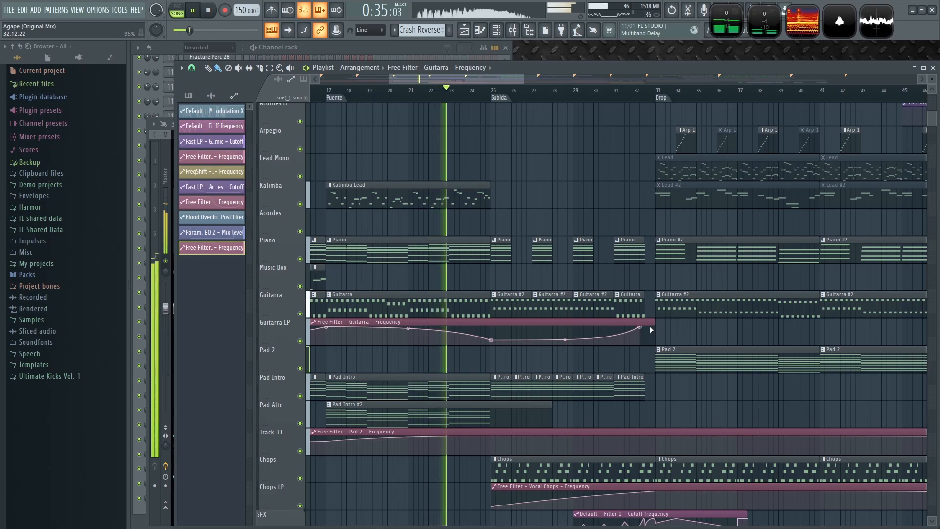
drag(640, 327, 647, 326)
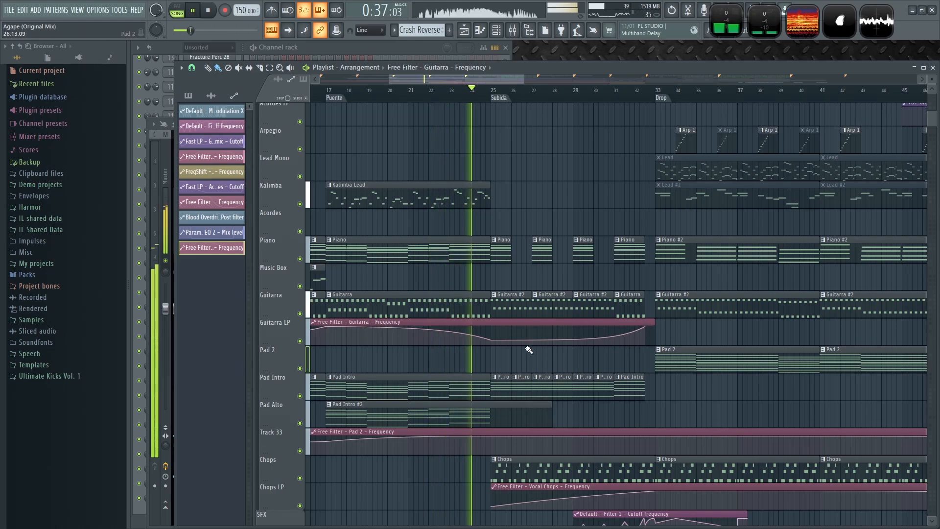
drag(491, 340, 493, 343)
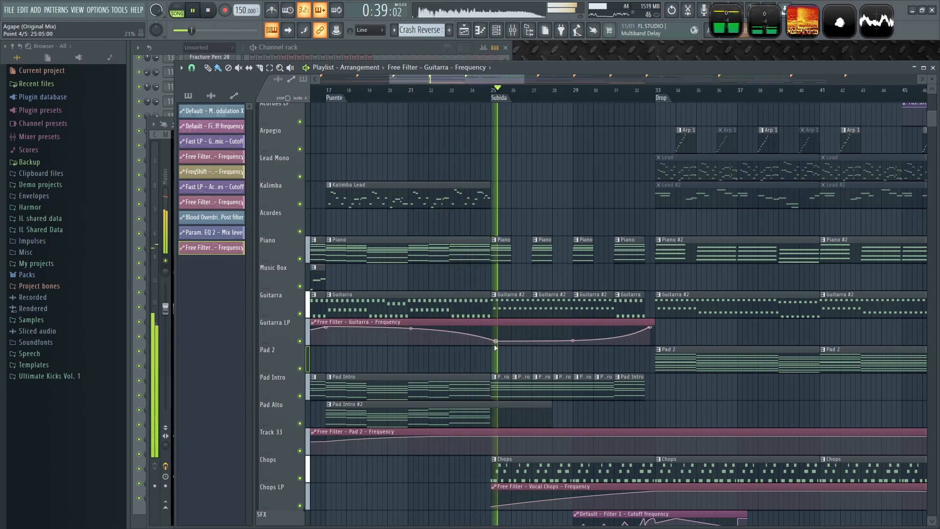
- Play through the Subida and Drop to review the guitar filter automation
scroll(505, 348, down, 3)
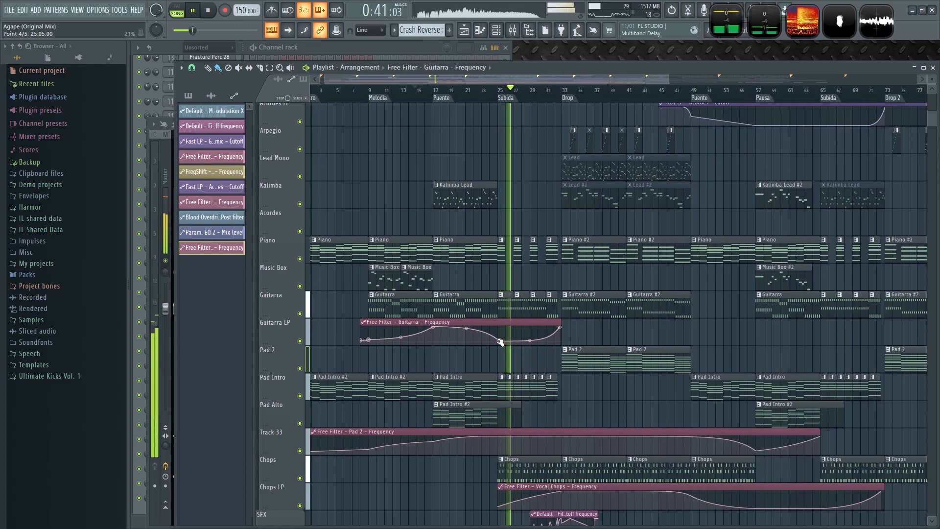
scroll(501, 341, up, 4)
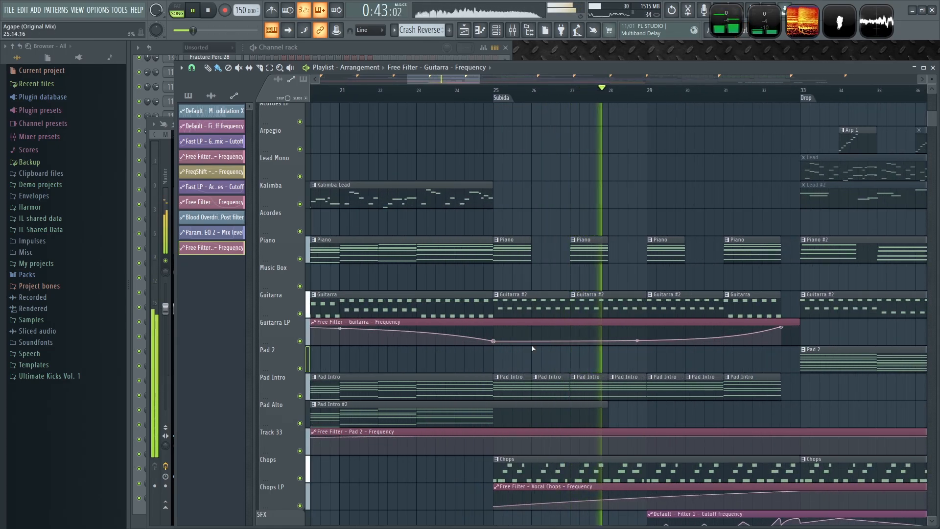
scroll(705, 336, down, 4)
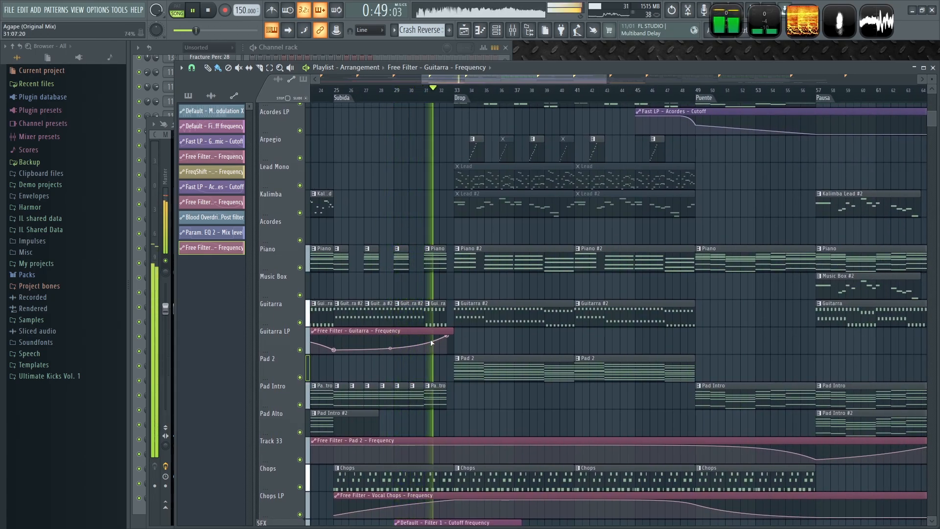
scroll(499, 342, down, 3)
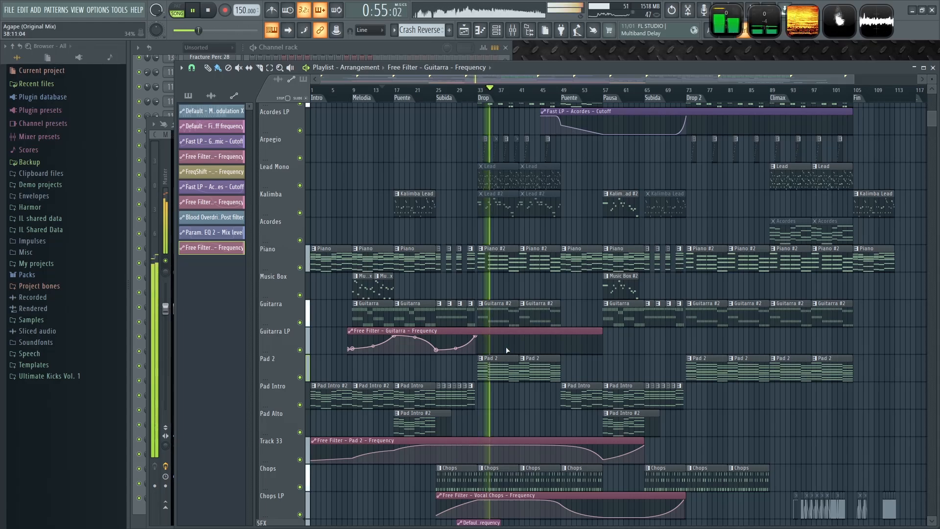
scroll(485, 348, up, 3)
key(space)
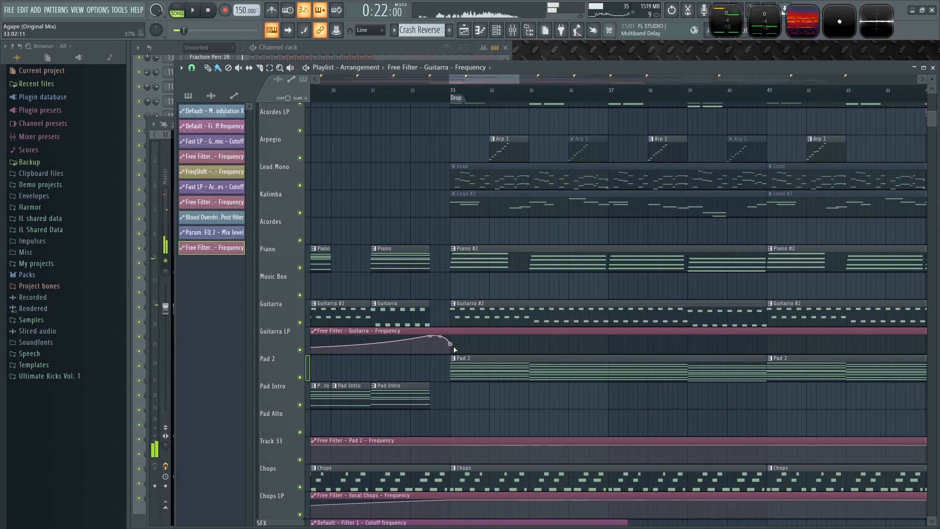
key(space)
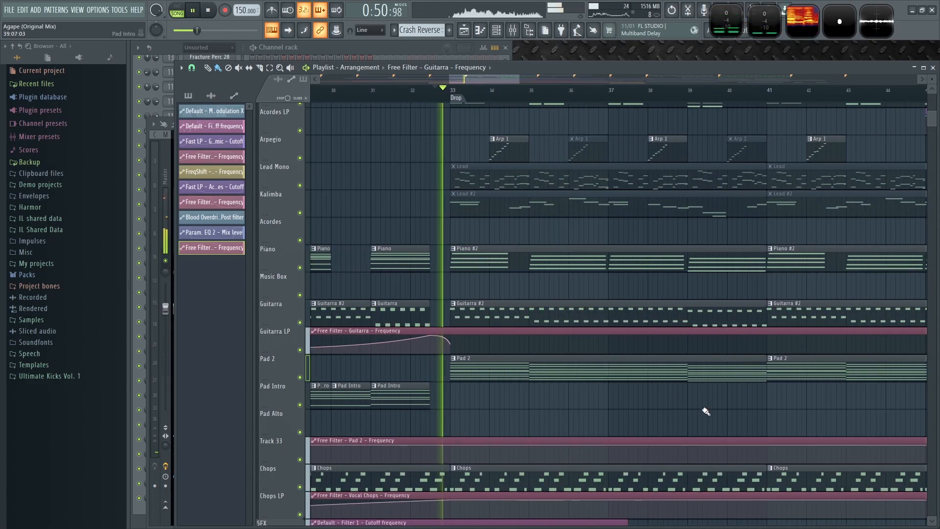
scroll(657, 392, right, 2)
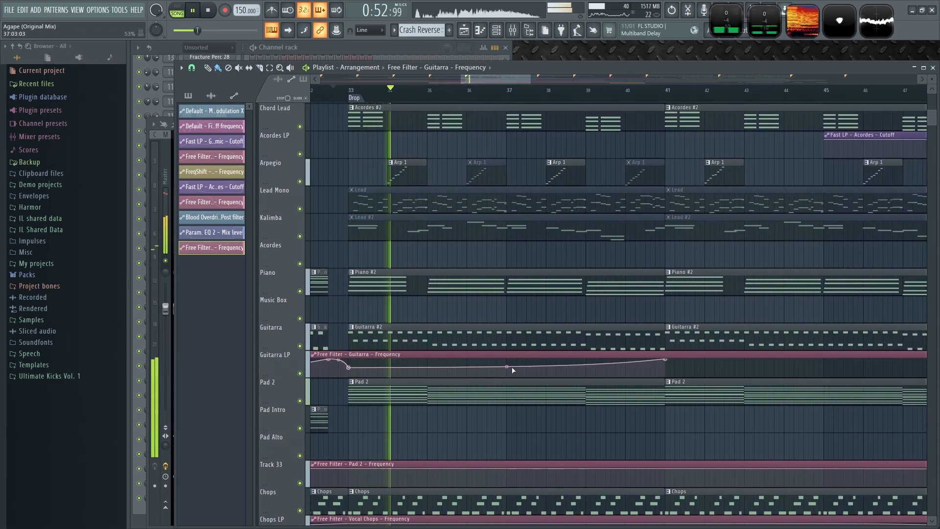
key(space)
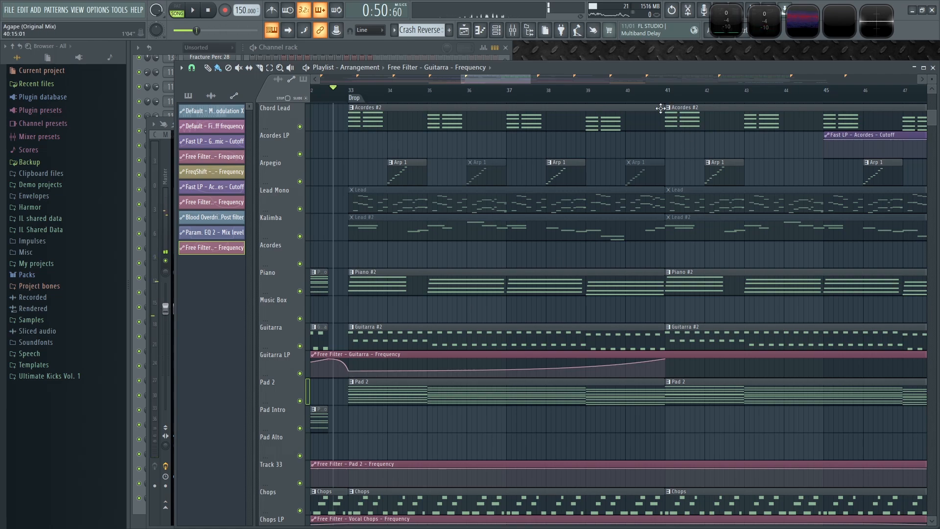
scroll(664, 100, down, 3)
key(space)
scroll(571, 441, up, 3)
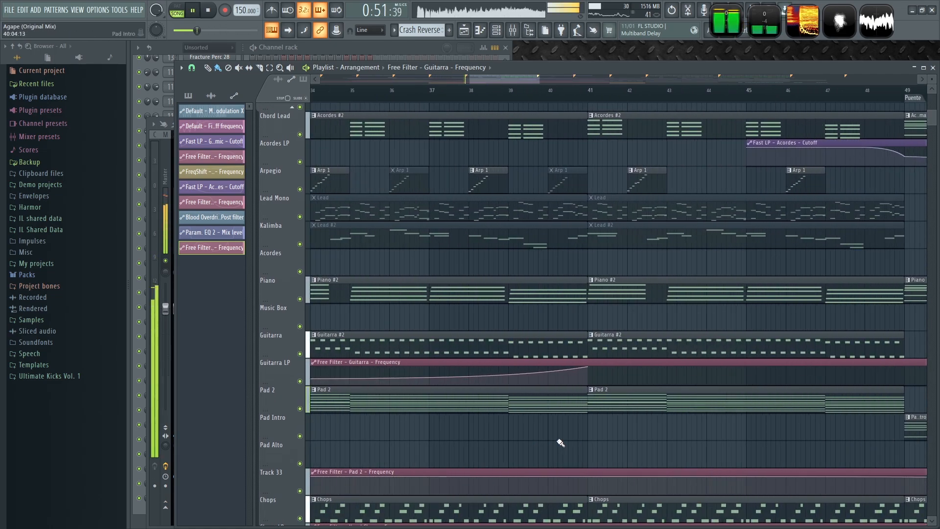
scroll(560, 442, down, 3)
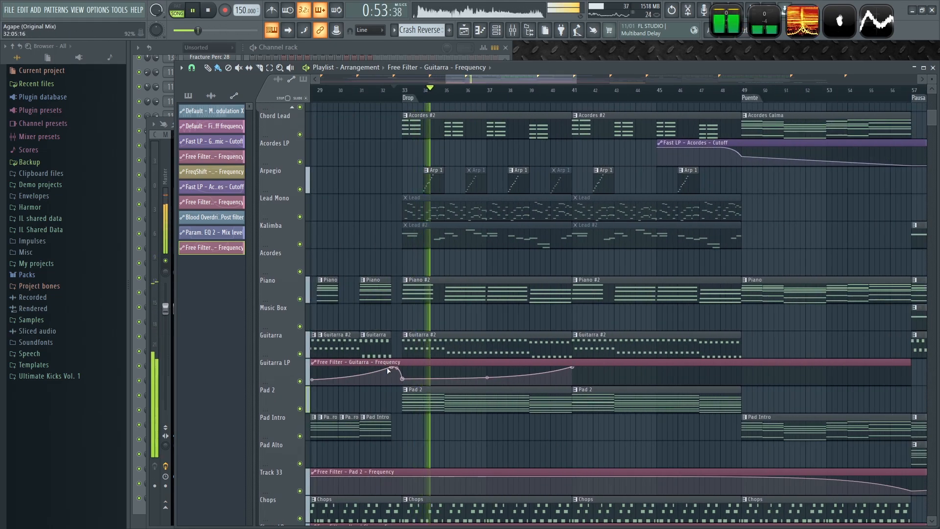
key(space)
scroll(430, 404, down, 5)
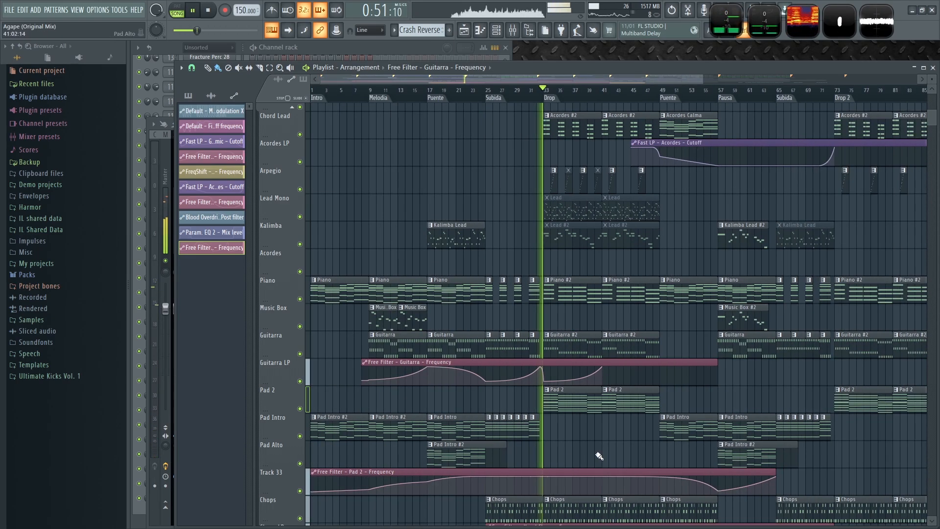
- Open the Guitarra LP automation clip and paste 26% as its minimum level
right_click(363, 380)
click(384, 495)
double_click(506, 362)
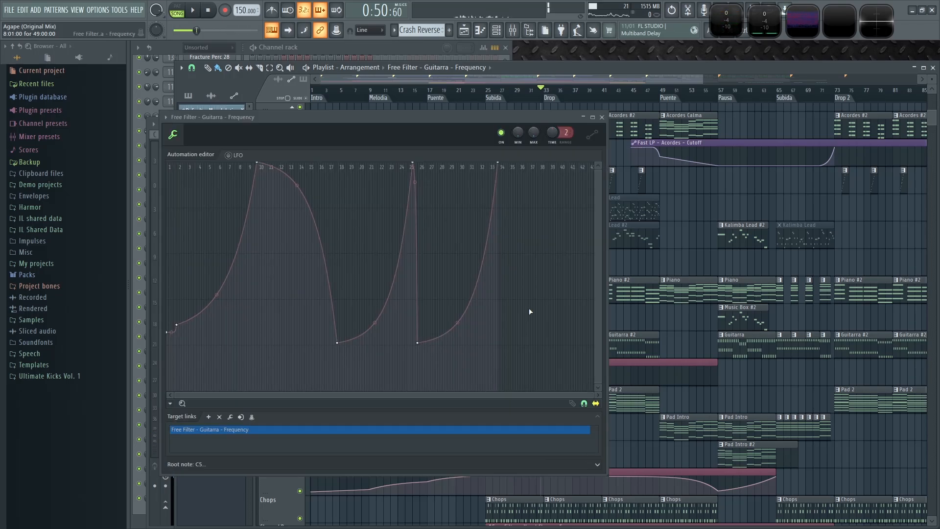
right_click(518, 132)
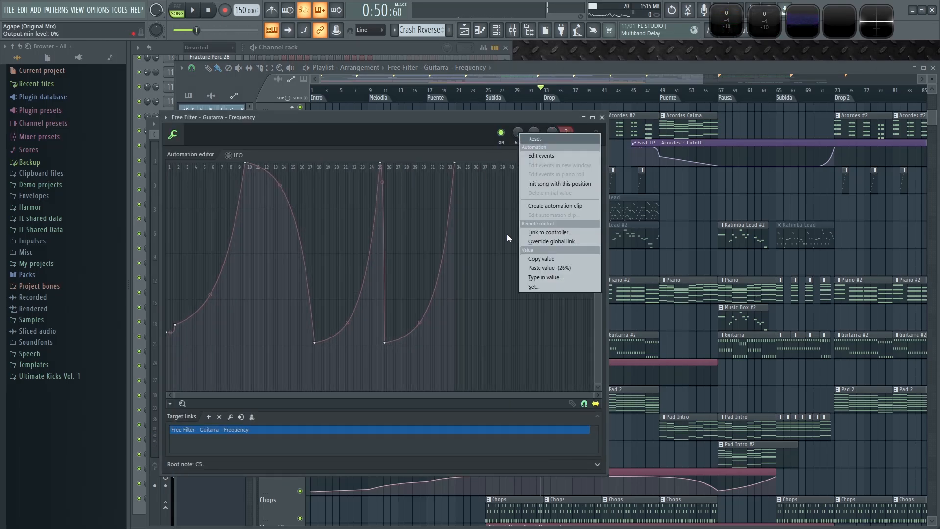
click(576, 268)
key(Escape)
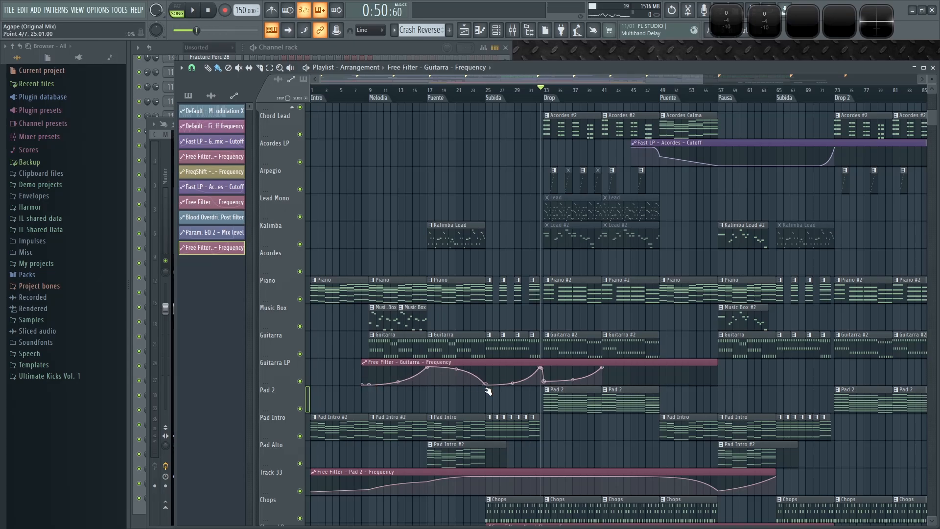
- Add points to the Guitarra LP automation clip so the guitar filter sweeps down to its lowest at the Puente start, bar 49
key(space)
scroll(653, 392, up, 3)
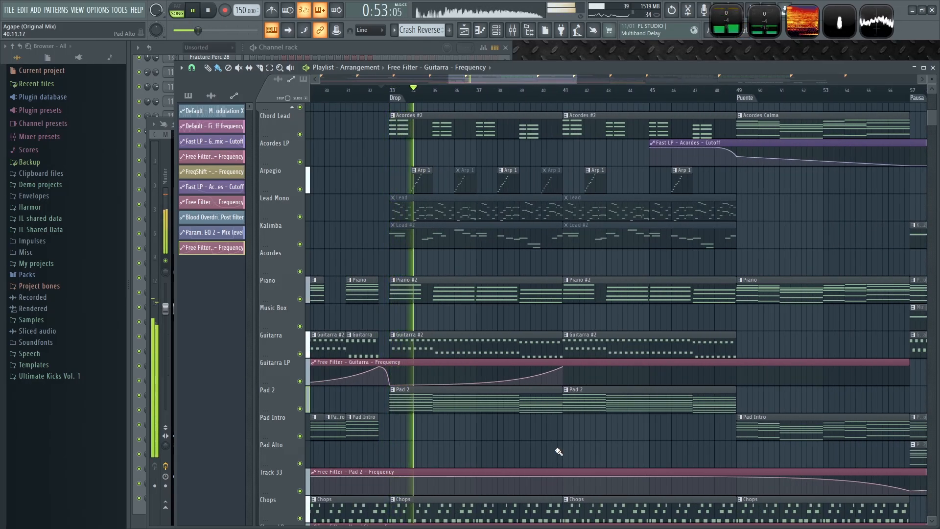
drag(648, 441, 557, 447)
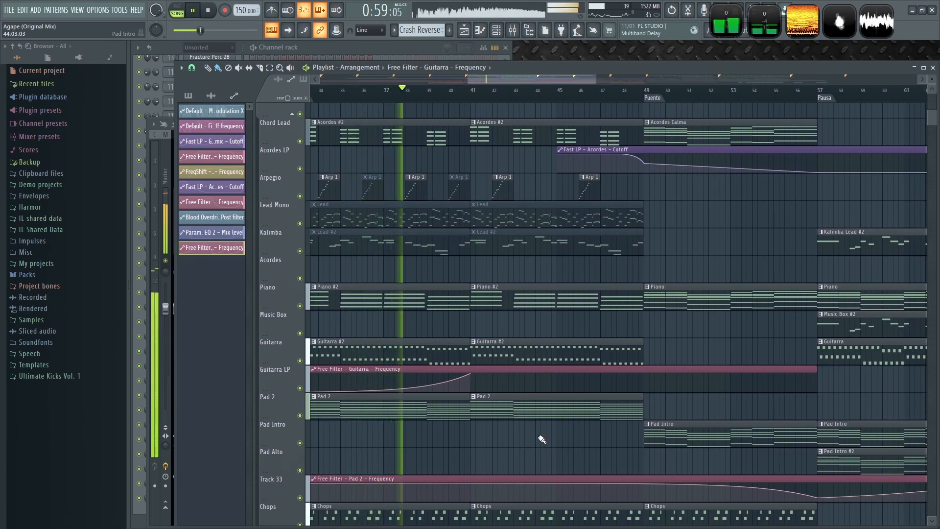
drag(587, 458, 510, 476)
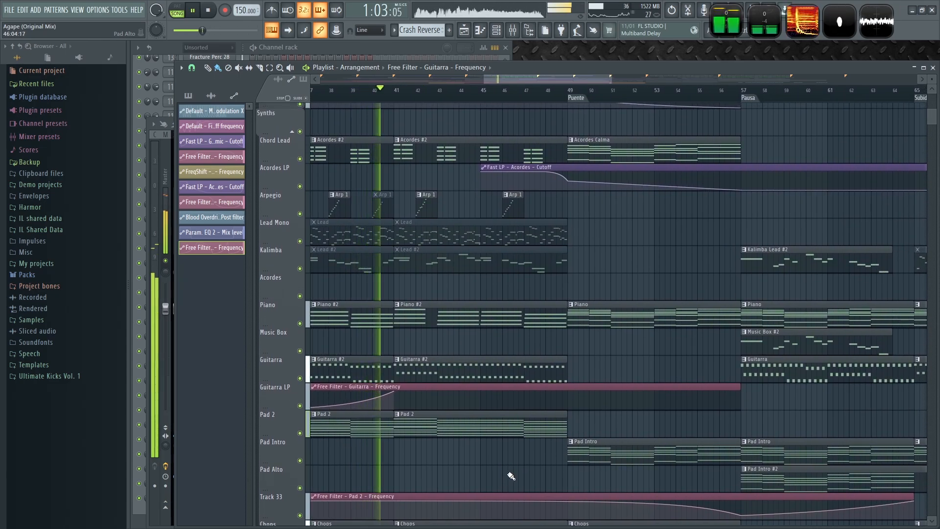
click(529, 391)
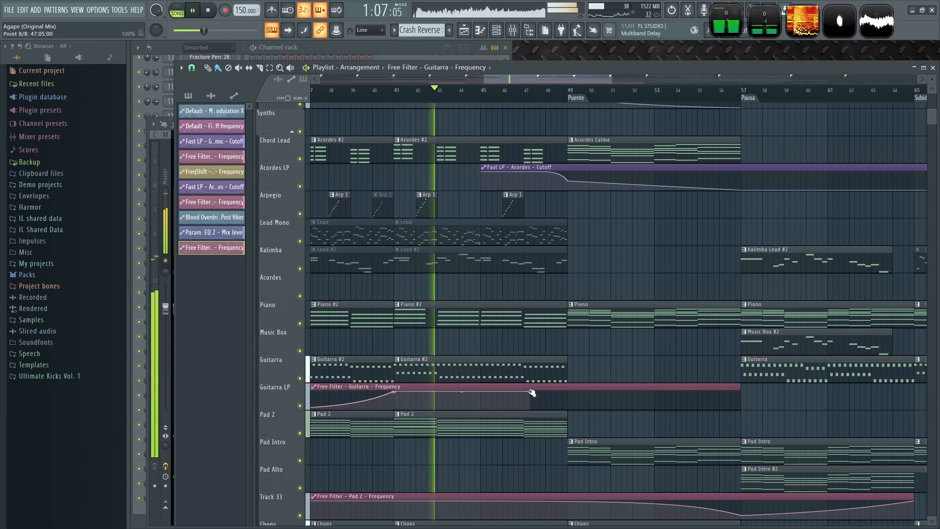
scroll(508, 481, down, 3)
scroll(507, 481, up, 3)
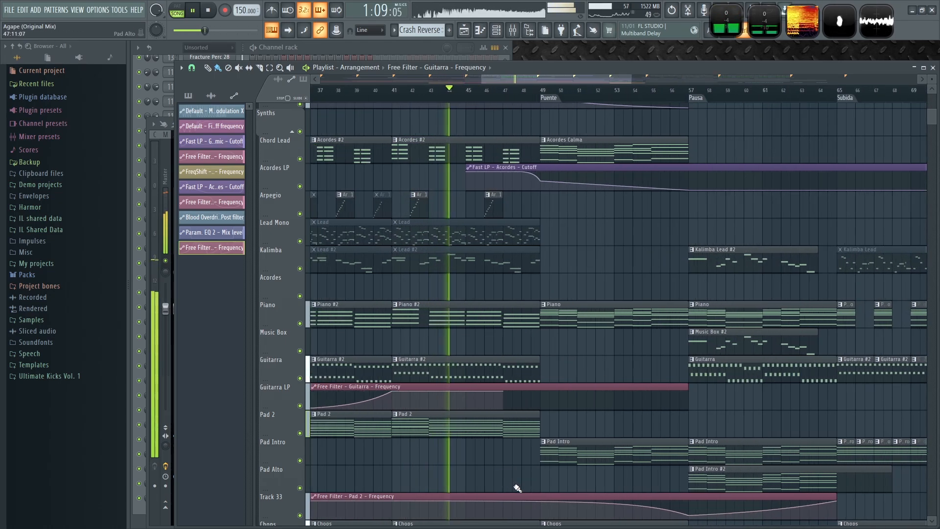
drag(522, 474, 462, 453)
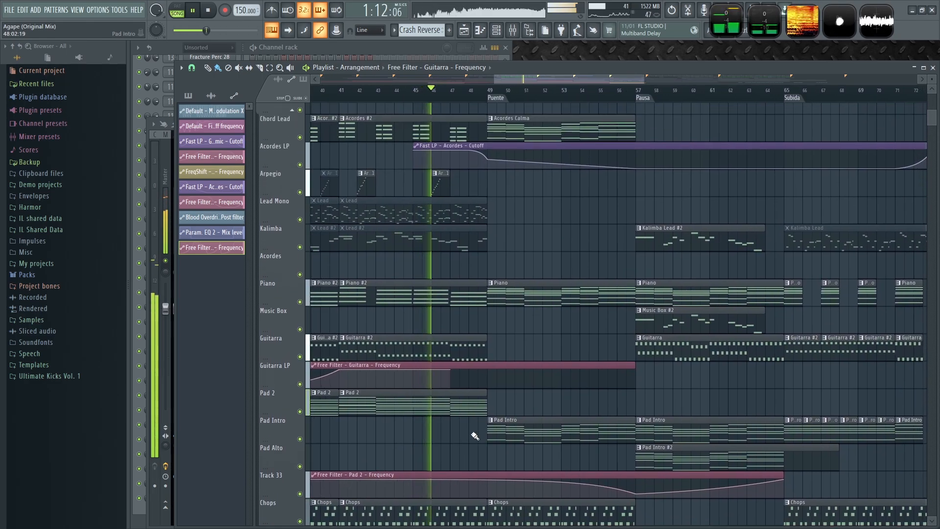
right_click(488, 377)
drag(490, 377, 490, 387)
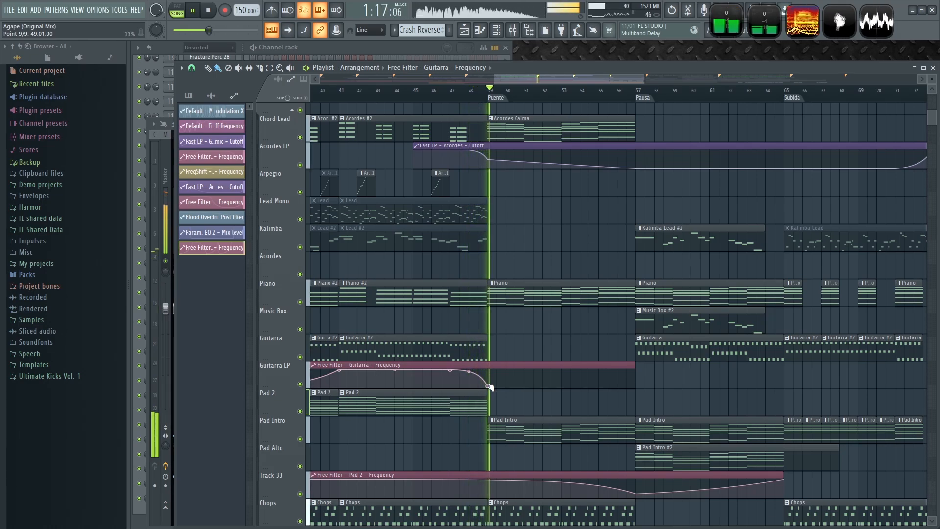
drag(700, 393, 649, 396)
key(space)
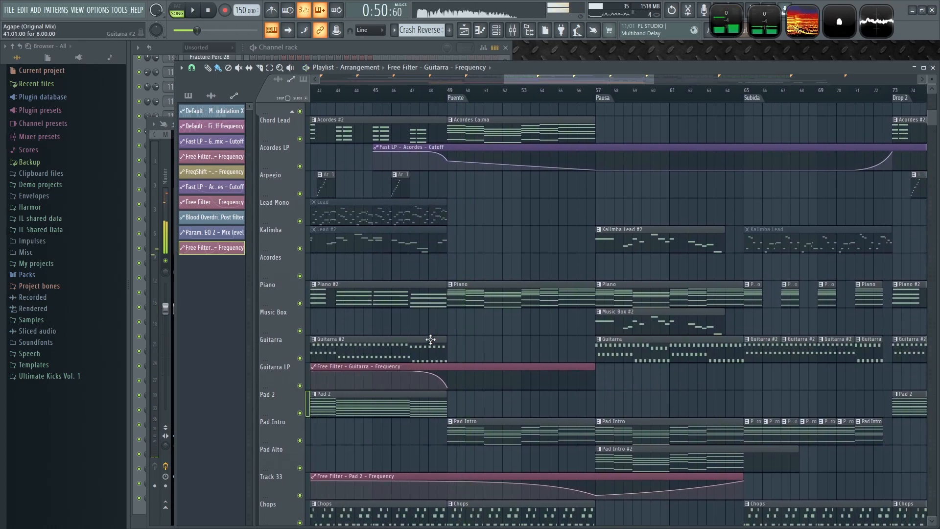
- Place a Guitarra pattern clip on the Guitarra track across the Puente, bars 49 to 57
scroll(423, 344, up, 2)
click(735, 344)
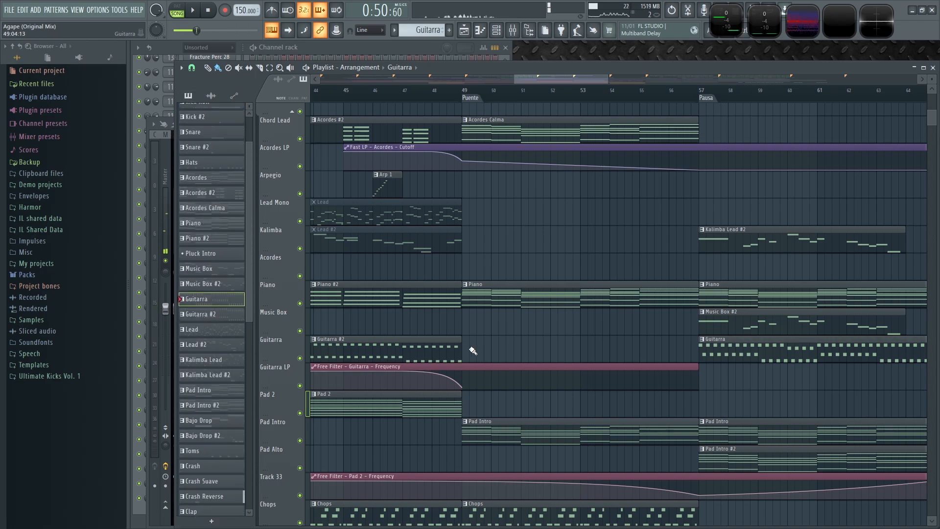
click(480, 348)
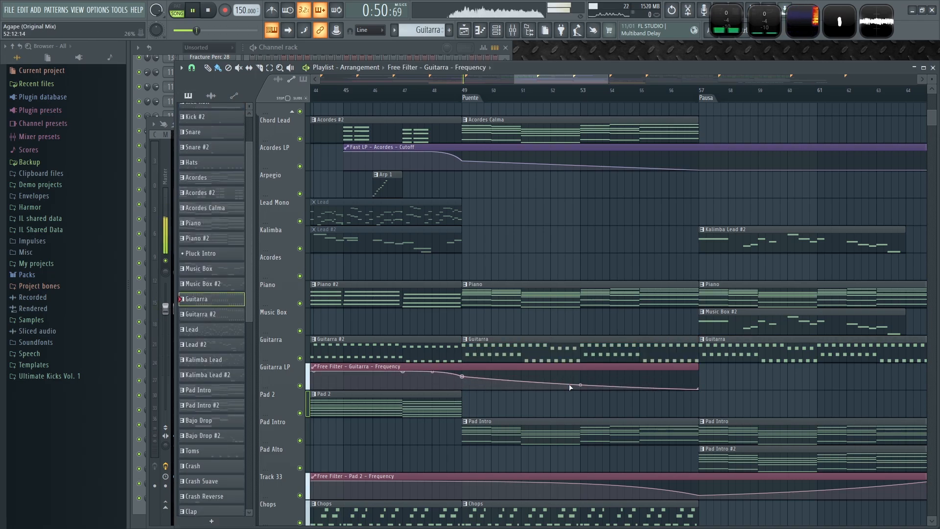
- Set the playback position near the Puente and save the project
click(447, 90)
drag(755, 398, 682, 412)
key(ctrl+s)
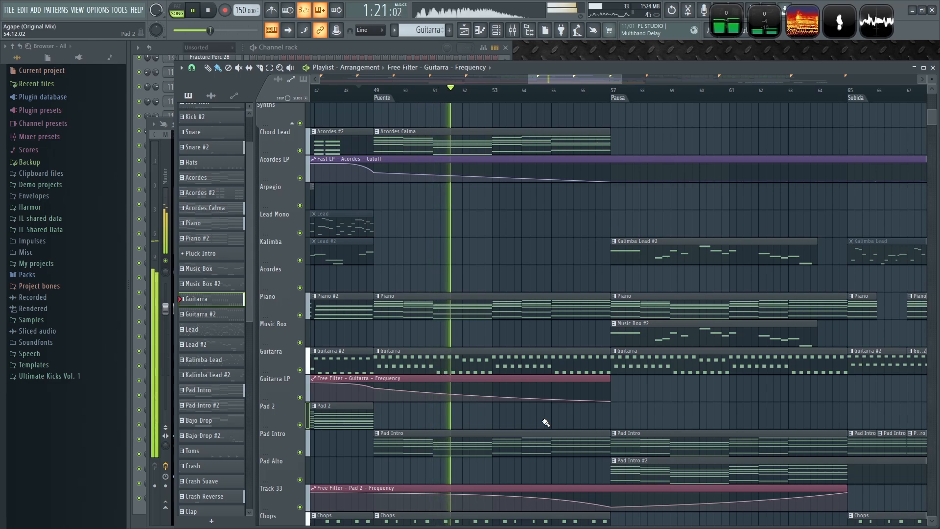
- Extend the Guitarra LP automation clip through the second Subida up to Drop 2 at bar 73
scroll(682, 401, down, 4)
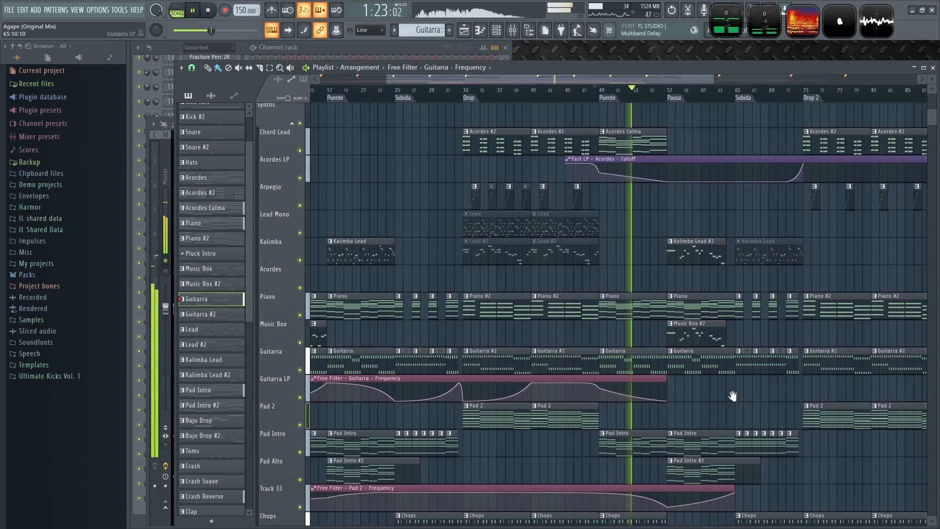
scroll(460, 380, up, 4)
drag(462, 367, 642, 368)
scroll(432, 404, up, 4)
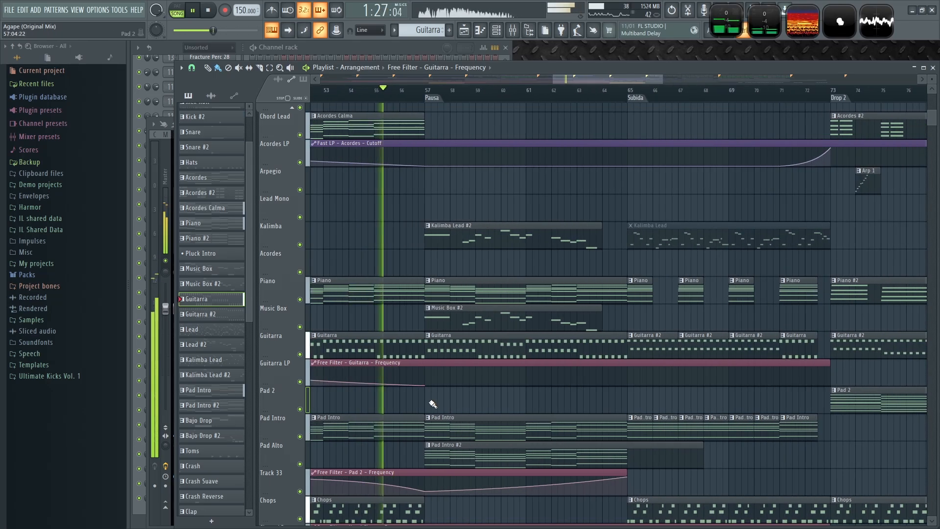
- Play from just before the second Subida to review the guitar filter and the arrangement around it
scroll(433, 404, up, 2)
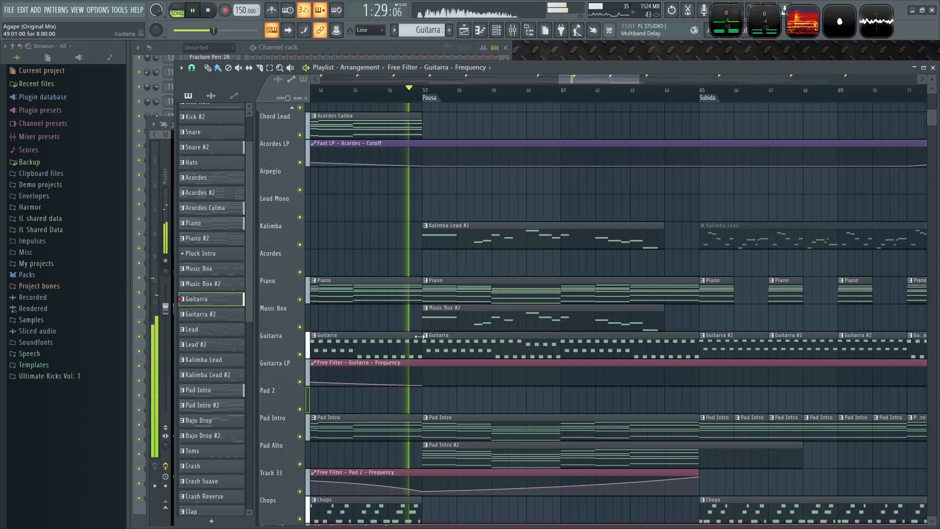
scroll(463, 399, down, 3)
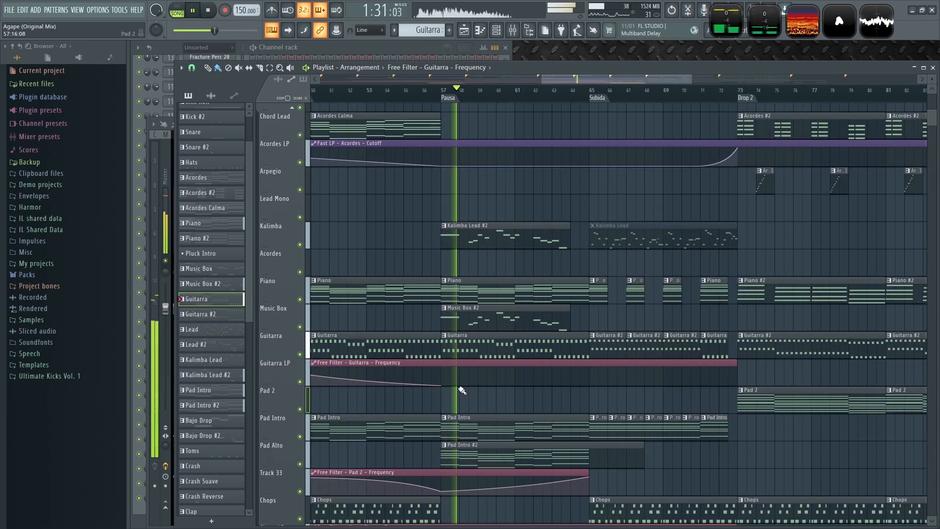
scroll(464, 399, down, 3)
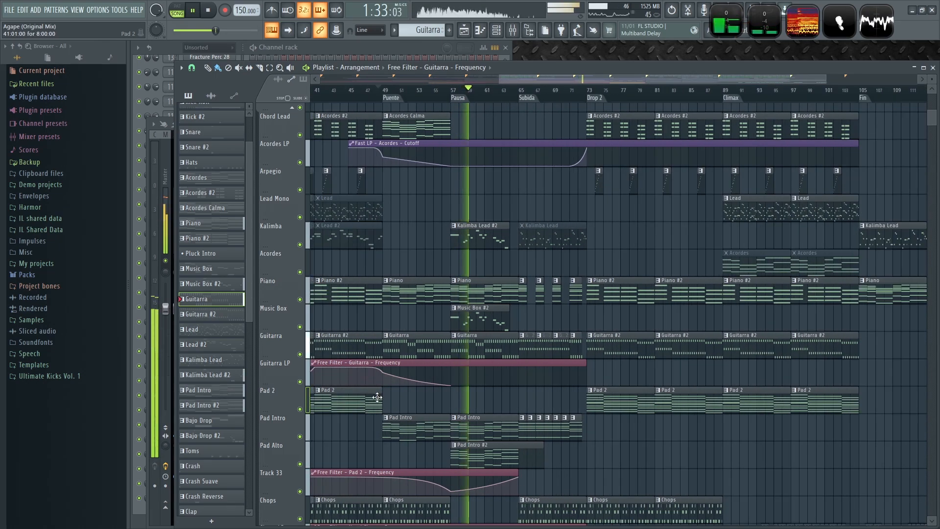
scroll(377, 397, down, 3)
scroll(588, 425, up, 3)
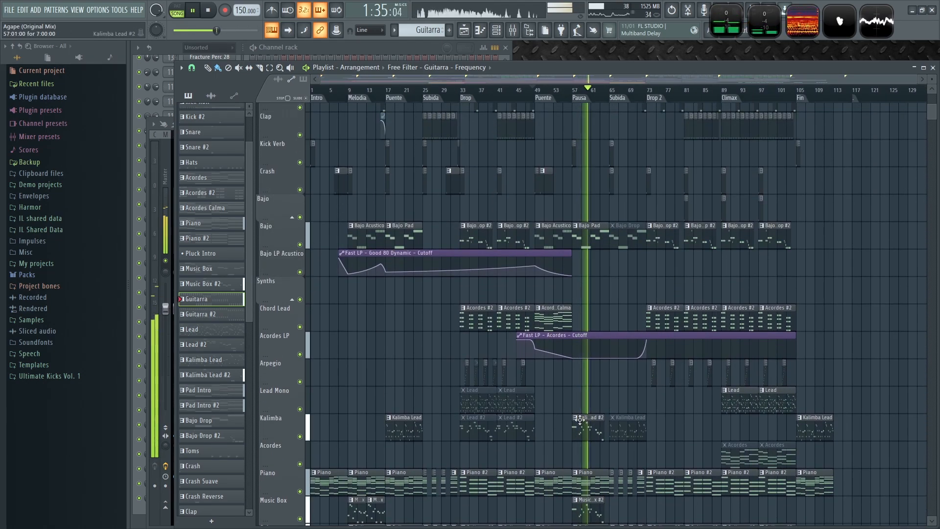
scroll(582, 414, down, 1)
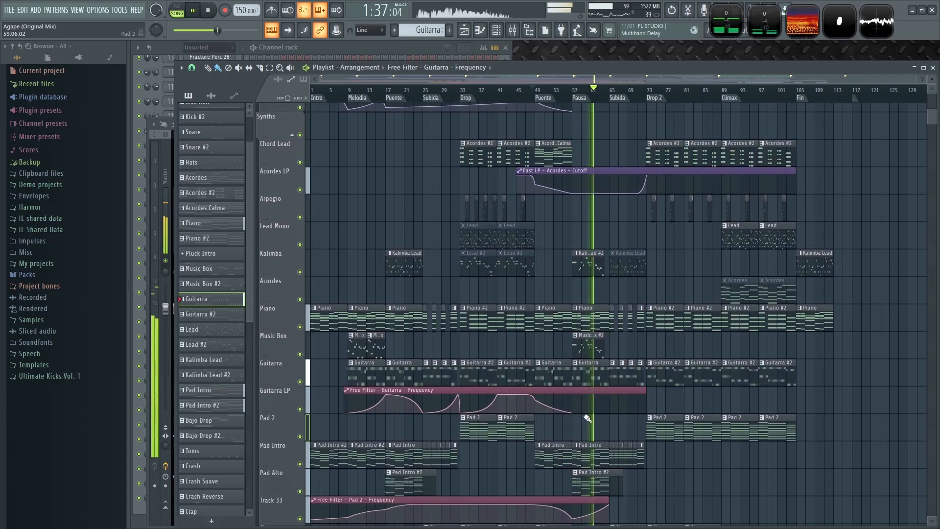
scroll(621, 414, up, 4)
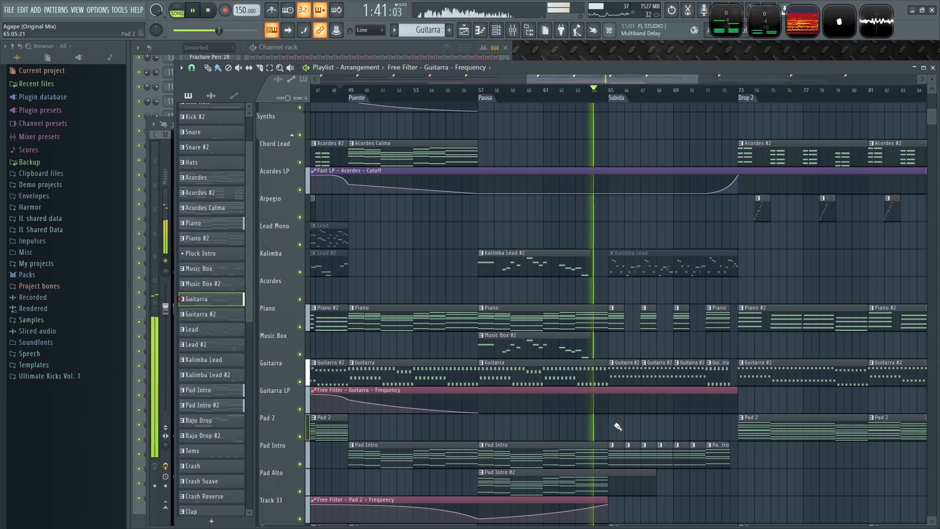
scroll(645, 424, up, 3)
key(space)
click(475, 90)
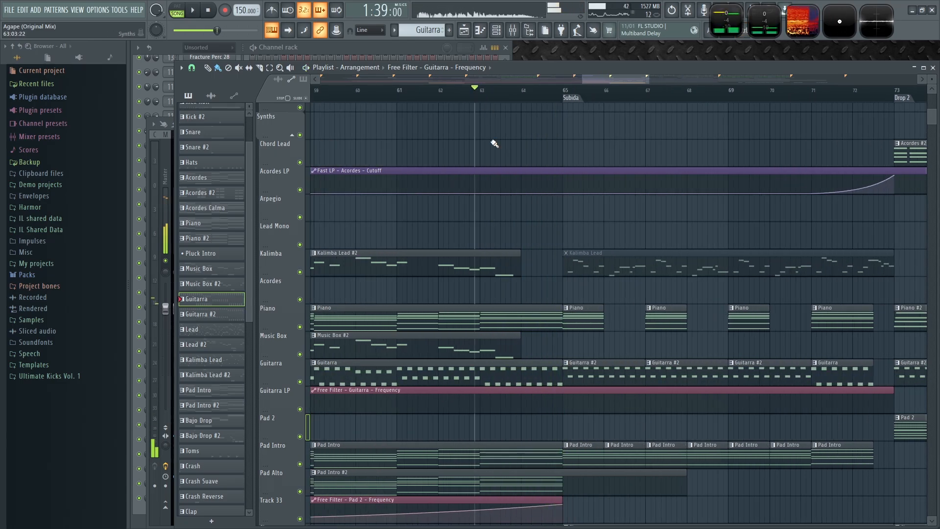
scroll(522, 254, up, 2)
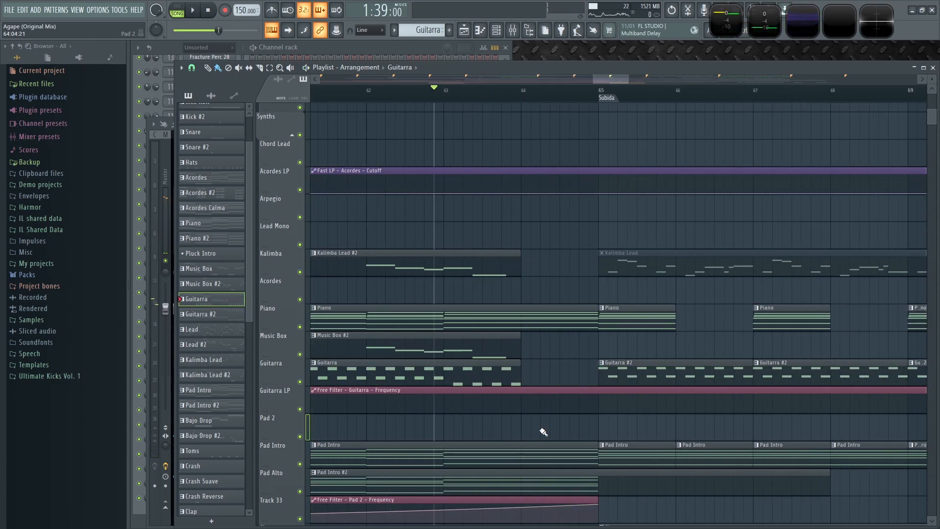
key(space)
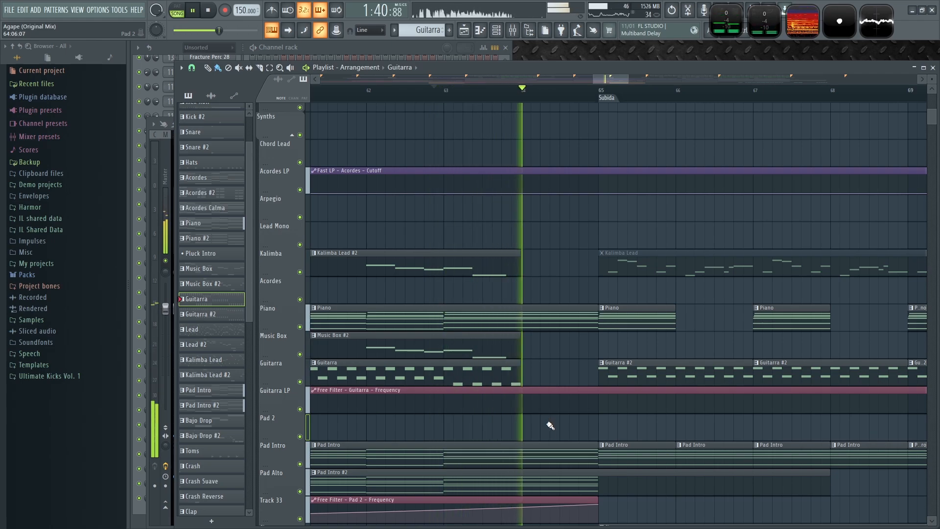
scroll(550, 425, down, 2)
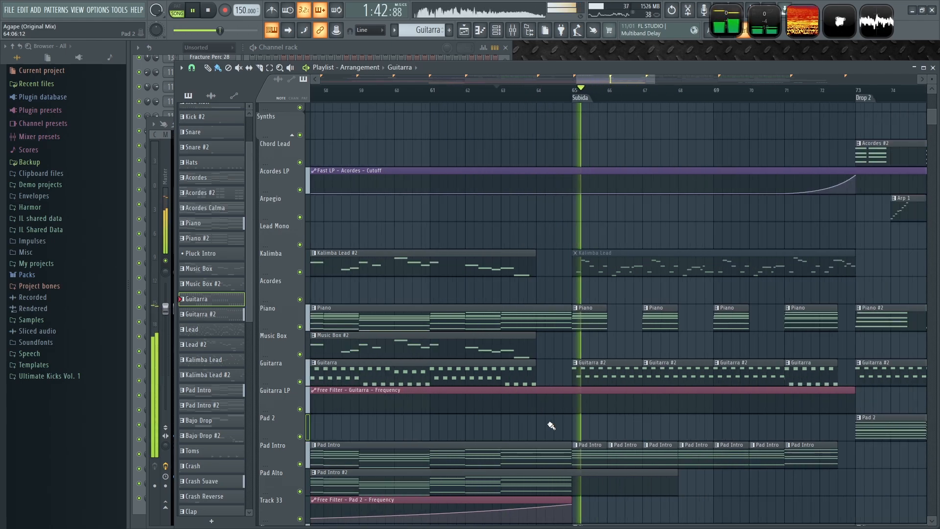
scroll(551, 425, down, 4)
scroll(500, 420, up, 3)
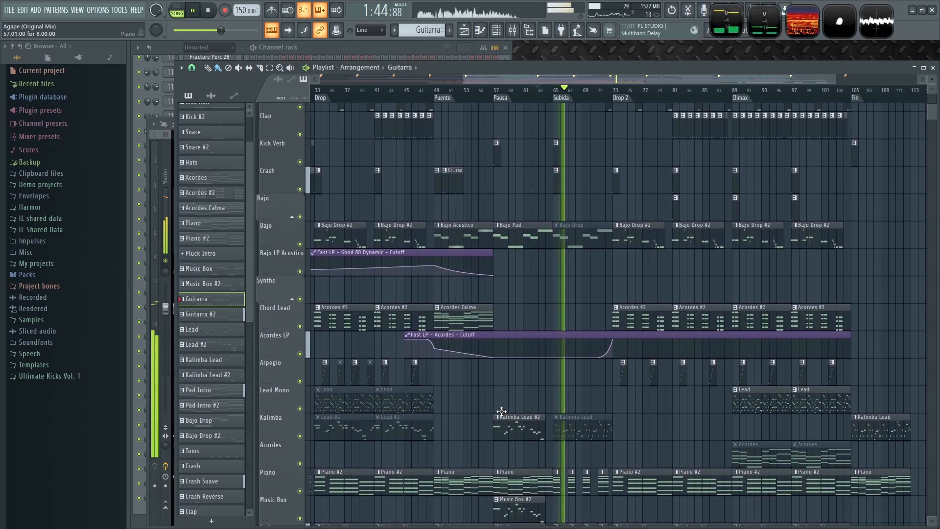
- Place a Crash Reverse clip on the Crash track leading into Drop 2 and play it back
click(449, 184)
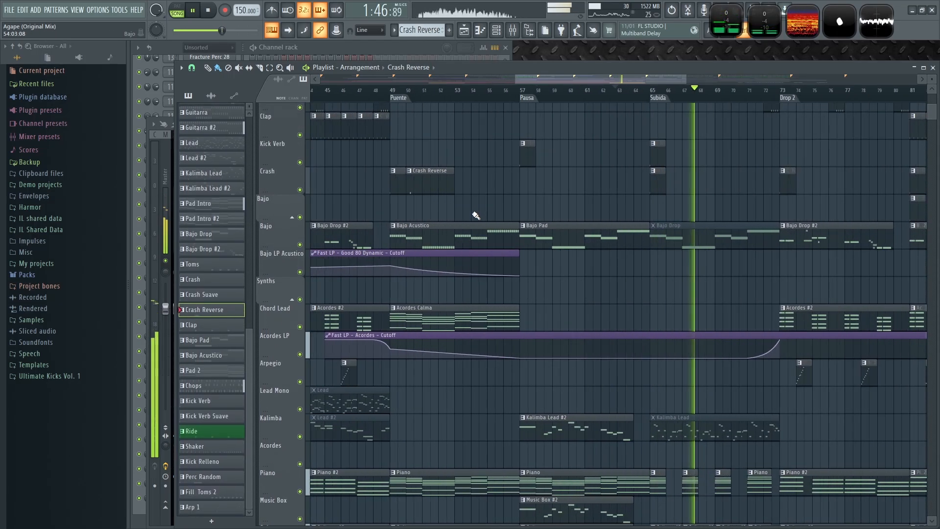
scroll(474, 212, up, 3)
drag(642, 204, 640, 172)
key(space)
- Place a Kick Roll clip on the Kick track spanning the second Subida, bars 65 to 73
scroll(653, 373, down, 3)
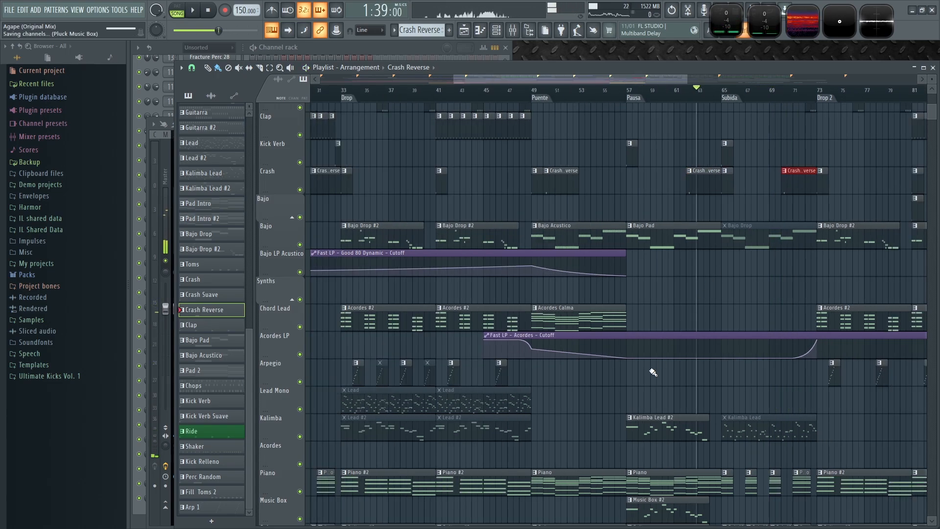
scroll(652, 373, up, 6)
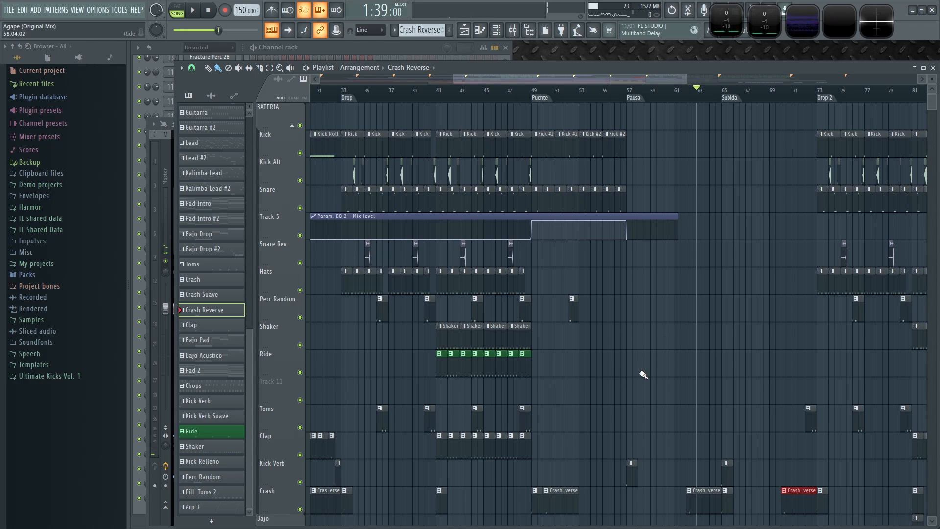
scroll(636, 380, down, 3)
scroll(538, 358, up, 3)
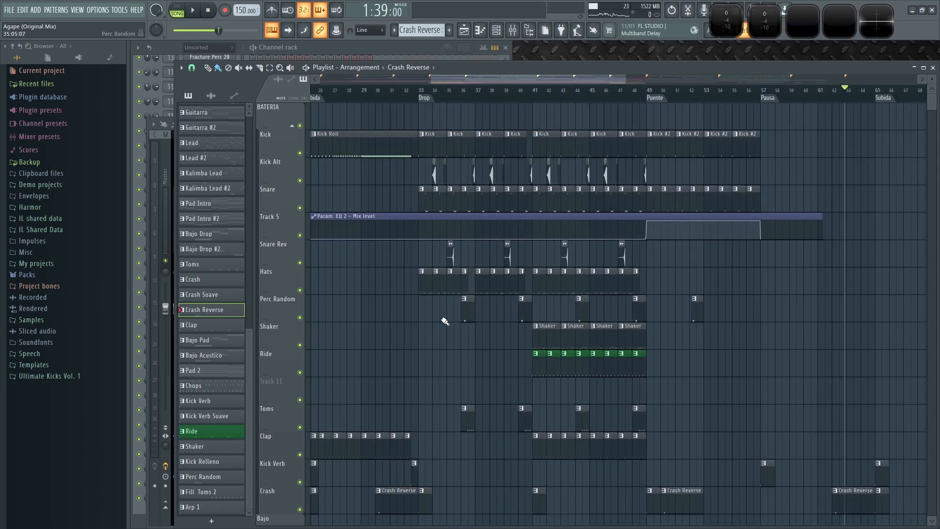
click(353, 145)
scroll(640, 204, down, 3)
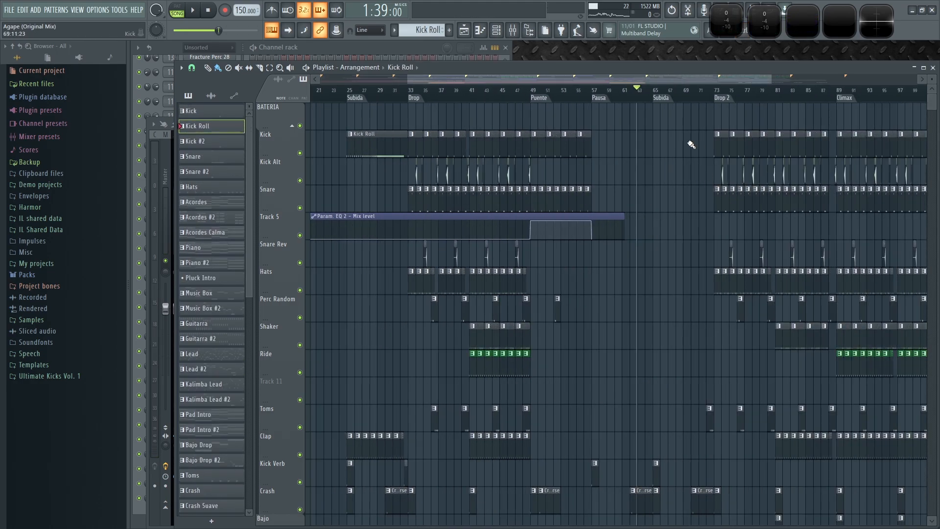
scroll(671, 314, up, 3)
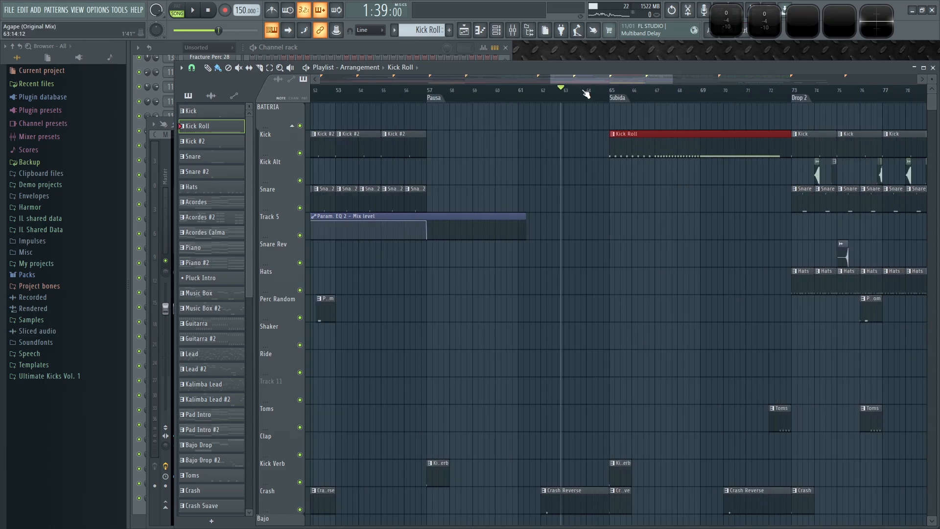
scroll(594, 256, down, 4)
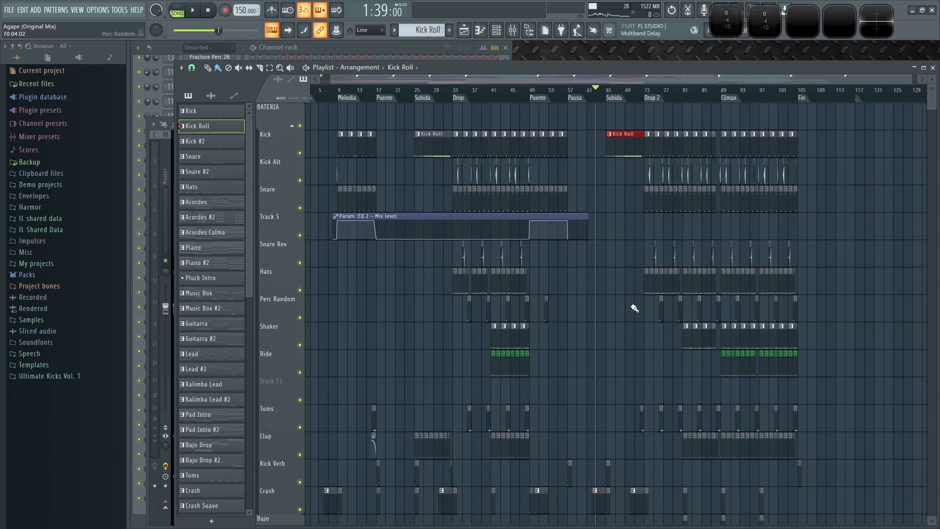
scroll(635, 308, down, 10)
- Play through the second Subida to review the kick roll, crash and guitar filter automation
key(space)
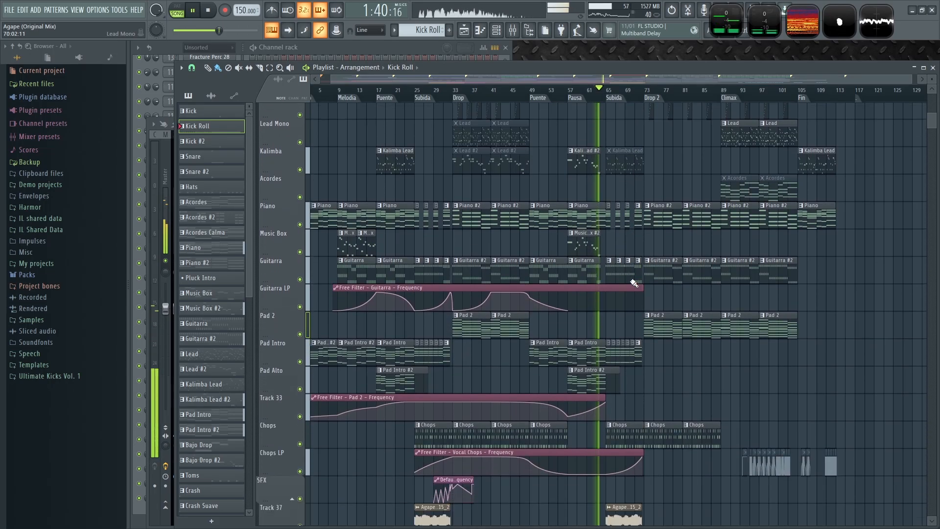
scroll(634, 283, down, 4)
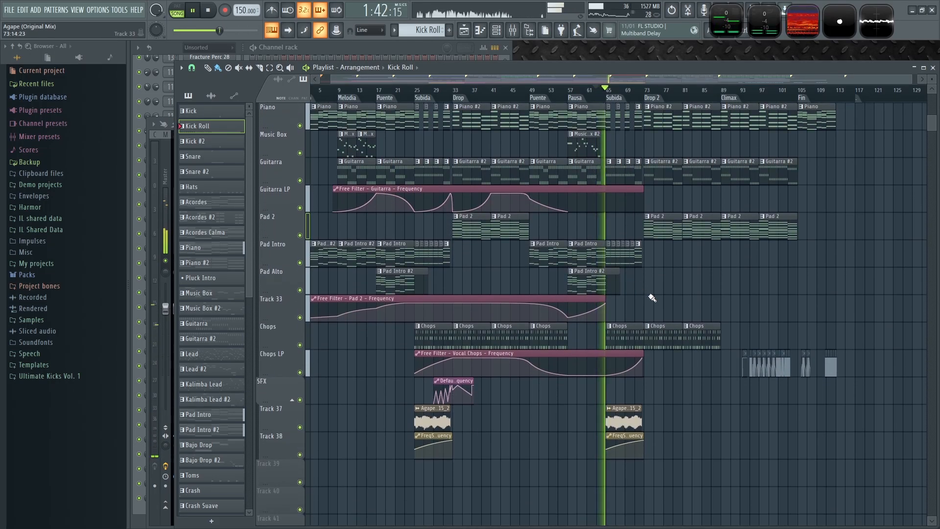
scroll(505, 212, up, 5)
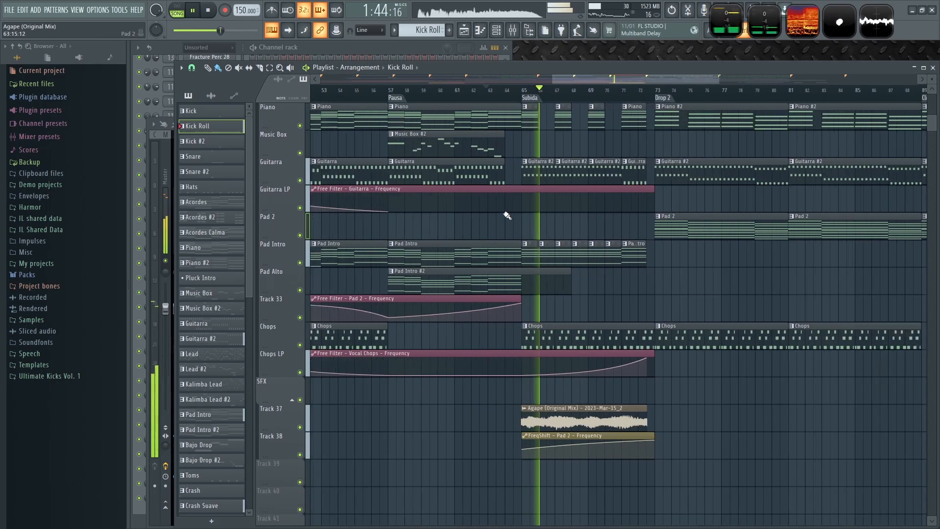
scroll(552, 229, down, 3)
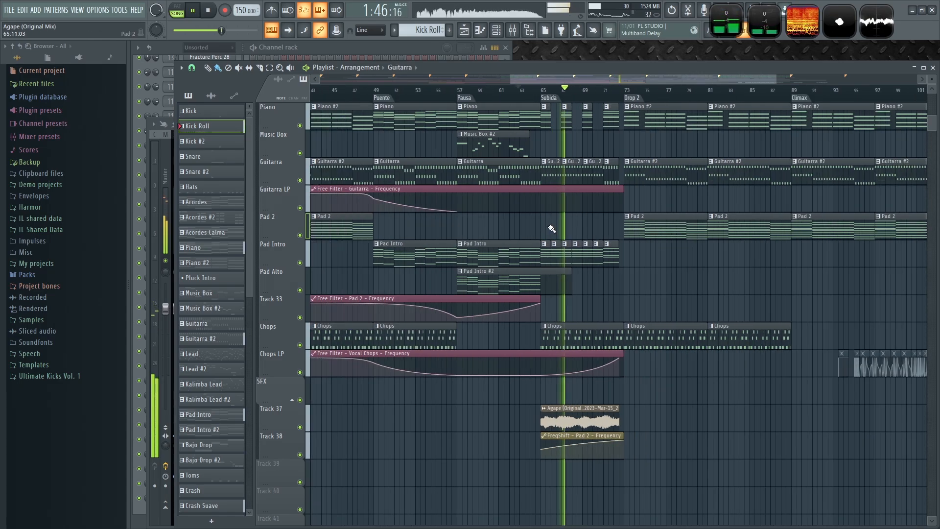
- Add points to the guitar filter automation so it swells and falls back through the Pausa section, and set the playhead at bar 64
scroll(539, 245, up, 1)
scroll(489, 257, up, 2)
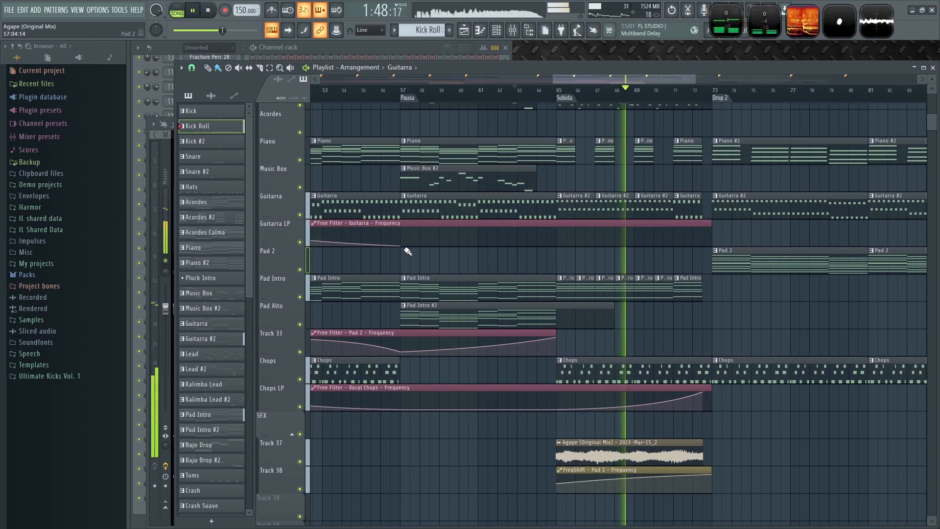
right_click(519, 236)
right_click(556, 245)
click(518, 90)
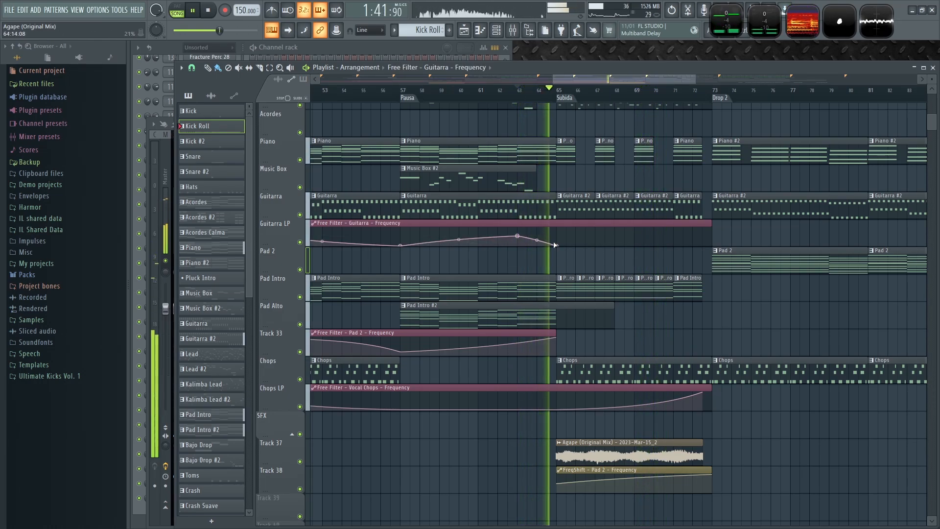
- Make the guitar filter automation rise across the second Subida to a peak at bar 73
drag(611, 266, 537, 258)
right_click(610, 246)
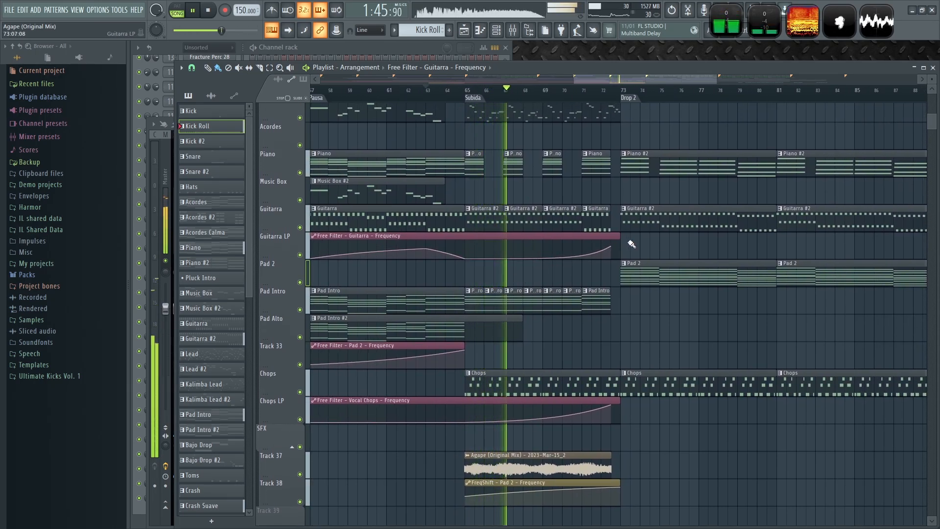
drag(619, 239, 628, 239)
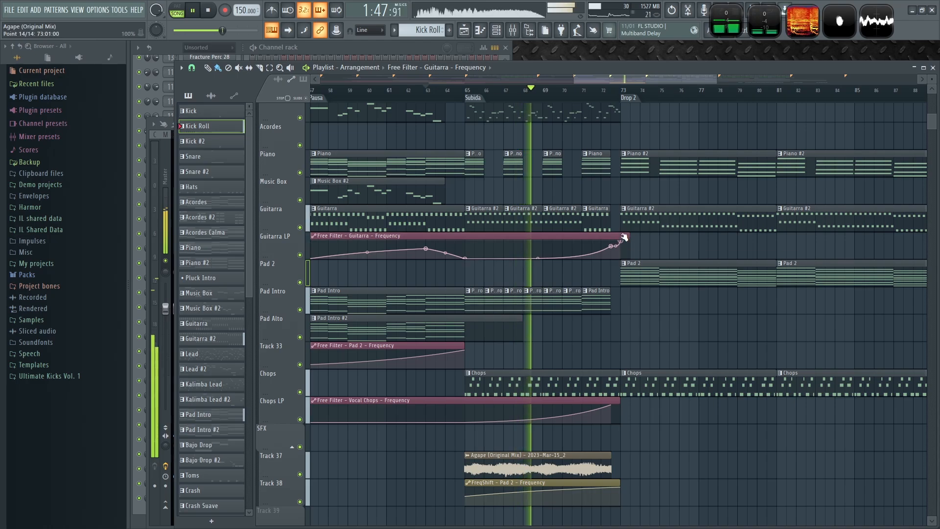
- Extend the guitar filter automation clip past Drop 2 to about bar 113
scroll(769, 244, down, 3)
drag(768, 243, 507, 266)
drag(425, 256, 654, 283)
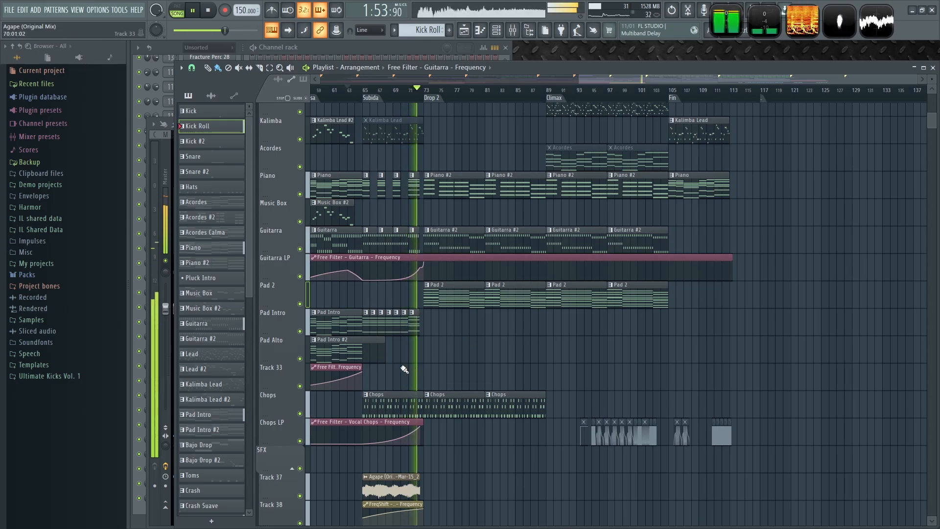
- Add a point at bar 89 so the guitar filter closes gradually from Drop 2 into the Climax
scroll(404, 374, up, 4)
scroll(579, 358, down, 3)
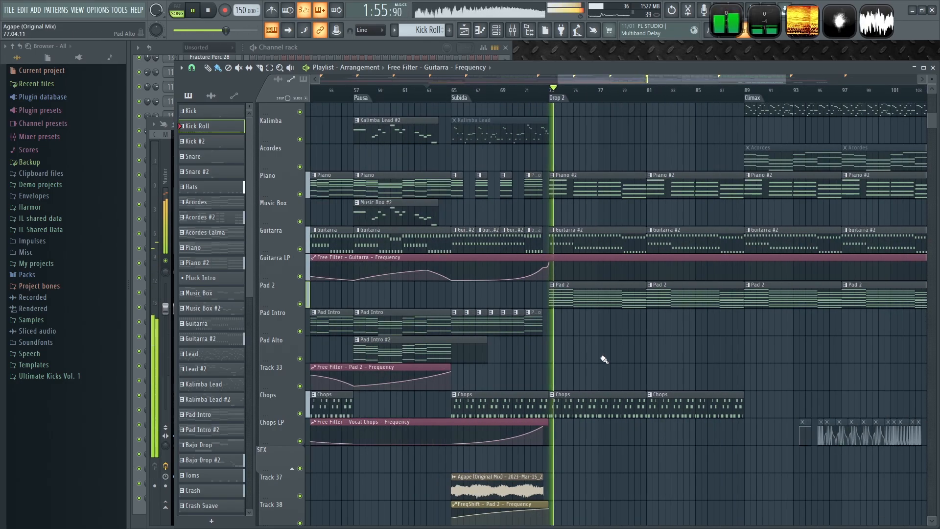
scroll(607, 361, down, 3)
drag(645, 448, 598, 292)
scroll(606, 338, up, 4)
drag(536, 213, 581, 321)
scroll(582, 321, up, 5)
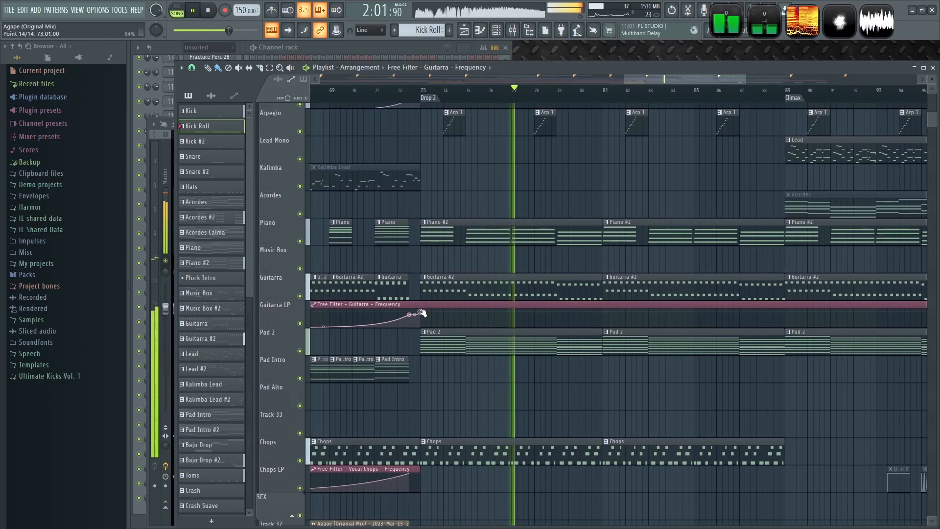
click(792, 316)
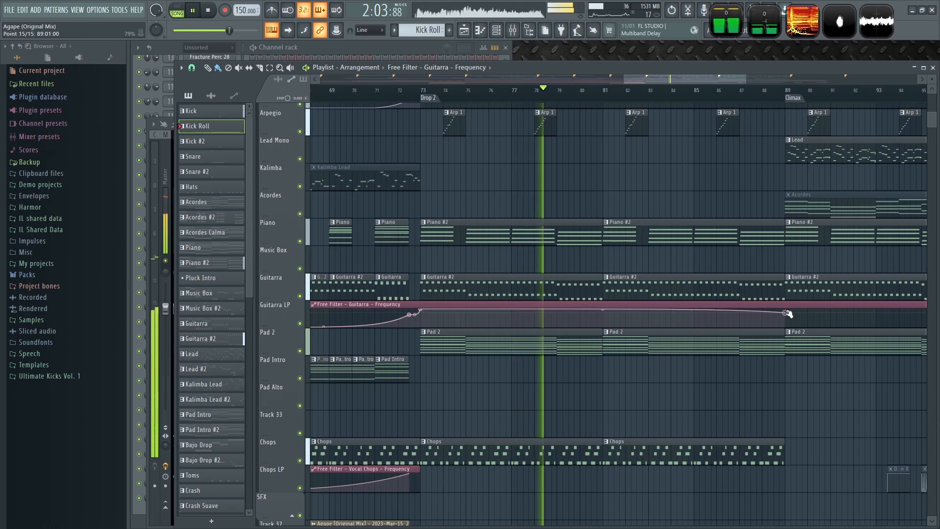
right_click(606, 320)
drag(780, 406, 555, 407)
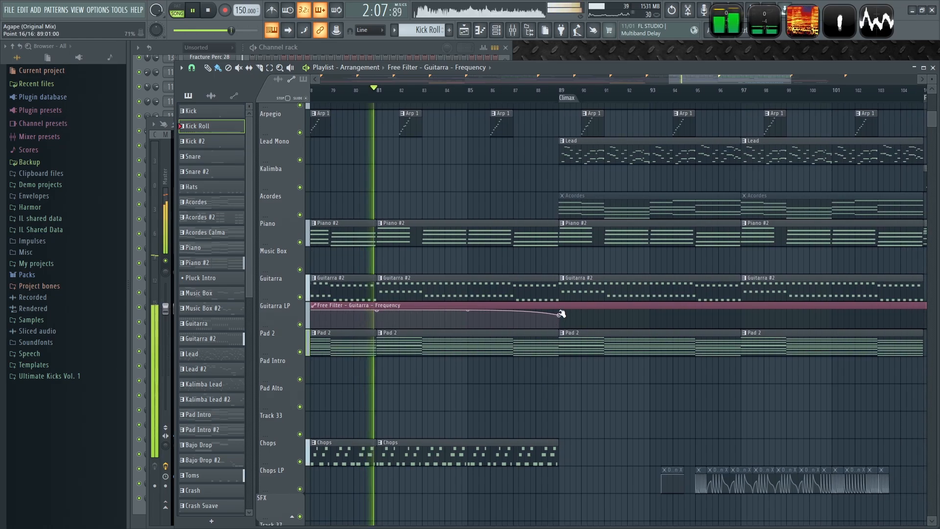
- Save the project
scroll(630, 388, down, 5)
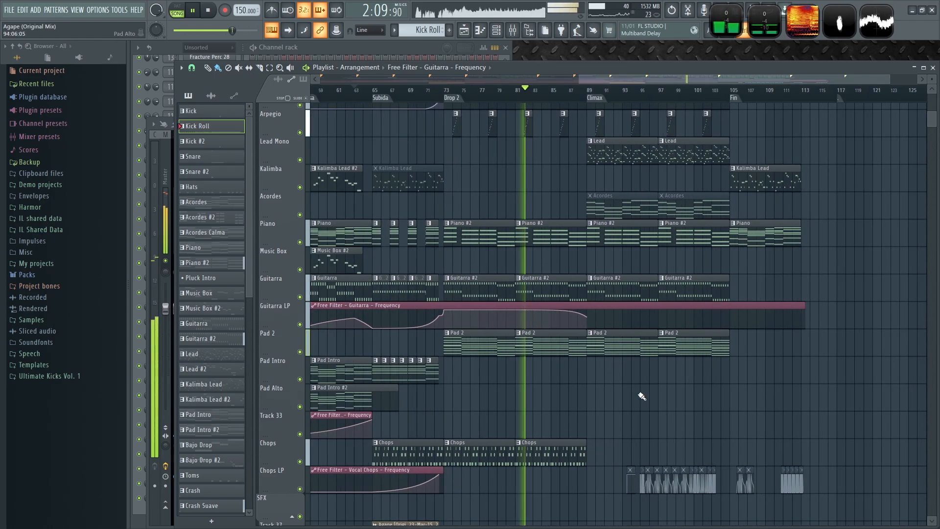
key(ctrl+s)
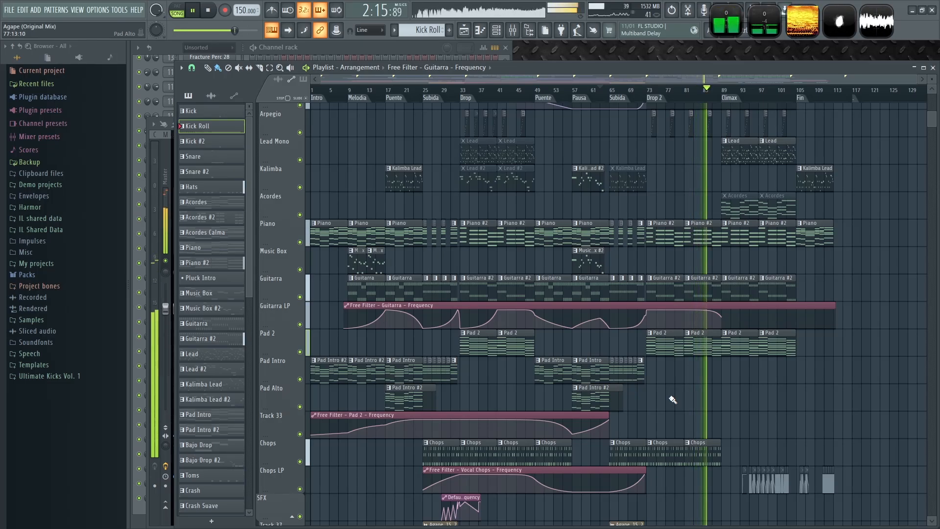
- Move the chopped audio clips from the Chops LP lane up onto the Kalimba track starting at the Climax
scroll(771, 390, up, 3)
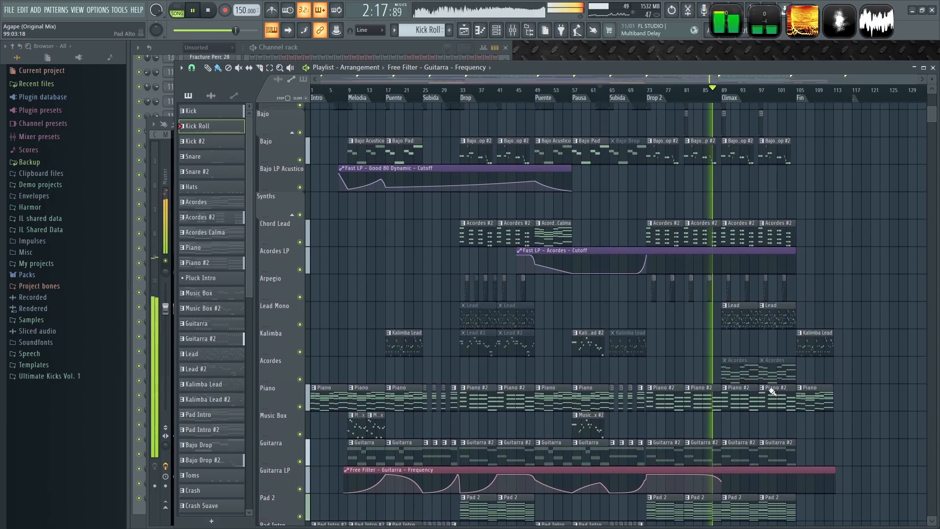
scroll(772, 391, down, 3)
drag(886, 509, 742, 478)
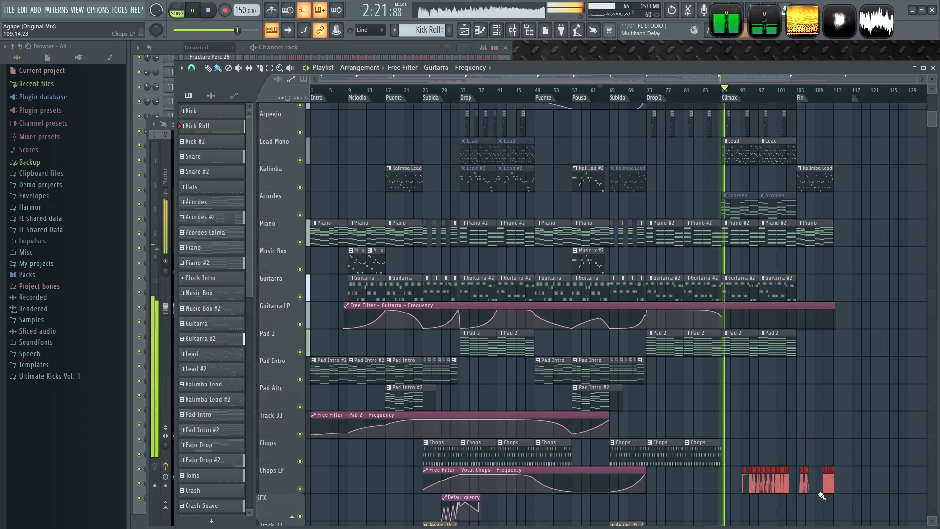
scroll(804, 512, up, 3)
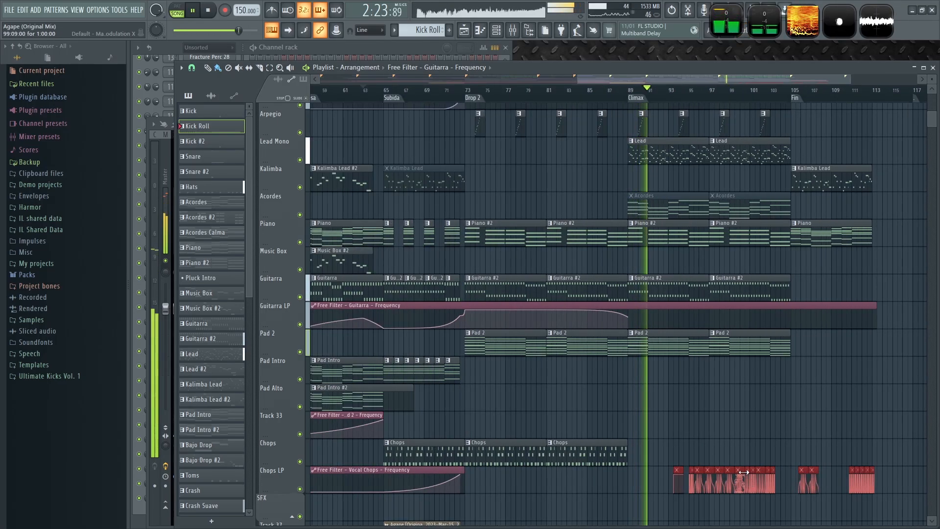
scroll(700, 488, up, 3)
drag(693, 488, 573, 425)
scroll(449, 427, down, 3)
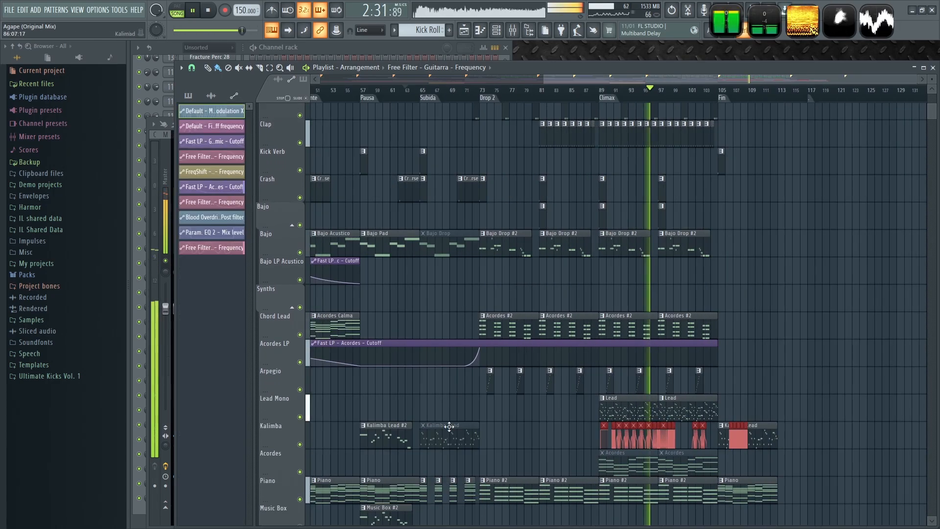
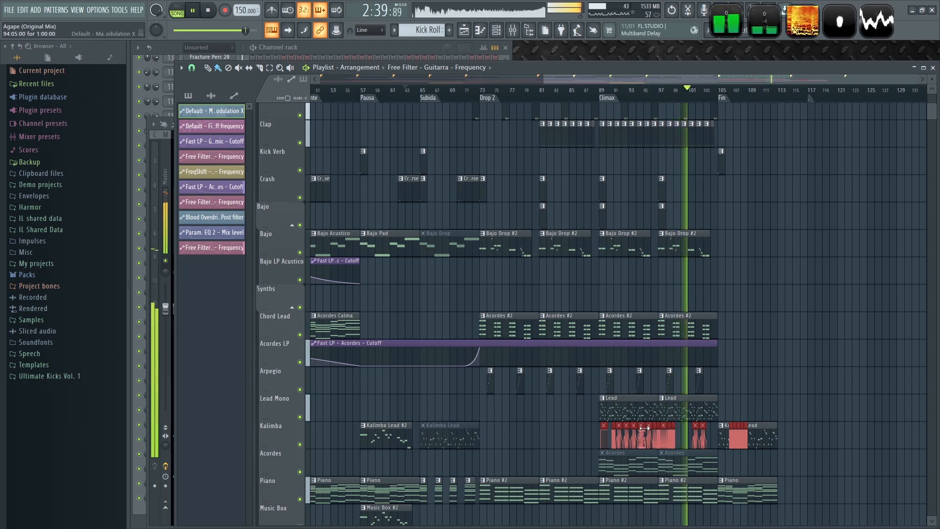
- Move the chopped audio clips from the Kalimba track onto the Acordes track starting at Drop 2
drag(271, 456, 275, 351)
scroll(609, 460, up, 4)
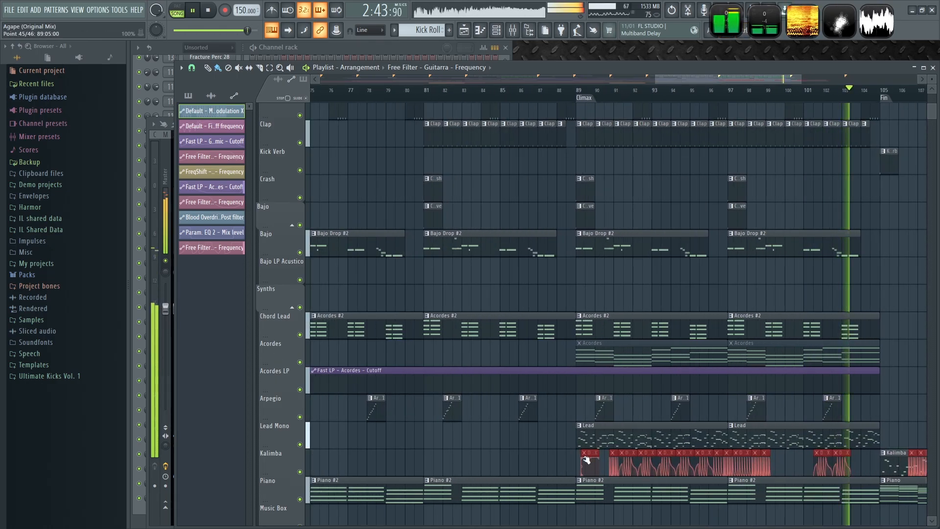
drag(590, 456, 375, 336)
scroll(495, 434, down, 5)
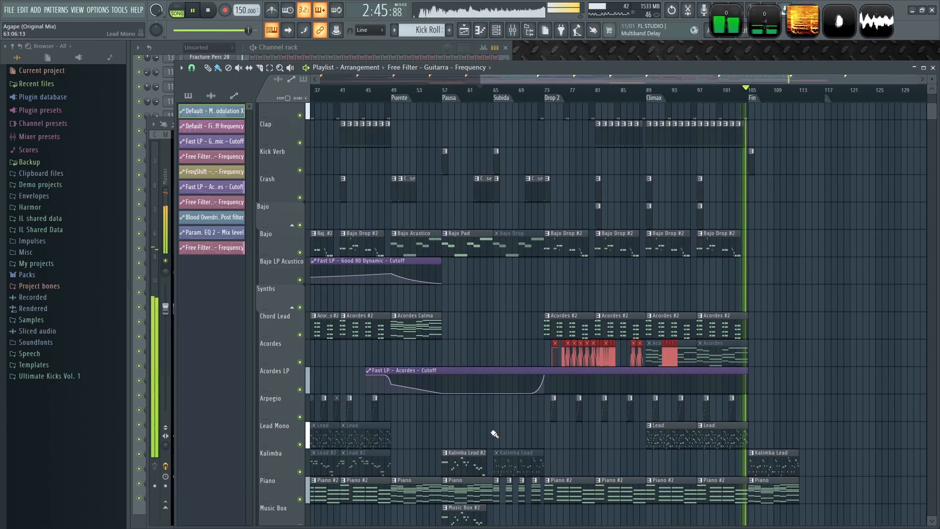
- Move the Acordes pattern clips from the Climax back to the Pausa and Subida sections
scroll(627, 428, up, 2)
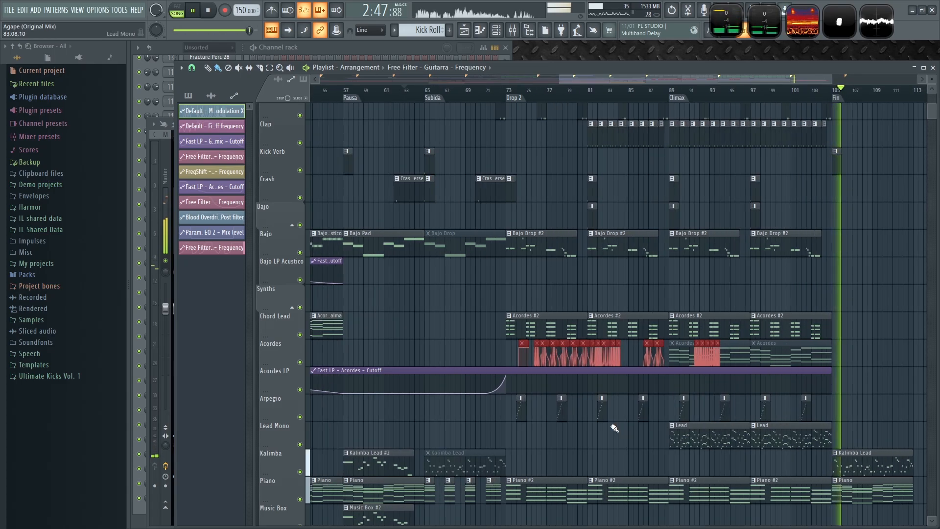
scroll(833, 394, right, 3)
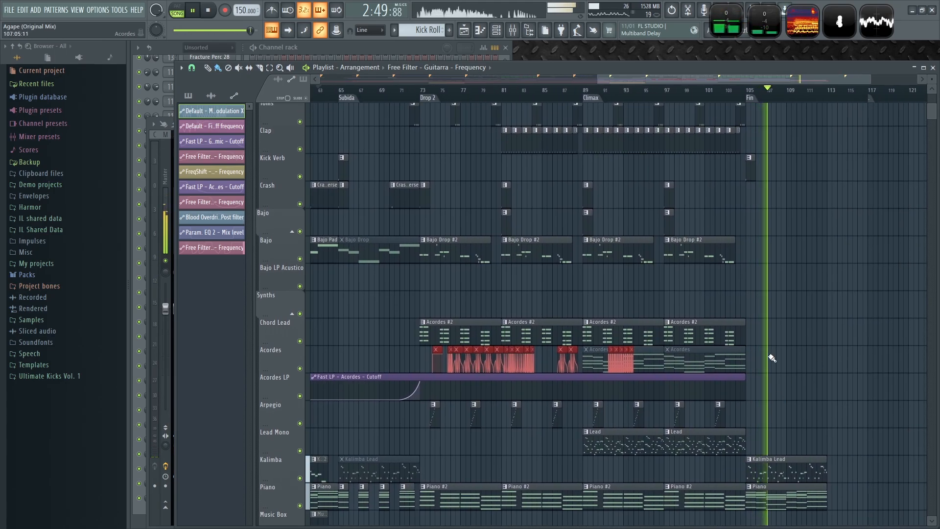
drag(760, 347, 654, 370)
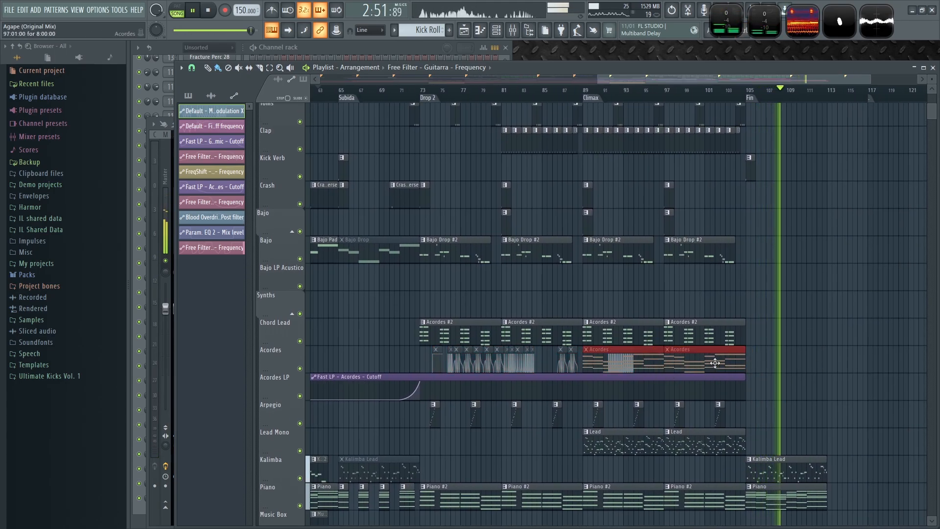
drag(715, 363, 395, 361)
drag(685, 363, 368, 353)
scroll(442, 356, up, 2)
scroll(487, 398, down, 4)
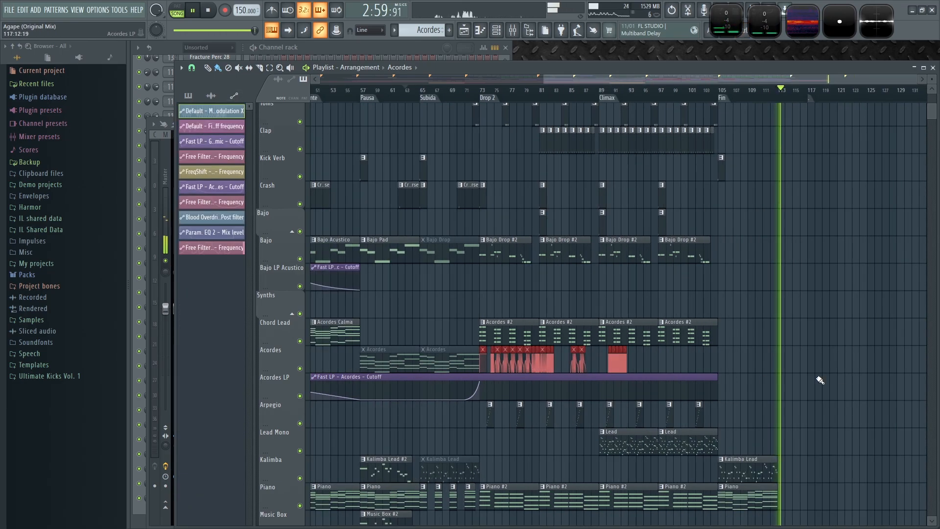
- Deselect the clips and save the project
ctrl+click(844, 378)
scroll(846, 378, down, 7)
scroll(865, 323, up, 3)
key(ctrl+s)
- Play back the arrangement around the end of the Climax and the Fin section
key(space)
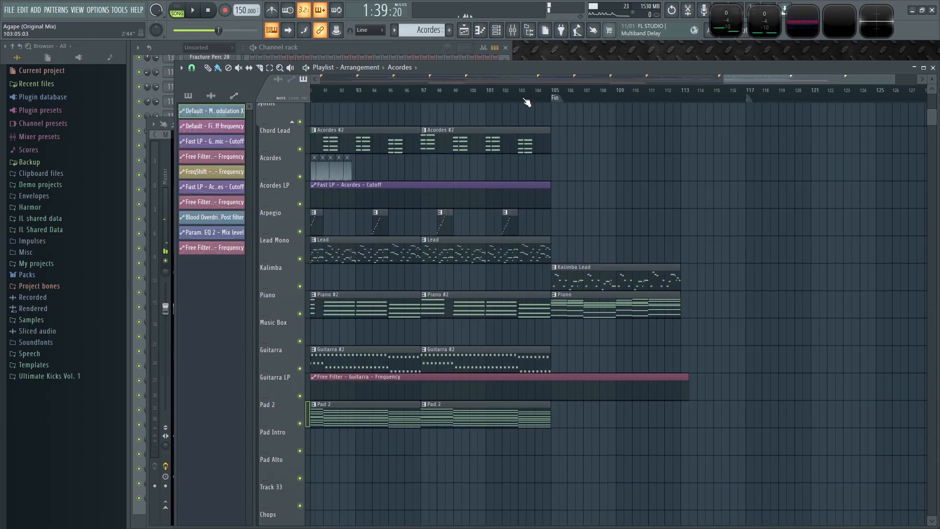
click(511, 90)
key(space)
scroll(626, 407, down, 1)
scroll(629, 410, down, 2)
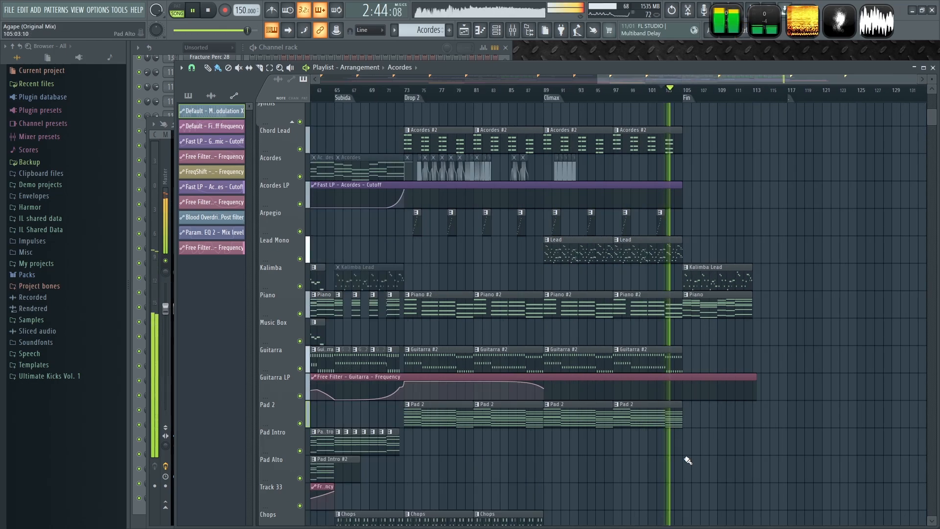
scroll(687, 458, down, 7)
key(space)
- Add a Pad 2 clip on the Pad 2 track at the Fin section, bar 105
click(682, 221)
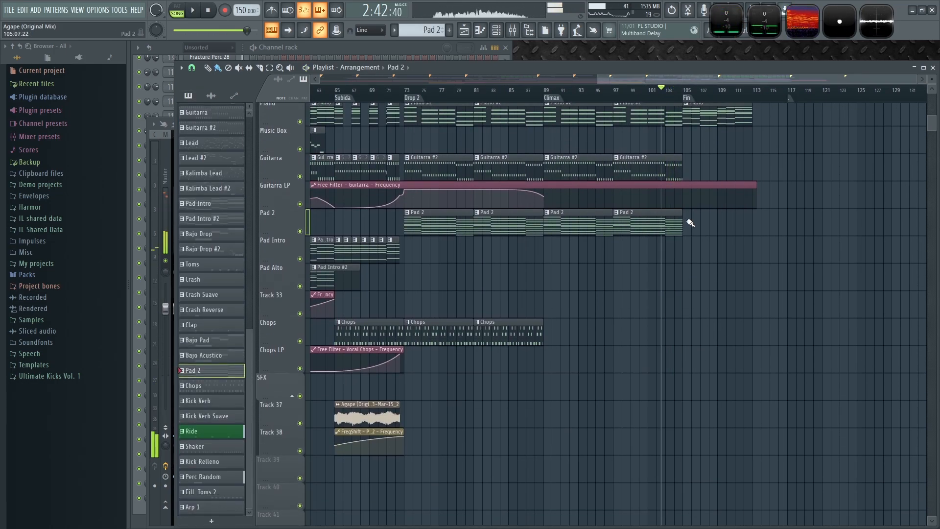
click(686, 221)
scroll(757, 306, up, 2)
scroll(522, 253, down, 3)
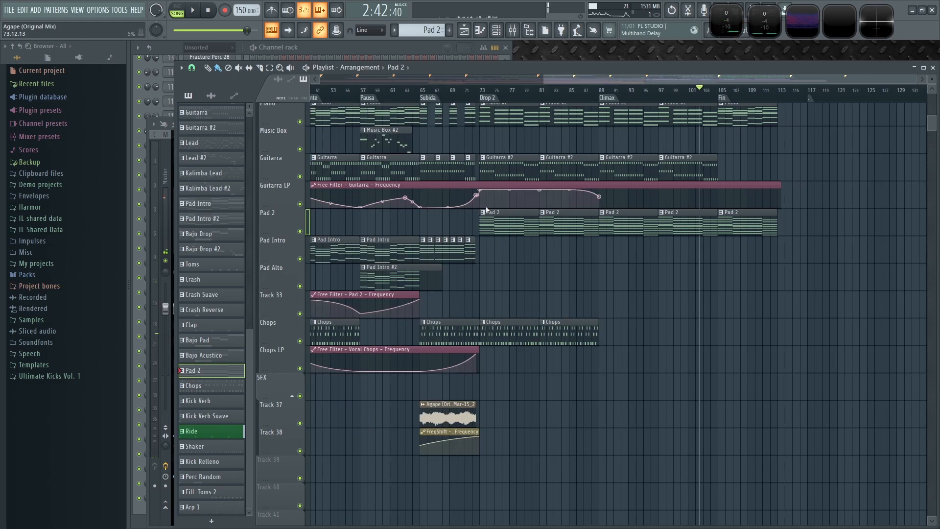
scroll(724, 282, up, 2)
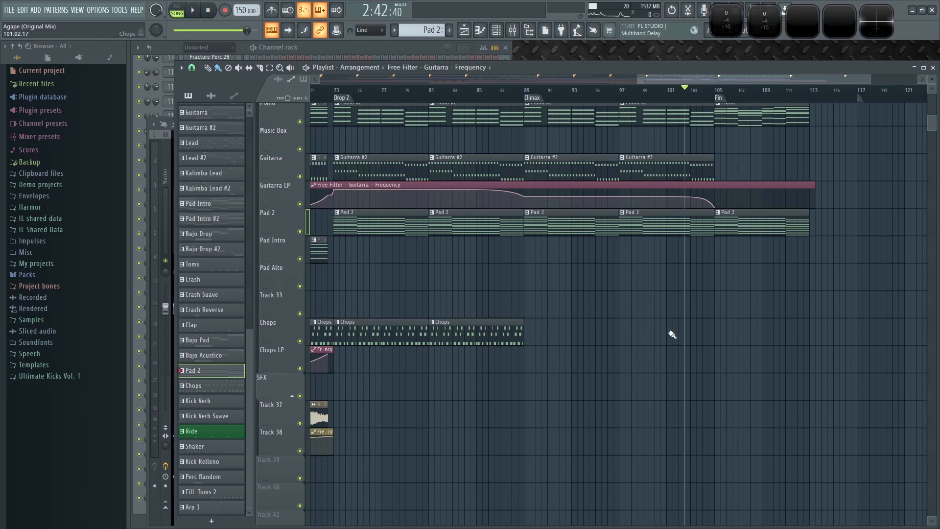
- Extend the Pad 2 filter automation clip on Track 33 to about bar 113
scroll(672, 331, down, 3)
scroll(784, 312, up, 1)
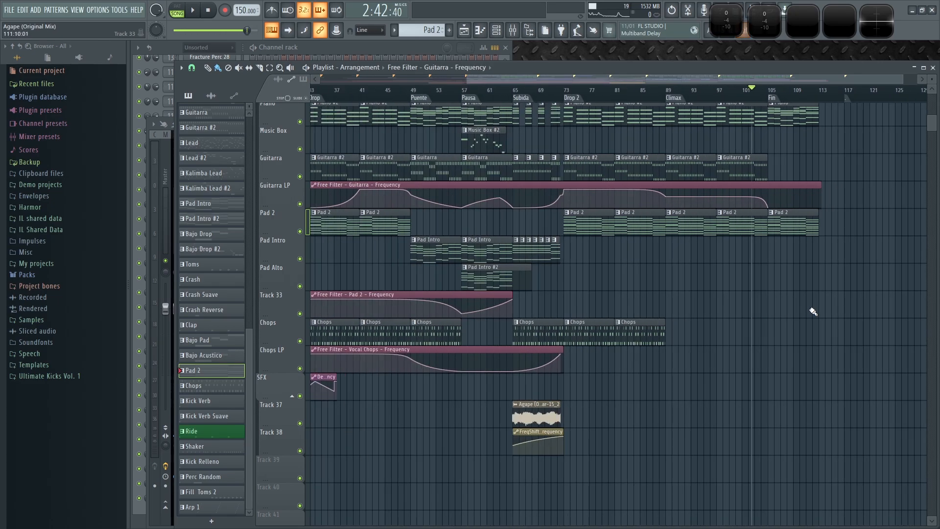
scroll(808, 311, up, 2)
key(space)
scroll(804, 310, down, 1)
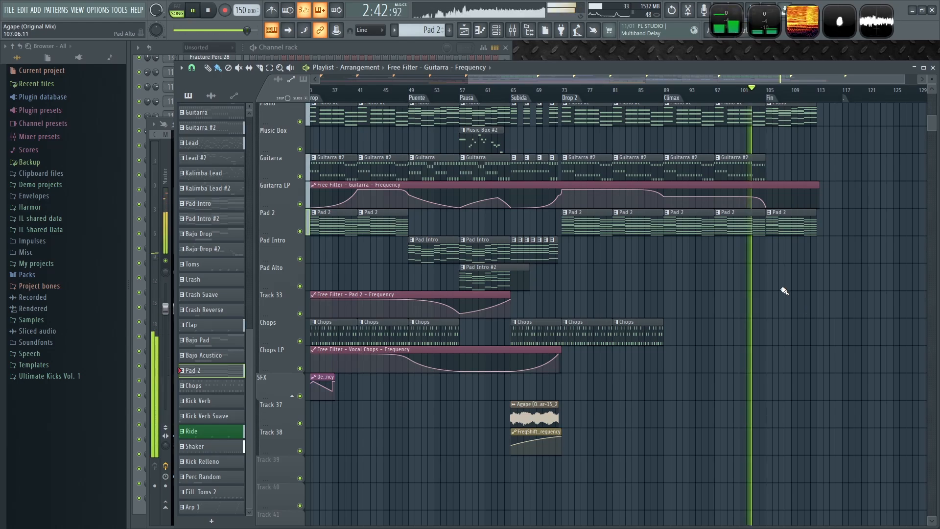
scroll(714, 293, down, 2)
drag(606, 291, 837, 297)
- Add points at bar 105 and the clip end so the Pad 2 filter closes through the Fin section
scroll(852, 342, up, 2)
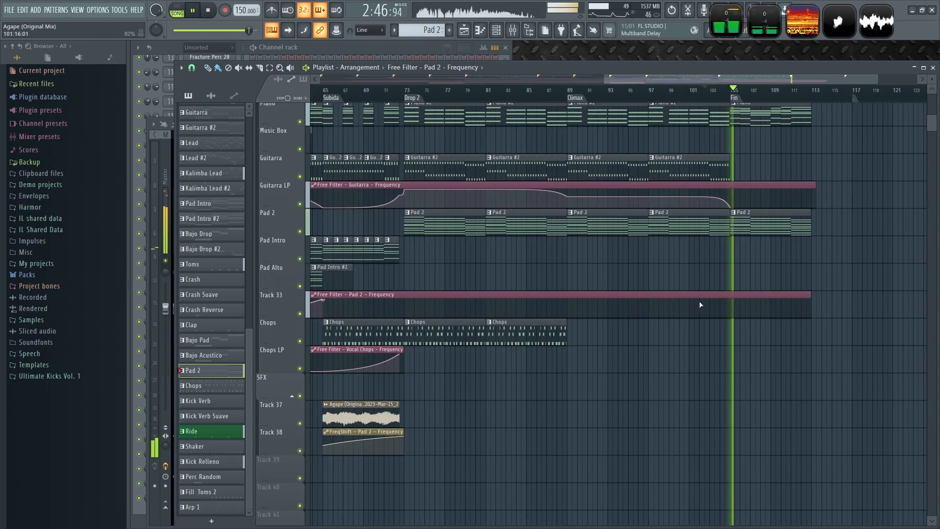
right_click(731, 299)
right_click(811, 317)
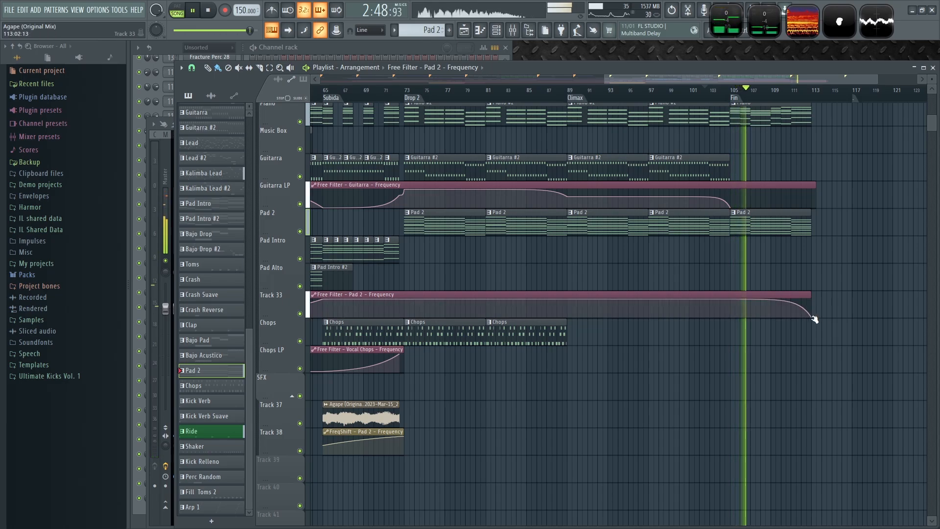
- Place Pad Intro and Pad Intro #2 clips on the Pad Intro and Pad Alto tracks at Fin, bar 105
scroll(854, 414, down, 2)
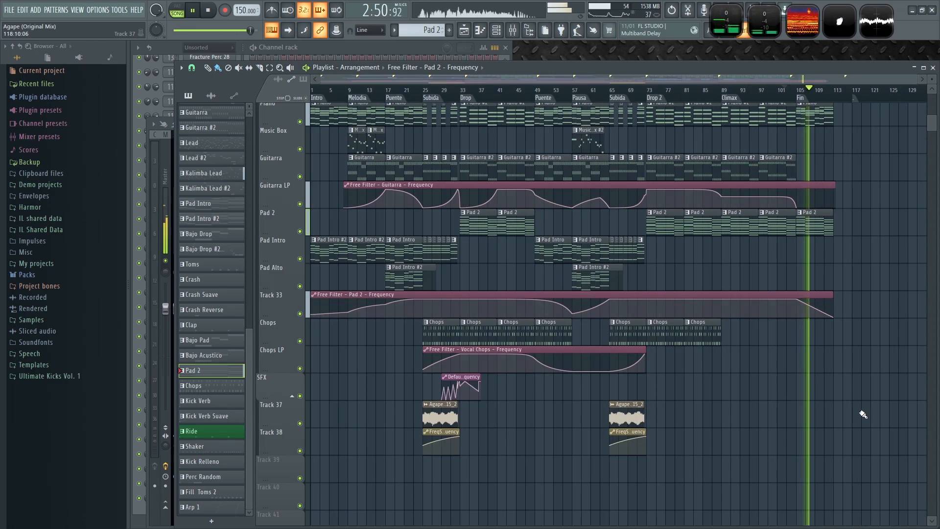
scroll(823, 402, up, 2)
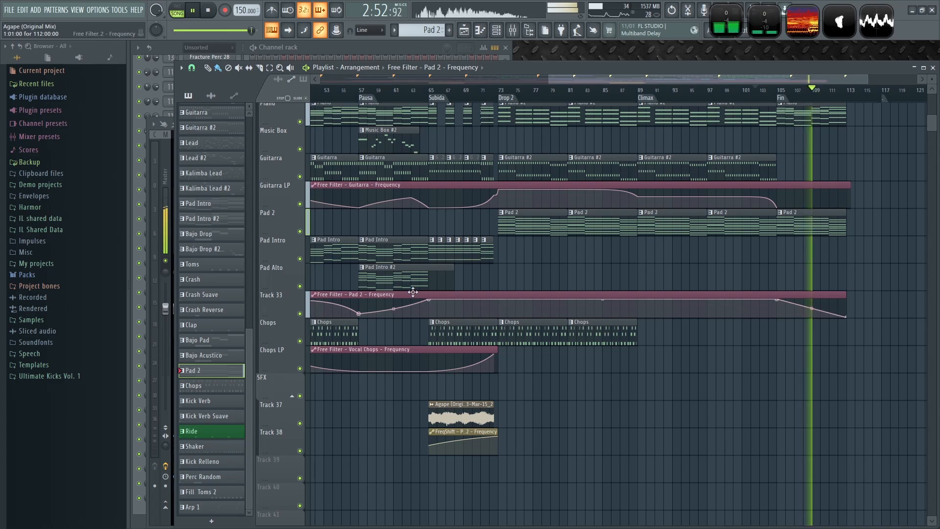
scroll(885, 370, down, 2)
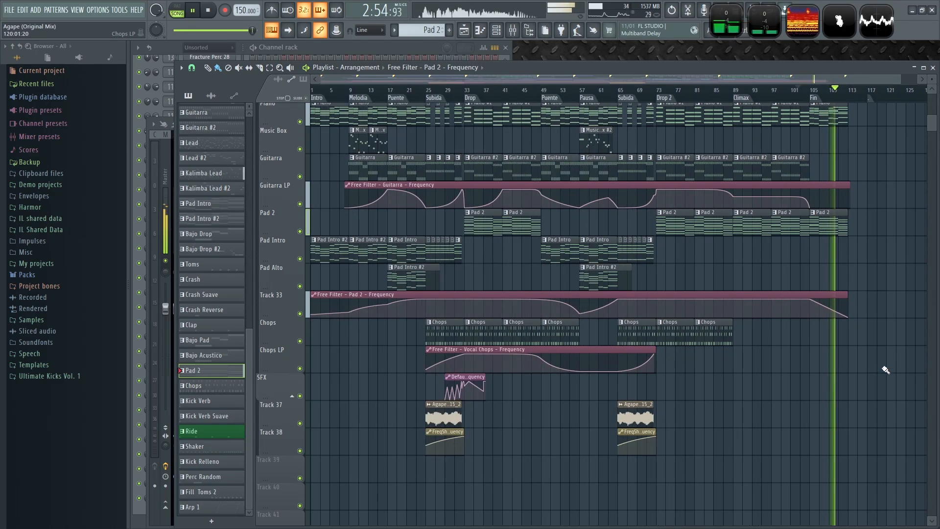
scroll(852, 263, up, 1)
key(space)
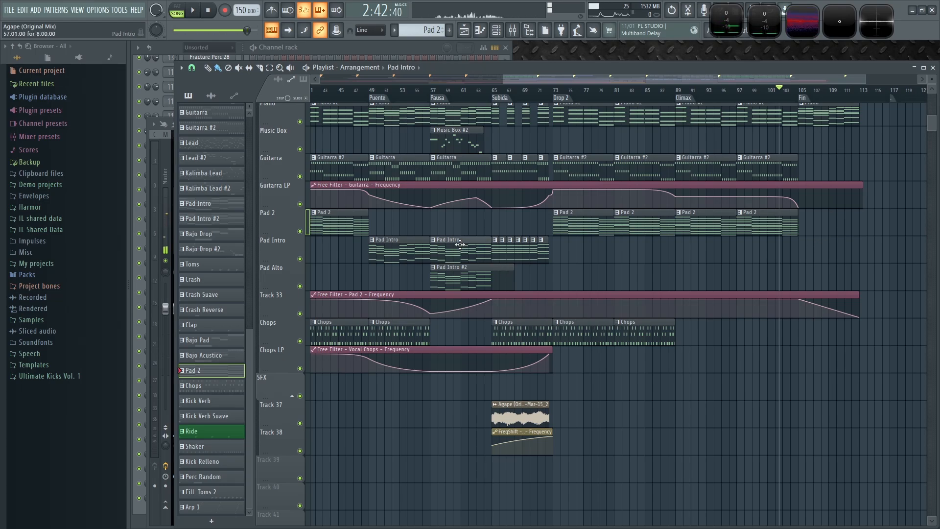
click(459, 245)
key(space)
click(506, 268)
click(798, 280)
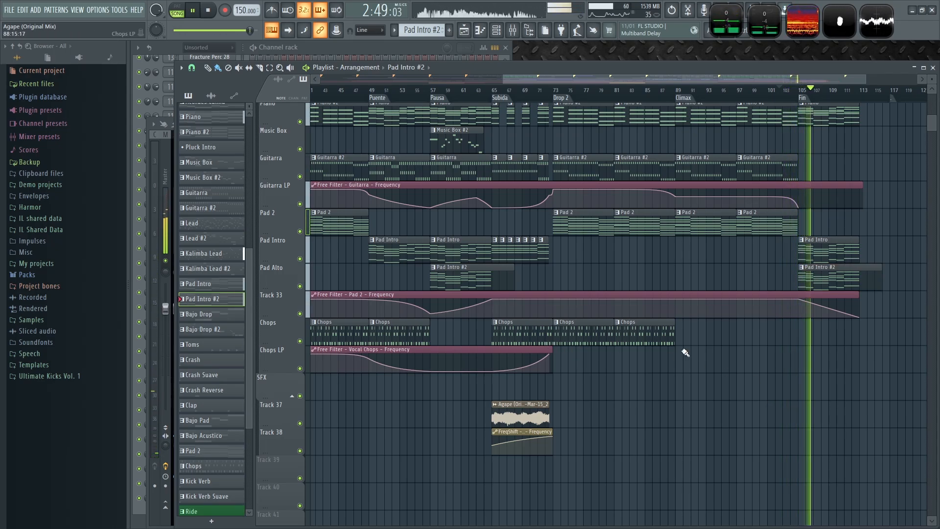
- Lengthen the Pad Intro #2 clip on Pad Alto at Fin to about bar 116
scroll(861, 365, down, 2)
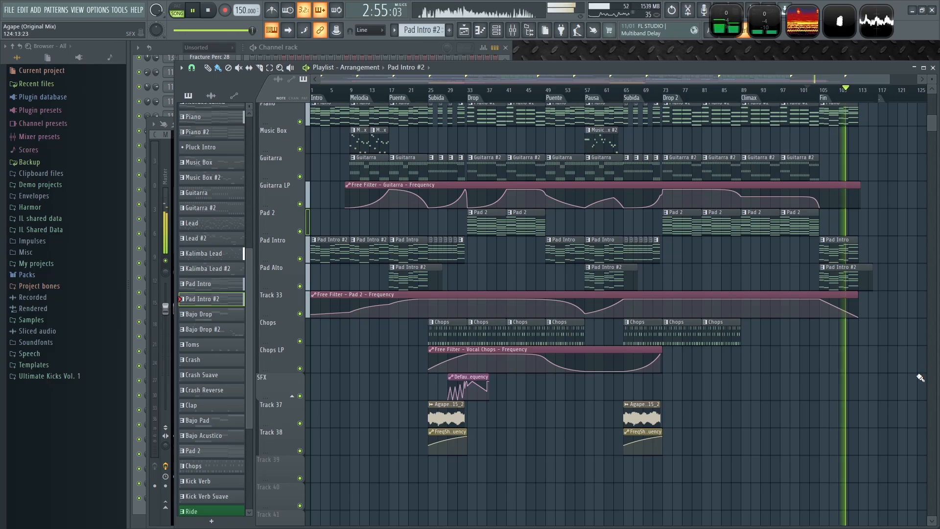
scroll(850, 340, up, 3)
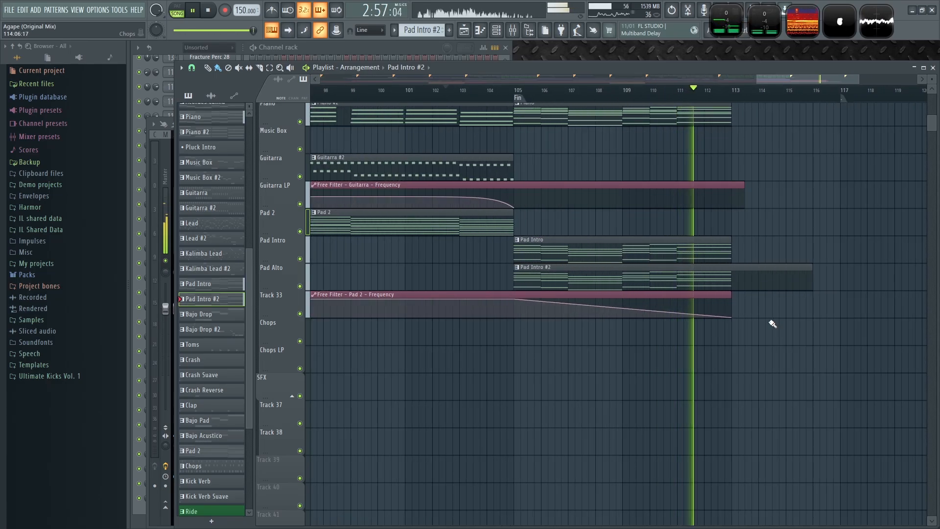
scroll(768, 398, down, 2)
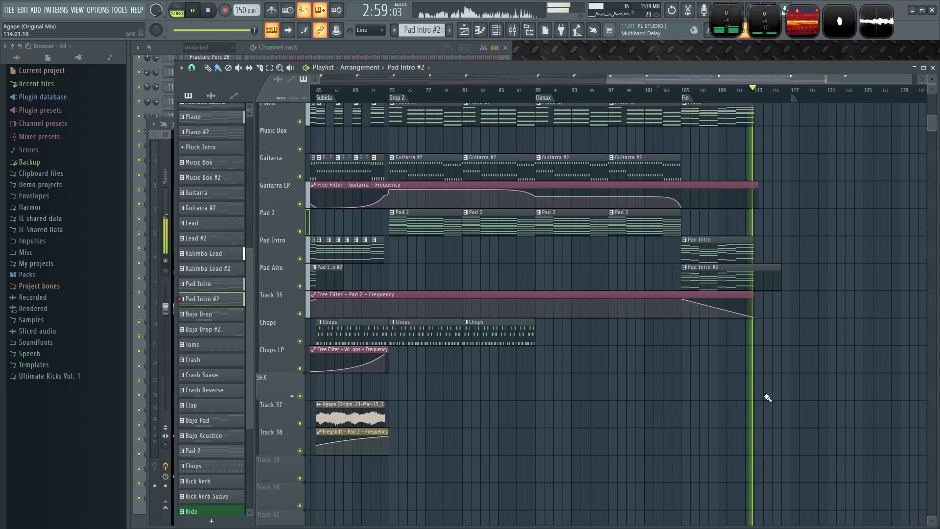
scroll(814, 391, down, 2)
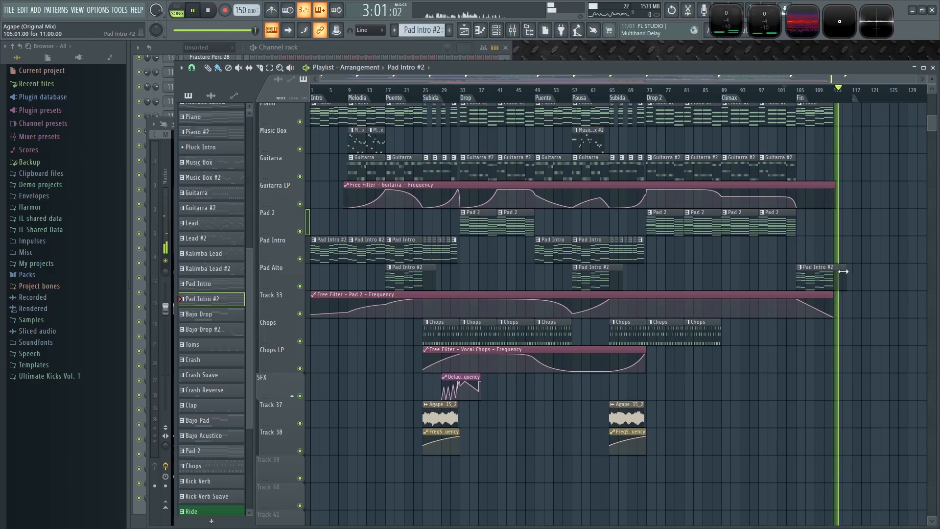
- Solo the Pad Alto and Track 33 tracks and set the playhead near Drop 2 to audition them
scroll(843, 271, up, 3)
click(666, 91)
ctrl+click(300, 286)
click(300, 314)
- Extend the Pad 2 filter automation clip to about bar 116 and adjust its last point at bar 113
scroll(705, 429, down, 3)
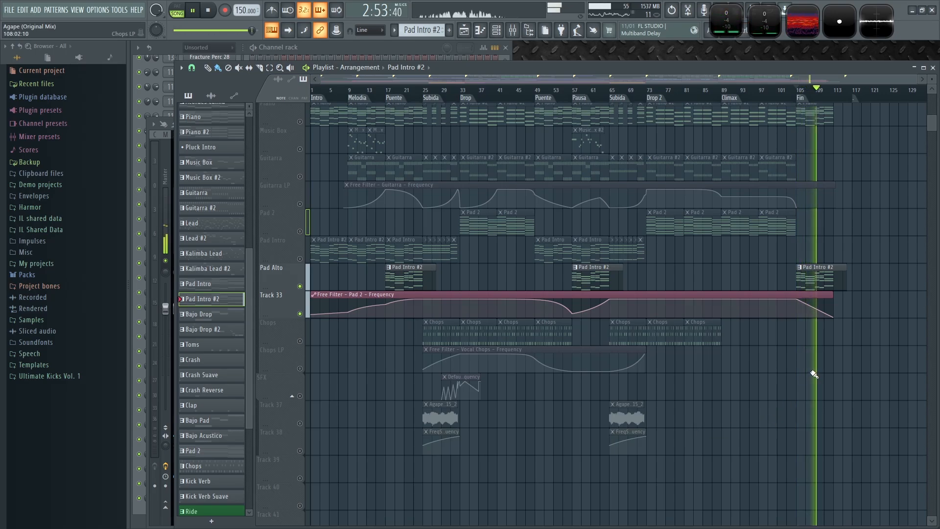
scroll(813, 374, up, 5)
drag(763, 351, 550, 387)
drag(596, 354, 705, 356)
drag(600, 371, 601, 367)
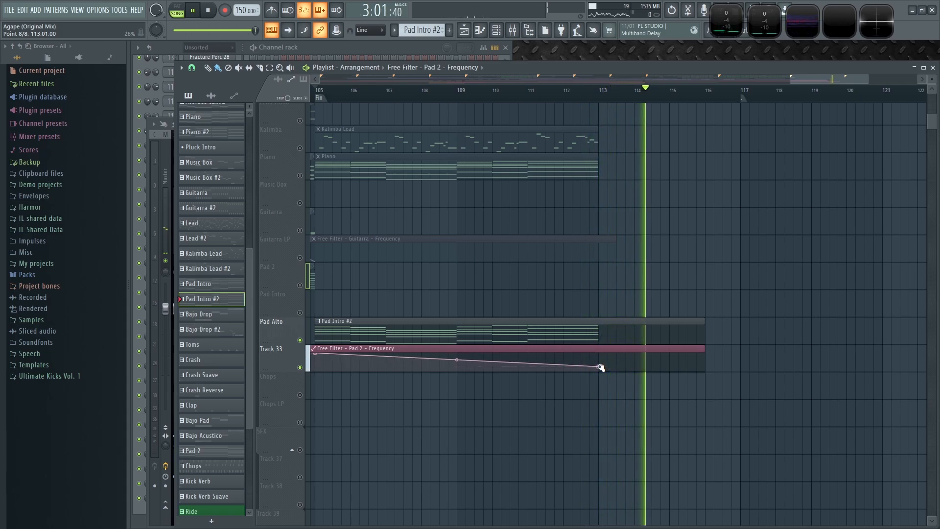
- Unsolo the tracks and play back the ending of the arrangement
click(582, 93)
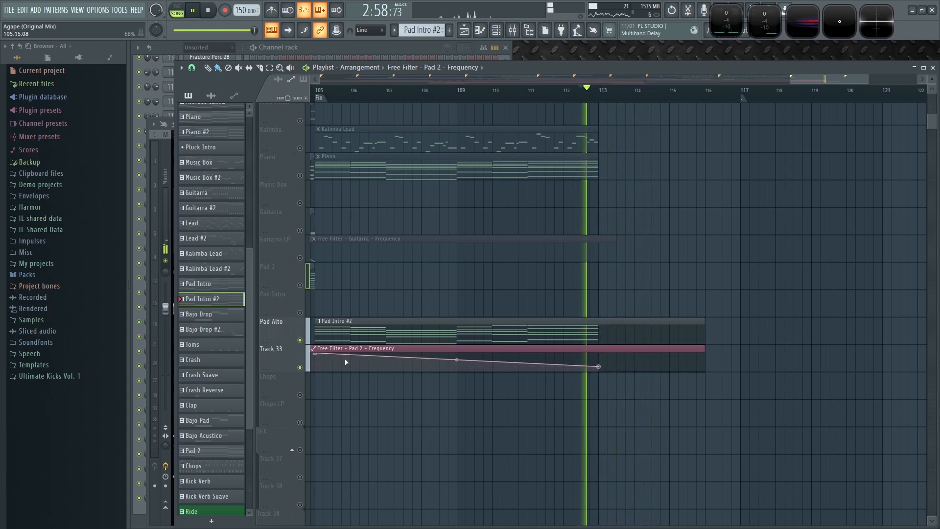
click(299, 365)
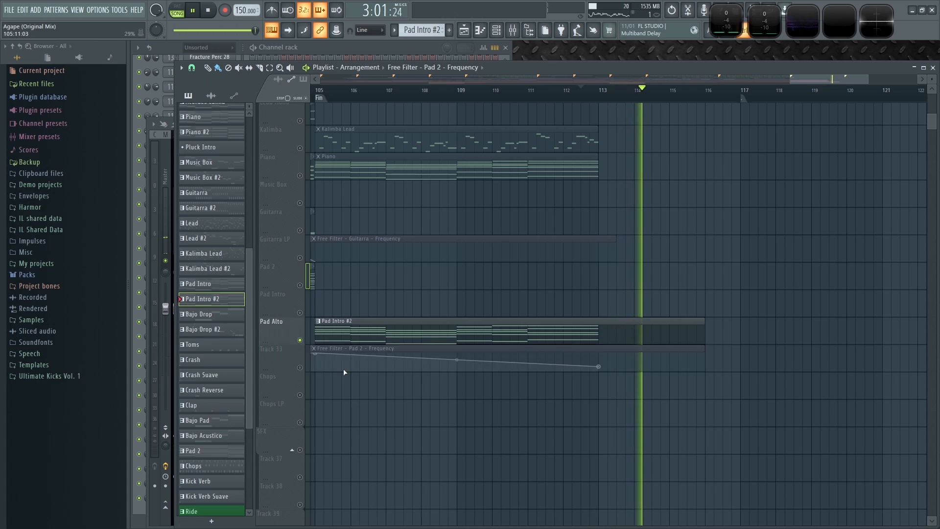
right_click(300, 343)
key(space)
key(space)
scroll(673, 446, down, 5)
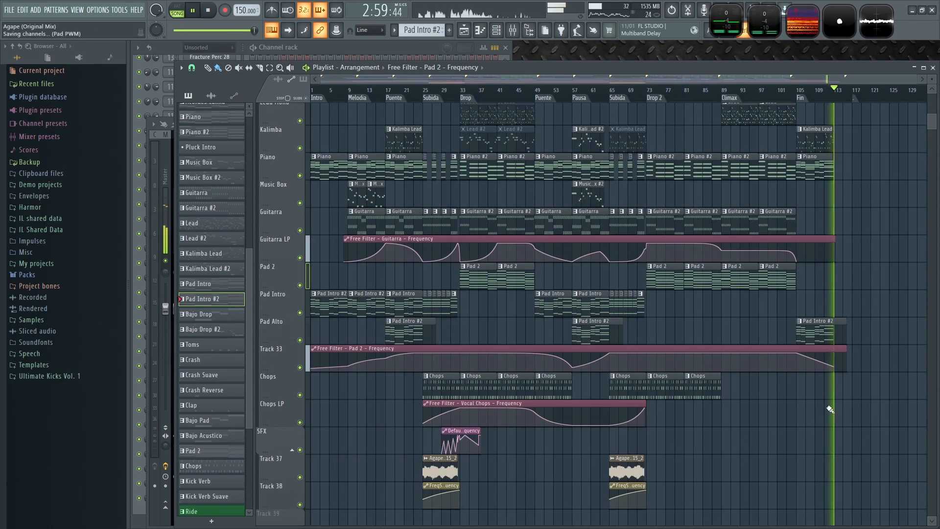
- Save the project
drag(838, 318, 710, 364)
scroll(754, 318, up, 5)
drag(812, 248, 445, 353)
key(ctrl+s)
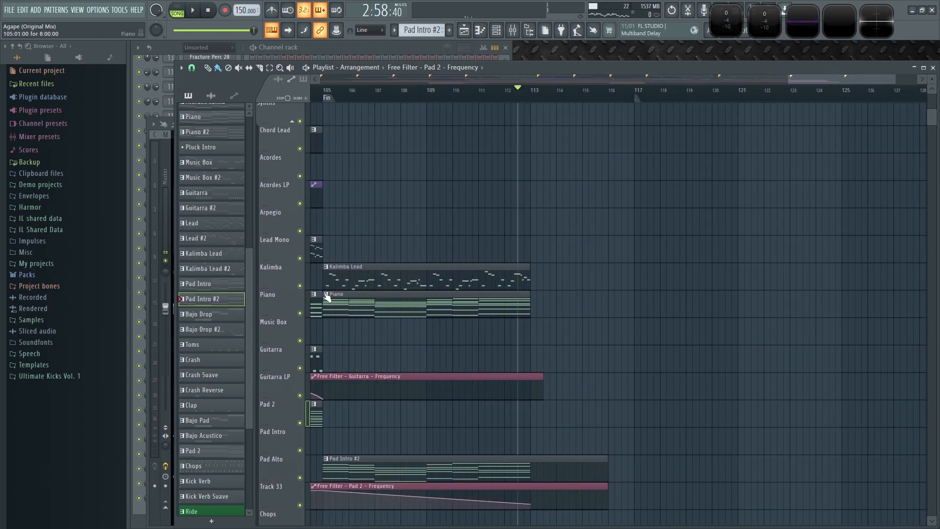
- Make the Piano clip at Fin unique and open it in the piano roll
click(326, 294)
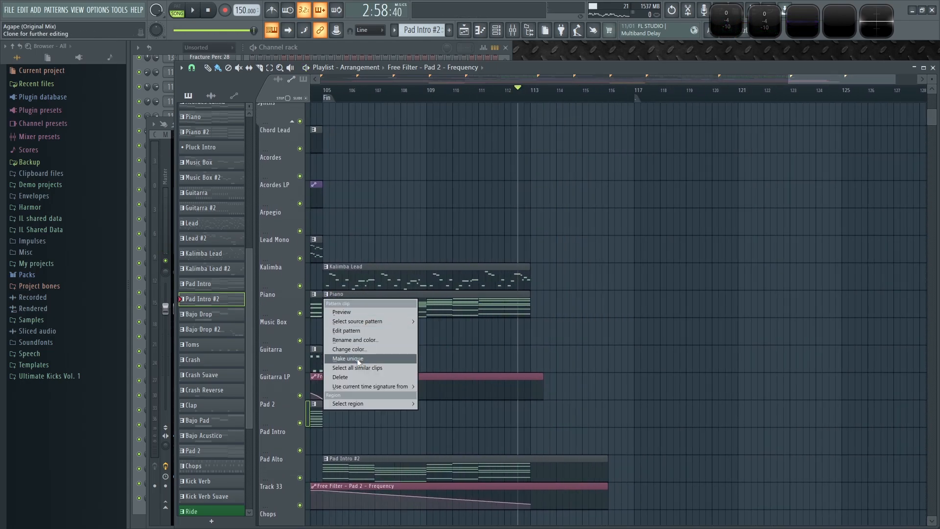
click(359, 360)
double_click(505, 308)
- Lengthen the final chord's notes to end at bar 12 and play the pattern
scroll(676, 294, up, 5)
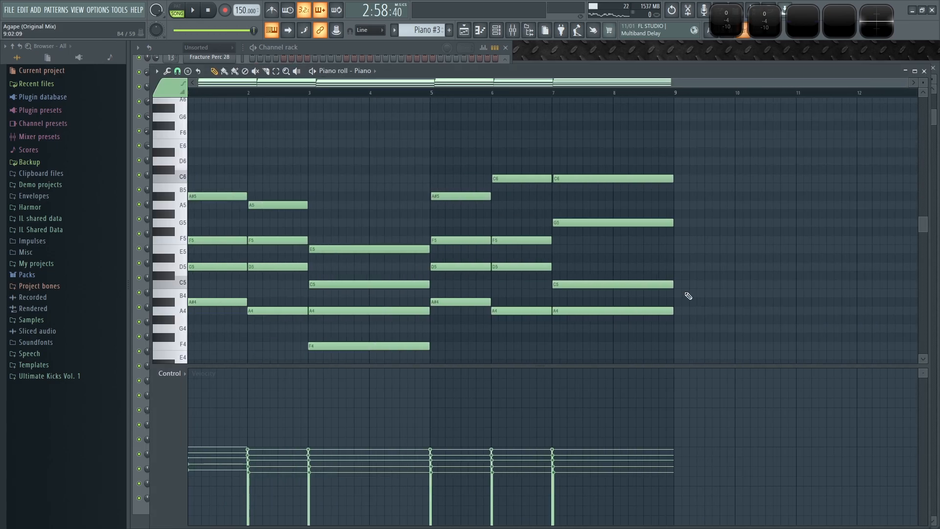
drag(638, 92, 688, 94)
drag(824, 173, 532, 191)
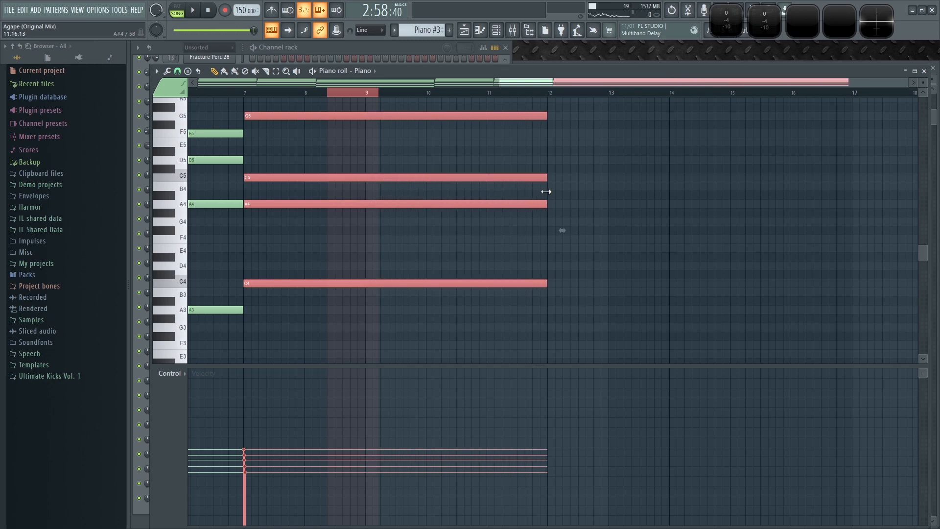
ctrl+click(602, 217)
key(space)
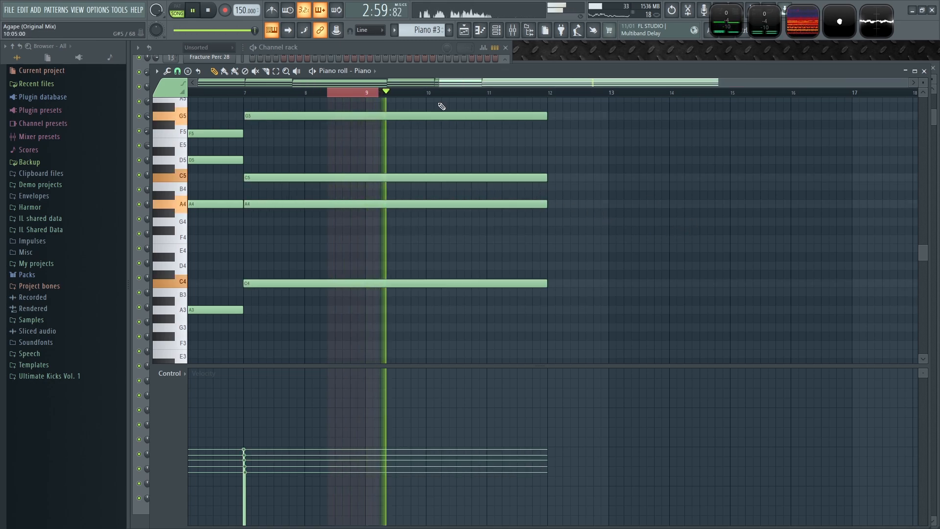
double_click(729, 94)
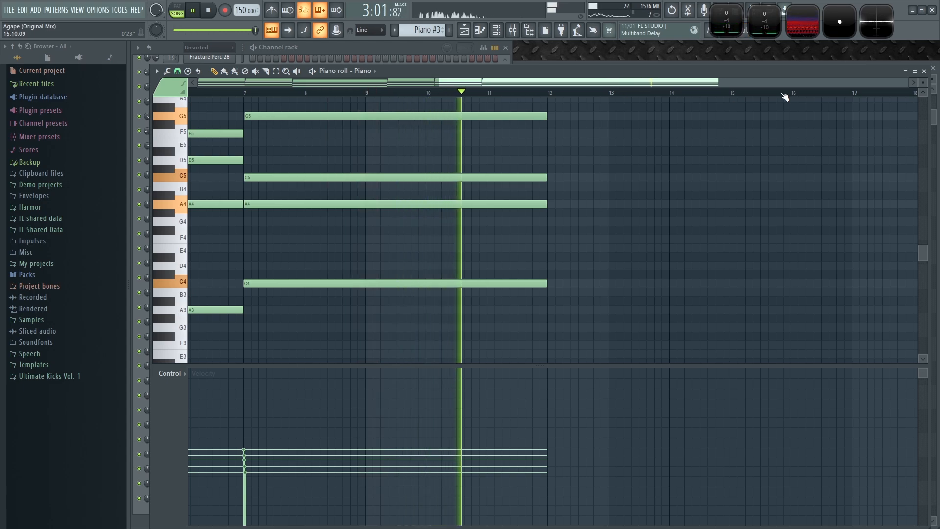
- Close the piano roll, select bars 111 to 117 on the playlist timeline and play the selection
click(924, 71)
right_click(729, 289)
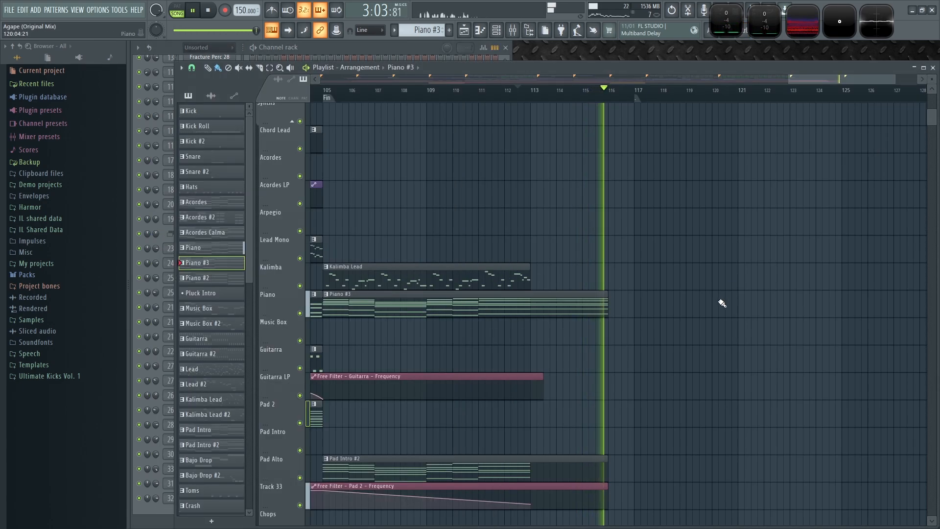
key(space)
scroll(713, 325, up, 3)
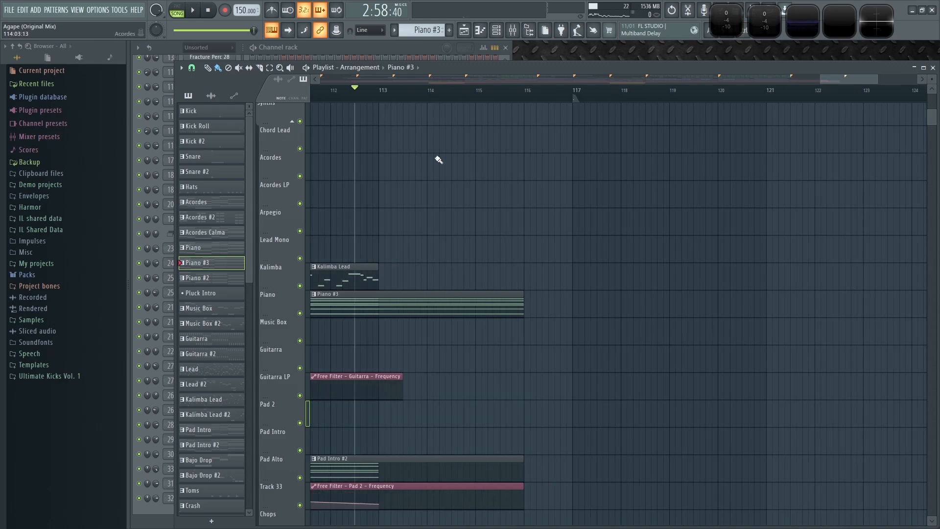
drag(429, 172, 514, 187)
drag(662, 95, 426, 98)
ctrl+click(471, 155)
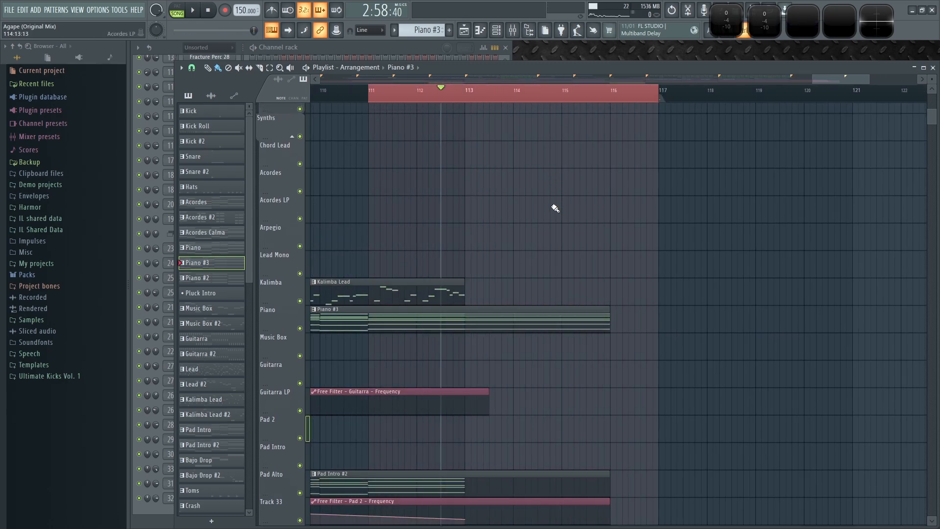
key(space)
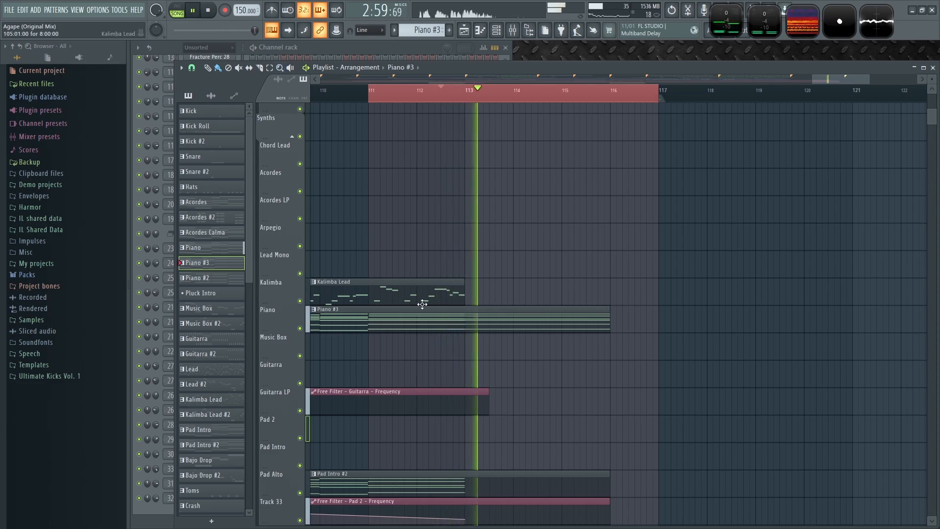
- Add a Fruity Balance effect to an empty slot on the Piano mixer track
key(F6)
key(space)
key(F9)
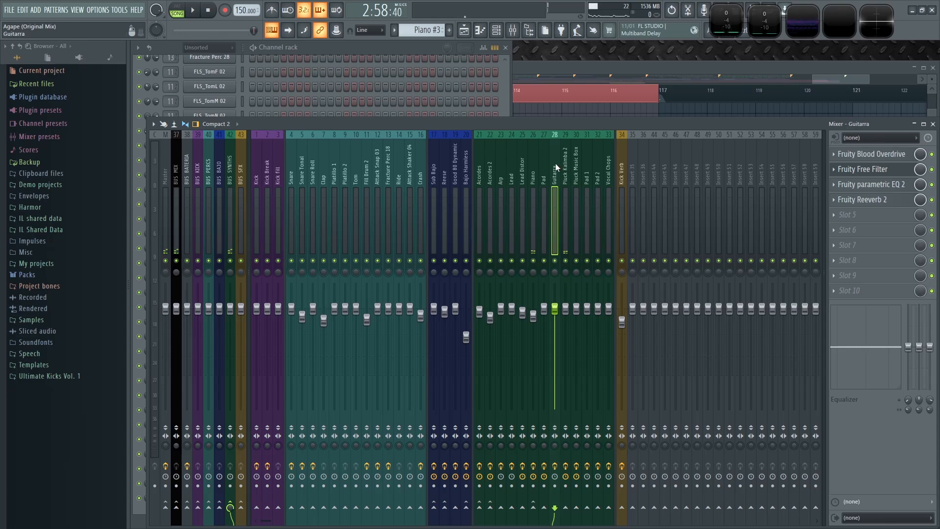
key(space)
click(533, 172)
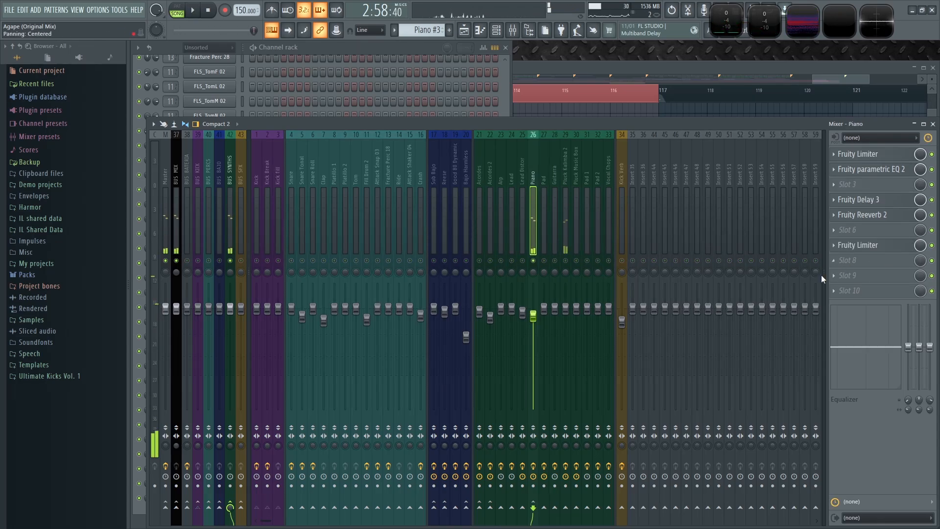
click(840, 277)
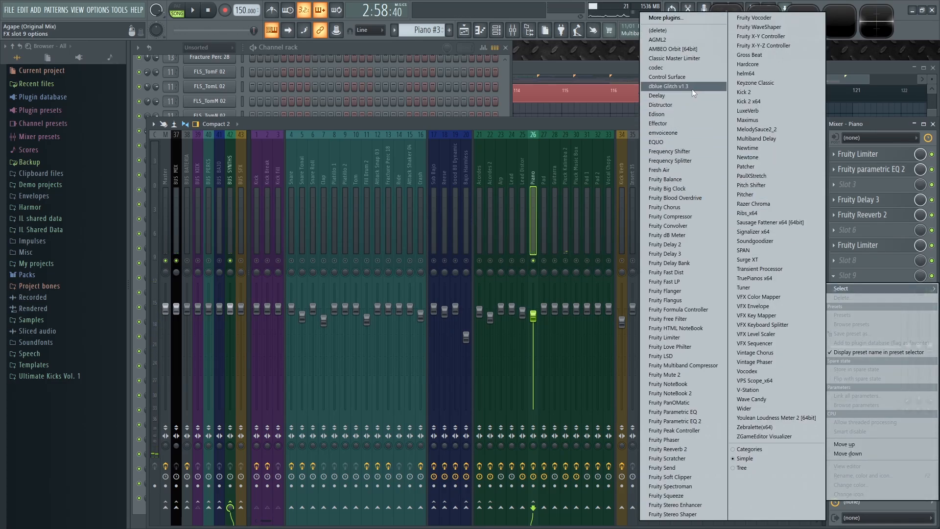
click(691, 177)
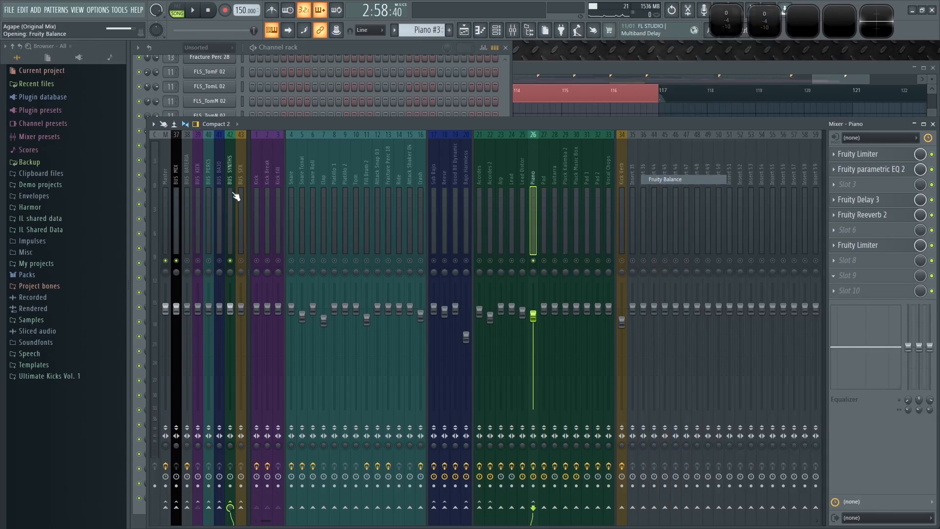
- Create an automation clip for Fruity Balance's volume and move it onto the Music Box track
right_click(294, 218)
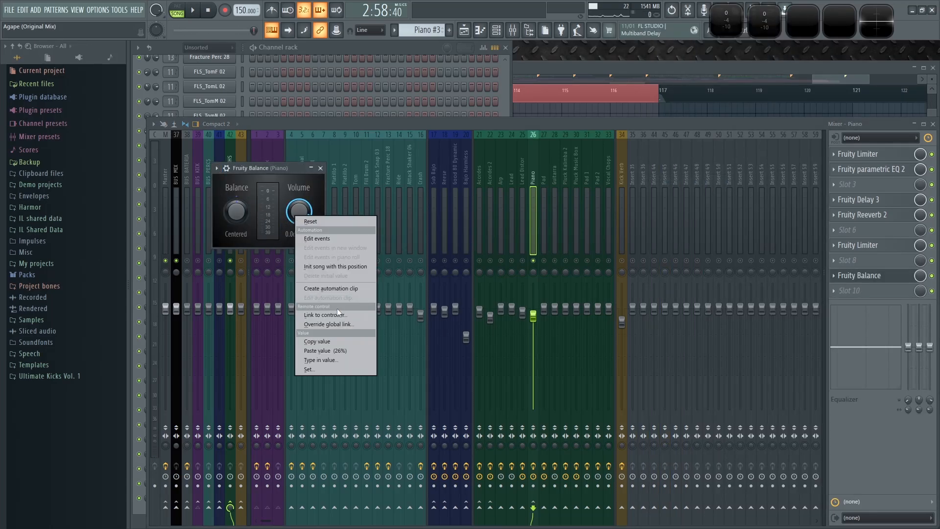
click(342, 287)
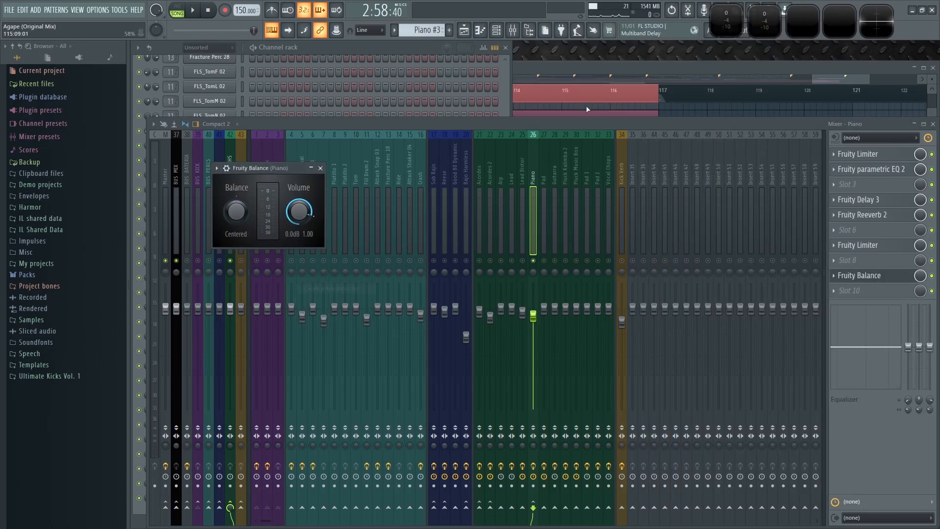
click(642, 73)
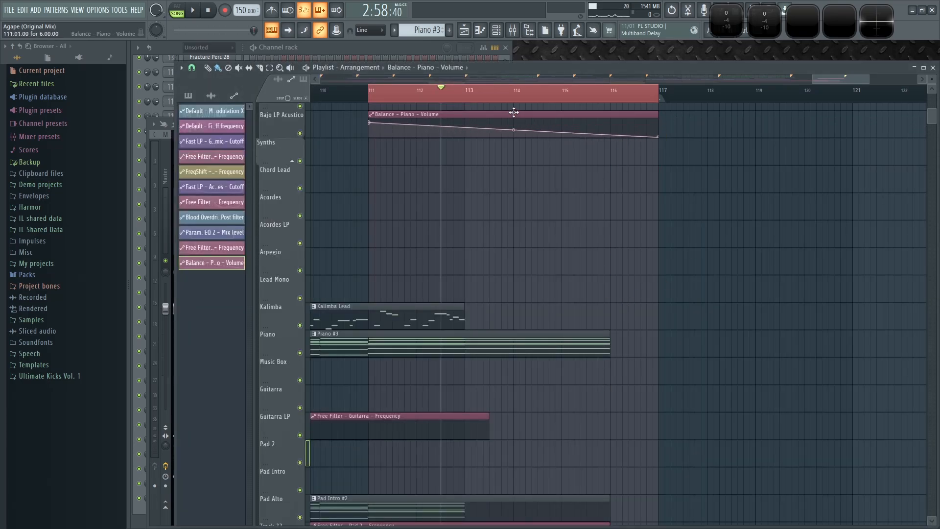
drag(513, 113, 501, 377)
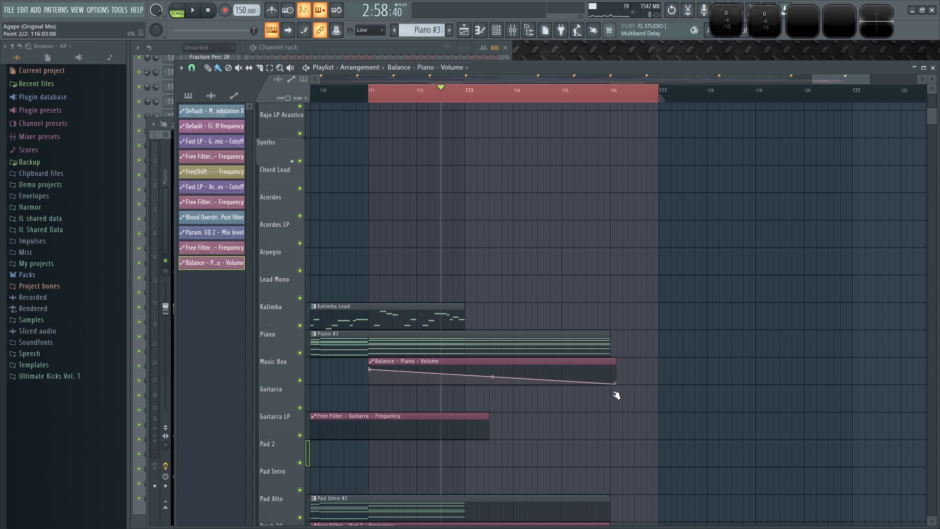
- Play the ending back from bar 111
click(363, 95)
key(space)
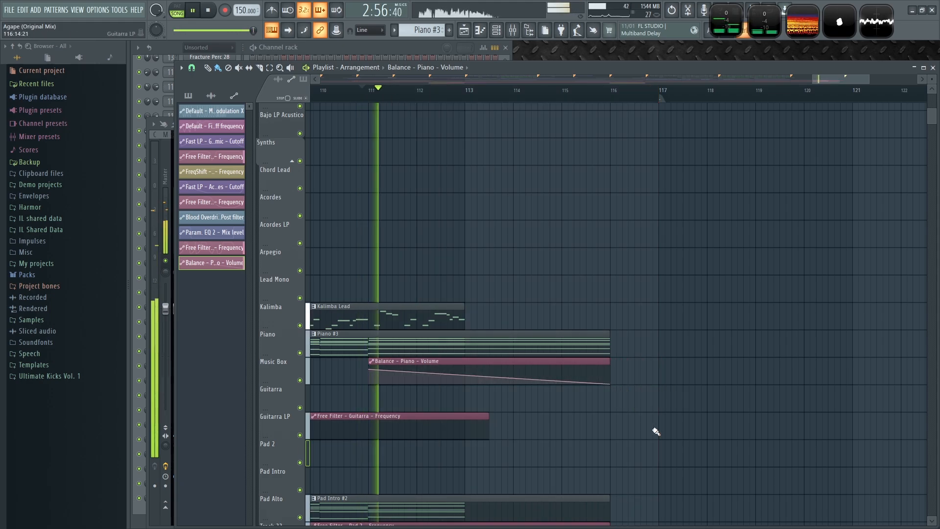
scroll(654, 431, down, 2)
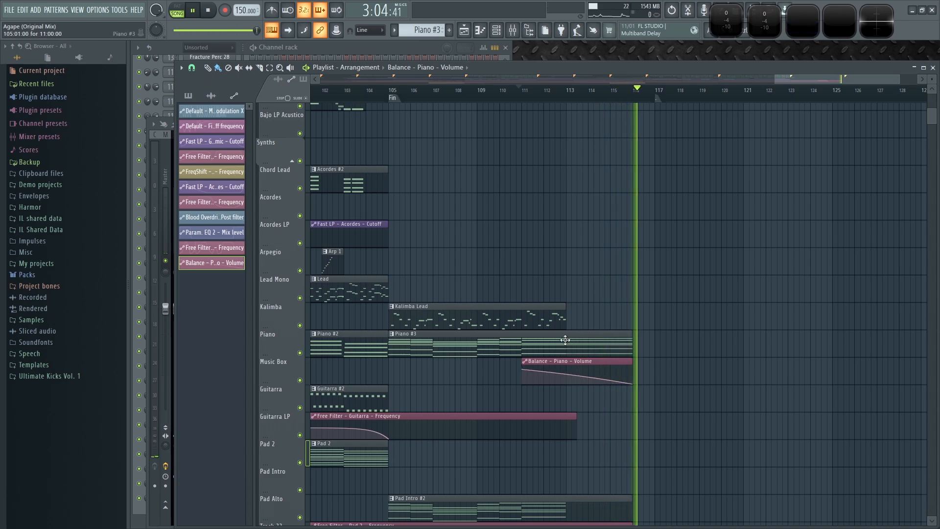
- Open the Stage Grand notes of the Piano #3 pattern and lengthen its final chord to end at bar 12
click(349, 44)
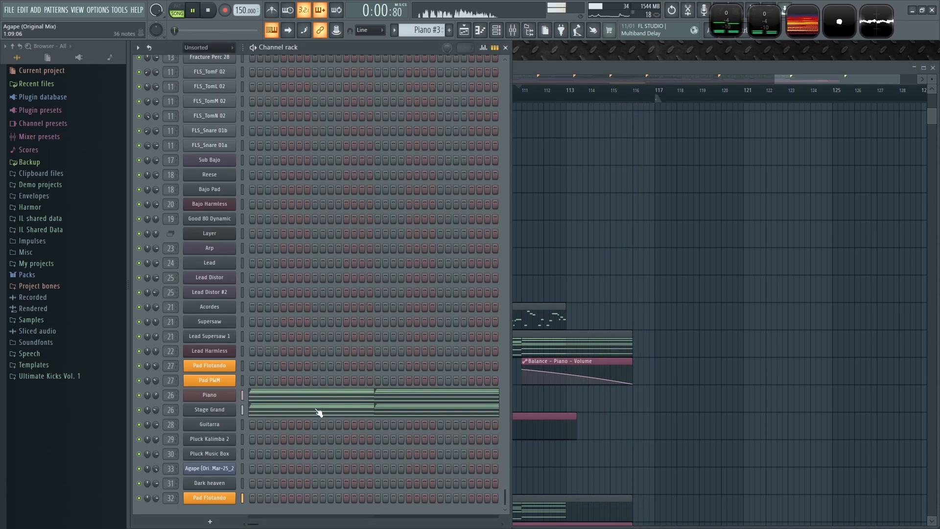
click(318, 413)
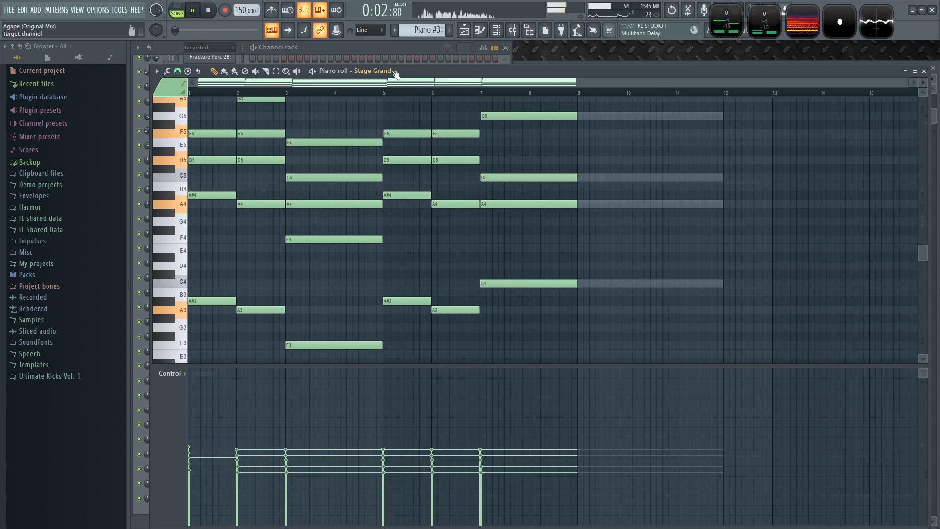
scroll(662, 237, up, 4)
scroll(688, 268, down, 5)
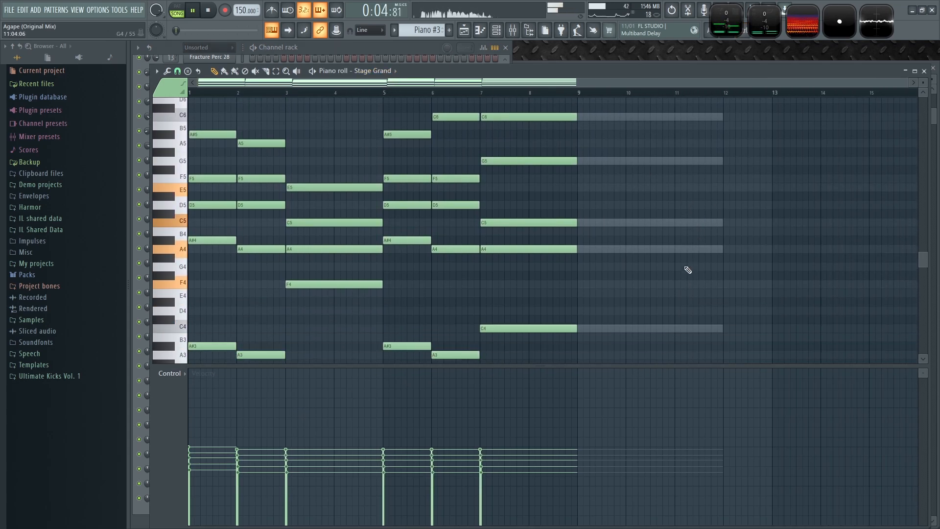
scroll(619, 289, up, 5)
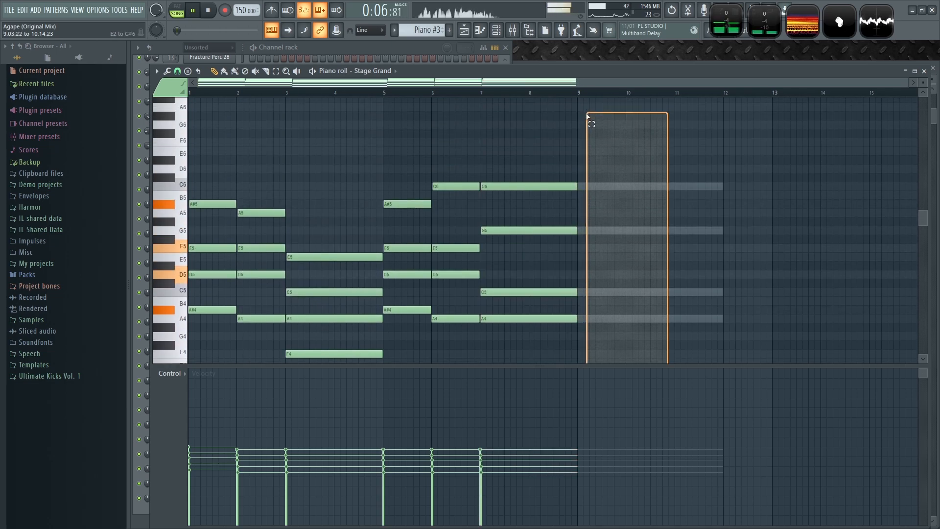
drag(573, 203, 690, 220)
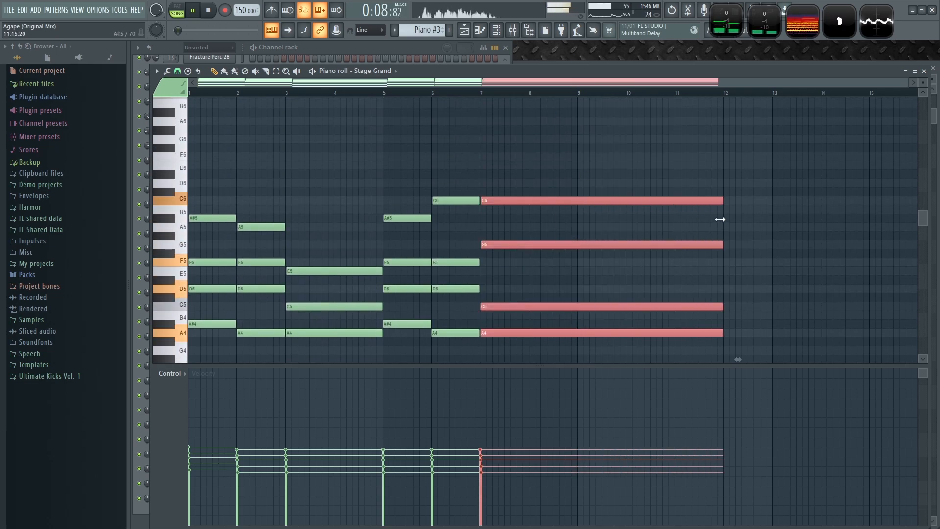
ctrl+click(787, 218)
click(924, 71)
- Play the ending from bar 111 and save the project
click(883, 69)
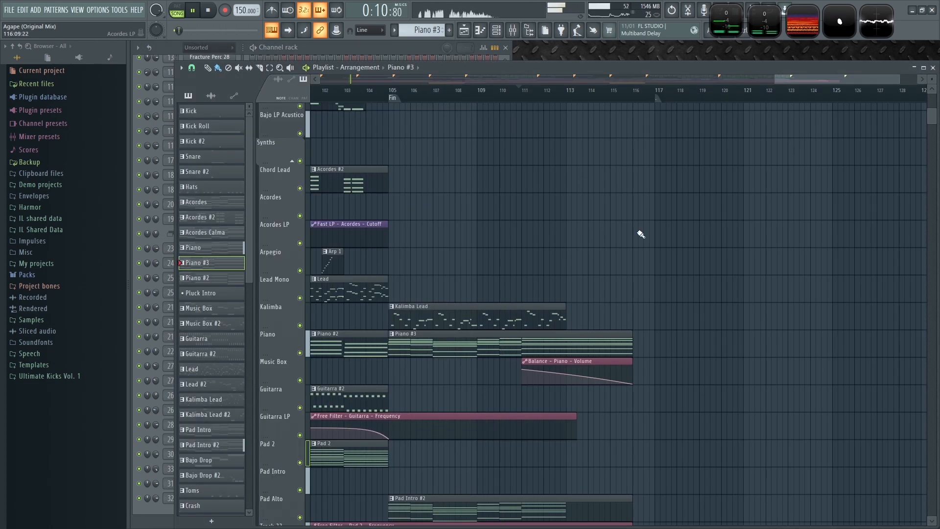
click(526, 100)
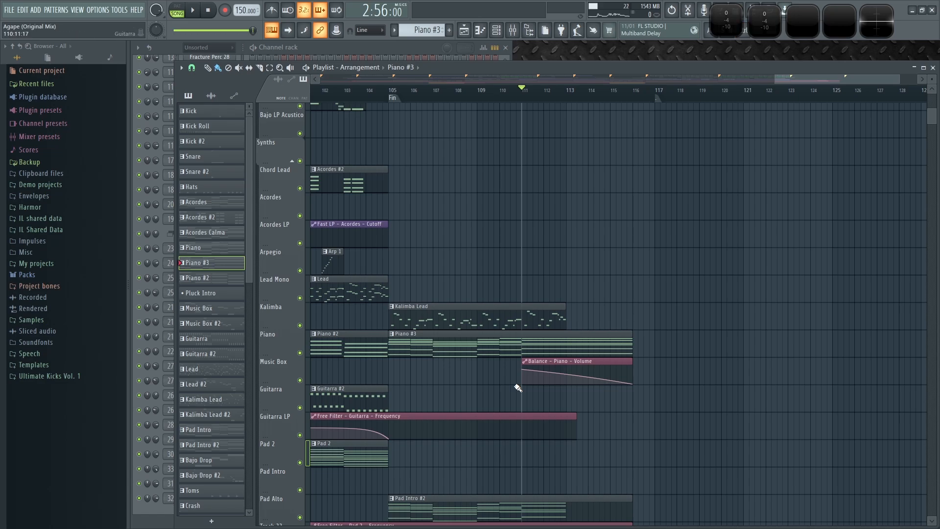
scroll(678, 260, down, 5)
key(ctrl+s)
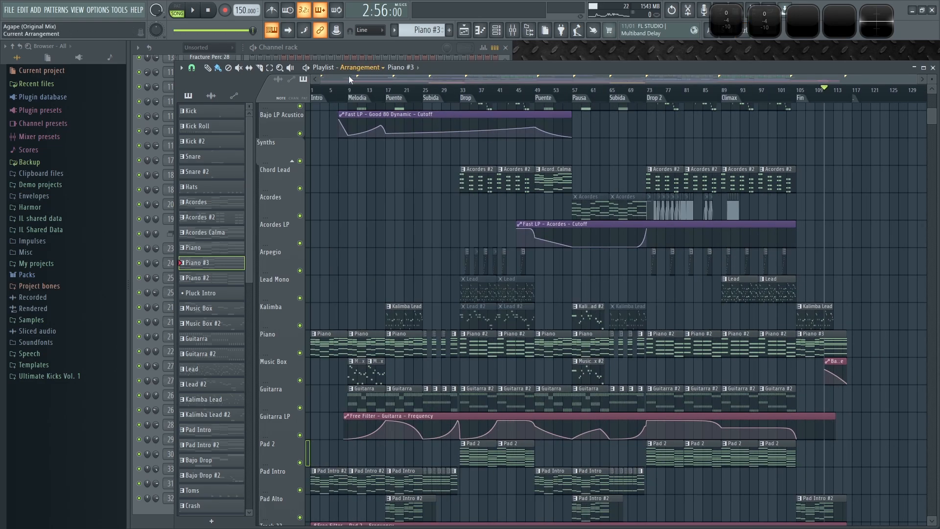
- Play the arrangement from the Drop section and review it
click(209, 10)
key(F9)
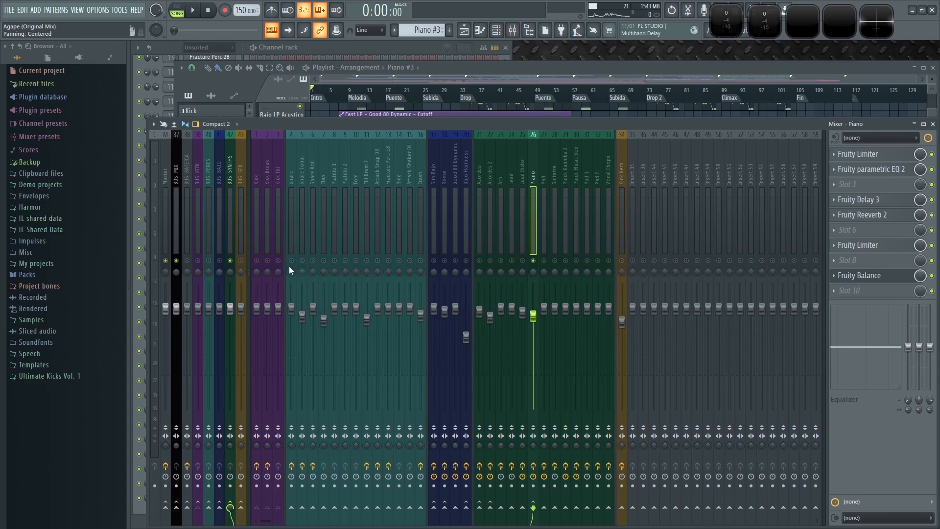
click(551, 68)
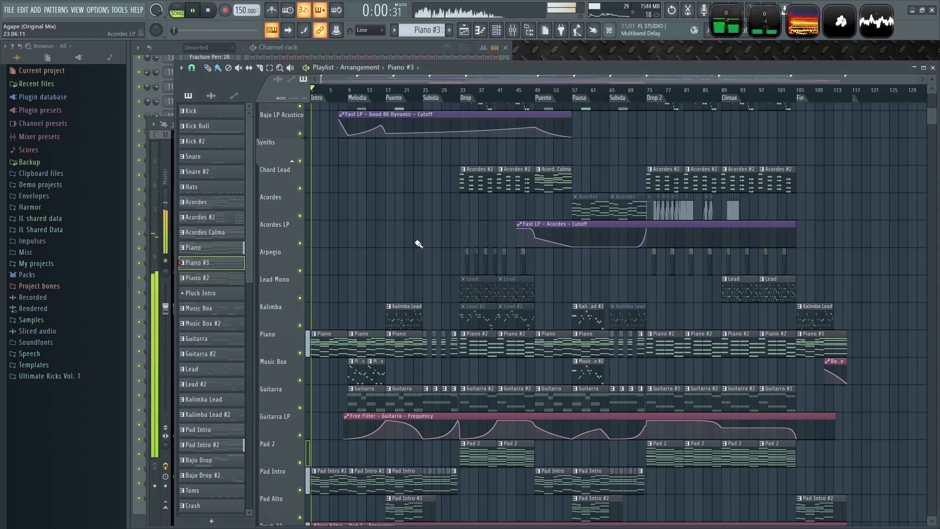
click(463, 93)
scroll(474, 218, up, 6)
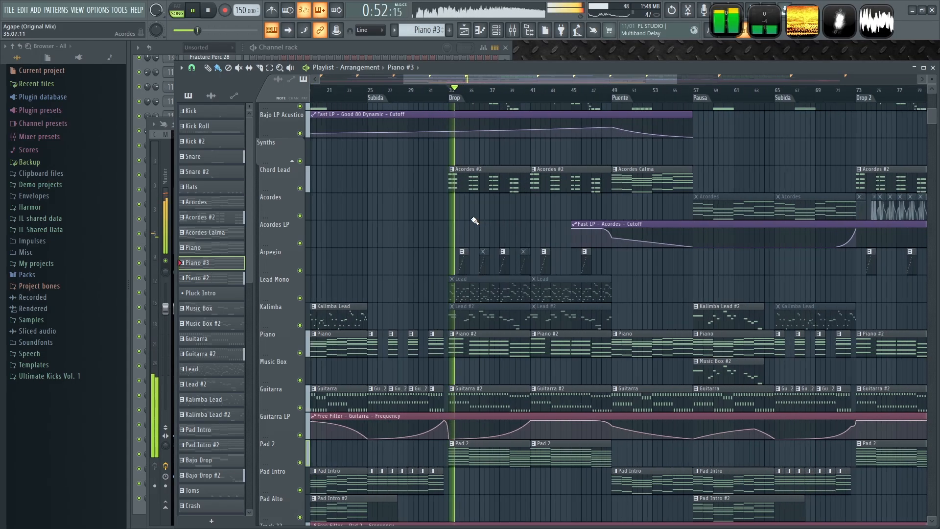
scroll(456, 216, down, 6)
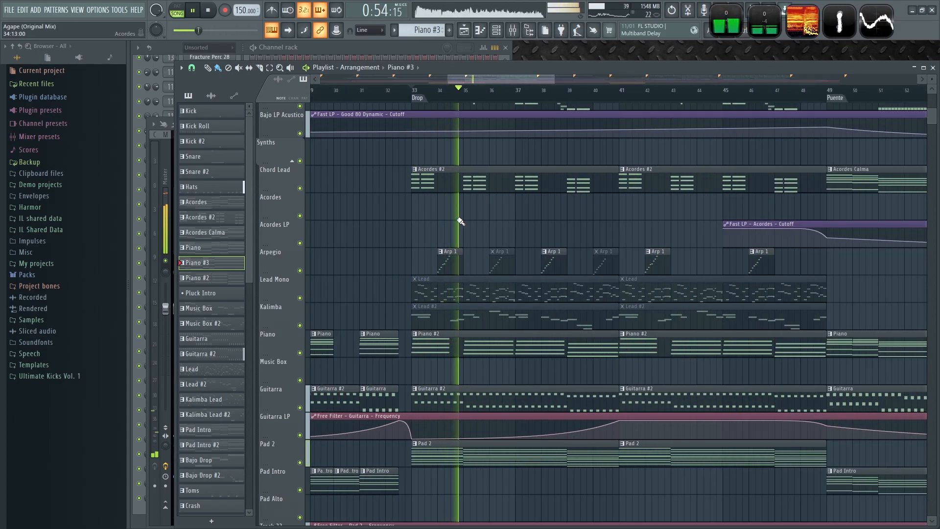
scroll(434, 245, up, 1)
scroll(420, 255, down, 3)
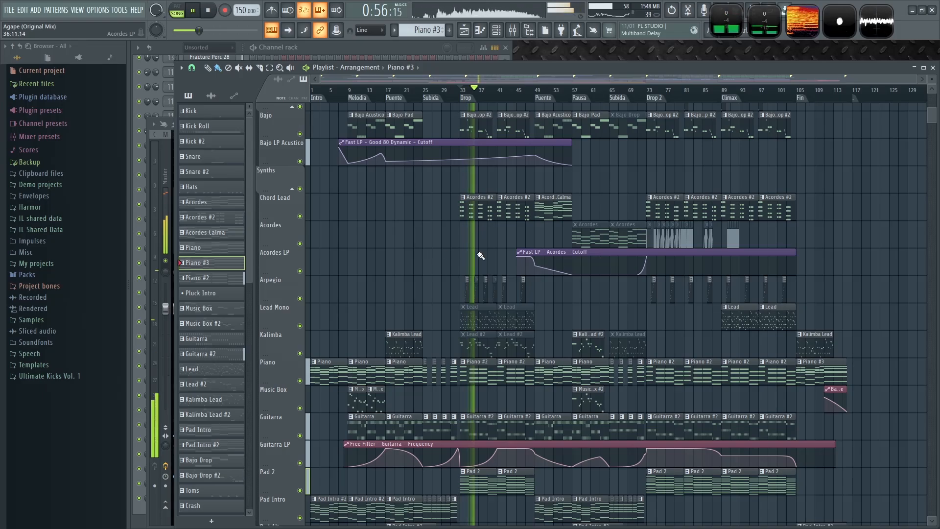
scroll(480, 255, up, 9)
key(space)
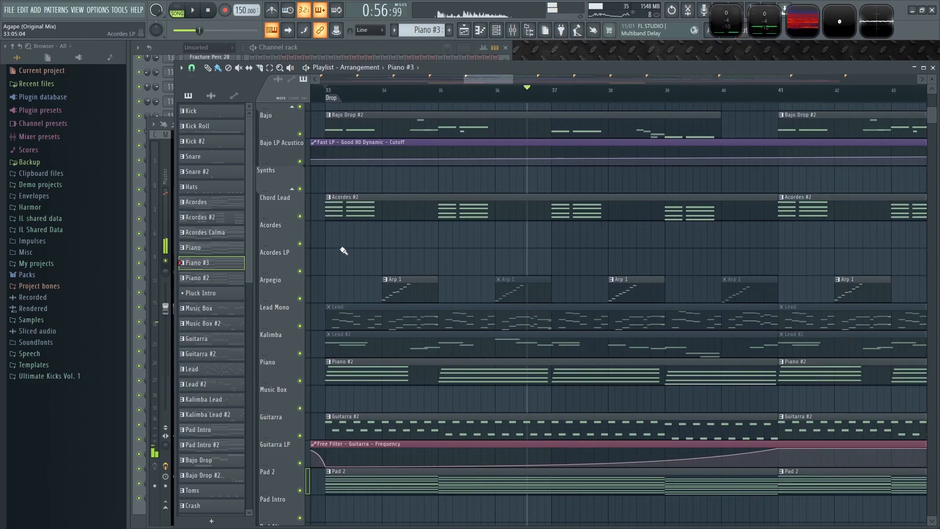
- Make the Acordes clip at the Drop unique and mute the Chord Lead clip above it
scroll(343, 251, up, 3)
click(387, 215)
click(381, 234)
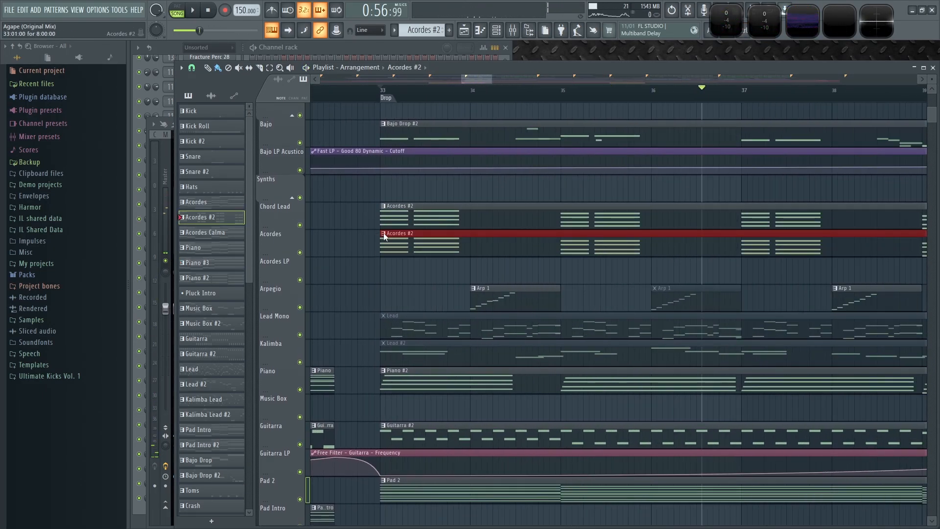
click(384, 233)
click(410, 297)
alt+right_click(464, 215)
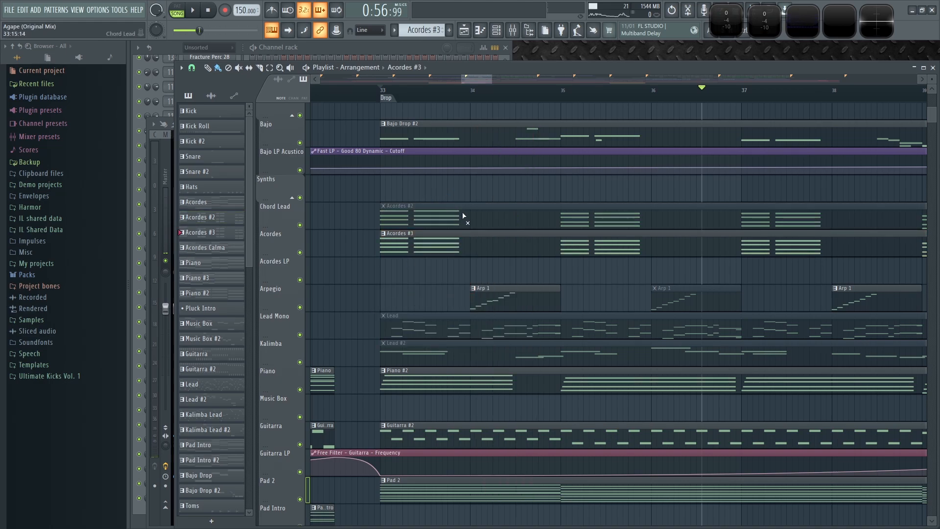
- Play back the Drop section
scroll(589, 195, down, 3)
scroll(549, 195, down, 3)
key(space)
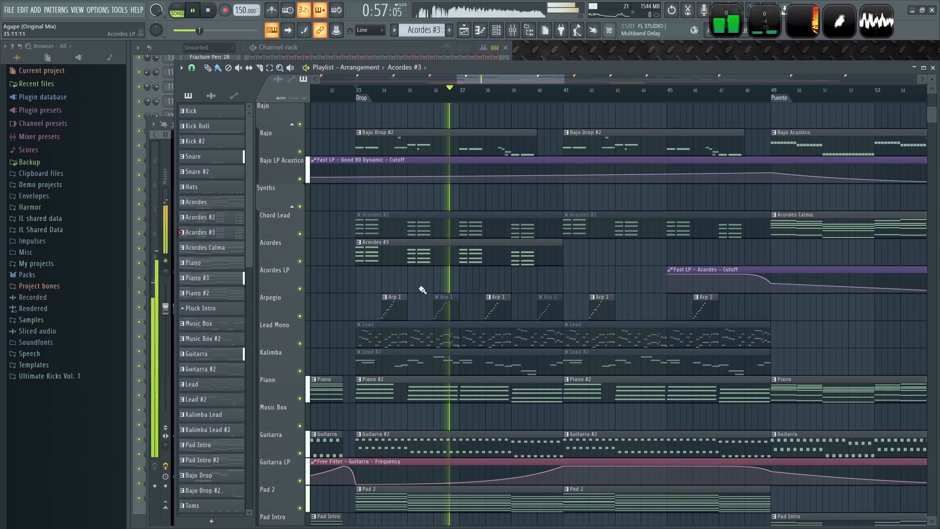
key(space)
scroll(411, 274, up, 4)
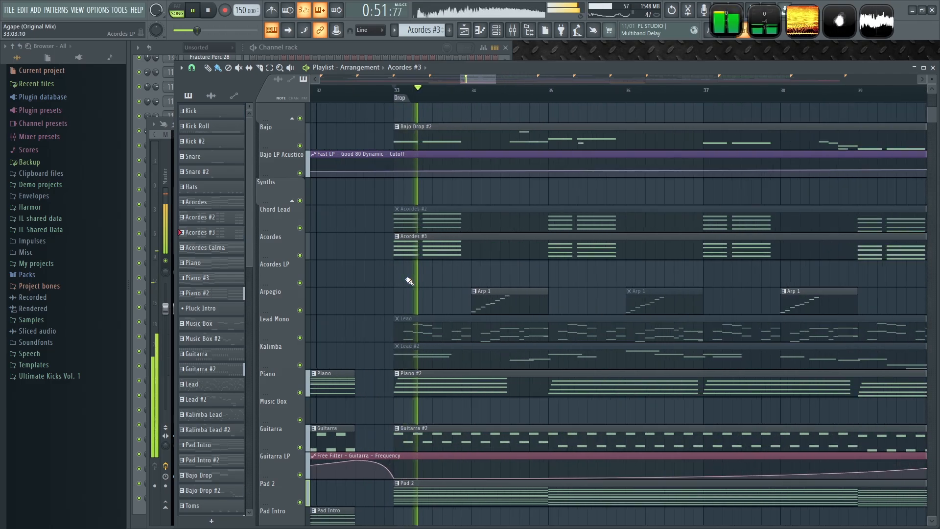
- Open the Acordes #3 pattern in the piano roll and examine its chords
double_click(411, 247)
scroll(321, 193, up, 3)
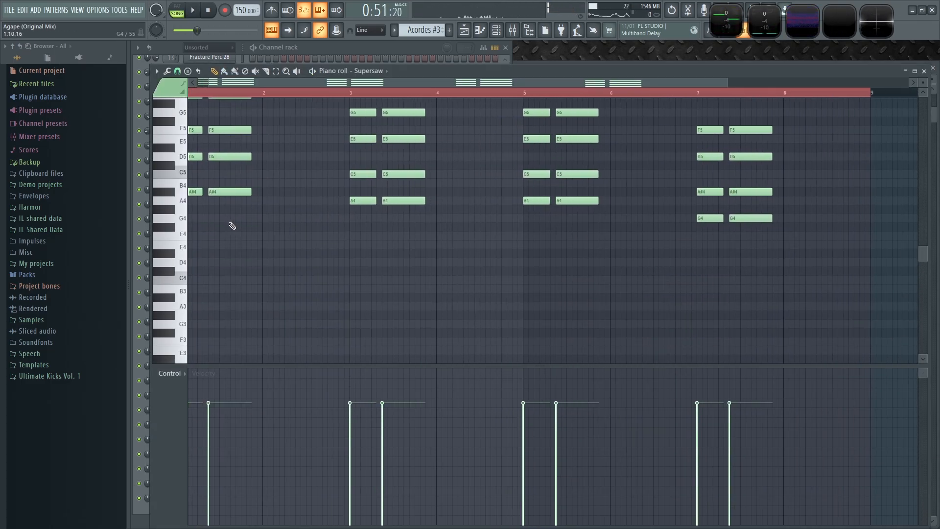
scroll(232, 226, down, 2)
scroll(232, 226, up, 6)
scroll(207, 166, up, 3)
scroll(207, 166, down, 5)
scroll(239, 82, up, 3)
drag(240, 83, 232, 82)
scroll(340, 101, up, 4)
- Mute the Lead Supersaw 1 and Lead Harmless channels of the pattern and play it
click(354, 51)
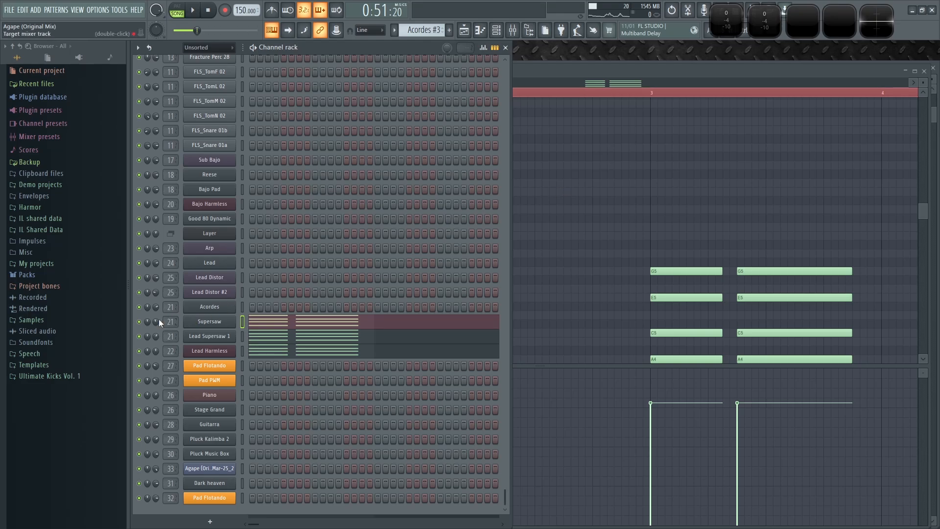
click(138, 336)
click(138, 351)
key(space)
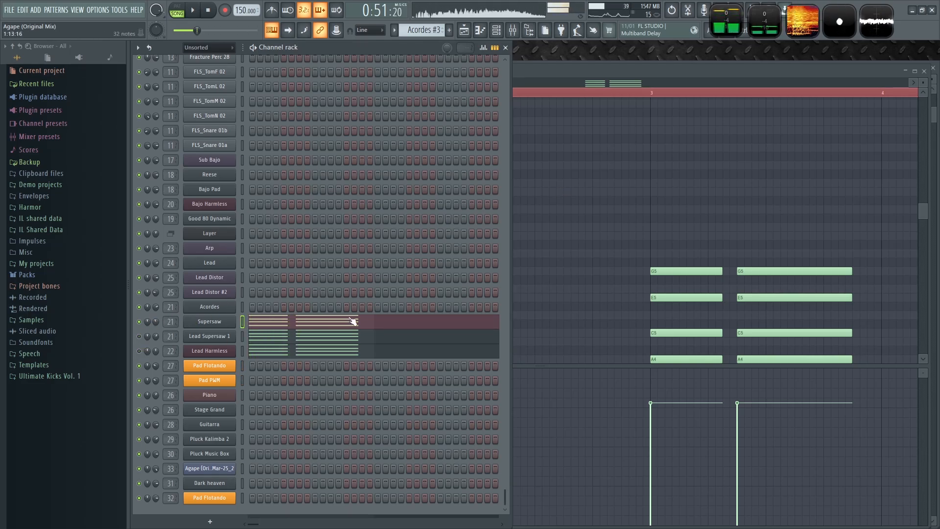
- Open the Supersaw notes in the piano roll and add a longer copy of the second A5–F5–D5–A#4 chord right after it
click(353, 321)
scroll(349, 253, down, 1)
key(space)
drag(417, 319, 274, 133)
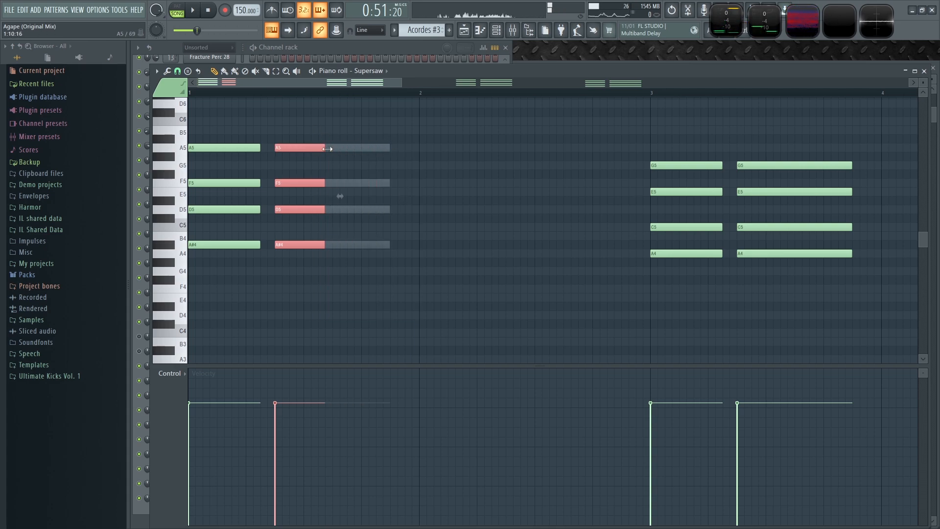
key(space)
drag(343, 147, 478, 155)
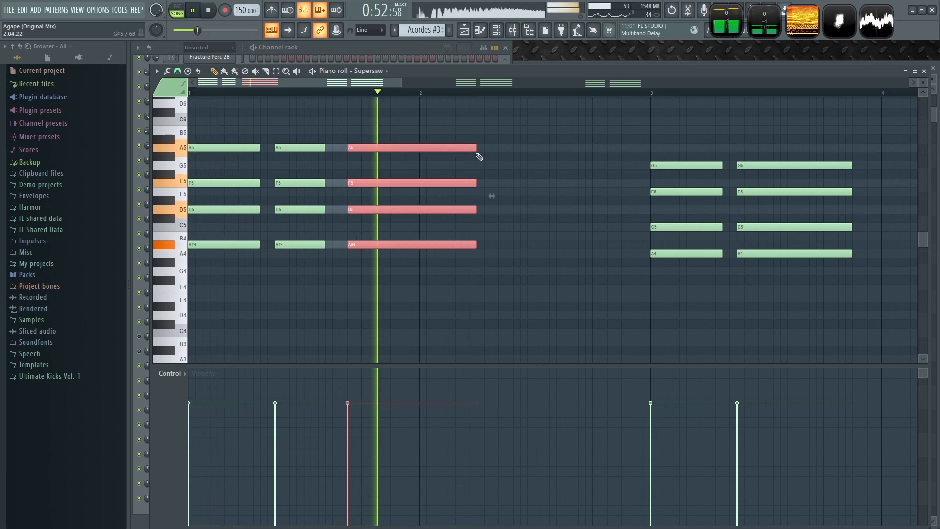
- Unmute the Lead Supersaw 1 channel and paste the copied Supersaw chords into its pattern
click(387, 54)
key(space)
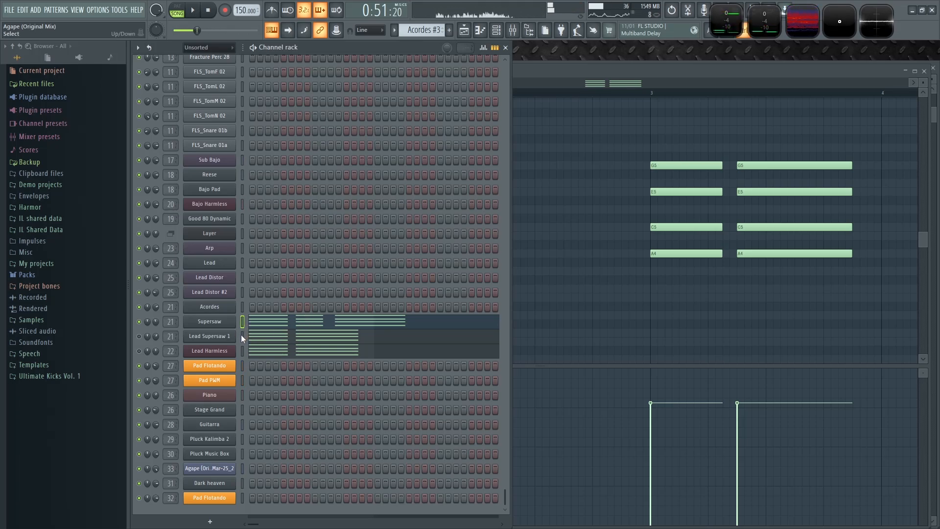
click(139, 336)
click(242, 336)
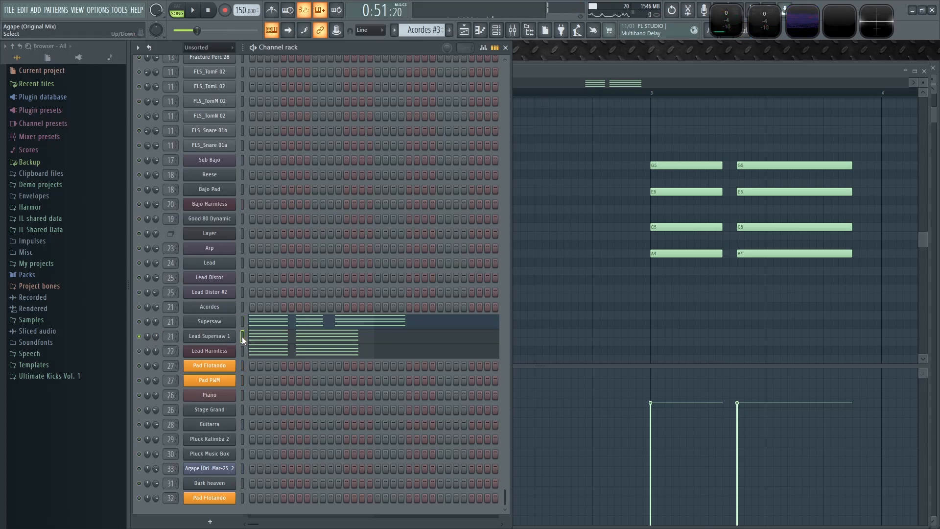
key(space)
key(ctrl+v)
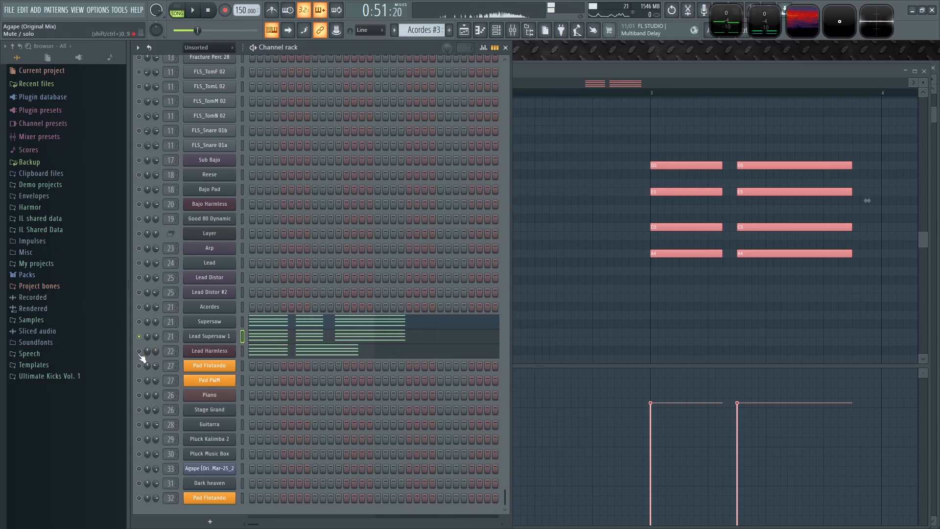
- Paste the same Supersaw chords into the Lead Harmless channel's pattern and play it
key(space)
key(space)
click(242, 352)
key(ctrl+v)
key(space)
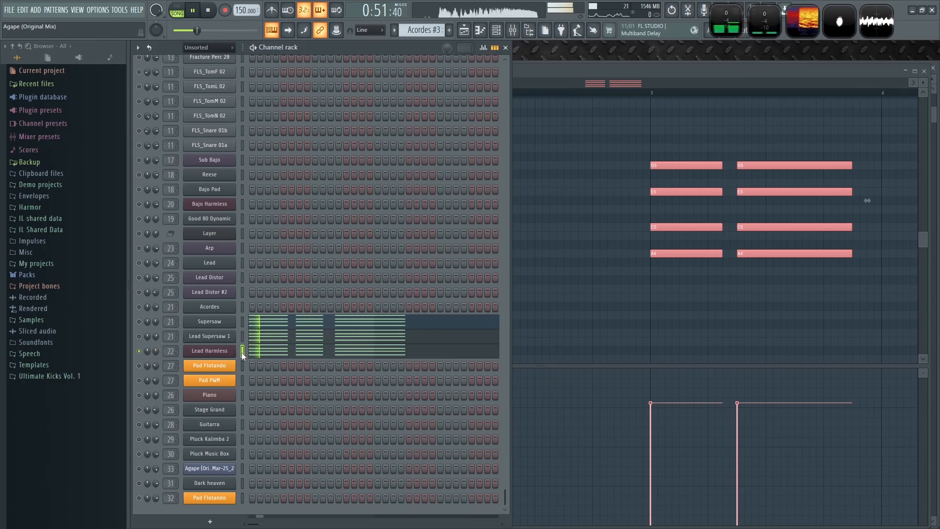
- Solo the Lead Harmless channel, then the Supersaw channel, and play the pattern to compare the layers
key(space)
right_click(139, 351)
key(space)
click(374, 321)
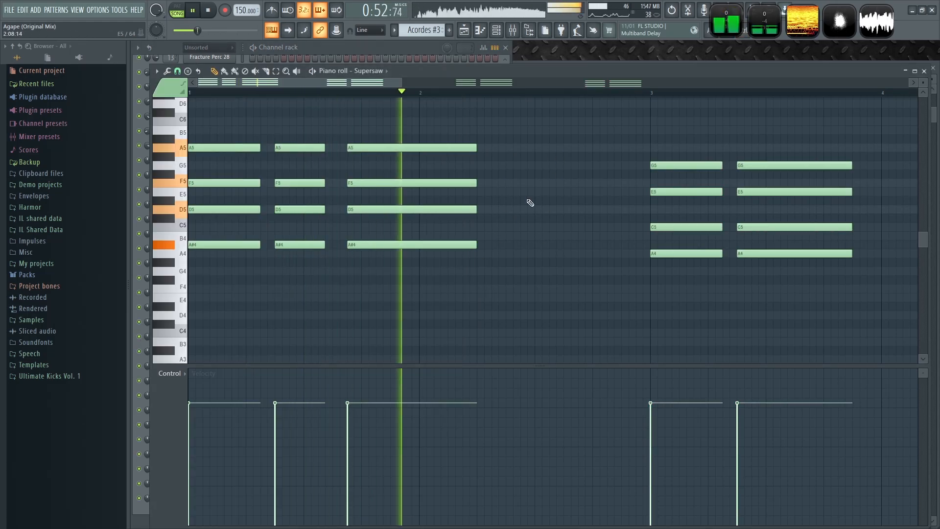
click(339, 49)
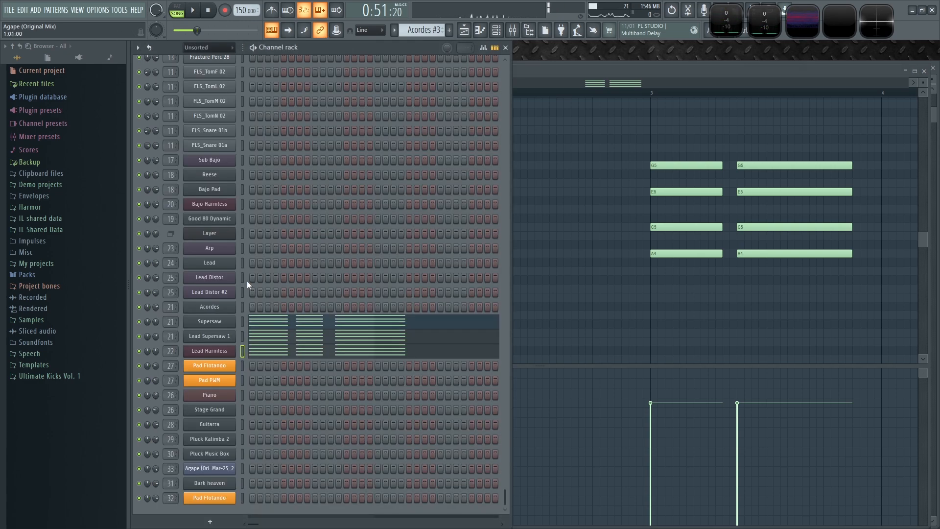
right_click(139, 322)
key(space)
- Adjust the position and length of the third chord in the first bar of the Supersaw piano roll
click(574, 200)
scroll(206, 162, up, 2)
key(space)
drag(442, 128, 494, 334)
key(space)
drag(463, 146, 477, 146)
drag(354, 129, 396, 248)
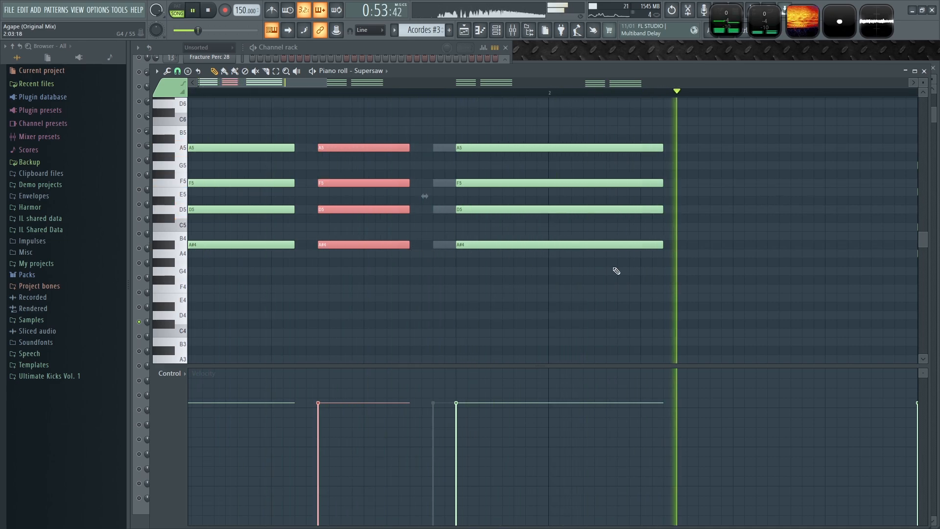
scroll(683, 271, down, 5)
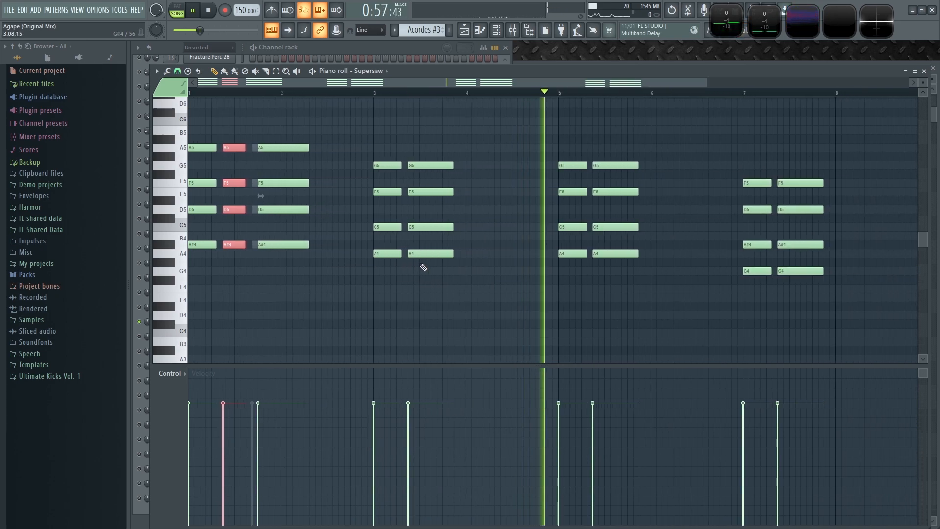
- Add a longer third G5–E5–C5–A4 chord after the chord pair starting at bar 5
scroll(676, 284, up, 5)
key(space)
drag(567, 169, 538, 275)
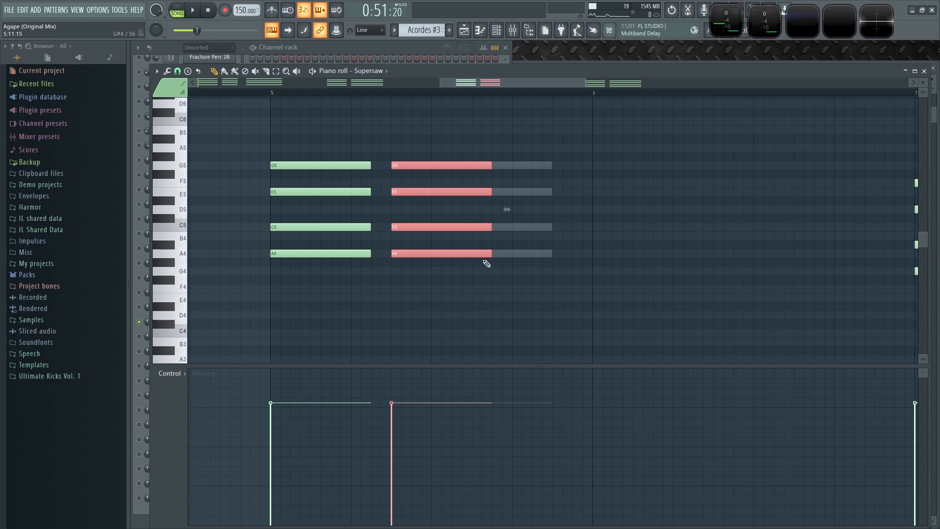
drag(429, 253, 549, 252)
key(space)
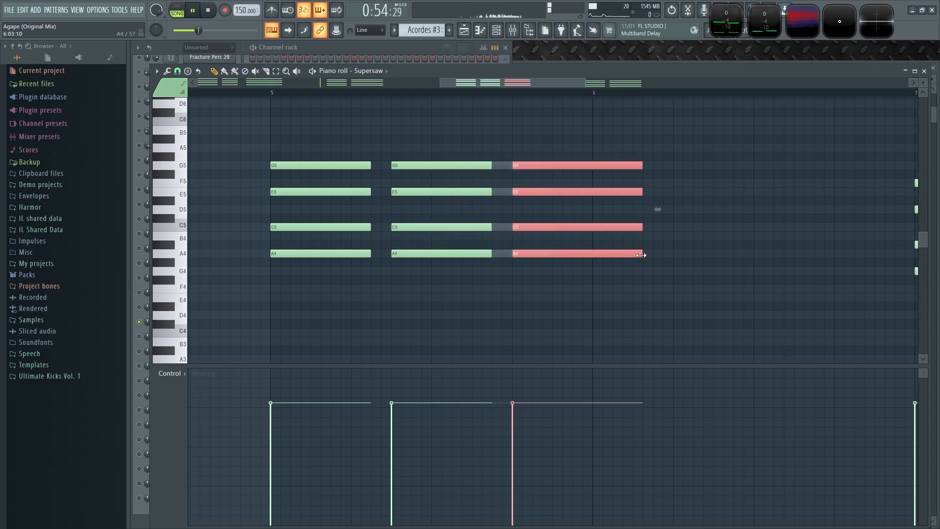
- Review the chord lengths across the Supersaw pattern while playing it back
scroll(749, 292, down, 4)
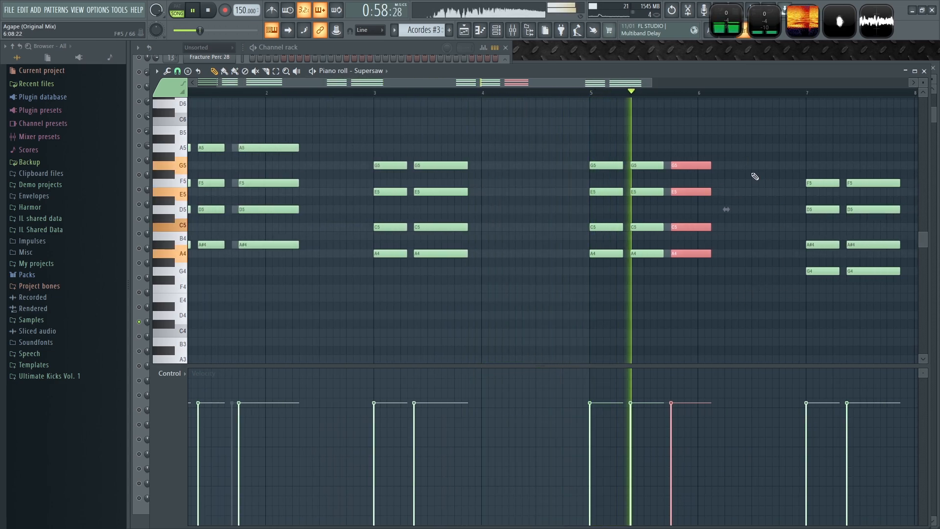
scroll(723, 178, up, 4)
scroll(723, 179, up, 1)
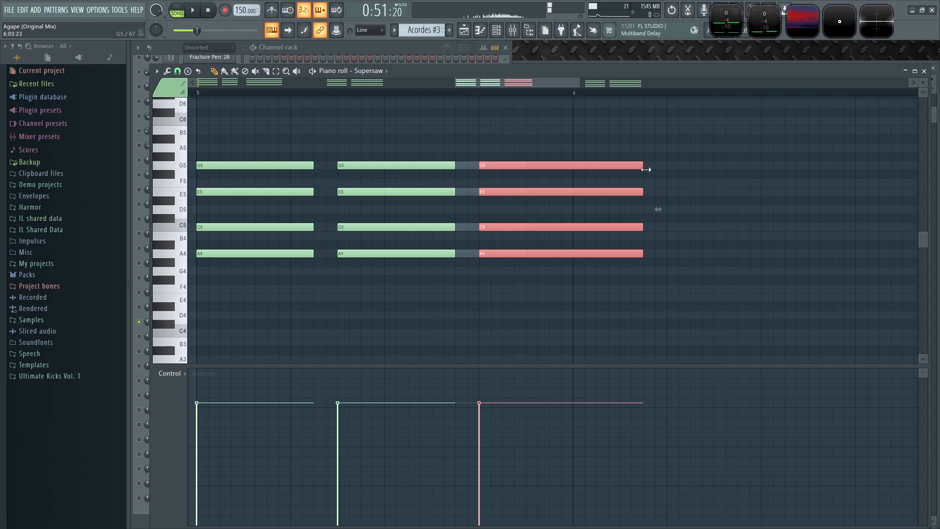
scroll(808, 237, down, 5)
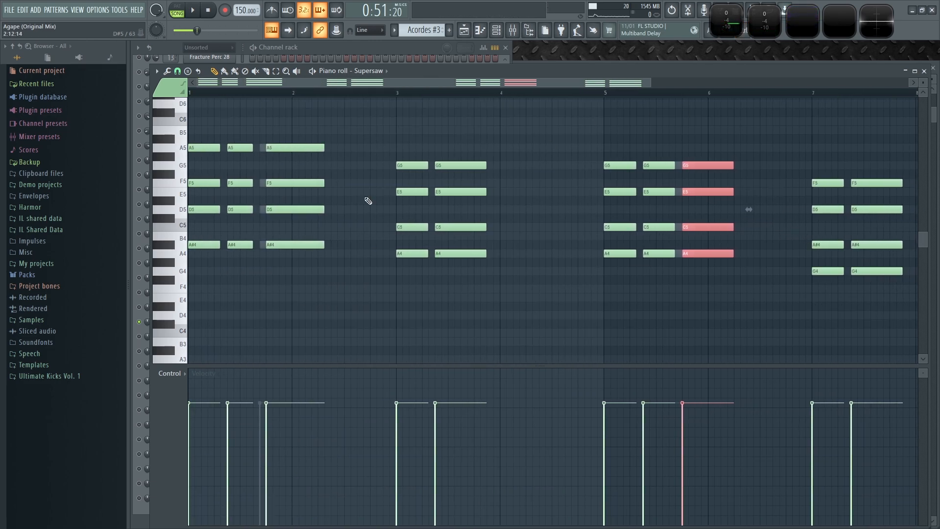
scroll(298, 249, up, 3)
drag(390, 319, 325, 127)
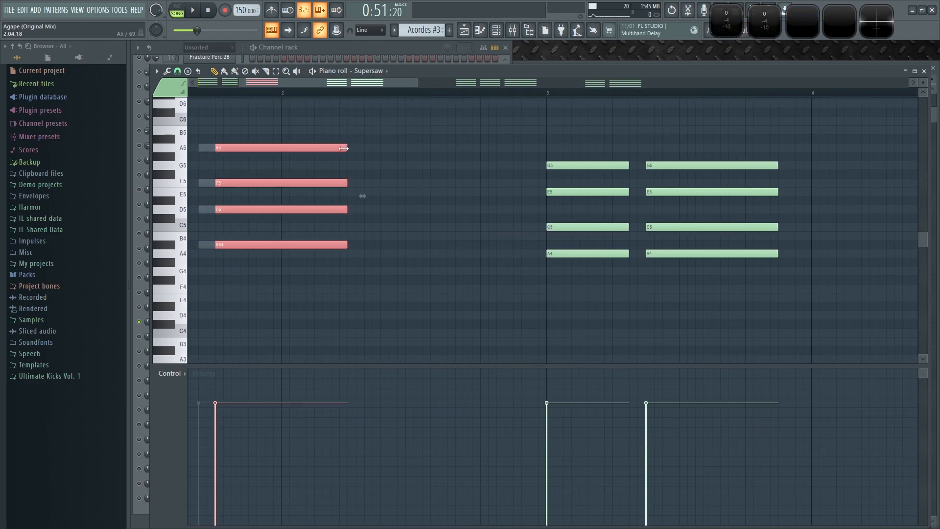
scroll(332, 293, down, 4)
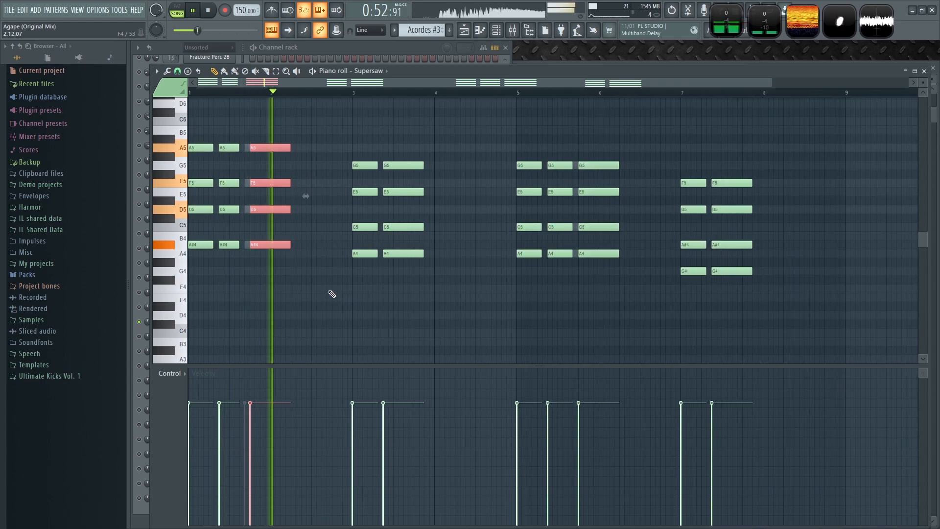
click(332, 294)
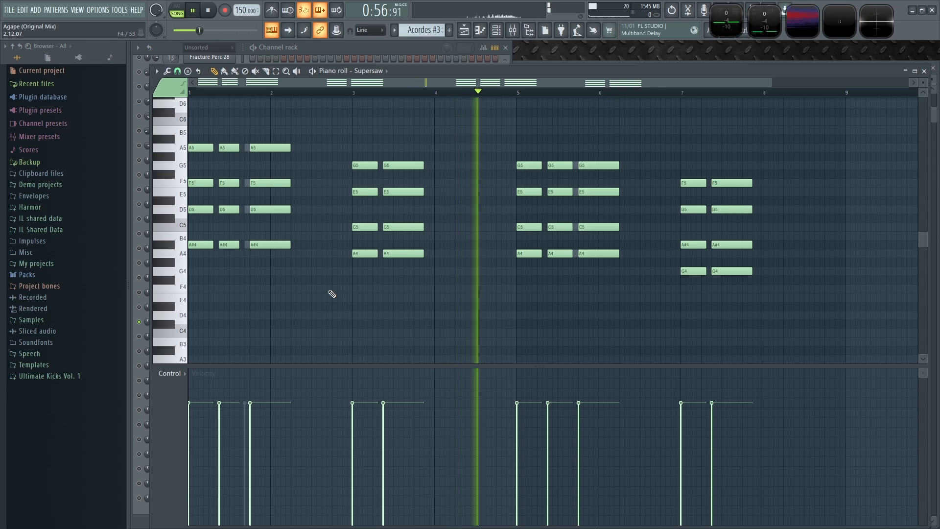
key(space)
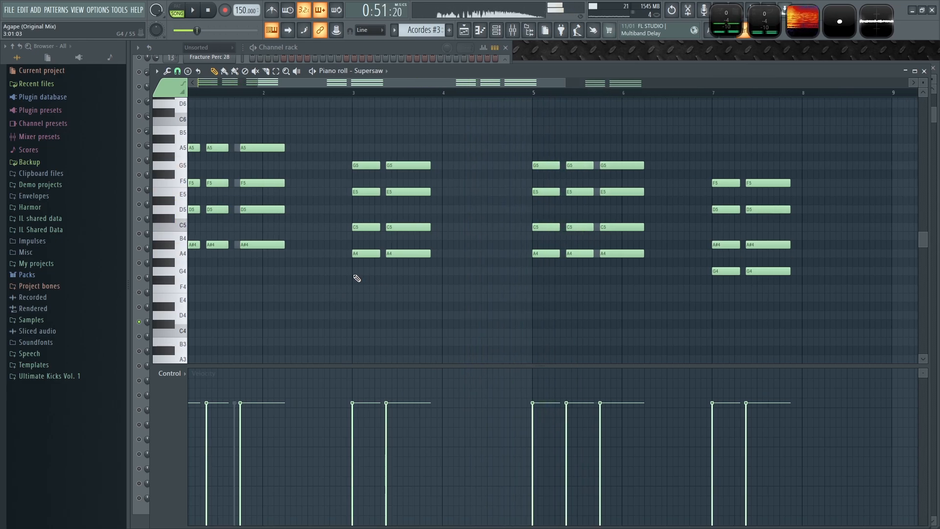
- Lengthen the second chords of bars 3 and 7 so each ends on the following bar line
scroll(357, 276, up, 3)
drag(559, 302, 510, 152)
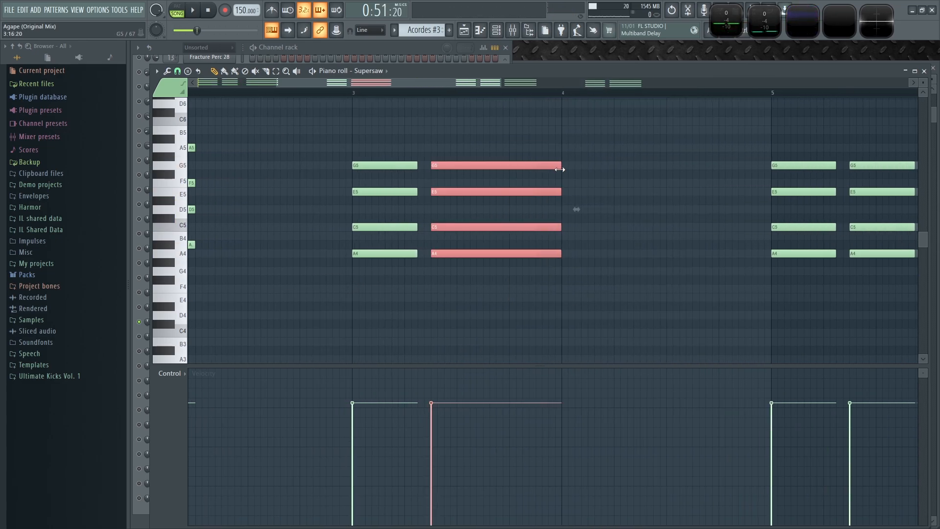
scroll(496, 271, down, 3)
drag(677, 326, 628, 170)
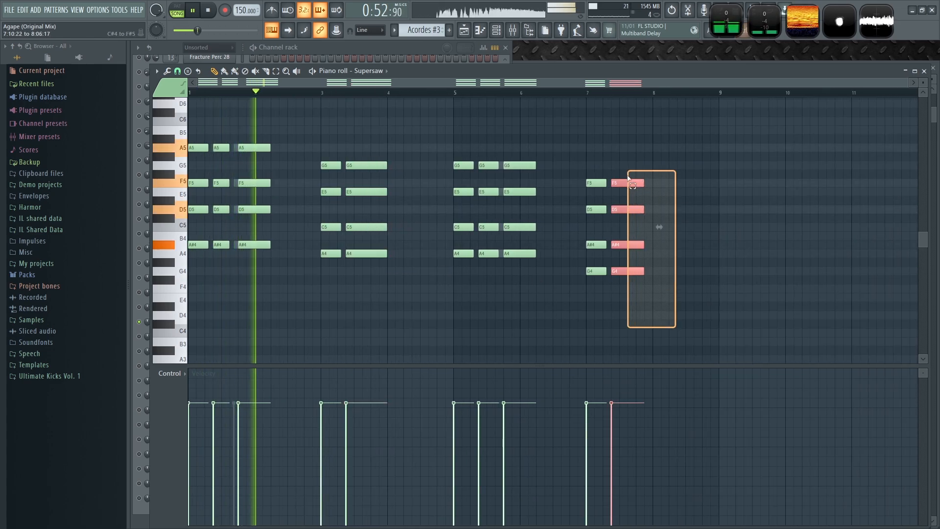
scroll(655, 184, up, 1)
scroll(655, 184, up, 3)
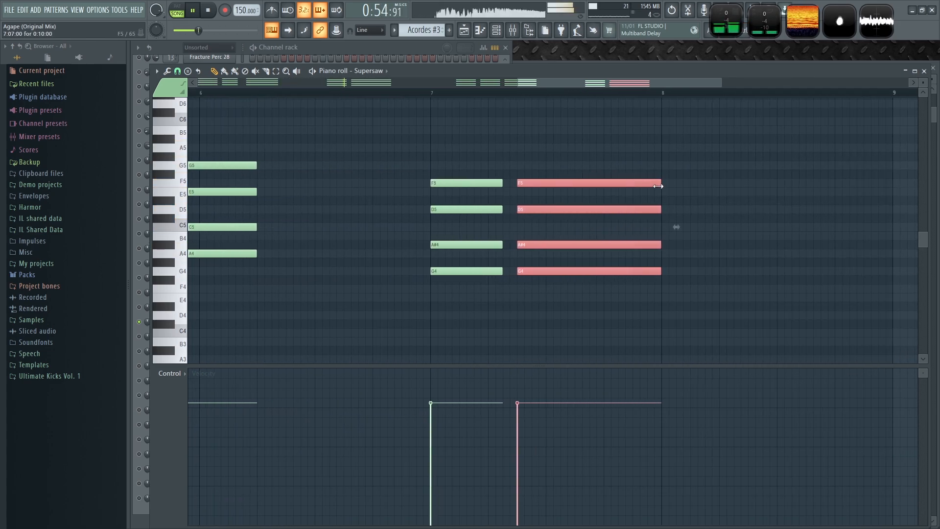
scroll(757, 307, down, 4)
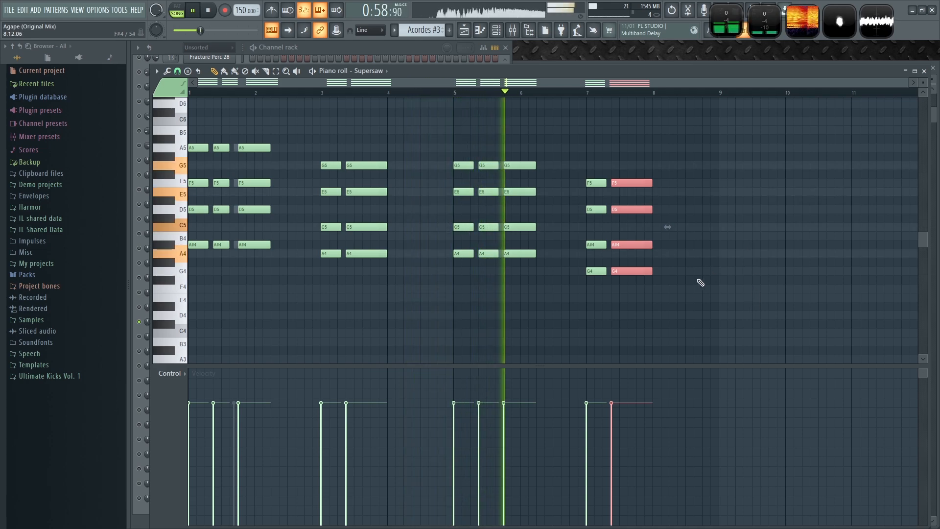
scroll(734, 313, up, 2)
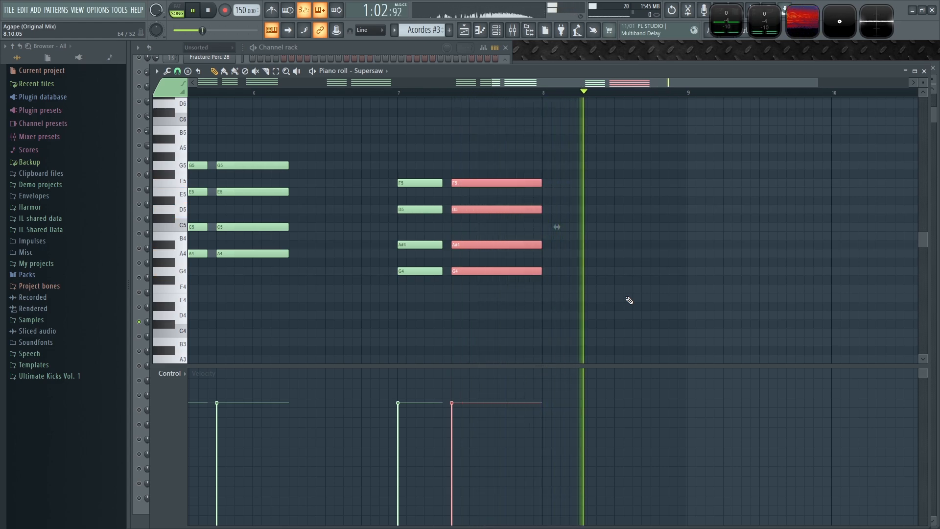
scroll(700, 262, down, 2)
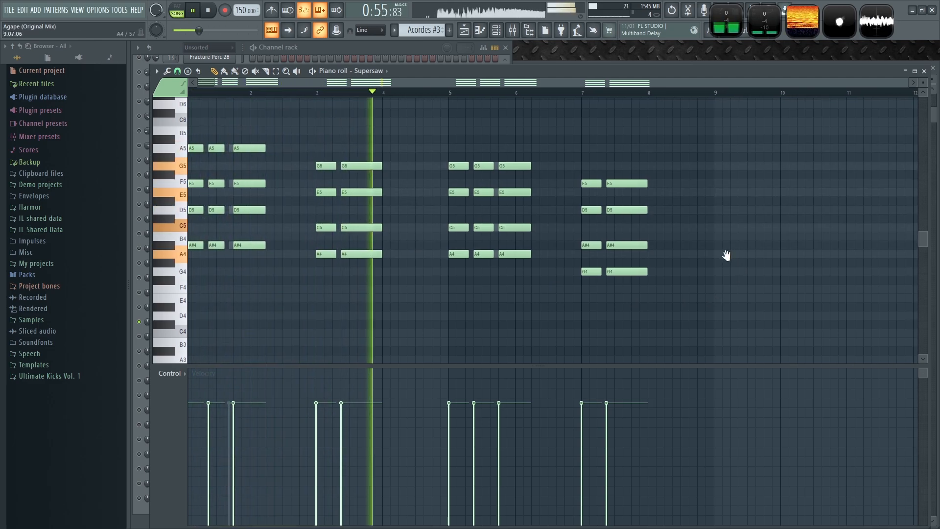
- Copy the F5–D5–A#4–G4 chord to the end of bar 8 and shorten it into a brief pickup chord
scroll(686, 260, right, 3)
drag(474, 304, 467, 180)
scroll(691, 231, up, 5)
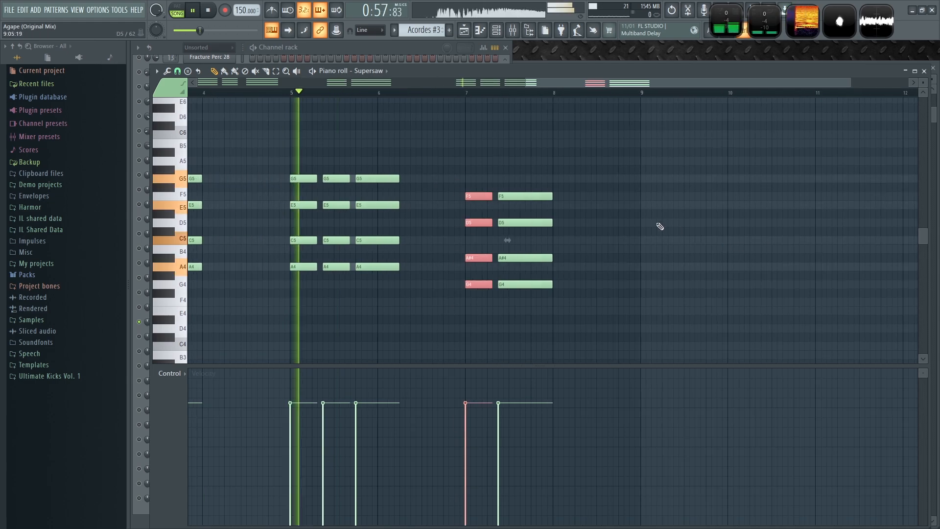
drag(338, 223, 610, 223)
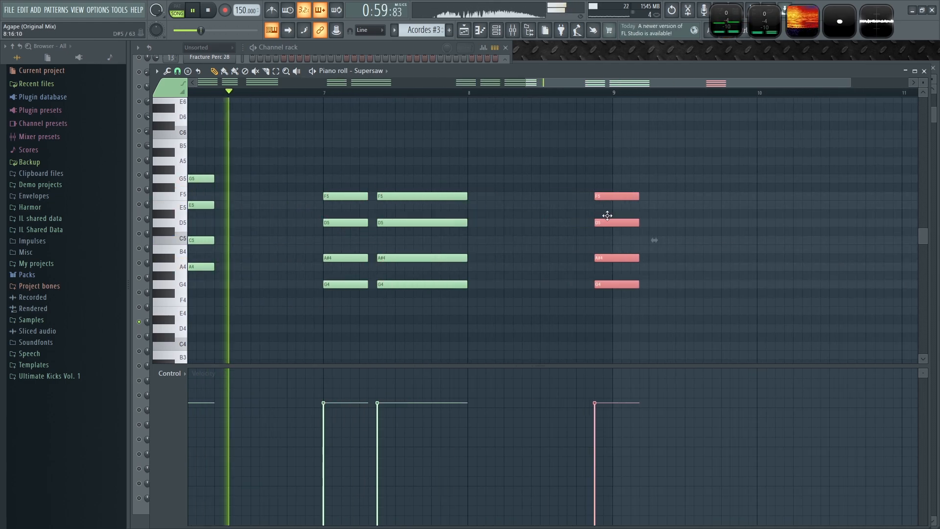
drag(637, 222, 612, 224)
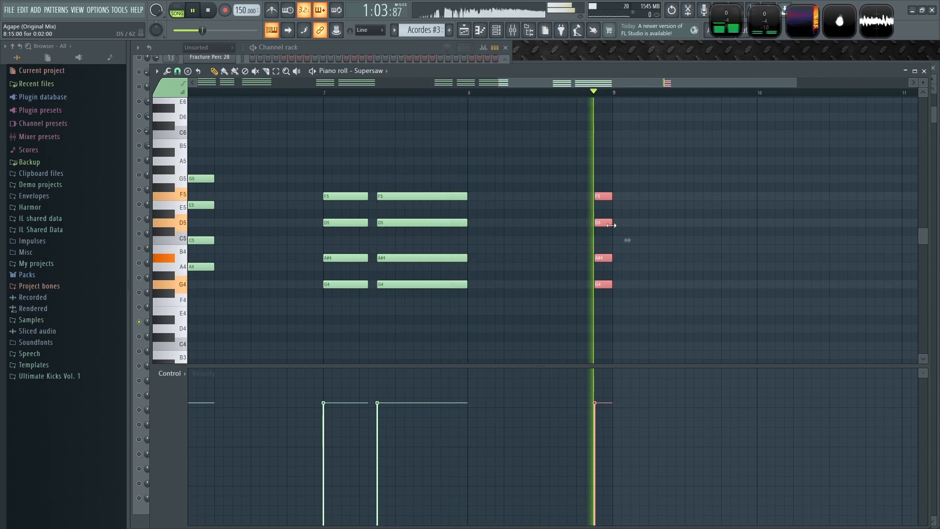
scroll(625, 239, down, 4)
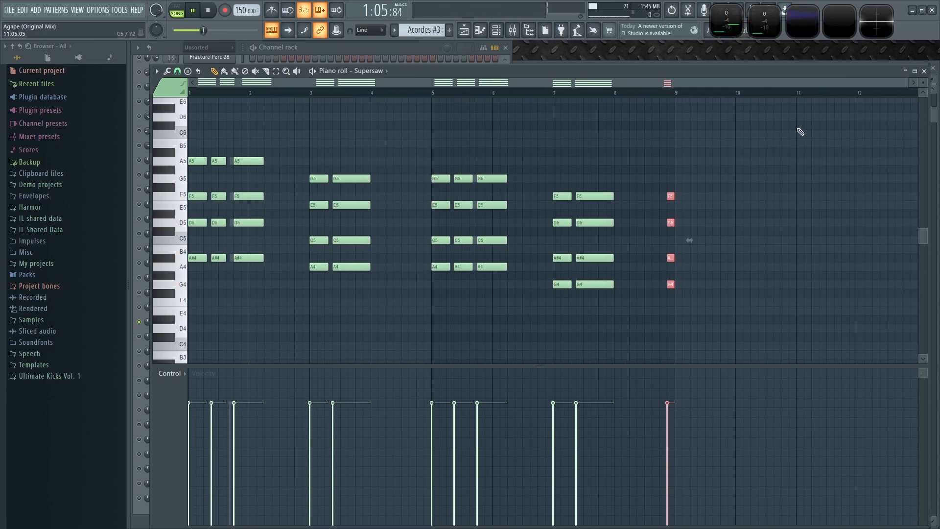
key(space)
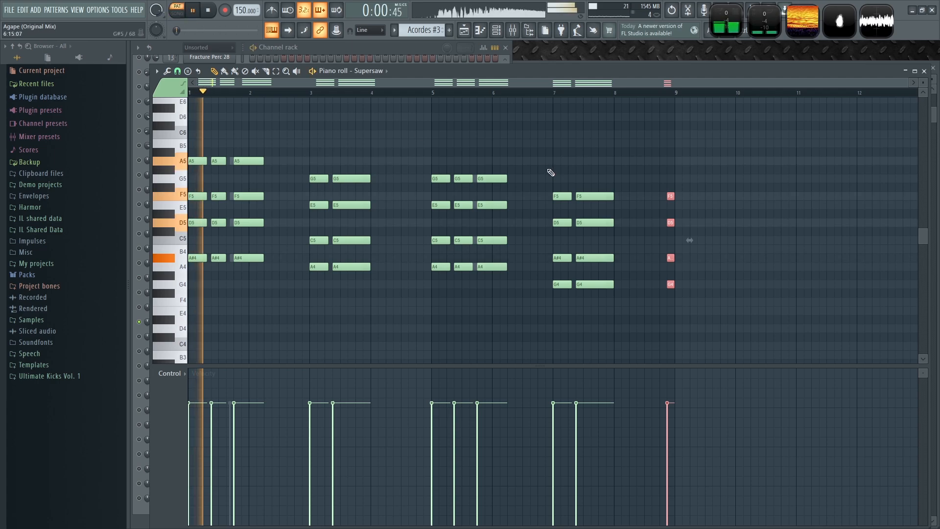
- Review the Supersaw and Lead Harmless chord patterns in the channel rack and piano roll while playing back
click(424, 60)
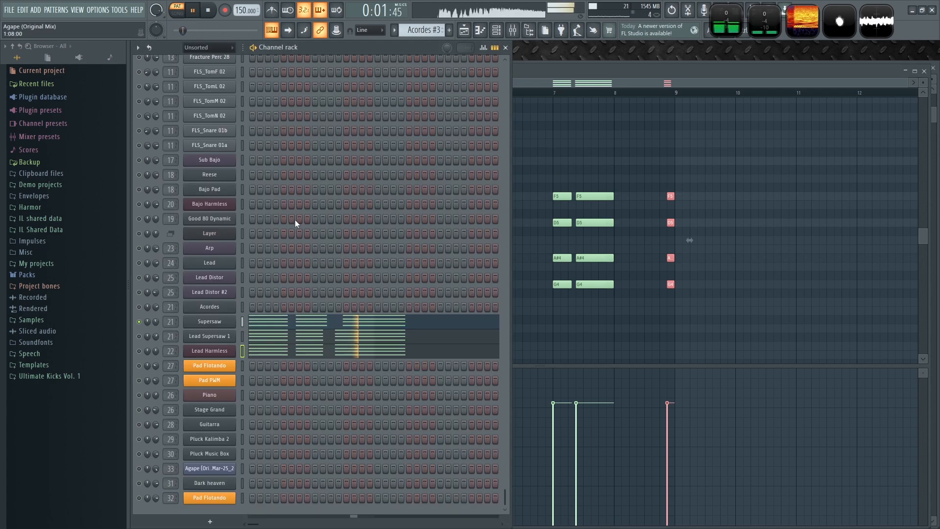
click(242, 351)
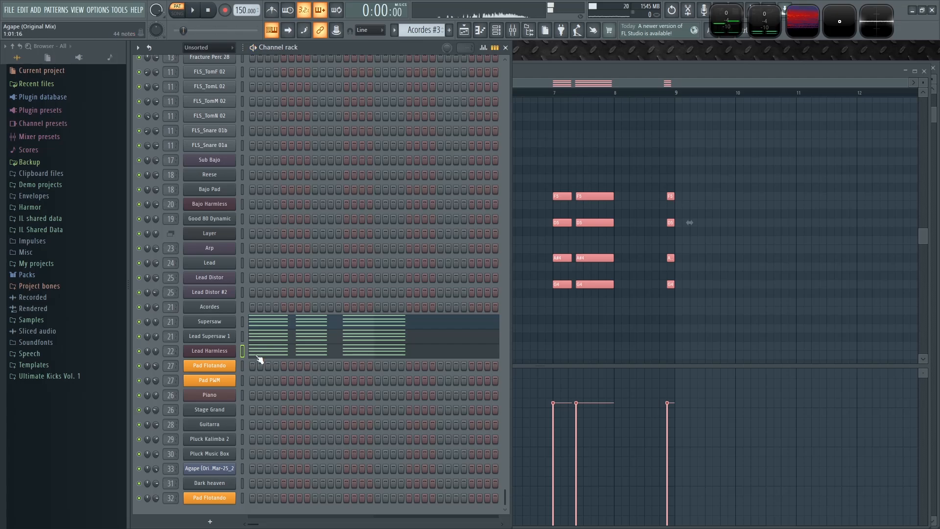
click(595, 354)
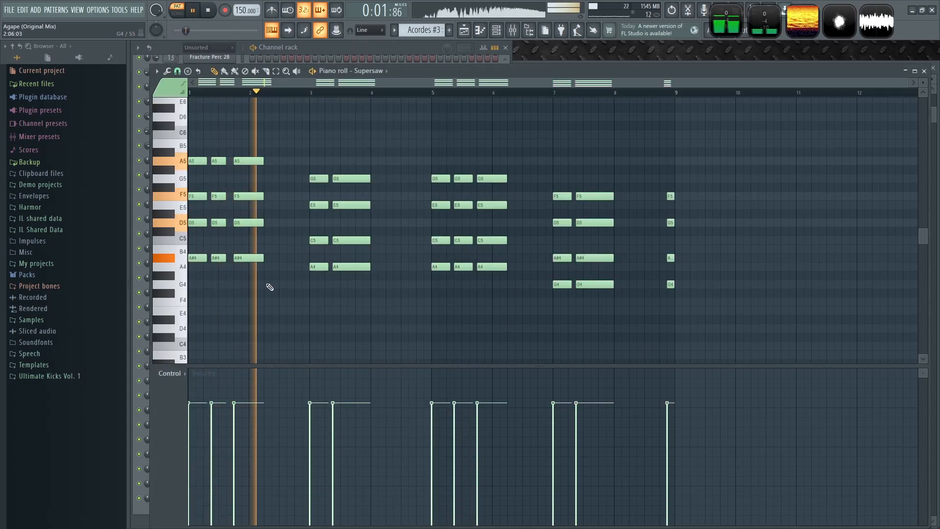
scroll(200, 219, up, 1)
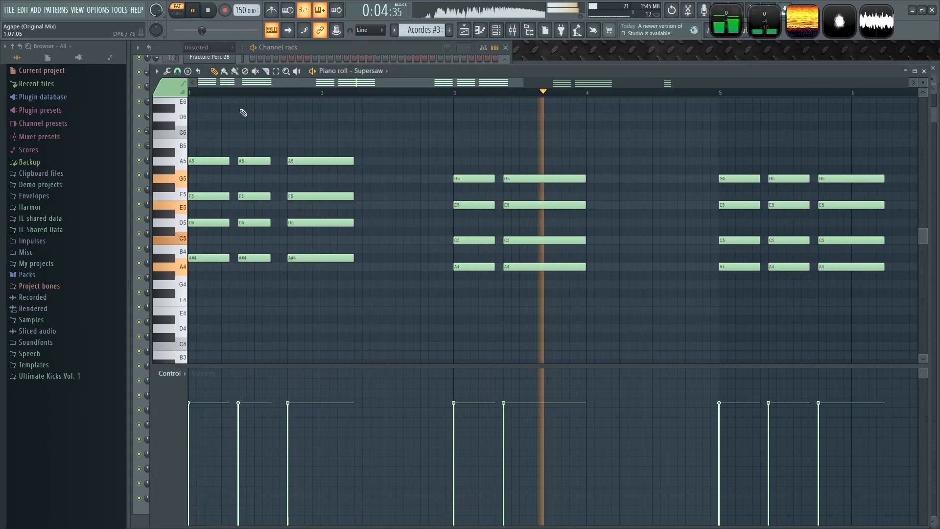
click(377, 48)
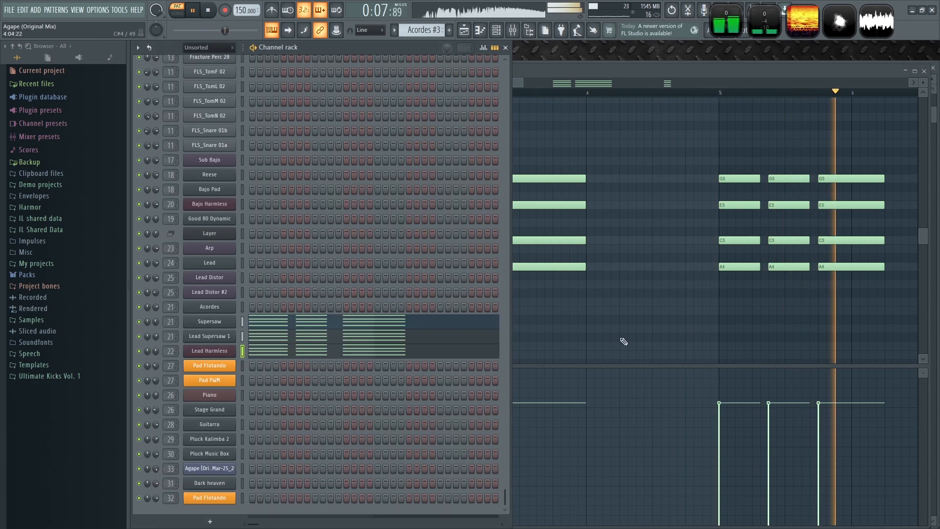
click(664, 334)
scroll(577, 333, down, 4)
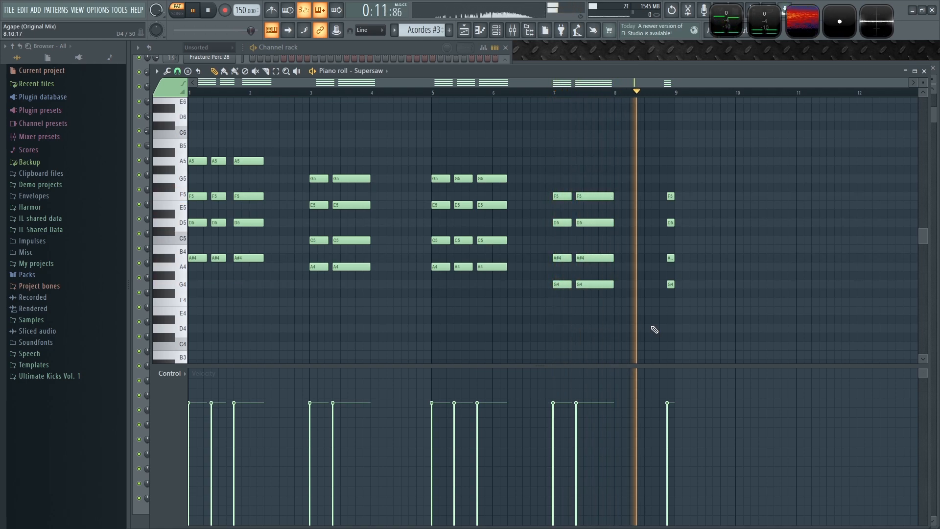
key(space)
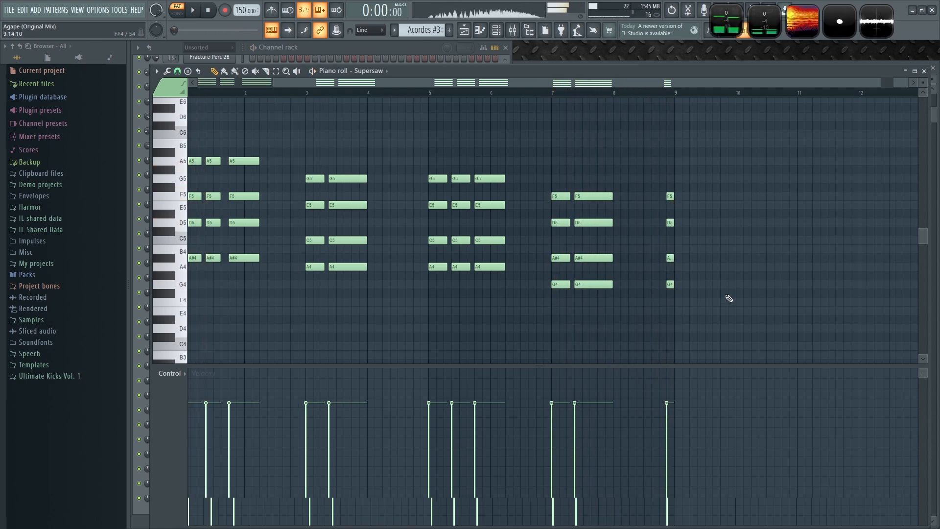
- Shift the lead layer's pickup chord near the end of bar 8 slightly earlier
scroll(637, 301, up, 7)
scroll(636, 300, up, 1)
drag(571, 325, 507, 169)
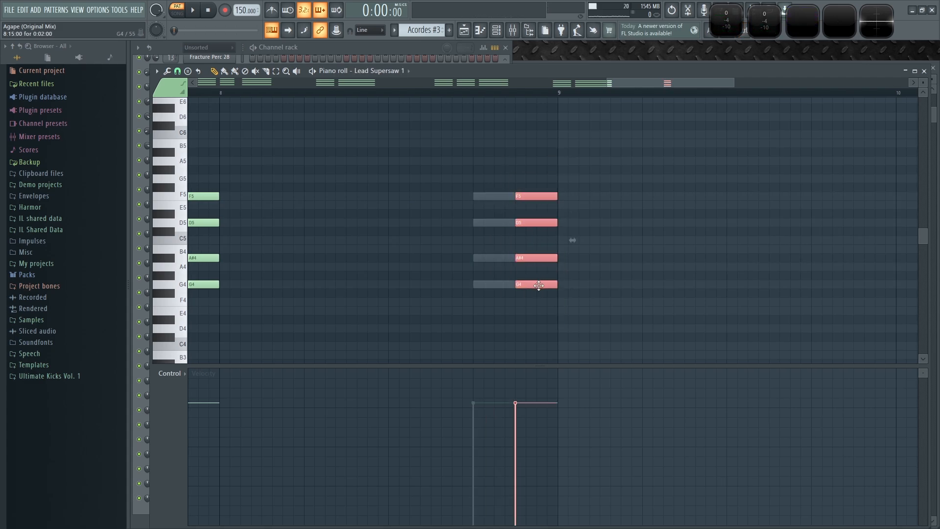
drag(538, 285, 492, 287)
key(space)
double_click(543, 198)
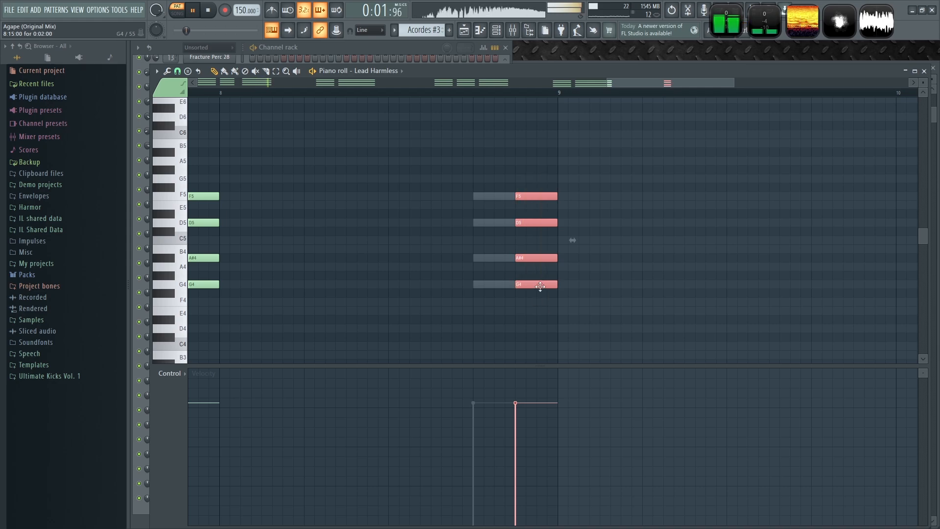
scroll(464, 130, down, 6)
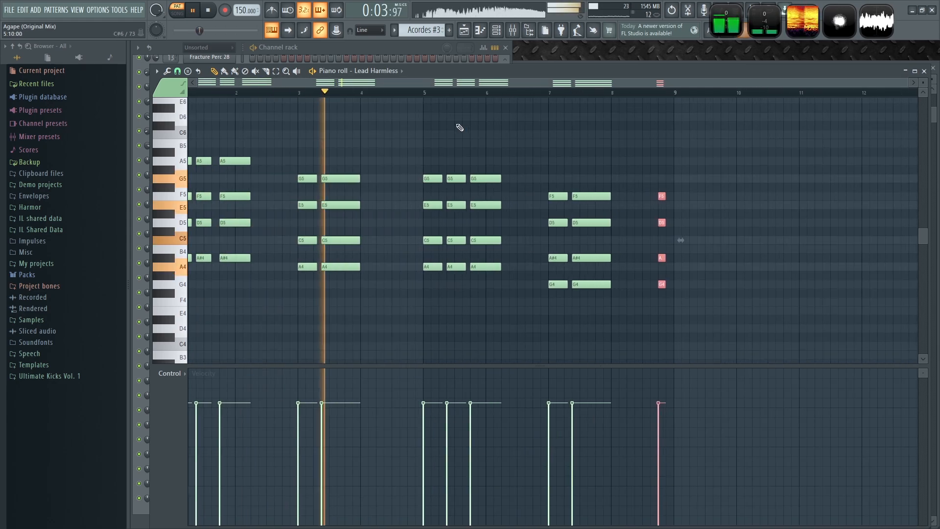
- Play back the chord layers, save the project and close the piano roll
ctrl+click(366, 138)
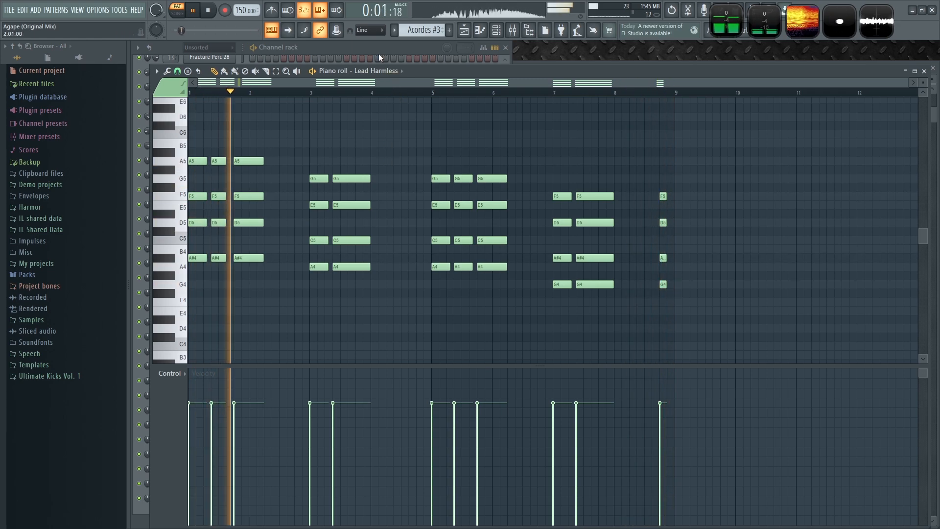
key(F6)
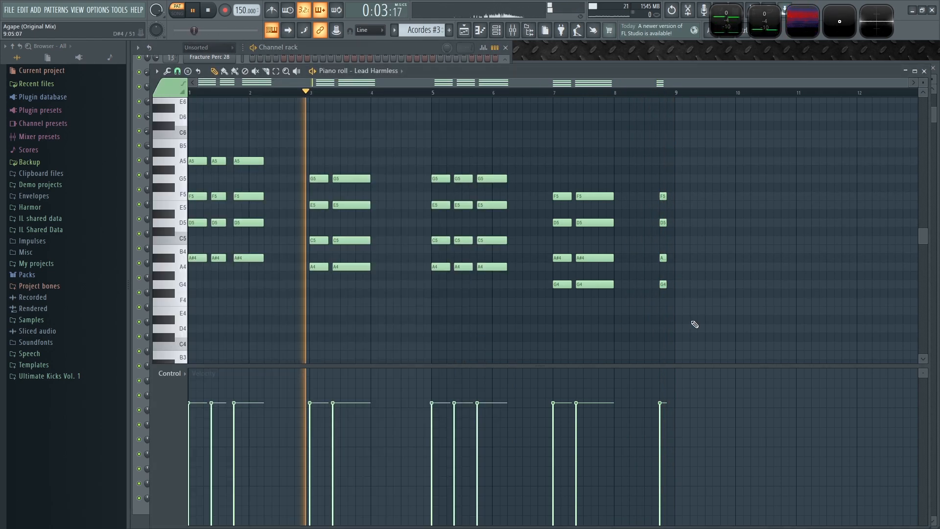
click(694, 324)
click(374, 45)
key(space)
key(ctrl+s)
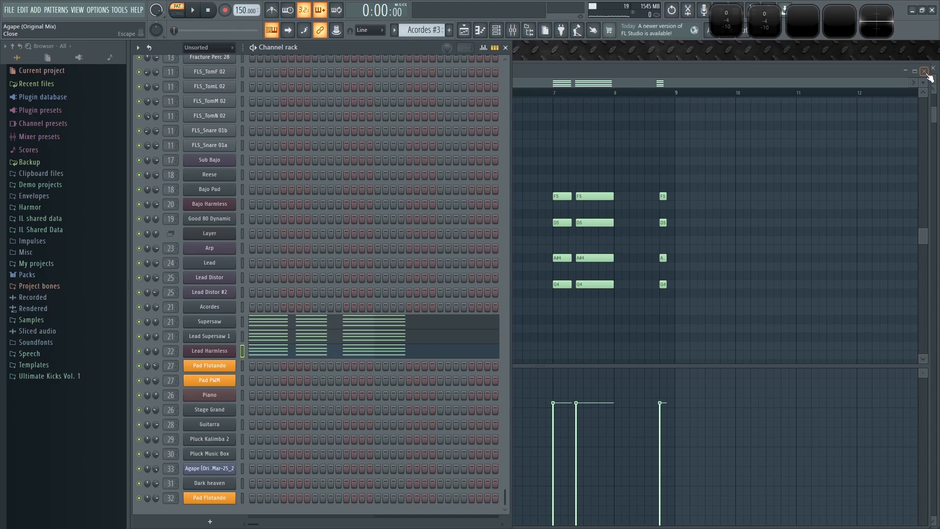
click(924, 71)
- Play back the Drop section in the playlist, briefly checking the mixer
click(631, 228)
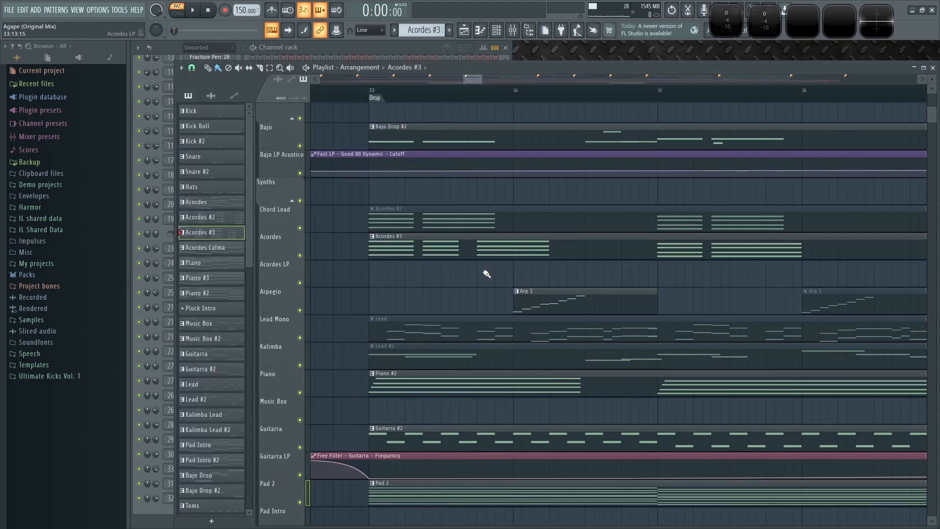
scroll(486, 274, down, 1)
scroll(336, 308, down, 1)
drag(388, 291, 369, 294)
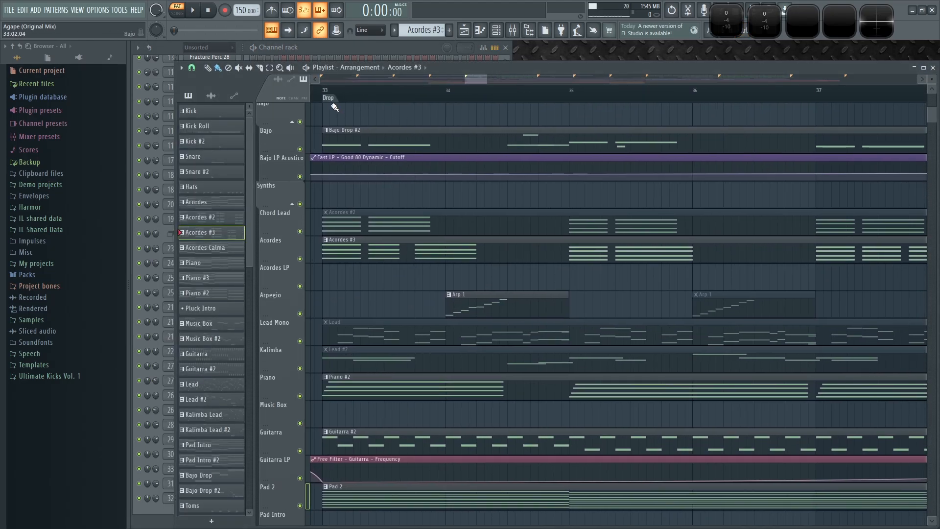
key(F9)
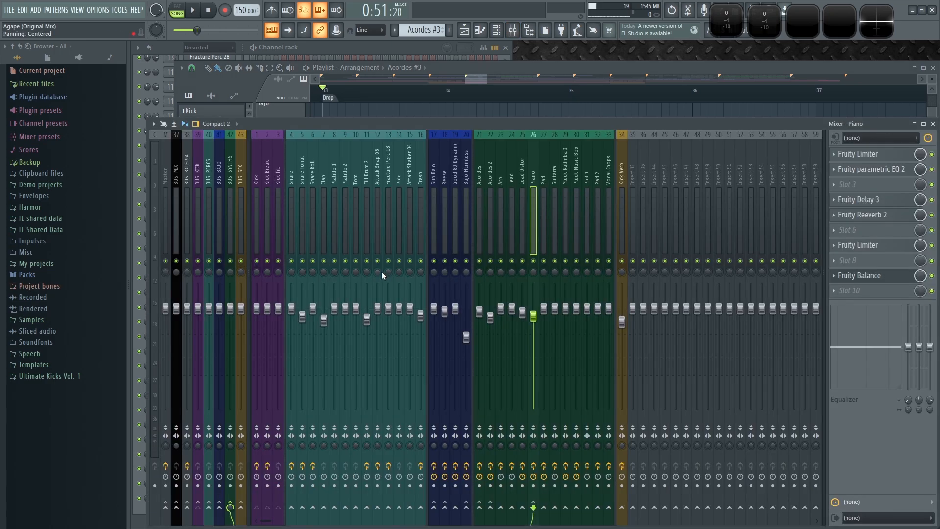
key(space)
key(F9)
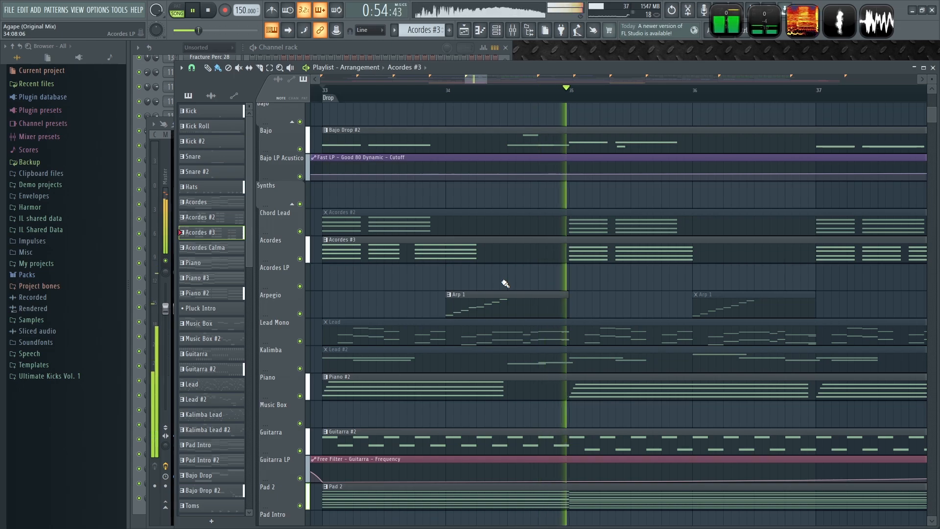
- Review the Acordes #3 clips across the Drop in the playlist during playback
scroll(504, 269, down, 3)
drag(537, 188, 485, 229)
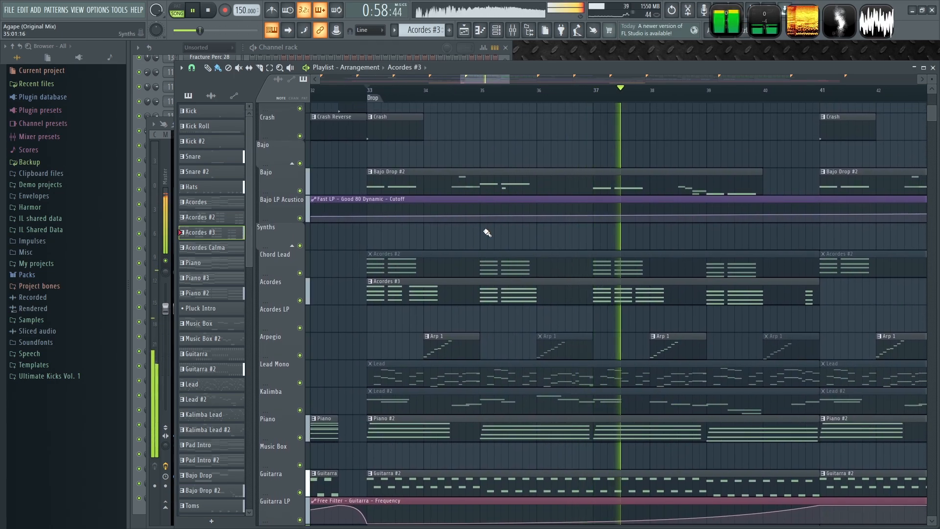
scroll(487, 233, down, 2)
scroll(488, 233, up, 2)
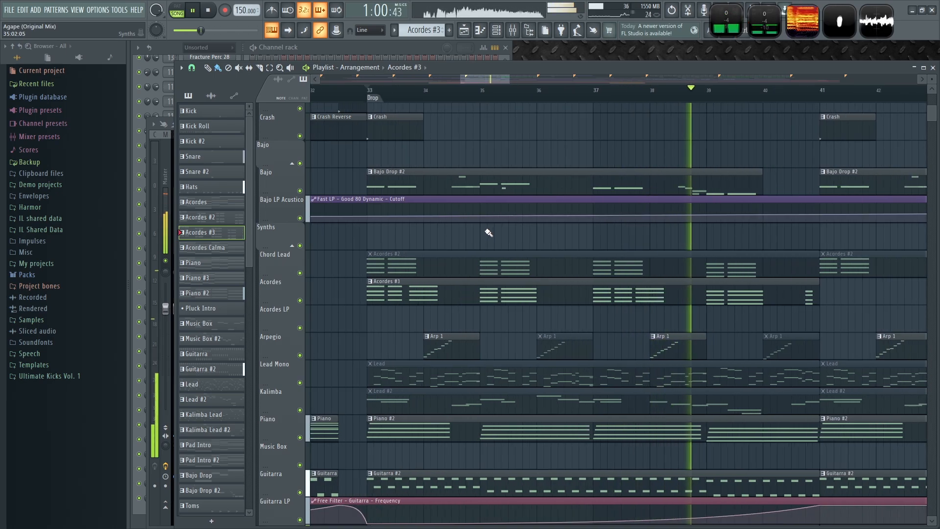
scroll(489, 232, down, 3)
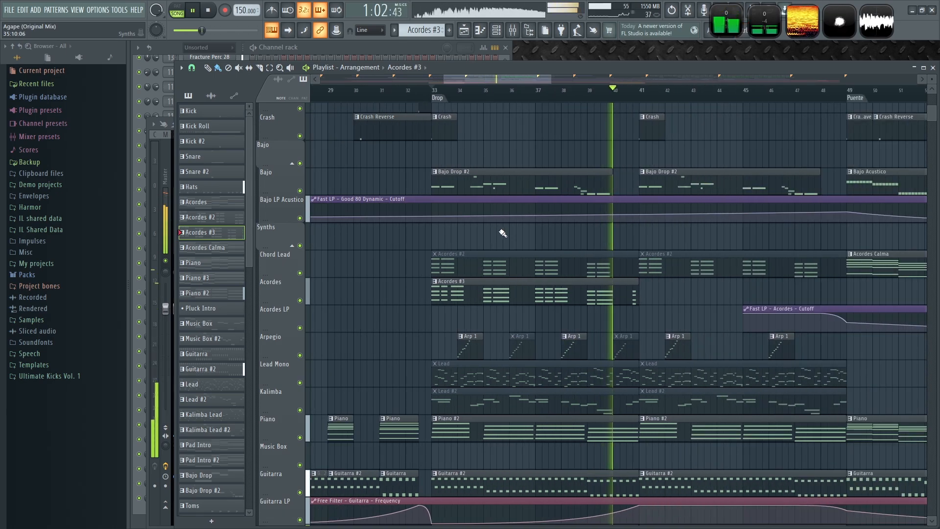
click(643, 287)
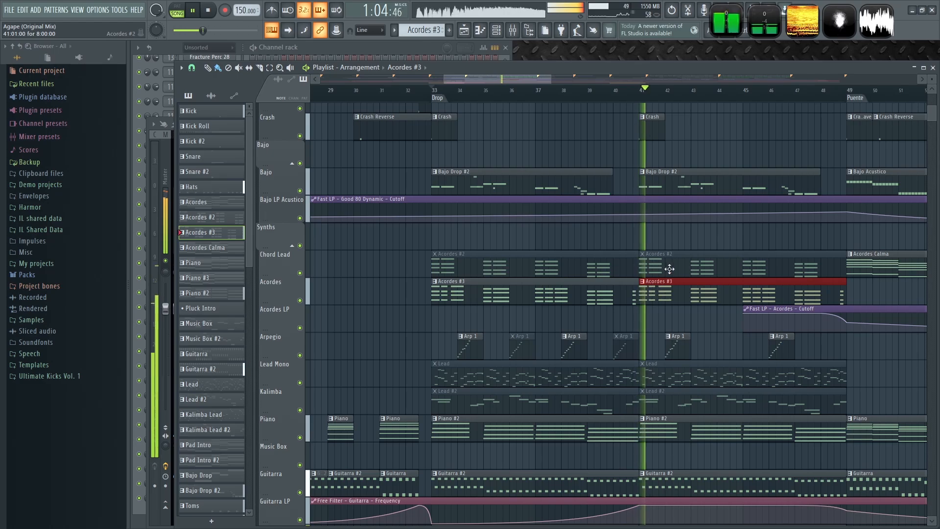
key(space)
scroll(417, 242, up, 4)
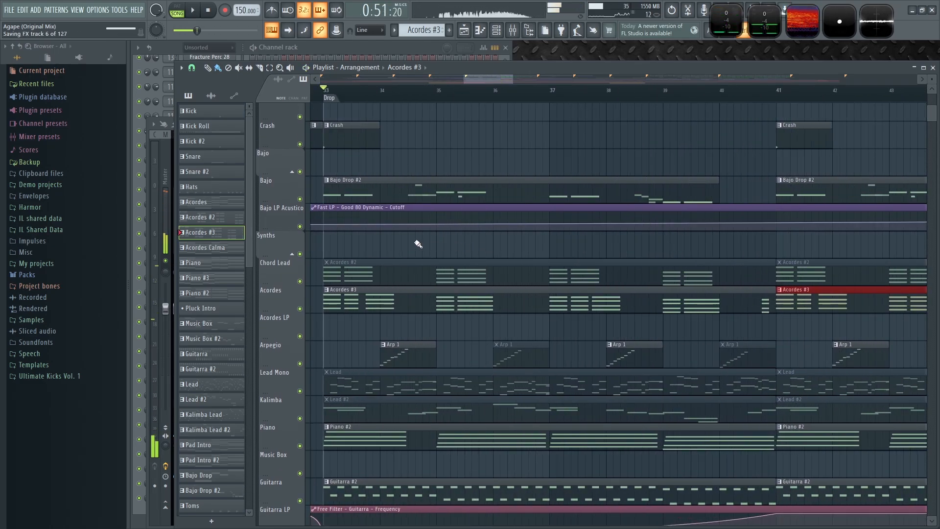
- Place a copy of the Bajo Drop #2 clip on the Synths track at the Drop and make it unique as Bajo Drop #3
click(374, 198)
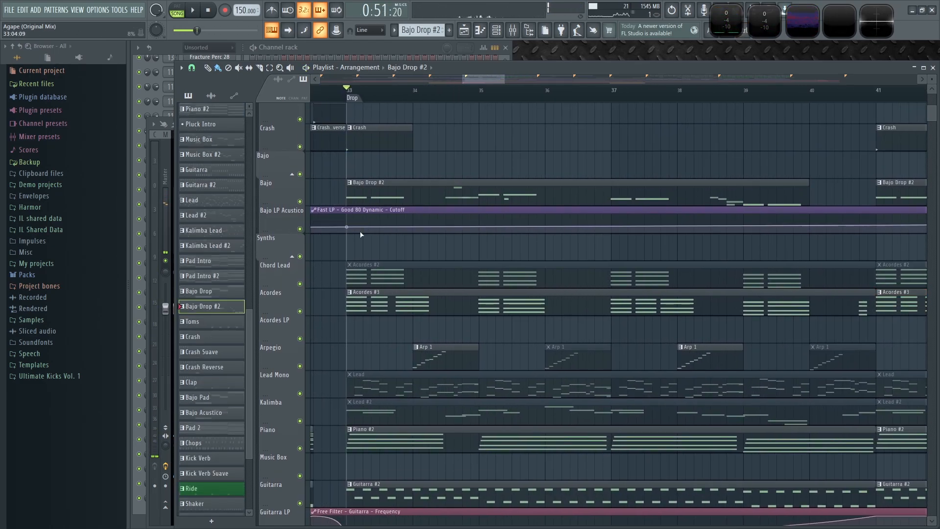
click(342, 247)
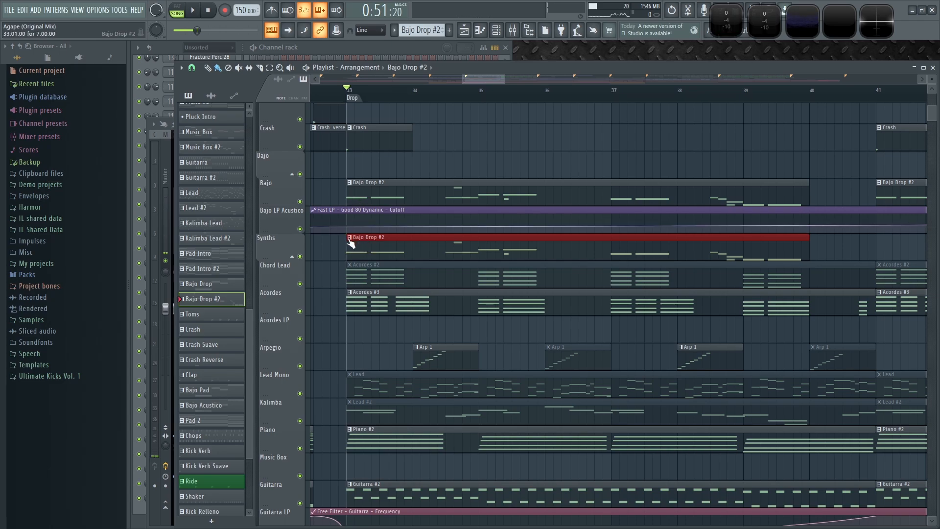
right_click(350, 244)
click(378, 302)
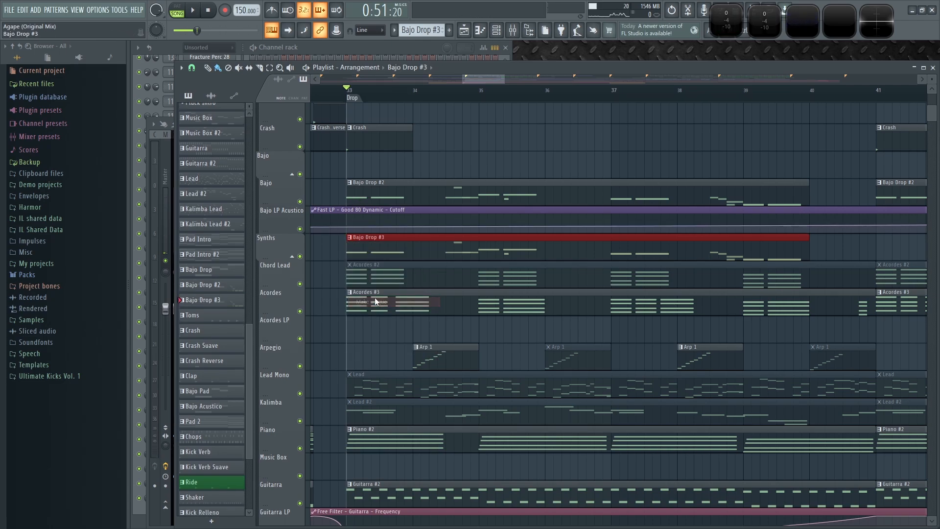
- Mute the original Bajo Drop #2 clip on the Bajo track and play back the Drop
click(462, 190)
key(space)
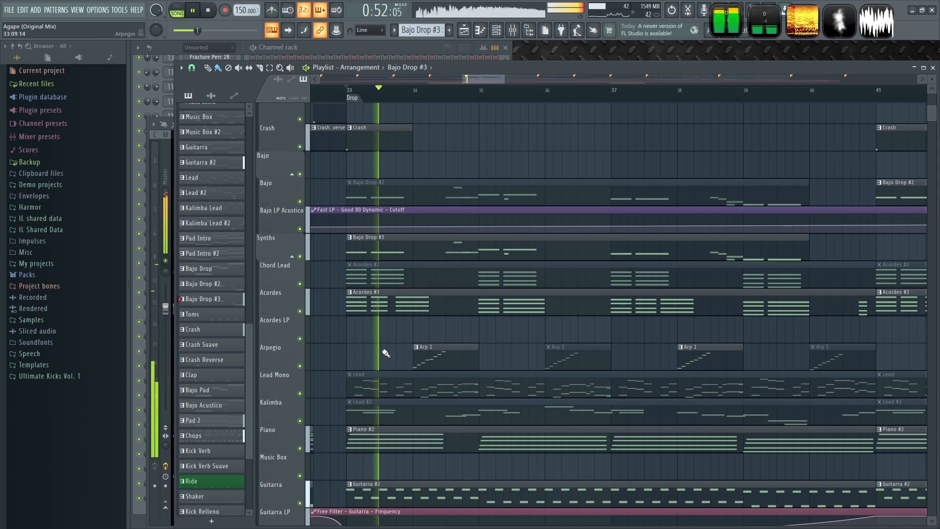
key(space)
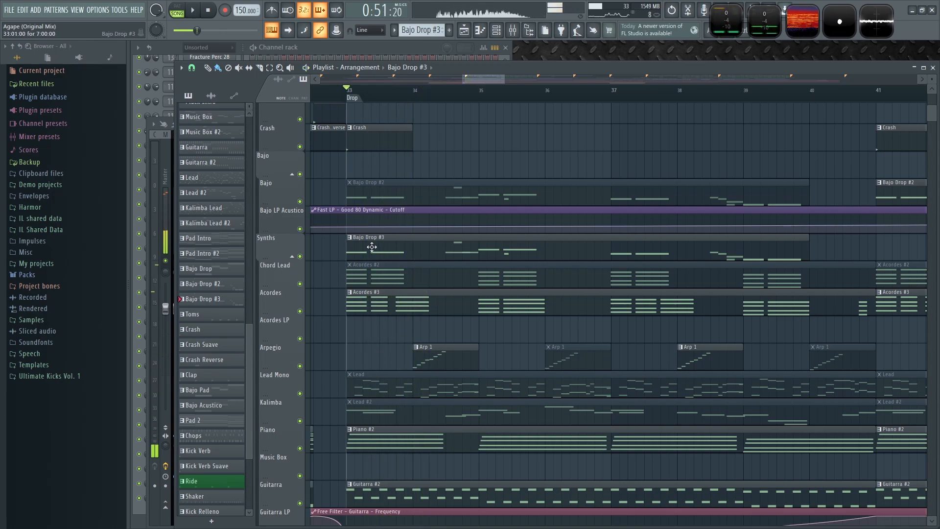
- Open the Bajo Drop #3 pattern's Sub Bajo notes in the piano roll and play them back
scroll(374, 284, down, 2)
scroll(360, 272, up, 5)
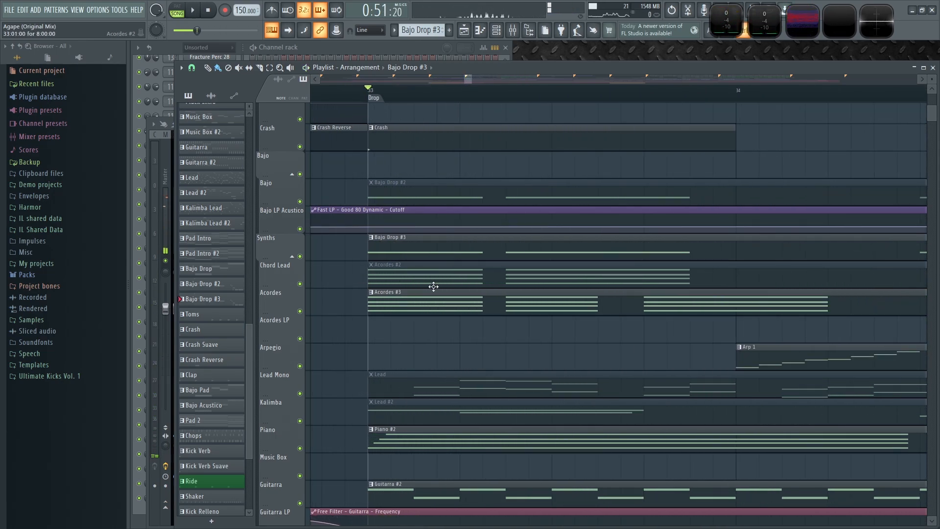
scroll(569, 336, down, 4)
double_click(446, 262)
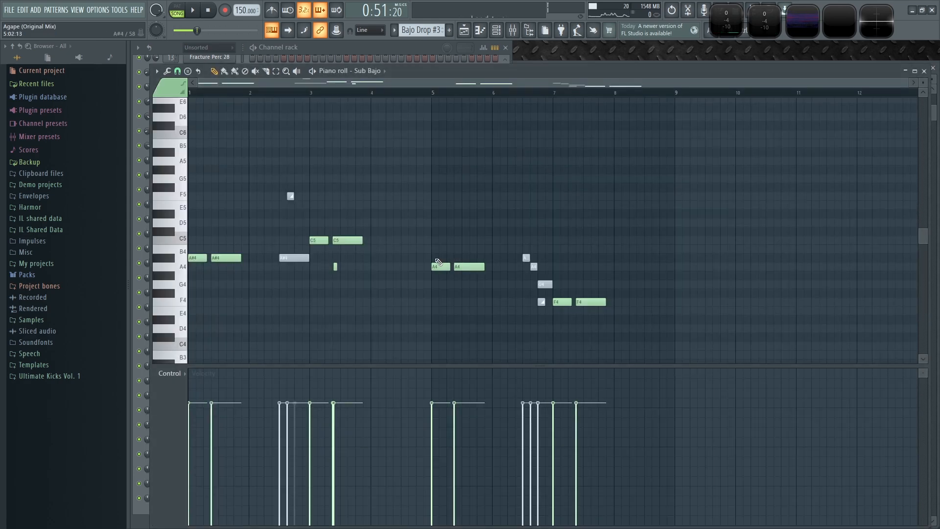
drag(247, 239, 451, 264)
key(space)
scroll(204, 241, up, 5)
key(space)
- Lengthen the second Sub Bajo C5 note in bar 3 so it ends on bar 4
drag(219, 245, 511, 289)
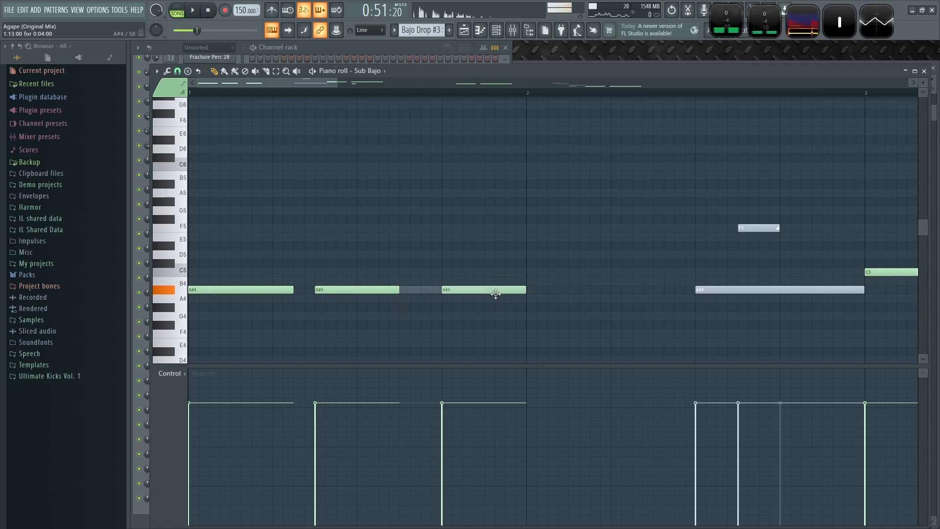
key(space)
scroll(513, 331, down, 3)
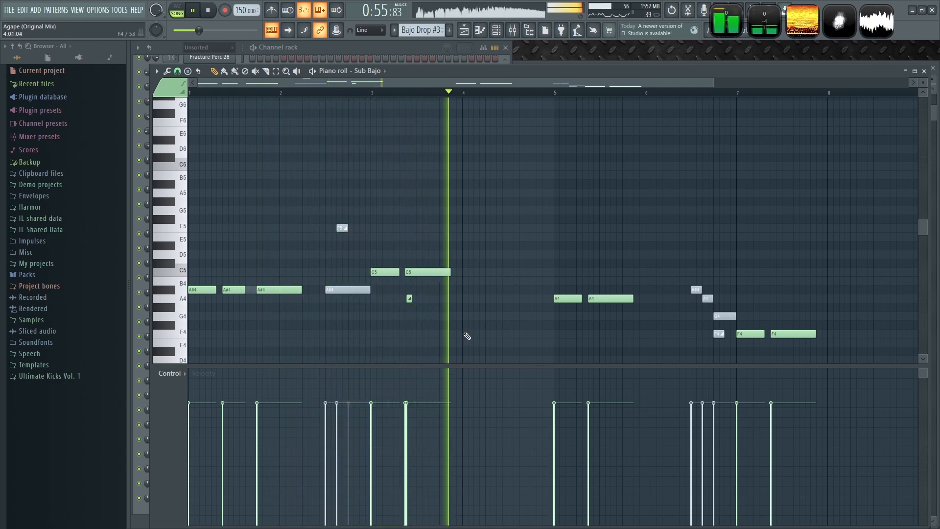
key(space)
scroll(453, 260, up, 3)
drag(451, 272, 469, 275)
key(space)
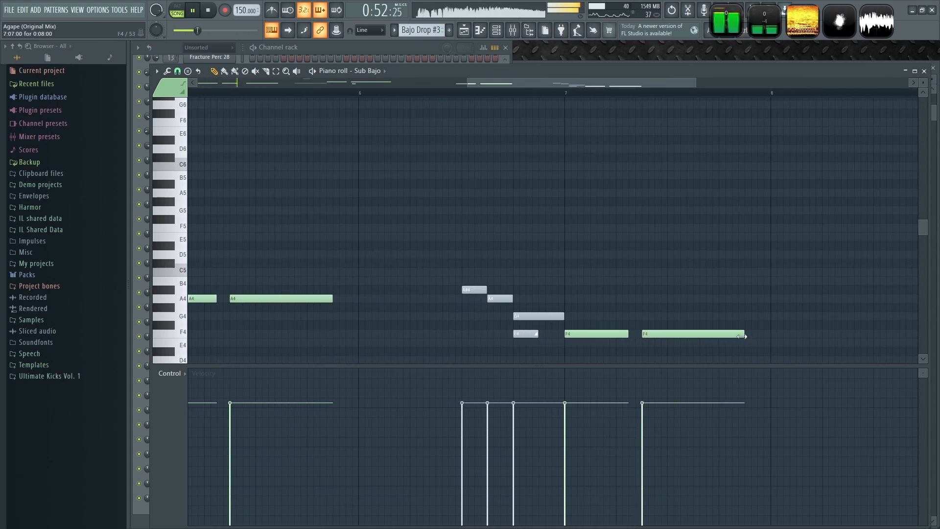
- Mute the Reese and Bajo Harmless channels in the Bajo Drop #3 pattern
click(378, 54)
click(138, 174)
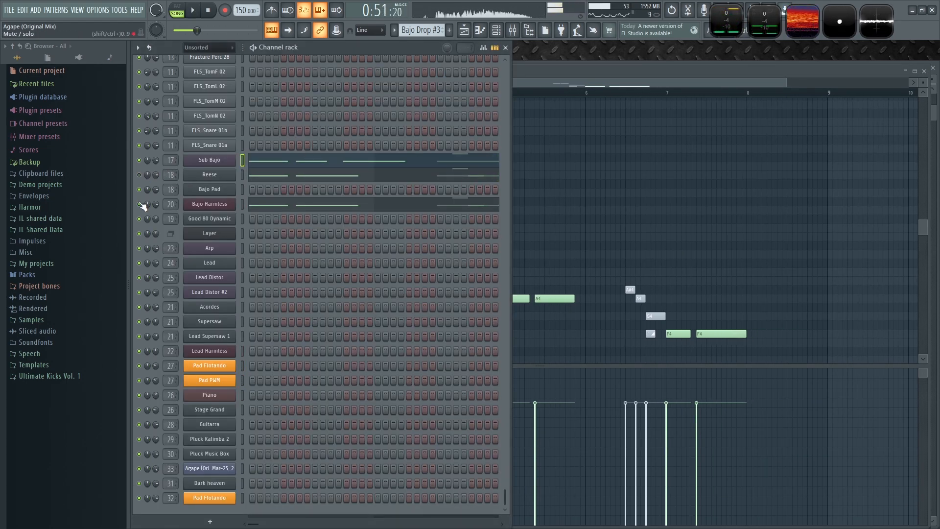
click(139, 204)
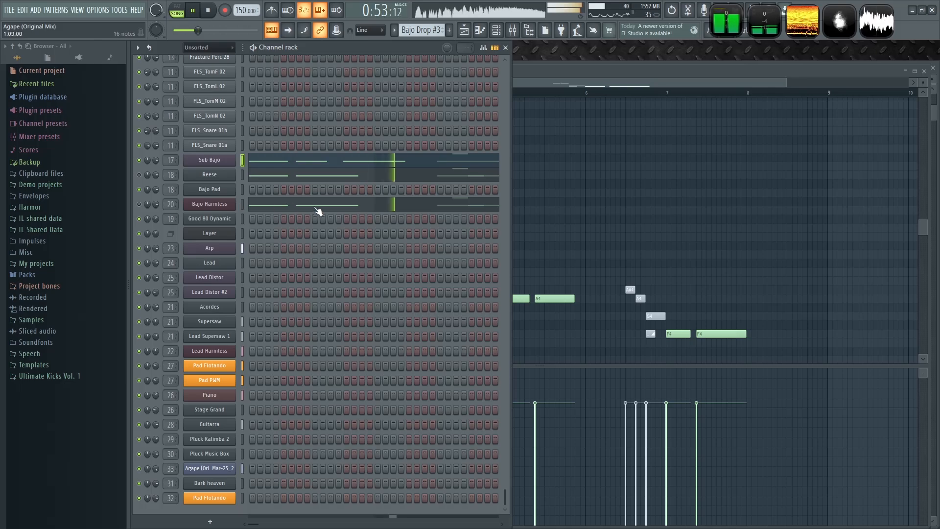
click(924, 72)
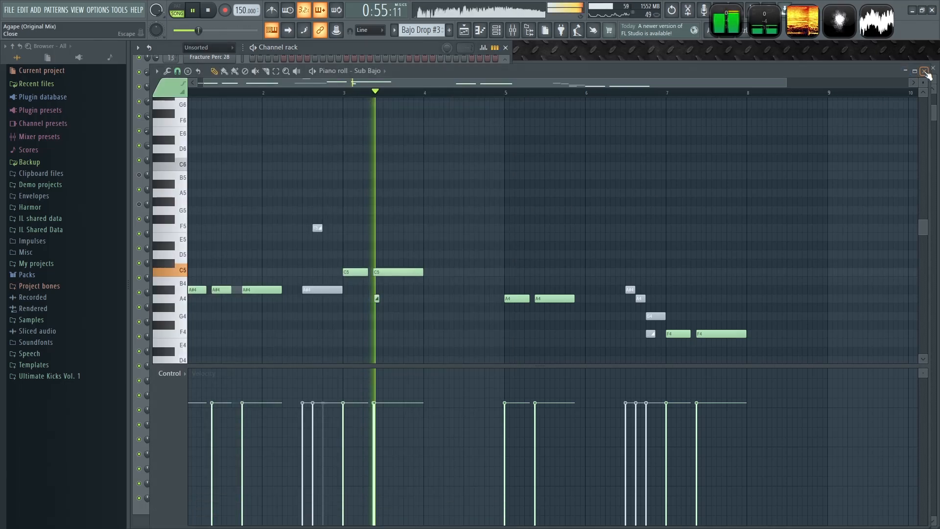
- Reopen the Bajo Drop #3 pattern's Sub Bajo notes from the playlist and play them back around bar 5
click(898, 69)
scroll(481, 356, down, 2)
scroll(518, 358, down, 2)
drag(567, 348, 479, 352)
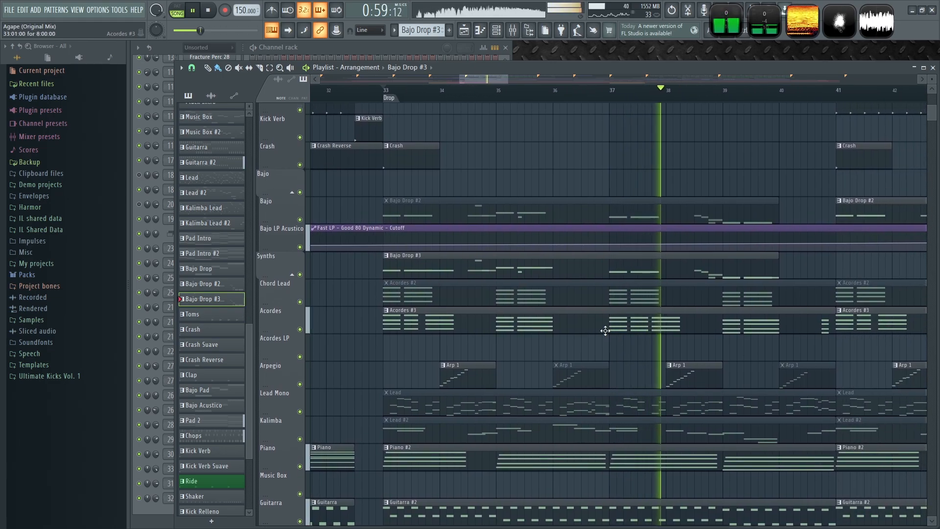
double_click(632, 267)
key(space)
drag(291, 315, 505, 264)
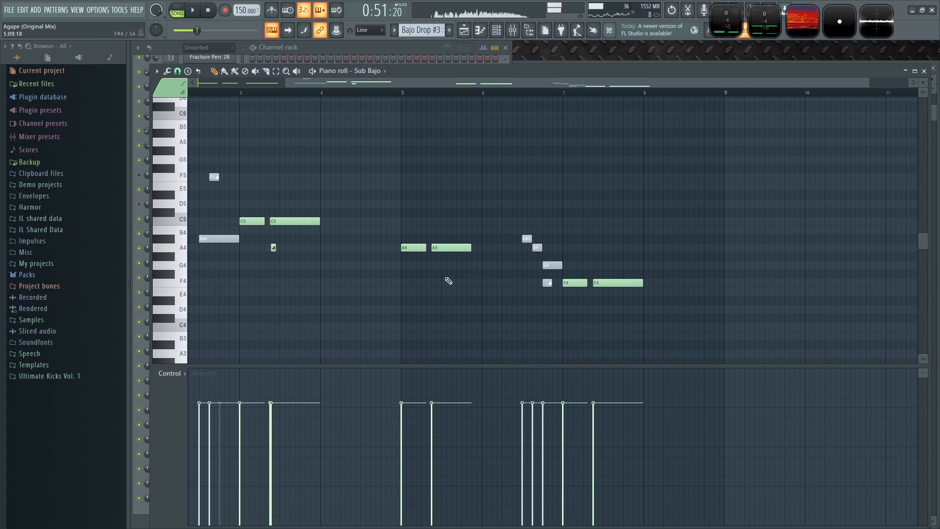
scroll(444, 281, up, 3)
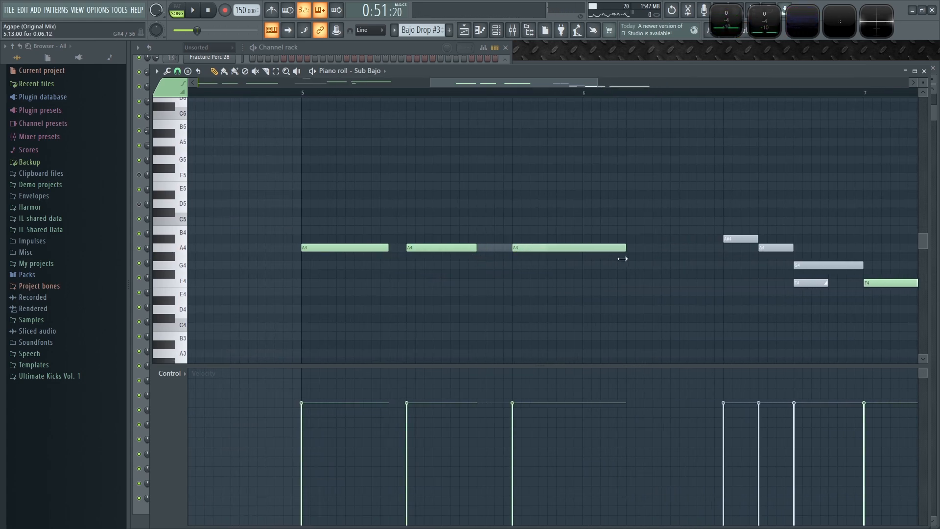
- Paste the Sub Bajo notes into the Bajo Harmless channel of the Bajo Drop #3 pattern and play it back
click(374, 48)
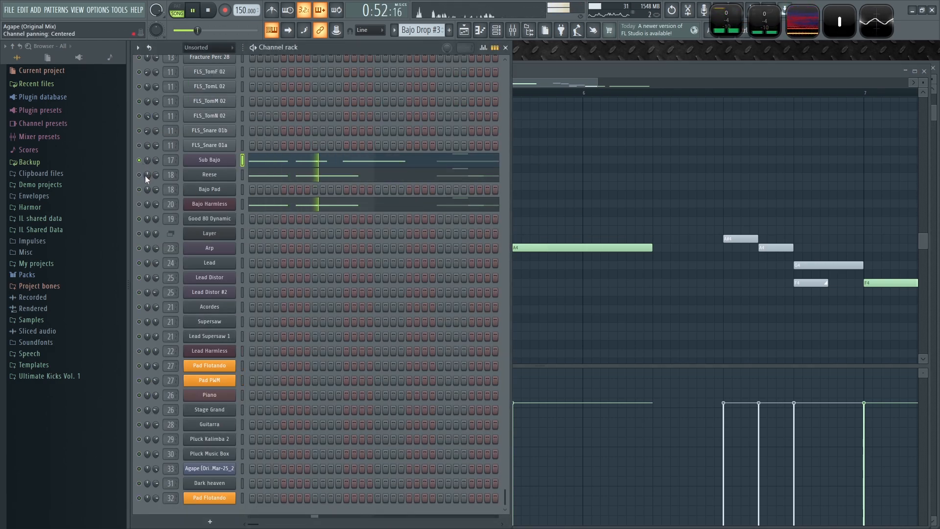
key(space)
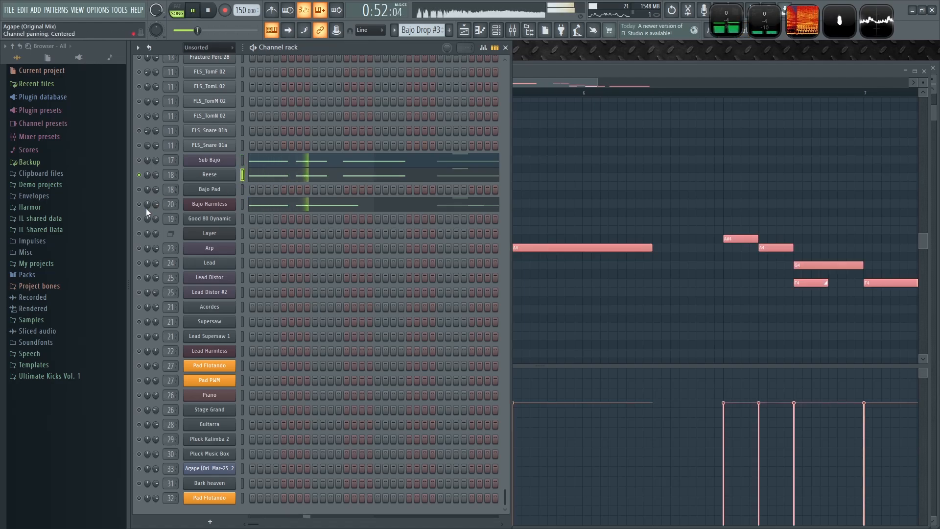
click(242, 205)
key(space)
key(ctrl+v)
key(space)
- Unmute the bass channels in the pattern and return to the playlist
key(space)
right_click(140, 190)
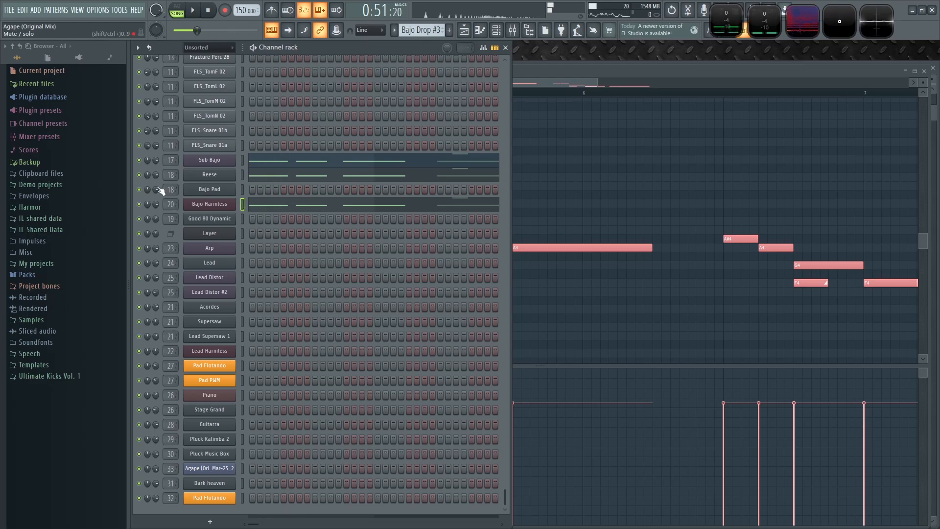
key(space)
key(F5)
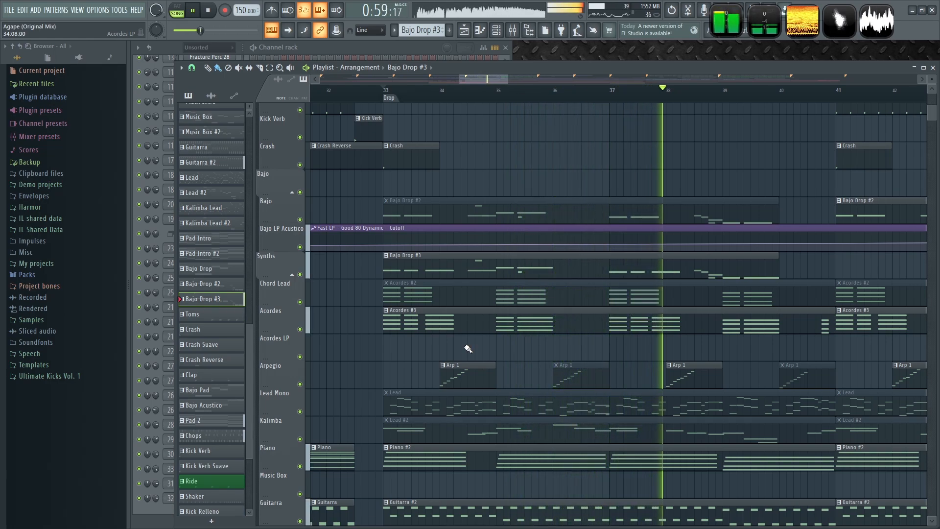
- Place a second Bajo Drop #3 clip on the Synths track at bar 41 and mute the Bajo Drop #2 clip there
scroll(470, 349, down, 3)
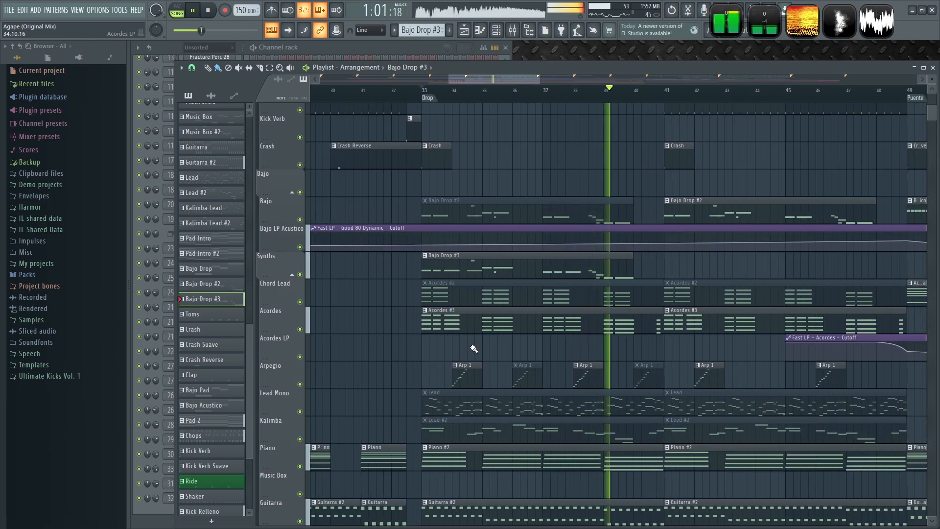
scroll(480, 348, down, 2)
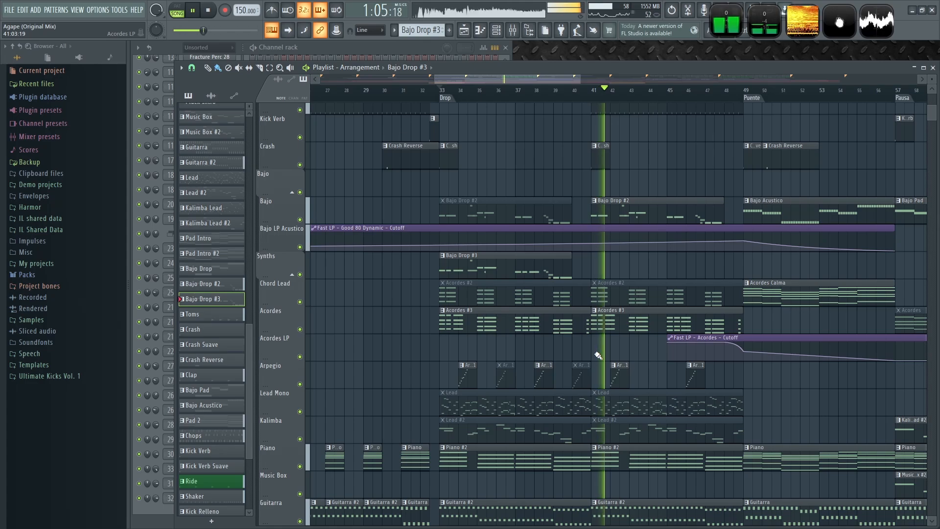
scroll(598, 350, up, 2)
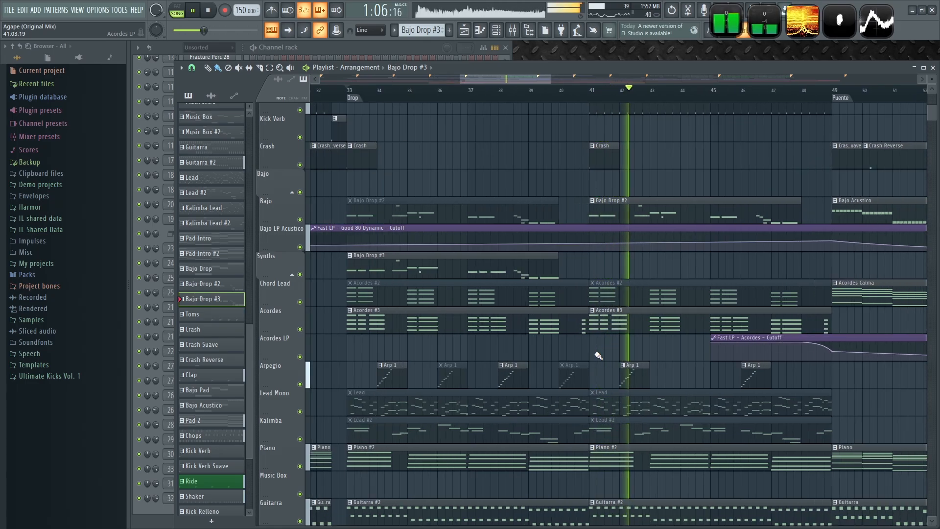
key(space)
click(591, 267)
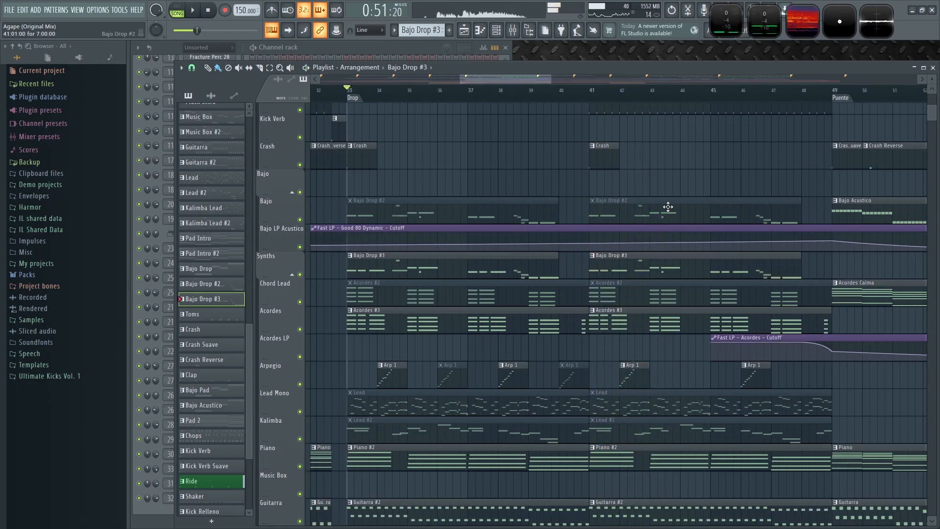
key(space)
- Play the Drop from bar 33, comparing it with the Synths track muted and unmuted
scroll(343, 406, up, 4)
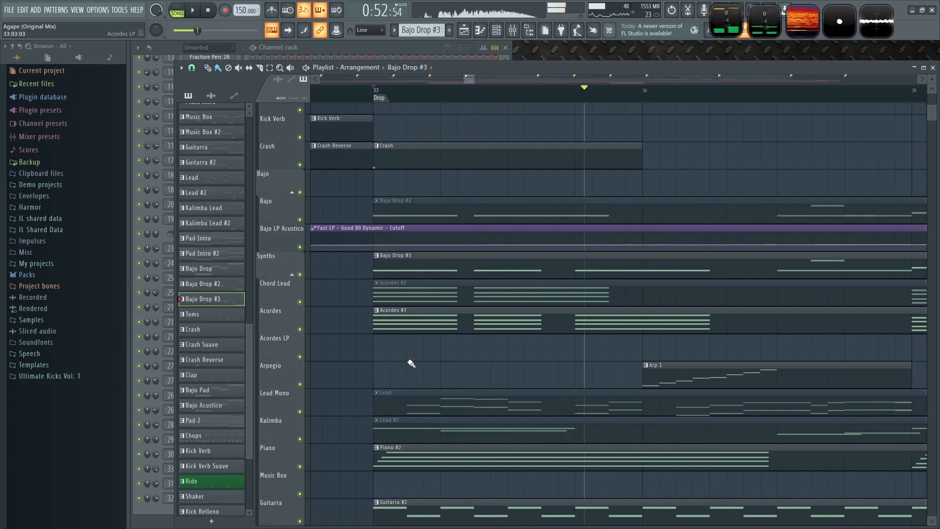
click(374, 90)
key(space)
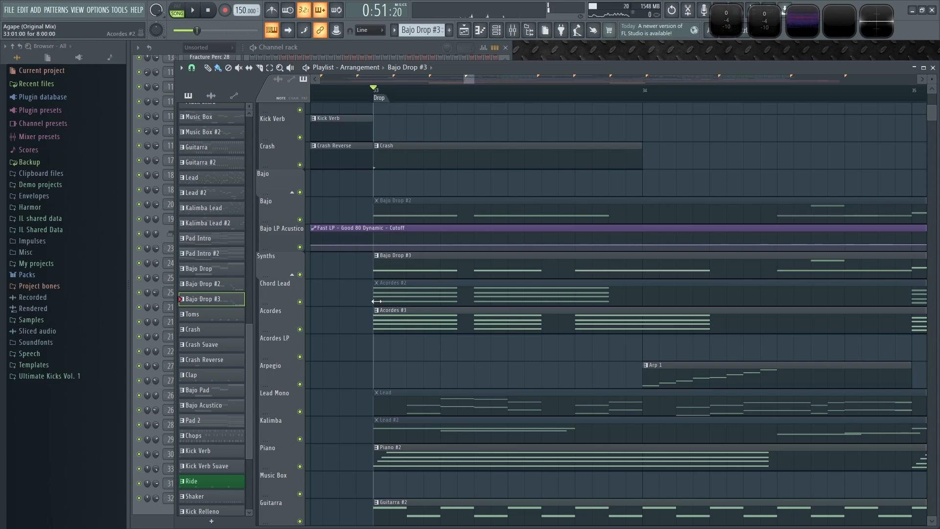
key(space)
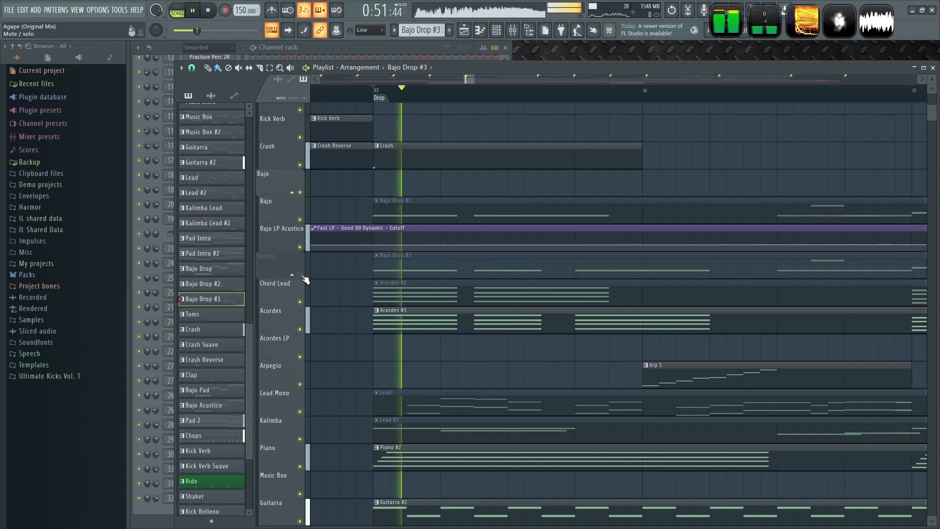
key(space)
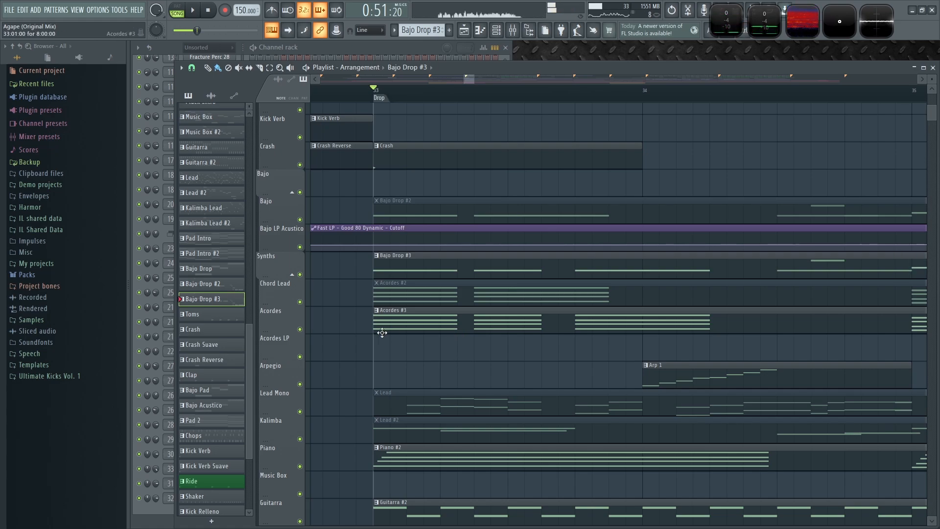
scroll(398, 346, down, 8)
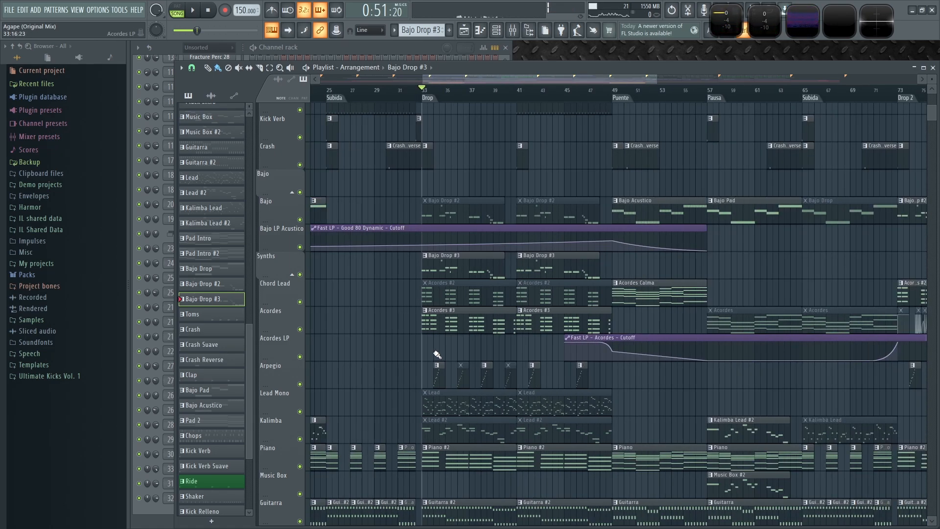
key(space)
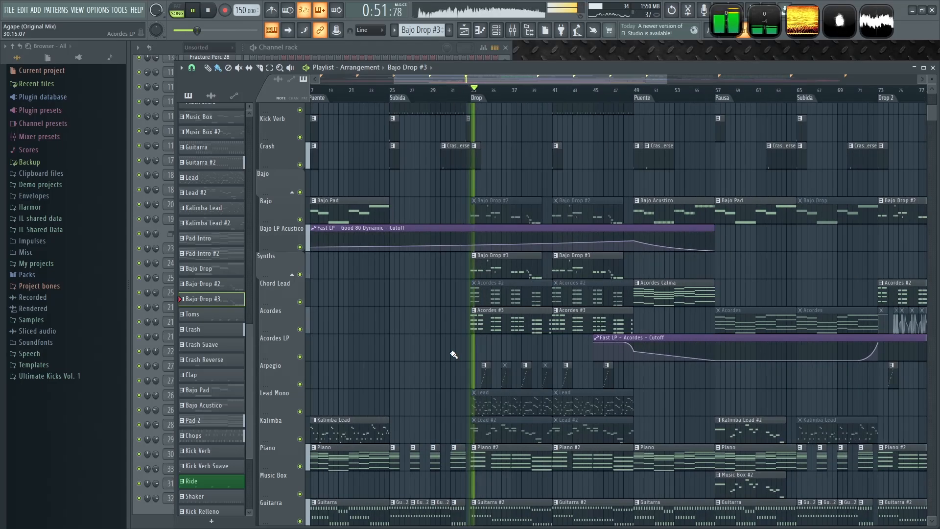
scroll(443, 352, up, 4)
key(space)
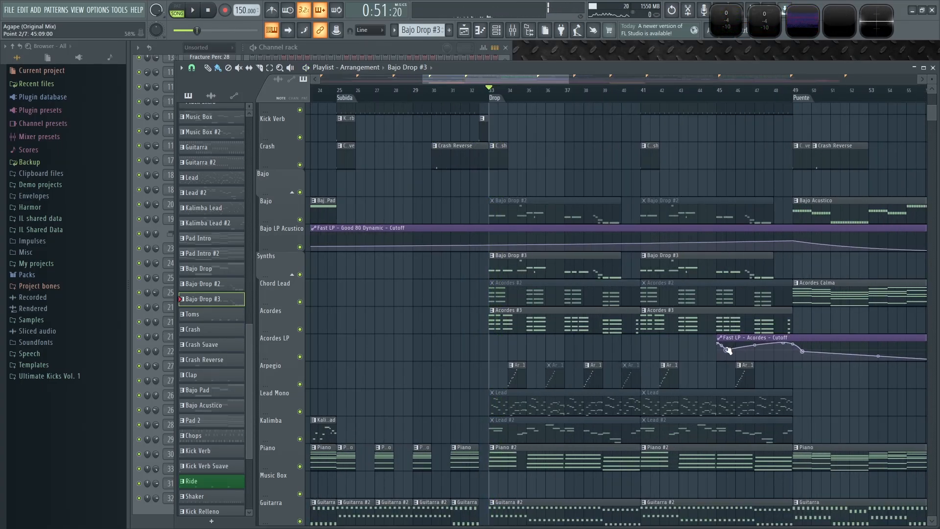
- Extend the Fast LP – Acordes – Cutoff automation clip so it starts at the Drop at bar 33
drag(787, 338, 703, 332)
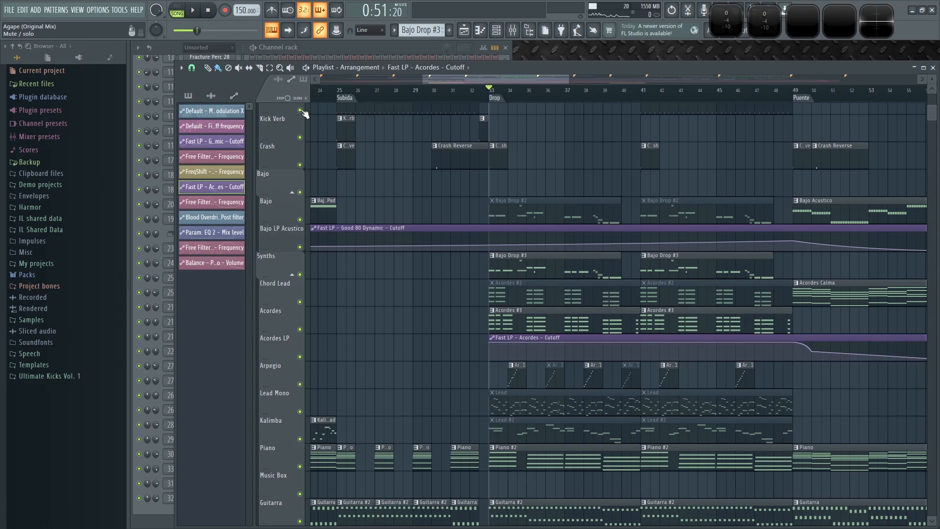
key(space)
scroll(505, 378, up, 8)
key(space)
scroll(387, 385, up, 3)
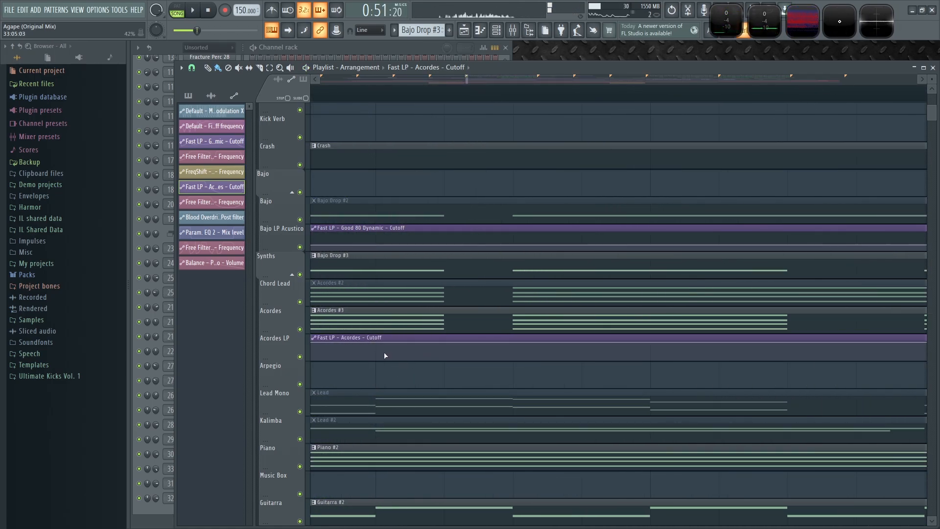
- Create a cutoff dip at the start of the Drop by lowering one automation point and raising a new point after it
drag(433, 355, 442, 379)
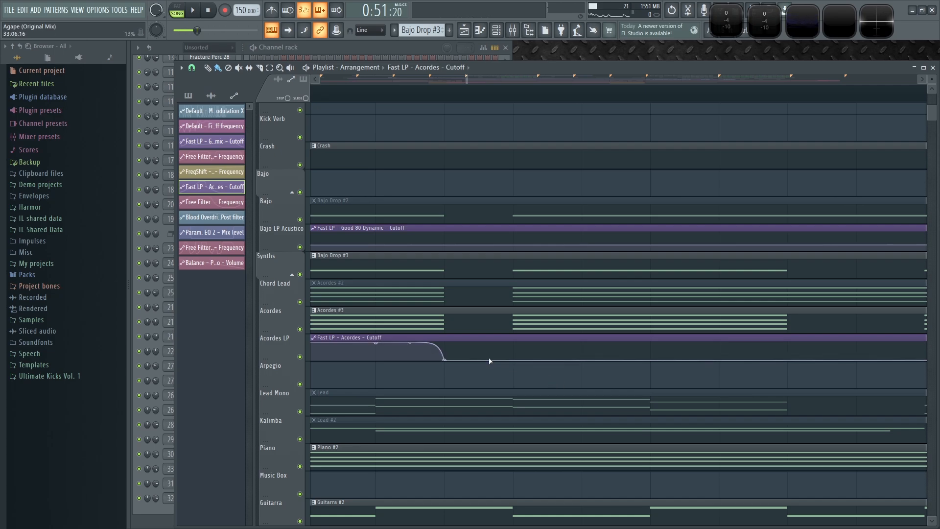
click(510, 360)
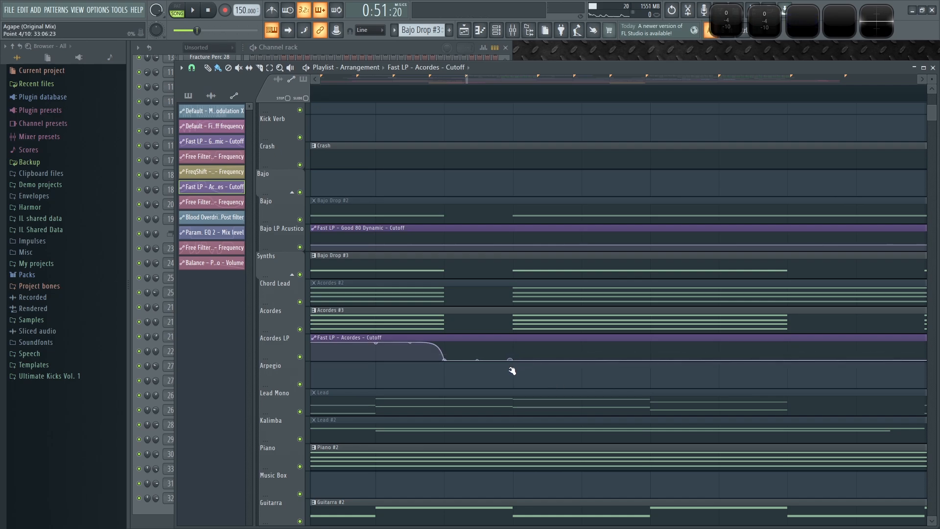
drag(508, 364, 514, 336)
key(space)
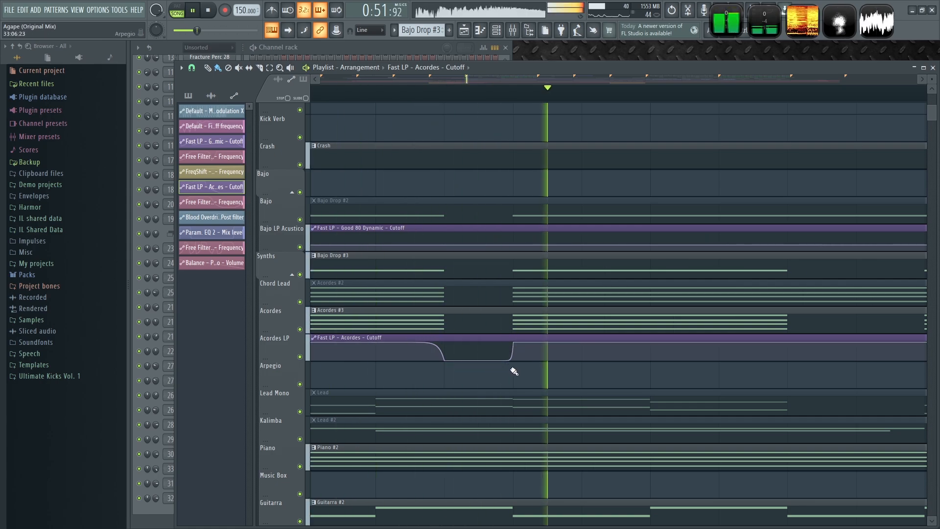
key(space)
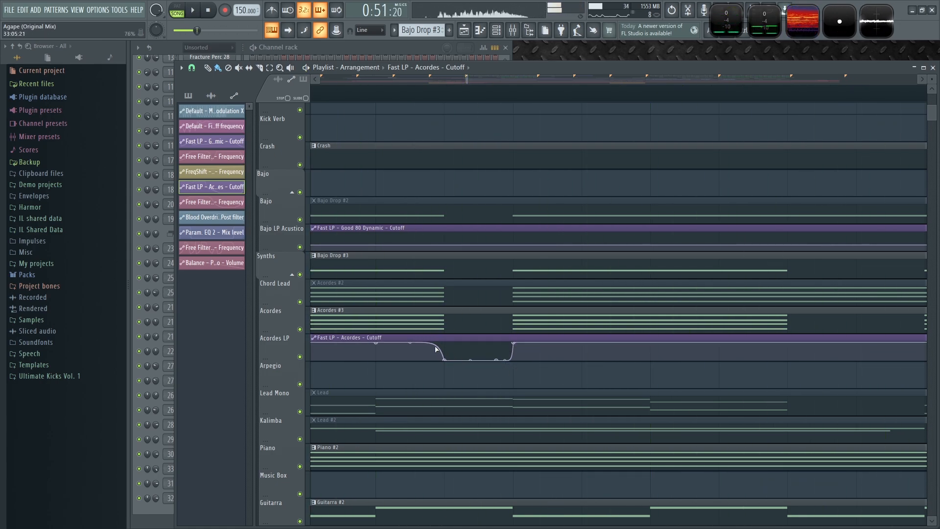
- Play back the start of the Drop to audition the cutoff automation
key(space)
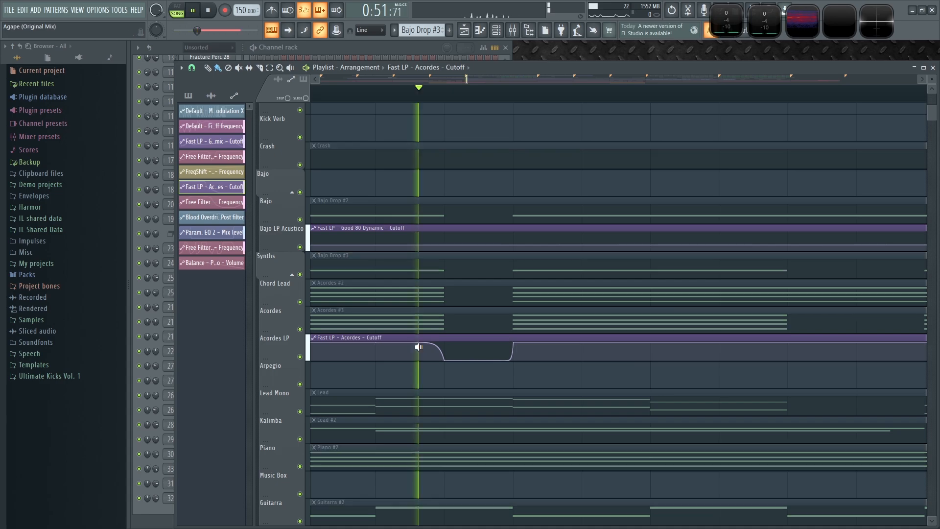
key(space)
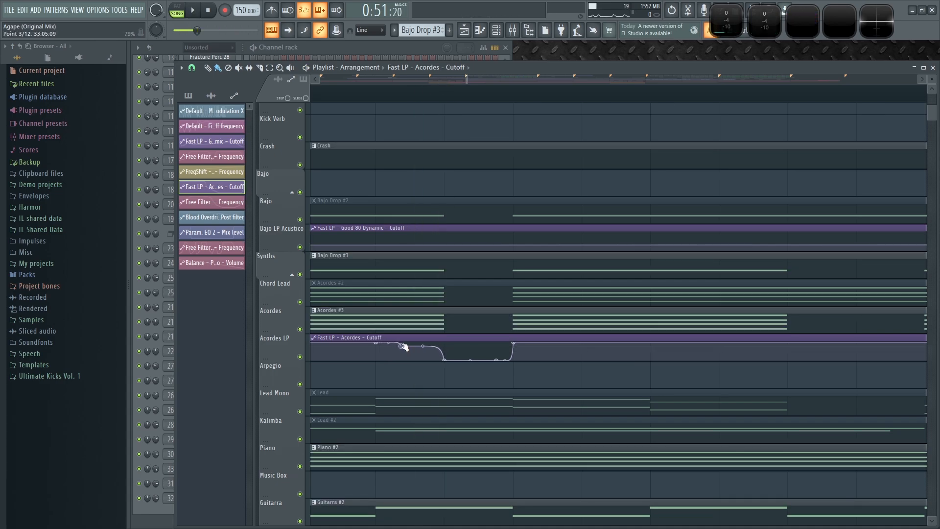
scroll(466, 372, down, 3)
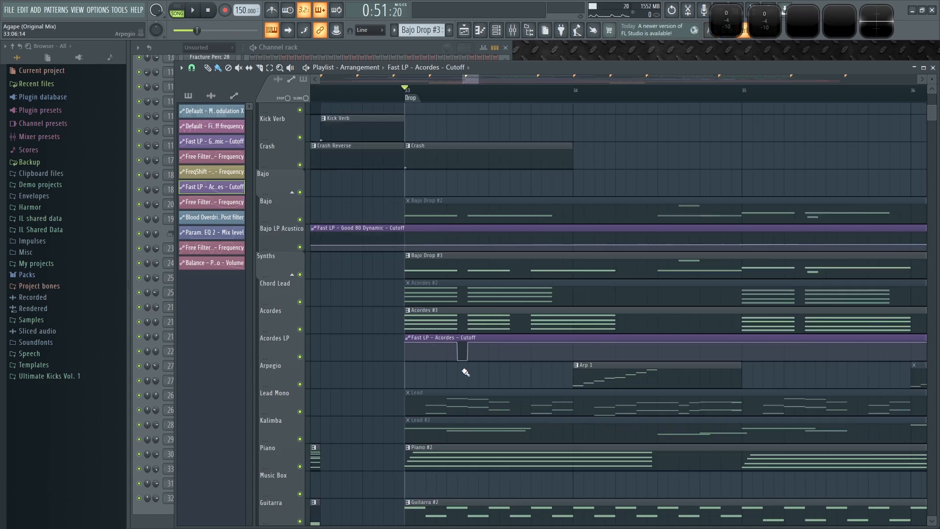
key(space)
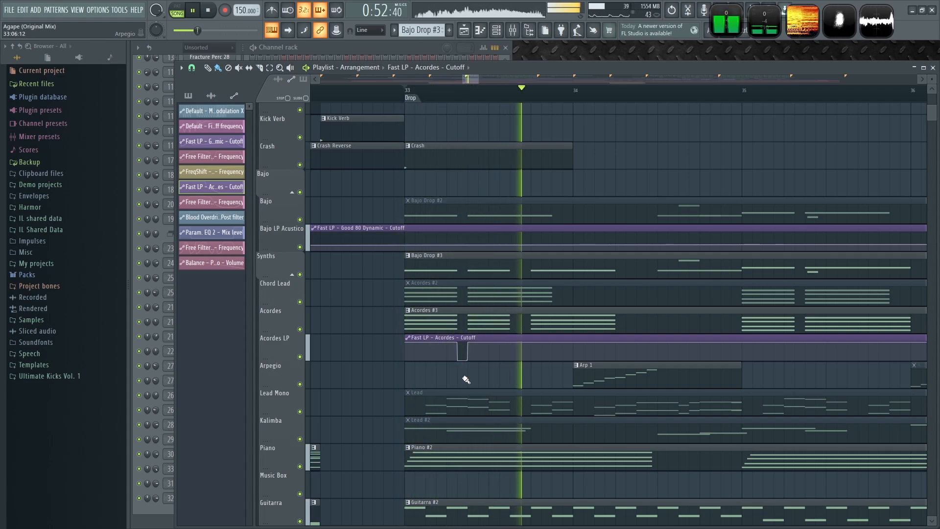
key(space)
scroll(504, 382, up, 4)
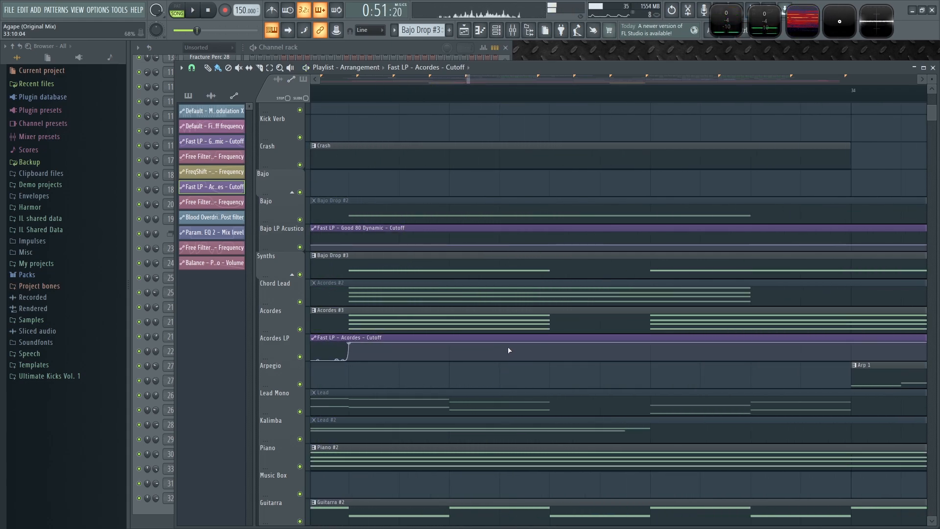
key(space)
key(space)
- Add a second cutoff dip later in bar 33 by lowering one automation point and raising the next
drag(546, 343, 549, 362)
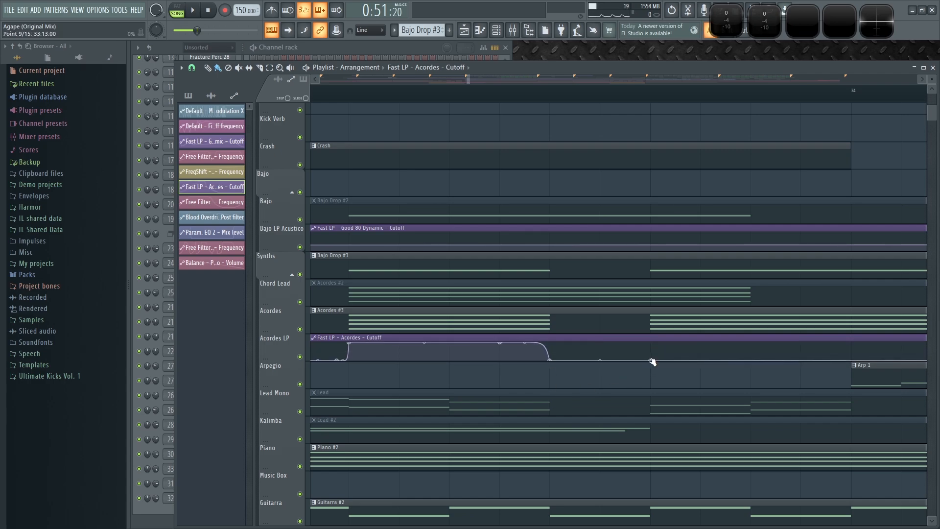
drag(642, 361, 651, 343)
key(space)
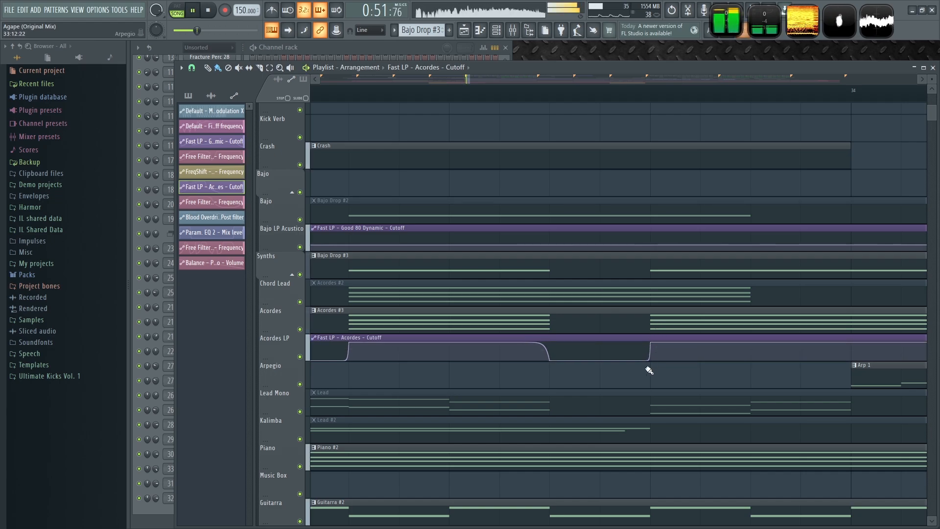
- Play the Drop with the reshaped cutoff automation
scroll(588, 379, up, 3)
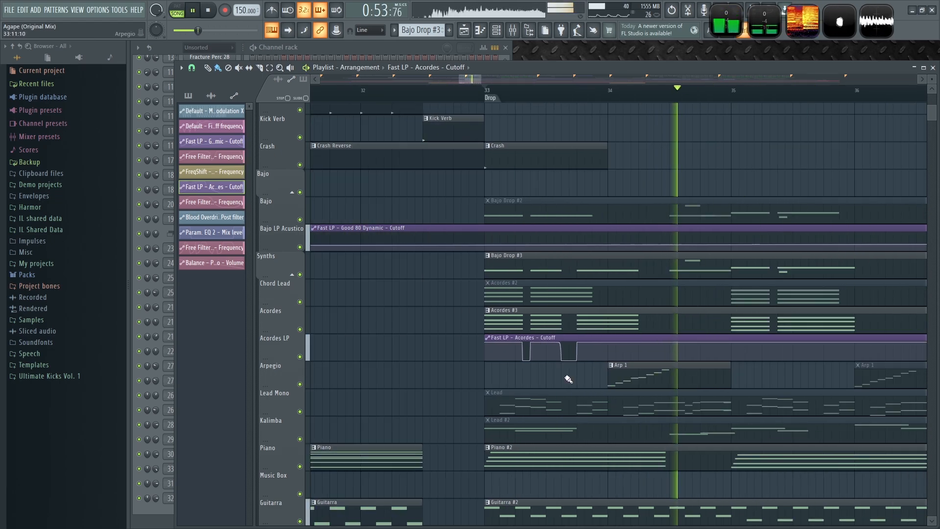
key(space)
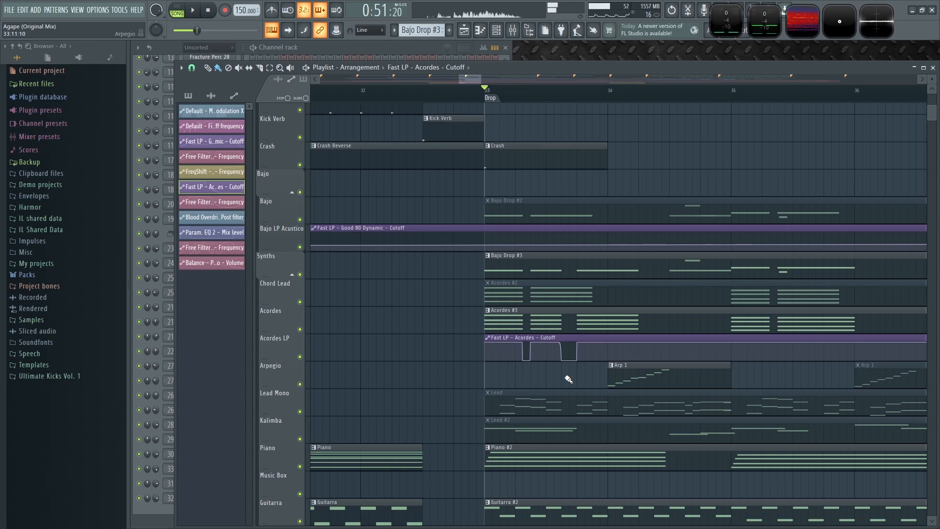
scroll(568, 379, up, 2)
key(space)
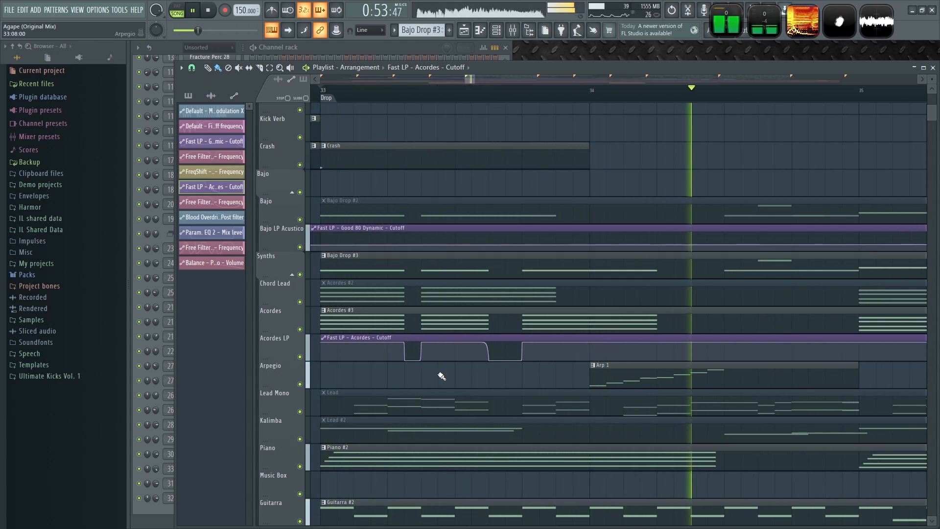
scroll(438, 378, down, 3)
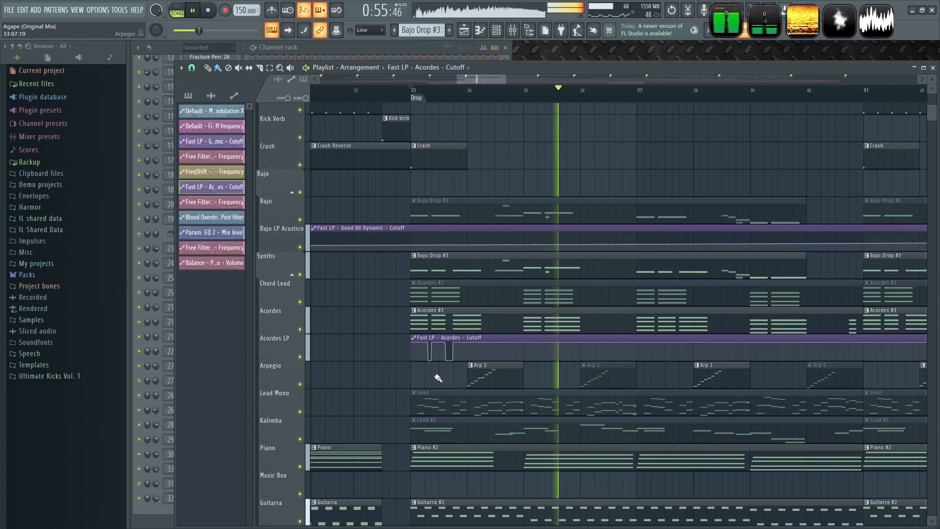
- Audition the Drop while toggling mute and solo on the Synths track
scroll(651, 369, down, 5)
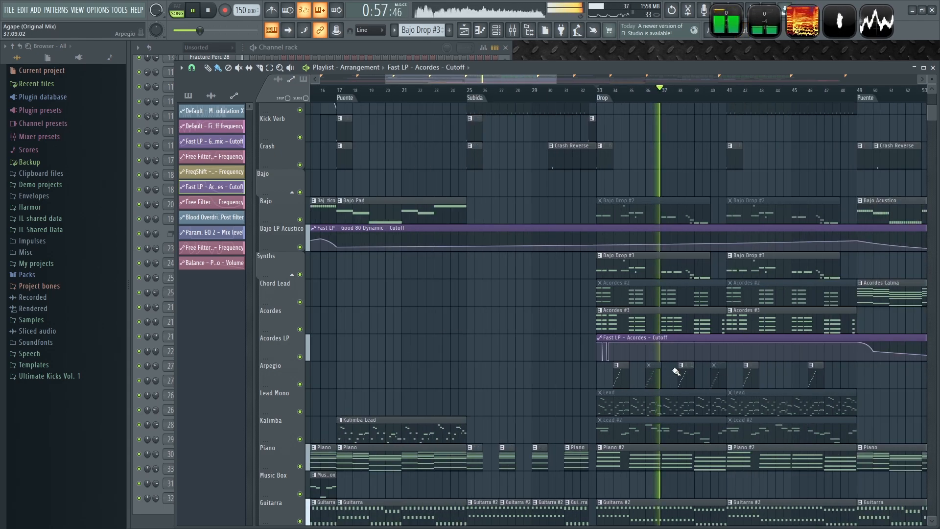
scroll(636, 355, up, 5)
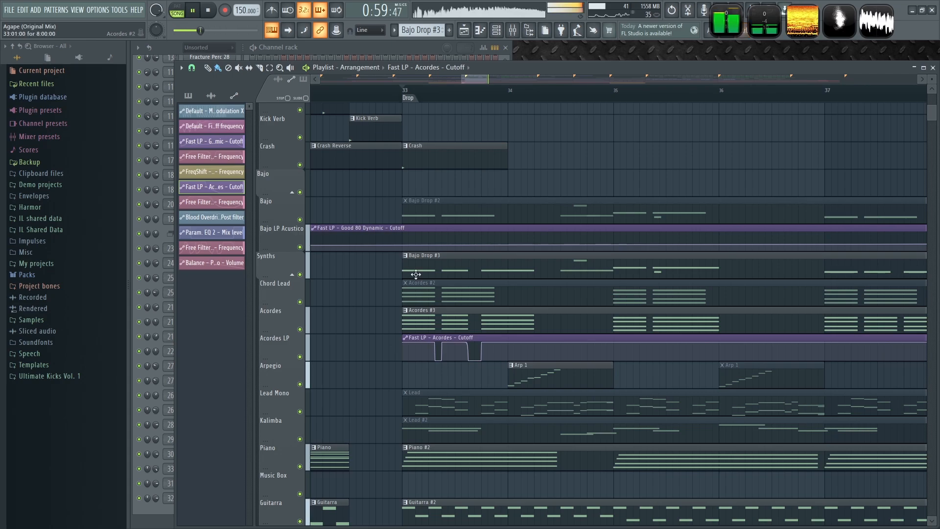
key(space)
scroll(393, 325, up, 2)
click(301, 274)
key(space)
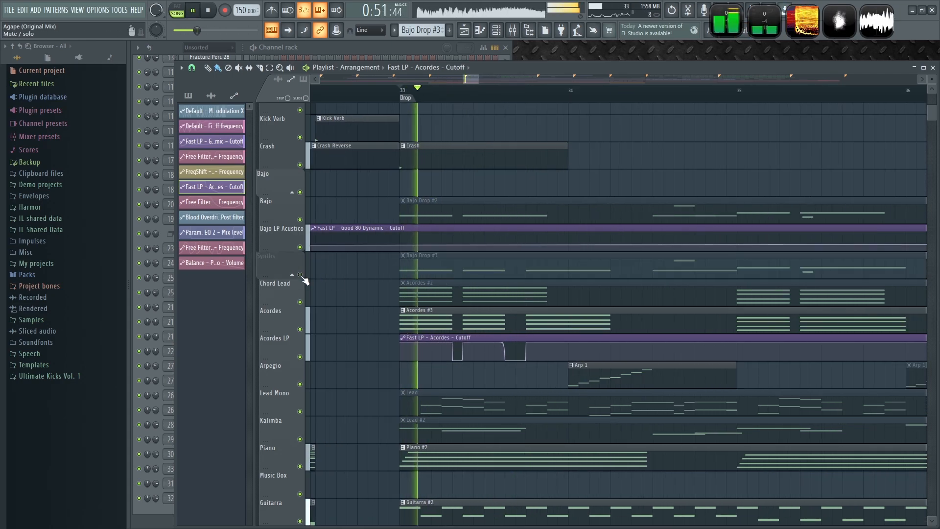
click(300, 274)
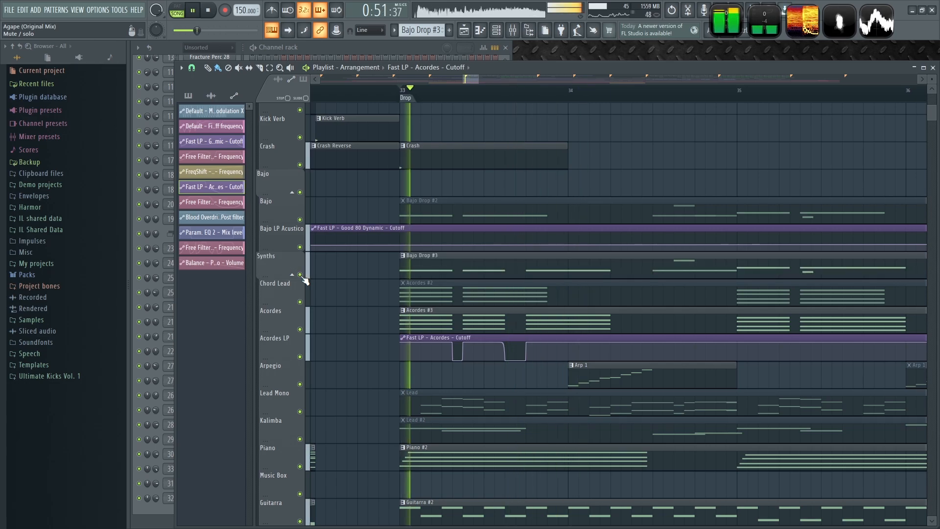
right_click(300, 275)
key(space)
- Open the Bajo Drop #3 pattern's channels and inspect the Sub Bajo synth
double_click(449, 262)
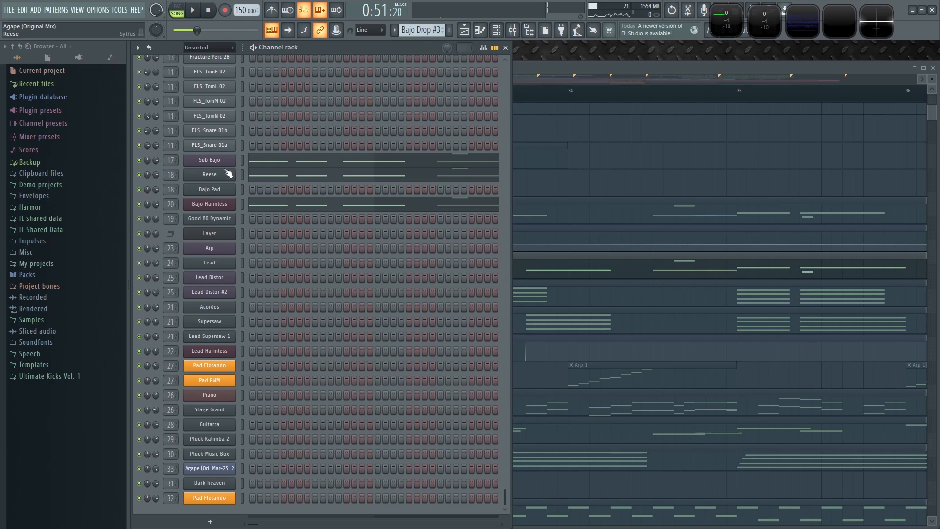
click(223, 163)
click(447, 146)
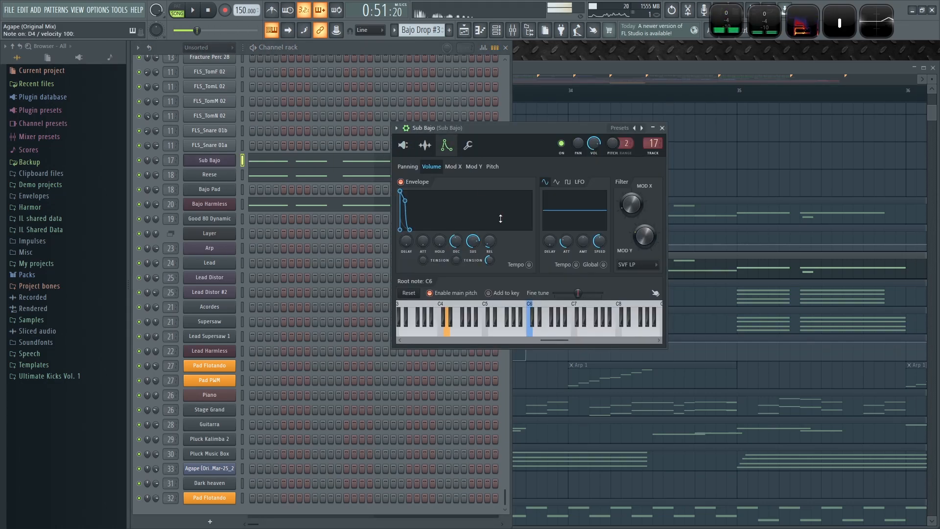
- In the Reese Sytrus, shorten the release of an operator's volume envelope
click(203, 174)
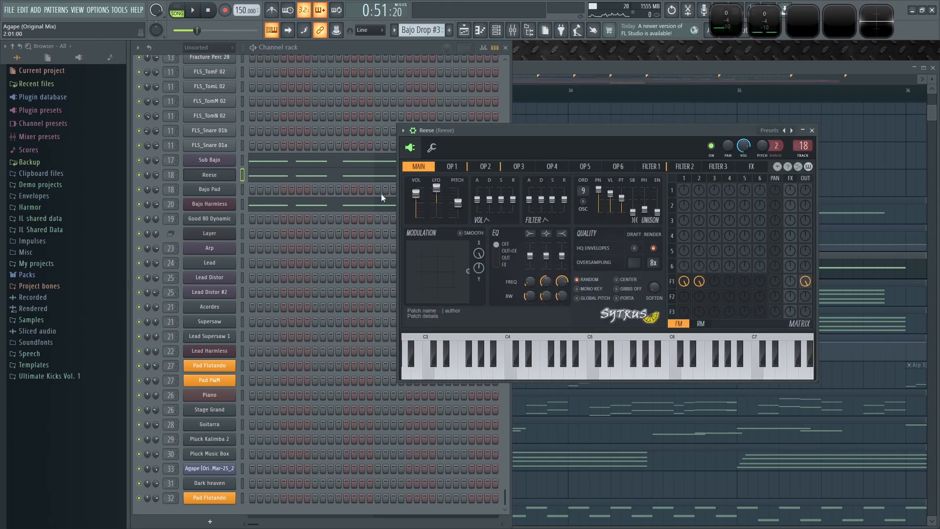
click(453, 167)
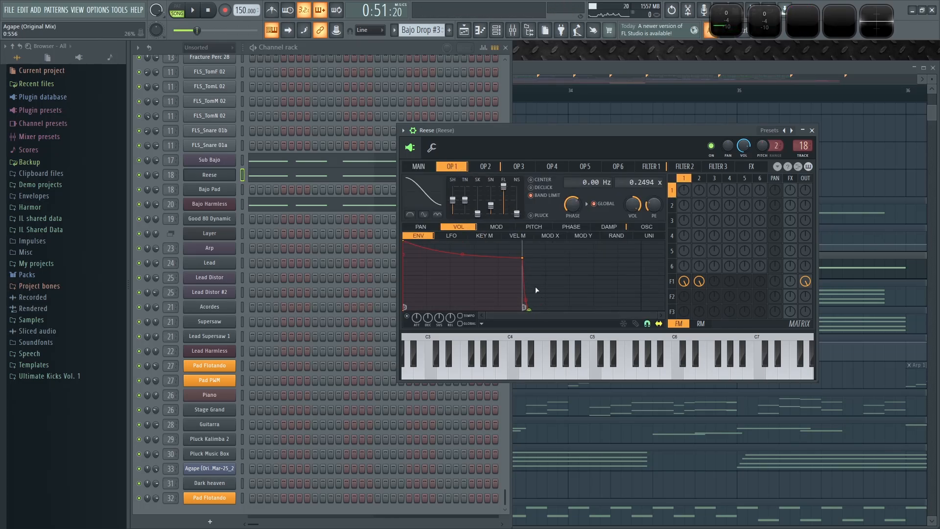
drag(545, 311, 533, 318)
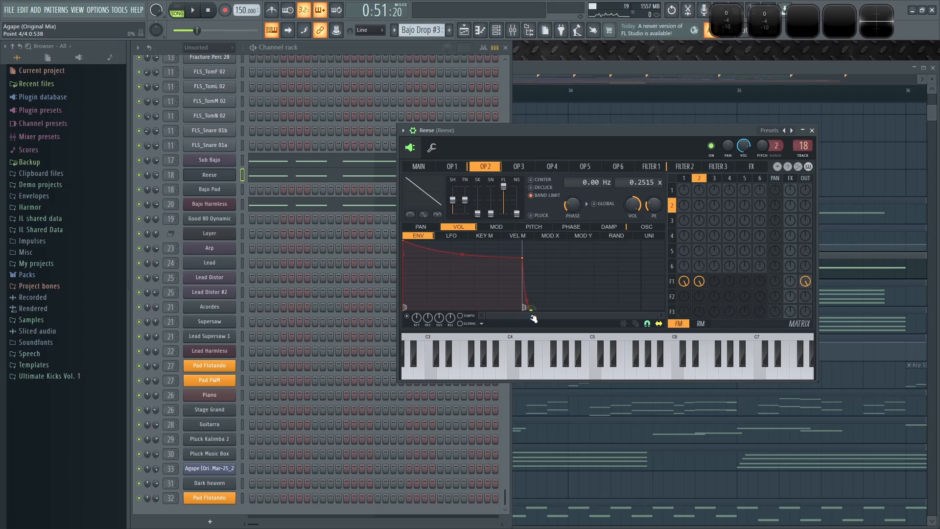
- In Bajo Harmless, switch the delay off and lower the reverb level
click(243, 204)
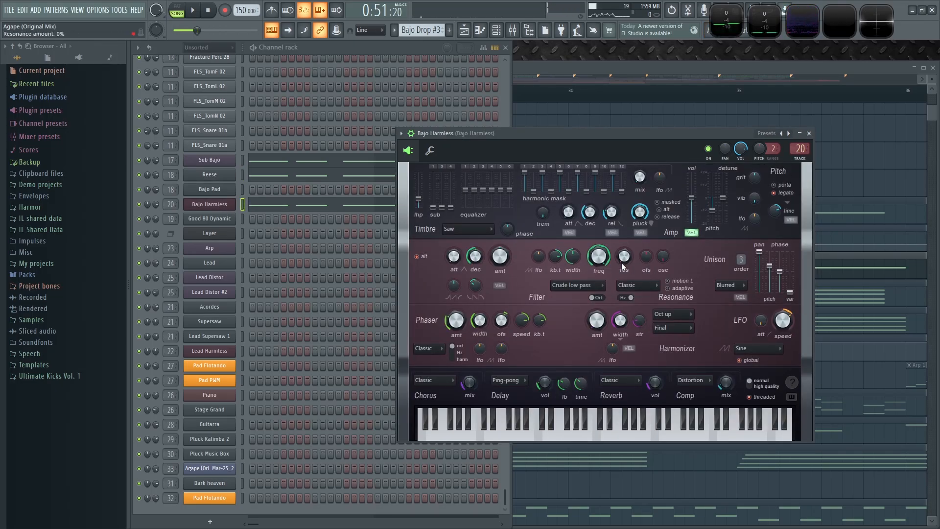
click(508, 391)
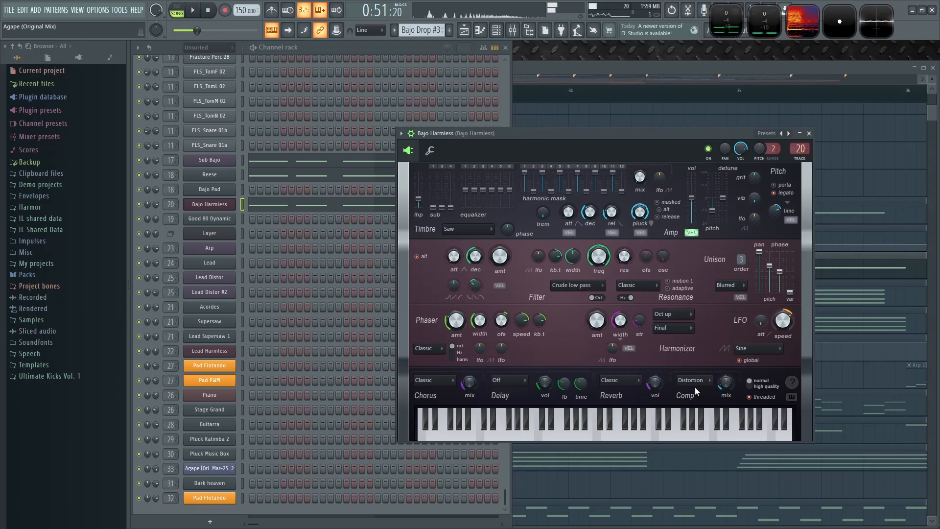
drag(656, 384, 657, 401)
key(x)
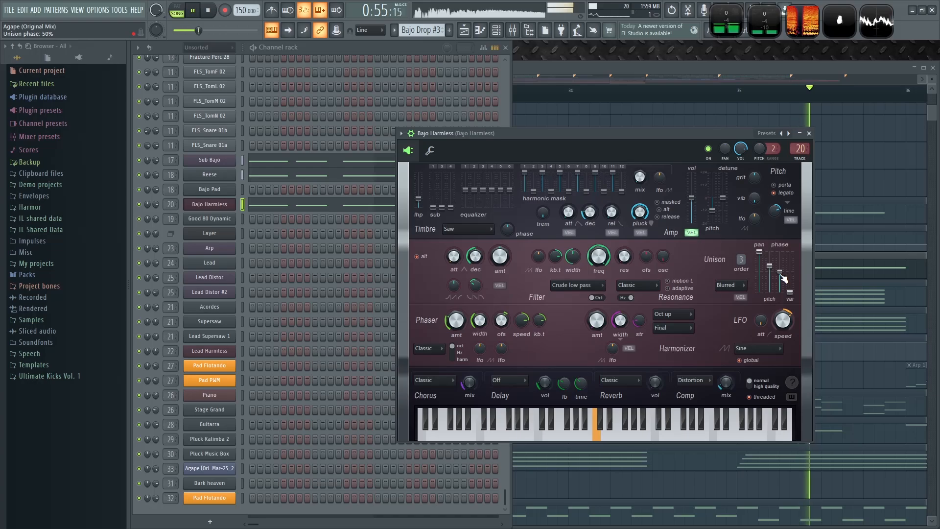
- Raise Bajo Harmless's unison phase to 50% and play the Drop
drag(782, 278, 782, 257)
key(space)
key(space)
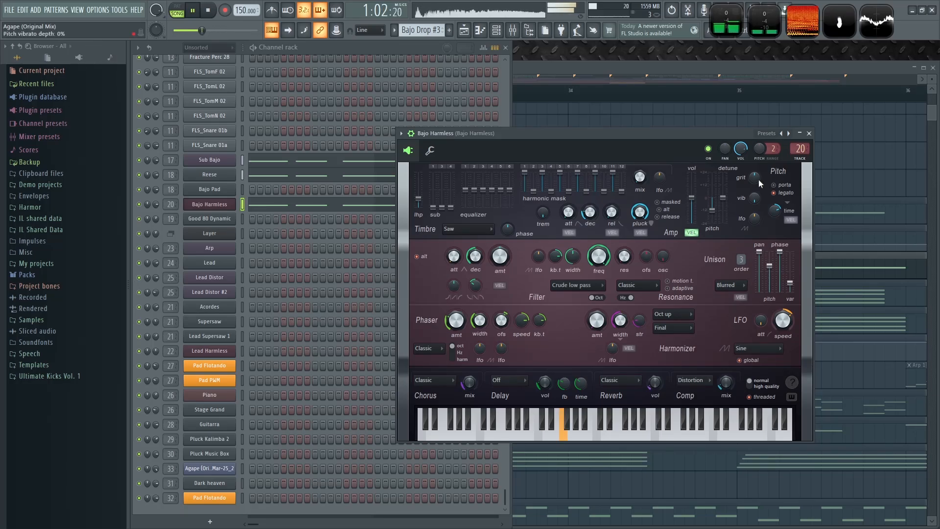
- Close the synth and channel rack windows and un-solo the Synths track for playback
click(809, 134)
click(800, 70)
key(space)
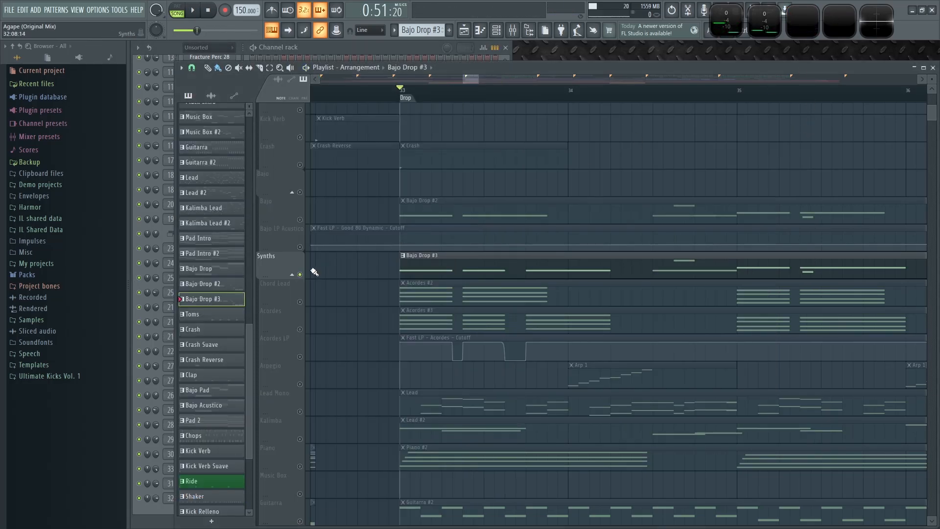
right_click(300, 275)
key(space)
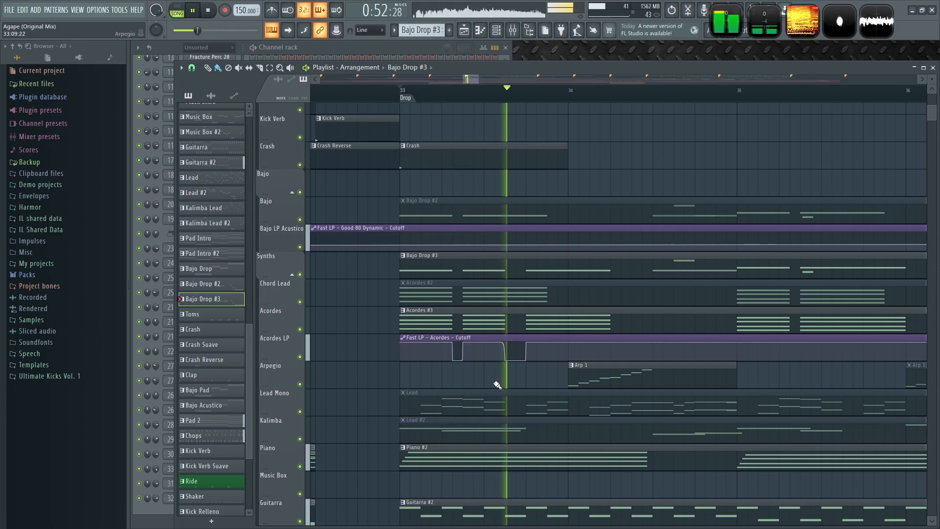
- Shorten the Acordes cutoff automation clip to about one bar and repeat it through the Drop
scroll(490, 383, down, 3)
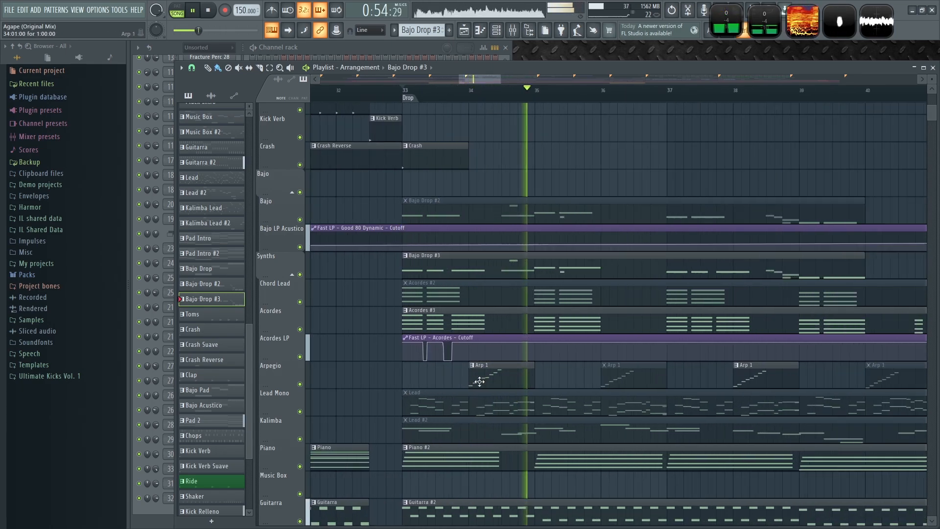
scroll(479, 381, up, 1)
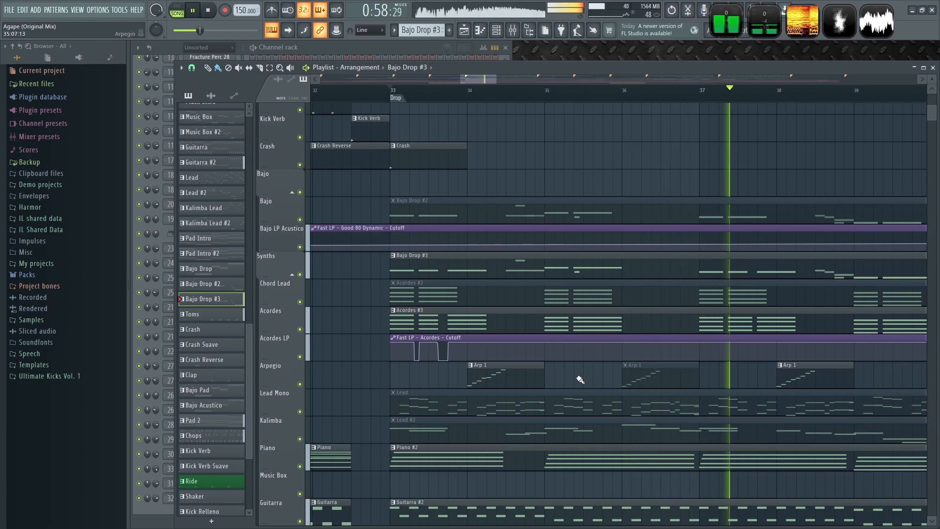
scroll(582, 380, down, 4)
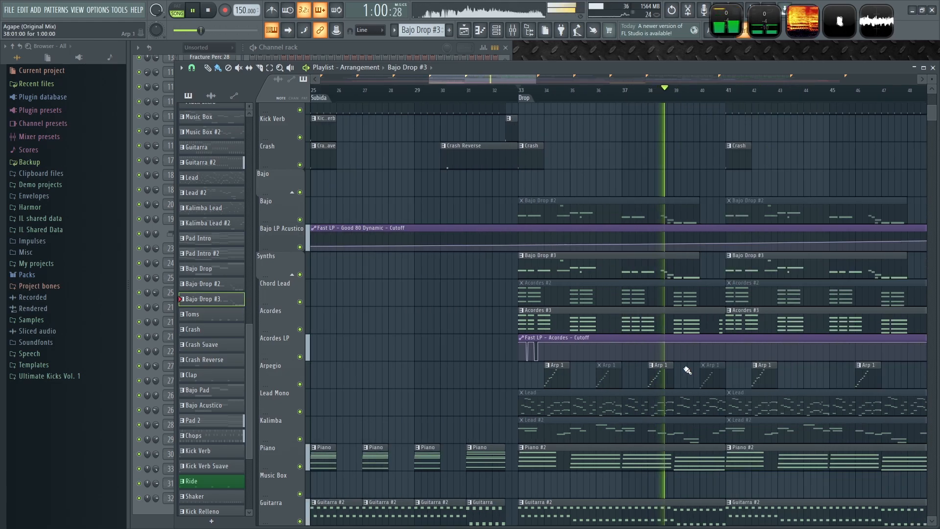
scroll(687, 370, right, 4)
key(space)
click(258, 68)
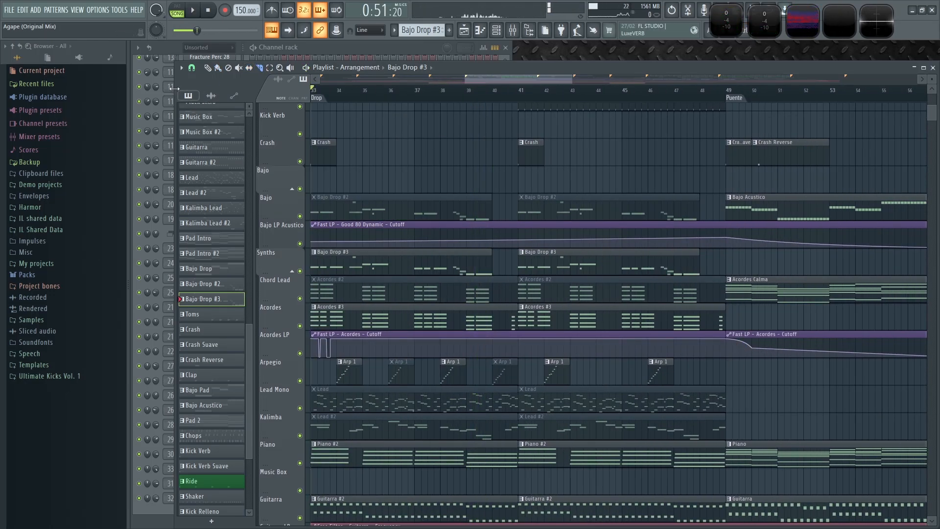
drag(725, 338, 439, 343)
scroll(345, 346, up, 3)
click(366, 331)
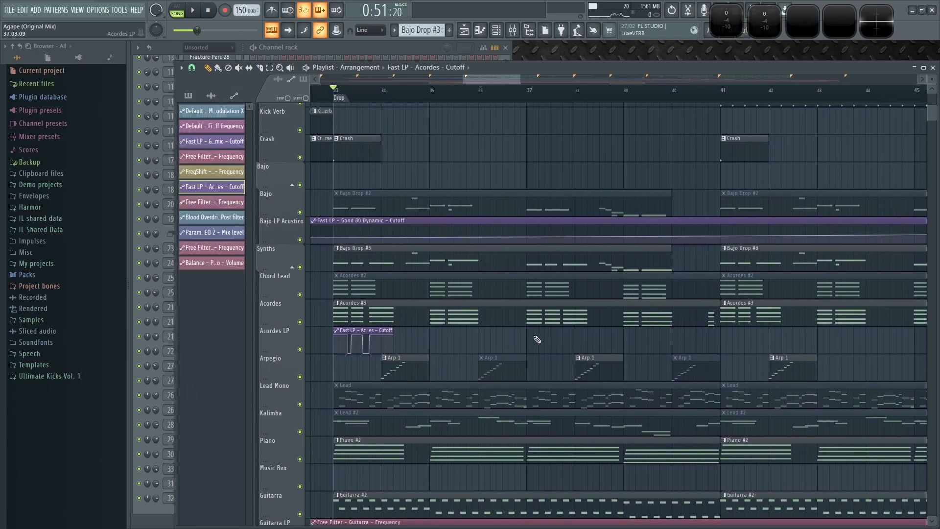
drag(922, 338, 804, 341)
click(802, 338)
scroll(803, 343, down, 3)
key(space)
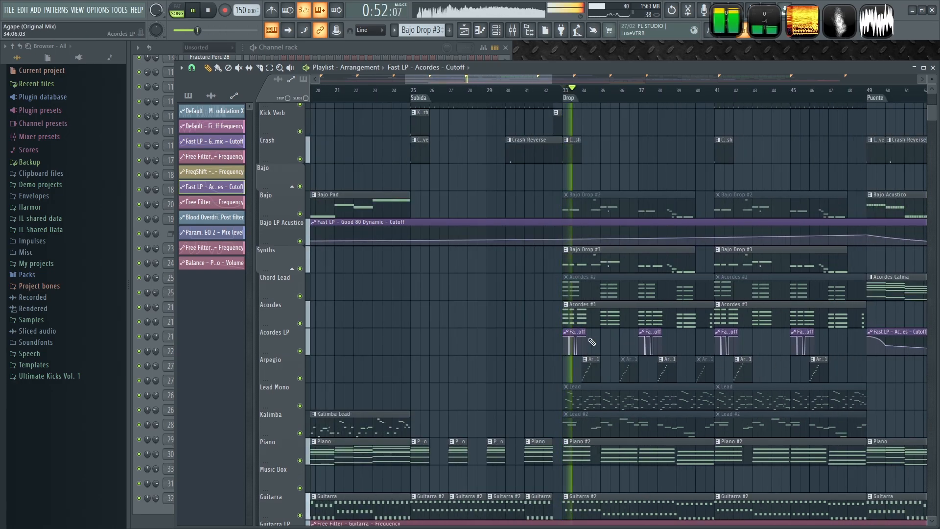
- Adjust the cutoff curve points inside the first Drop automation clip and play it
scroll(532, 345, up, 4)
scroll(511, 356, up, 5)
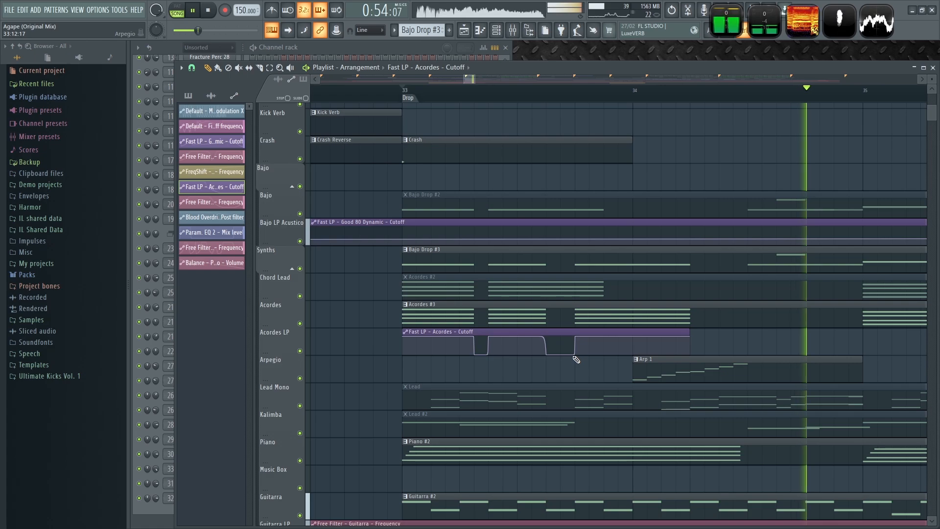
click(447, 95)
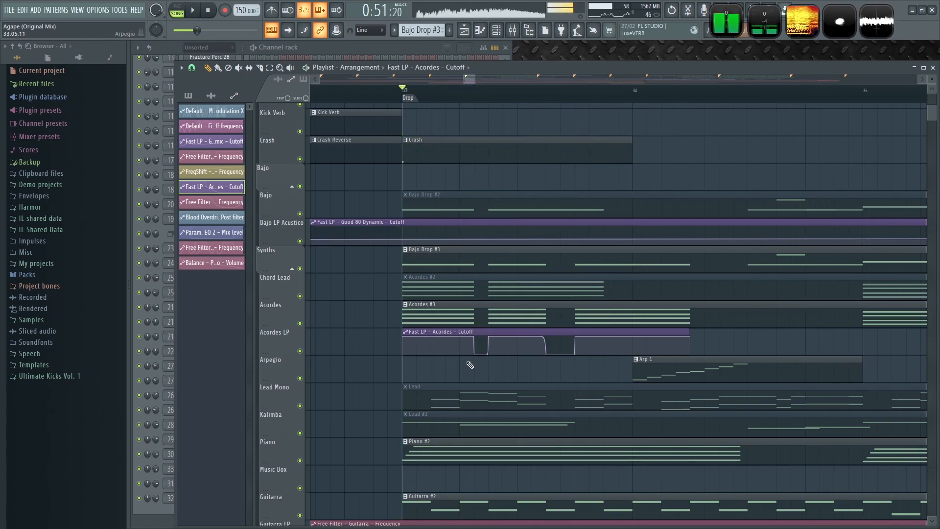
key(space)
scroll(490, 360, up, 3)
drag(647, 358, 339, 361)
drag(760, 369, 913, 340)
key(space)
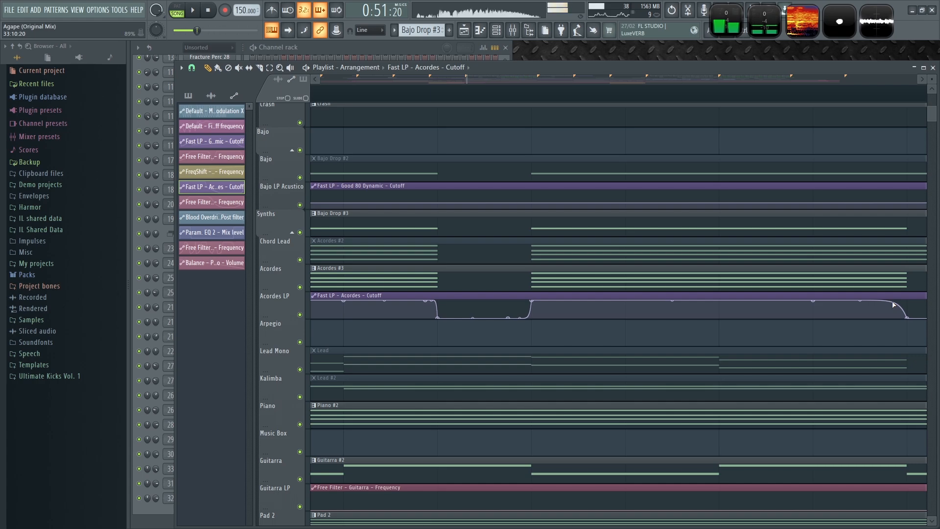
- Move one cutoff automation point and delete another in the clip, then play it
scroll(917, 321, up, 5)
scroll(852, 374, down, 4)
drag(849, 389, 602, 371)
right_click(563, 359)
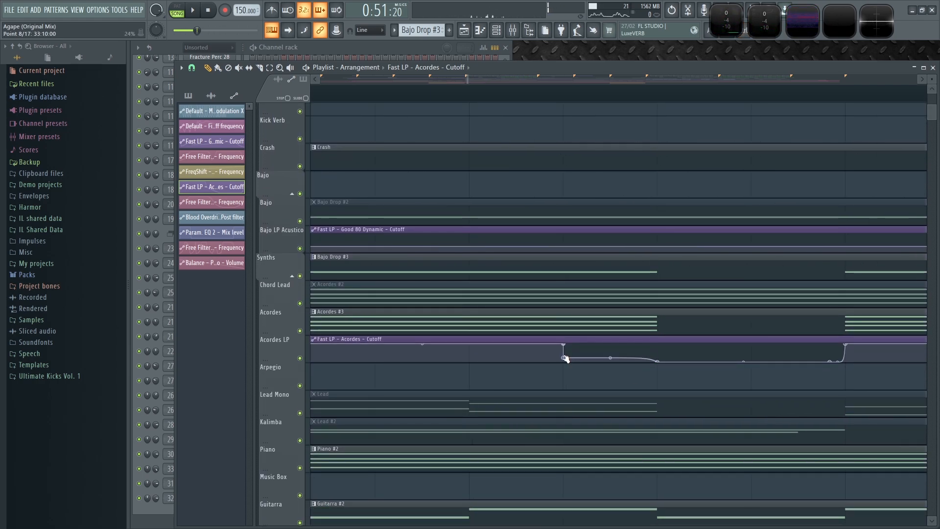
key(space)
- Place another Acordes cutoff clip at bar 35 and move its second dip earlier
scroll(592, 366, down, 4)
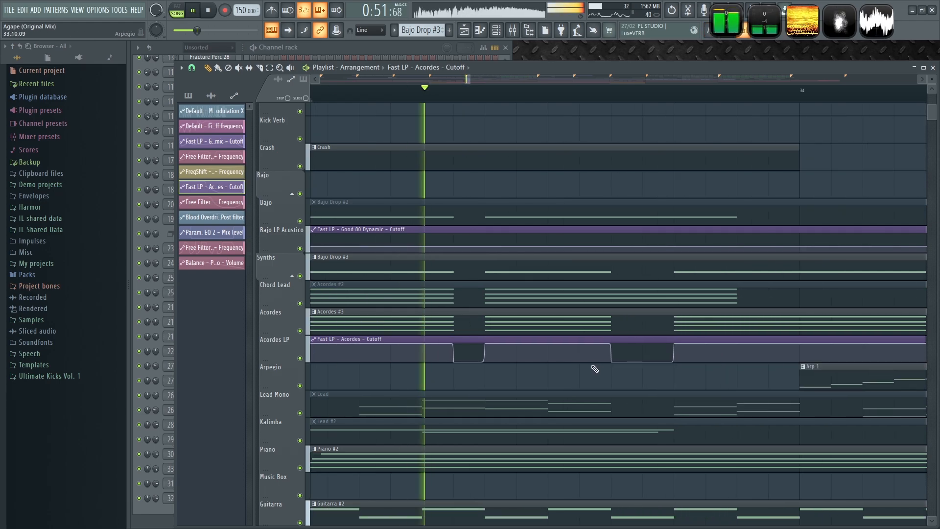
scroll(594, 368, down, 4)
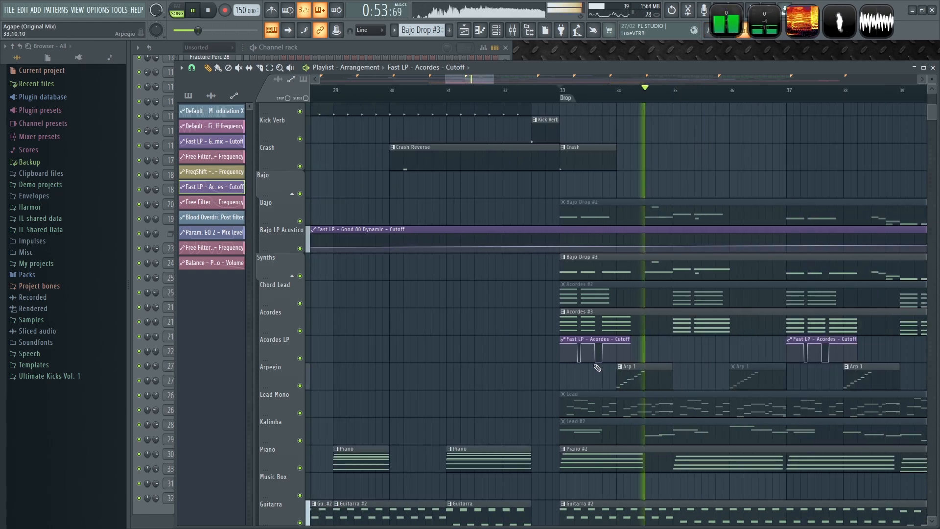
scroll(426, 329, up, 4)
key(space)
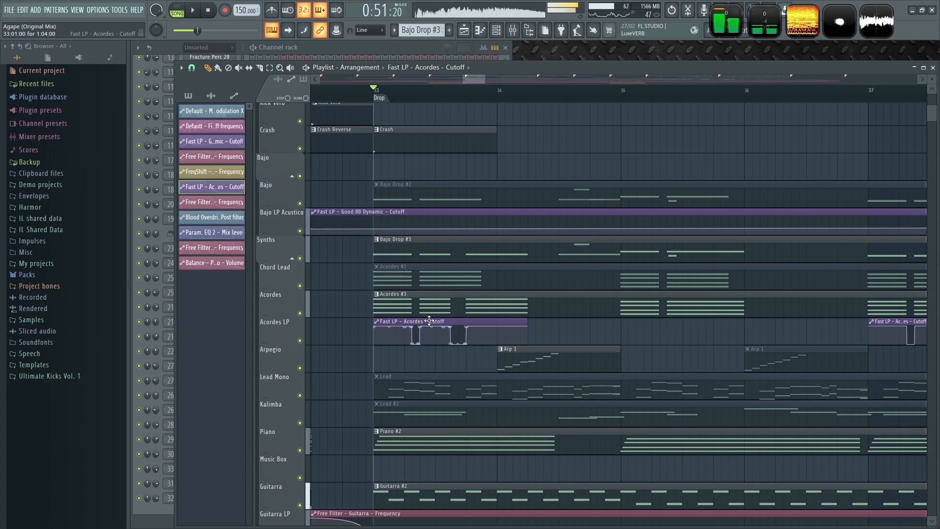
click(622, 327)
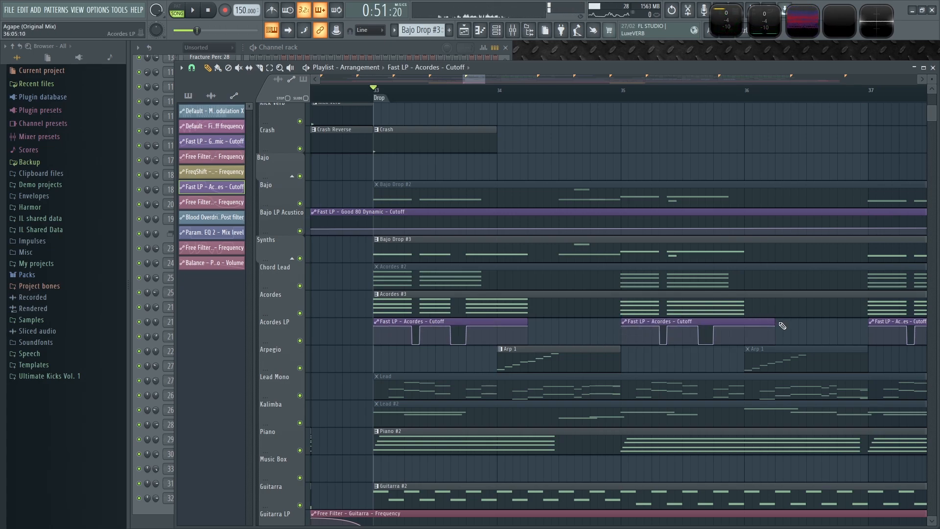
drag(708, 321, 690, 324)
key(space)
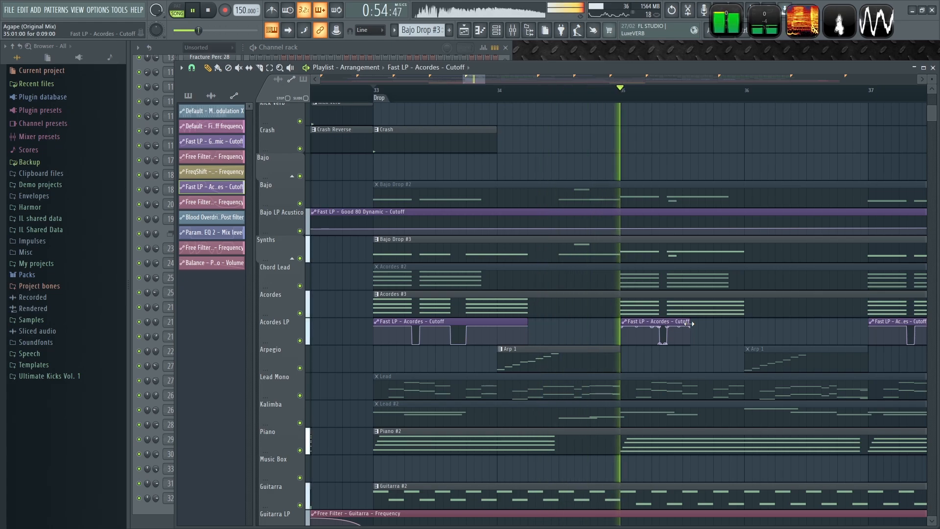
- Lay out the Acordes cutoff automation clips through the Drop and play them back
key(space)
key(space)
scroll(671, 331, down, 4)
drag(691, 334, 468, 280)
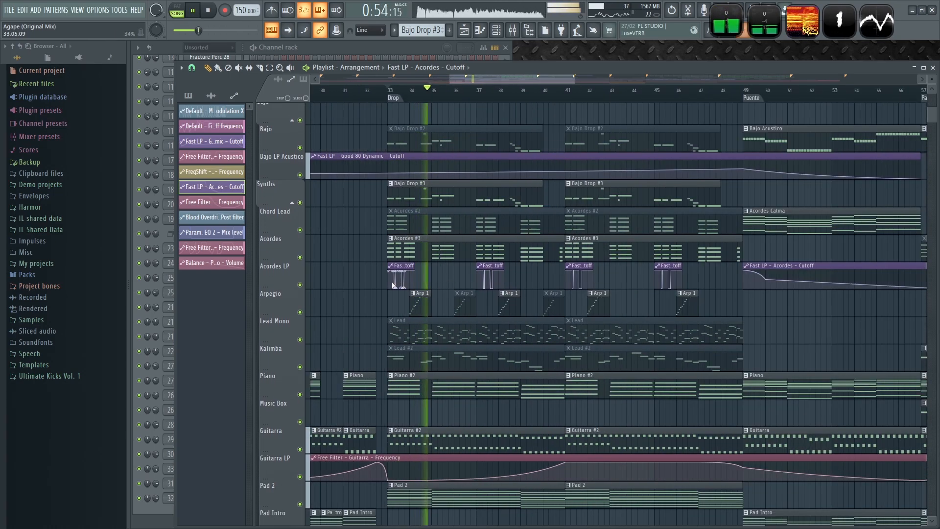
key(space)
scroll(439, 306, up, 4)
- Solo the Arpegio track and open the Patcher effect on its mixer insert
right_click(300, 312)
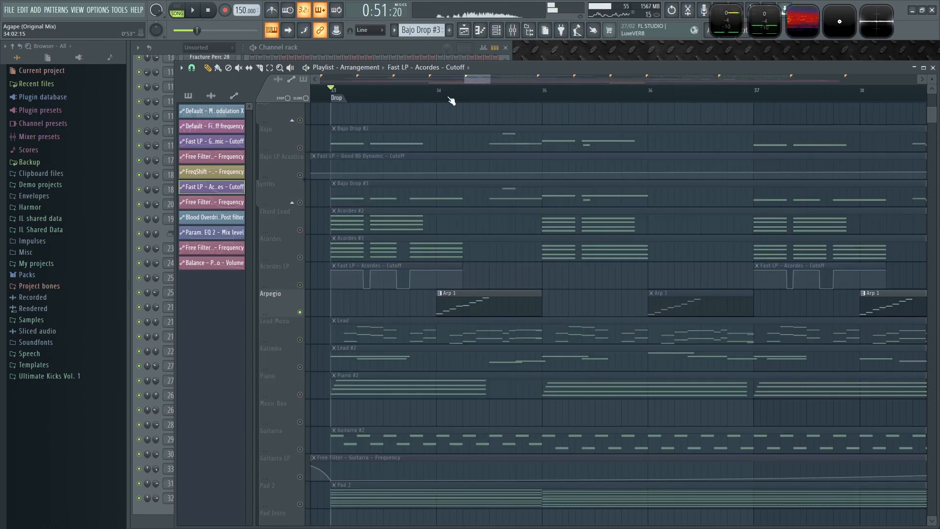
key(space)
key(F9)
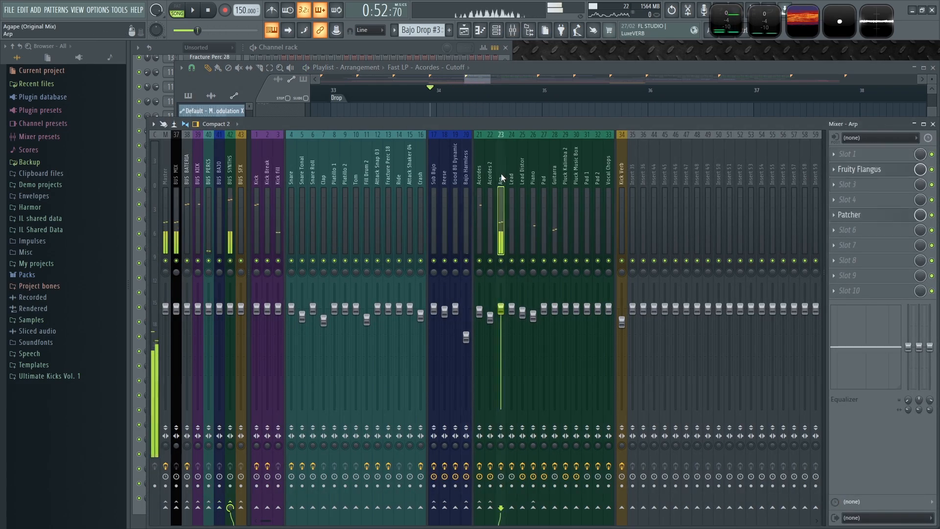
click(874, 220)
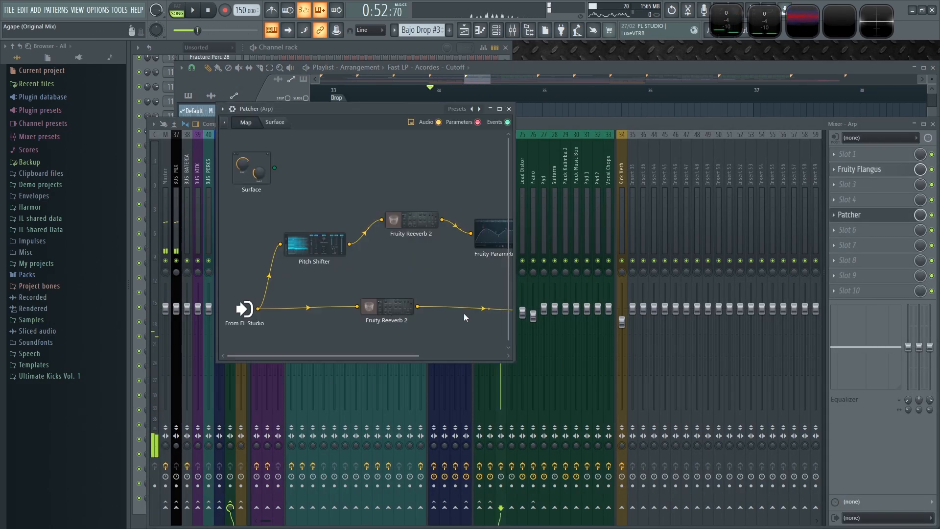
scroll(419, 259, down, 2)
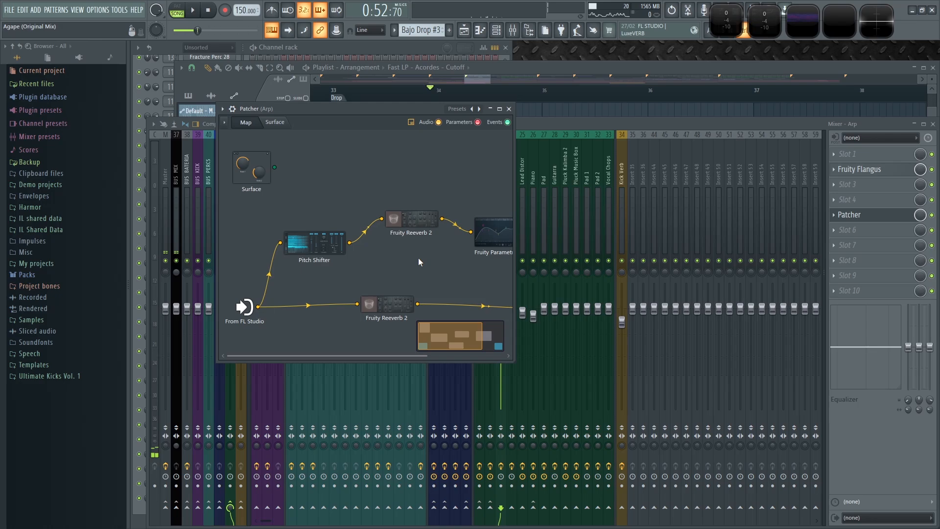
- Enlarge the Patcher map, open the lower Fruity Reeverb 2 and raise its dry level while auditioning it
drag(513, 363, 667, 393)
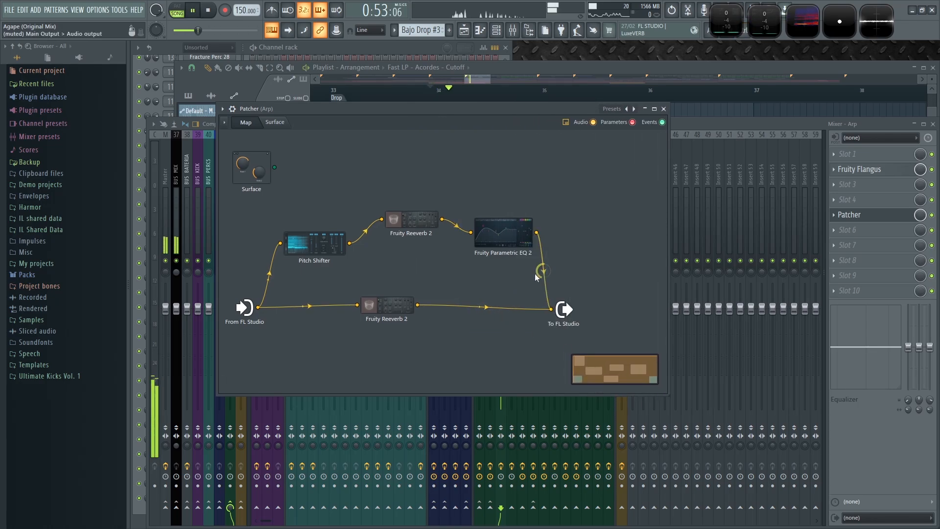
click(393, 306)
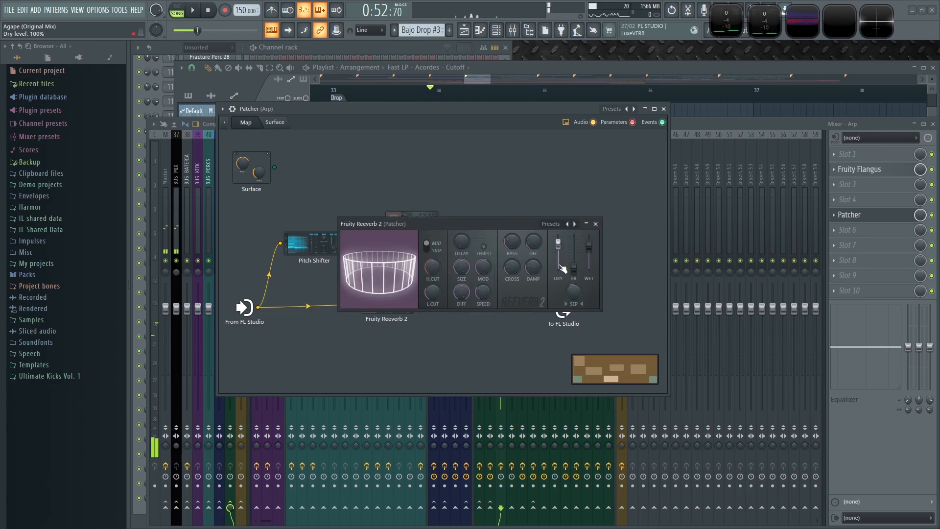
drag(573, 269, 573, 240)
key(space)
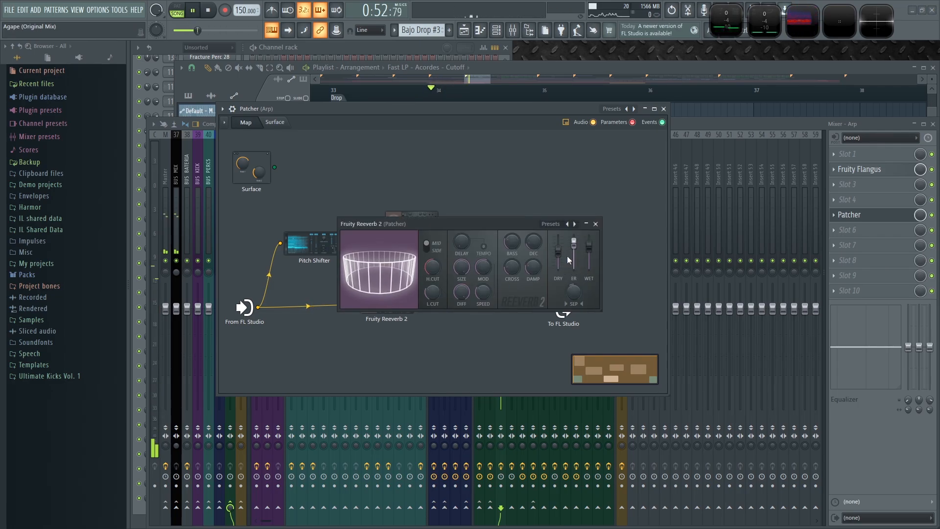
key(space)
click(595, 224)
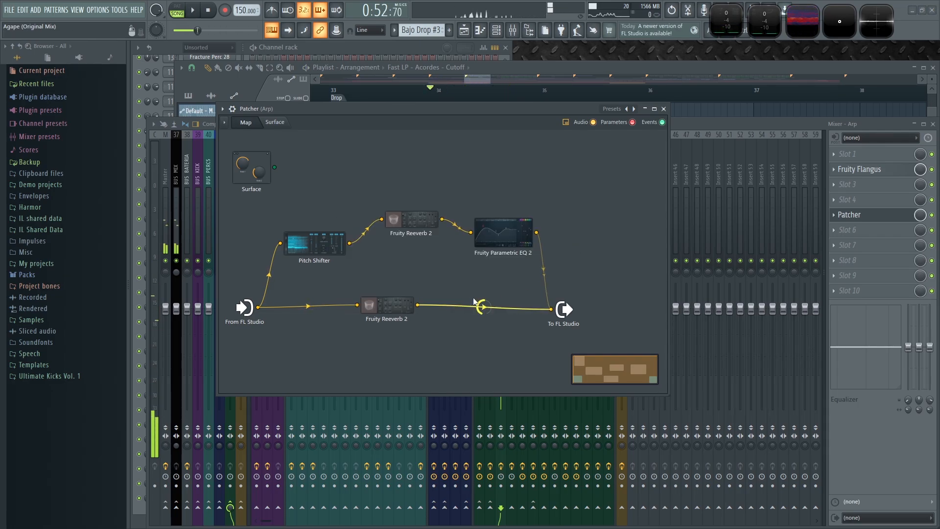
- Play the arpeggio again, then close the Patcher and the mixer
key(space)
click(548, 271)
click(664, 108)
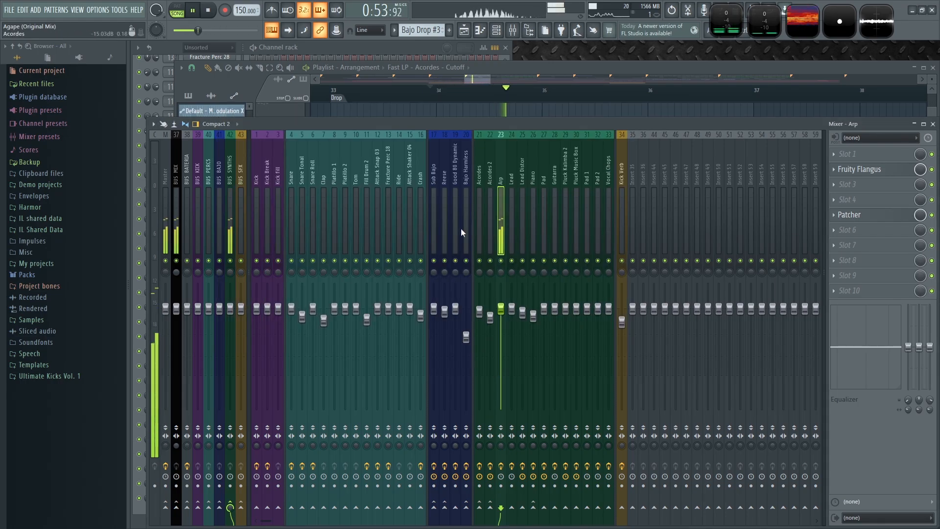
key(F9)
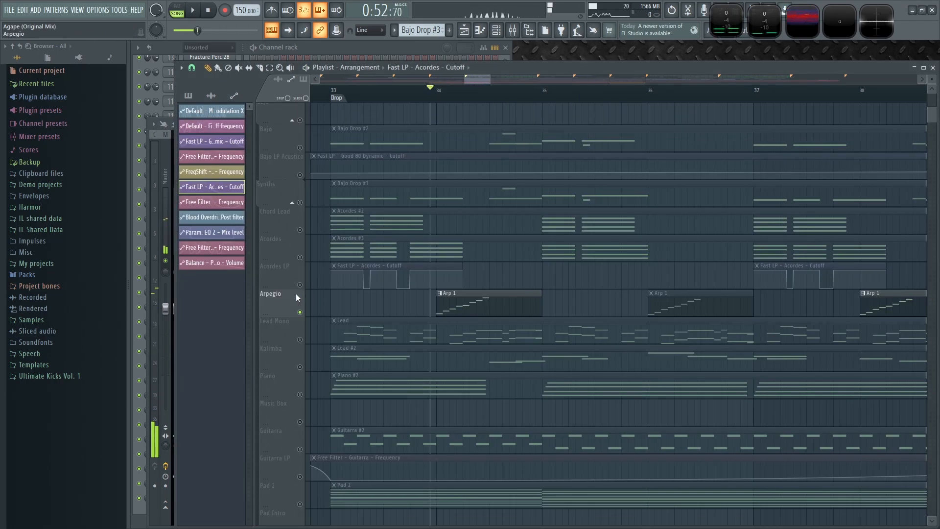
- Unsolo the Arpegio track and play the arrangement from the start of the Drop at bar 33
right_click(299, 312)
click(334, 92)
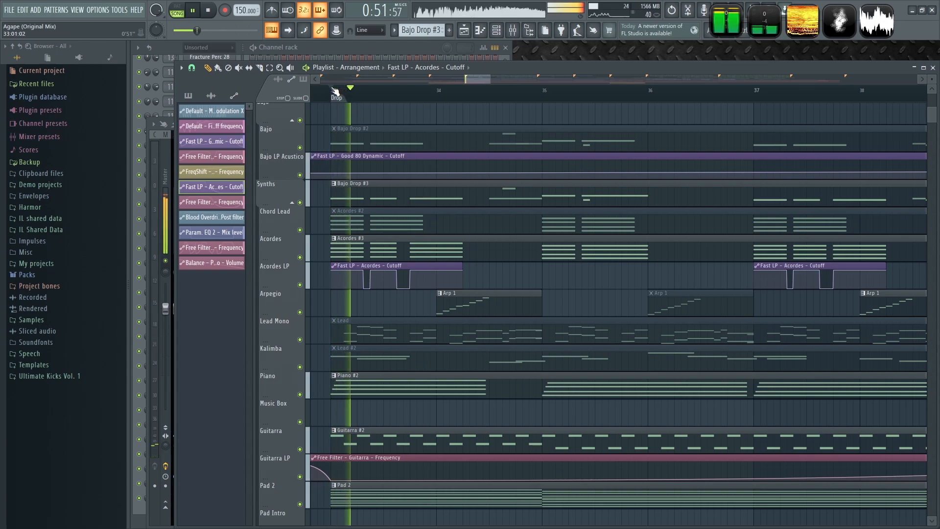
key(space)
key(space)
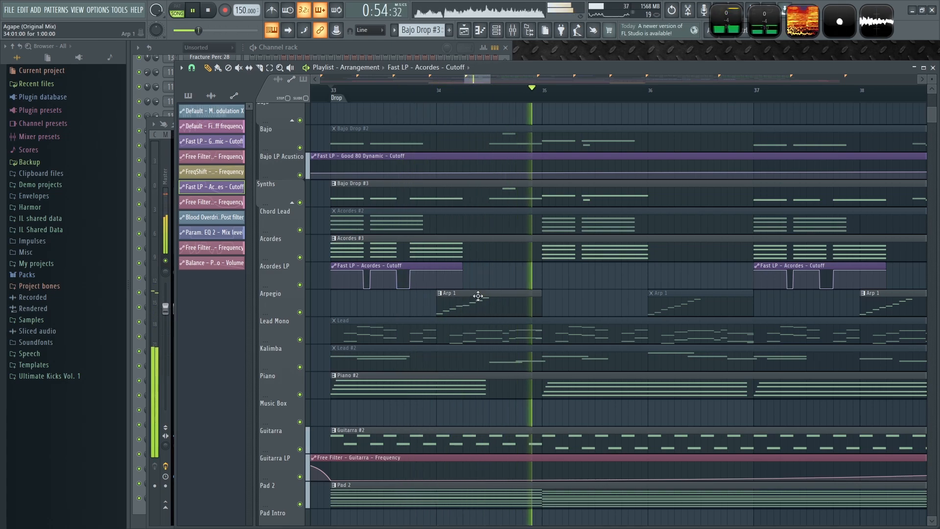
- Shift the first Arp 1 clip in the Drop slightly later and play it back
drag(470, 304, 509, 297)
key(space)
click(516, 297)
key(space)
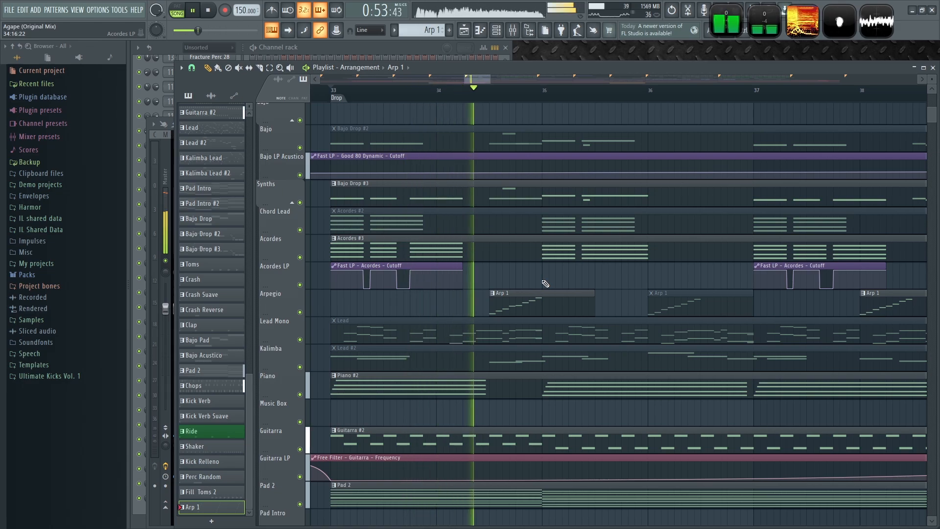
- Rearrange the Arp 1 clips along the Arpegio track through the rest of the Drop
drag(650, 280, 332, 261)
drag(569, 288, 589, 288)
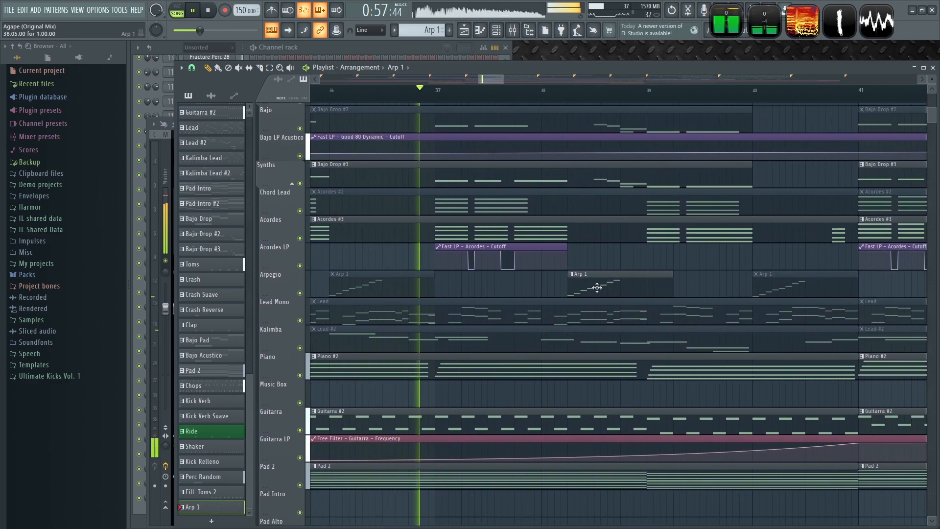
scroll(590, 287, down, 3)
drag(602, 285, 612, 283)
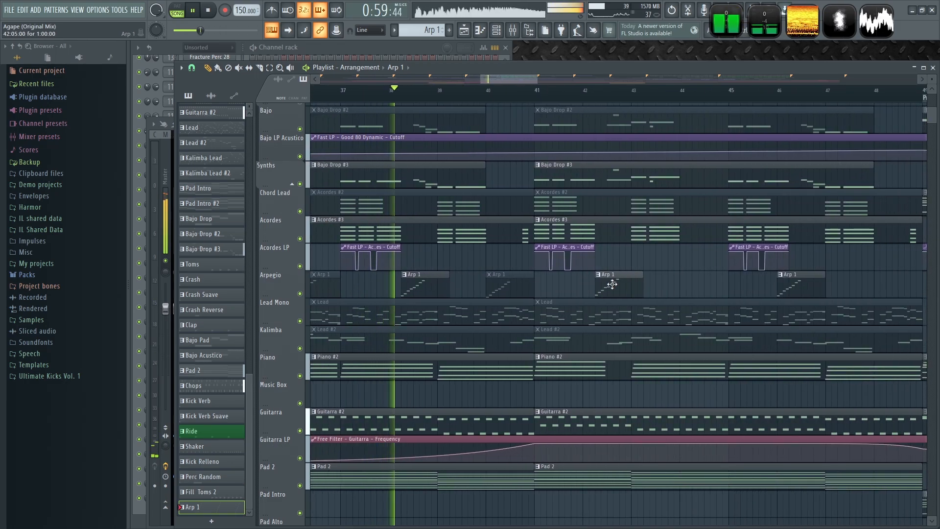
drag(670, 287, 438, 289)
scroll(589, 283, down, 4)
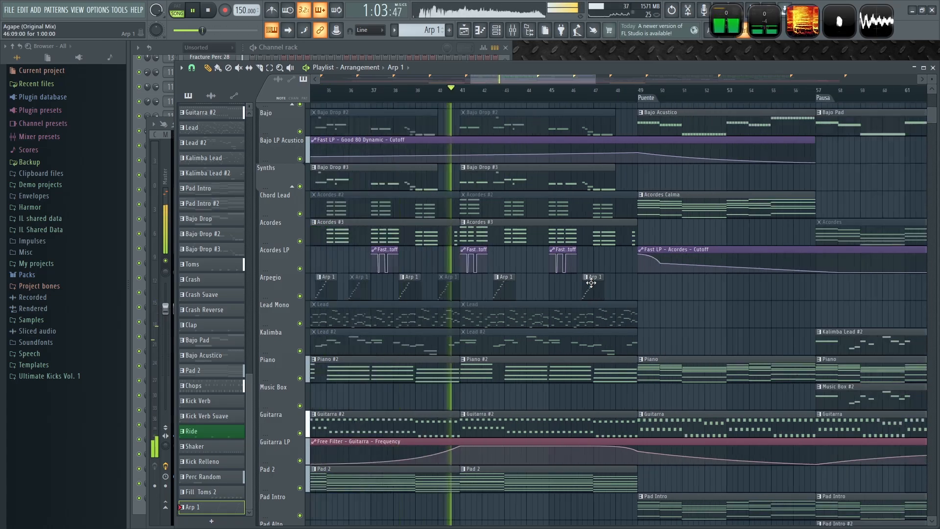
scroll(379, 268, down, 3)
drag(379, 268, 287, 262)
drag(701, 272, 372, 270)
- Insert an empty track above the Arpegio track
scroll(370, 274, up, 3)
scroll(460, 308, up, 3)
scroll(656, 296, up, 3)
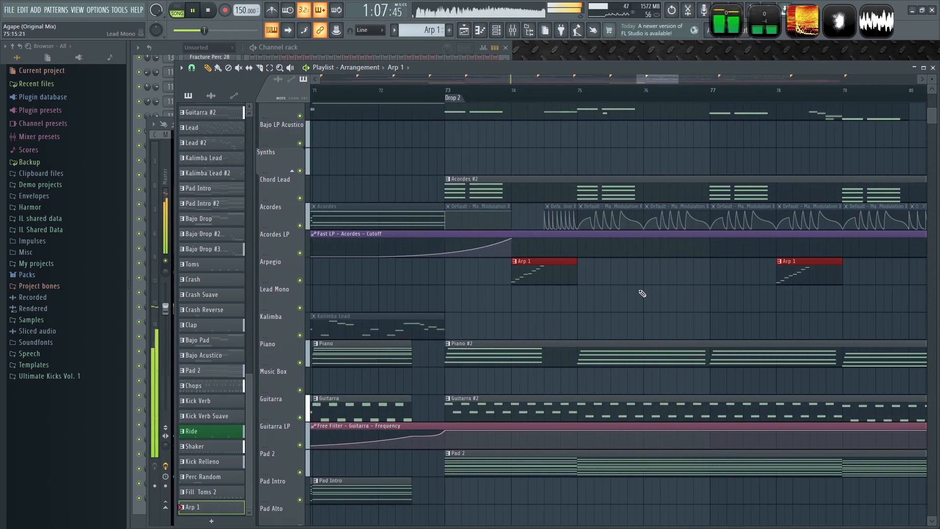
drag(642, 294, 571, 302)
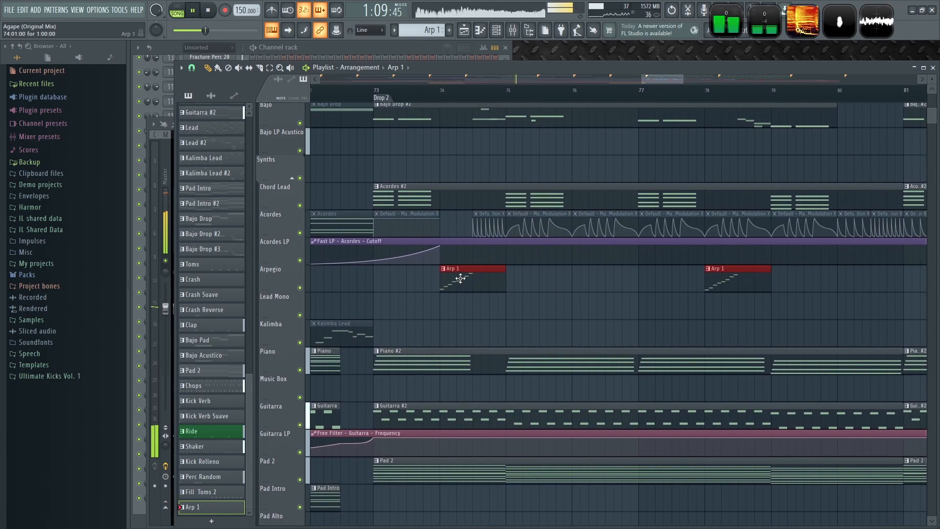
scroll(610, 317, down, 6)
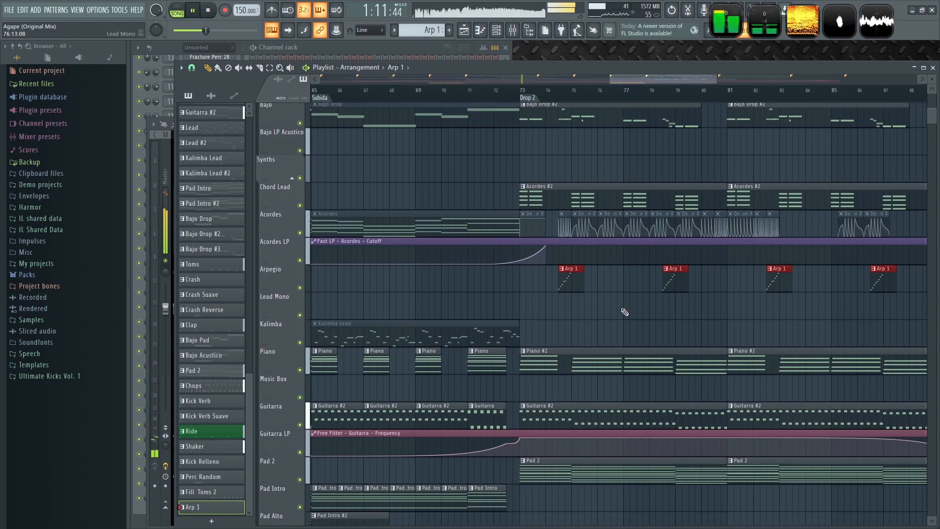
right_click(277, 280)
click(297, 464)
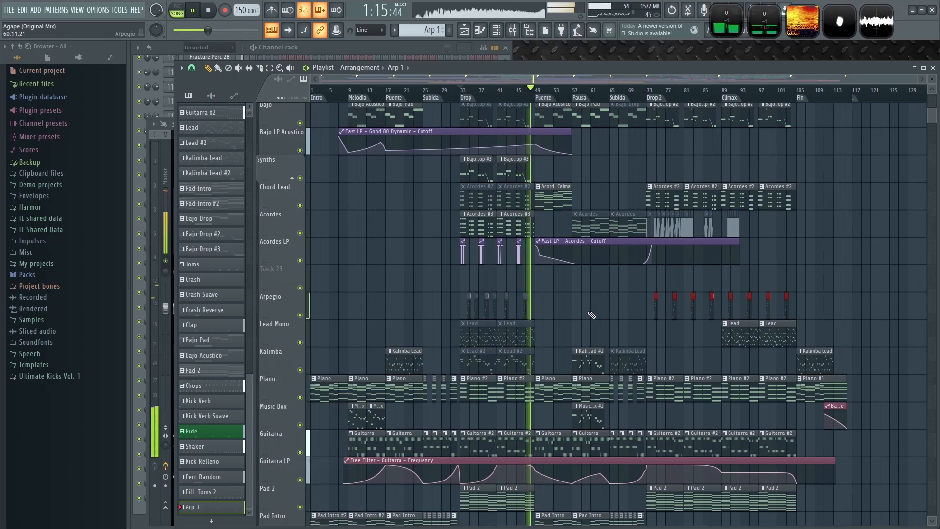
- Trim the end of the last Acordes #3 clip in the Drop slightly shorter
scroll(576, 309, up, 5)
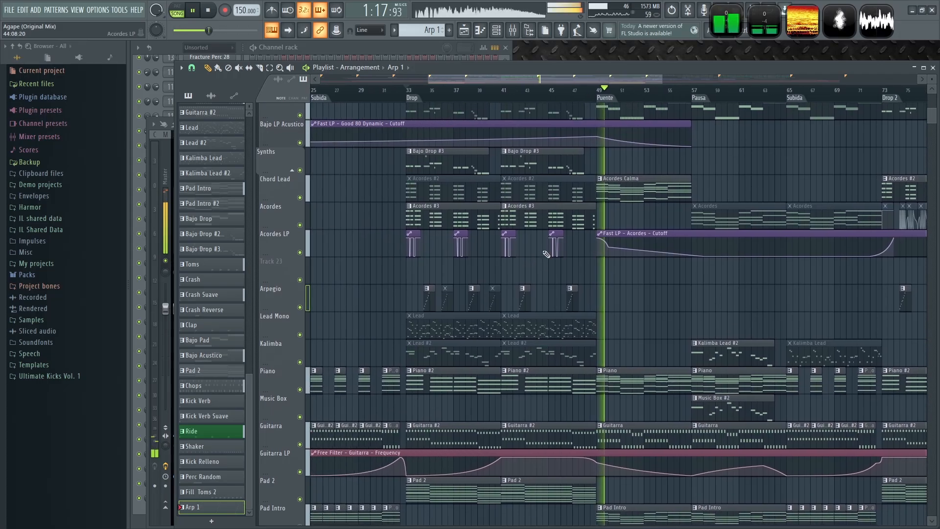
key(space)
scroll(568, 256, up, 3)
drag(738, 206, 732, 207)
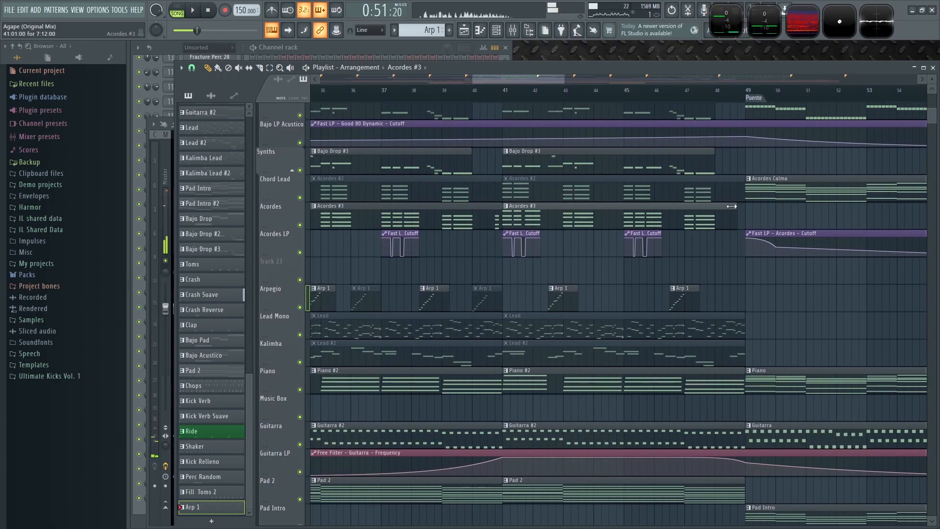
- Play and inspect the Acordes cutoff automation clip at the start of the Puente
scroll(588, 249, down, 3)
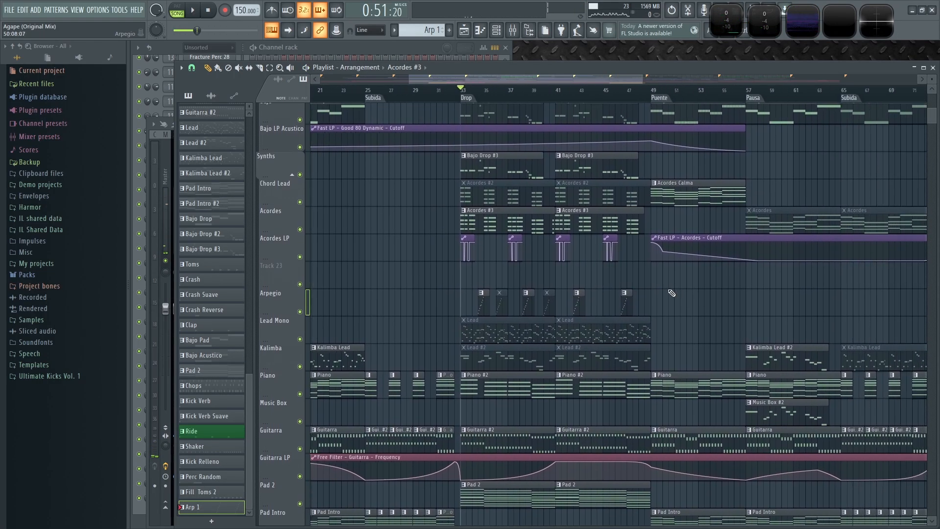
click(648, 238)
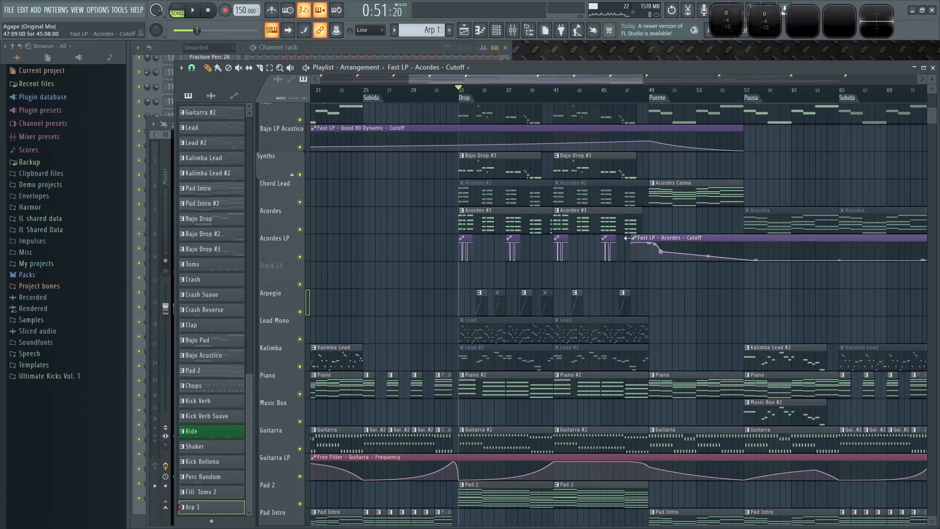
key(space)
scroll(588, 248, up, 3)
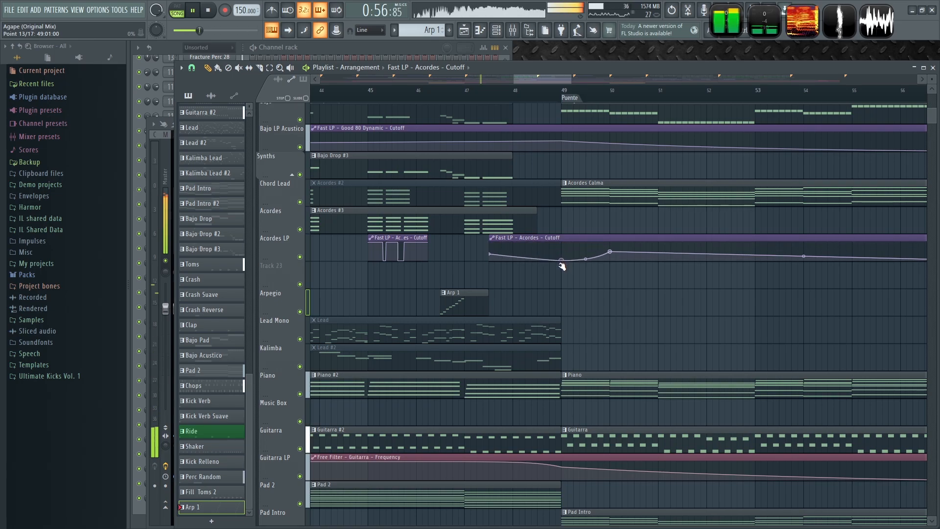
scroll(563, 270, up, 2)
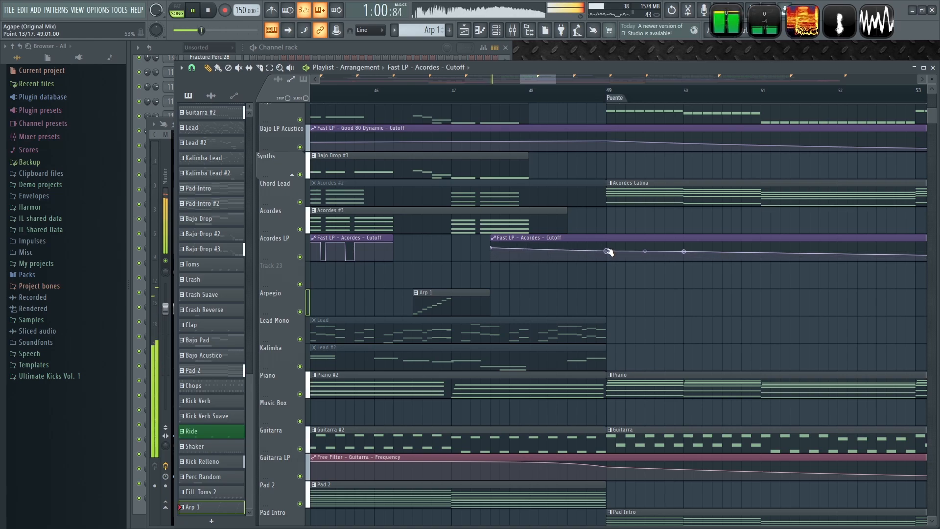
- Stop playback and save the project
scroll(705, 288, down, 5)
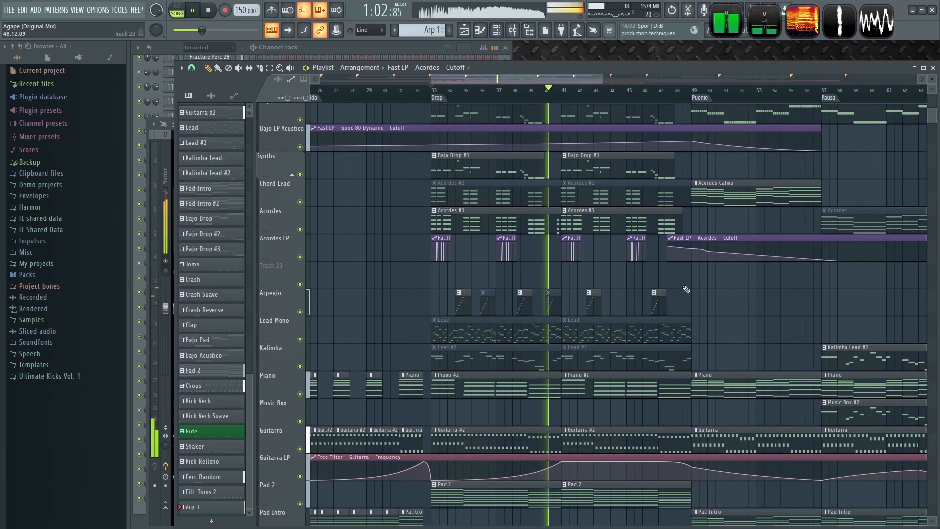
scroll(573, 279, up, 5)
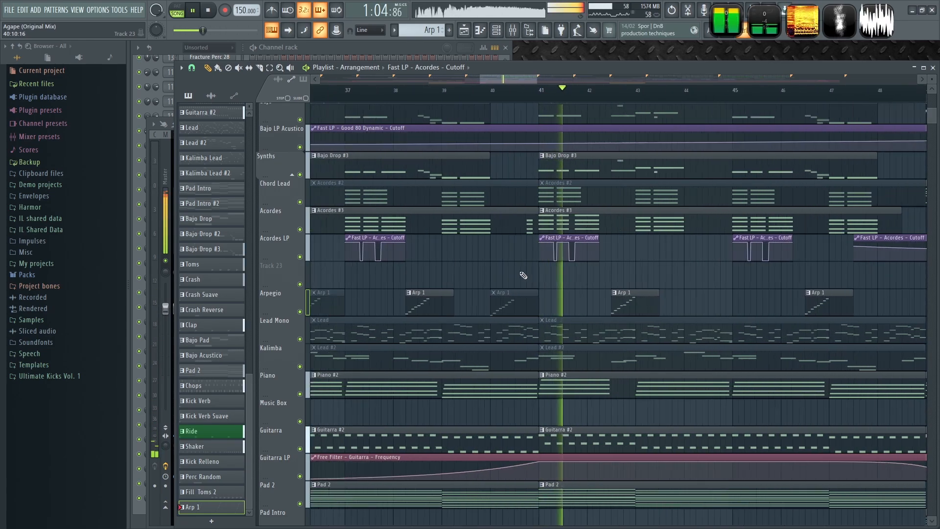
key(space)
key(ctrl+s)
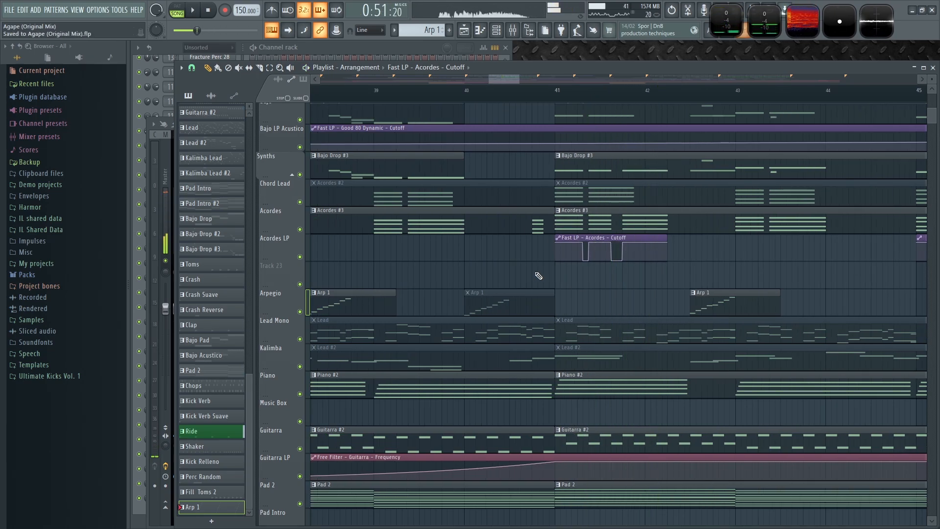
- Play the Drop from bar 40 to review the arrangement
scroll(538, 276, up, 2)
click(532, 93)
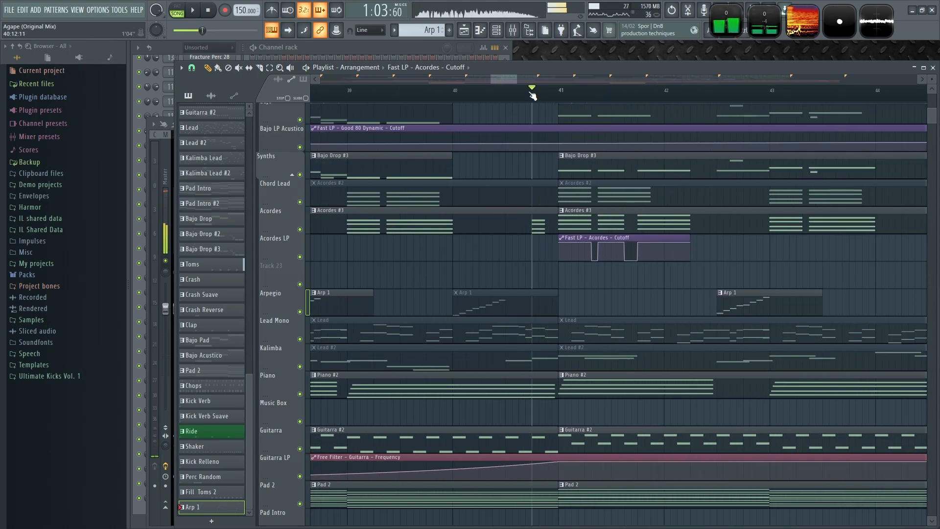
scroll(546, 235, up, 6)
key(space)
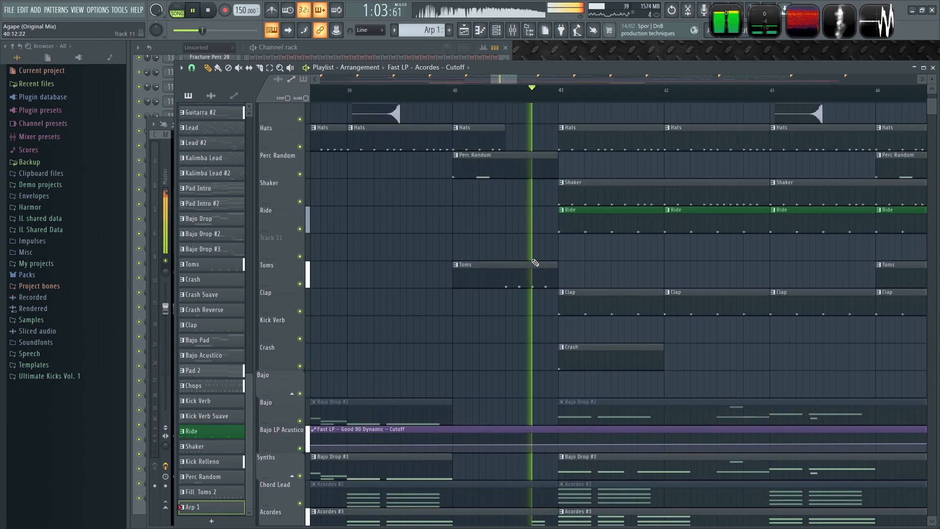
key(space)
click(454, 94)
key(space)
scroll(441, 308, down, 6)
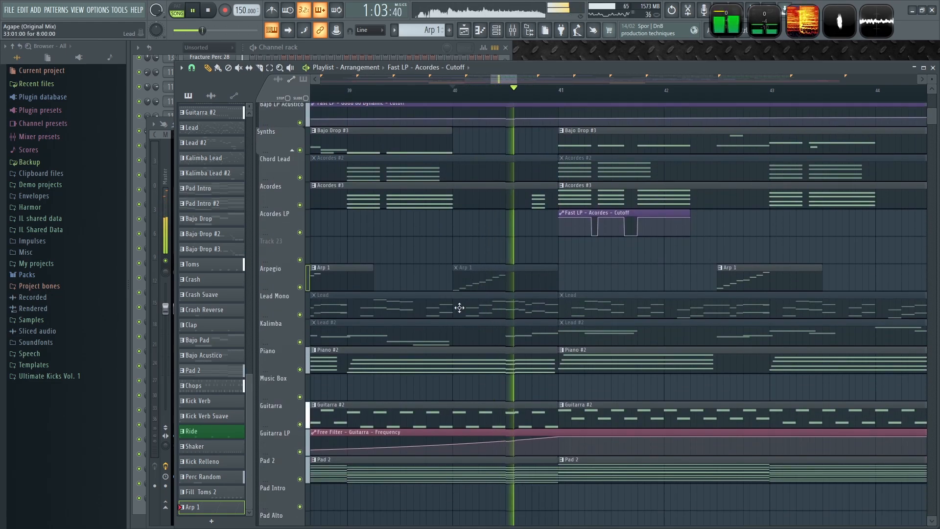
key(space)
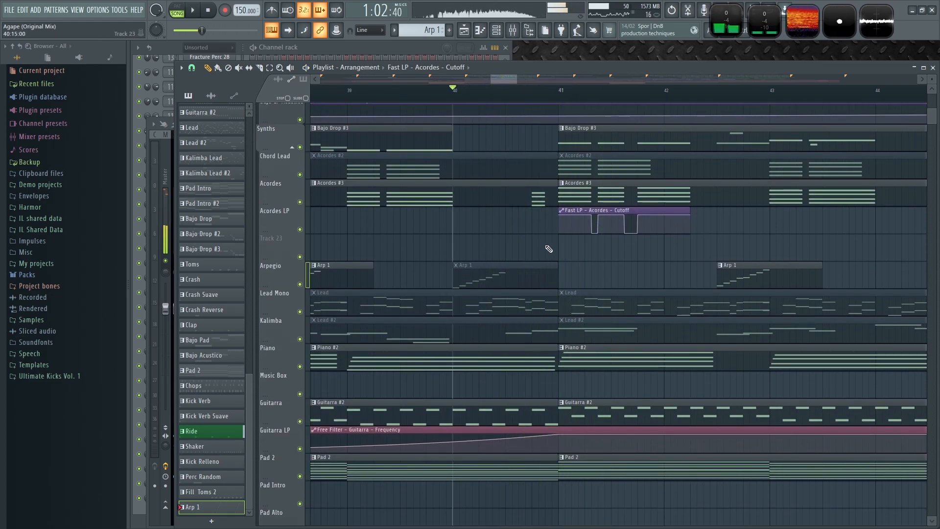
- Extend the Acordes cutoff clip before bar 41 and raise its final dip point slightly, then play it
scroll(548, 248, down, 3)
scroll(684, 252, up, 3)
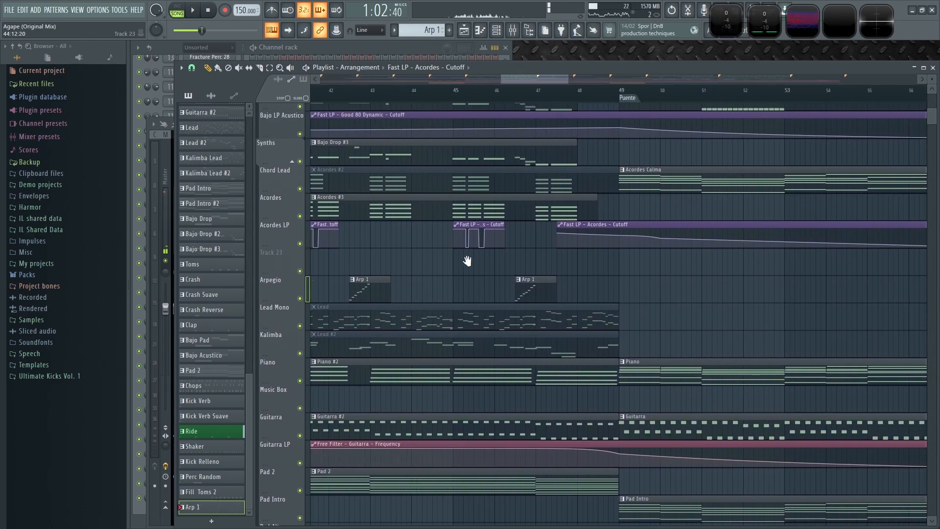
scroll(675, 257, down, 3)
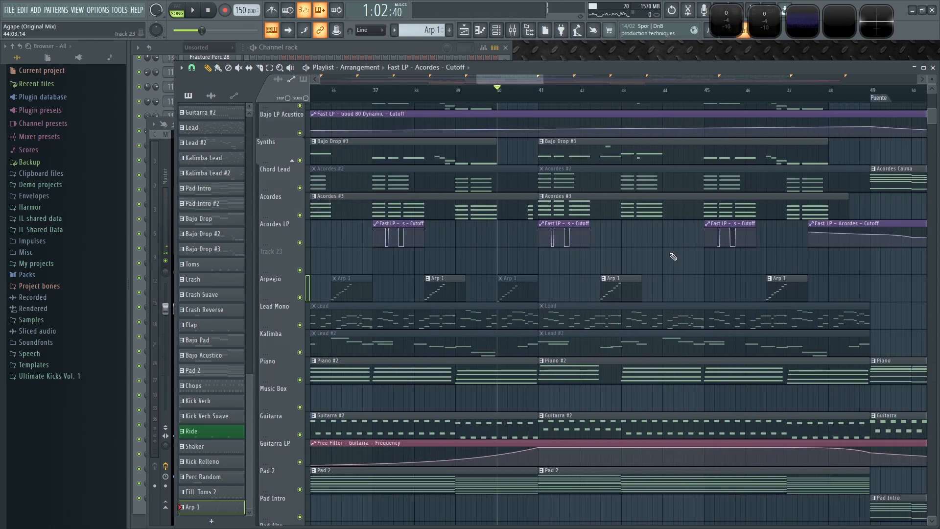
scroll(483, 252, up, 2)
drag(376, 223, 596, 234)
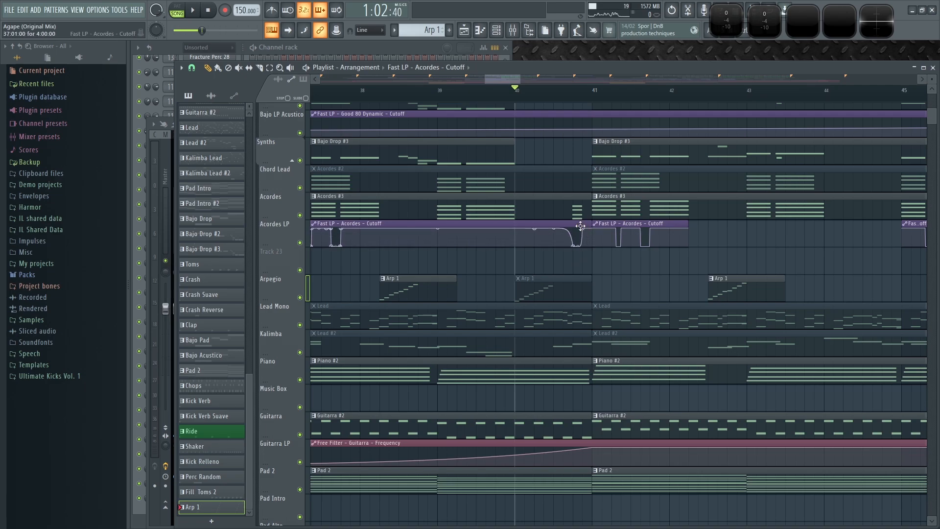
drag(577, 243, 579, 233)
key(space)
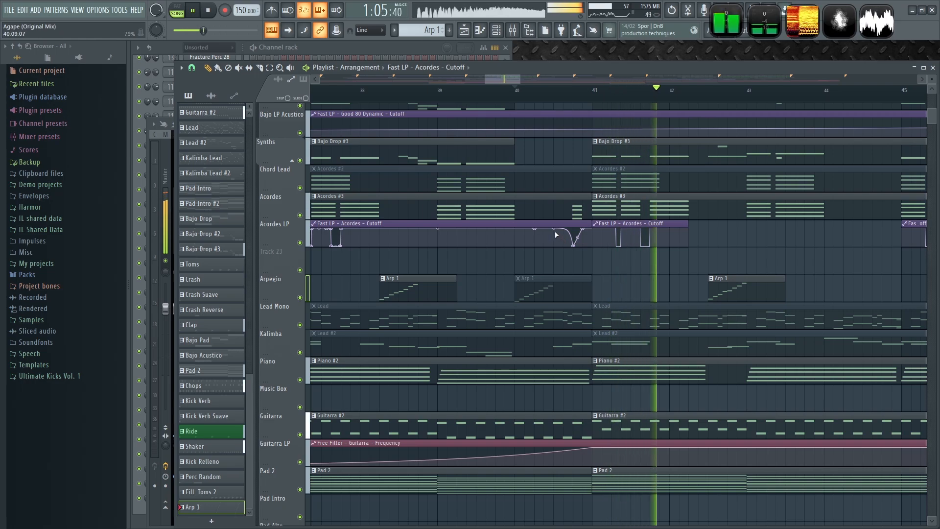
scroll(555, 265, down, 8)
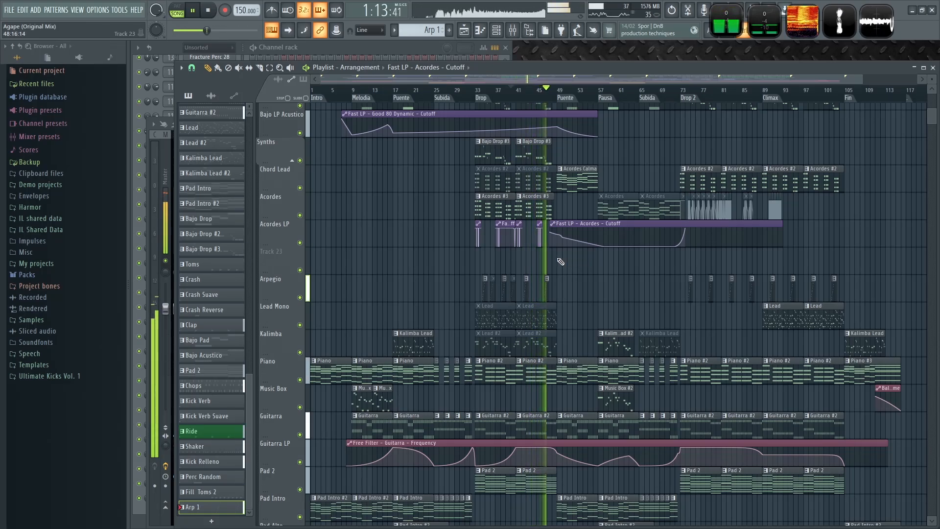
ctrl+scroll(550, 261, up, 3)
ctrl+scroll(550, 262, up, 4)
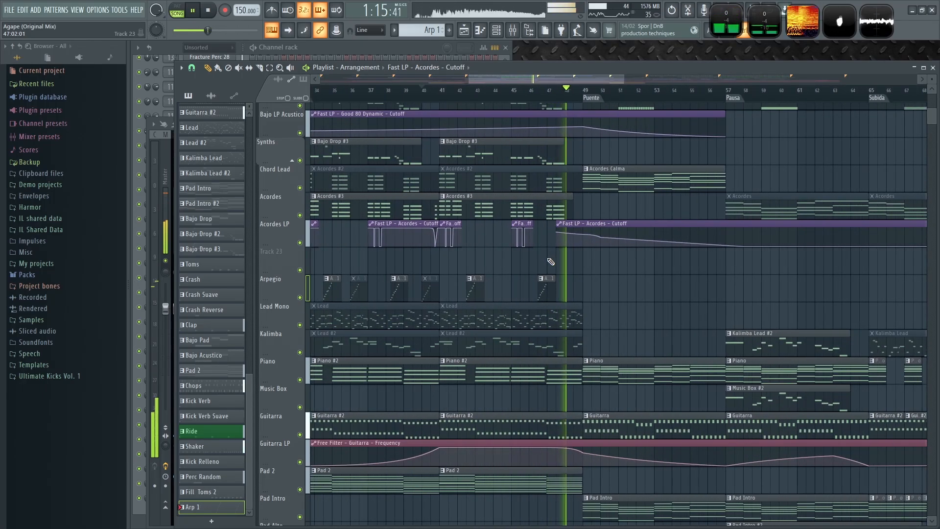
- Survey the arrangement lanes around the Drop and Puente at different zoom levels, and stop playback
drag(556, 234, 602, 232)
click(481, 90)
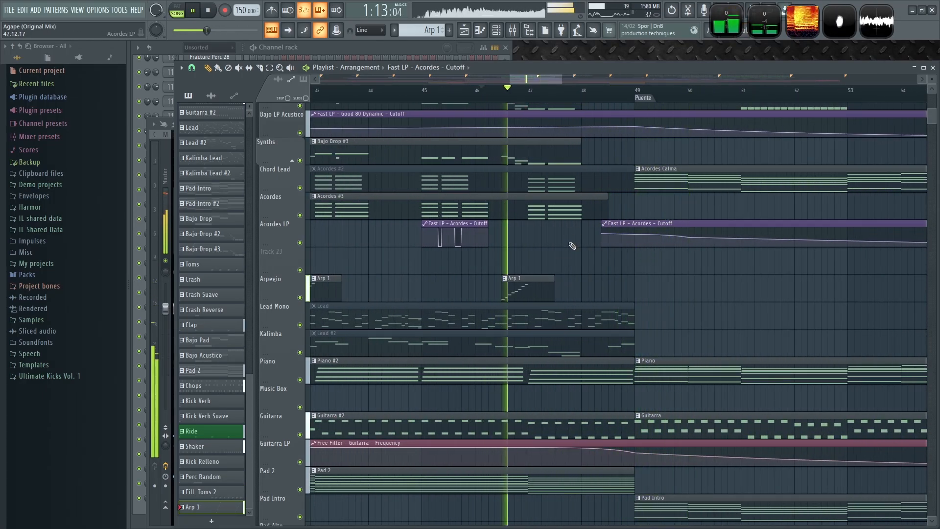
ctrl+scroll(573, 245, down, 5)
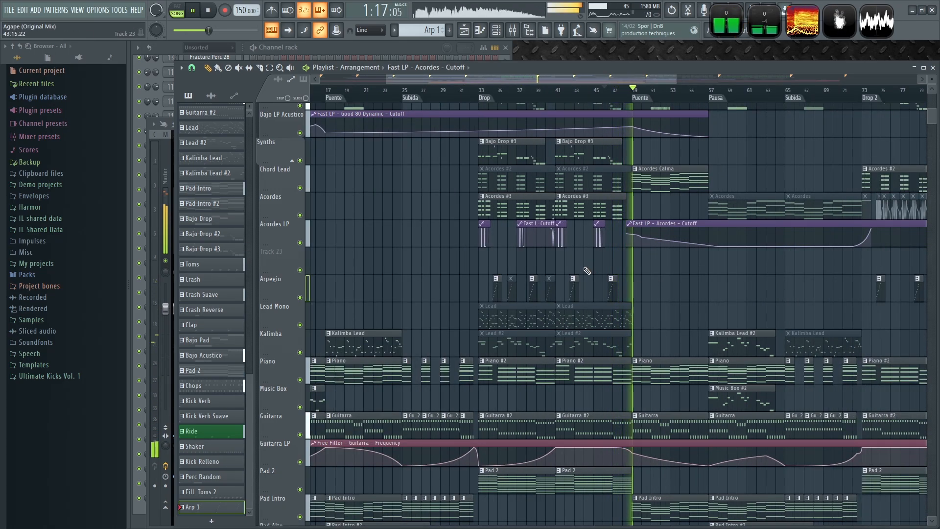
scroll(718, 282, up, 3)
ctrl+scroll(634, 280, down, 4)
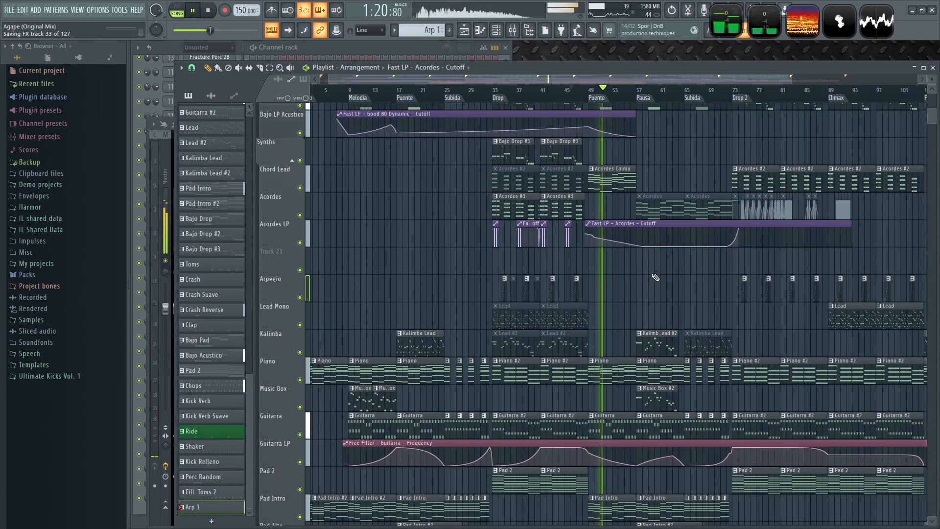
scroll(627, 319, down, 5)
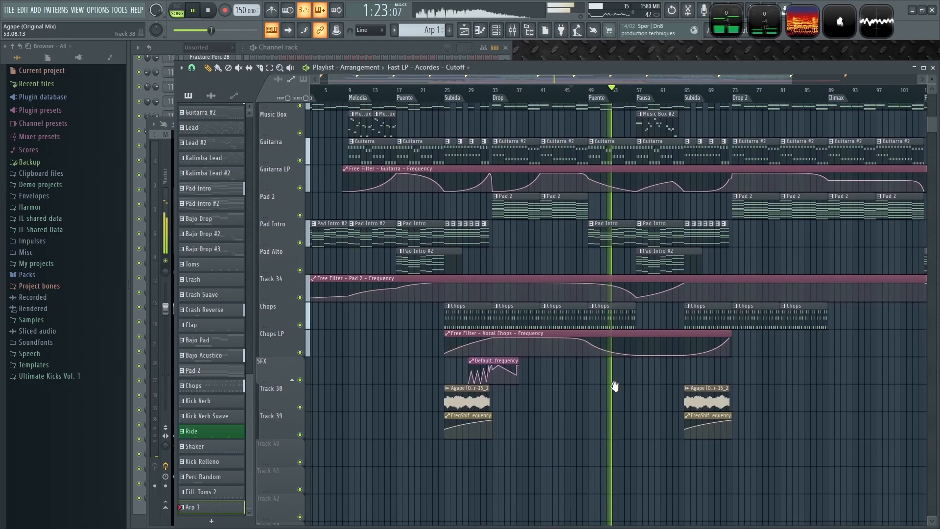
scroll(622, 421, up, 5)
key(space)
scroll(659, 247, up, 1)
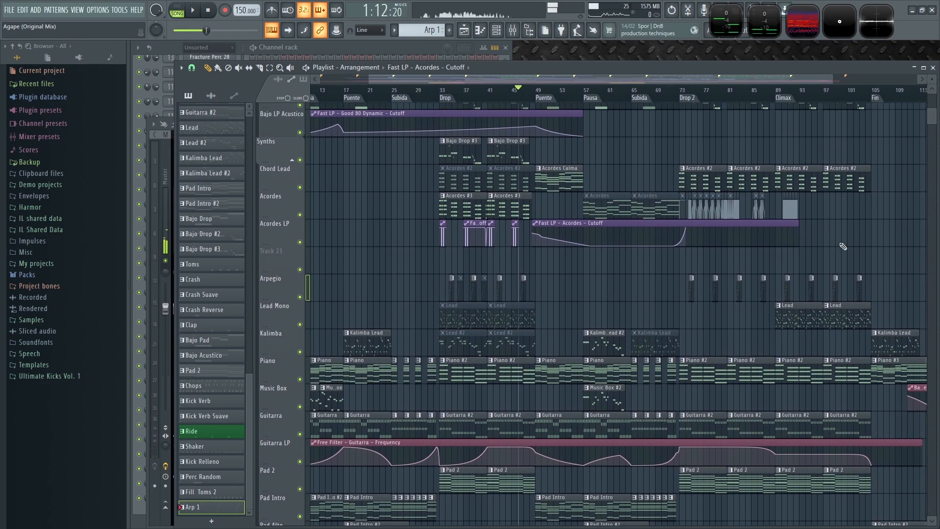
ctrl+scroll(619, 247, up, 2)
- Move the Modulation X automation clips from the Acordes lane into Track 23 and shift them to start at bar 41
ctrl+drag(748, 211, 460, 263)
scroll(433, 300, left, 4)
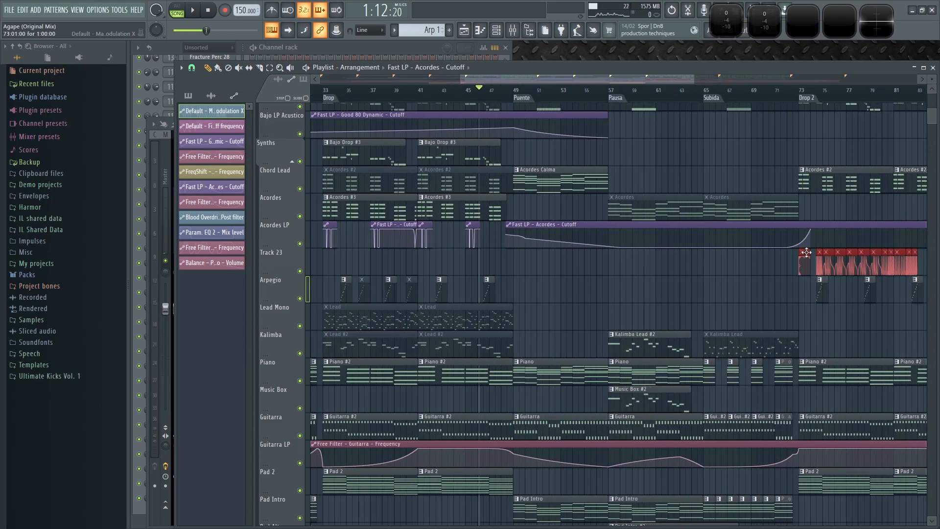
drag(806, 252, 419, 254)
- Examine the Modulation X clips on Track 23 across bars 41 to 47 and select all of that track's clips
scroll(418, 268, up, 4)
scroll(396, 268, up, 3)
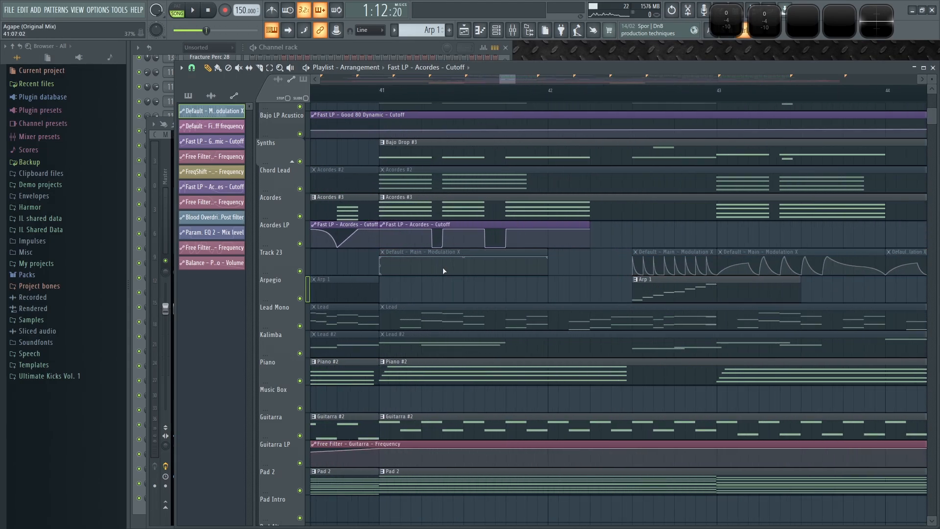
scroll(444, 270, down, 6)
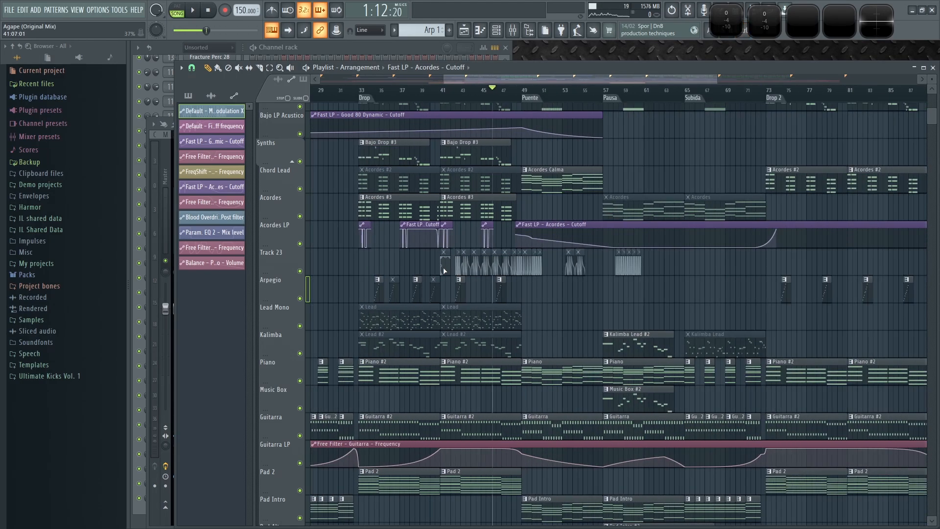
scroll(359, 263, down, 3)
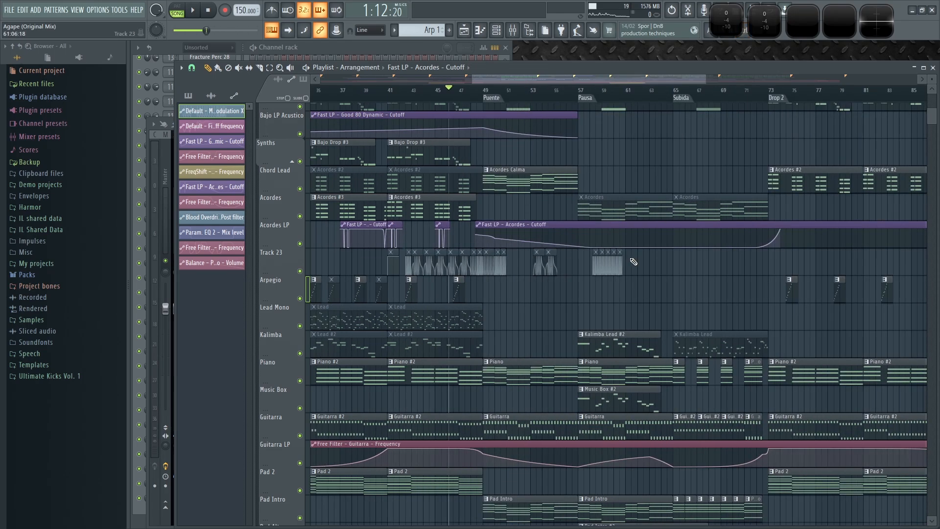
scroll(325, 262, up, 2)
drag(427, 264, 892, 274)
scroll(476, 284, up, 4)
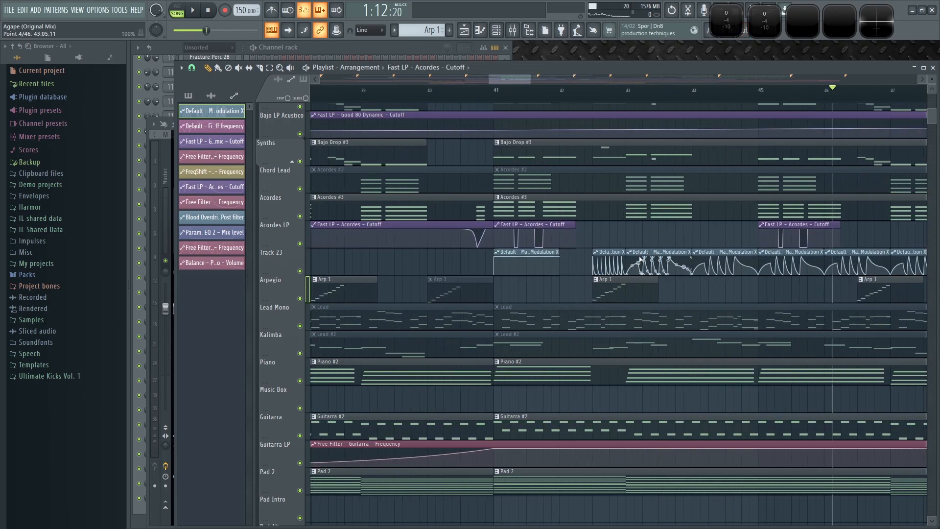
scroll(639, 259, up, 1)
click(274, 255)
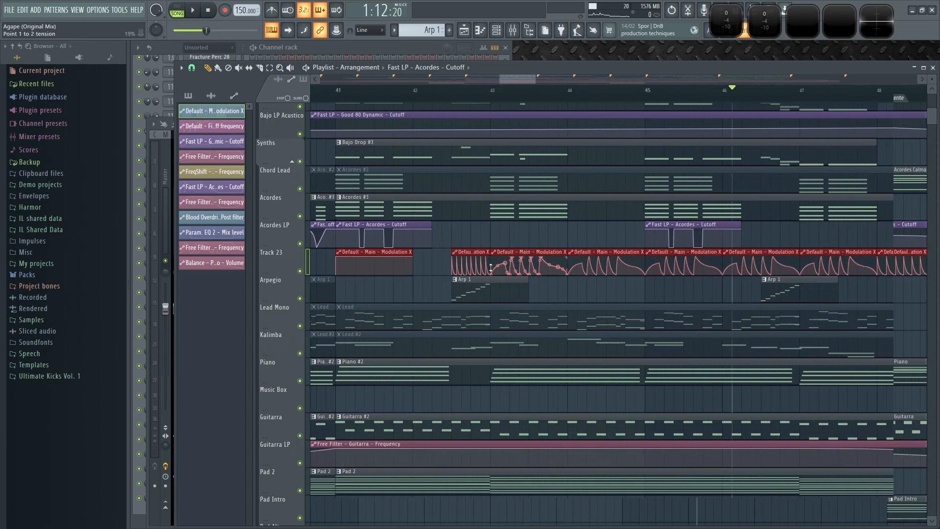
scroll(488, 91, up, 2)
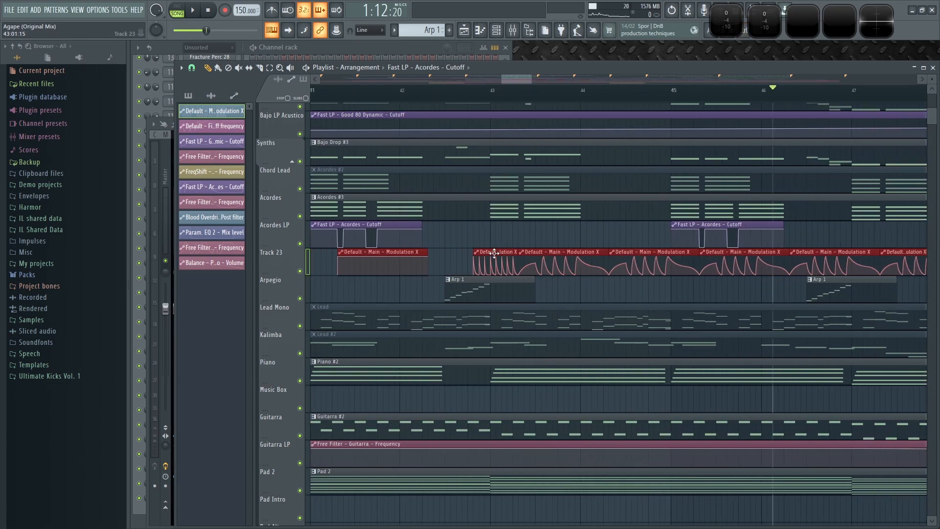
- Play from bar 43 with the Acordes track soloed and Track 23 enabled, then stop
click(488, 90)
key(space)
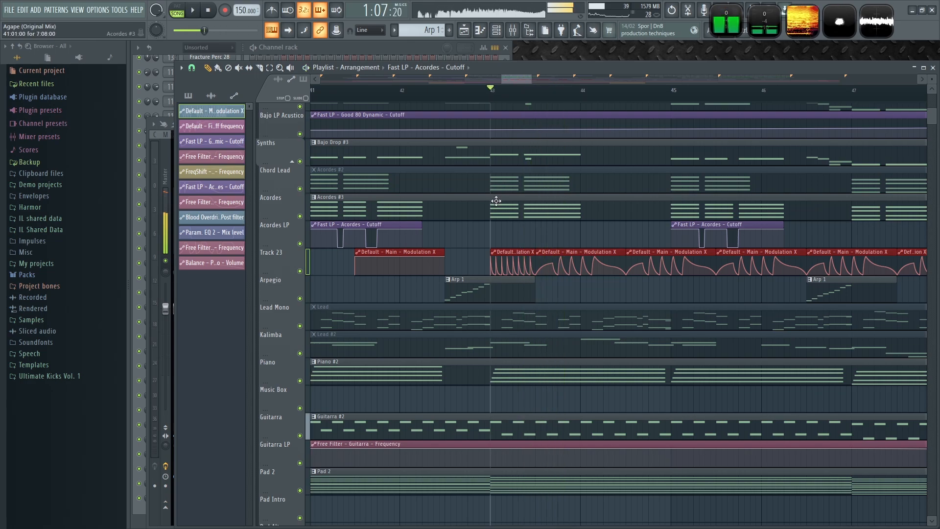
right_click(299, 216)
click(299, 271)
key(space)
- Open the channel rack and inspect the Supersaw, Lead Supersaw 1 and Lead Harmless synths during playback
click(515, 198)
key(space)
click(345, 49)
click(218, 324)
key(space)
click(210, 335)
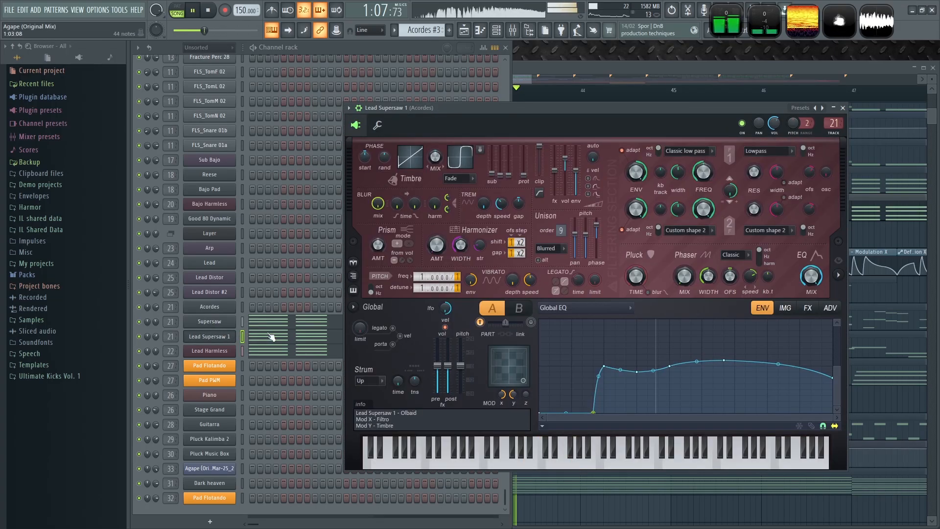
click(209, 351)
key(space)
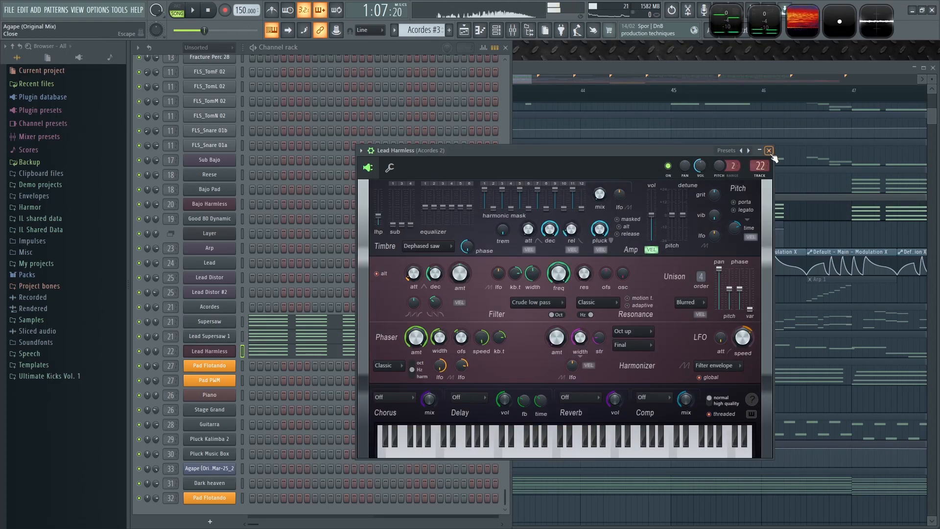
click(768, 151)
click(747, 77)
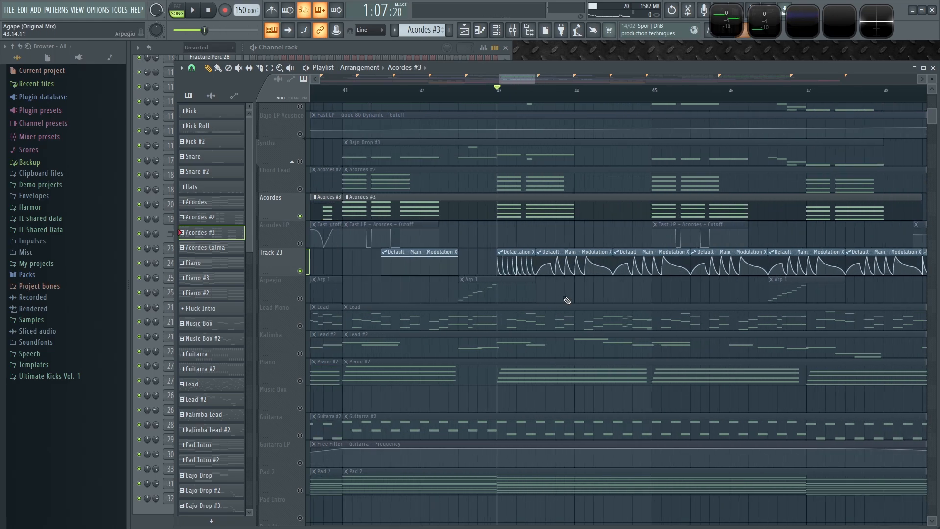
- Open the mixer and solo the Acordes insert
key(F9)
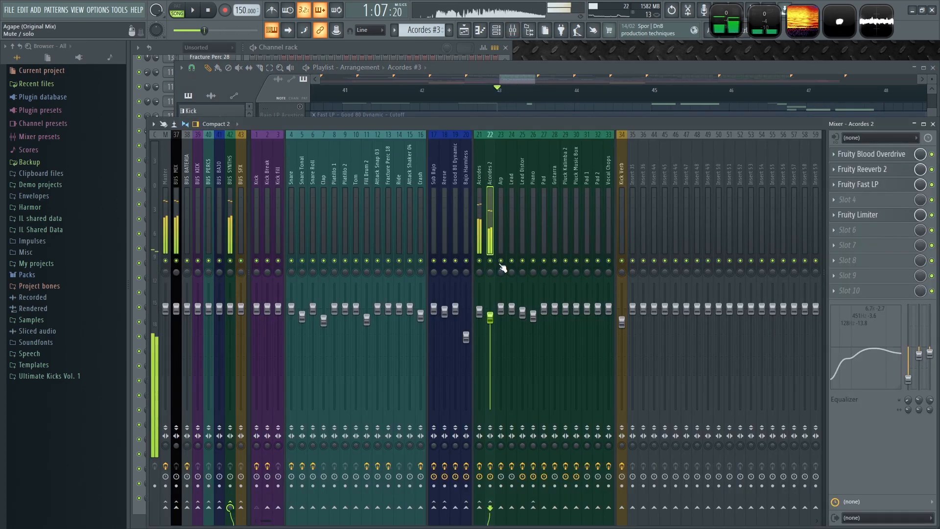
right_click(479, 261)
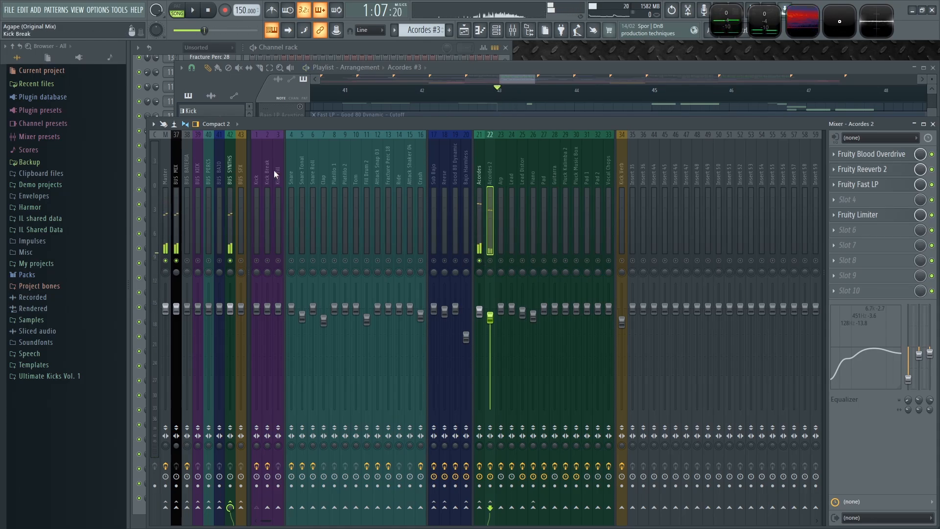
scroll(720, 177, right, 3)
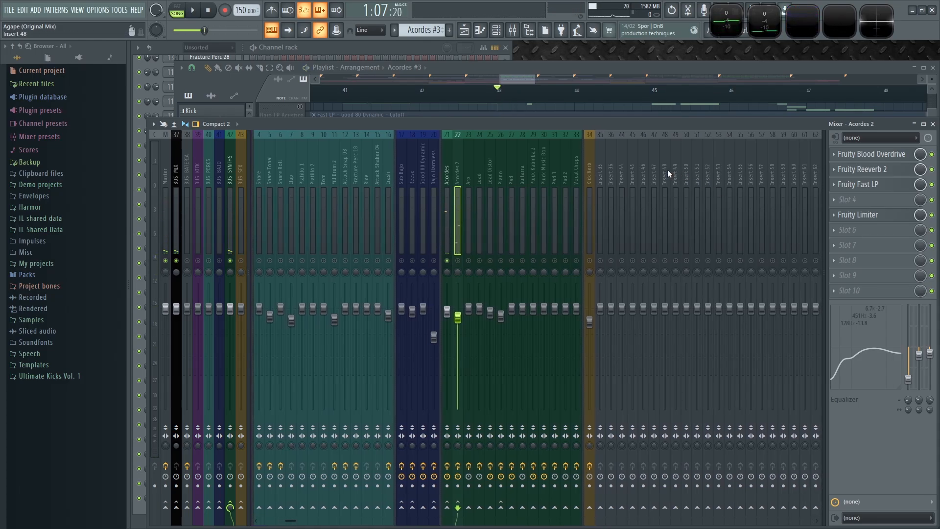
- Rename the empty insert 48 as BUS CHORDS
click(668, 169)
double_click(666, 171)
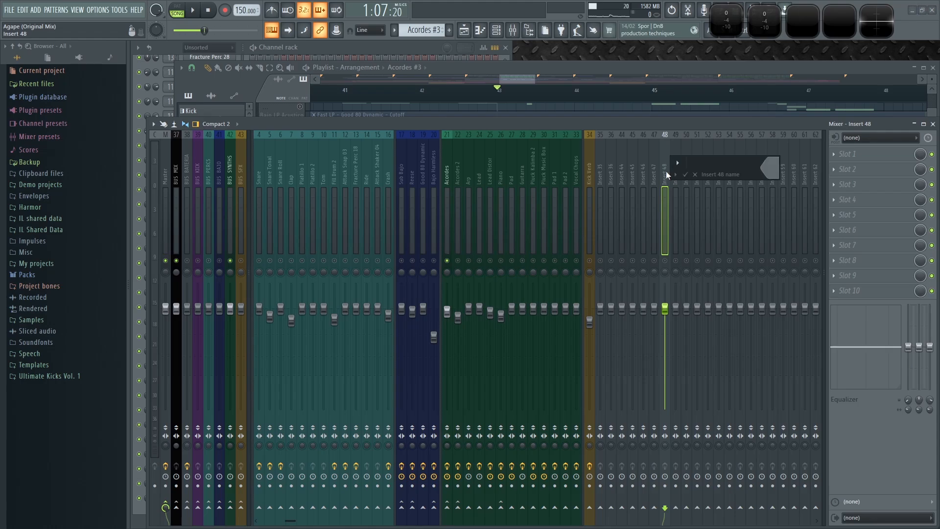
text(BUS ACHORDS)
key(Delete)
key(Return)
- Move the BUS CHORDS insert left so it sits just before the Acordes insert
key(alt+Left)
key(alt+Left)
key(alt+Left)
key(alt+Left)
key(alt+Left)
key(alt+Left)
key(alt+Left)
key(alt+Left)
key(alt+Left)
key(alt+Left)
key(alt+Left)
key(alt+Left)
key(alt+Left)
key(alt+Left)
key(alt+Left)
key(alt+Left)
key(alt+Left)
key(alt+Left)
key(alt+Left)
key(alt+Left)
key(alt+Left)
key(alt+Left)
key(alt+Left)
key(alt+Left)
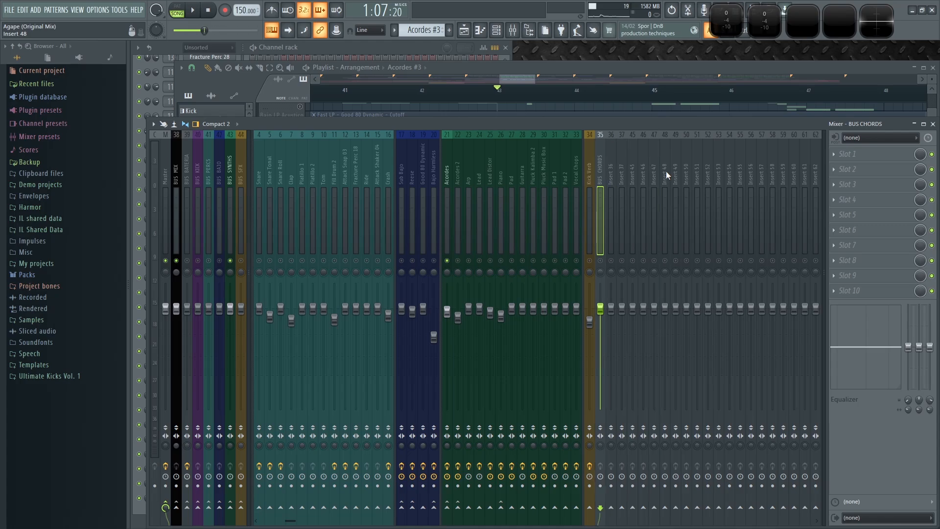
key(alt+Left)
key(alt+Left)
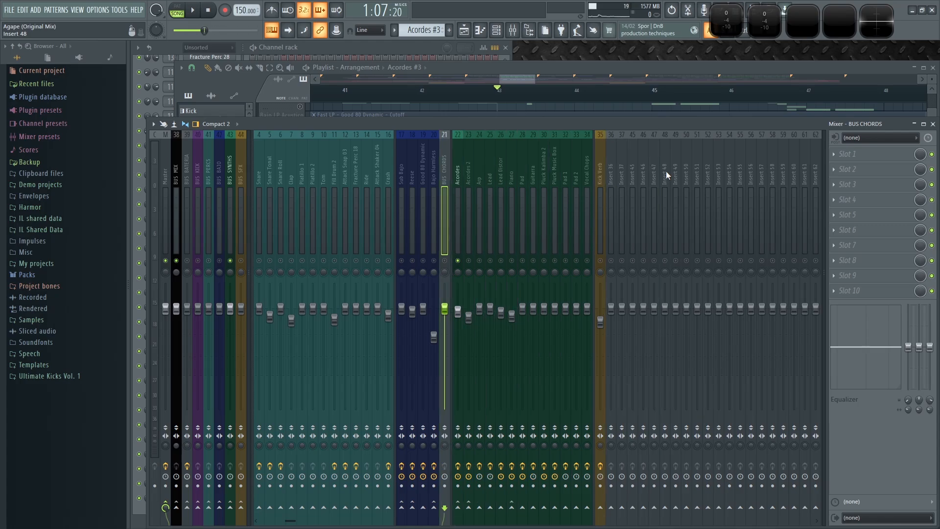
- Route the Acordes and Acordes 2 inserts into BUS CHORDS, and send BUS CHORDS on to BUS SYNTHS
click(458, 179)
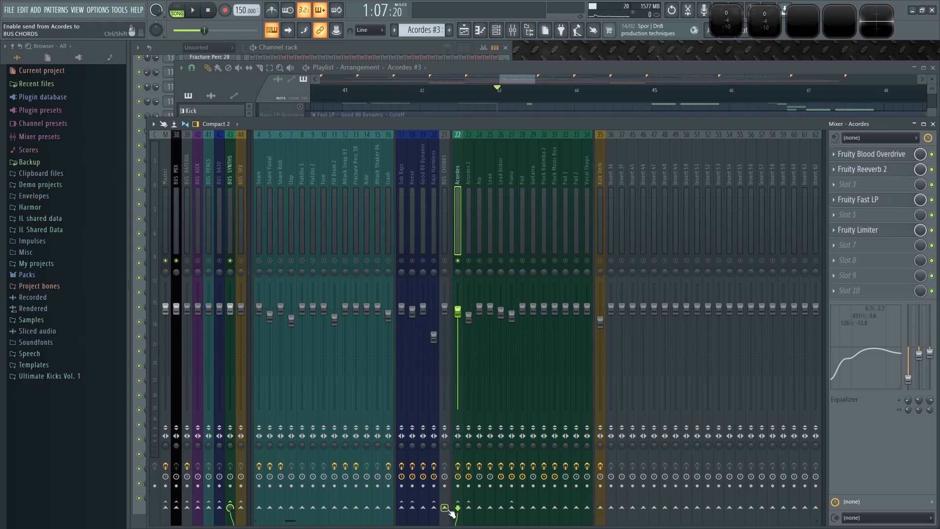
click(469, 182)
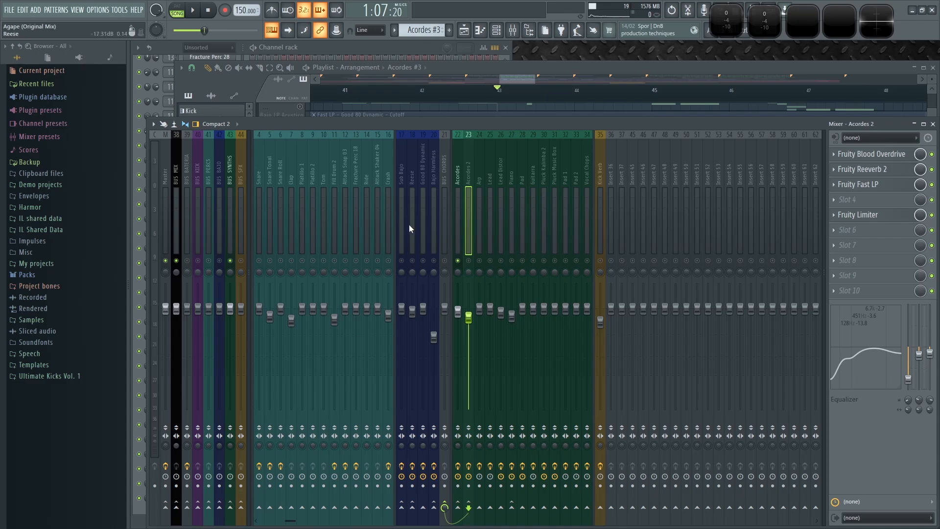
click(449, 172)
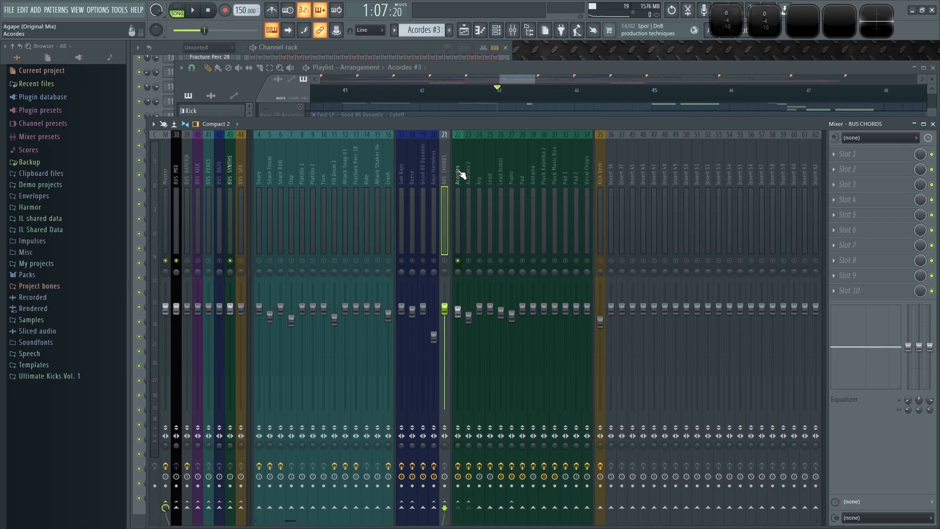
double_click(446, 174)
click(465, 175)
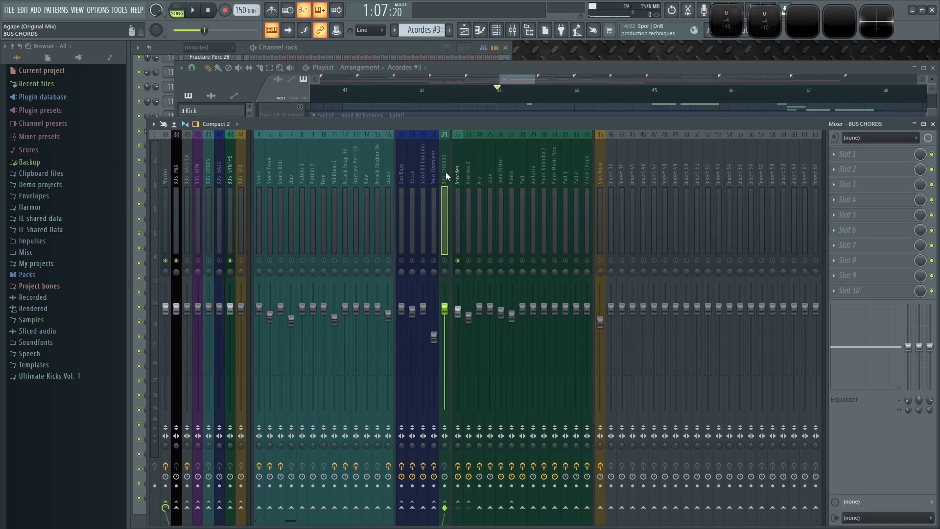
right_click(446, 172)
click(469, 342)
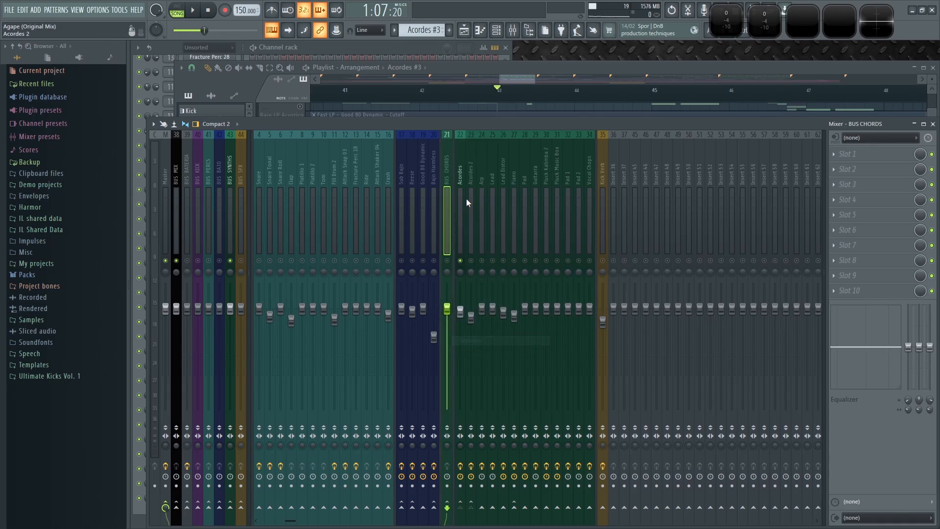
right_click(460, 174)
click(487, 339)
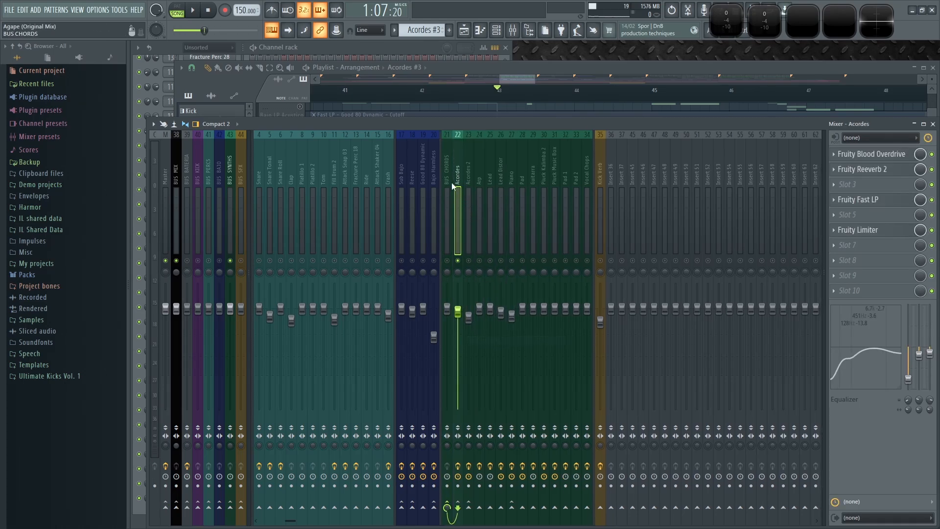
click(448, 182)
click(233, 508)
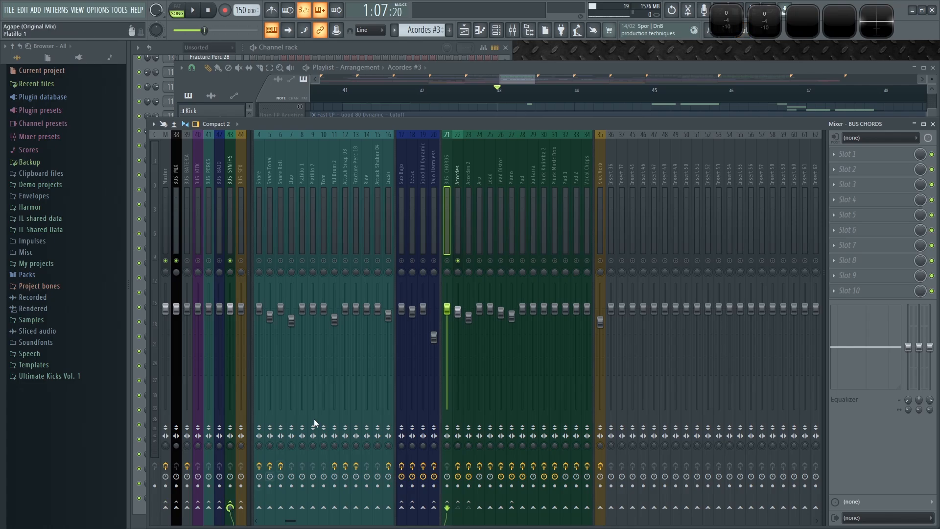
- Solo the BUS CHORDS insert and play the song to hear it
key(space)
right_click(447, 261)
key(space)
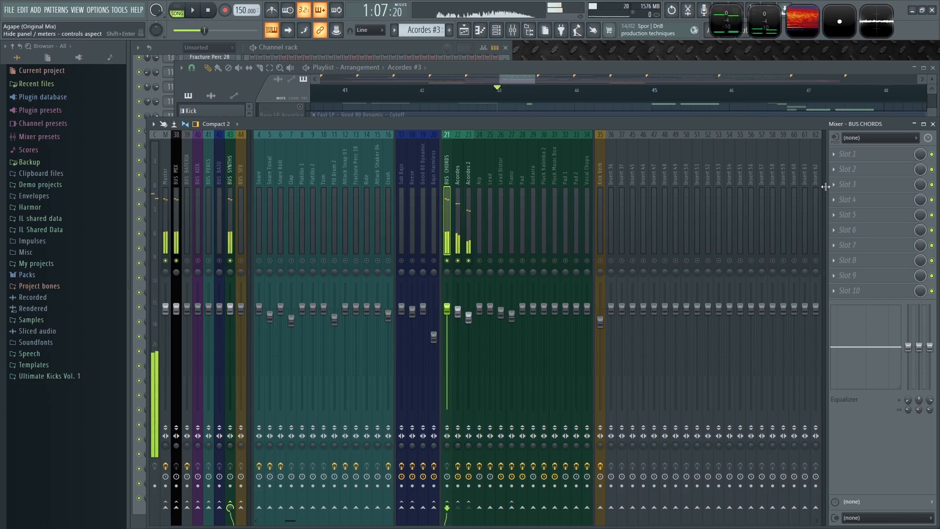
- Load Fruity Parametric EQ 2 into the second effect slot of BUS CHORDS
click(842, 169)
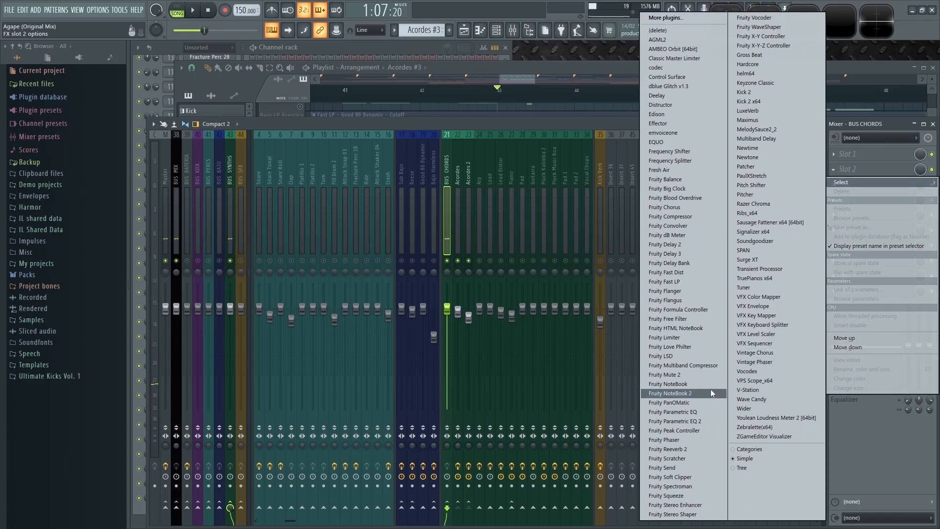
click(689, 421)
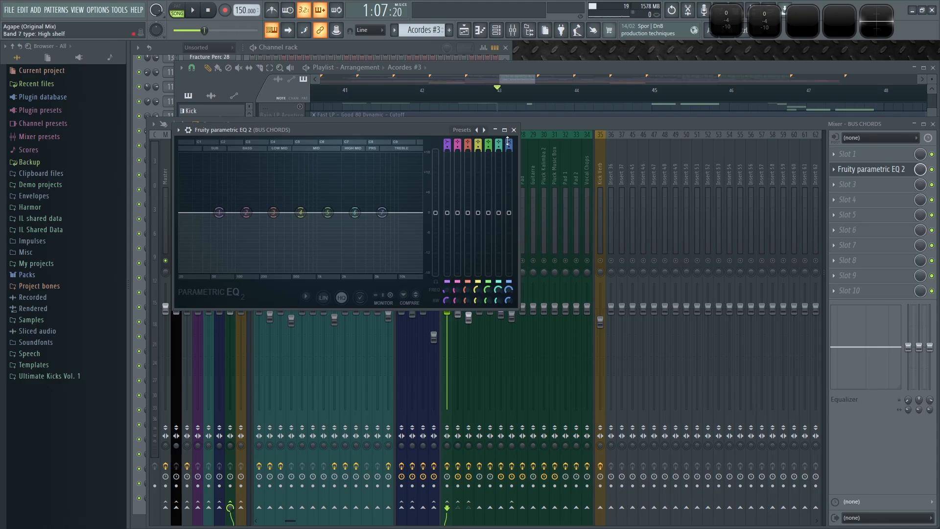
- Turn EQ band 7 into a low-pass filter with Steep 8 order, listening while adjusting
drag(509, 145, 510, 186)
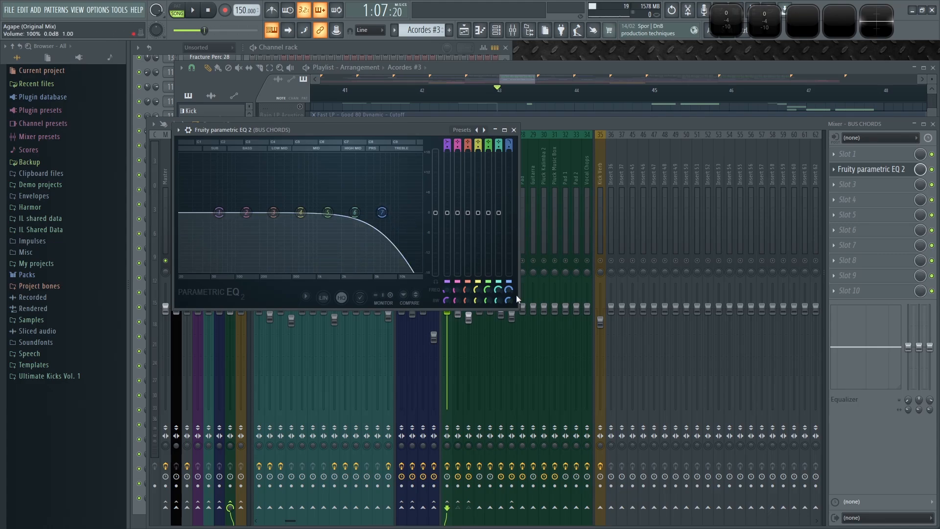
drag(510, 147, 515, 270)
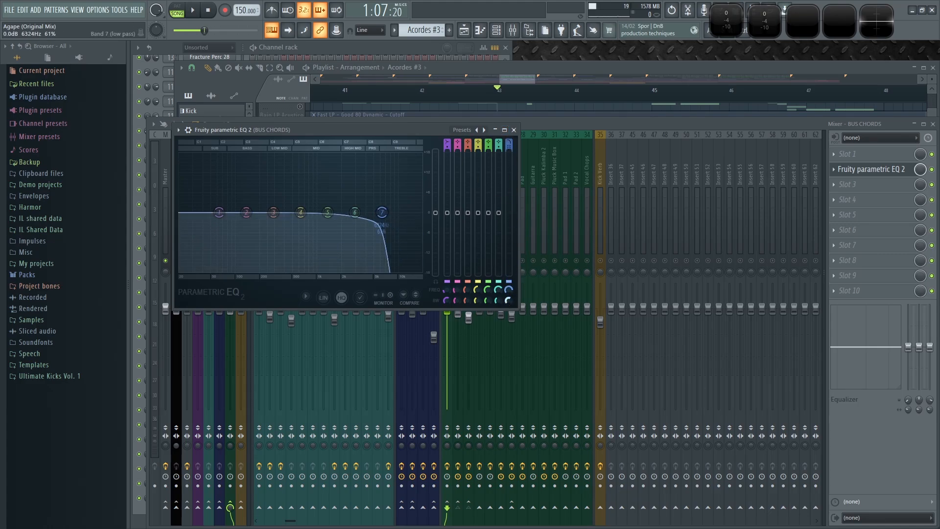
key(space)
key(space)
mouse_move(508, 293)
mouse_down()
mouse_move(509, 278)
mouse_move(508, 326)
mouse_move(509, 290)
mouse_up()
key(space)
key(space)
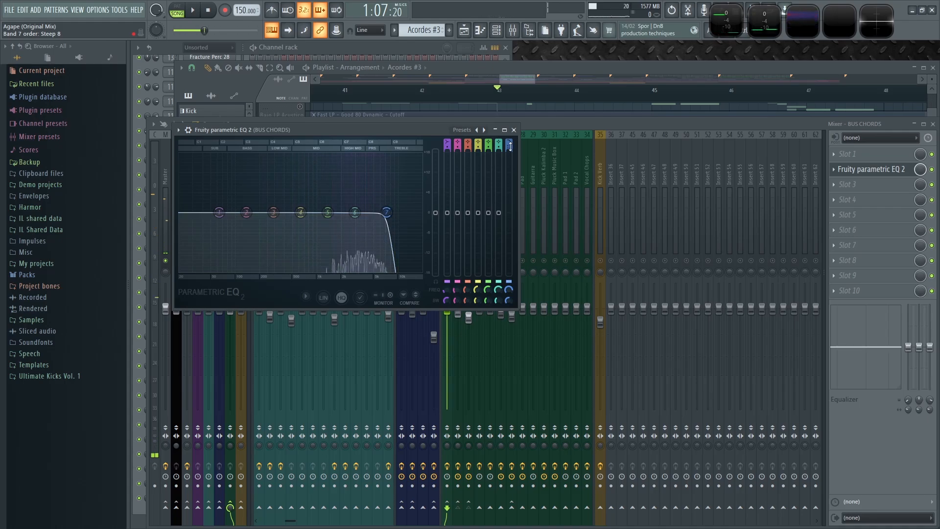
- Sweep the BUS CHORDS low-pass cutoff down and back up while playing and stopping the song to compare
key(space)
drag(515, 296, 515, 333)
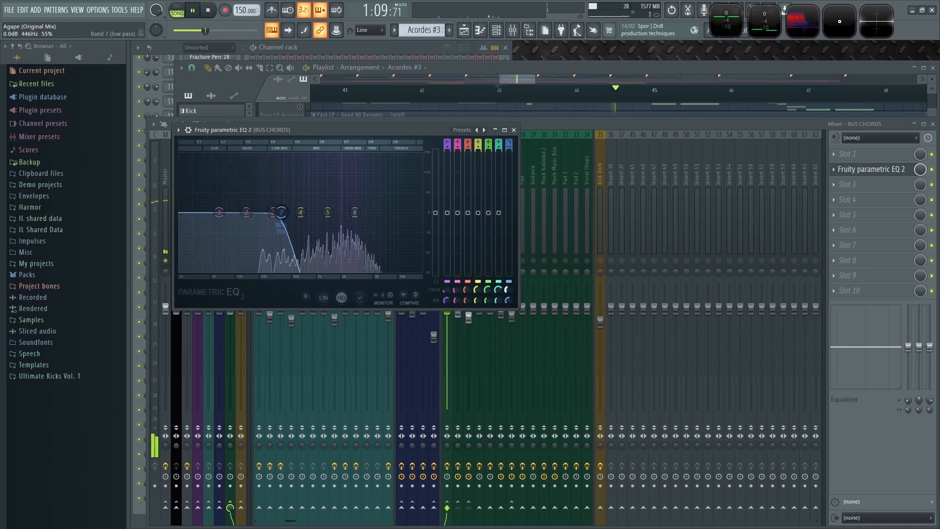
mouse_move(508, 290)
mouse_down()
mouse_move(509, 315)
mouse_move(508, 288)
mouse_up()
key(space)
key(space)
key(space)
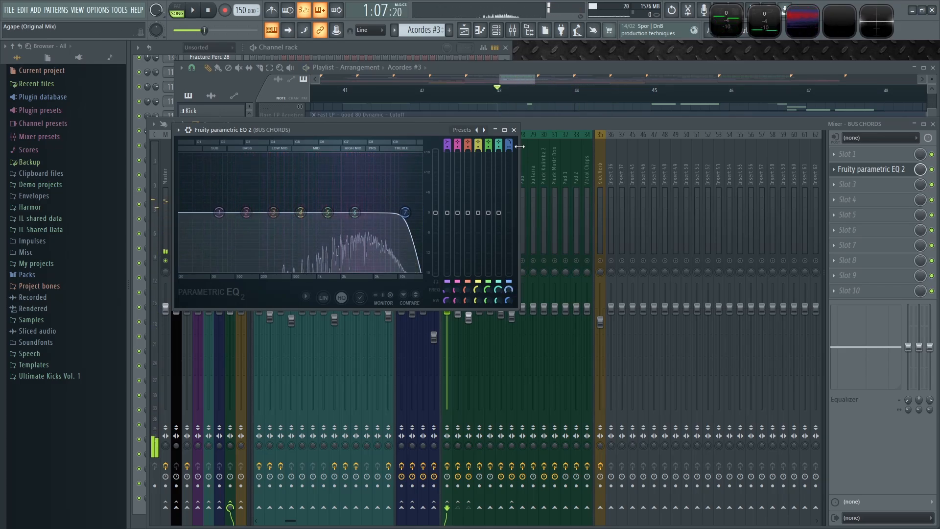
- Close the EQ and rearrange the Acordes 2 effect slots, moving Fruity Fast LP to slot 5 and Fruity Reeverb 2 to slot 4
click(513, 130)
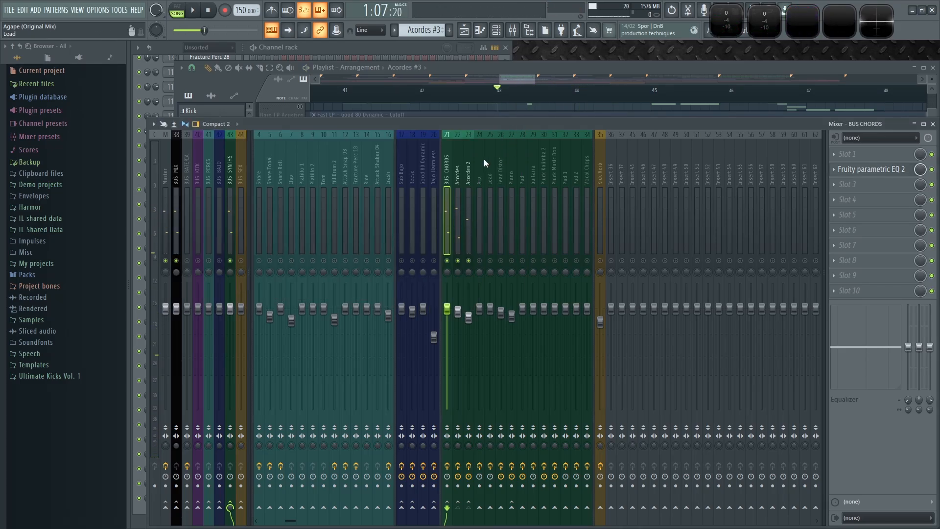
click(469, 195)
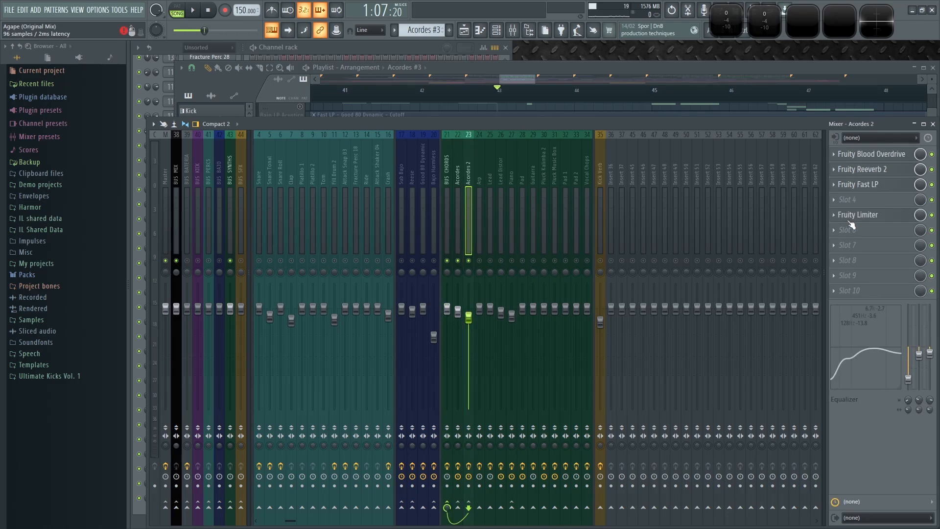
drag(876, 185, 878, 214)
drag(881, 169, 882, 203)
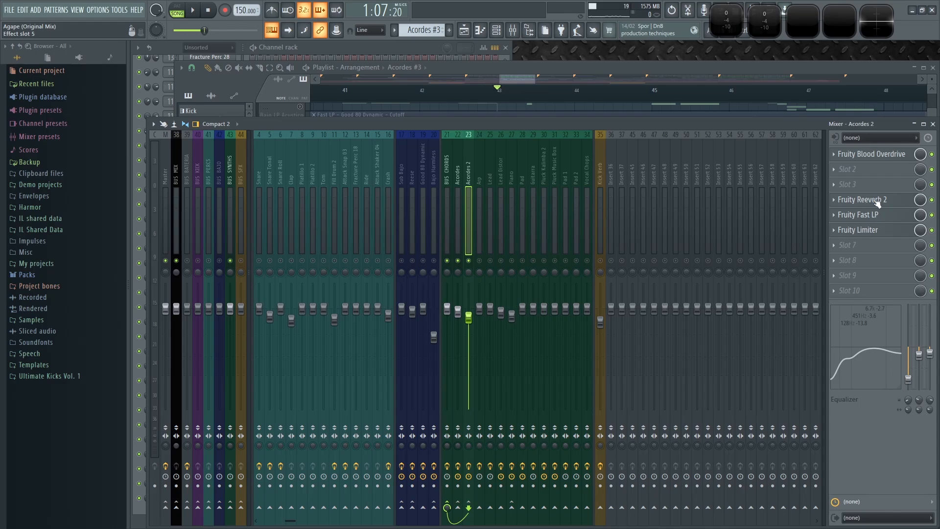
- On the Acordes insert, move Fruity Reeverb 2 to slot 5 and Fruity Fast LP up to slot 2
click(458, 184)
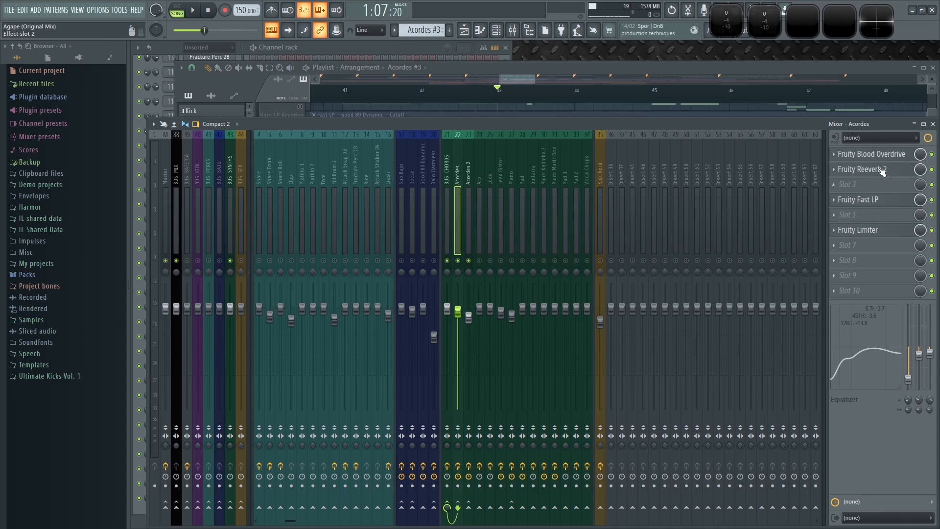
drag(881, 170, 881, 215)
drag(876, 200, 874, 172)
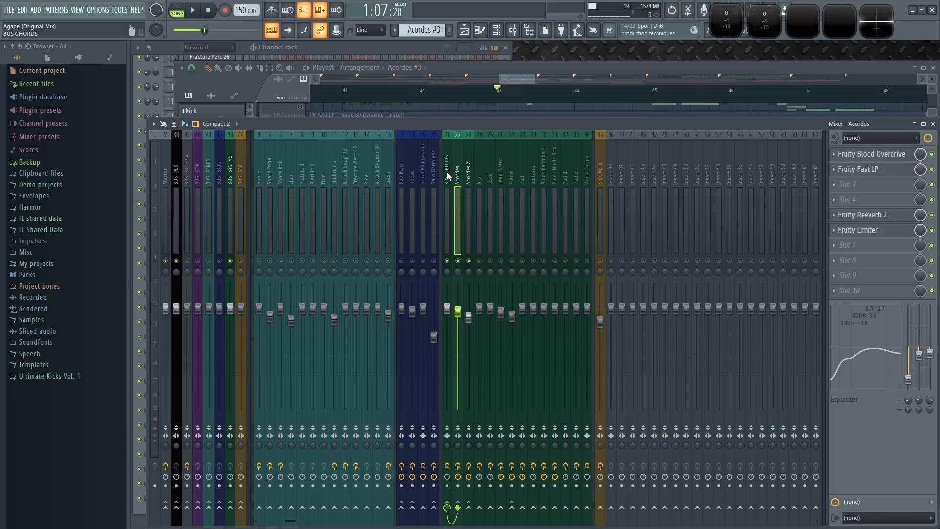
- Open the Fruity Reeverb 2 windows of the Acordes and Acordes 2 inserts side by side to compare them, then close both
click(858, 215)
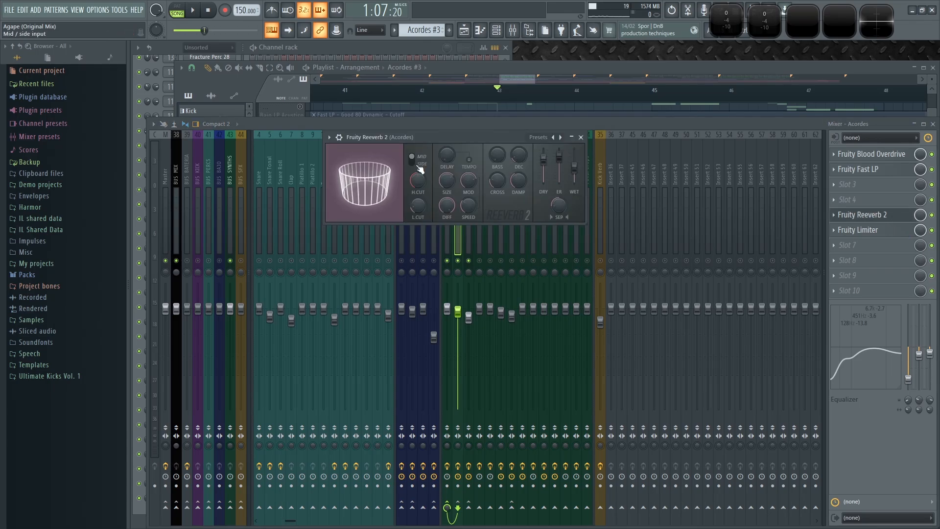
click(329, 137)
click(345, 346)
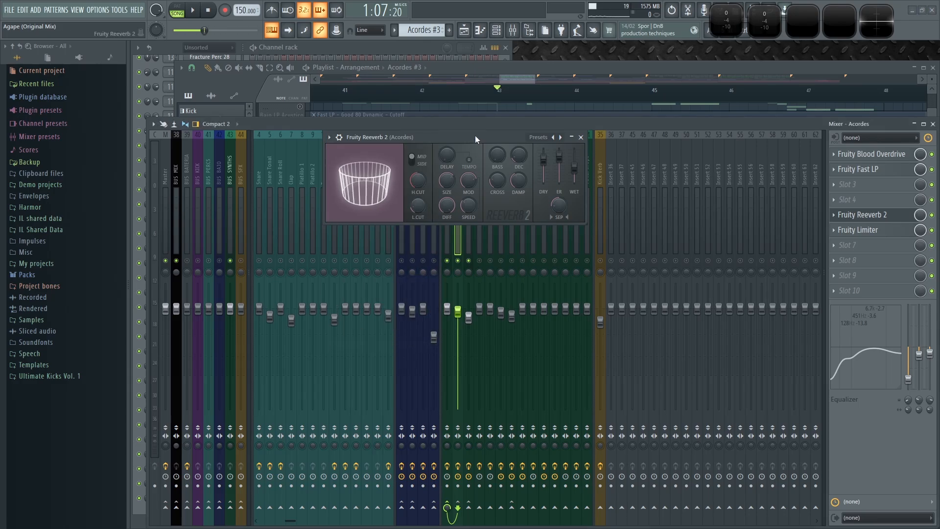
drag(475, 136, 377, 303)
click(470, 169)
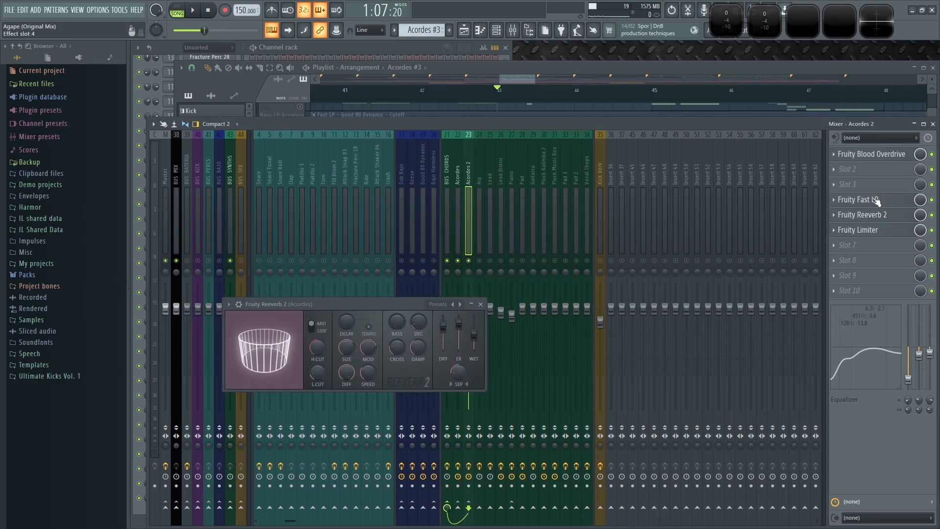
click(862, 214)
drag(451, 139, 351, 213)
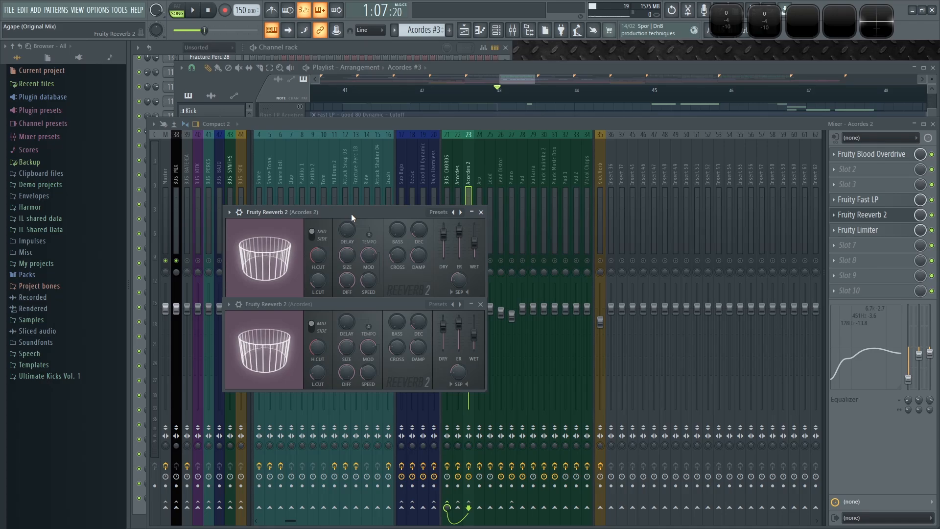
drag(351, 213, 617, 206)
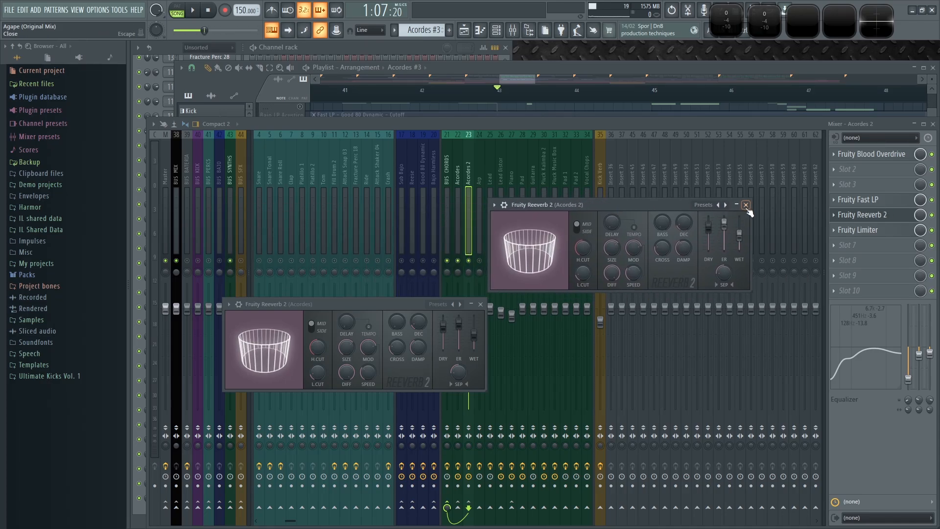
click(861, 214)
click(480, 304)
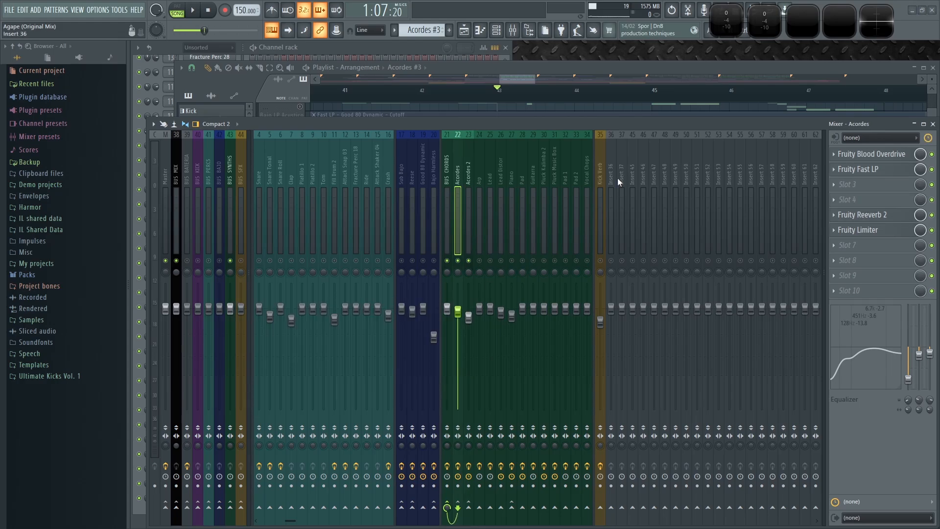
- Inspect the BUS CHORDS Fruity Reeverb 2 and switch between the Acordes, Acordes 2 and BUS CHORDS inserts
click(838, 219)
drag(852, 273, 447, 177)
scroll(865, 159, down, 3)
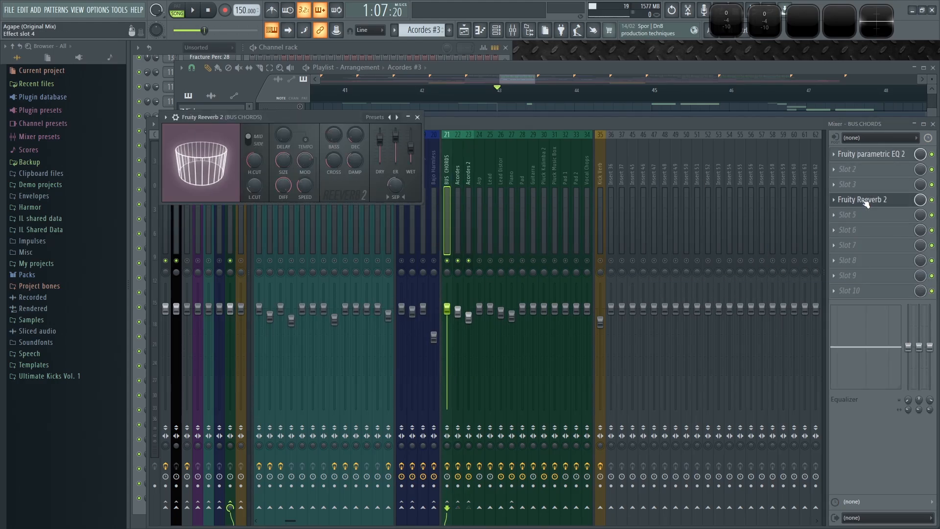
click(458, 171)
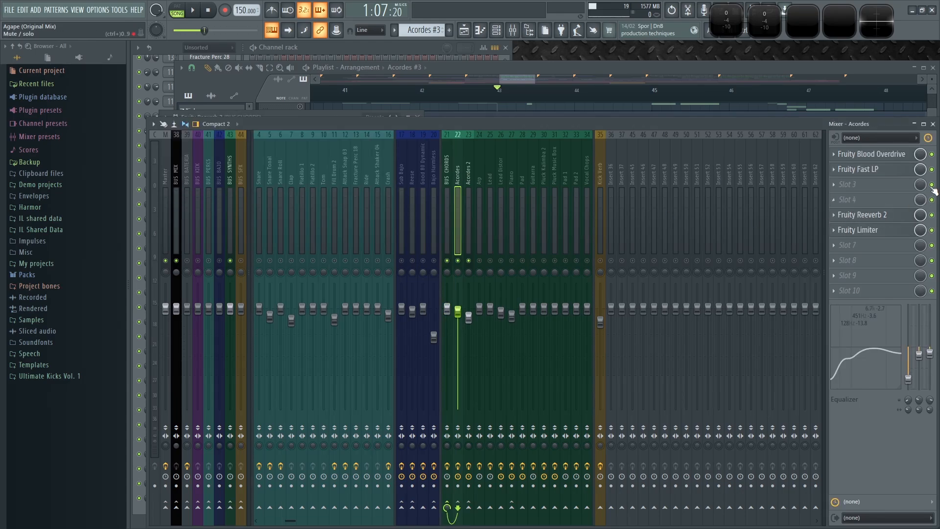
click(469, 180)
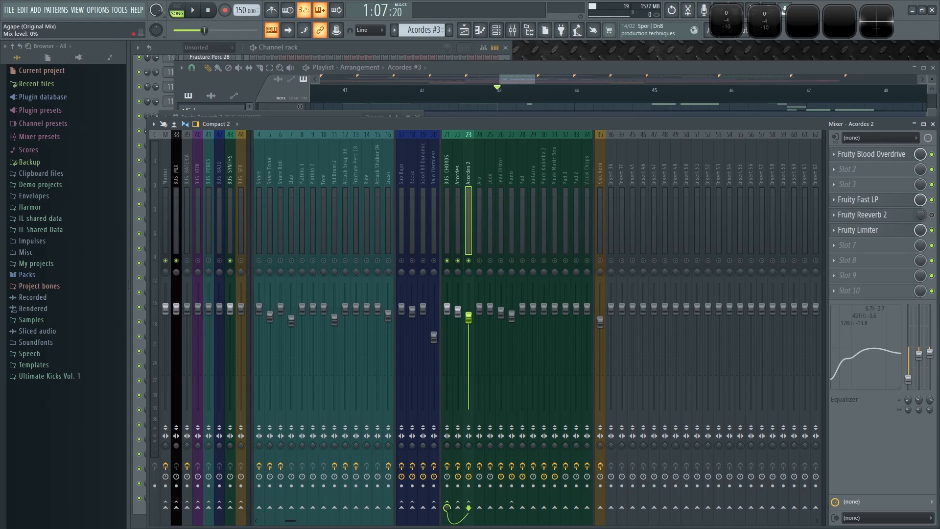
click(447, 161)
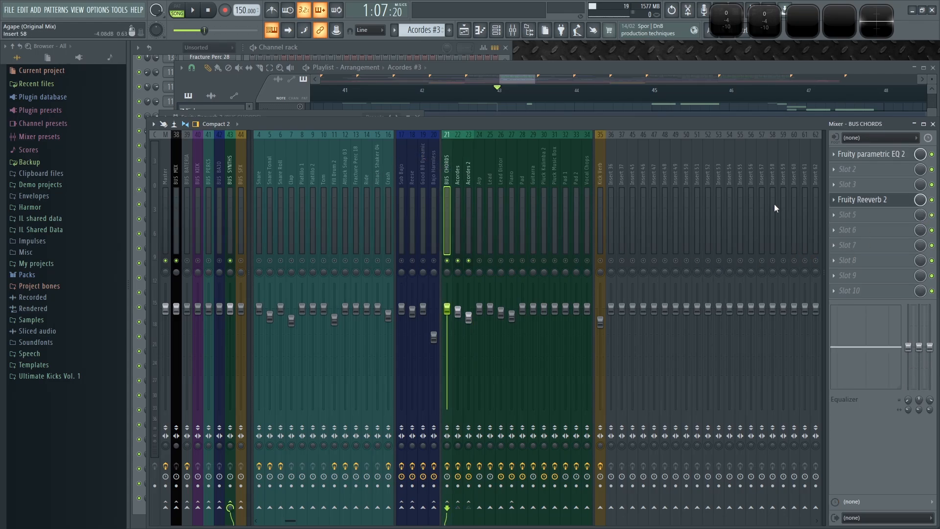
- Lower the BUS CHORDS EQ band 7 low-pass cutoff to about 211 Hz while playing to audition it, then close the EQ
click(877, 154)
drag(512, 292, 511, 399)
key(space)
key(space)
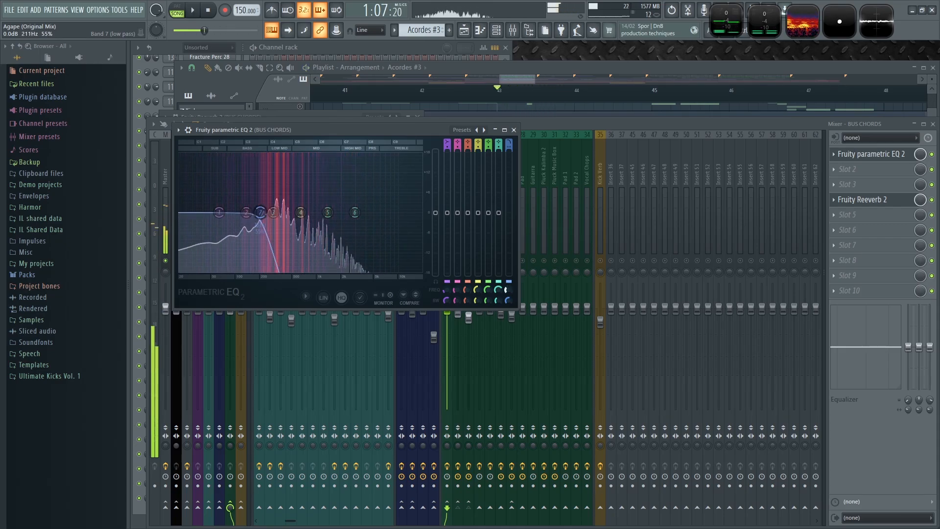
key(space)
click(514, 130)
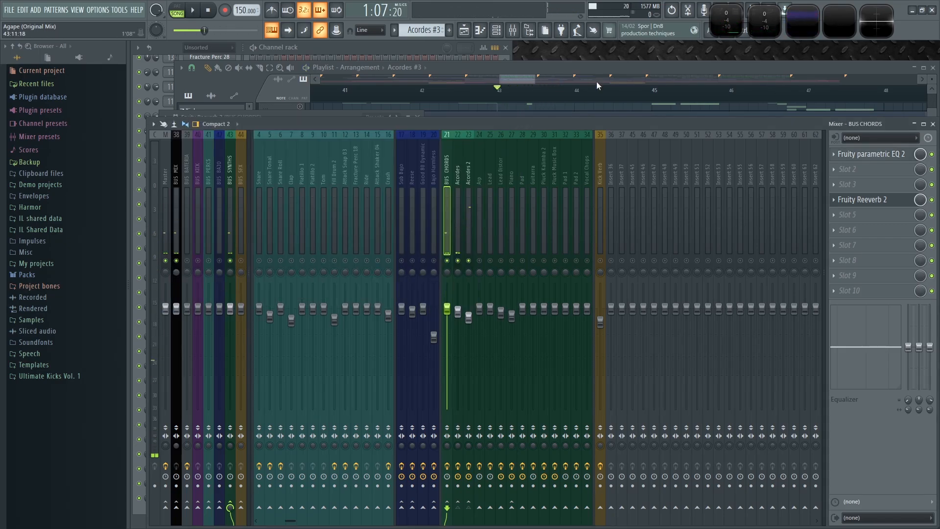
- Link the BUS CHORDS EQ band 7 frequency to the internal controller Default - Main - Modulation X
click(874, 154)
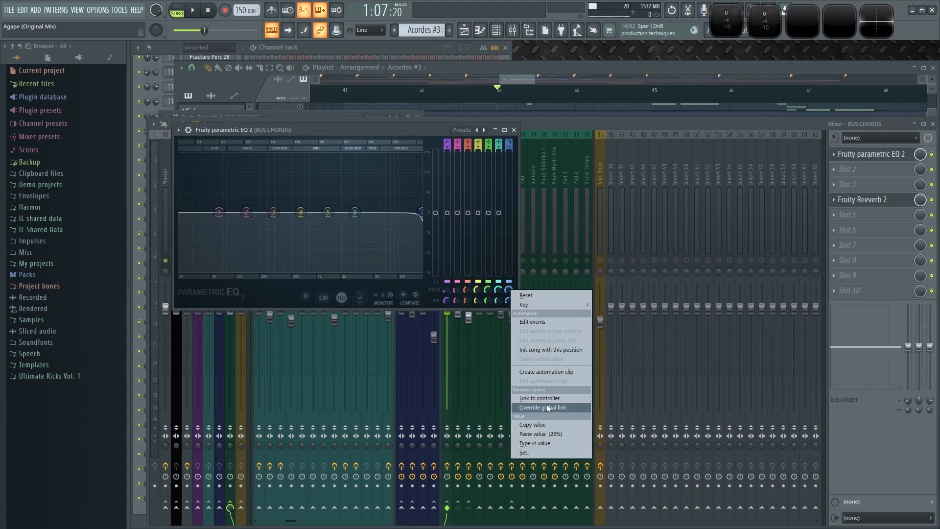
click(546, 408)
click(486, 255)
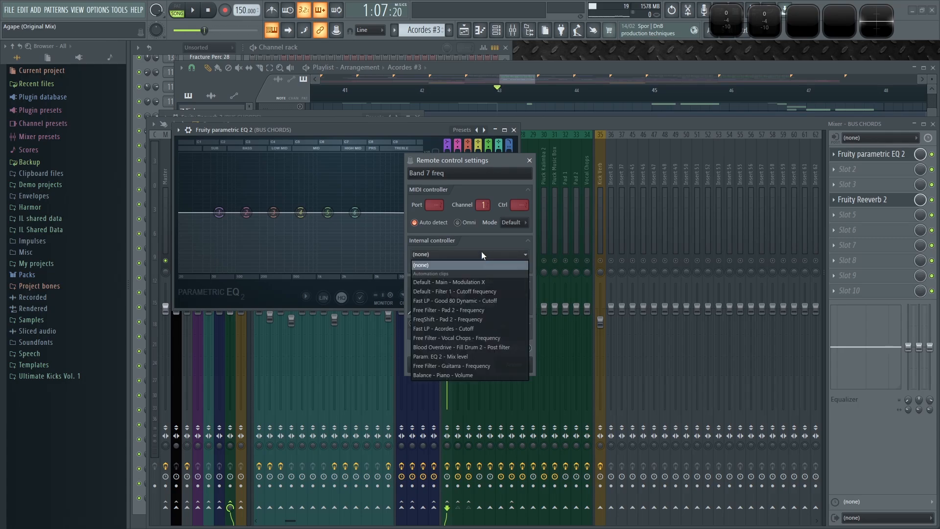
click(491, 282)
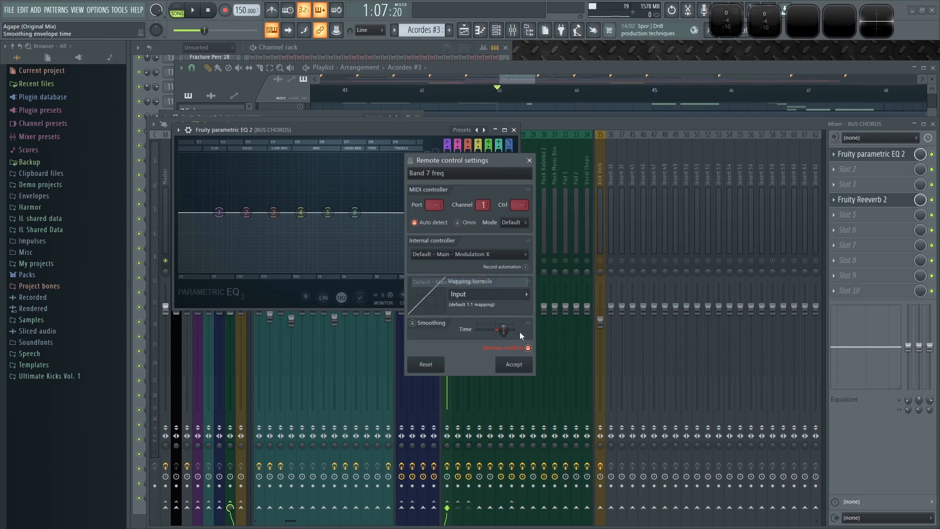
click(514, 365)
- Play the Drop in the playlist to hear the Modulation X automation clips on Track 23 driving the filter
click(639, 66)
key(space)
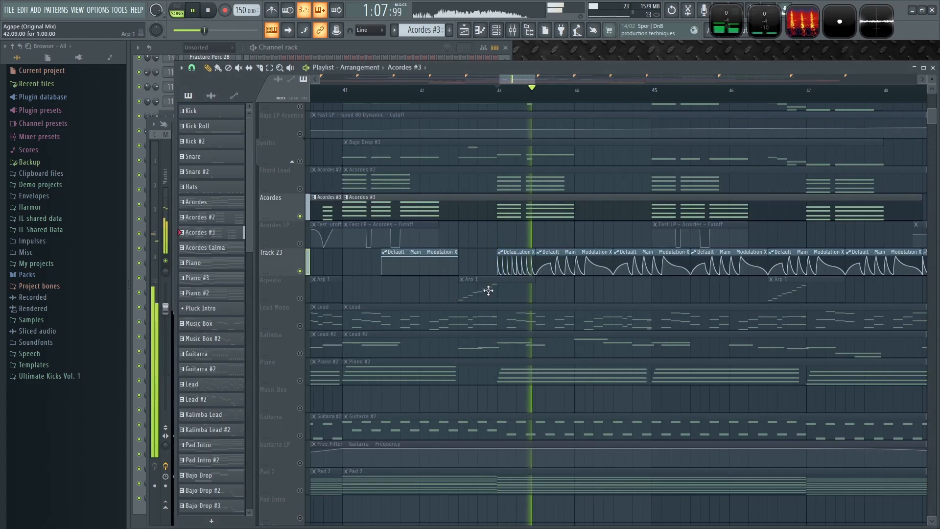
scroll(590, 294, down, 2)
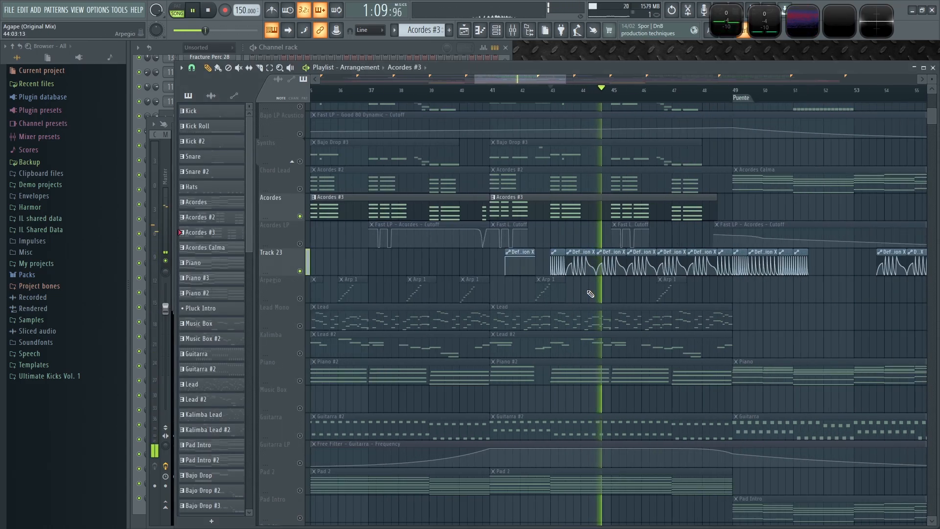
scroll(612, 294, down, 2)
scroll(613, 293, up, 2)
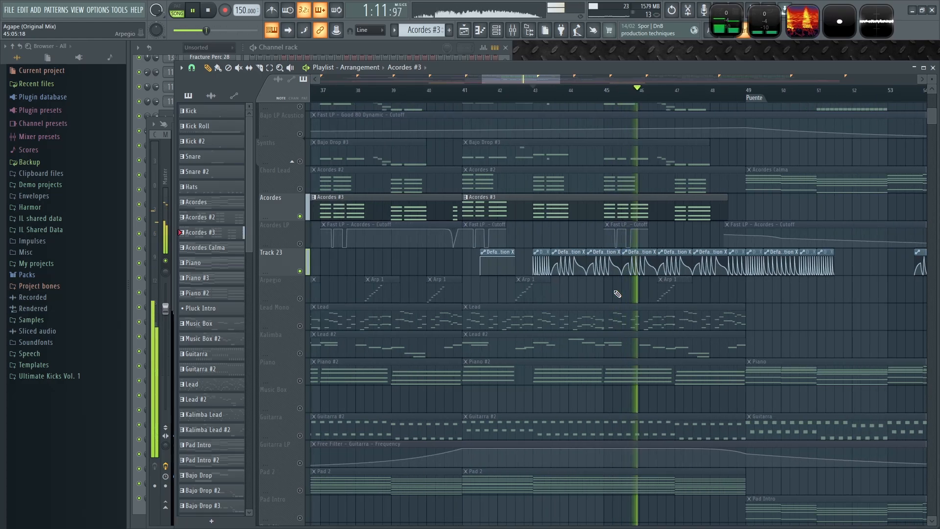
scroll(615, 294, up, 2)
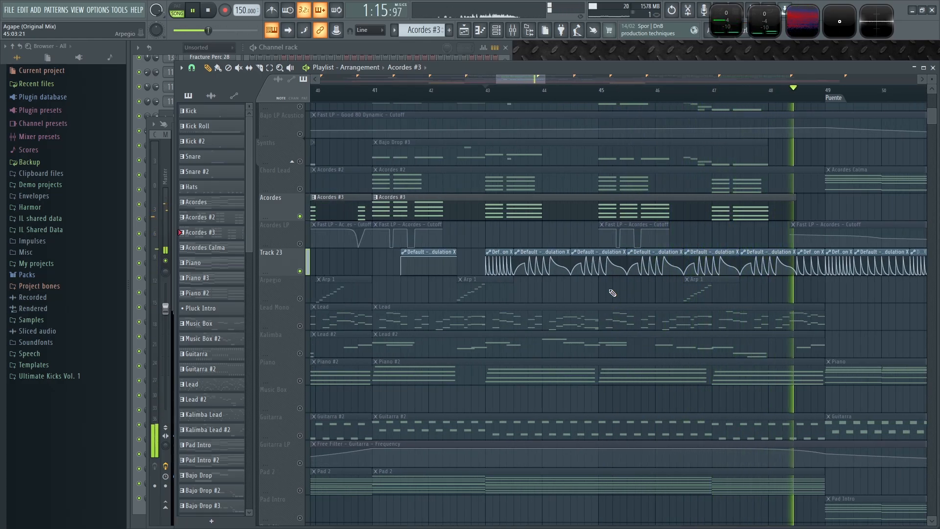
scroll(613, 293, down, 3)
key(space)
scroll(764, 293, down, 4)
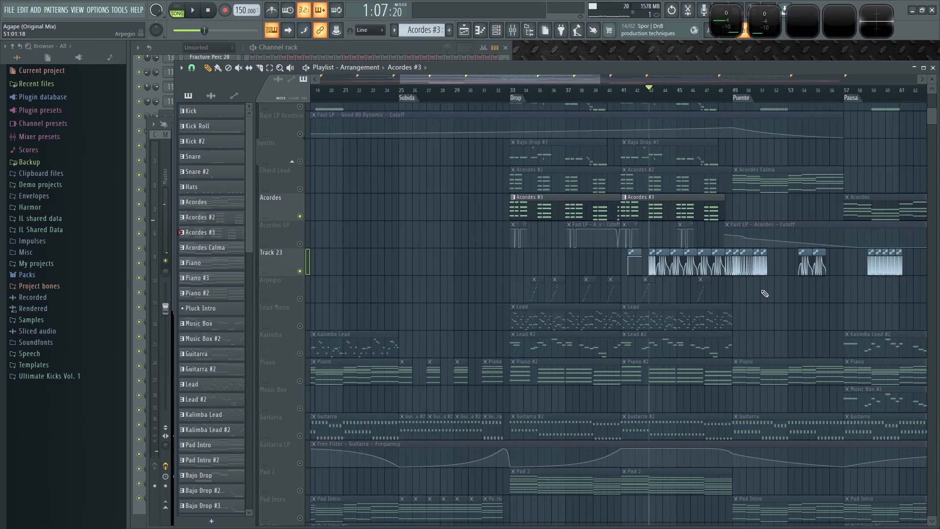
scroll(802, 295, up, 4)
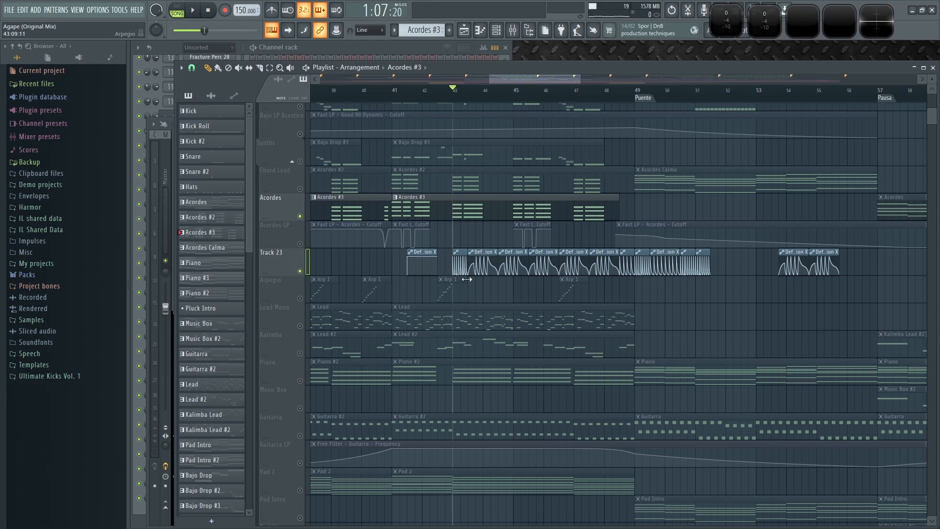
key(space)
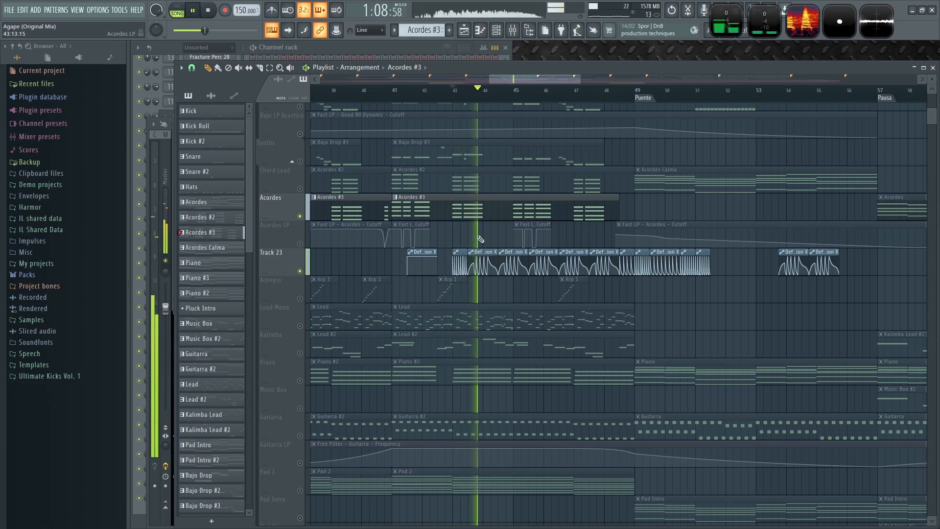
key(space)
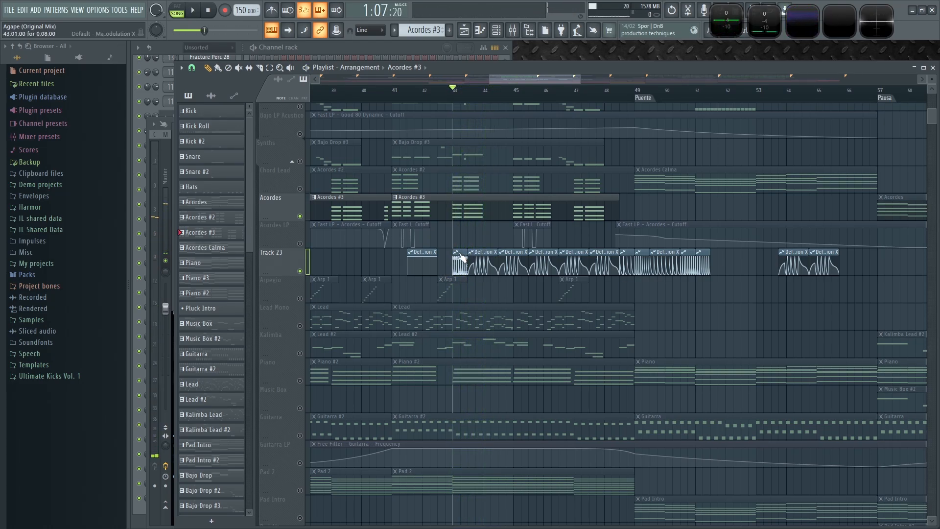
click(470, 251)
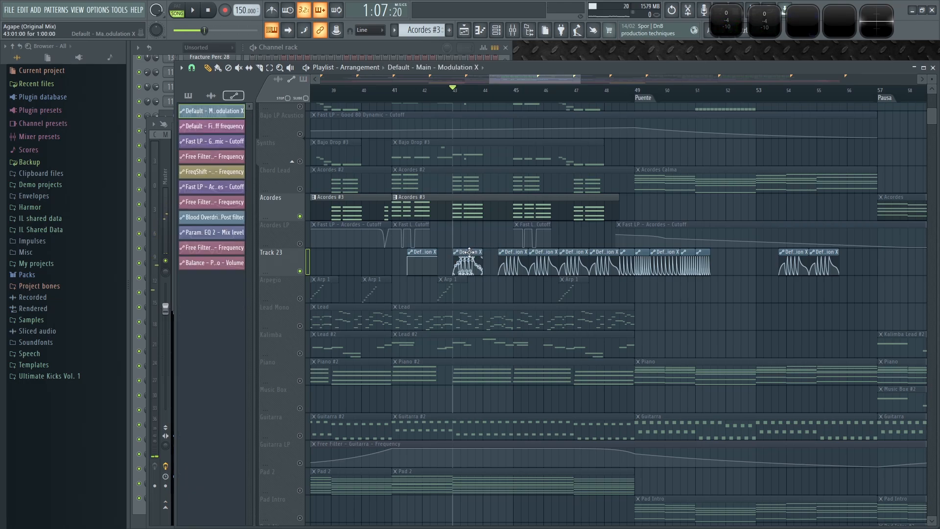
key(space)
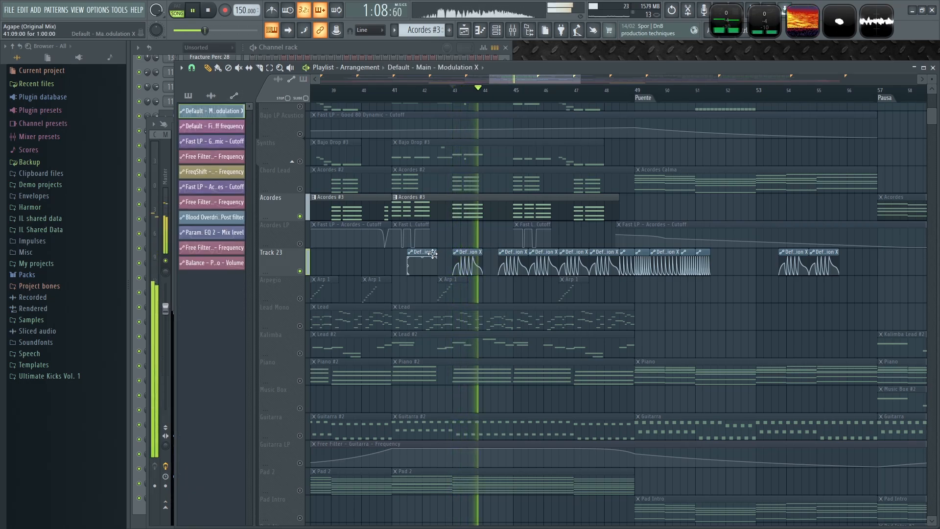
key(space)
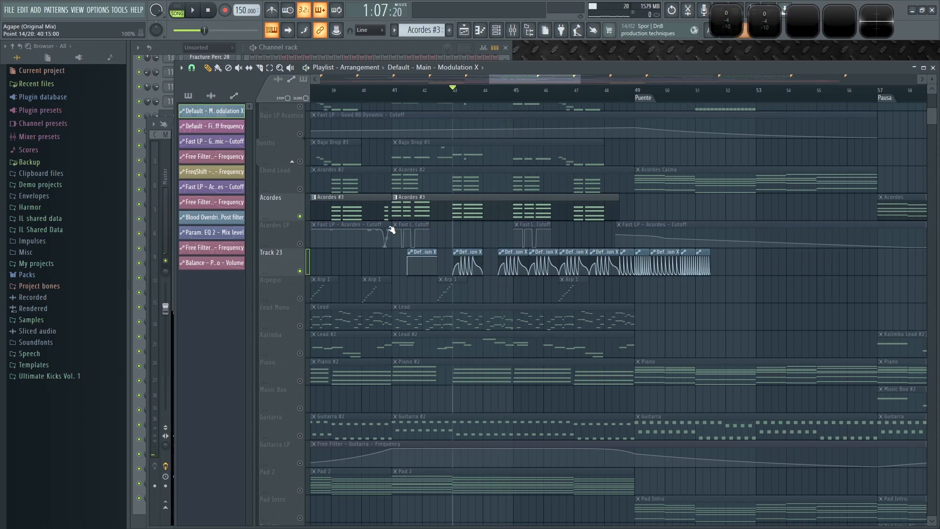
- Move playback to the start of the Drop, play it, and return to the mixer
right_click(302, 221)
right_click(302, 221)
scroll(406, 230, down, 3)
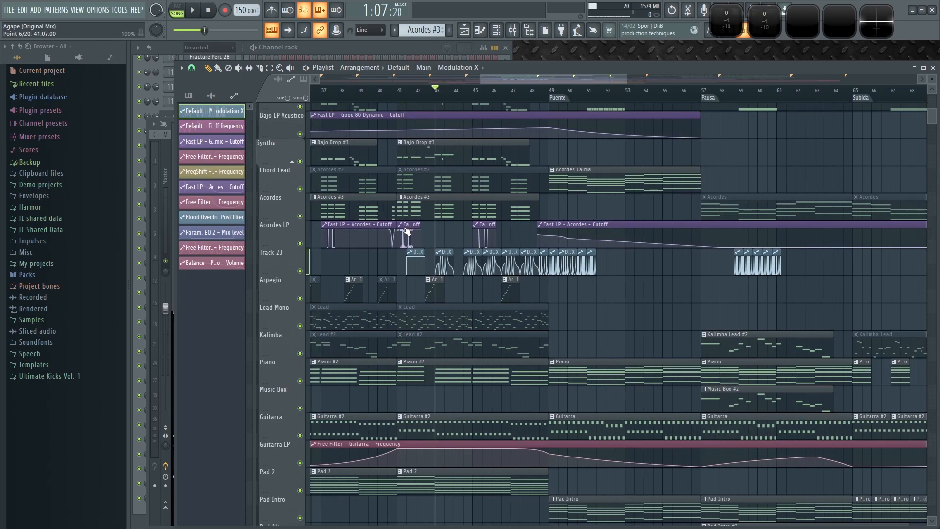
scroll(367, 264, up, 4)
drag(456, 292, 649, 338)
click(335, 98)
key(space)
key(F9)
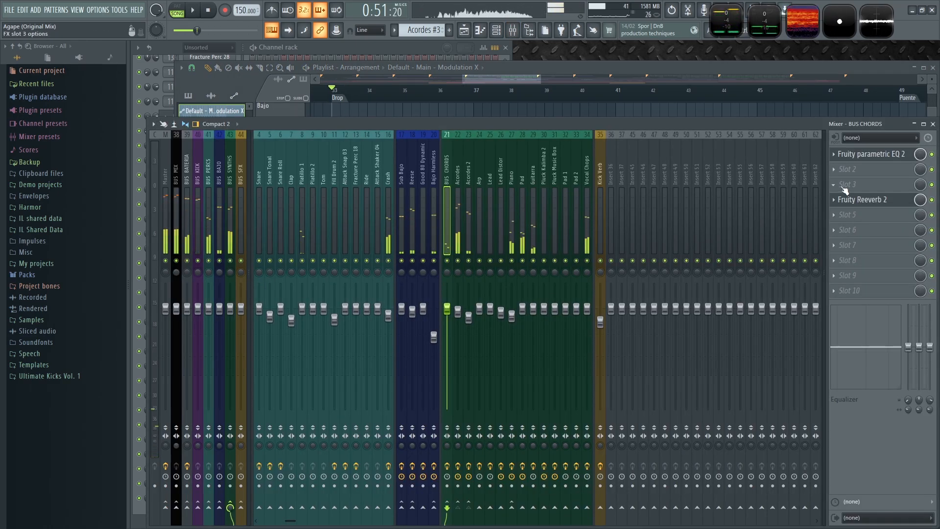
- Raise the BUS CHORDS EQ band 7 cutoff to about 17954 Hz and initialize the song with this position
click(876, 158)
drag(508, 292, 508, 235)
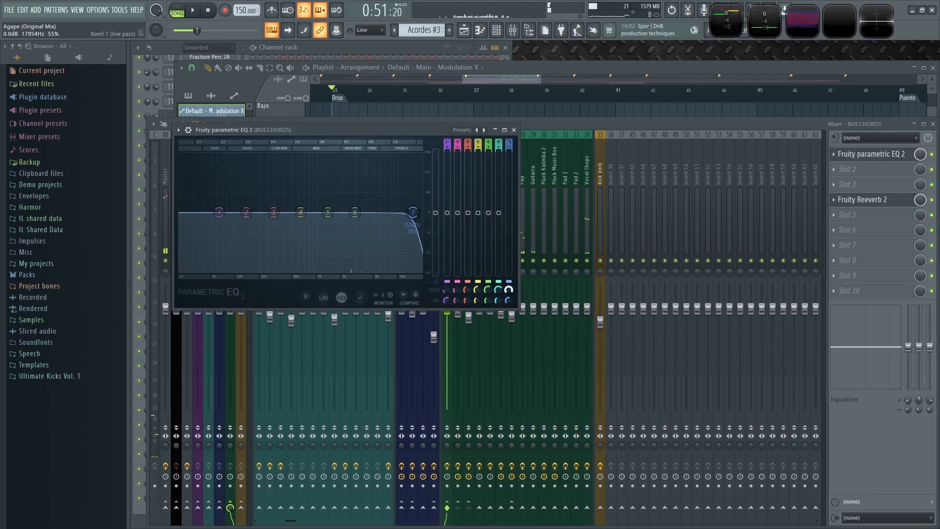
right_click(509, 292)
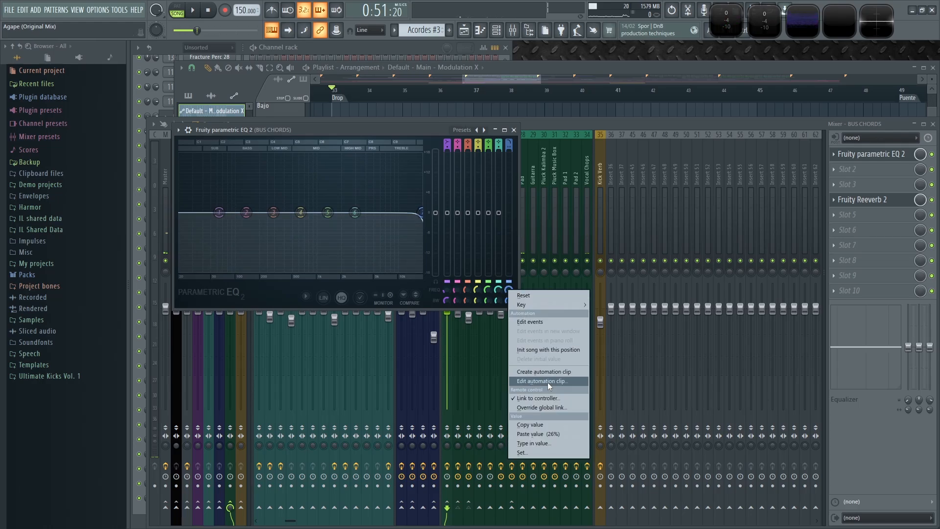
click(543, 351)
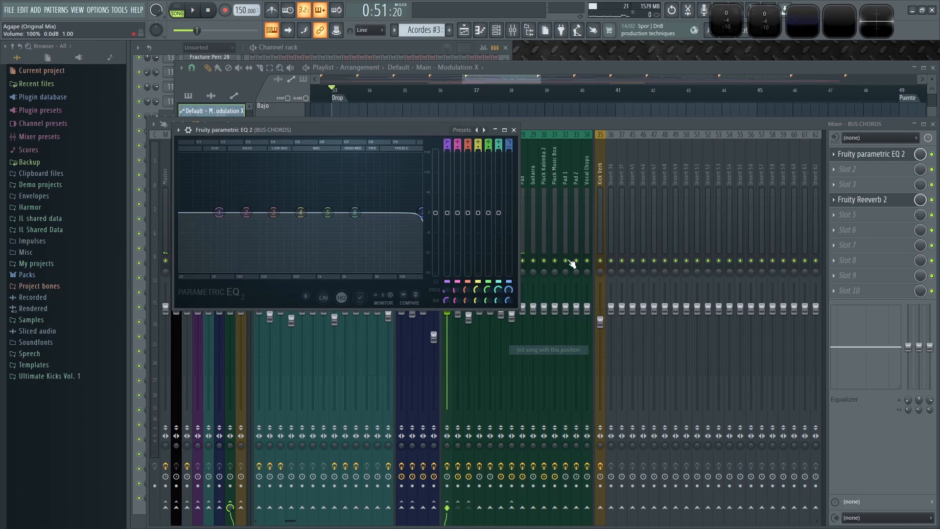
- Play the Drop in the playlist to check the filter automation on the chords
click(562, 72)
scroll(664, 319, down, 2)
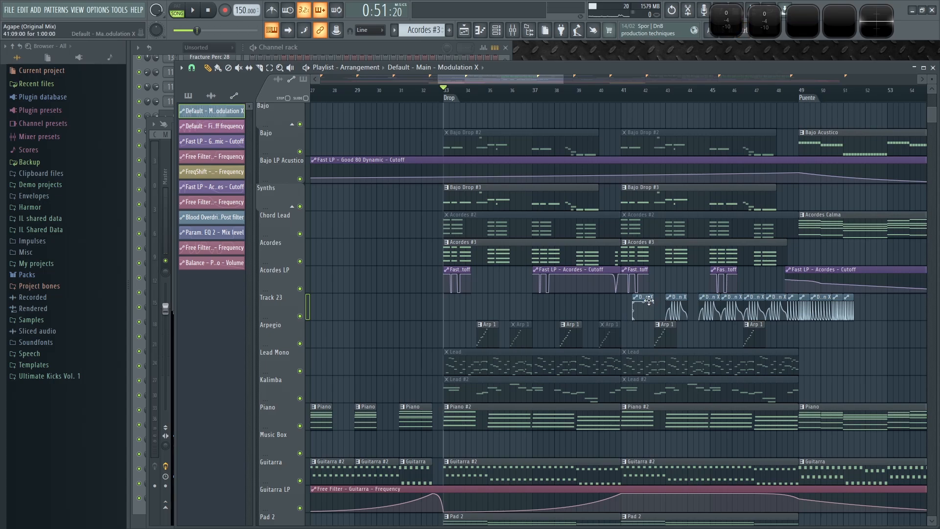
scroll(441, 321, up, 3)
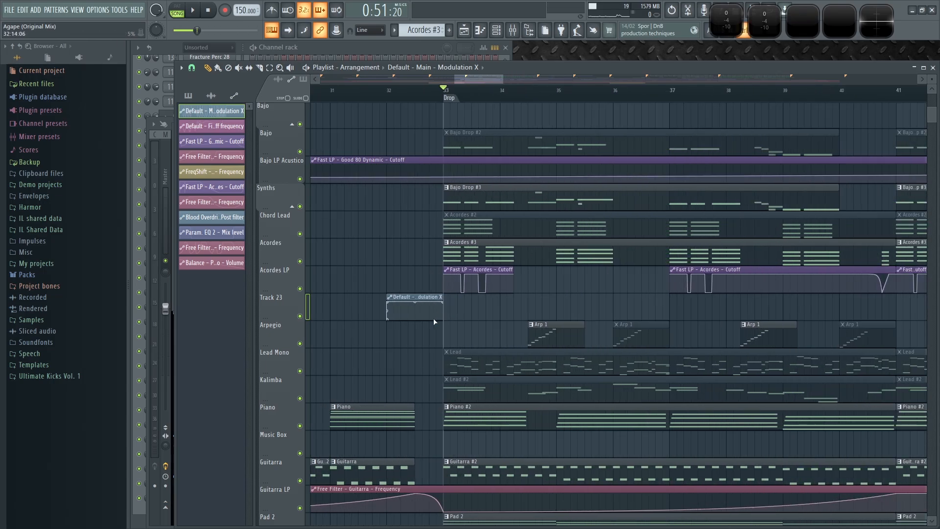
key(space)
scroll(539, 315, down, 3)
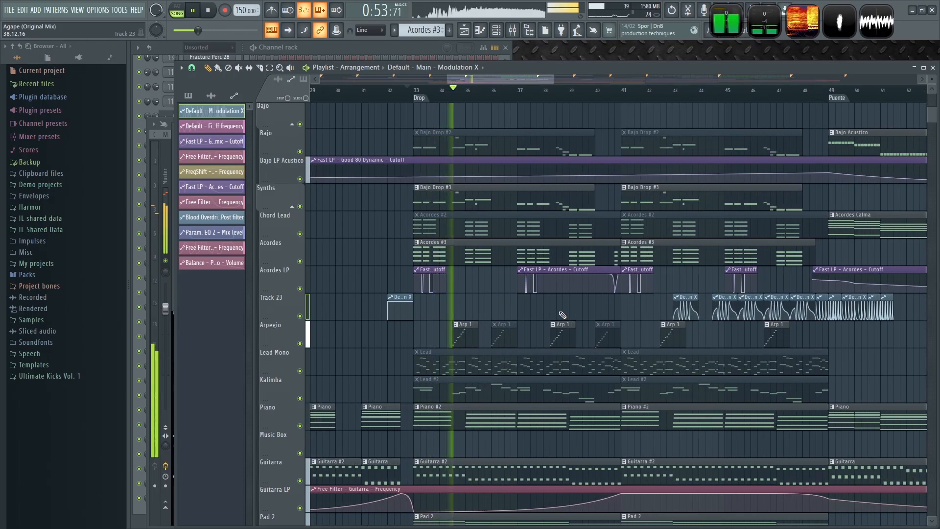
scroll(563, 315, down, 3)
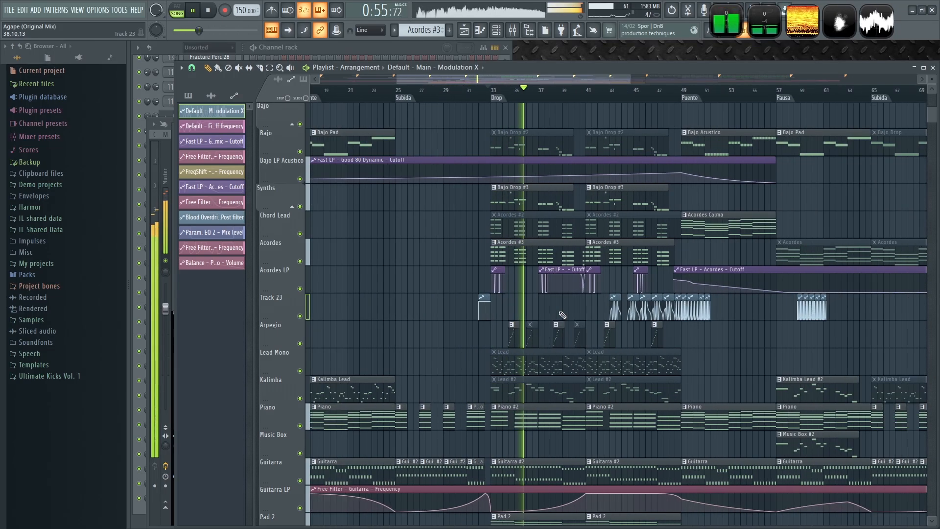
- Move a Modulation X automation clip on Track 23 to the start of bar 41
scroll(632, 333, up, 4)
drag(605, 309, 536, 311)
scroll(536, 311, up, 4)
scroll(537, 310, up, 2)
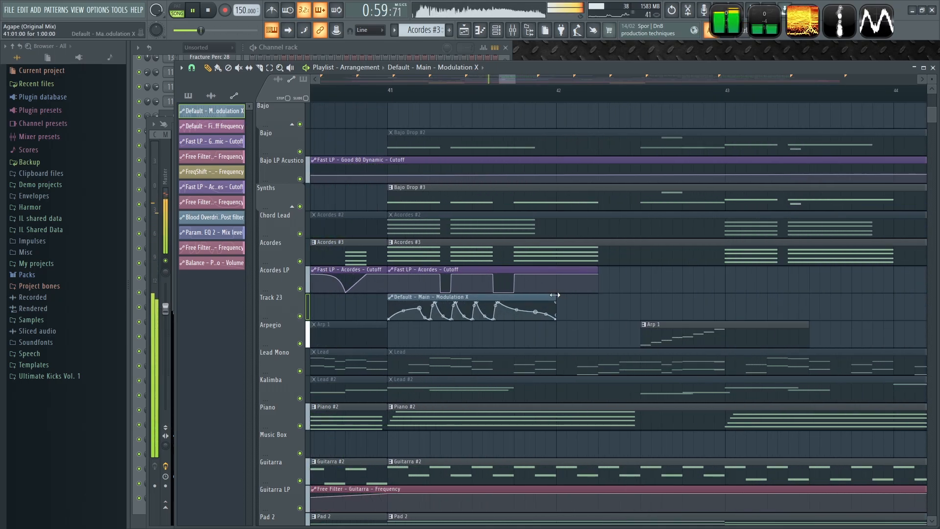
scroll(552, 295, down, 6)
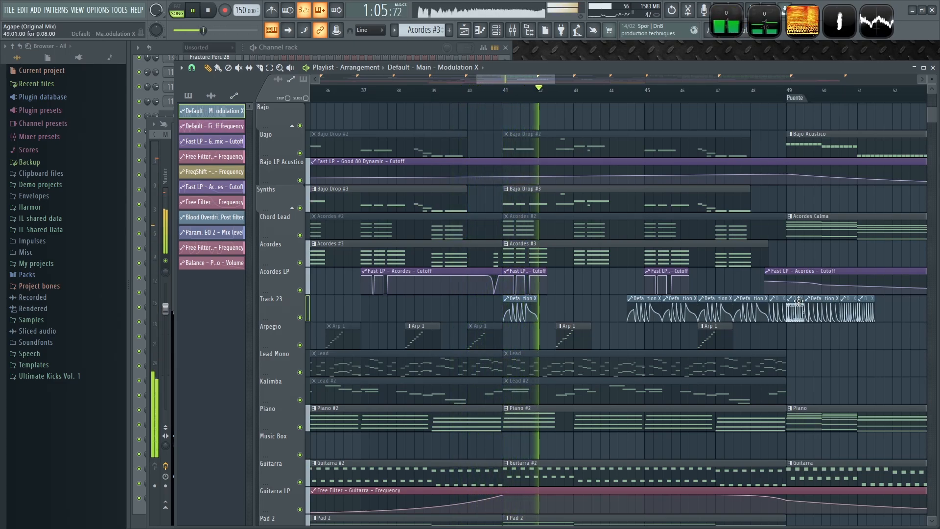
- Play the Drop and adjust the length of the bar-41 Modulation X clip on Track 23
key(space)
scroll(531, 304, up, 4)
drag(548, 297, 664, 297)
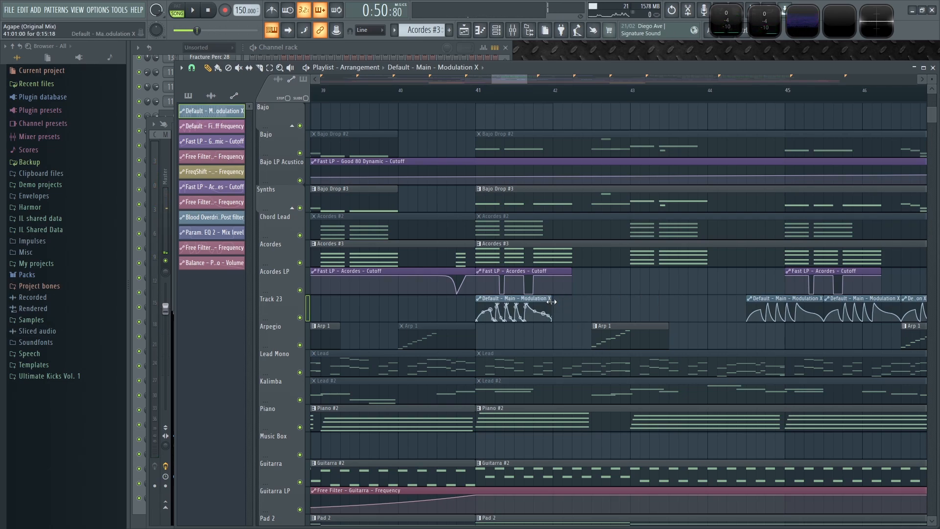
drag(552, 302, 828, 303)
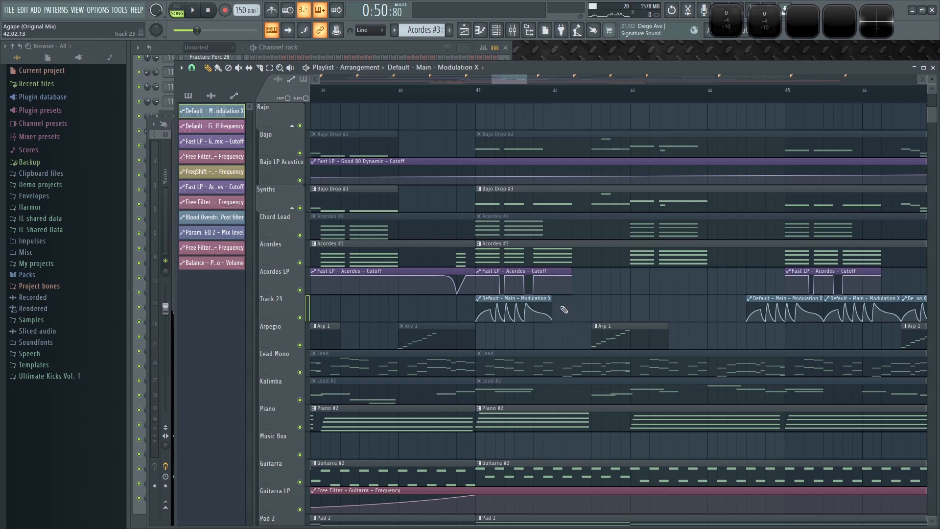
scroll(548, 303, up, 3)
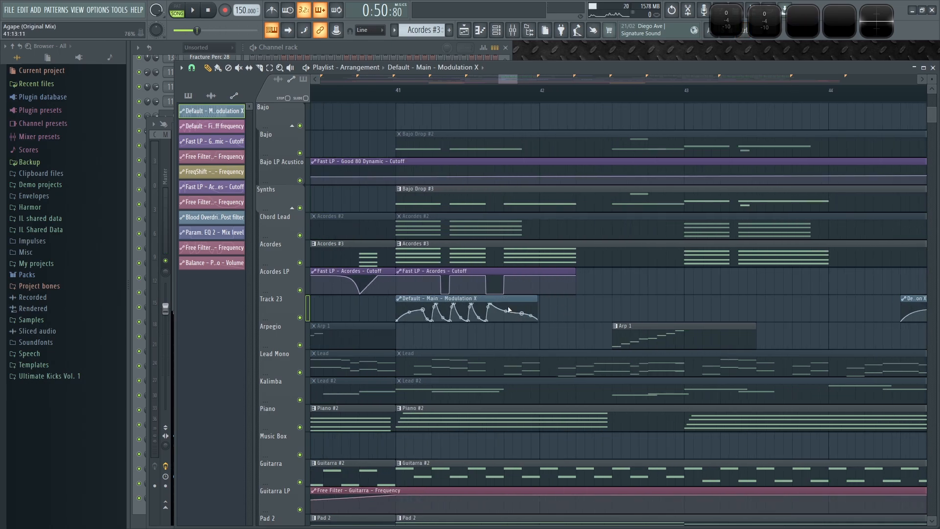
- Add a second Modulation X clip right after the bar-41 clip on Track 23 and play it from bar 41
click(549, 307)
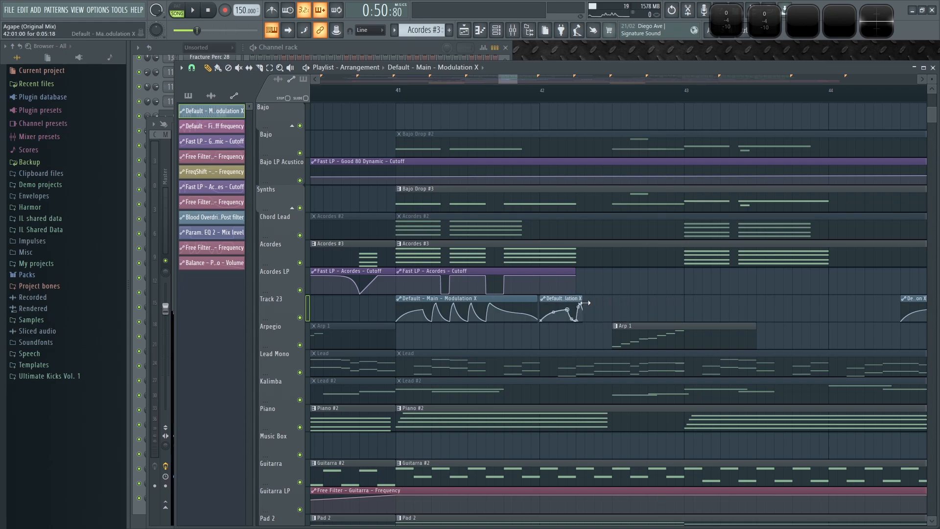
click(394, 90)
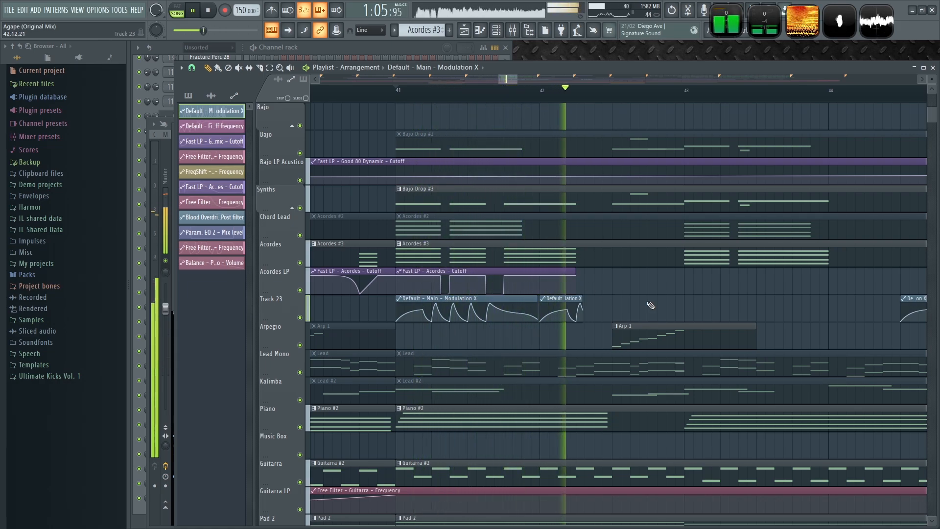
key(space)
key(space)
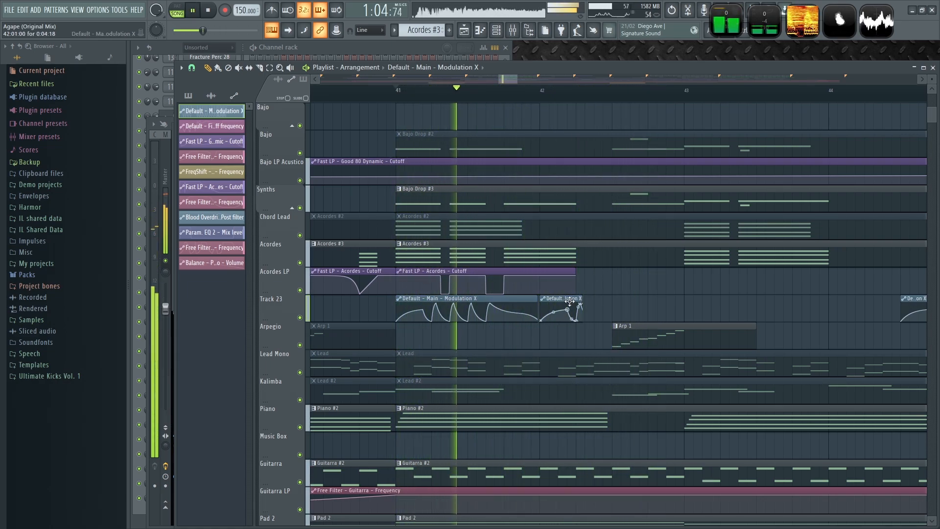
key(space)
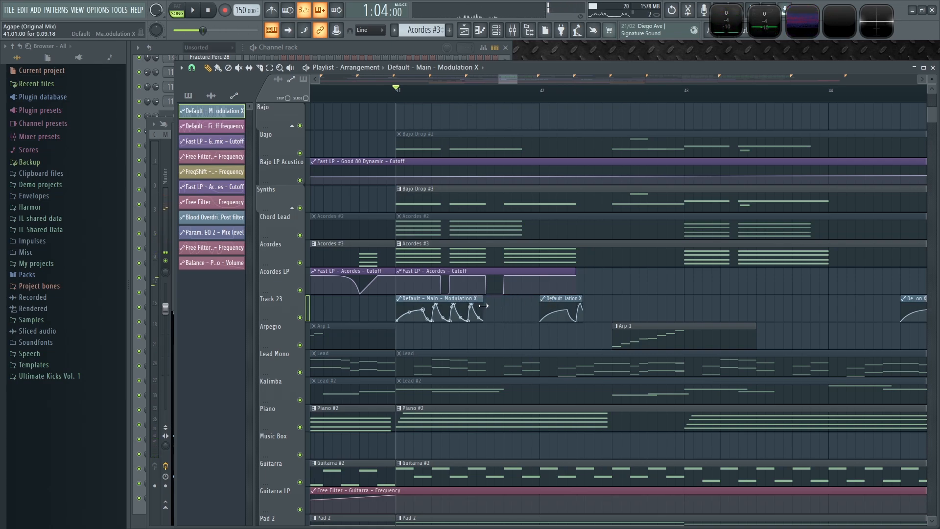
- Place another Modulation X clip on Track 23 after the second one, before bar 43, and trim it short
scroll(486, 317, up, 3)
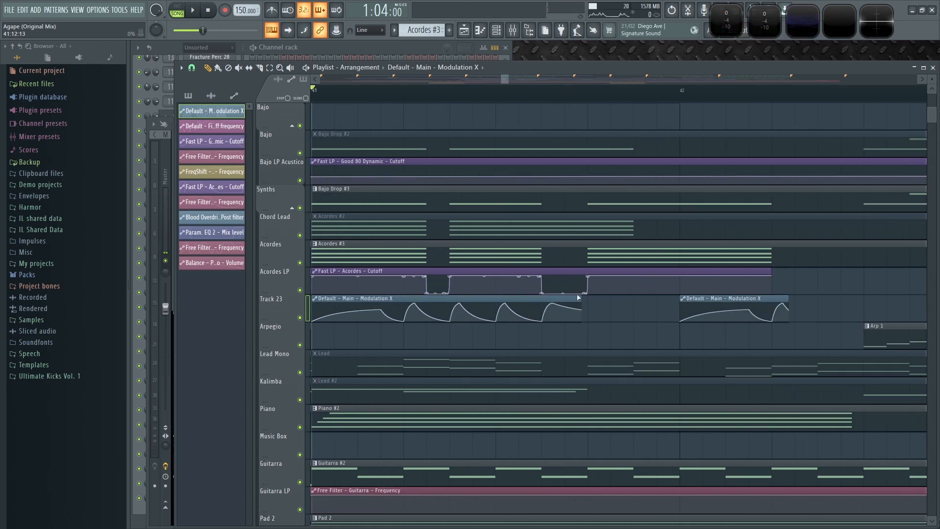
scroll(583, 308, down, 3)
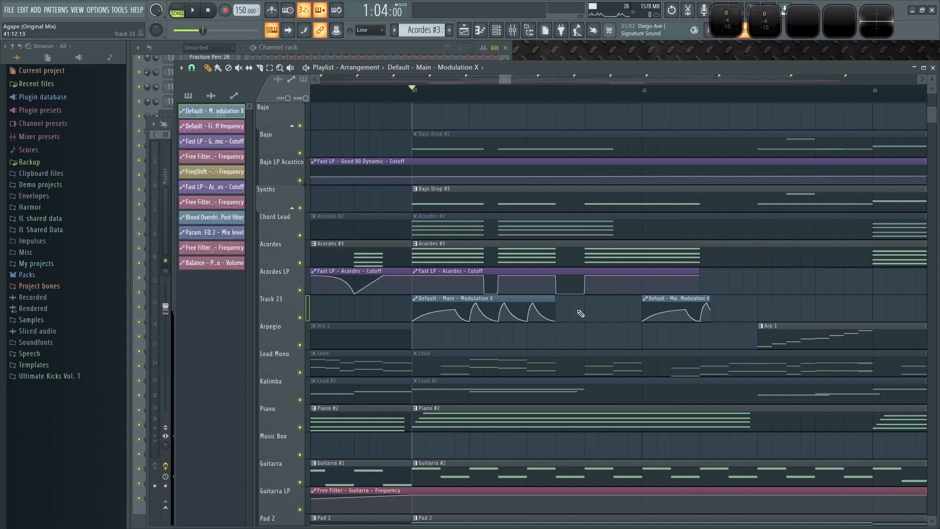
scroll(573, 315, up, 2)
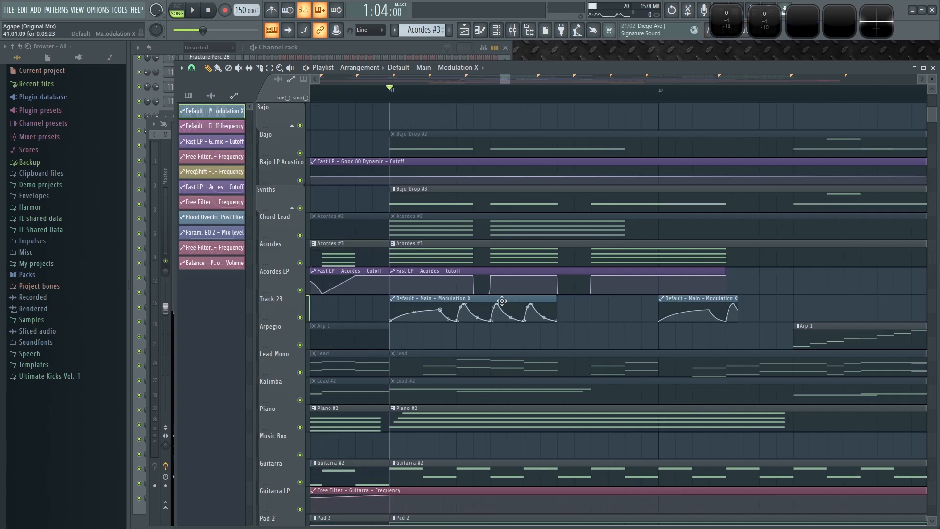
click(552, 337)
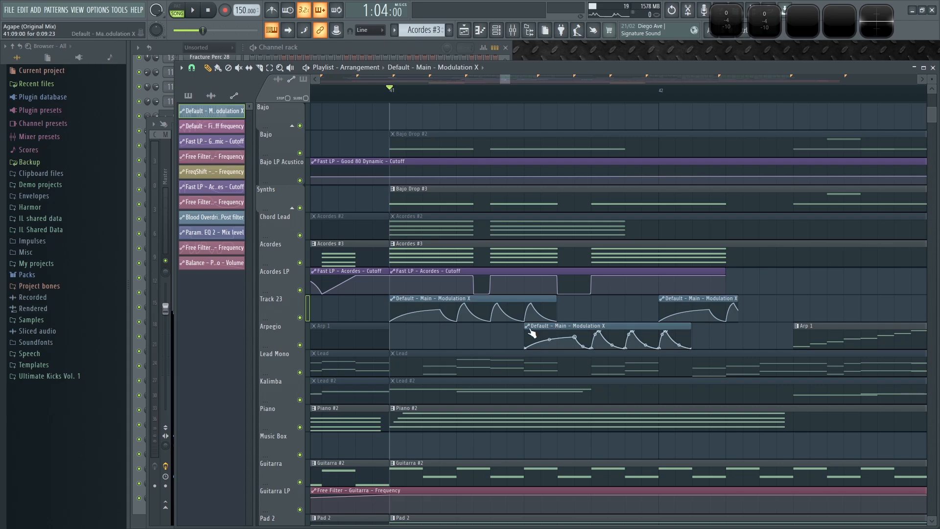
scroll(686, 338, right, 2)
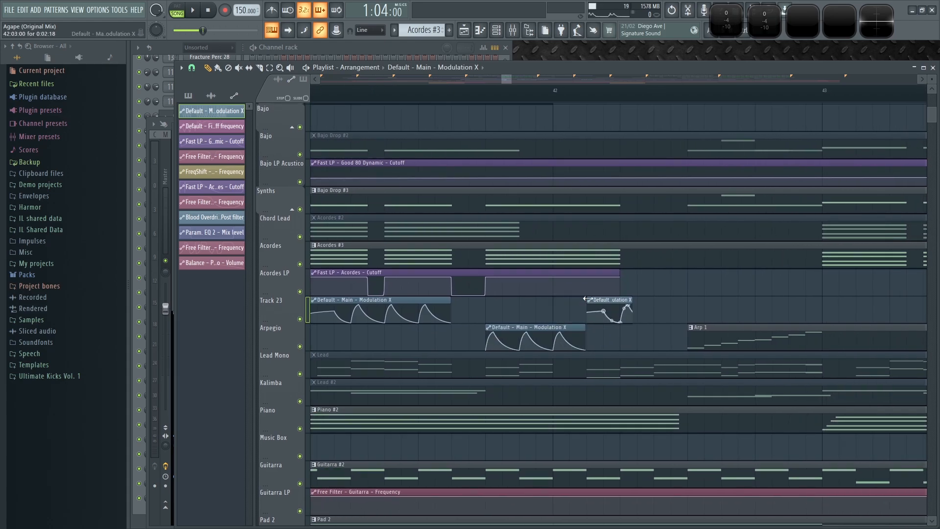
drag(557, 326, 551, 298)
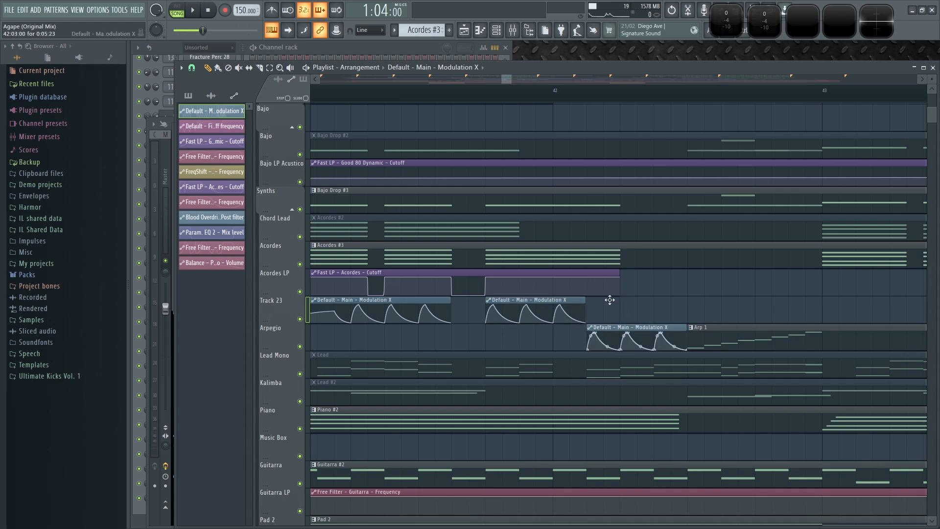
drag(610, 300, 610, 295)
key(space)
drag(686, 311, 619, 311)
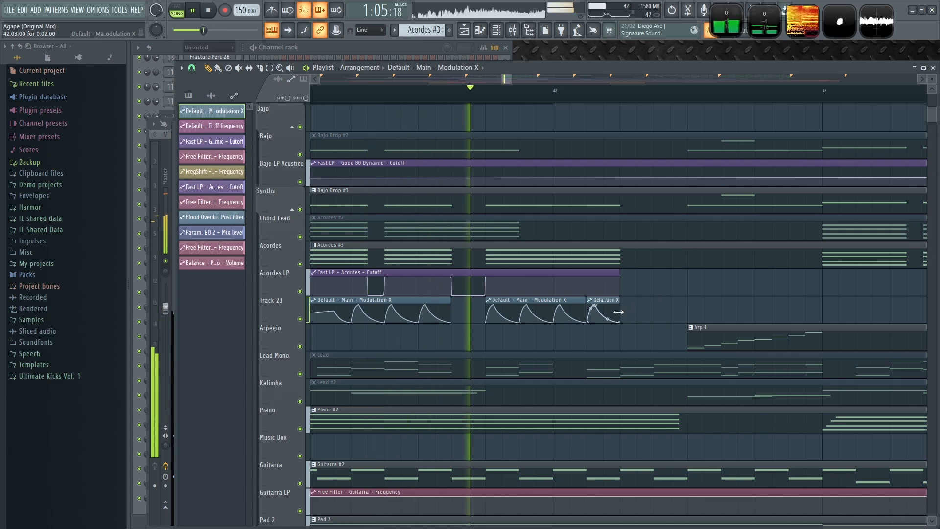
- Add a Modulation X clip at the start of bar 43 on Track 23 and play the passage
scroll(676, 310, down, 5)
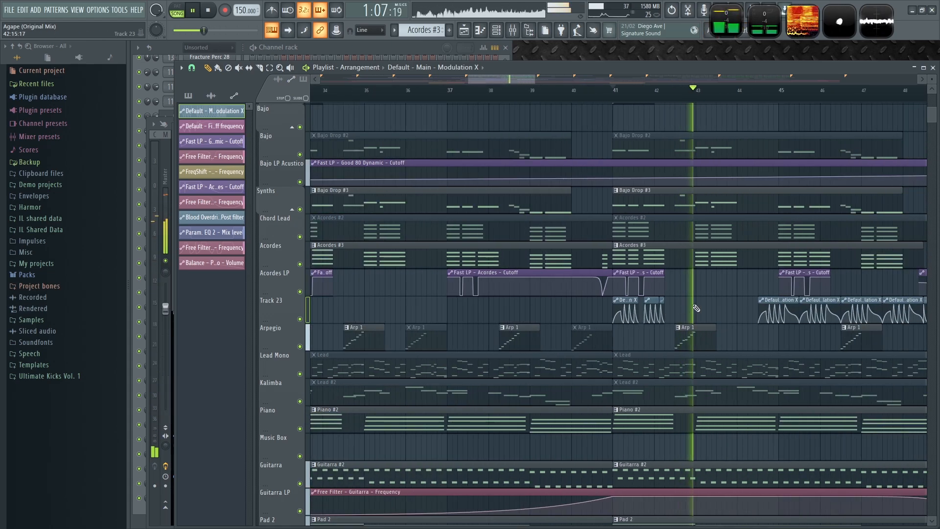
scroll(696, 308, up, 4)
scroll(539, 329, up, 1)
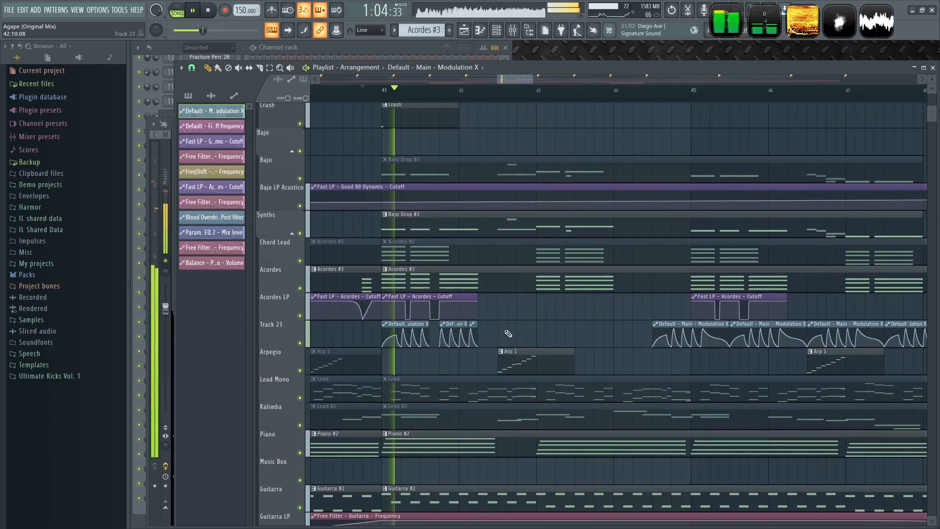
scroll(558, 333, down, 4)
drag(560, 334, 529, 333)
scroll(825, 385, up, 4)
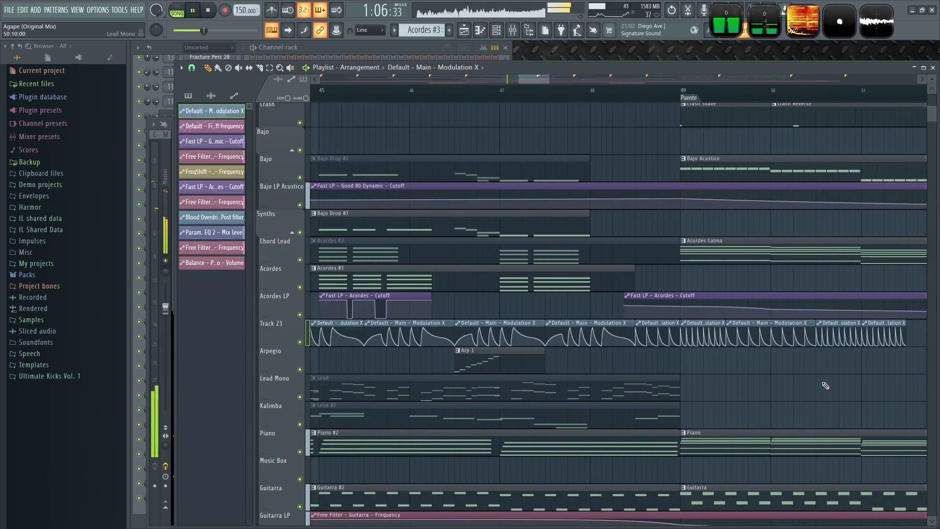
scroll(792, 381, down, 4)
key(space)
scroll(548, 336, up, 4)
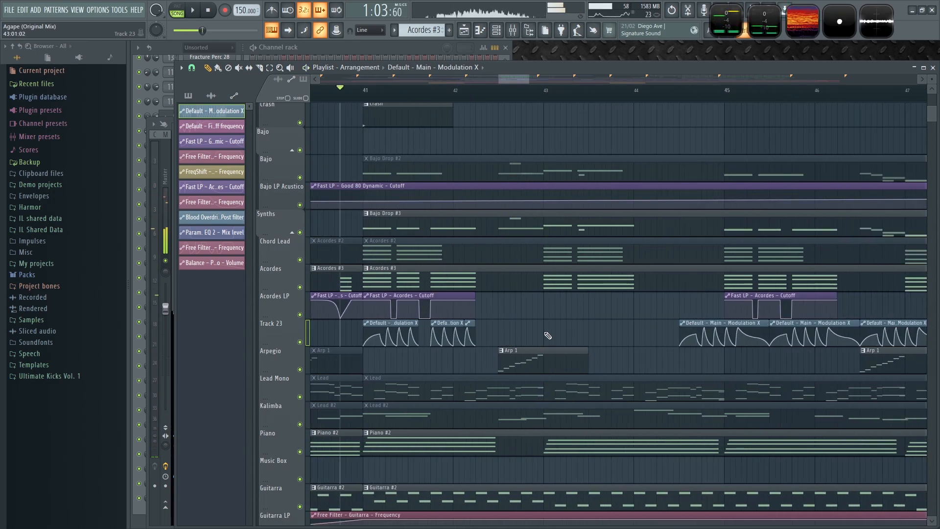
key(space)
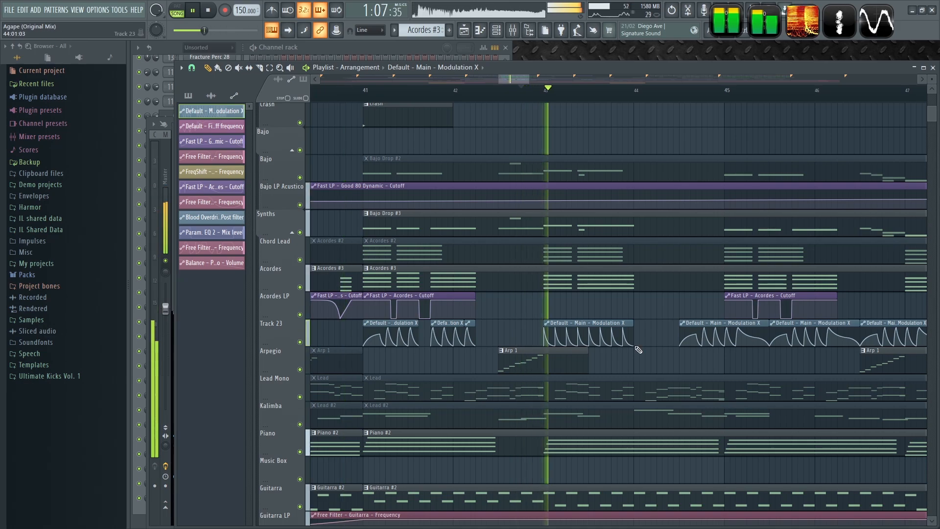
drag(596, 316, 553, 318)
key(space)
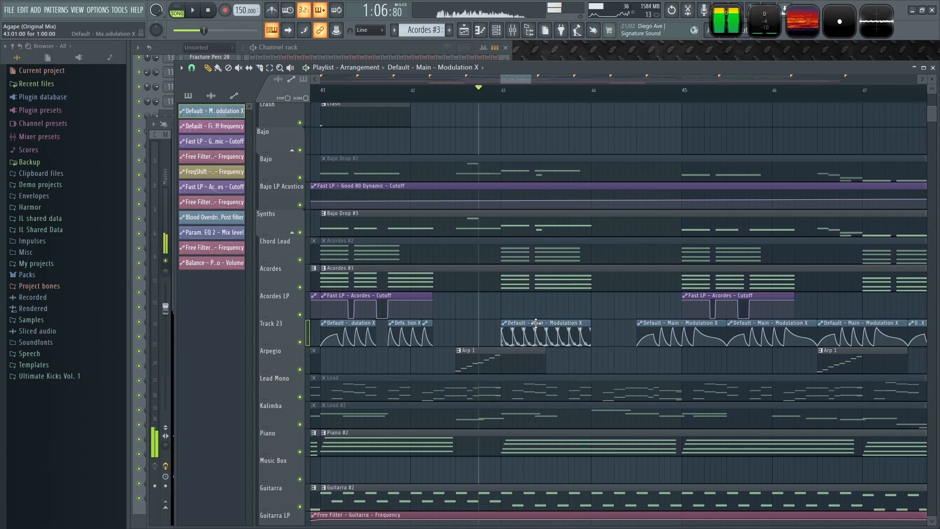
- Open the bar-43 Modulation X clip in the automation editor and shift all its points to turn the falling curves into rising ramps
double_click(536, 323)
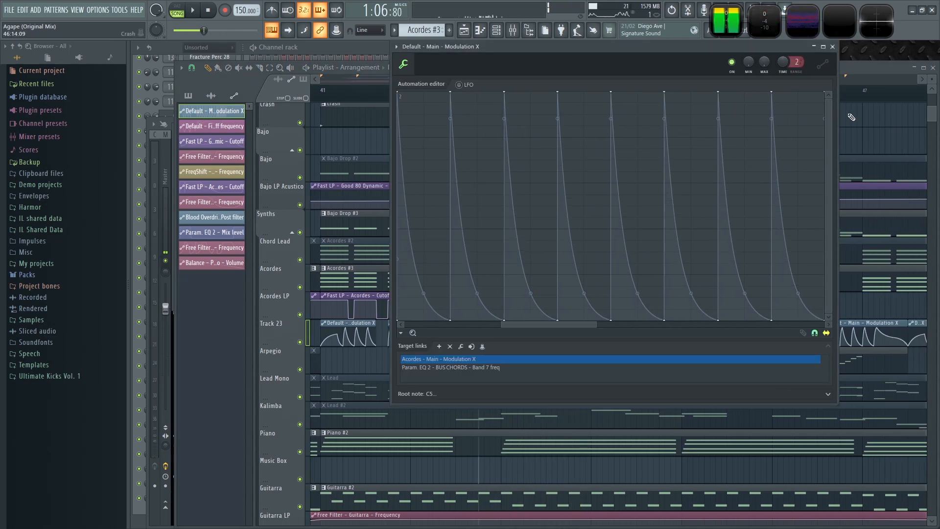
drag(808, 165, 396, 91)
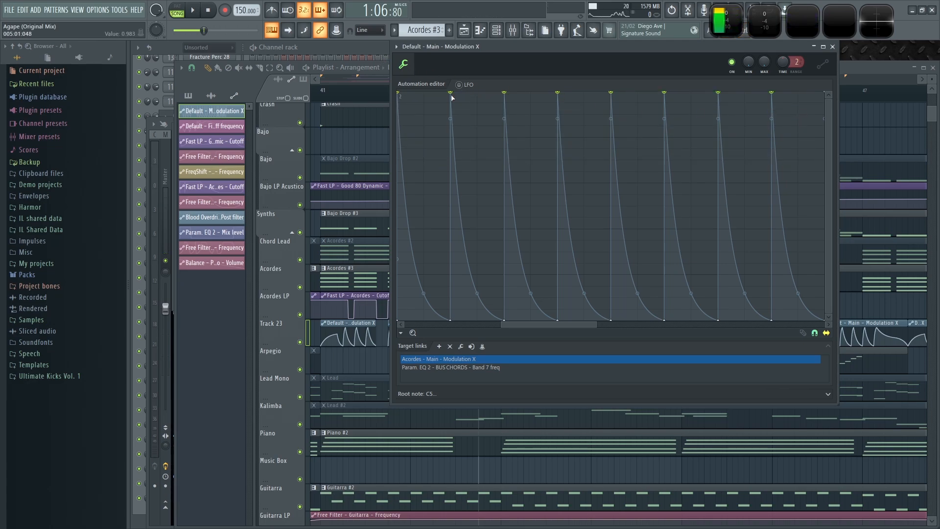
drag(452, 95, 501, 92)
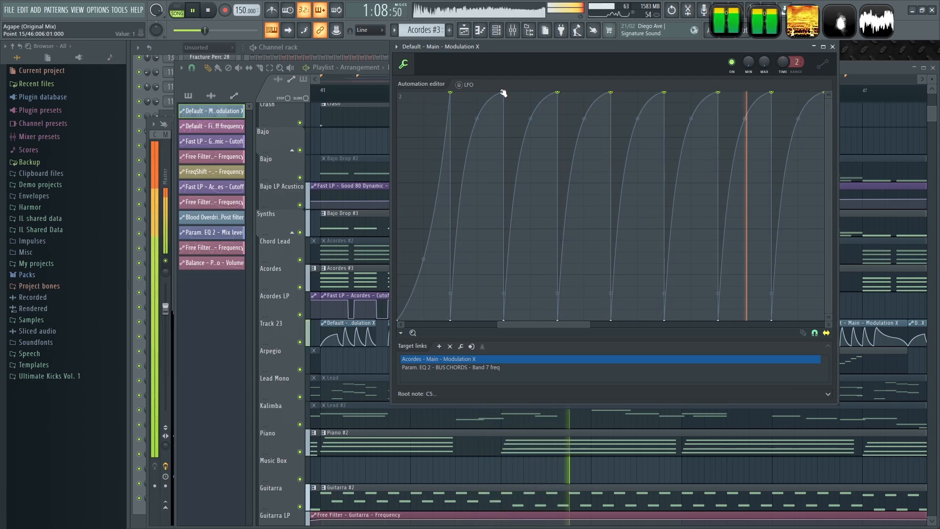
- Nudge the ramp peaks slightly earlier while playing, then close the automation editor
key(space)
drag(452, 95, 442, 93)
key(space)
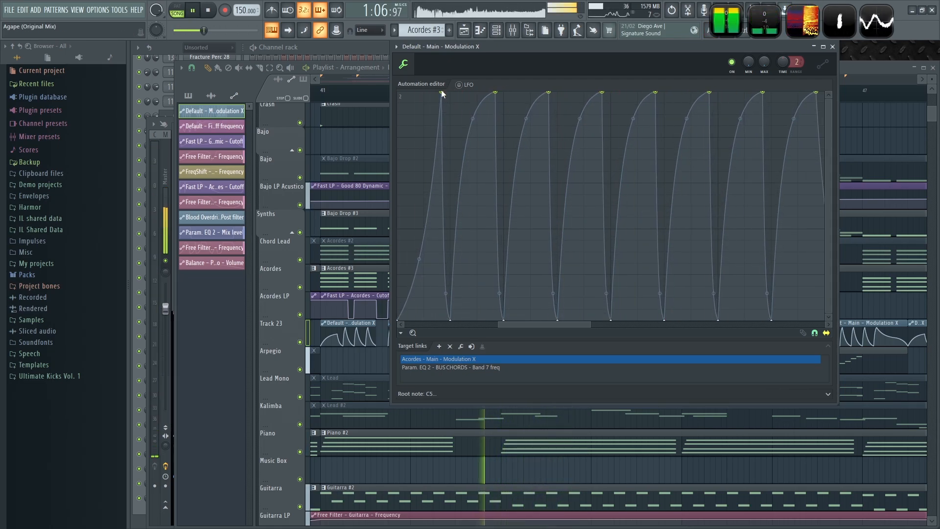
key(space)
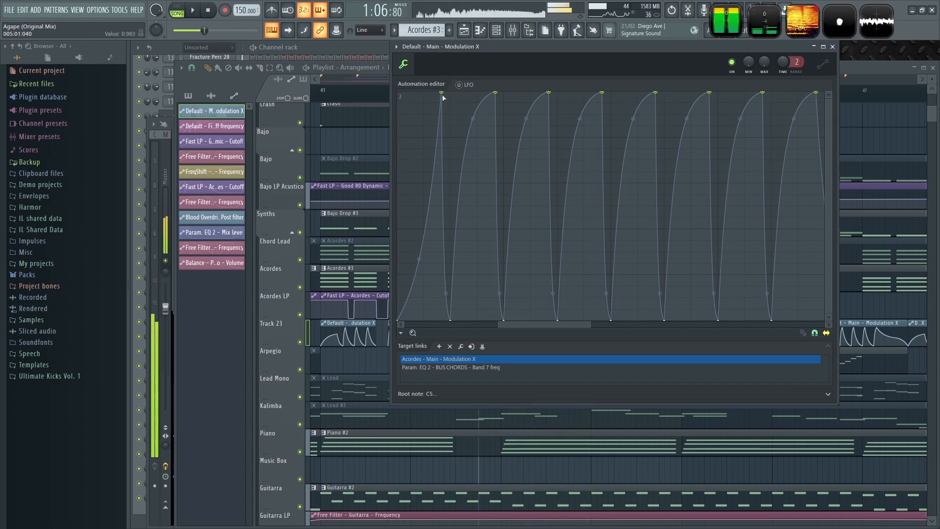
drag(443, 93, 439, 93)
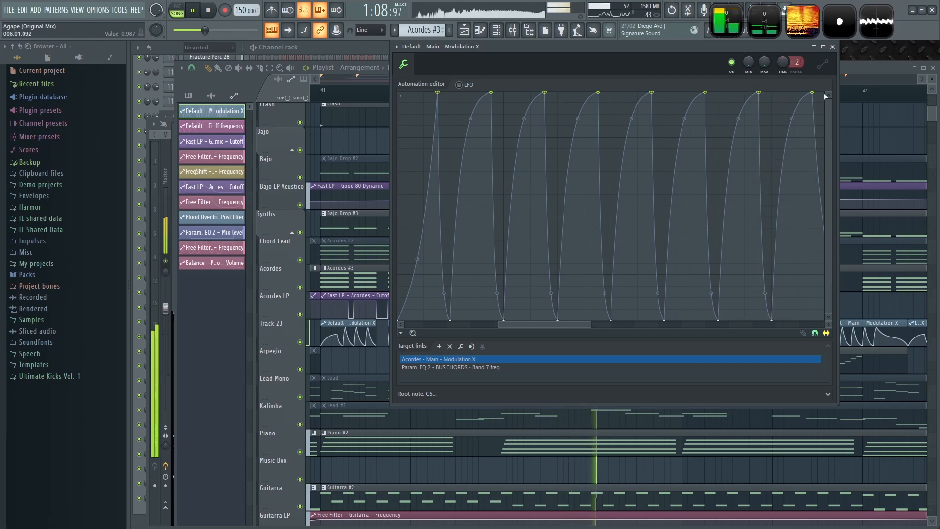
click(832, 46)
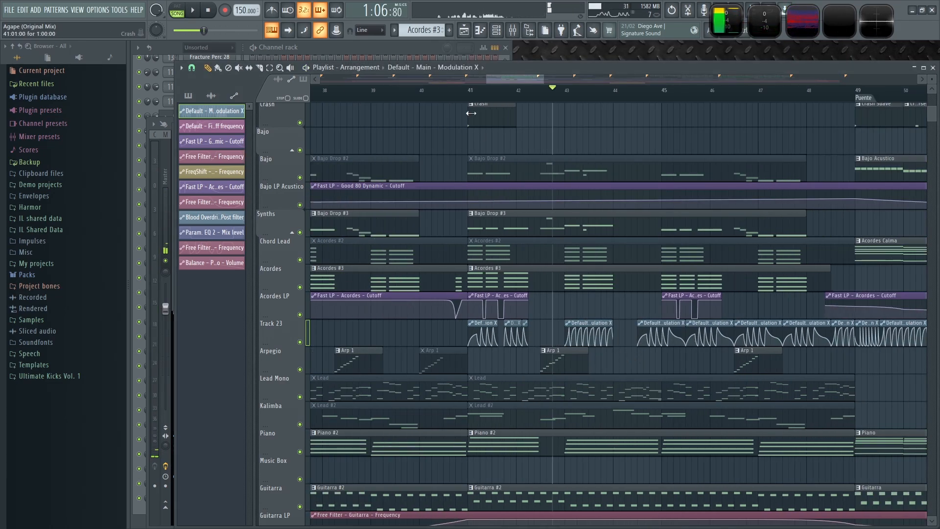
- Play the Drop from bar 41 to check the new Track 23 Modulation X clips
key(space)
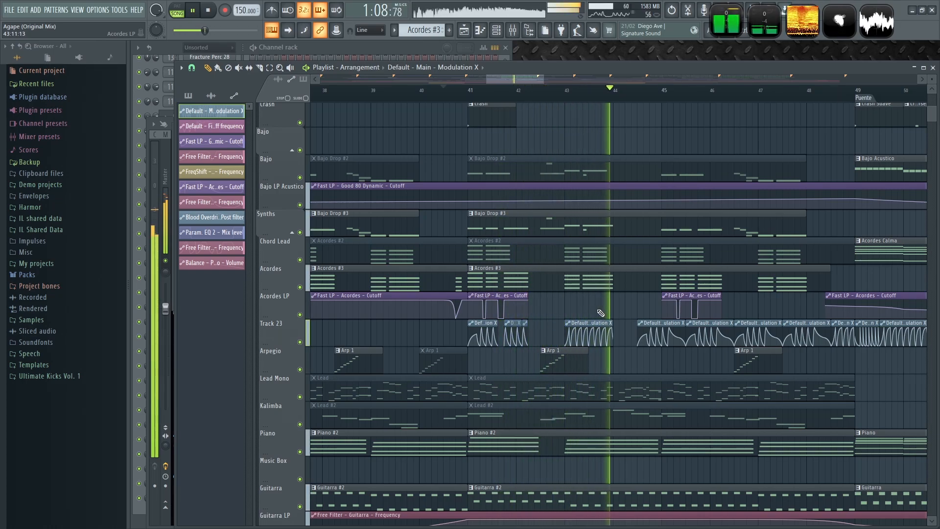
scroll(606, 312, up, 4)
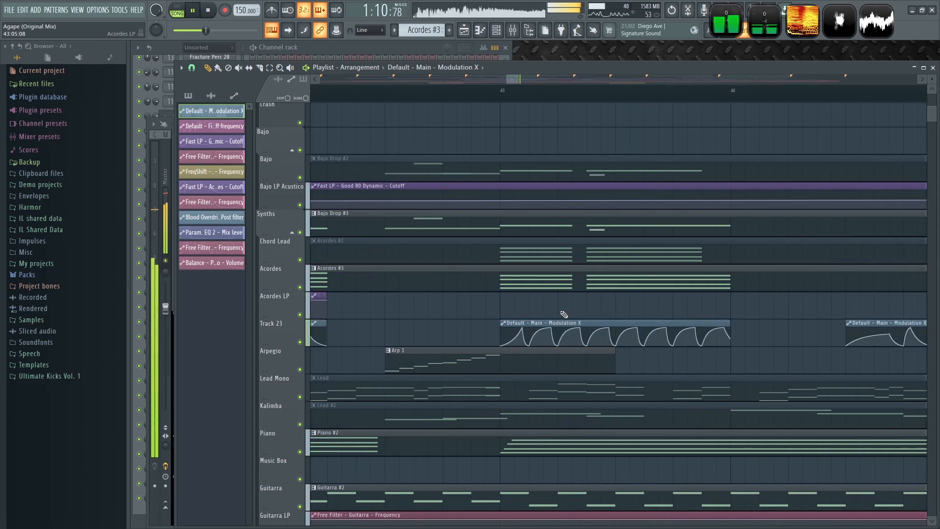
scroll(568, 316, down, 3)
scroll(619, 329, down, 1)
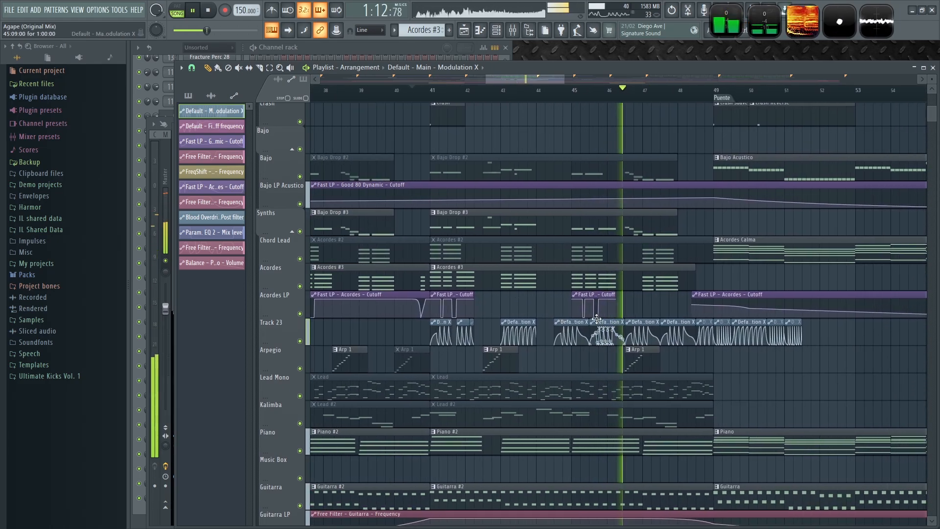
key(space)
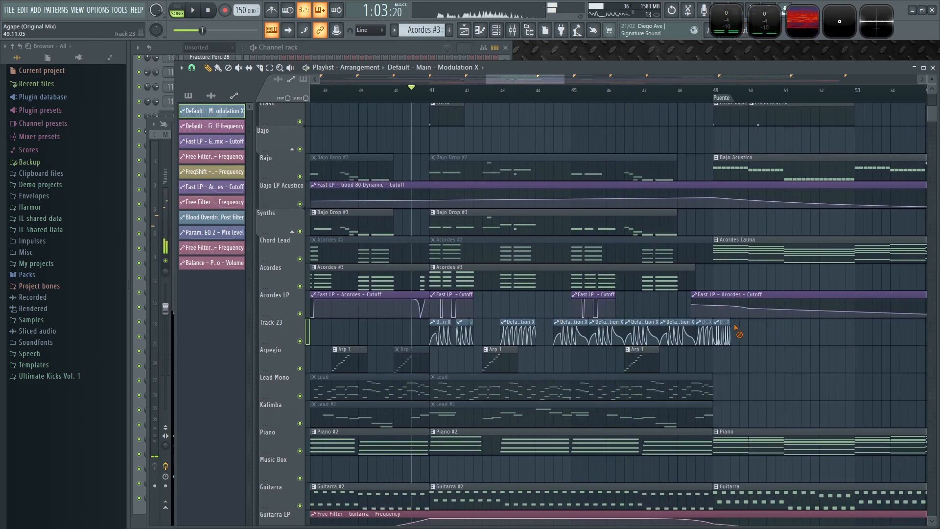
scroll(494, 338, up, 1)
key(space)
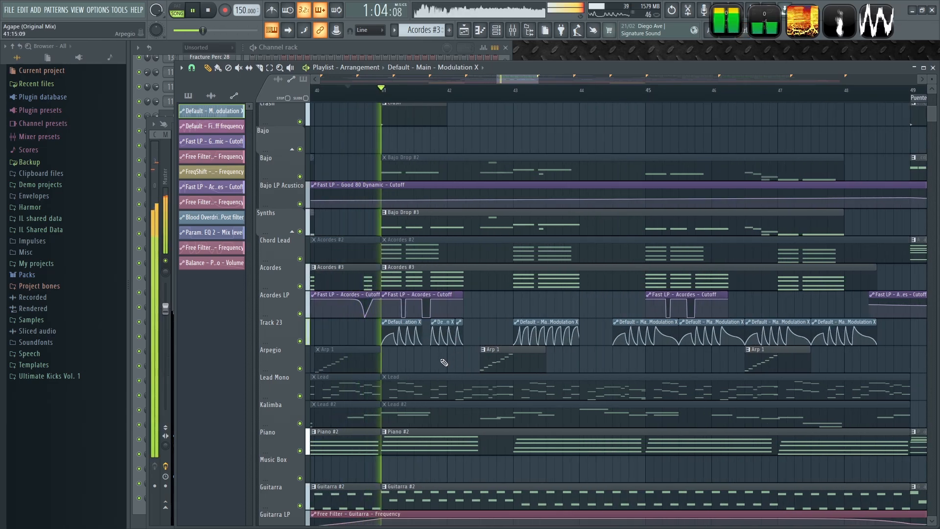
scroll(490, 357, right, 2)
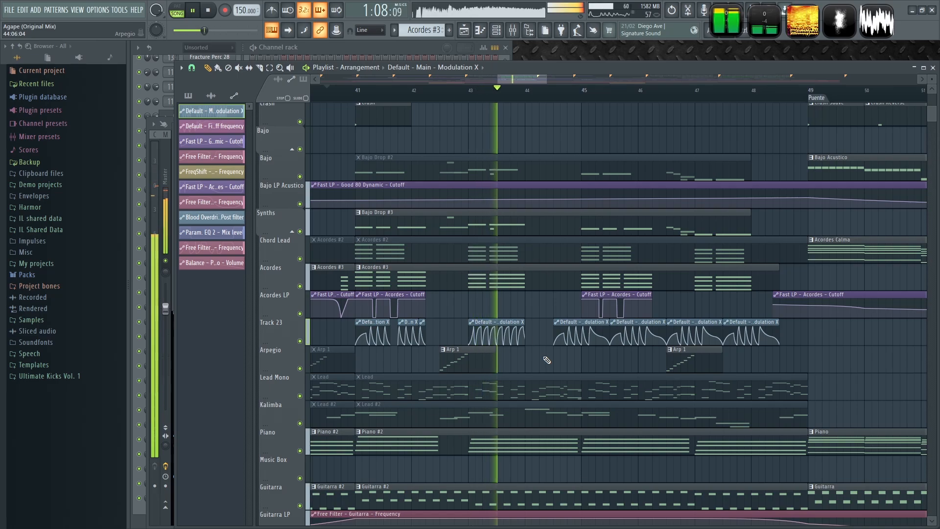
- Zoom in on bars 43 to 45 and play the Track 23 passage from bar 42 to listen to the ramps
key(space)
scroll(472, 342, up, 2)
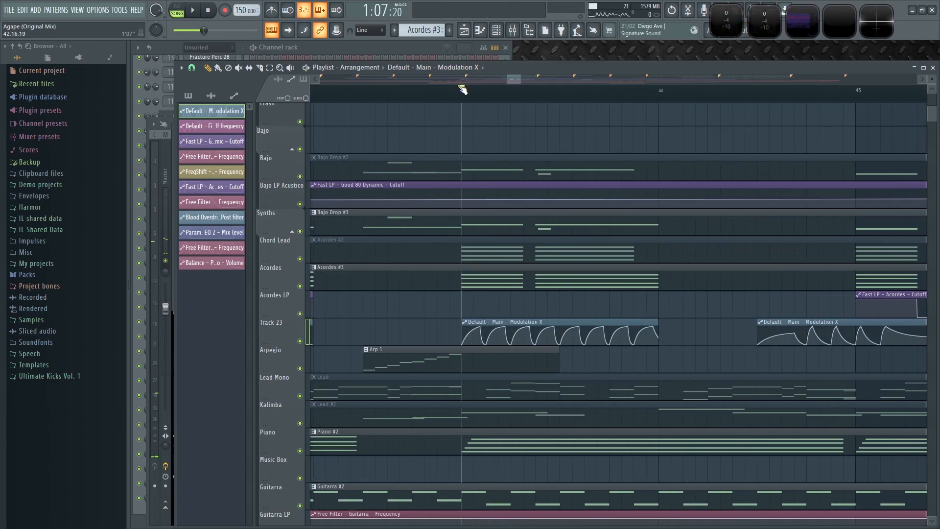
key(space)
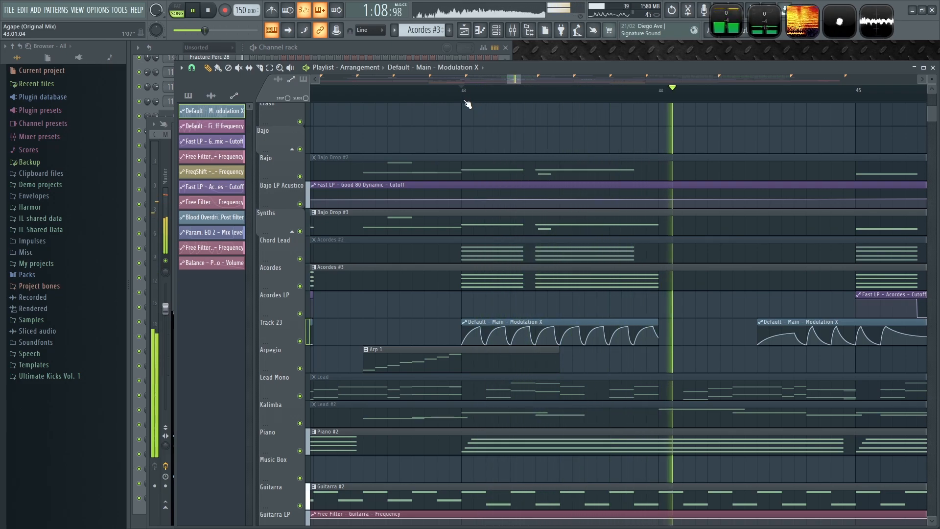
key(space)
key(space)
key(space)
key(space)
click(405, 89)
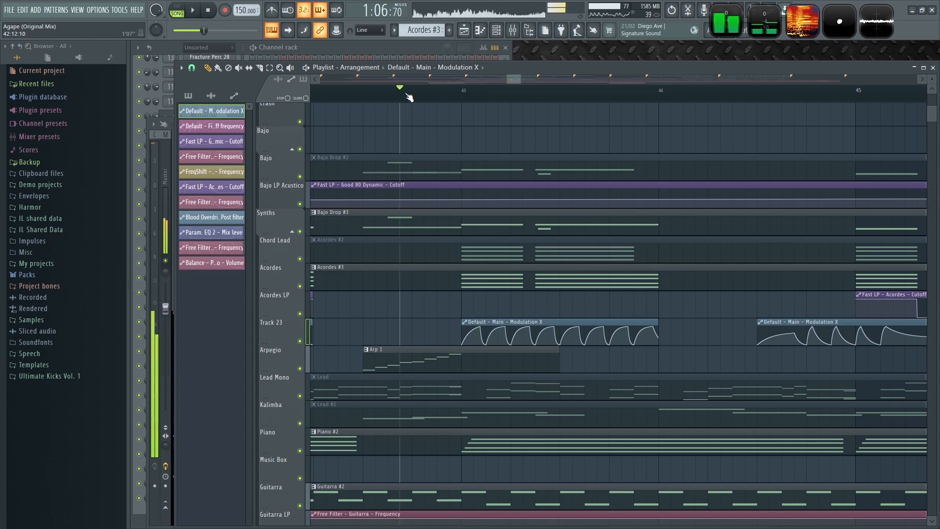
key(space)
scroll(447, 299, up, 5)
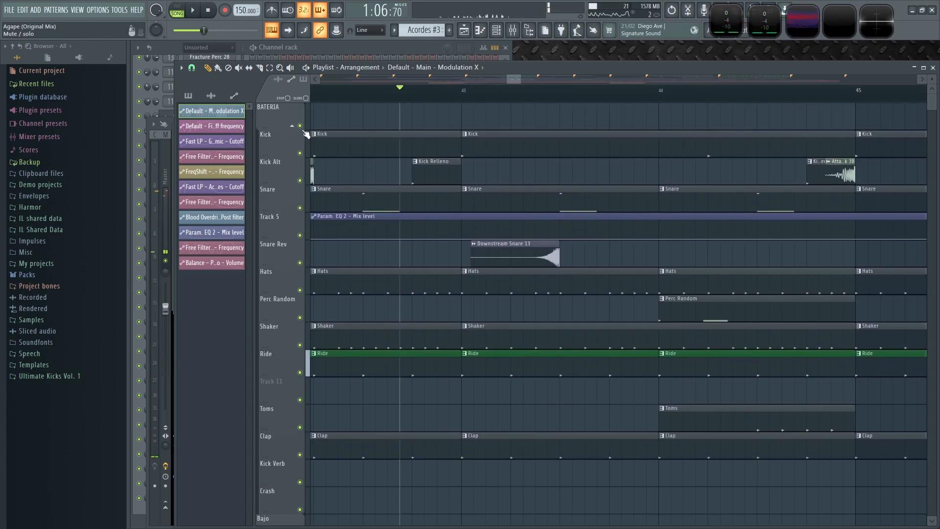
- Mute the drum tracks and play the Drop around bars 41 to 47 to hear Track 23's modulation alone
click(300, 126)
key(space)
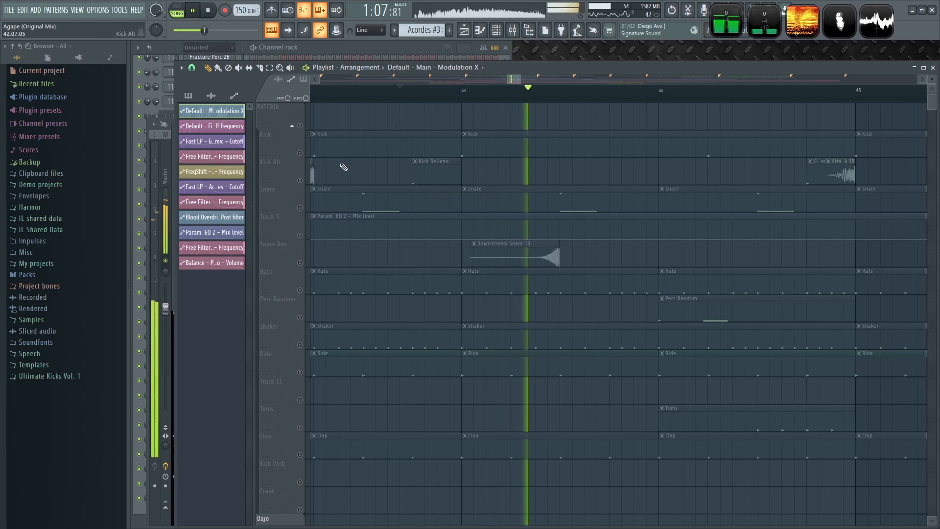
key(space)
key(space)
scroll(365, 239, down, 1)
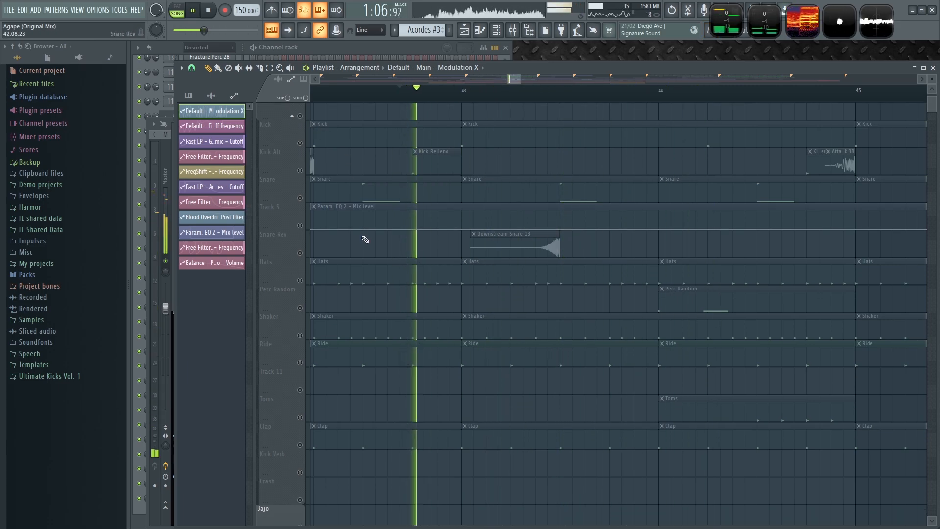
scroll(365, 240, down, 6)
ctrl+scroll(417, 240, down, 5)
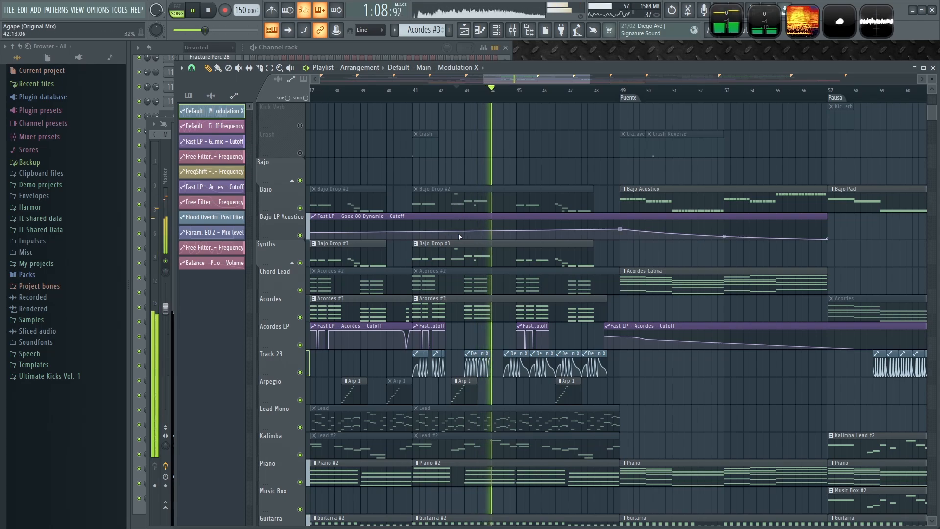
ctrl+scroll(475, 284, up, 4)
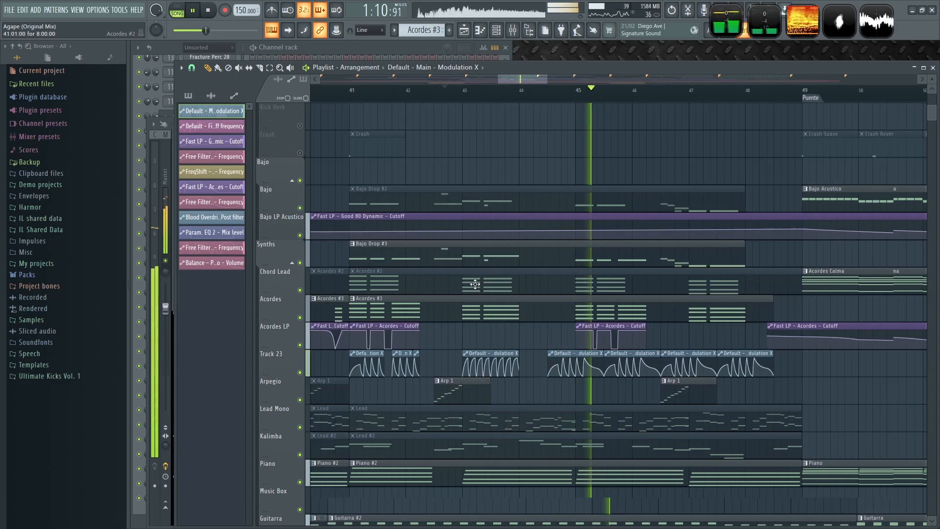
ctrl+scroll(475, 284, down, 2)
ctrl+scroll(519, 353, up, 2)
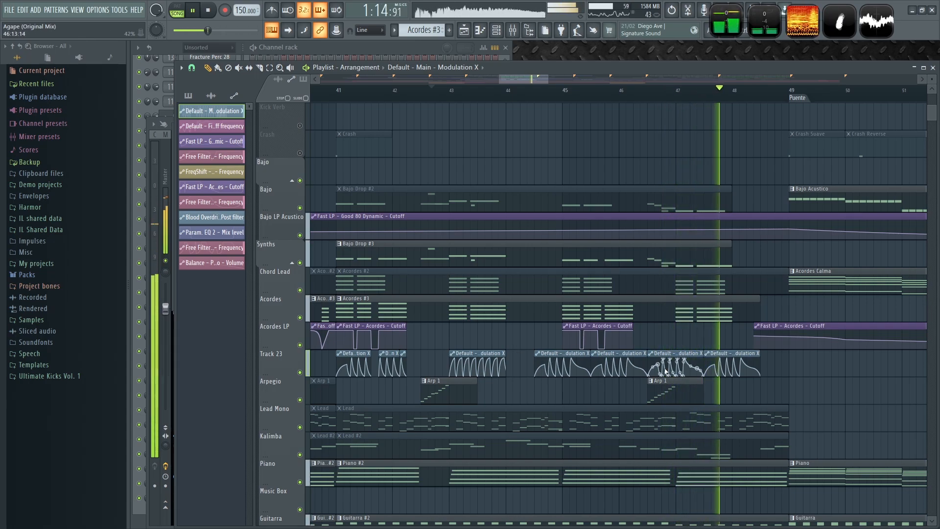
- Replace the Modulation X clip in the middle of bar 47 on Track 23 with a freshly placed one and play
right_click(730, 359)
key(space)
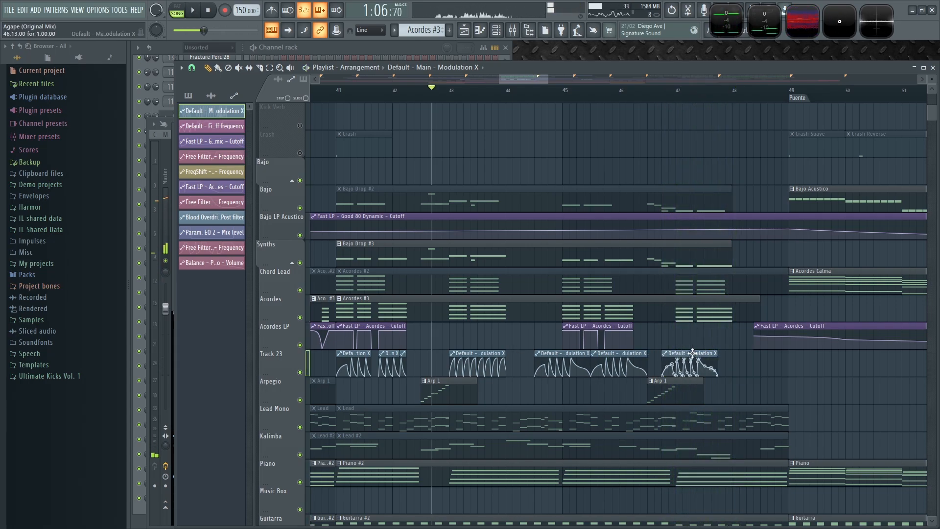
ctrl+scroll(693, 353, up, 3)
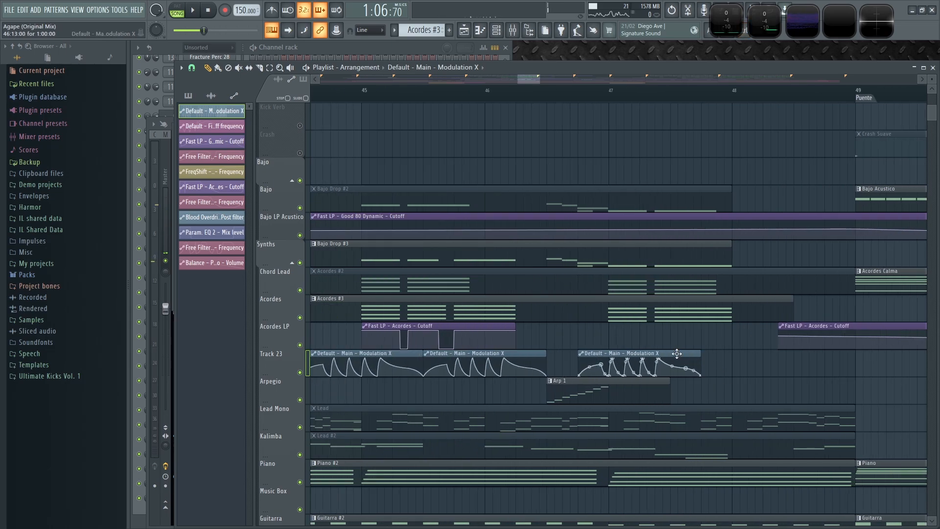
click(710, 356)
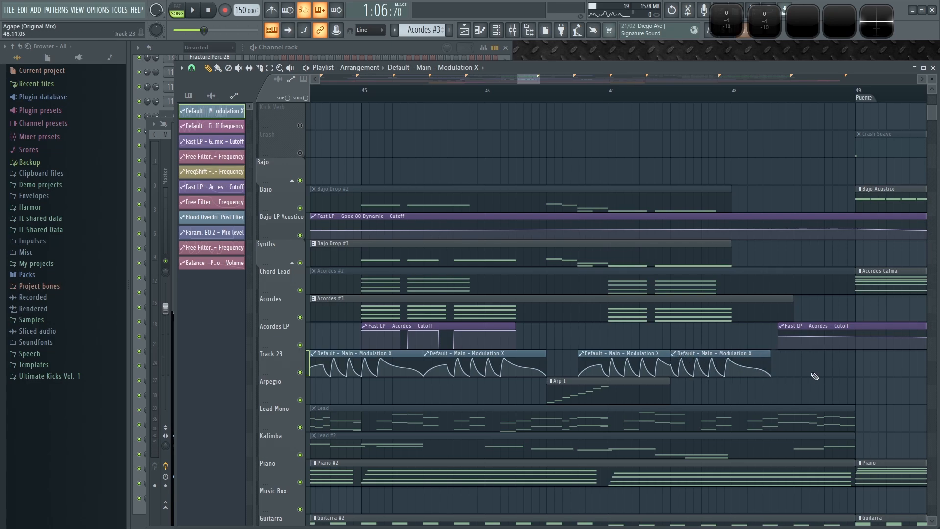
ctrl+scroll(814, 376, down, 3)
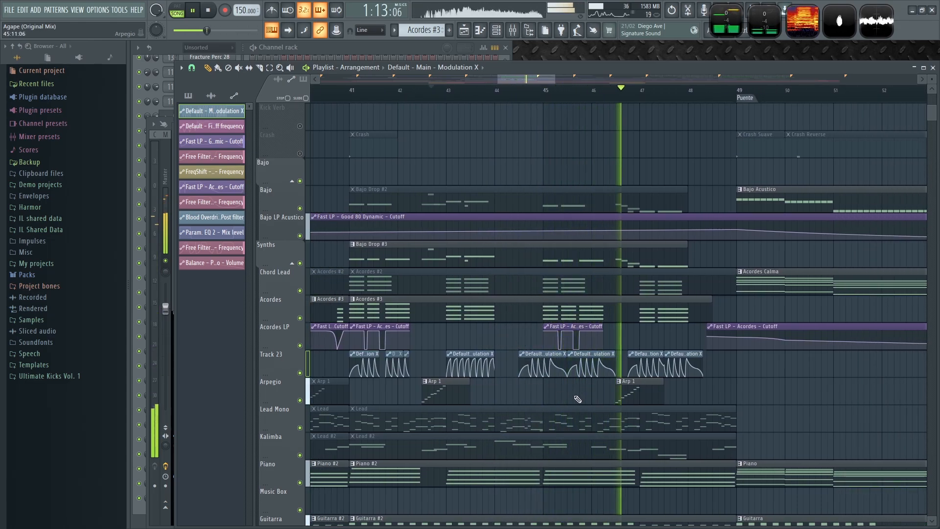
key(space)
- Move the Modulation X clip in bar 45 on Track 23 slightly earlier so it joins the preceding clip
ctrl+scroll(578, 399, up, 3)
click(506, 100)
key(space)
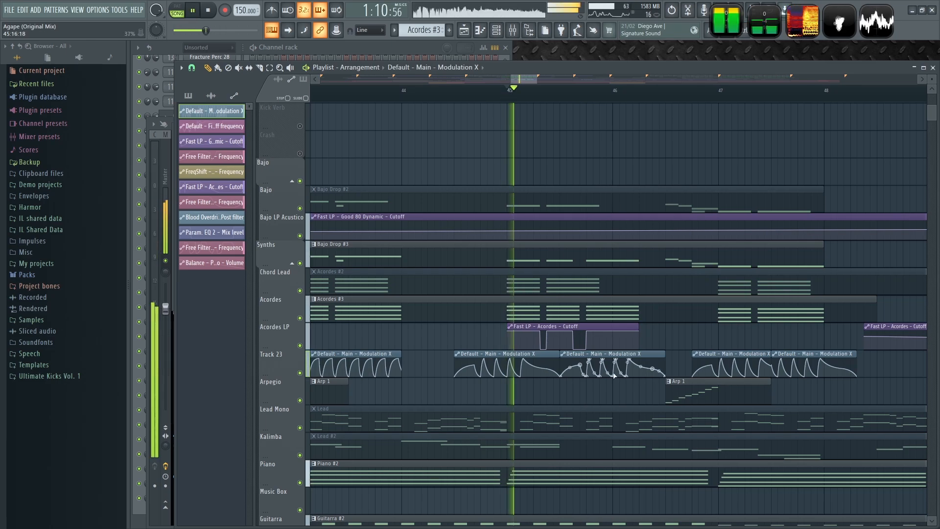
ctrl+scroll(619, 405, up, 2)
key(space)
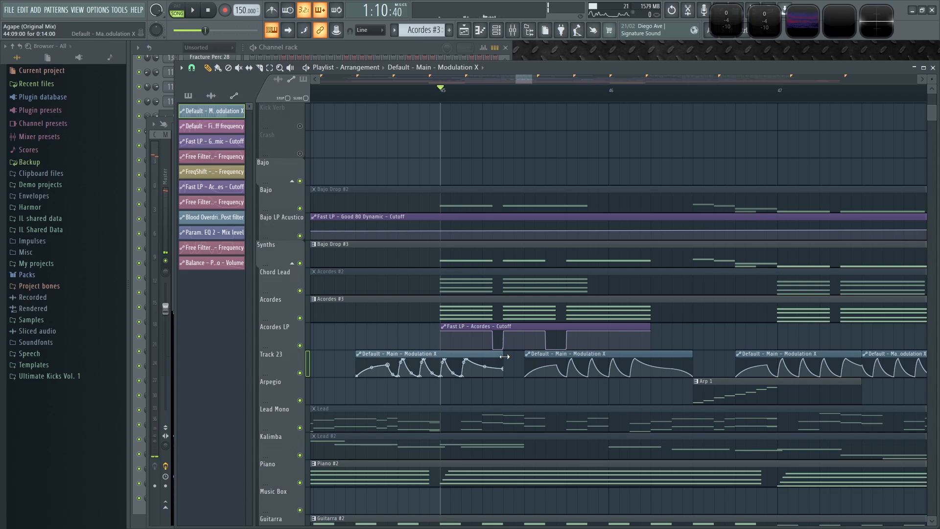
drag(520, 355, 509, 354)
key(space)
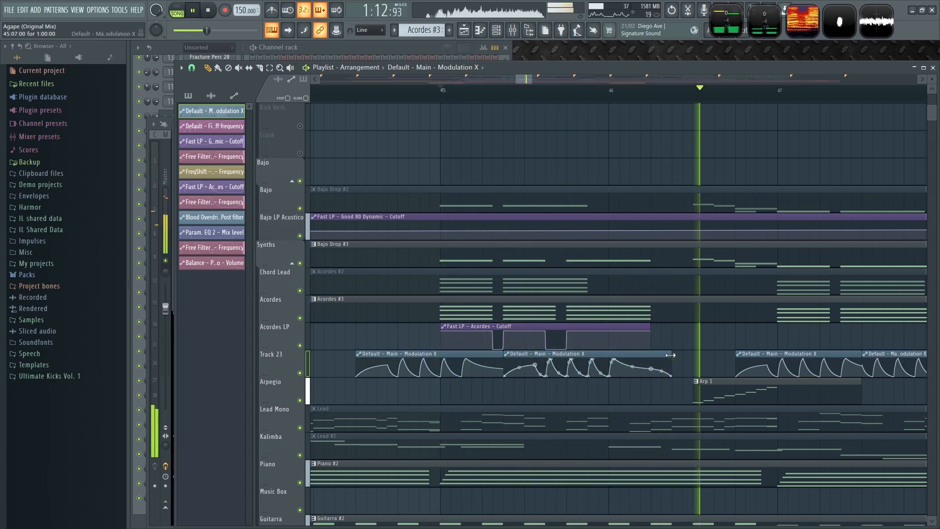
- Play the Drop again to review the Track 23 Modulation X clips across bars 45 to 47
ctrl+scroll(734, 339, down, 2)
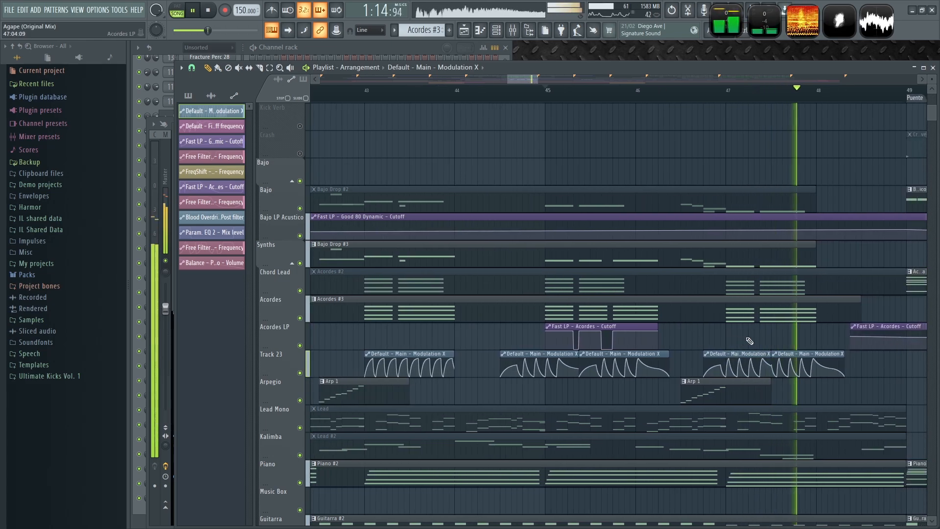
key(space)
key(space)
ctrl+scroll(817, 348, up, 2)
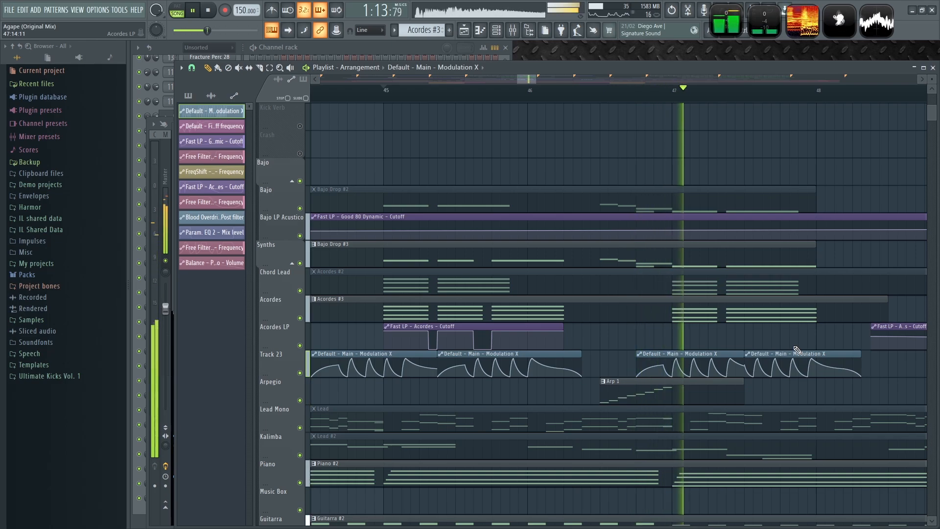
key(space)
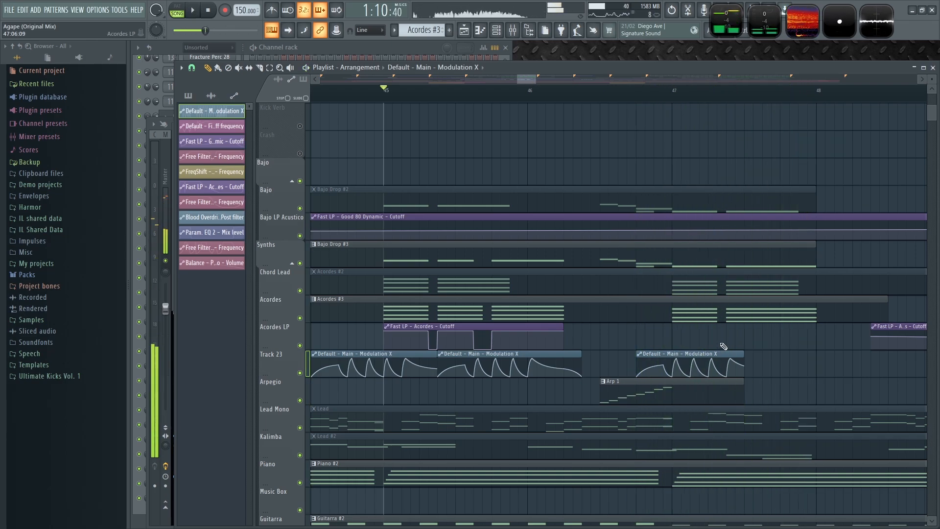
scroll(725, 347, down, 3)
key(space)
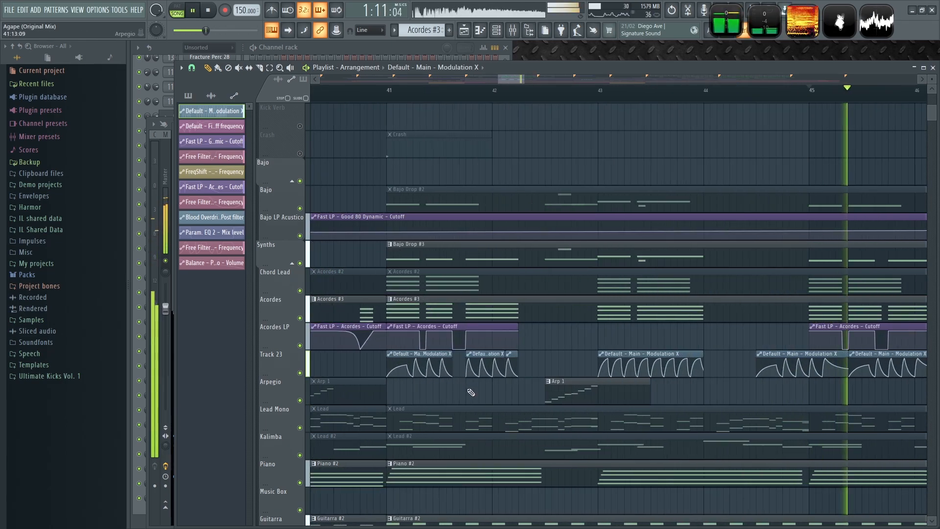
scroll(535, 373, up, 3)
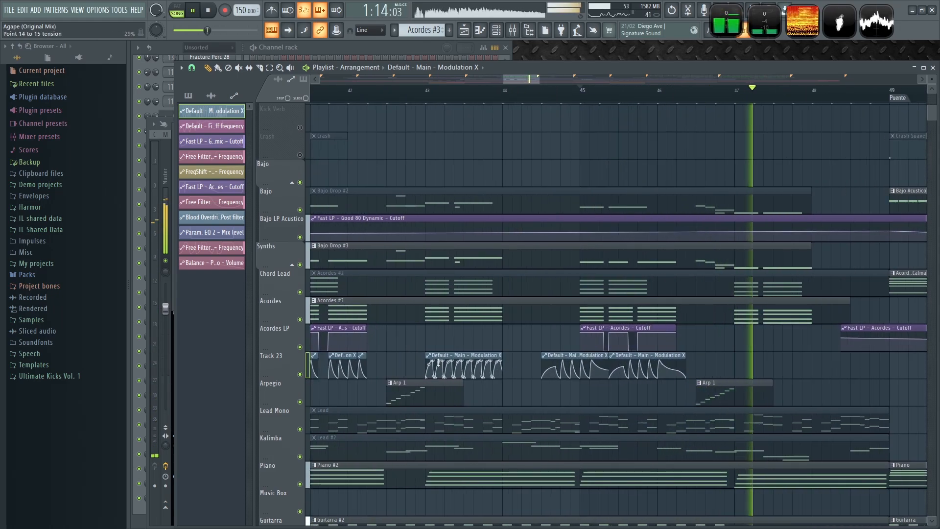
- Place a Modulation X clip at the start of bar 47 on Track 23 and replay the Drop from bar 41
click(736, 368)
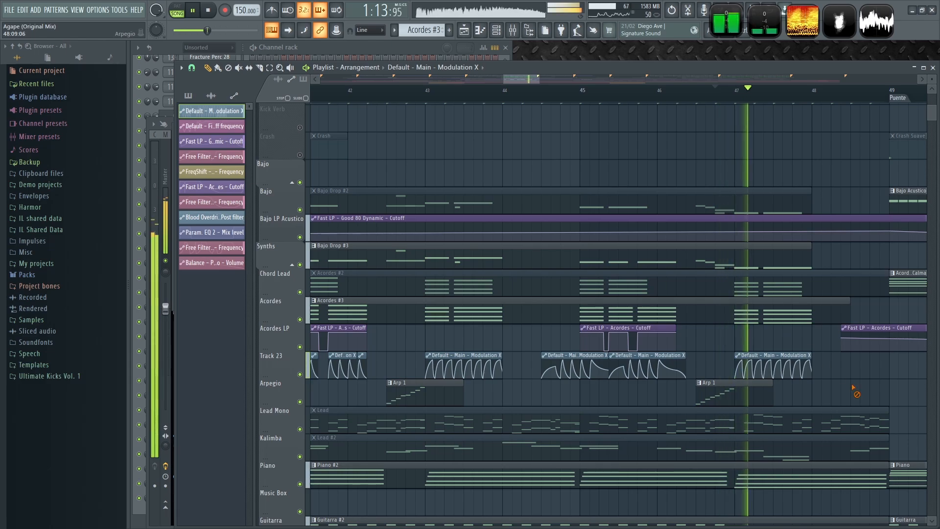
scroll(793, 390, up, 3)
scroll(783, 387, down, 4)
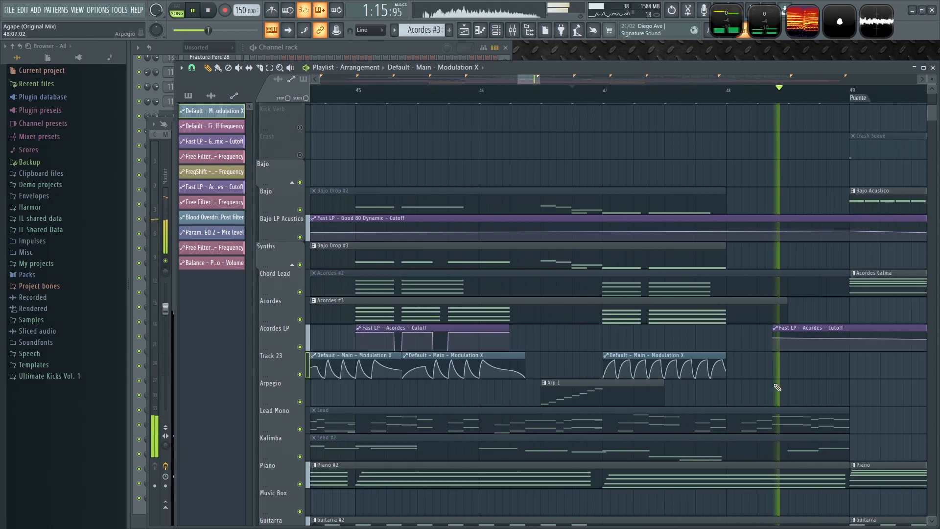
key(space)
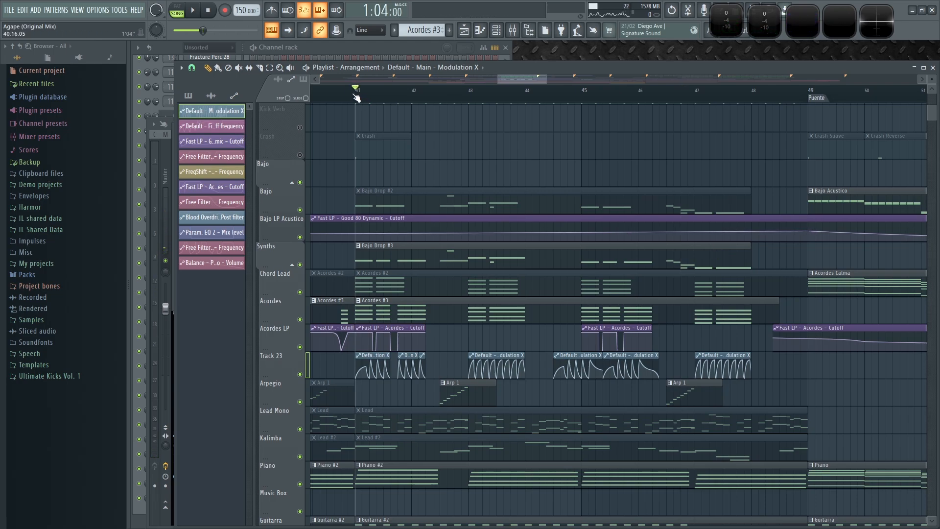
key(space)
key(space)
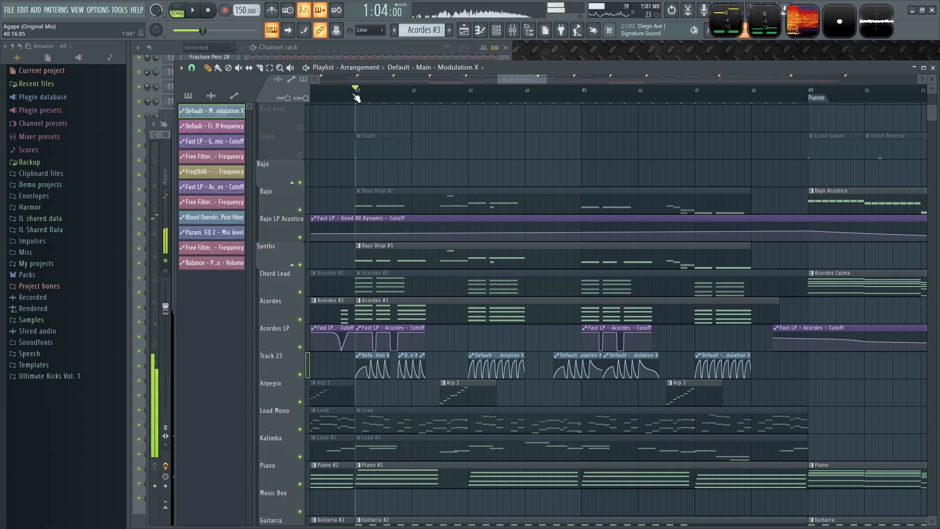
- Copy the Fruity parametric EQ 2 from the BUS CHORDS mixer insert into the BUS BAJO insert
key(F9)
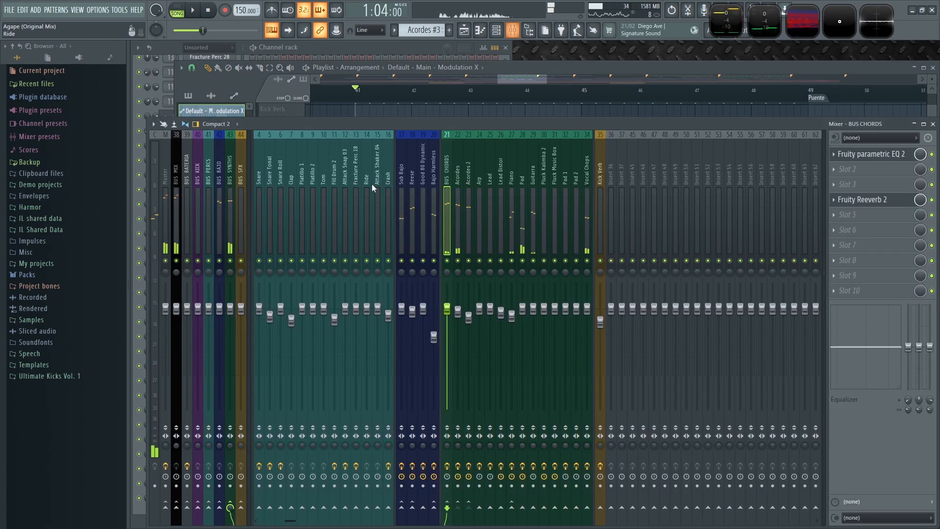
click(219, 169)
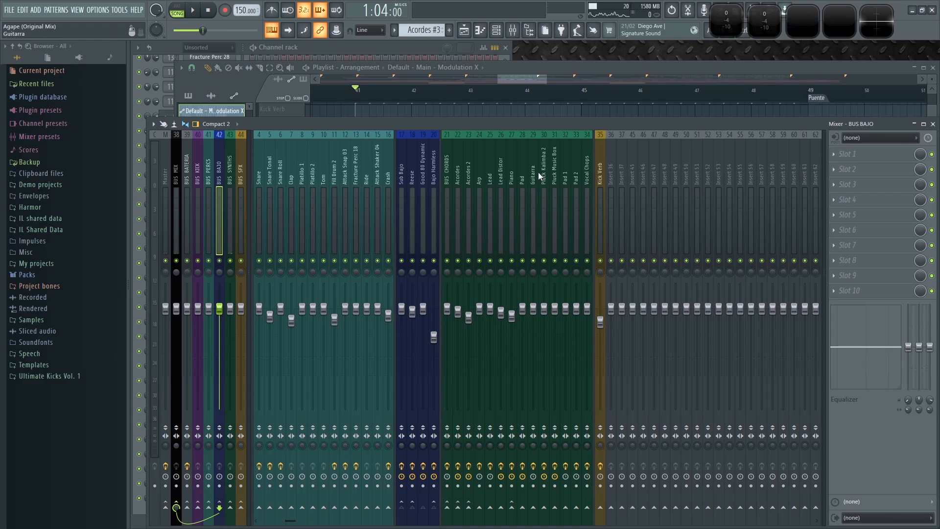
click(447, 171)
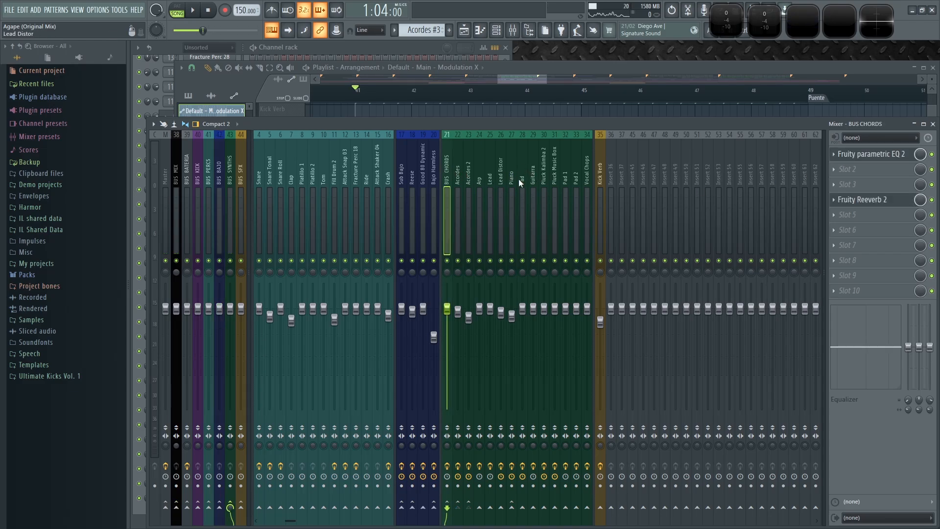
click(838, 156)
drag(871, 216, 227, 181)
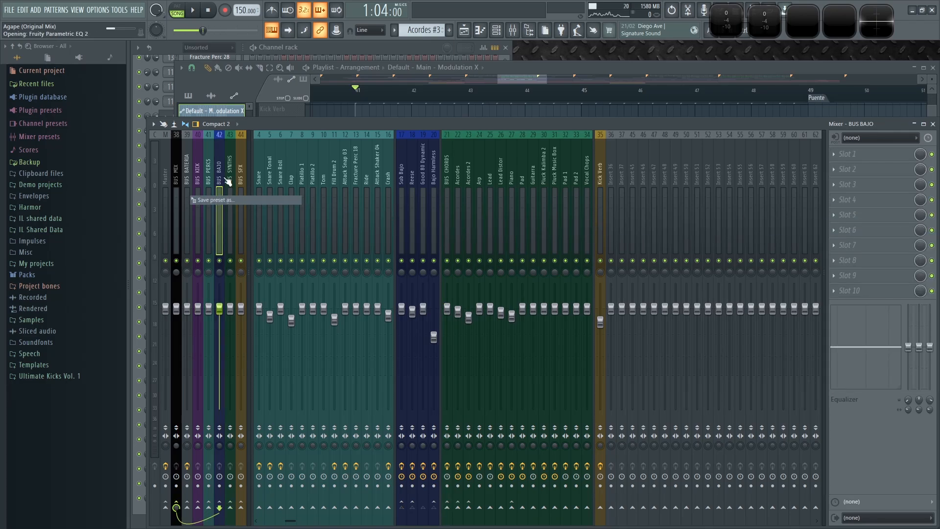
- Link the BUS BAJO EQ's band 7 frequency to the Default - Main - Modulation X automation clip
drag(291, 142, 432, 219)
mouse_move(665, 380)
mouse_down()
mouse_move(643, 365)
mouse_move(666, 381)
mouse_up()
right_click(666, 380)
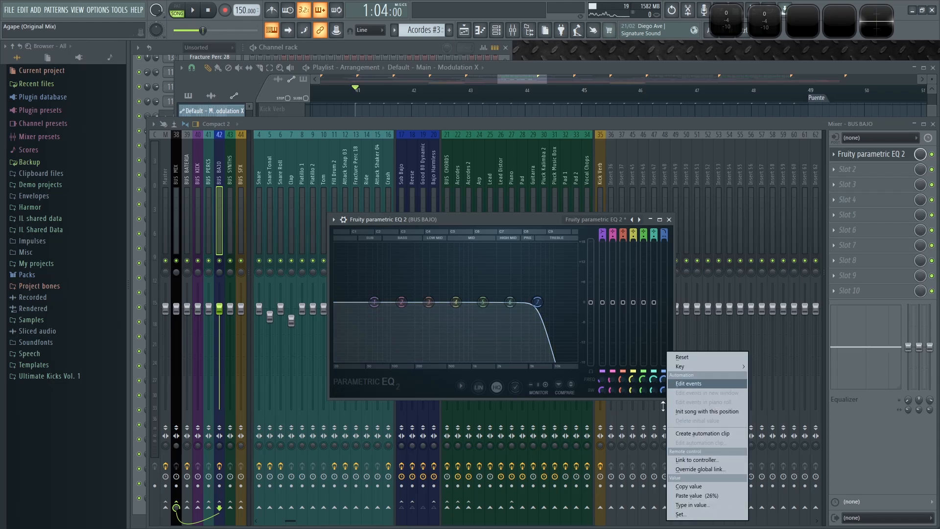
click(704, 460)
click(494, 255)
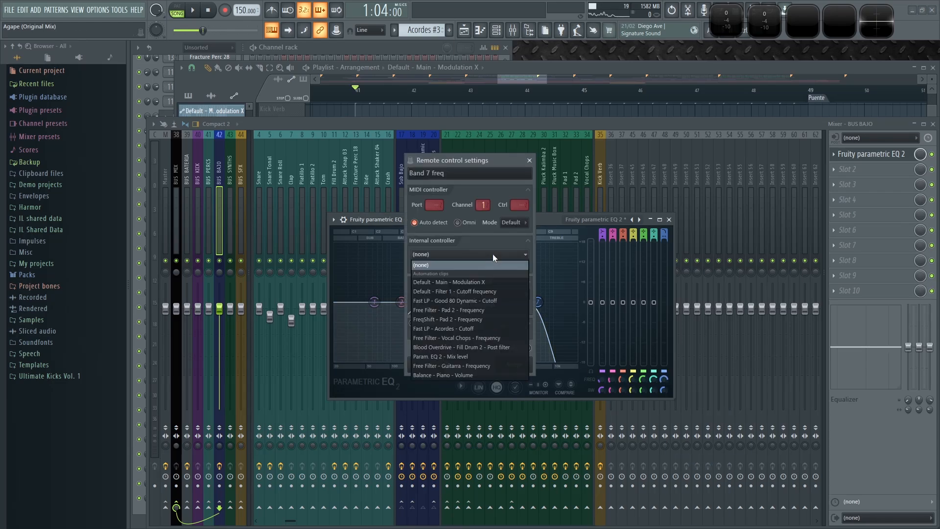
click(456, 282)
click(522, 366)
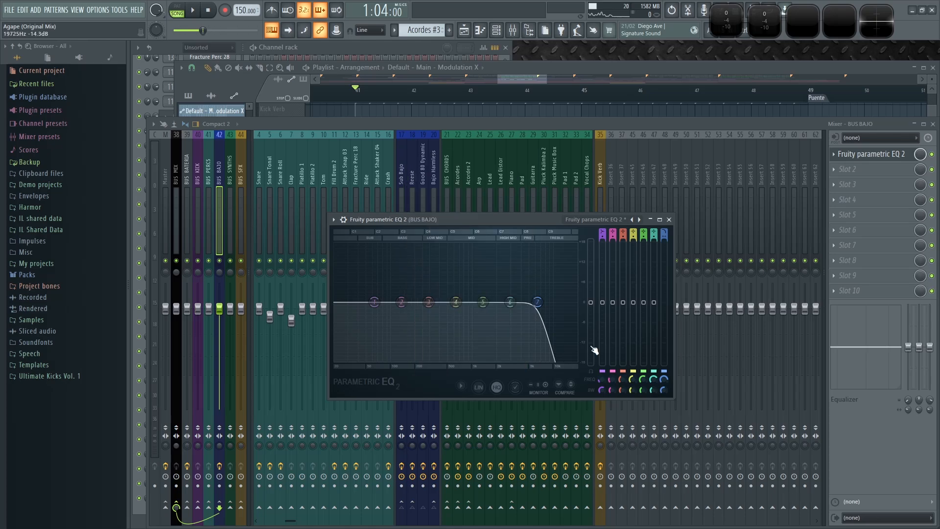
- Make the band 7 frequency initialise the song at its current position and close the EQ window while playing
right_click(664, 380)
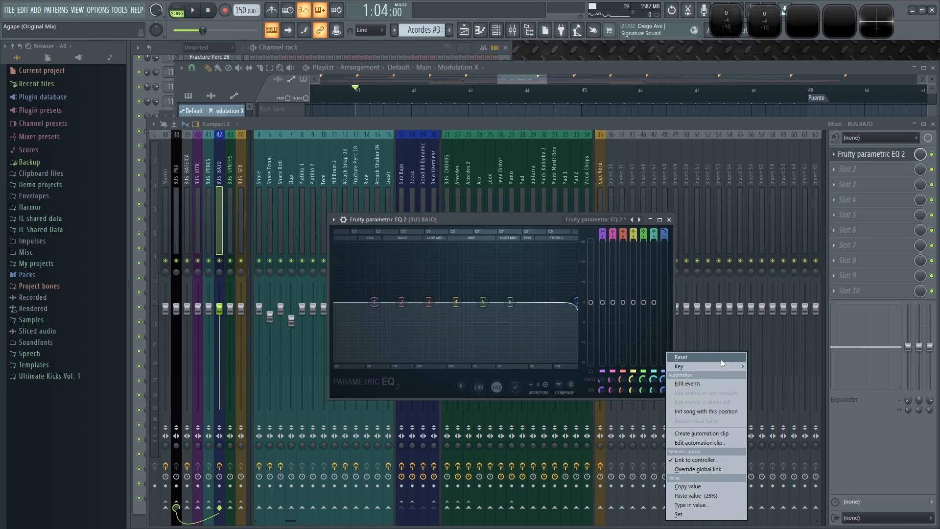
click(711, 412)
key(space)
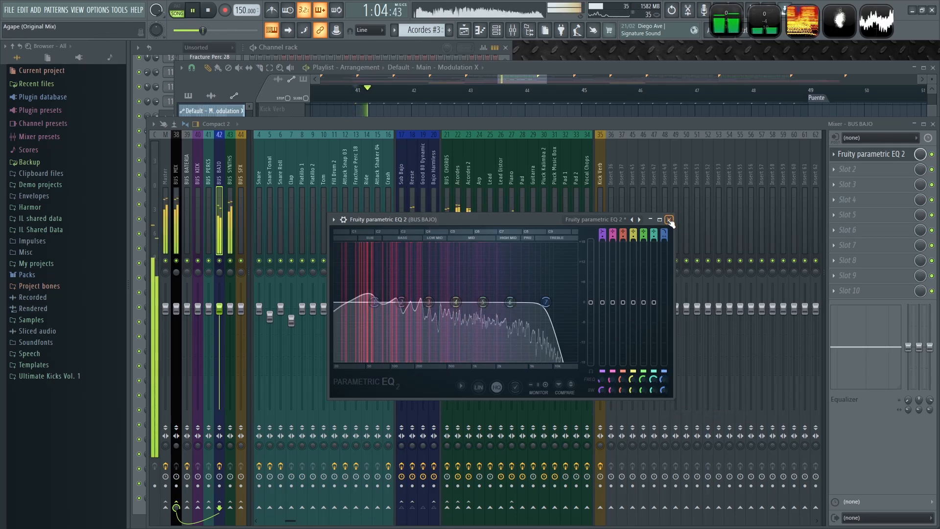
click(669, 220)
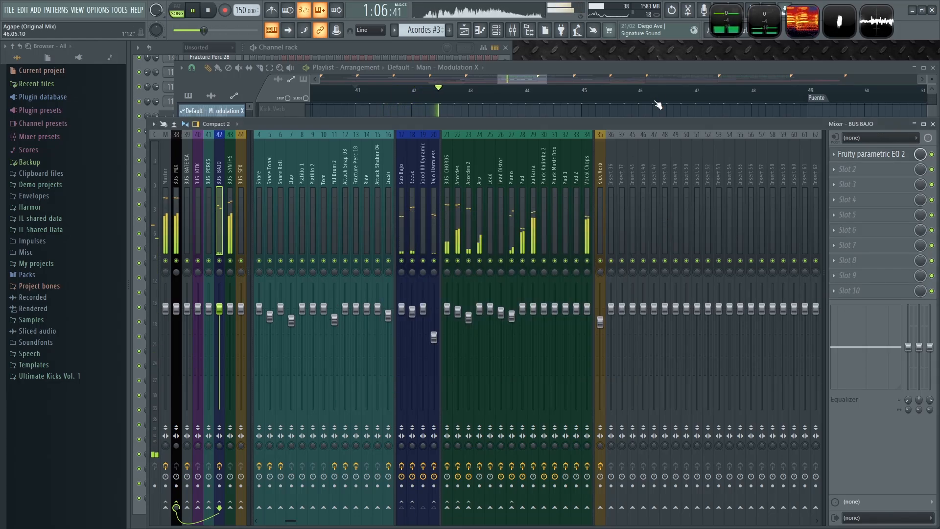
- Play back the Drop in the playlist, briefly toggling solo on the Bajo track
click(660, 107)
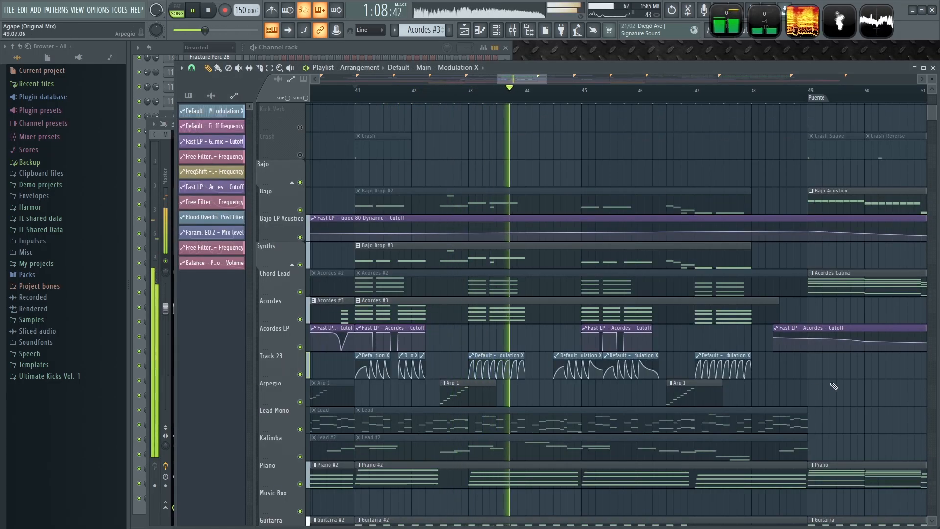
scroll(834, 387, down, 3)
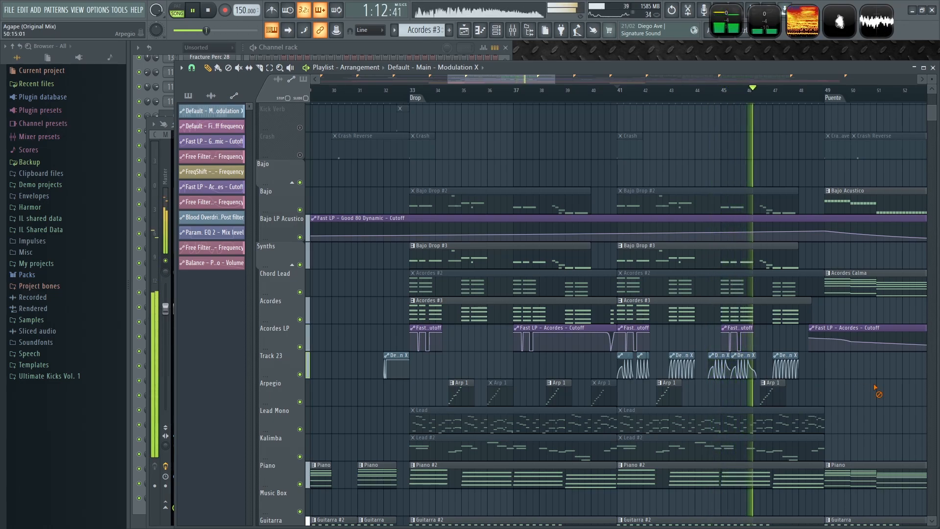
scroll(875, 390, up, 2)
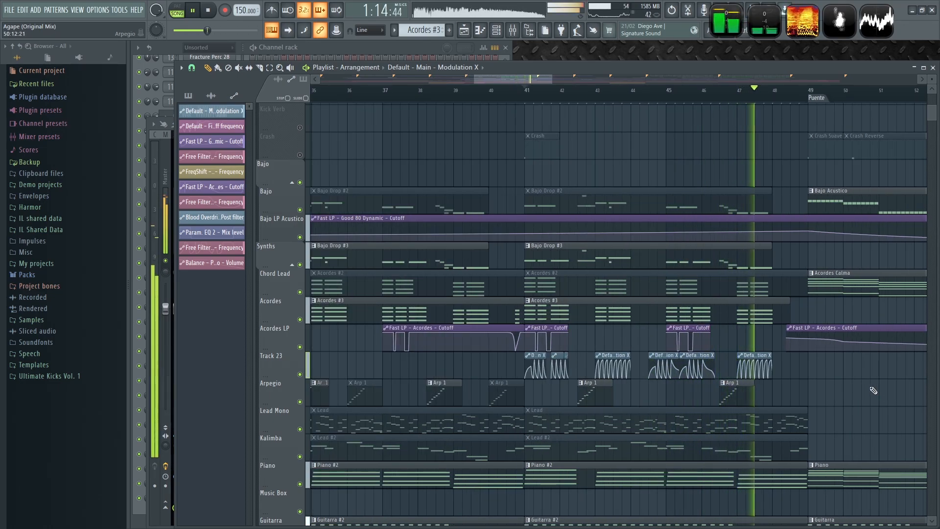
scroll(874, 391, down, 3)
key(space)
right_click(300, 182)
right_click(300, 182)
- Save the project
key(ctrl+s)
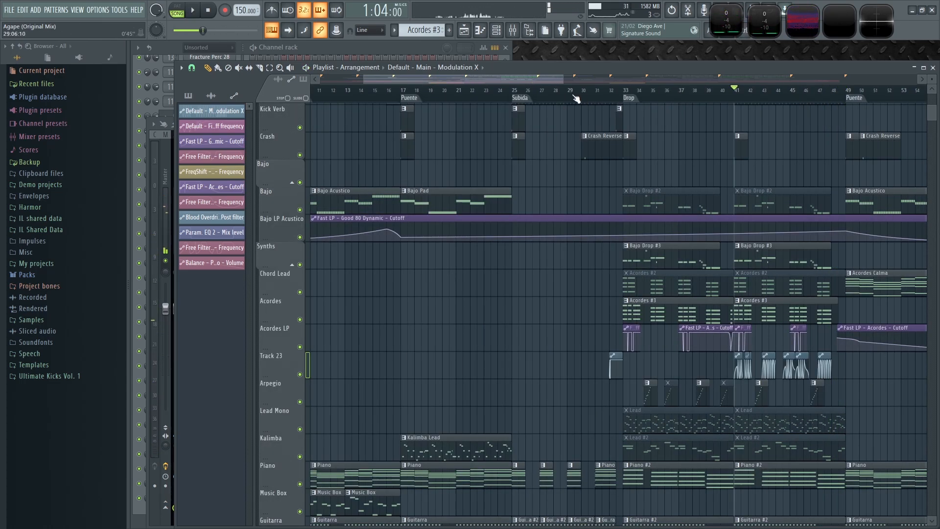
scroll(734, 382, up, 3)
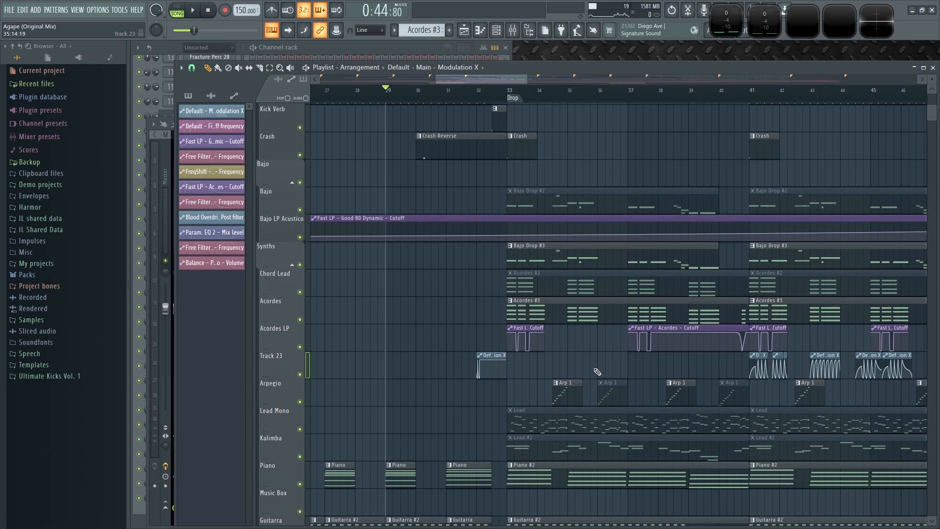
key(space)
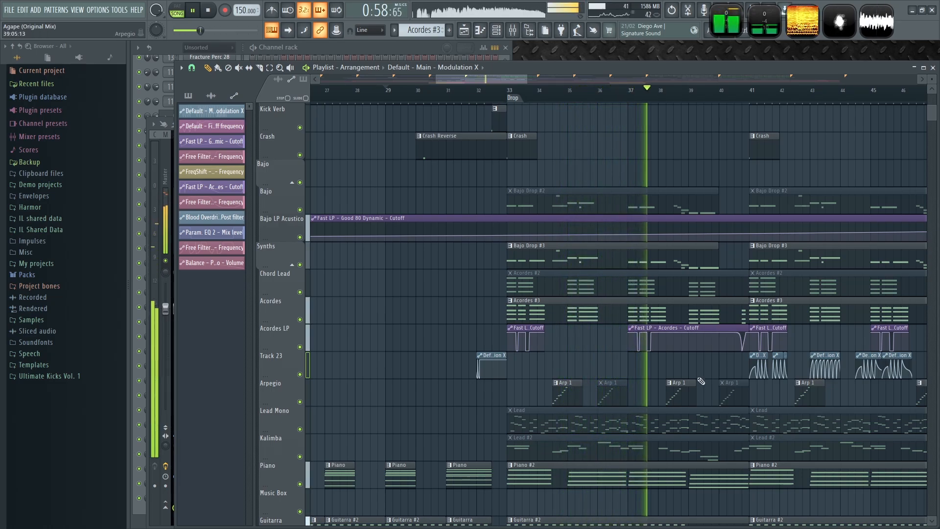
- Play the arrangement from just before bar 41 to audition the Drop transition
drag(700, 361, 581, 341)
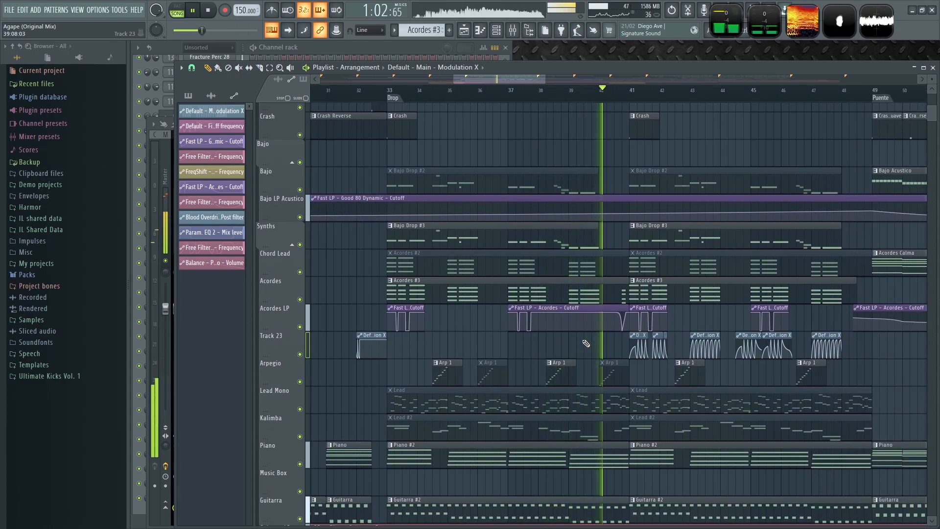
drag(596, 344, 460, 334)
scroll(478, 311, up, 4)
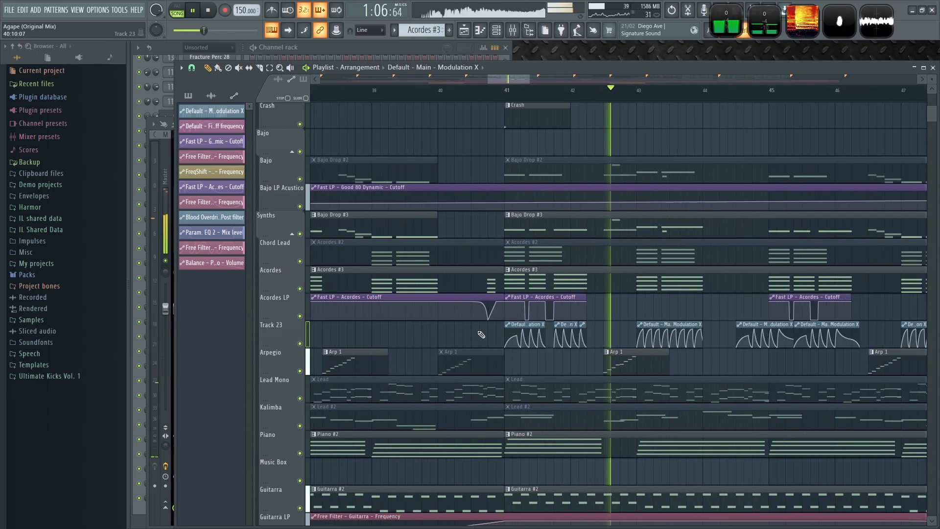
key(space)
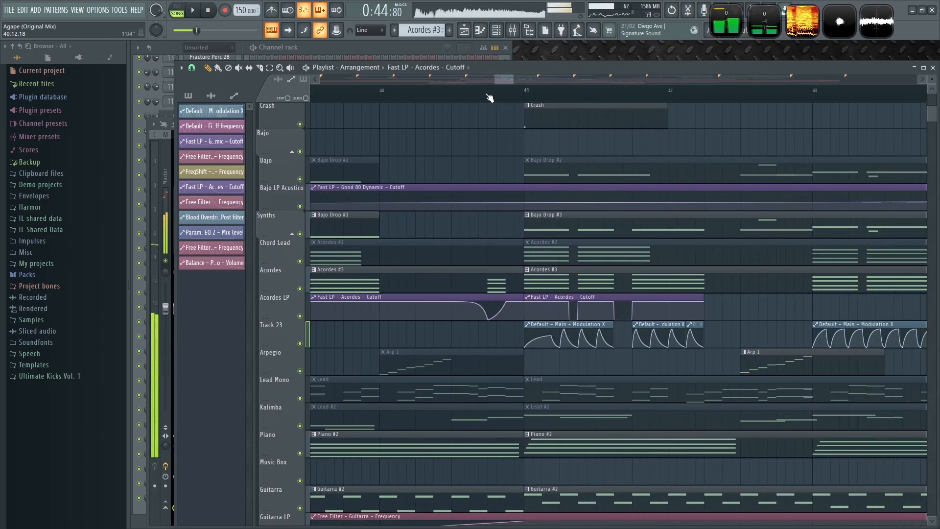
click(460, 90)
key(space)
click(434, 90)
key(space)
key(space)
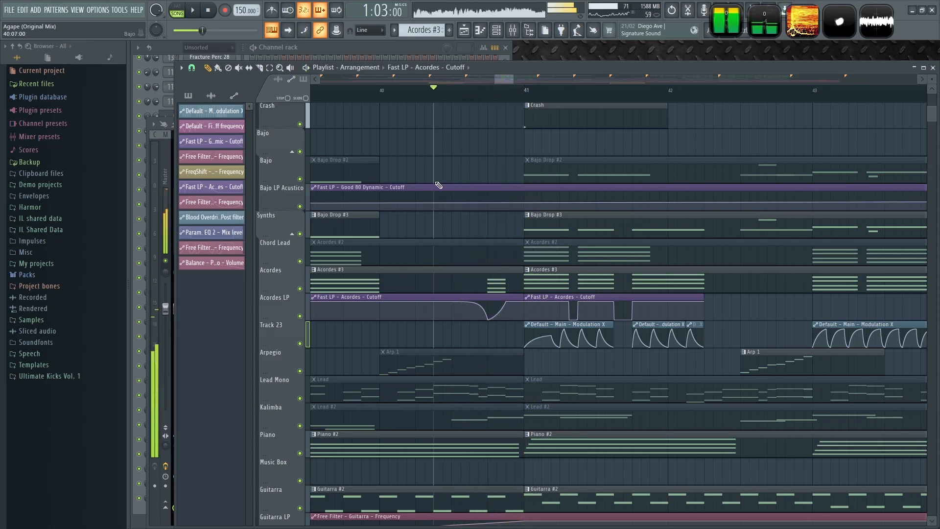
- Solo the Acordes and Acordes LP tracks and listen to the Drop
scroll(451, 340, down, 2)
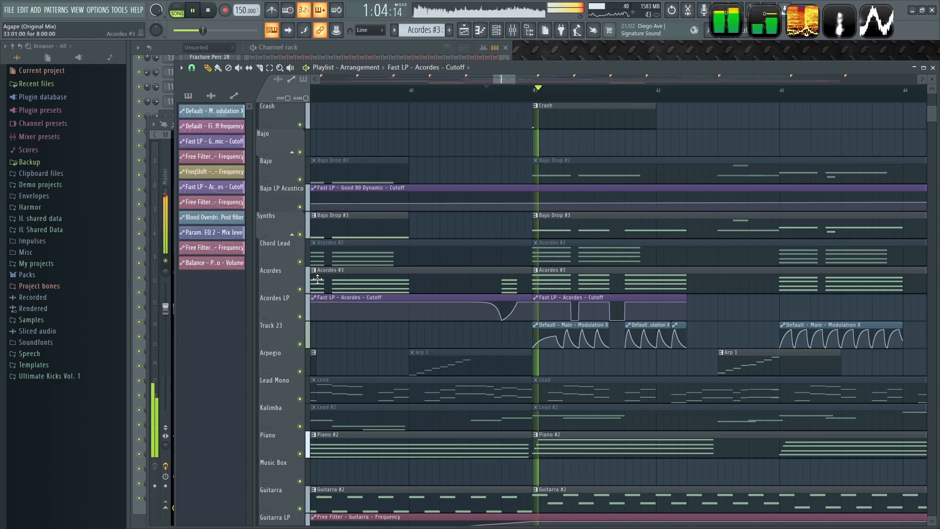
right_click(302, 291)
key(space)
key(space)
click(303, 318)
key(space)
key(space)
key(space)
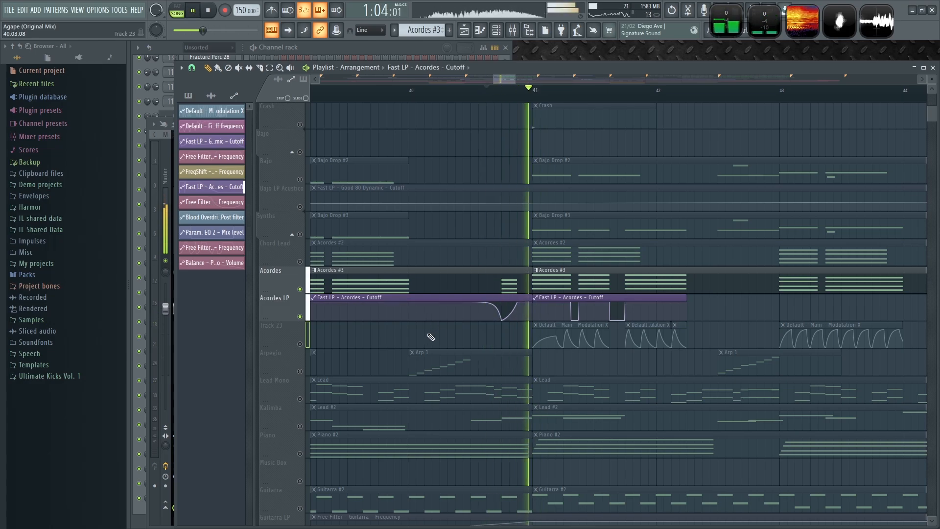
key(space)
key(space)
scroll(430, 338, down, 5)
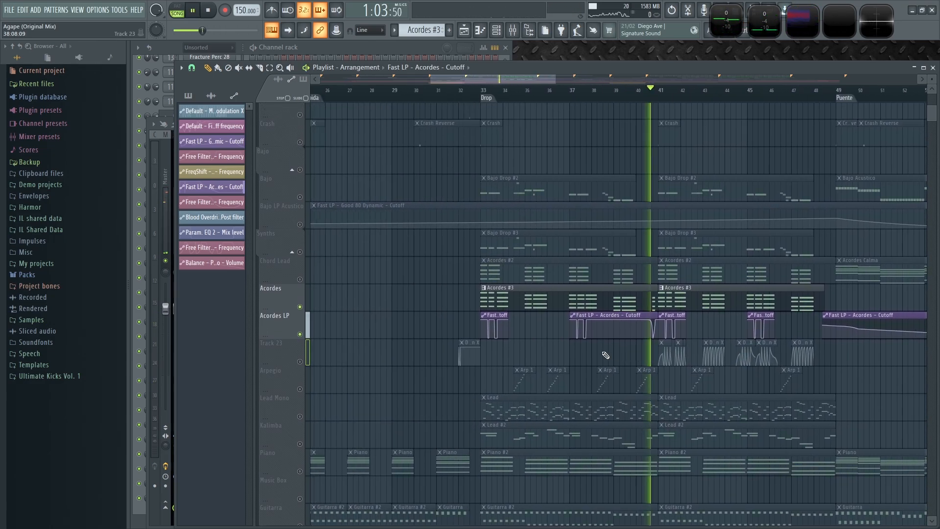
- Open the mixer and inspect the Fruity Fast LP slot on the Acordes insert during playback
key(F9)
key(space)
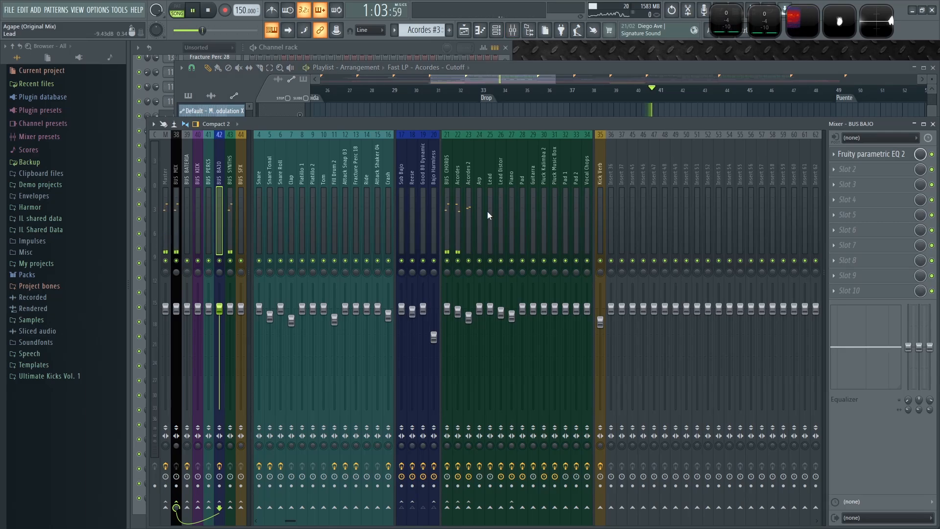
click(459, 169)
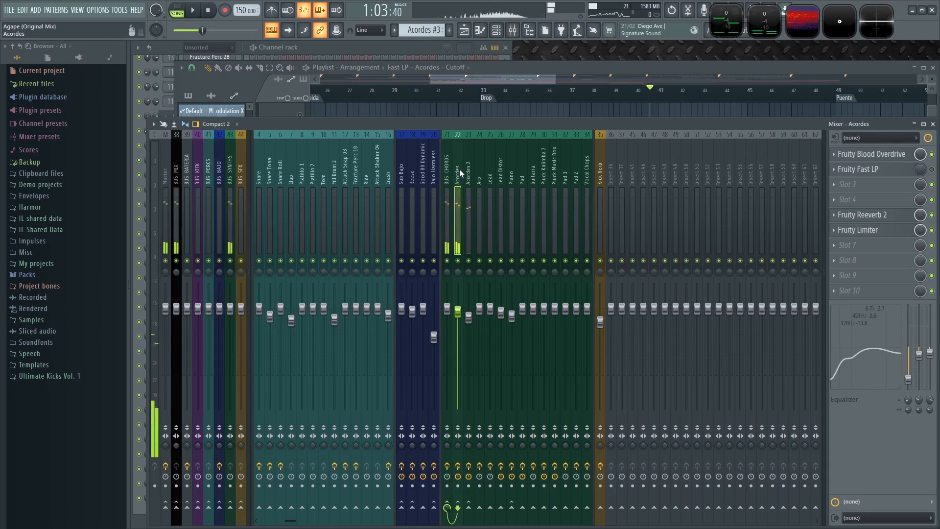
right_click(932, 170)
key(Escape)
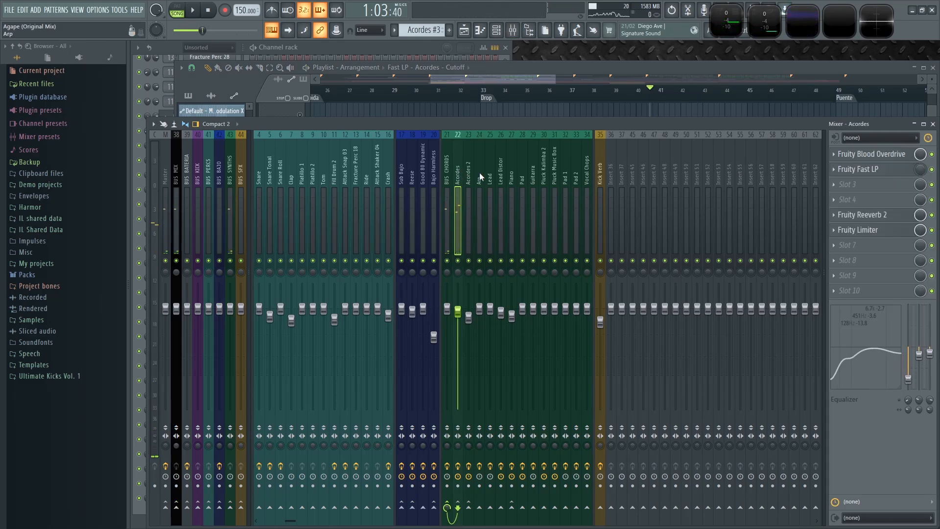
key(space)
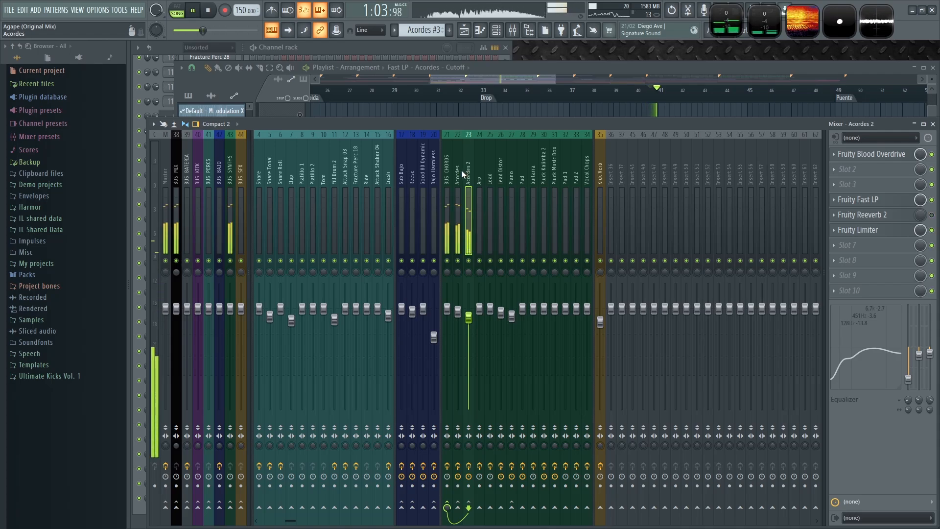
click(458, 172)
key(space)
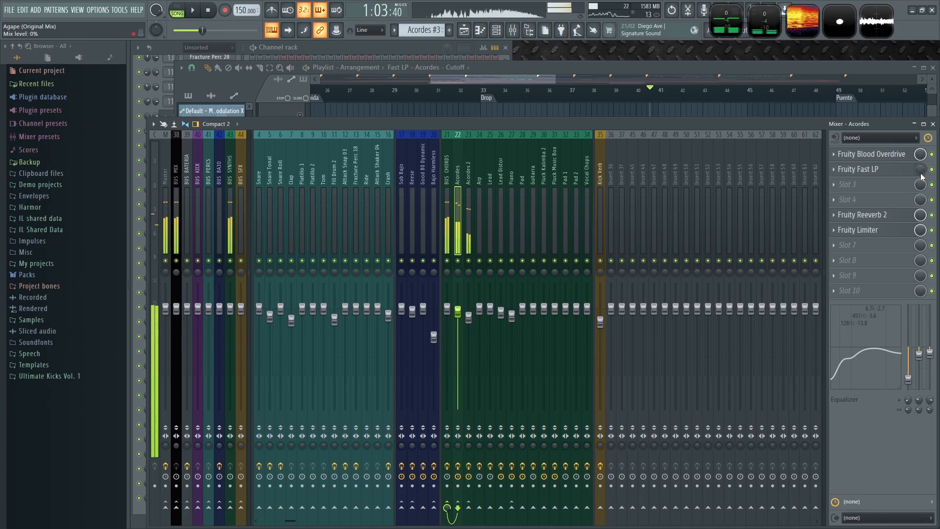
right_click(920, 170)
key(Escape)
key(space)
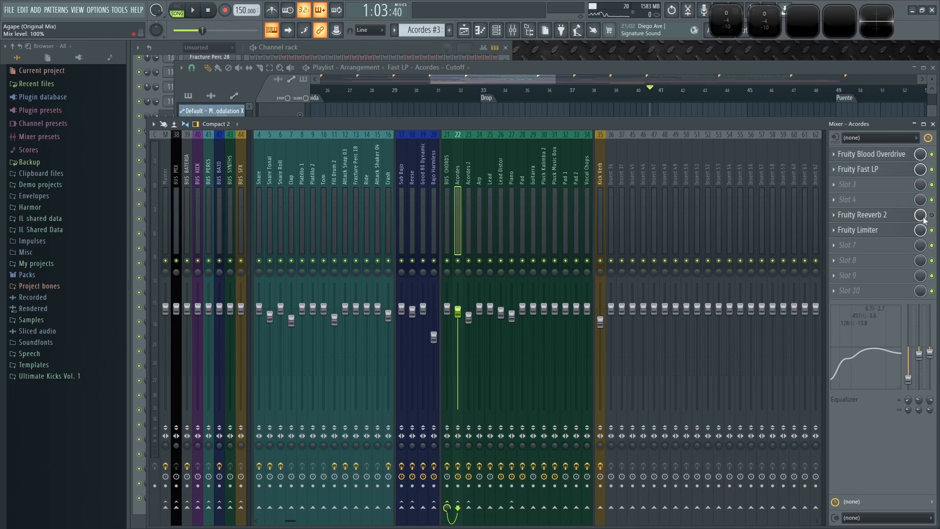
- Return to the playlist, unsolo the Acordes tracks, and replay the Drop
click(612, 67)
key(space)
scroll(594, 294, up, 4)
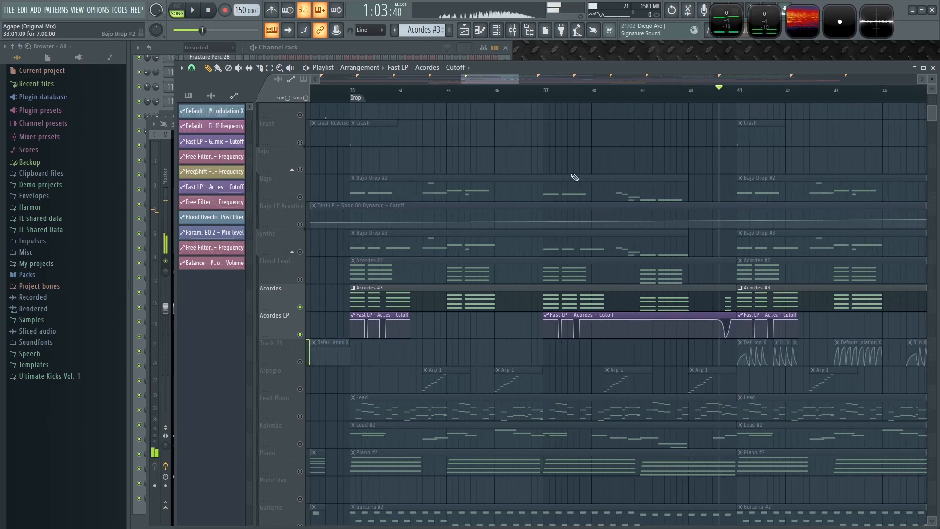
key(space)
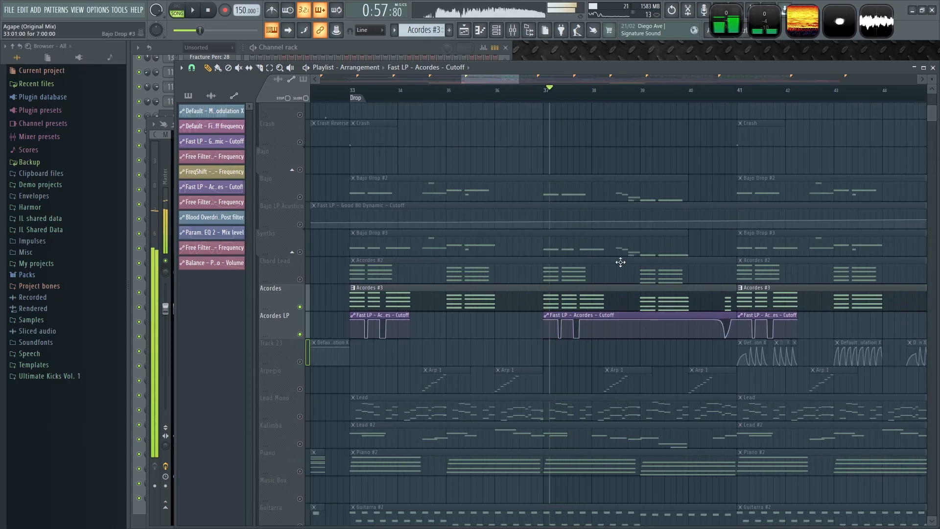
right_click(300, 307)
key(space)
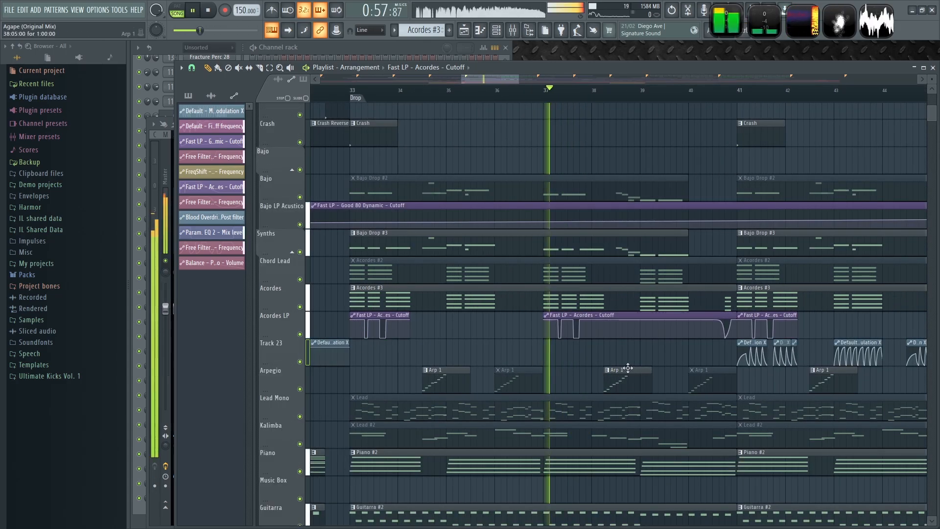
scroll(569, 344, up, 2)
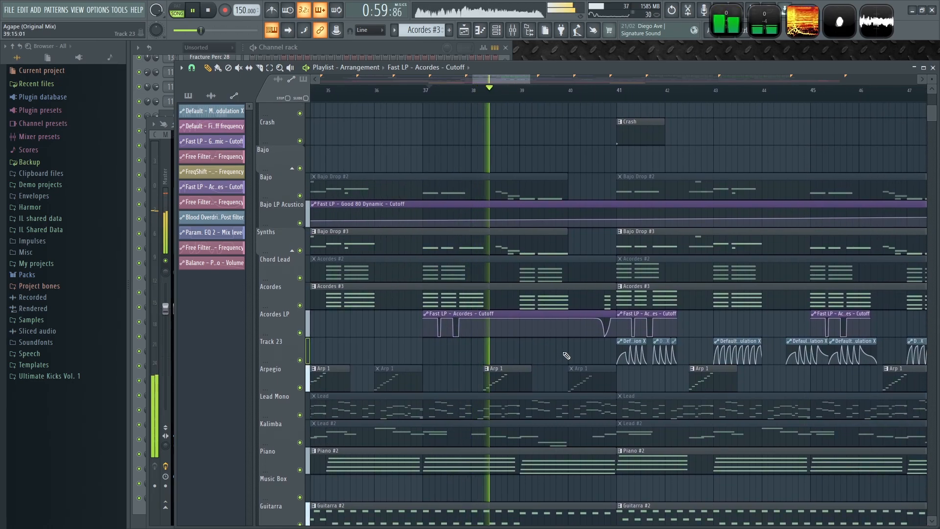
drag(582, 347, 487, 337)
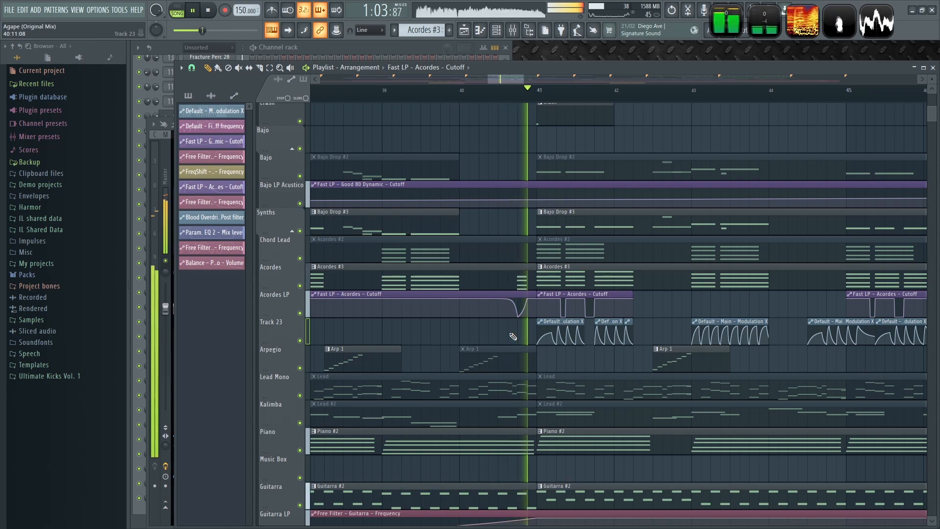
scroll(470, 327, down, 3)
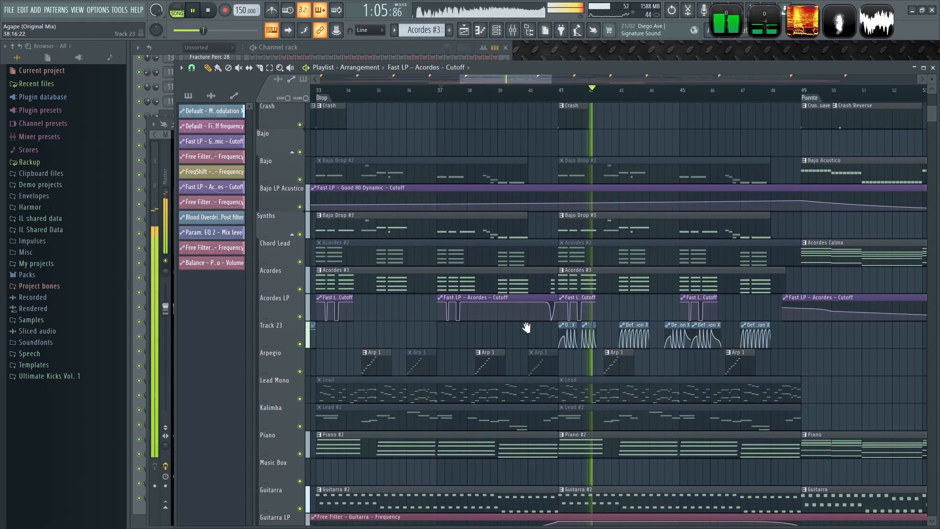
scroll(417, 324, up, 3)
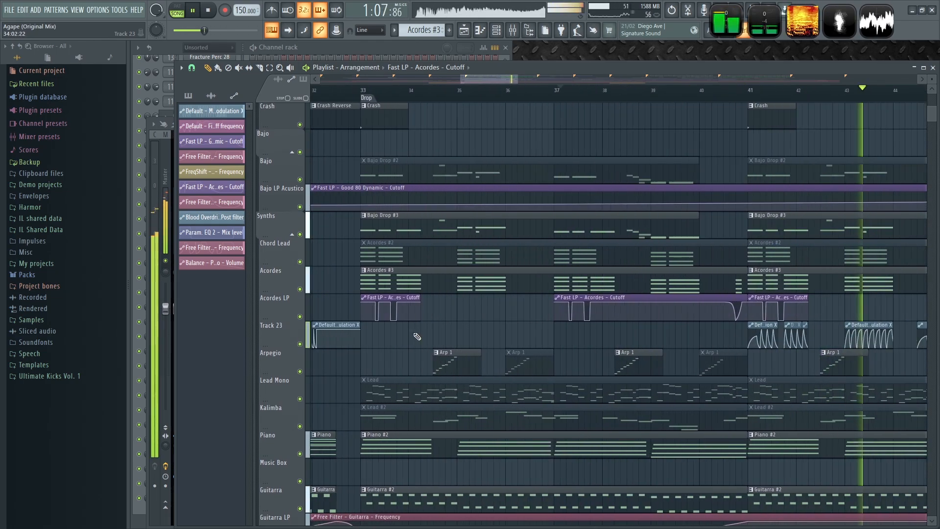
scroll(522, 319, down, 4)
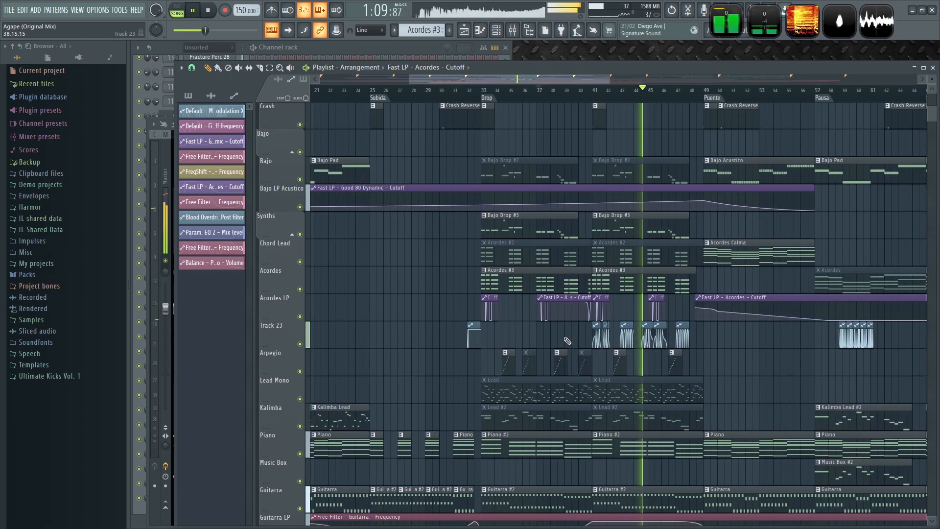
- Copy the Drop's Track 23 Modulation X clips into Drop 2, starting at bar 73
drag(564, 338, 531, 339)
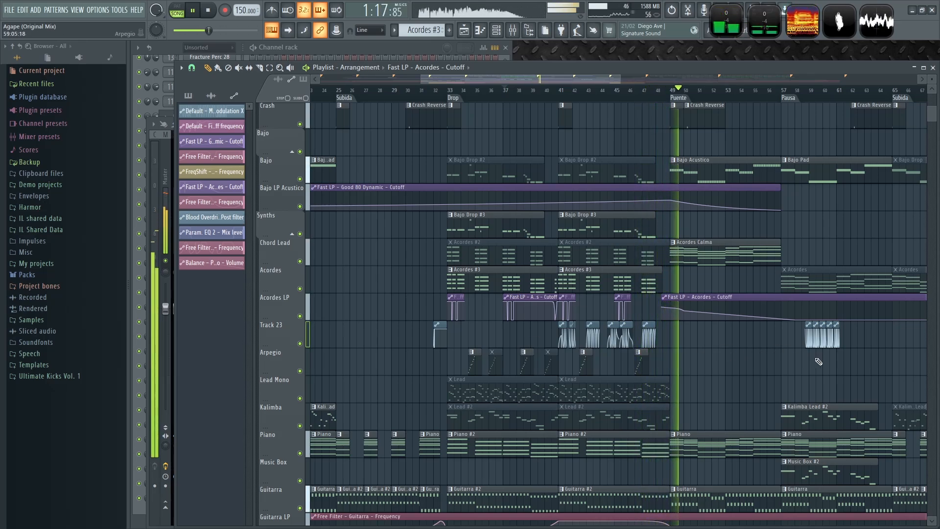
scroll(869, 371, up, 4)
drag(855, 342, 568, 327)
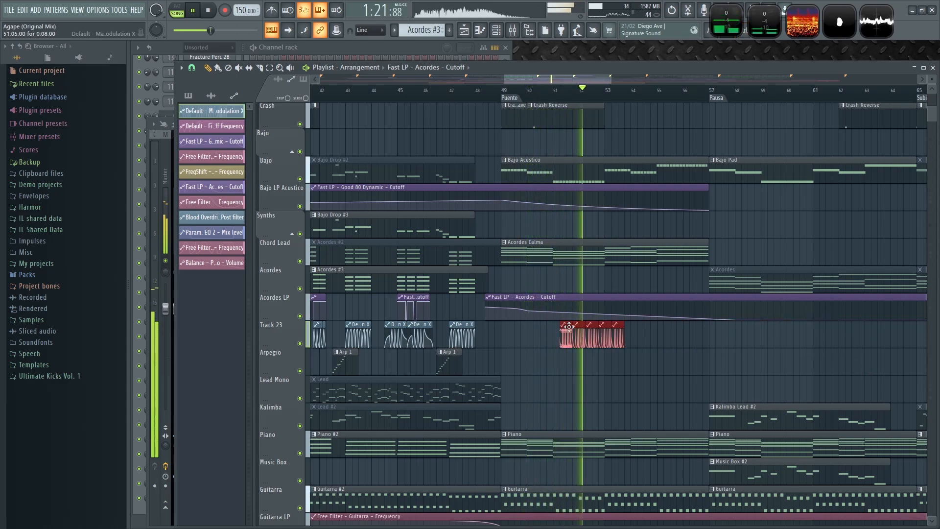
key(space)
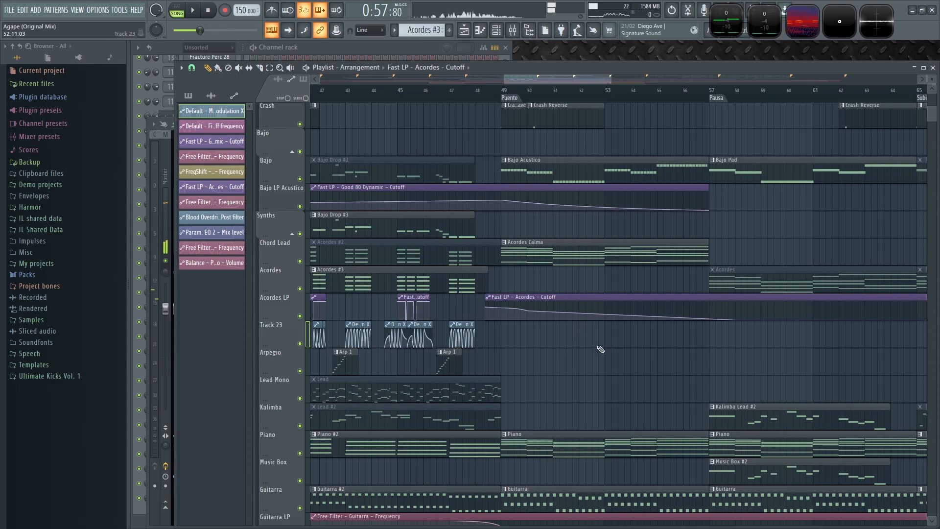
scroll(595, 346, left, 5)
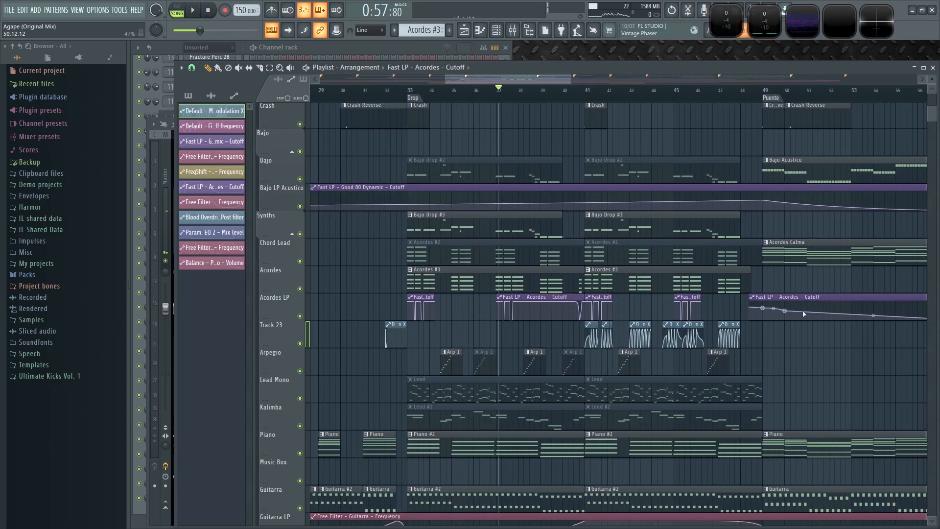
scroll(502, 343, down, 6)
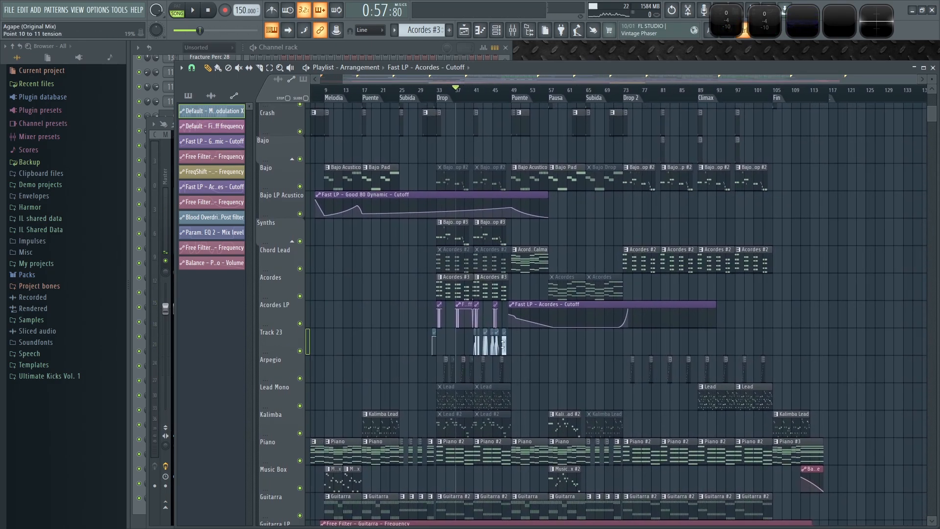
drag(440, 343, 432, 344)
scroll(445, 348, up, 3)
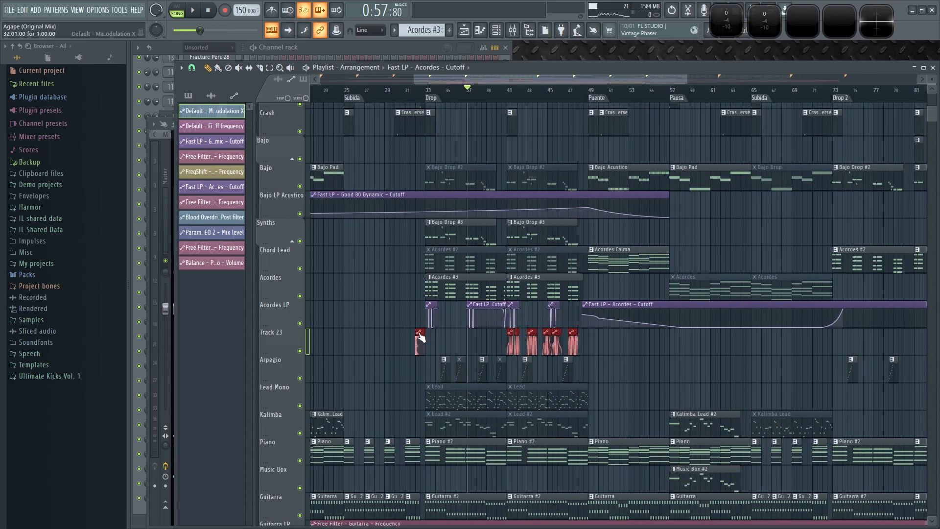
drag(422, 332, 636, 337)
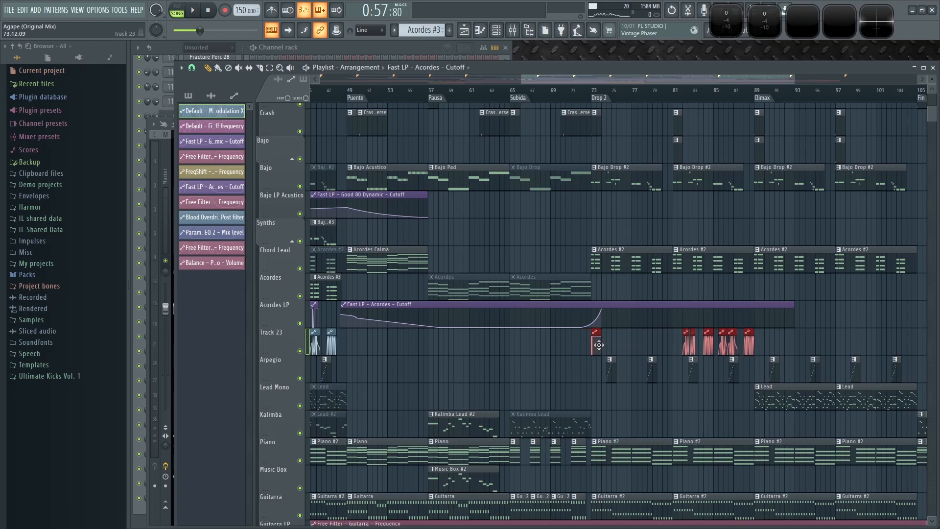
drag(814, 331, 687, 353)
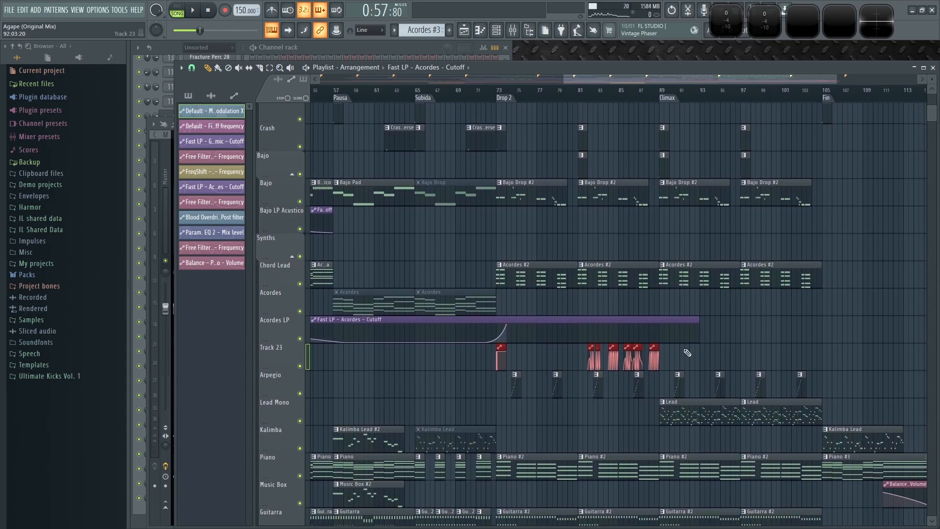
- Start playback and select and reposition the Track 23 Modulation X clips in Drop 2
key(space)
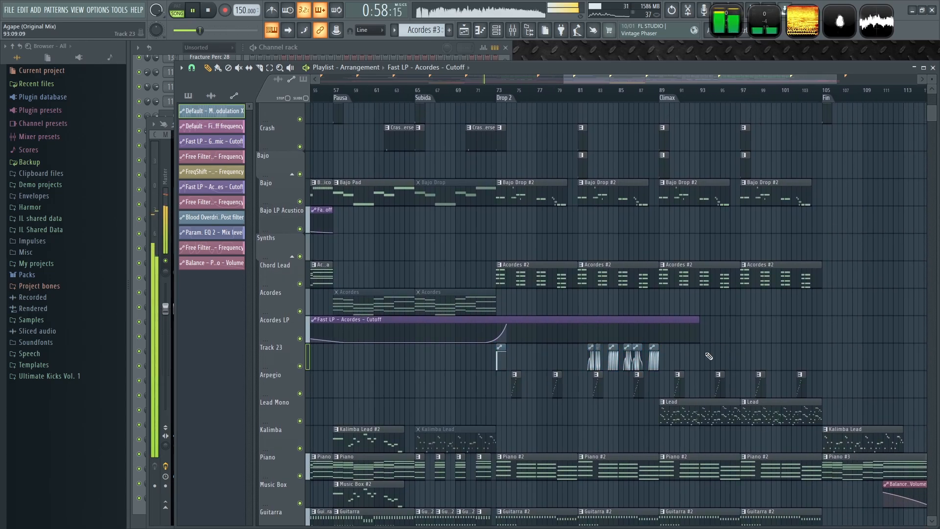
scroll(685, 360, up, 5)
scroll(590, 355, up, 2)
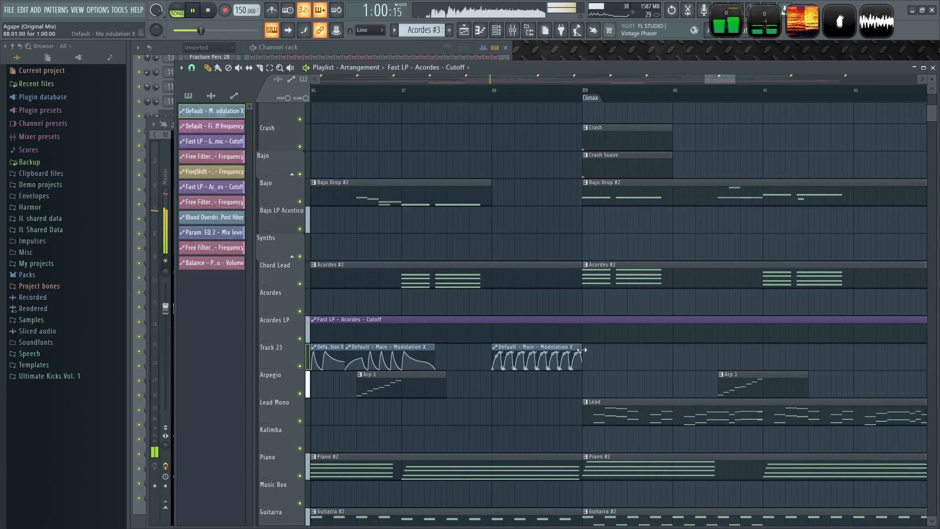
scroll(676, 351, down, 4)
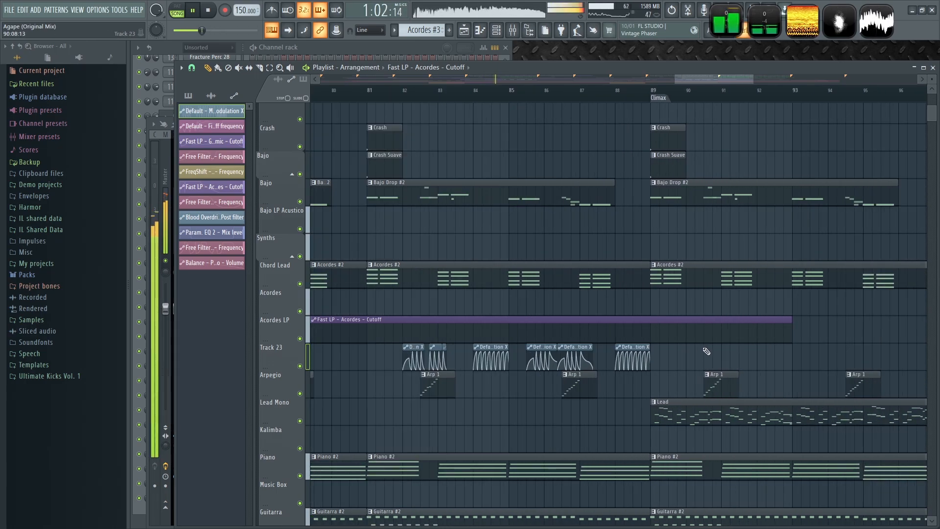
drag(712, 358, 370, 368)
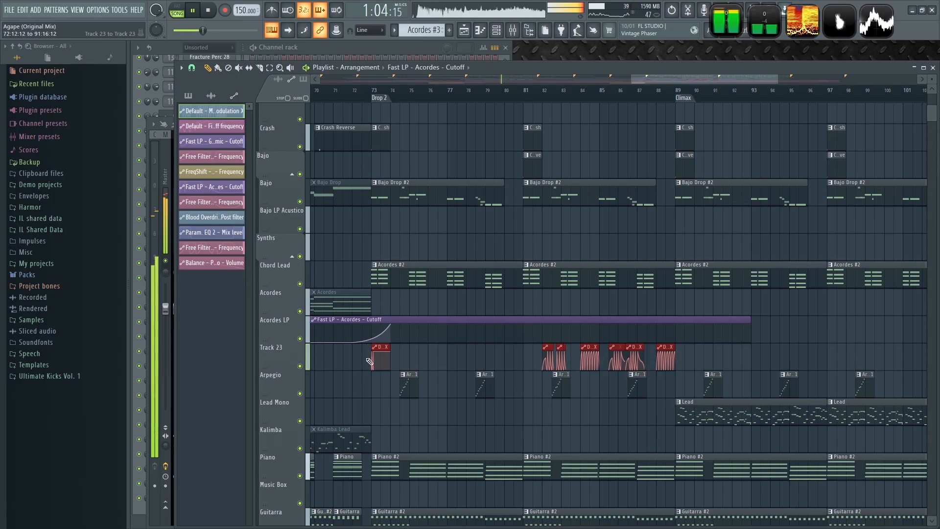
scroll(618, 351, up, 6)
drag(619, 351, 548, 353)
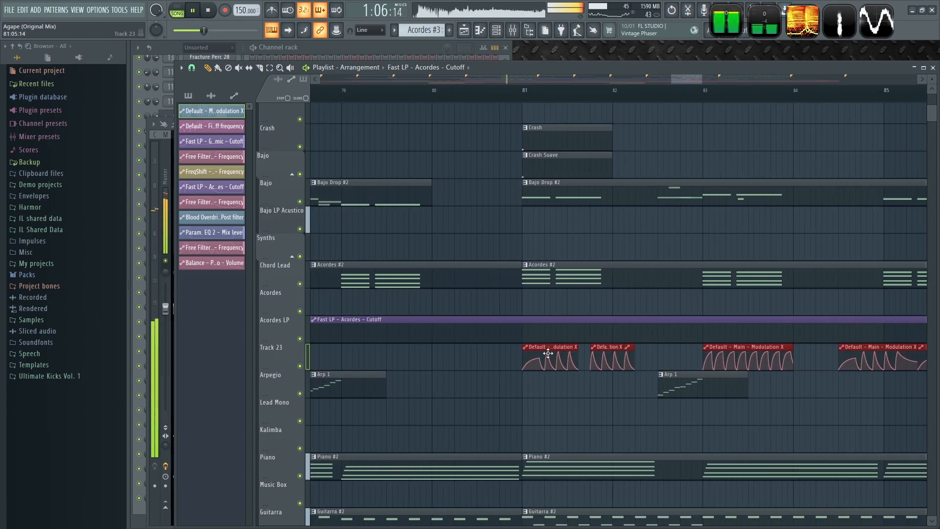
- Trim the Track 23 Modulation X clips near the end of Drop 2 so they stop before the Climax
scroll(577, 393, down, 4)
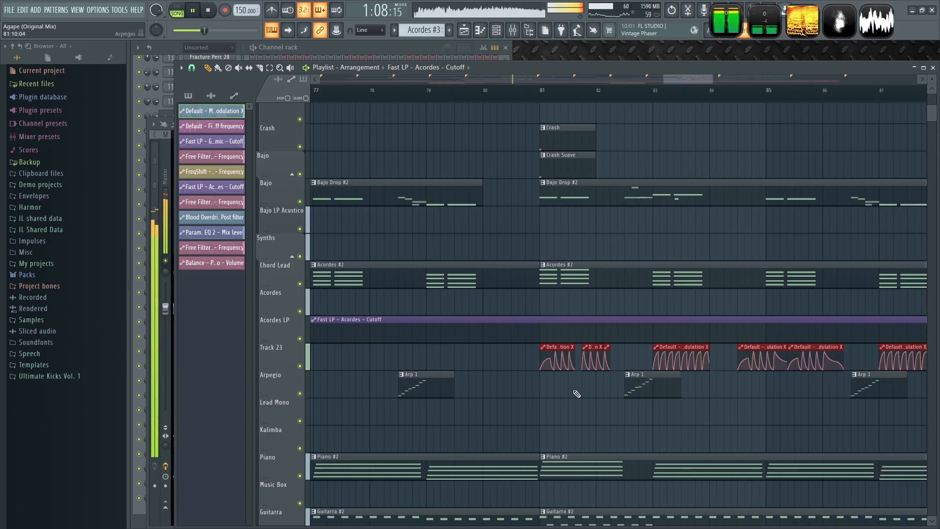
drag(738, 373, 635, 393)
ctrl+click(722, 379)
scroll(722, 380, up, 4)
drag(552, 365, 588, 362)
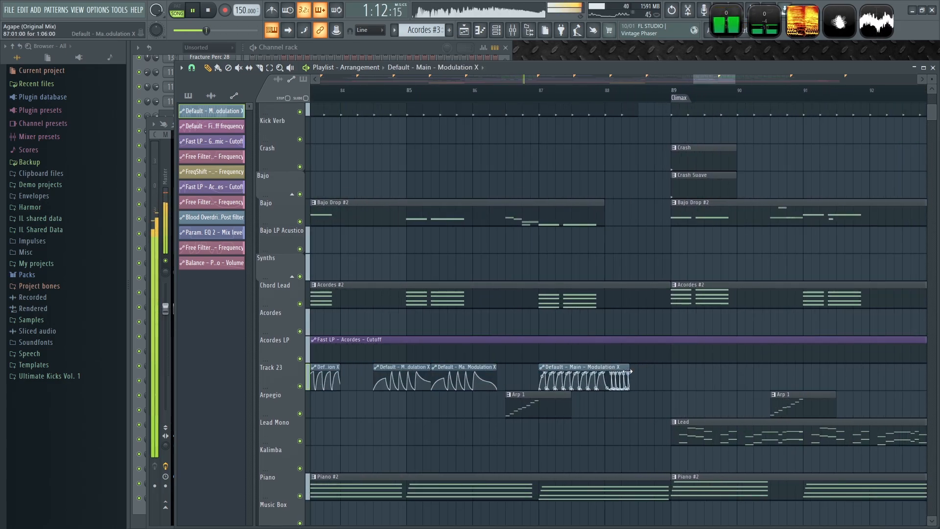
drag(630, 371, 610, 377)
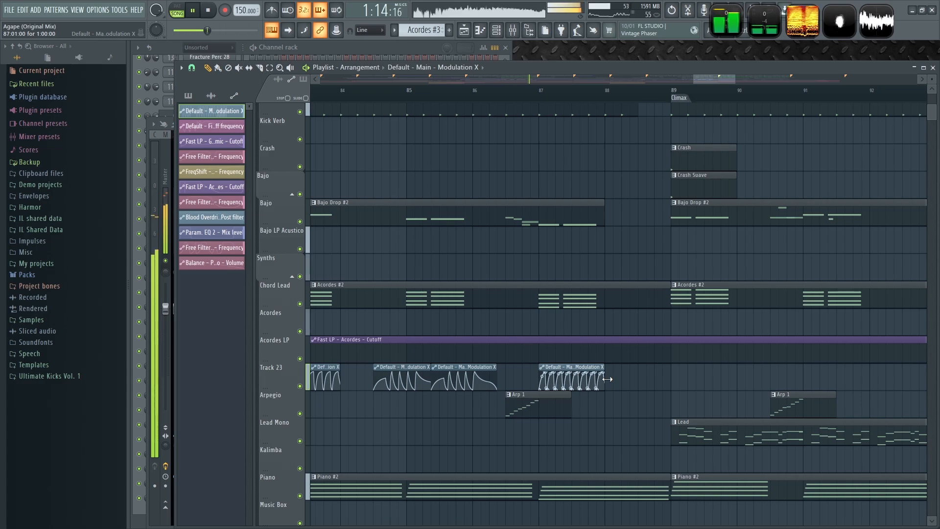
scroll(466, 383, down, 4)
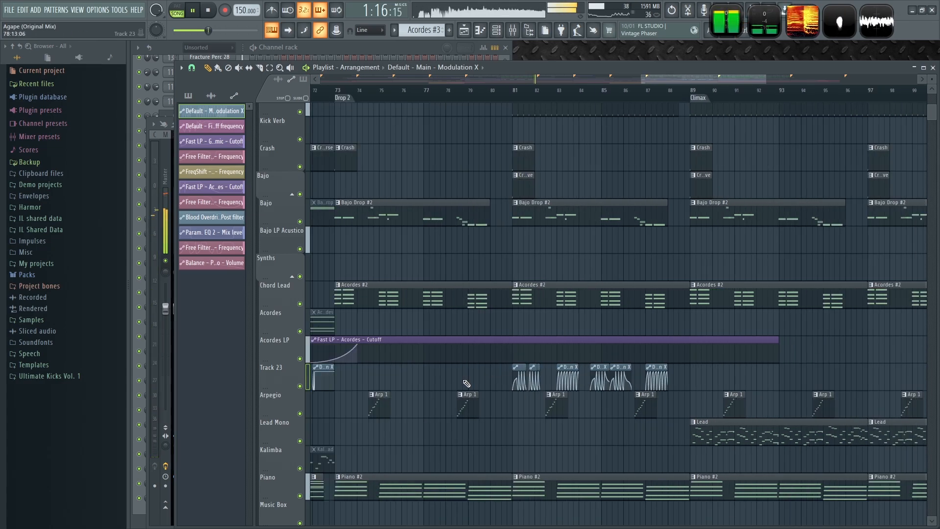
scroll(466, 383, down, 2)
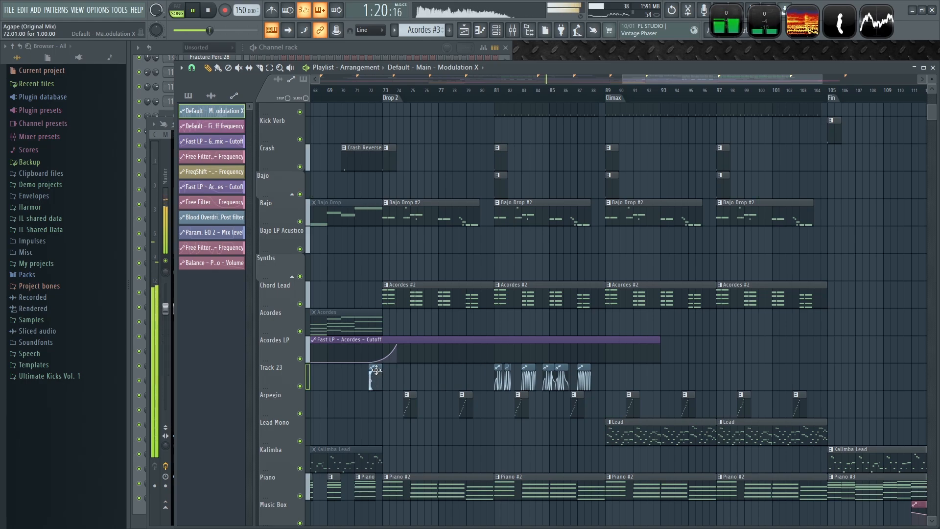
scroll(601, 371, up, 4)
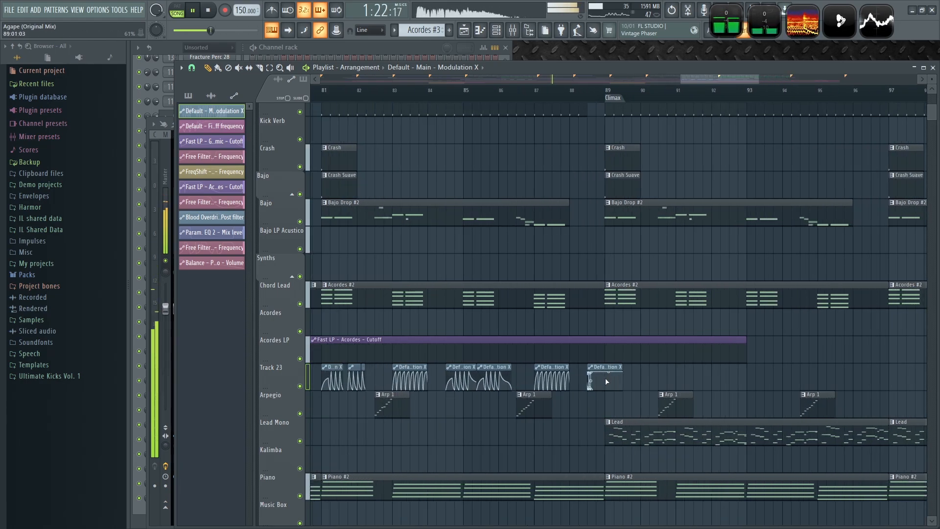
scroll(615, 368, up, 3)
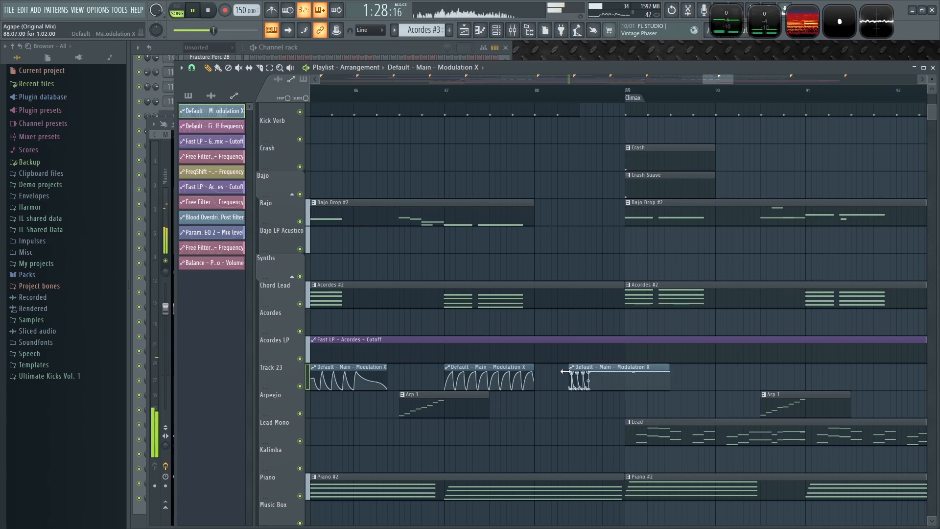
drag(595, 372, 580, 370)
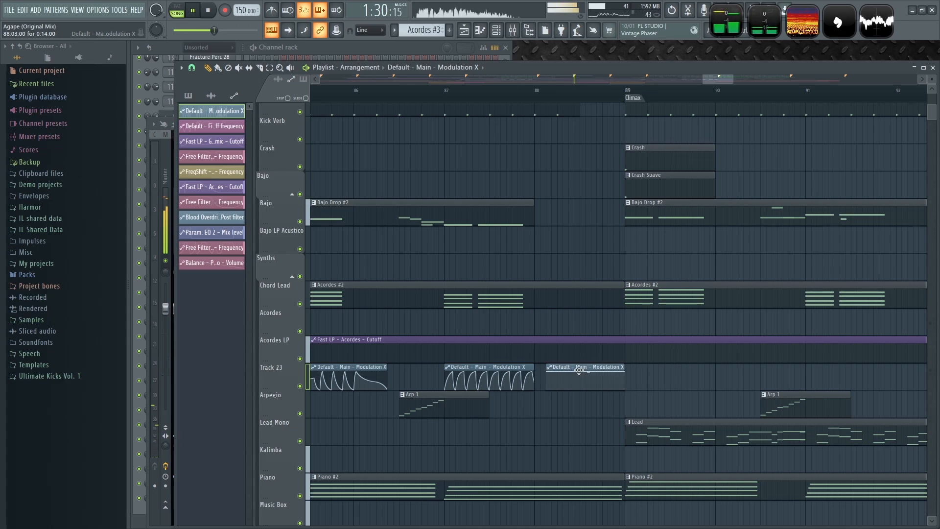
- Inspect the Acordes LP cutoff automation point at the start of Drop 2 and restart playback
scroll(773, 337, down, 5)
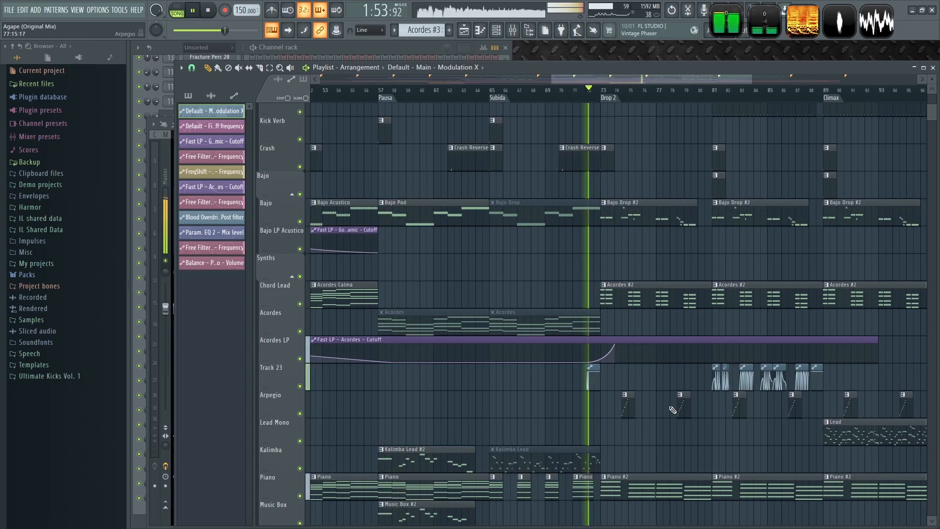
scroll(608, 428, up, 6)
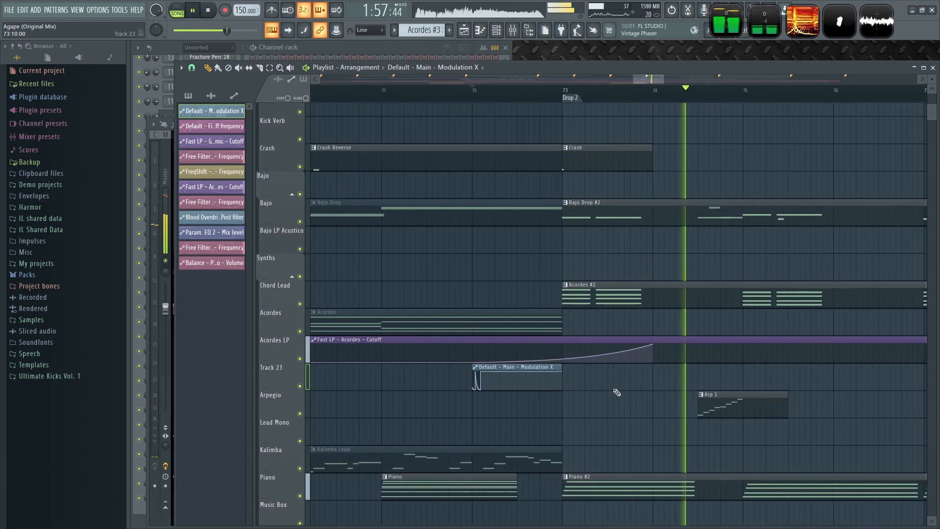
scroll(633, 378, down, 3)
key(space)
scroll(632, 377, down, 8)
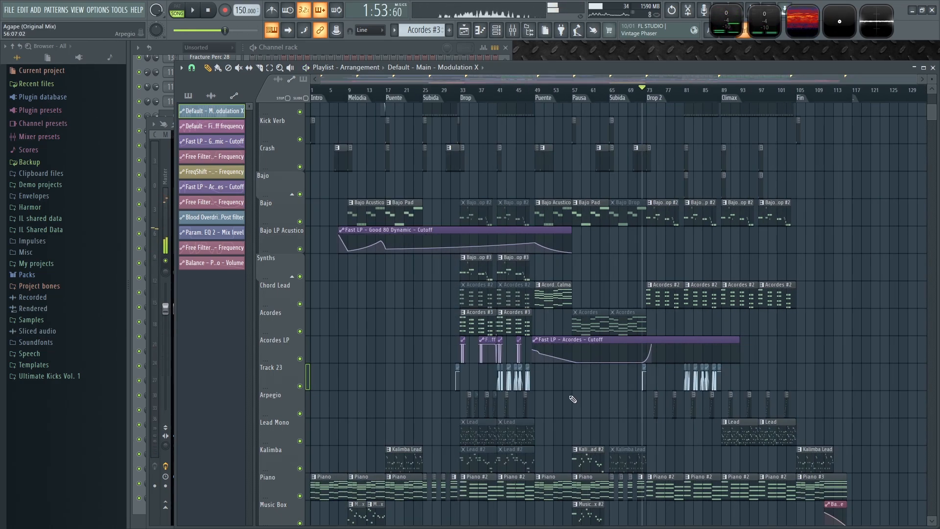
scroll(573, 399, up, 4)
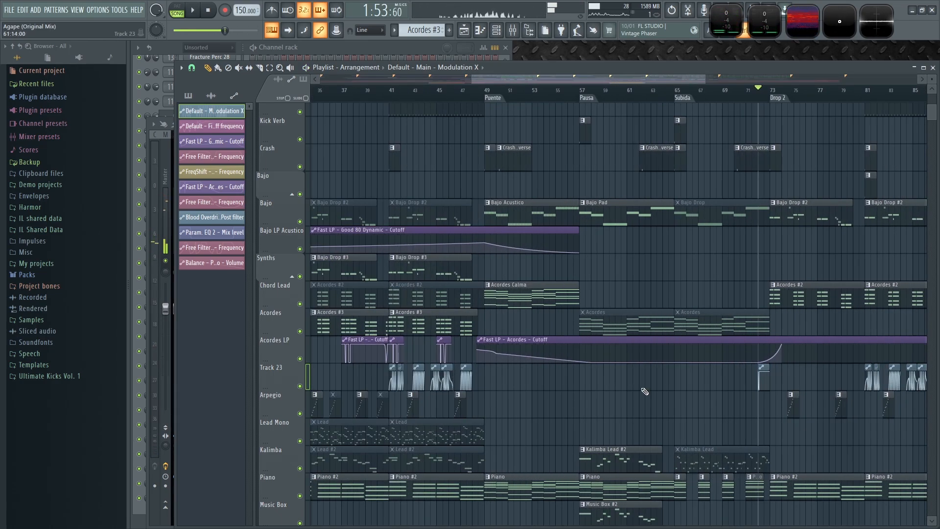
click(771, 344)
scroll(686, 387, down, 4)
key(space)
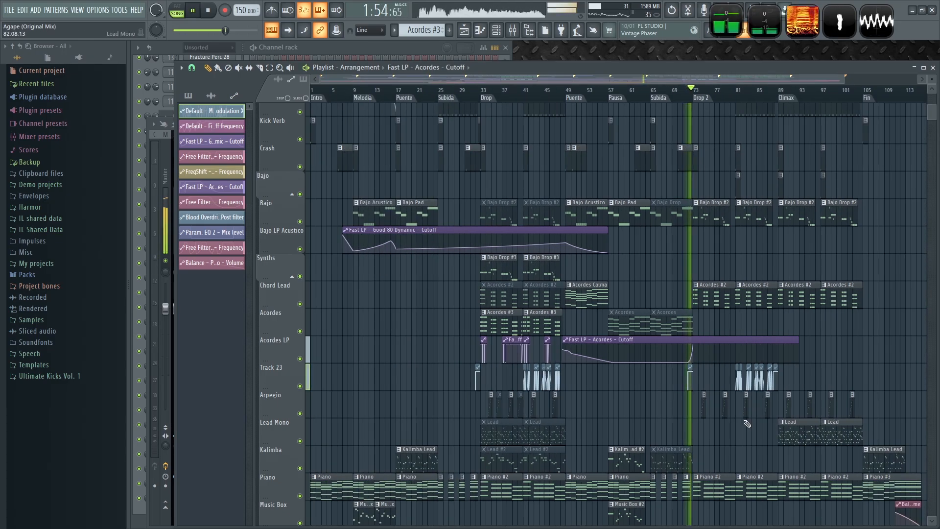
- Listen to the Drop 2 section while scrolling through the arrangement
scroll(671, 385, up, 4)
scroll(685, 377, down, 4)
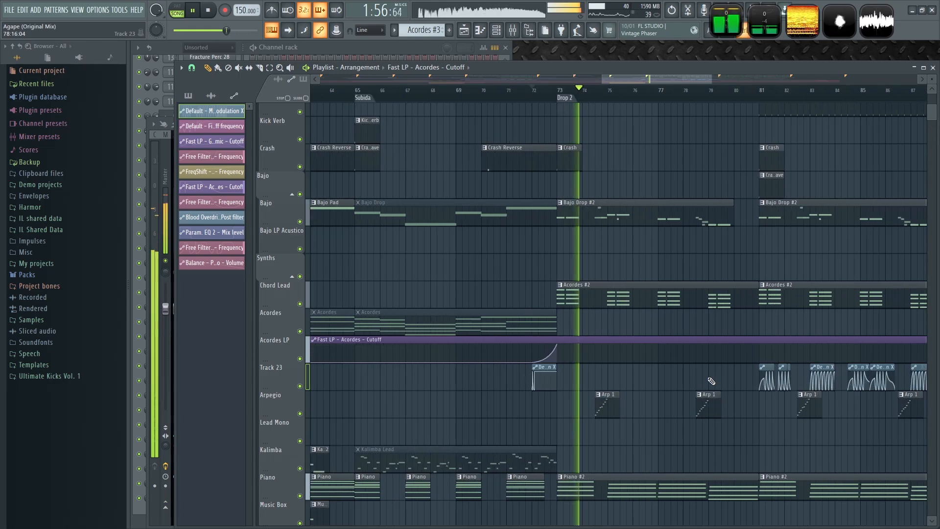
scroll(691, 380, up, 4)
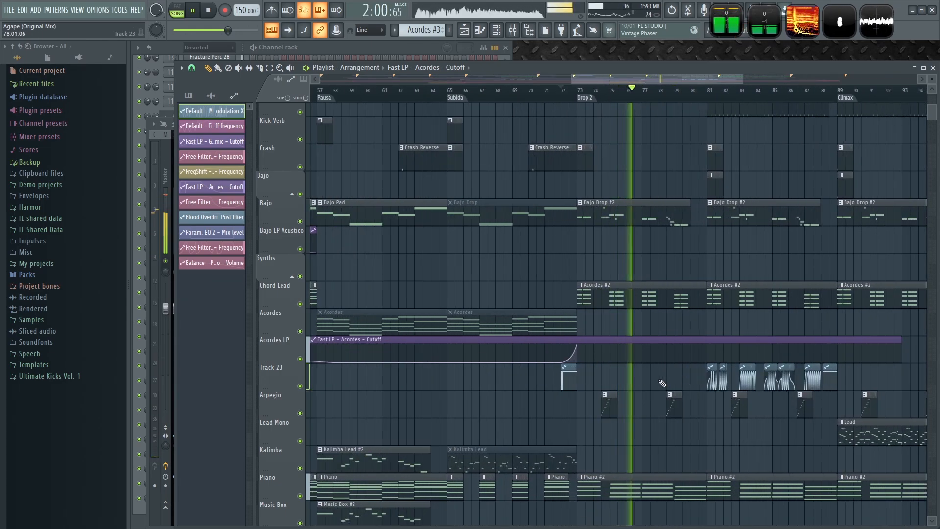
scroll(666, 387, down, 4)
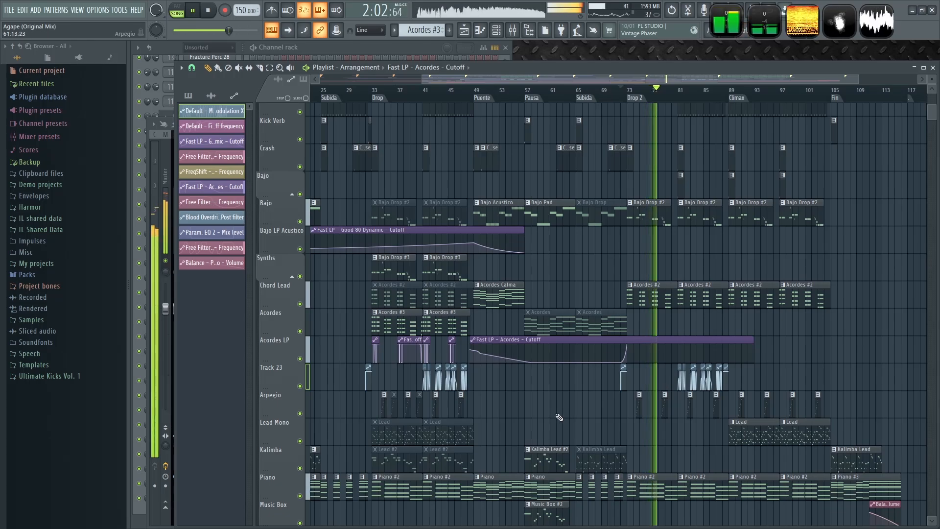
scroll(454, 377, up, 2)
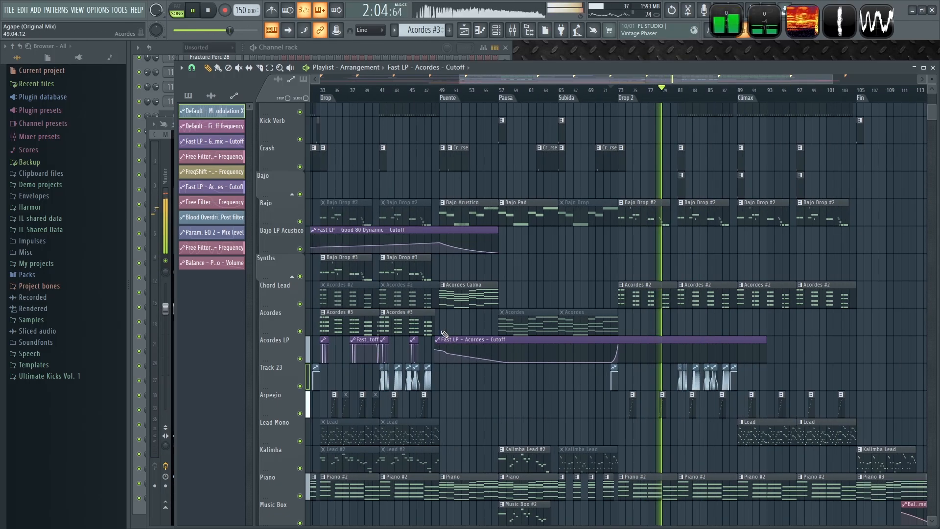
scroll(465, 324, down, 2)
- Place an Acordes #3 clip at bar 81 in Drop 2 on the Acordes track
click(705, 321)
right_click(742, 298)
key(ctrl+z)
alt+right_click(729, 290)
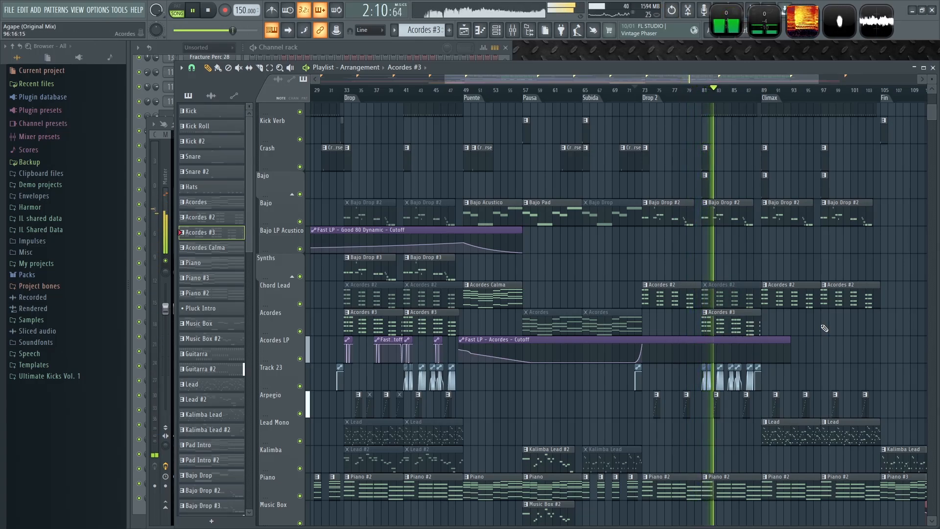
- Pick the Bajo Drop #3 pattern, stop playback, and place it at bar 81 on the Synths track
click(436, 264)
key(space)
click(711, 263)
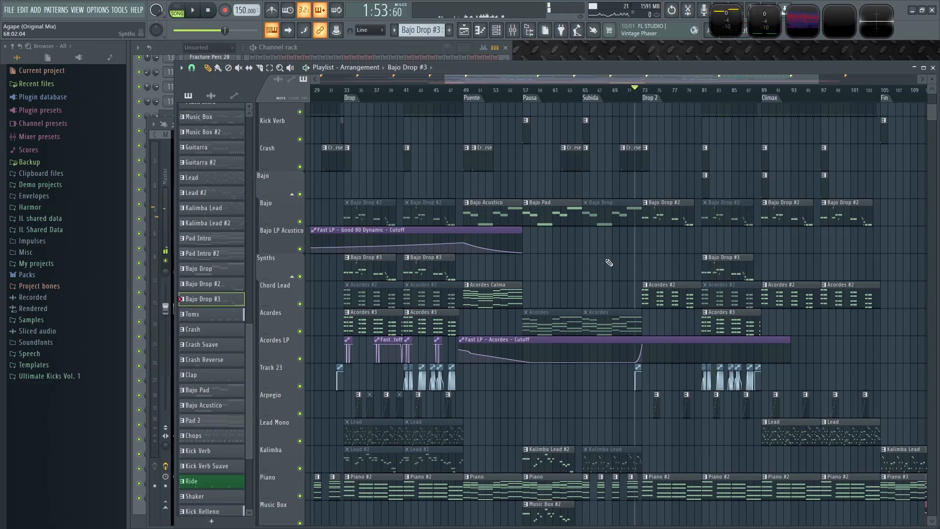
- Replace the Bajo Drop #2 clips with Bajo Drop #3 on the Bajo track, moving them up from Synths
scroll(539, 235, left, 1)
right_click(453, 211)
right_click(399, 213)
drag(350, 267, 449, 213)
scroll(754, 244, right, 2)
scroll(754, 244, up, 1)
drag(695, 284, 694, 229)
- Replace the Acordes #2 clips with Acordes #3 on the Chord Lead track, moving them up from Acordes
scroll(657, 272, left, 2)
scroll(657, 272, up, 1)
right_click(736, 335)
drag(737, 332, 737, 330)
right_click(441, 332)
right_click(387, 332)
drag(371, 330, 434, 319)
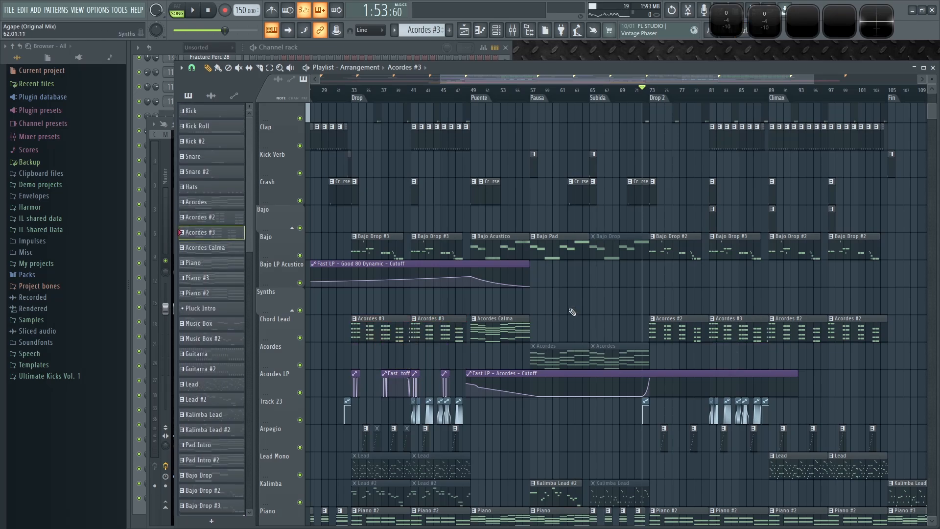
- Replace the Bajo Drop #2 clip at bar 97 with Bajo Drop #3 on the Bajo track
key(space)
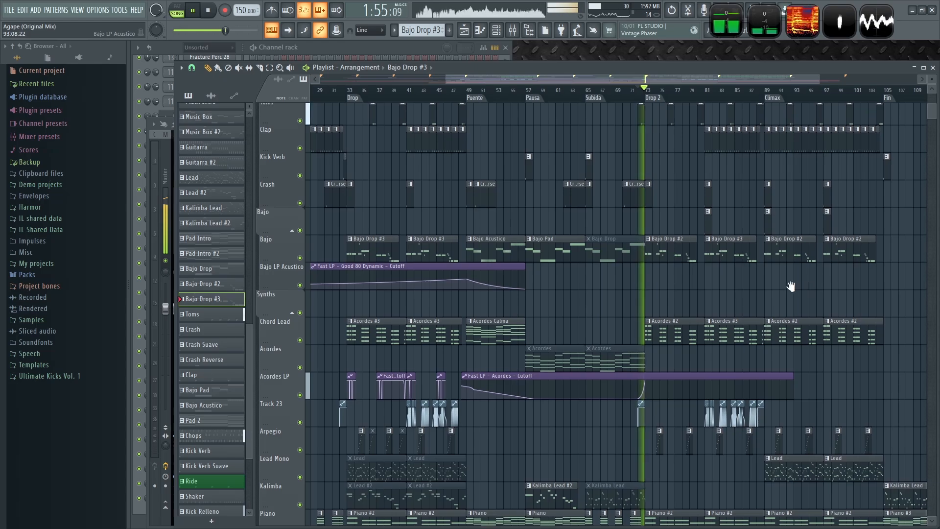
drag(791, 286, 756, 294)
scroll(785, 300, up, 3)
drag(697, 300, 654, 306)
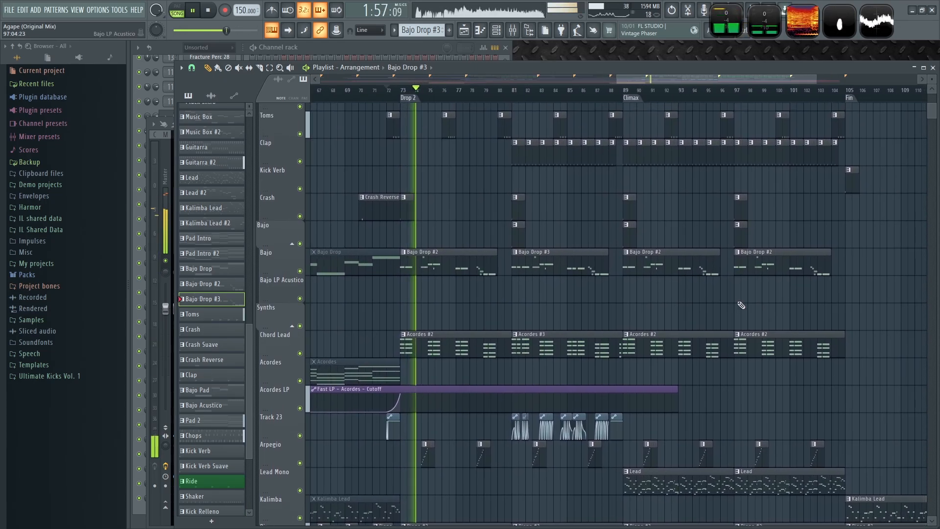
click(736, 290)
right_click(761, 268)
drag(764, 285, 764, 259)
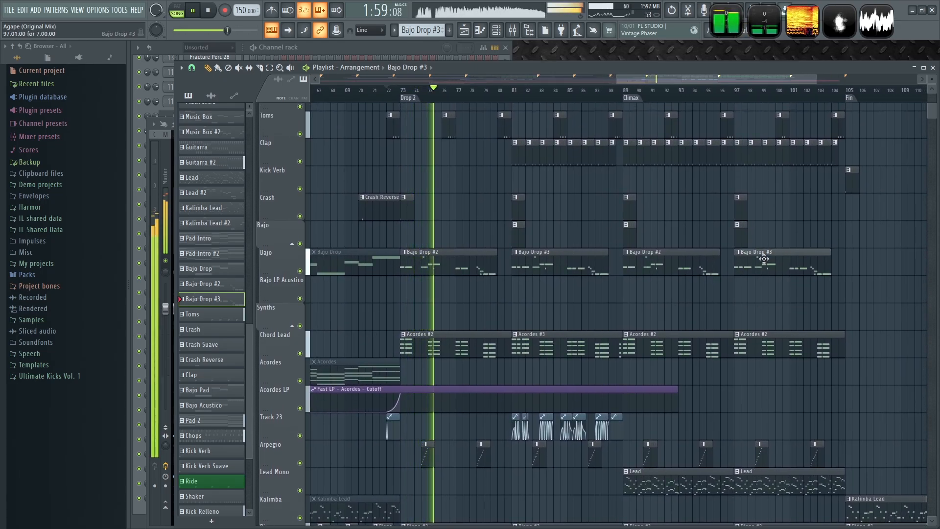
- Replace the Acordes #2 clip at bar 97 on the Chord Lead track with Acordes #3
click(536, 351)
right_click(742, 337)
click(749, 339)
drag(775, 343, 762, 344)
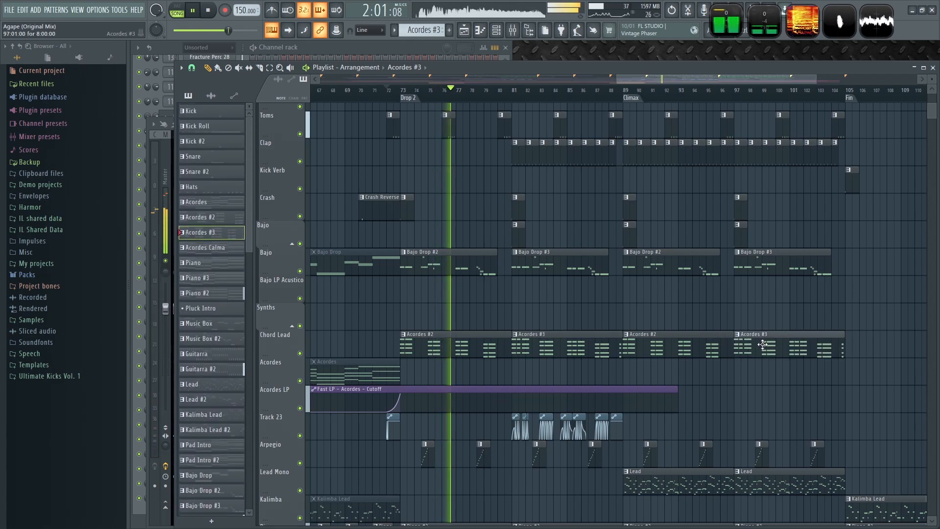
- Save the project
scroll(850, 387, down, 3)
scroll(866, 378, up, 4)
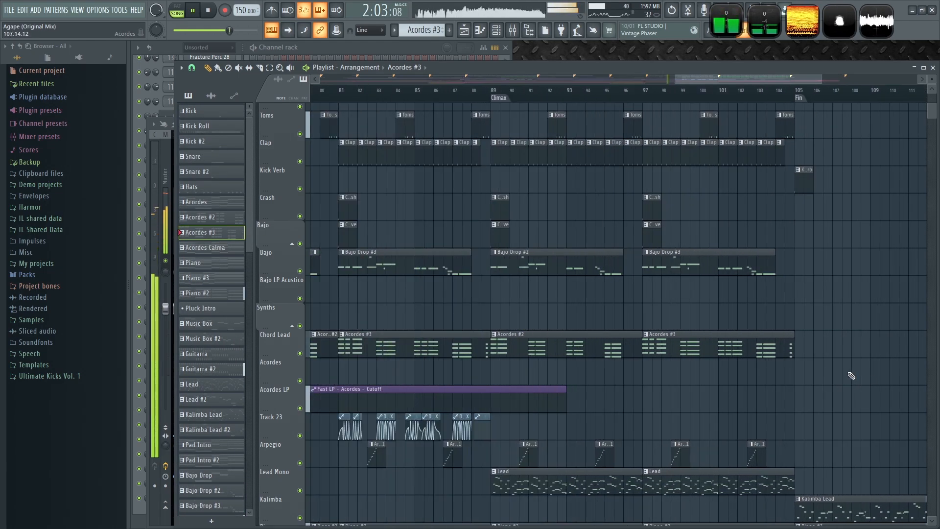
scroll(791, 343, down, 4)
key(ctrl+s)
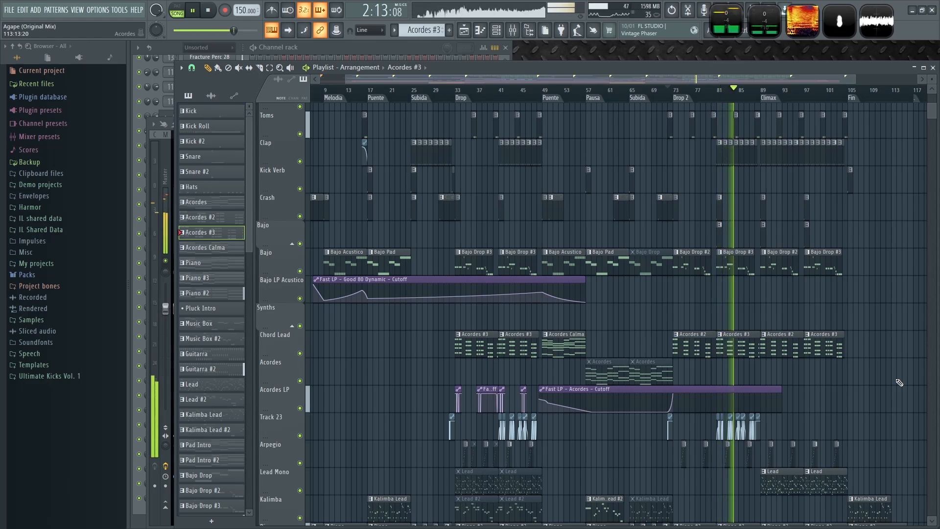
- Zoom in on the end of Drop 2 to review the Track 23 modulation clips
scroll(867, 383, down, 2)
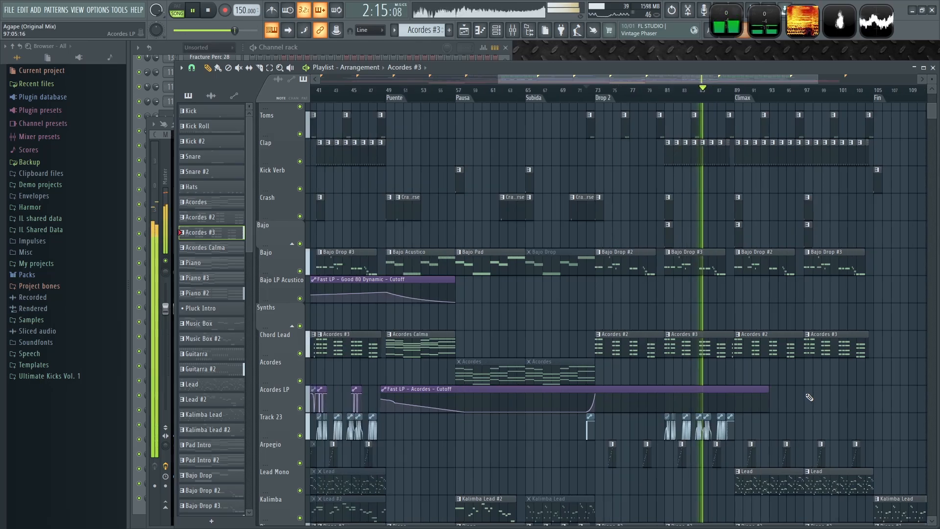
scroll(774, 367, down, 3)
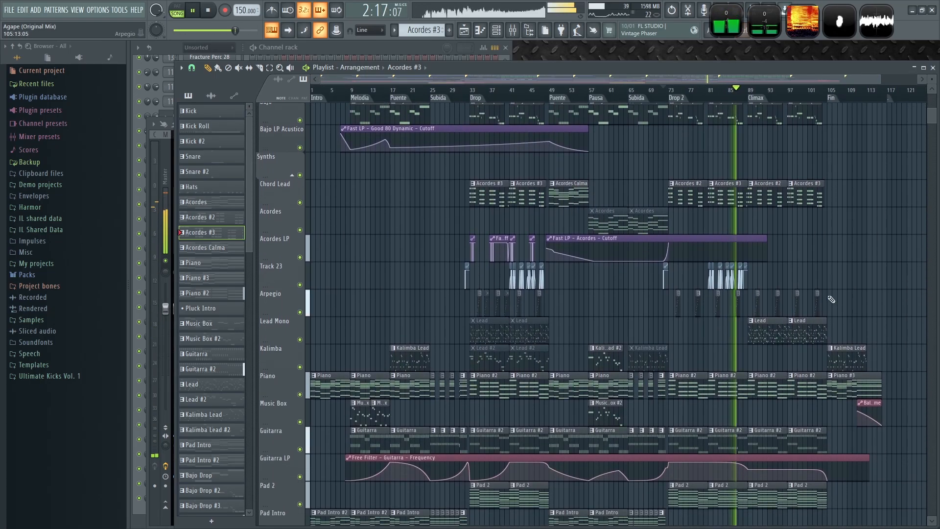
scroll(744, 321, up, 5)
scroll(689, 339, up, 2)
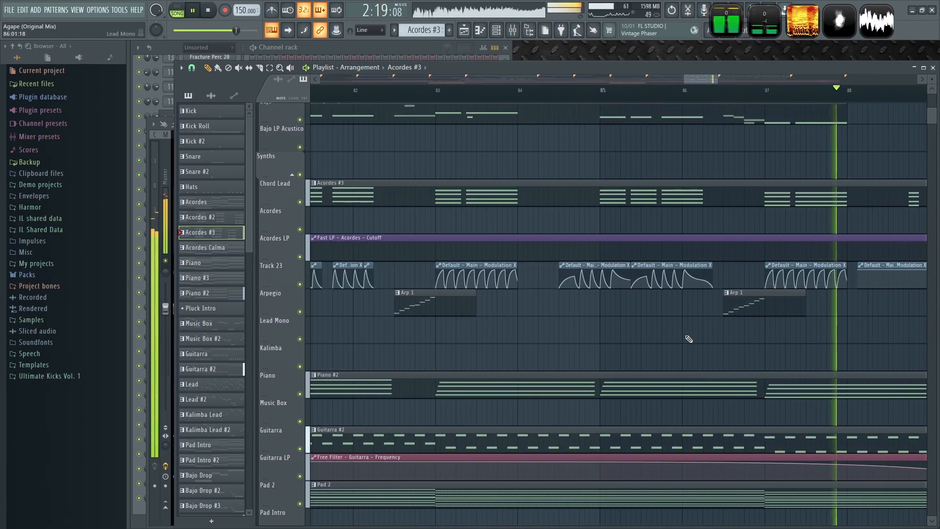
scroll(651, 343, up, 1)
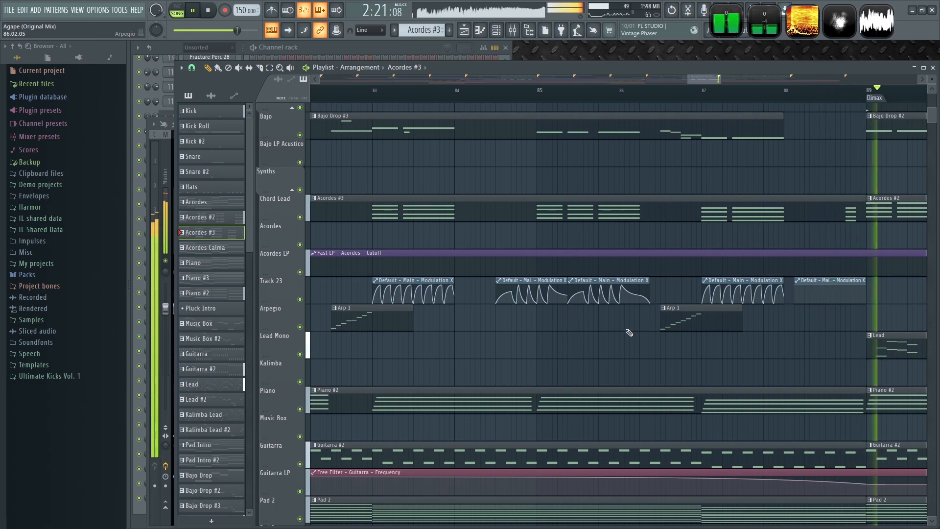
- Play through the arrangement and review the Drop 1 automation clips on the Acordes LP and Track 23 lanes
drag(808, 325, 538, 367)
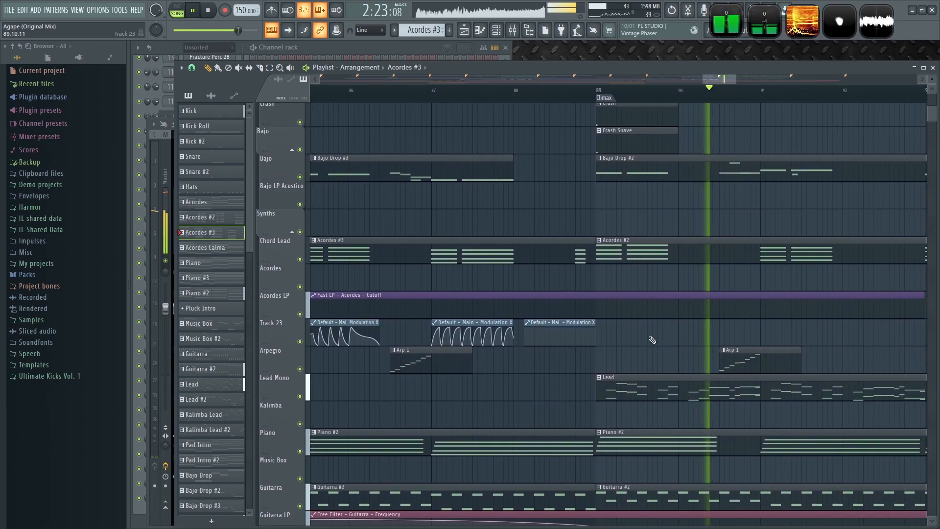
scroll(671, 328, down, 4)
scroll(733, 328, down, 4)
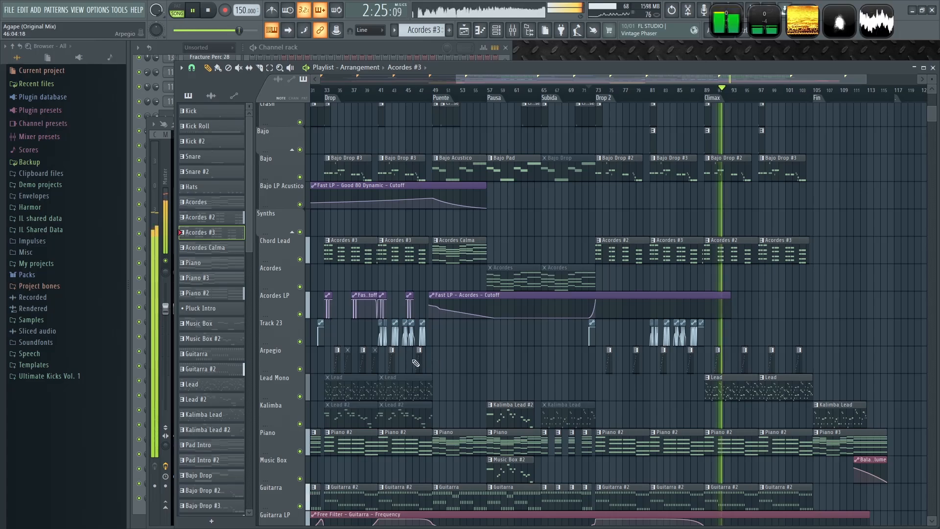
key(space)
scroll(445, 305, up, 4)
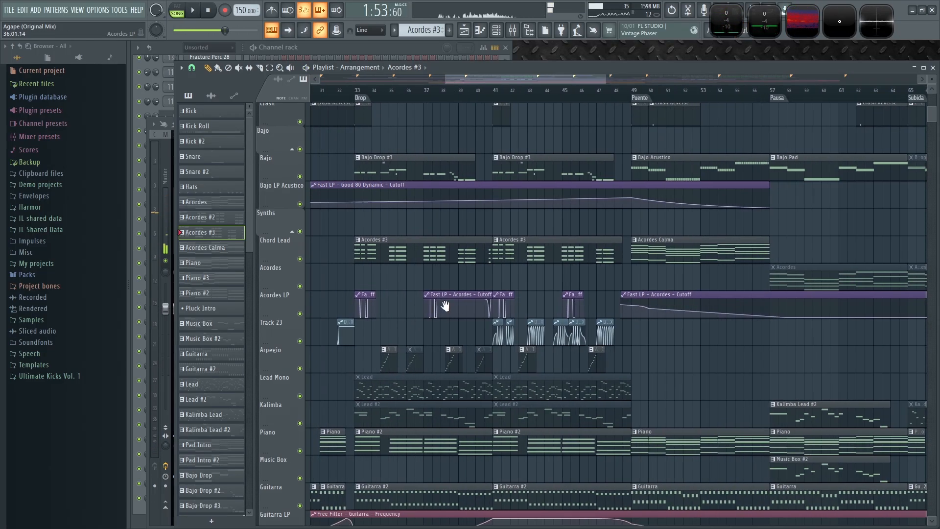
drag(445, 306, 522, 289)
click(752, 277)
scroll(612, 300, up, 2)
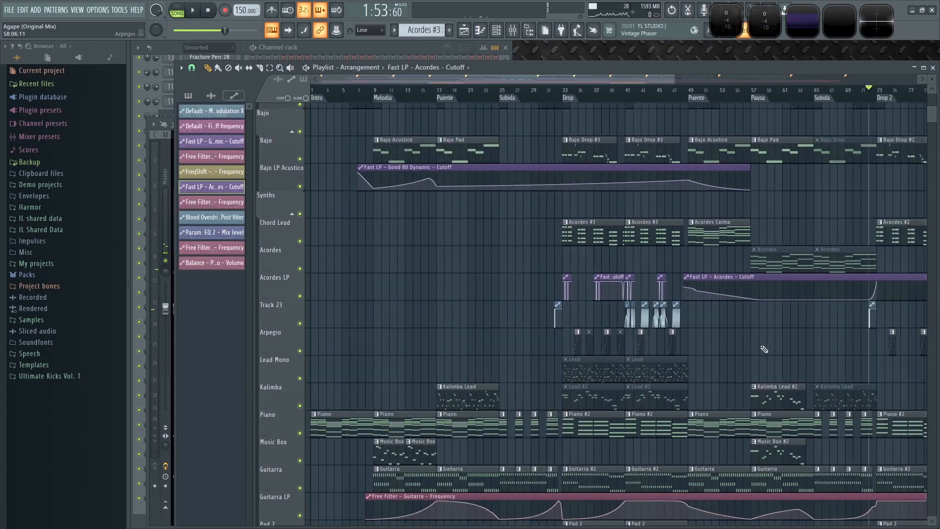
scroll(612, 300, down, 4)
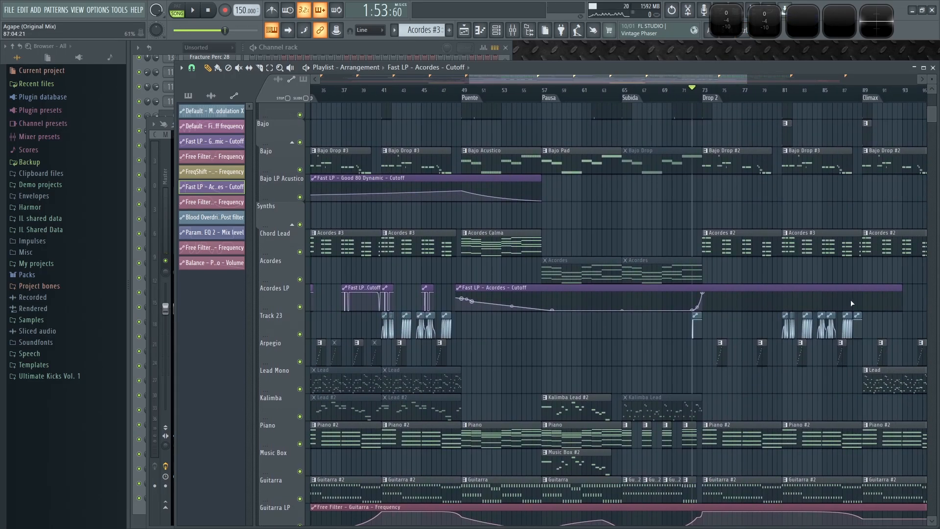
- Move a Fast LP – Acordes – Cutoff automation clip onto the Acordes lane at bar 35 in Drop 1
drag(916, 329, 899, 332)
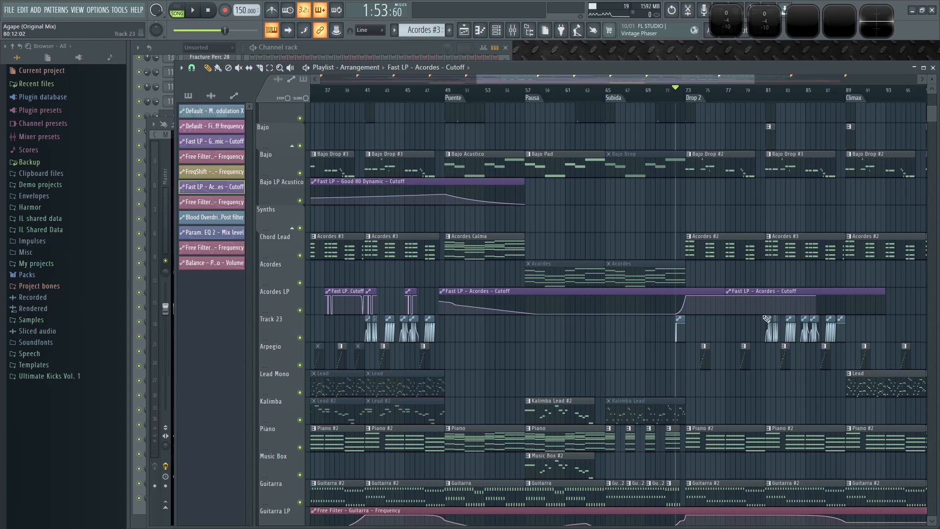
drag(750, 291, 787, 347)
scroll(462, 359, down, 1)
scroll(464, 359, up, 4)
drag(795, 300, 513, 232)
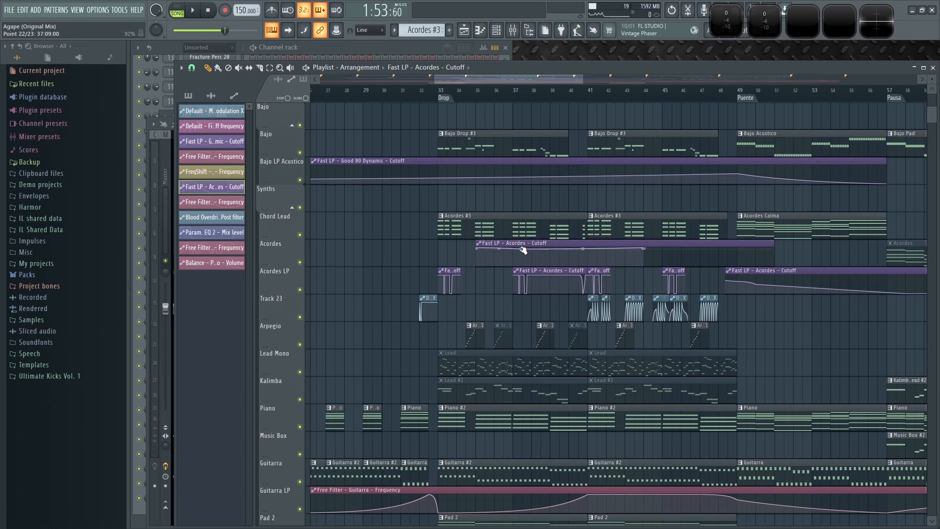
- Reshape that Acordes cutoff automation into a downward sweep from bar 35 and audition the Drop
scroll(490, 249, up, 5)
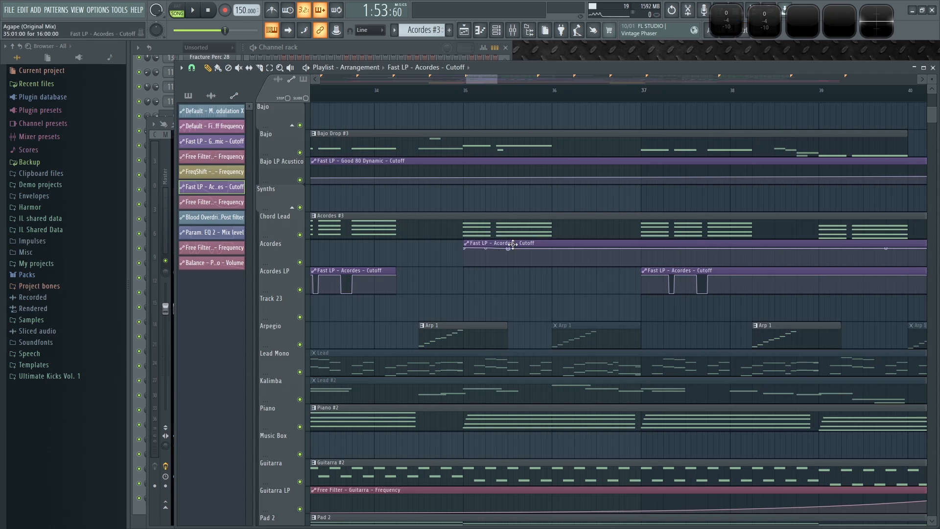
drag(535, 258, 555, 263)
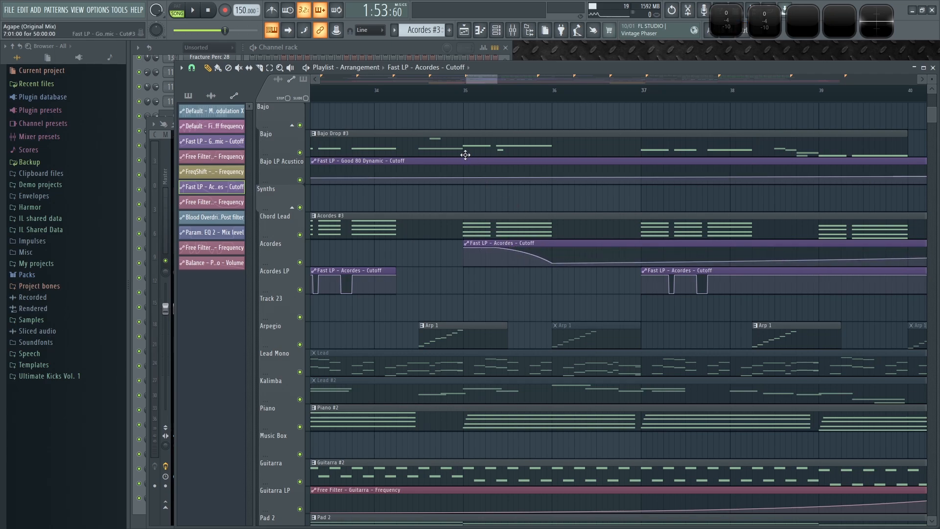
key(space)
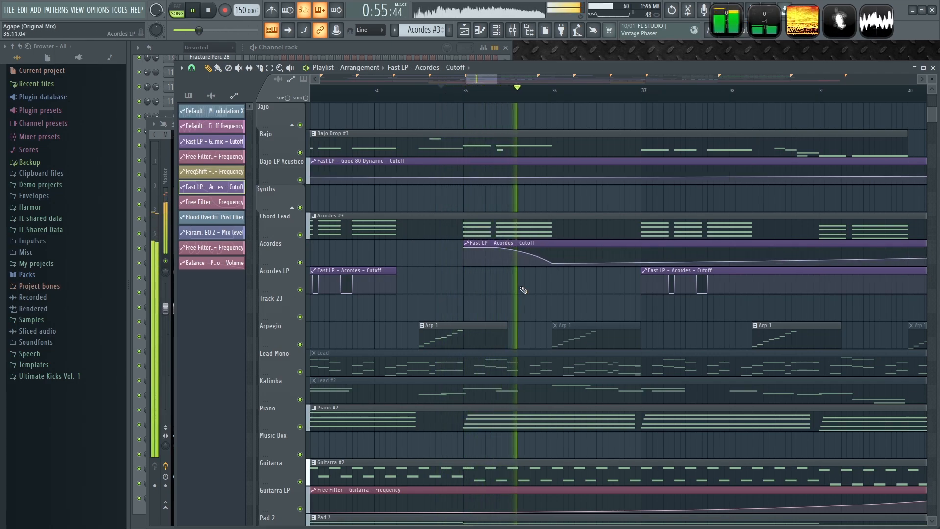
key(space)
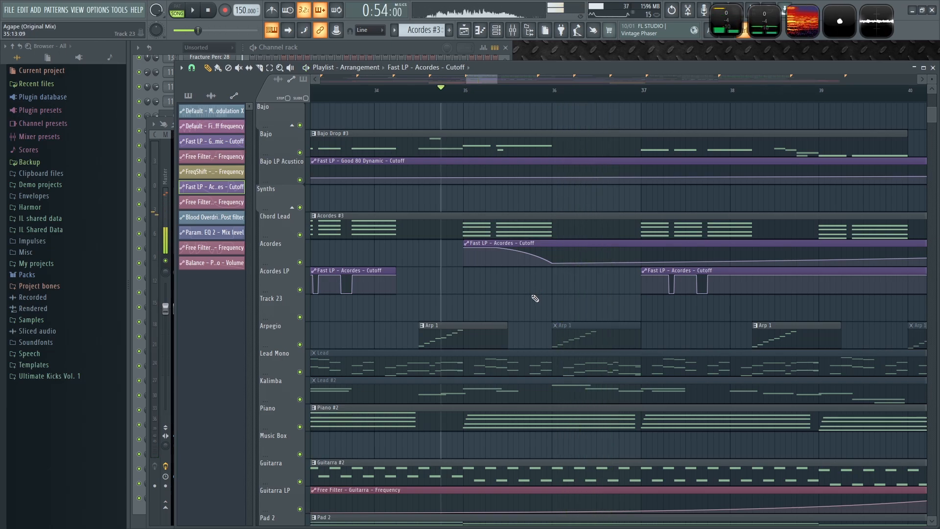
scroll(526, 294, down, 2)
key(space)
scroll(521, 301, down, 3)
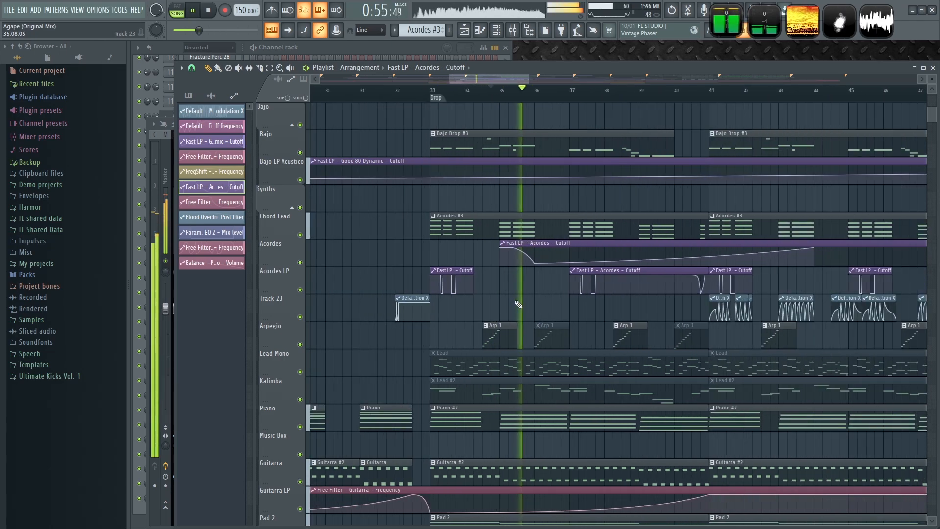
key(space)
scroll(531, 308, up, 1)
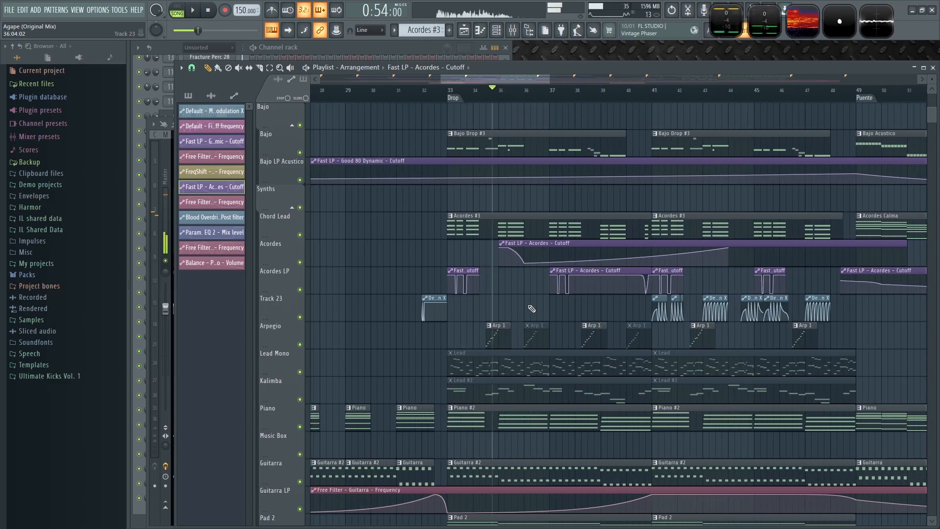
- Delete the extra Track 23 modulation clip overlapping the end of Drop 1 around bar 48
scroll(535, 310, right, 5)
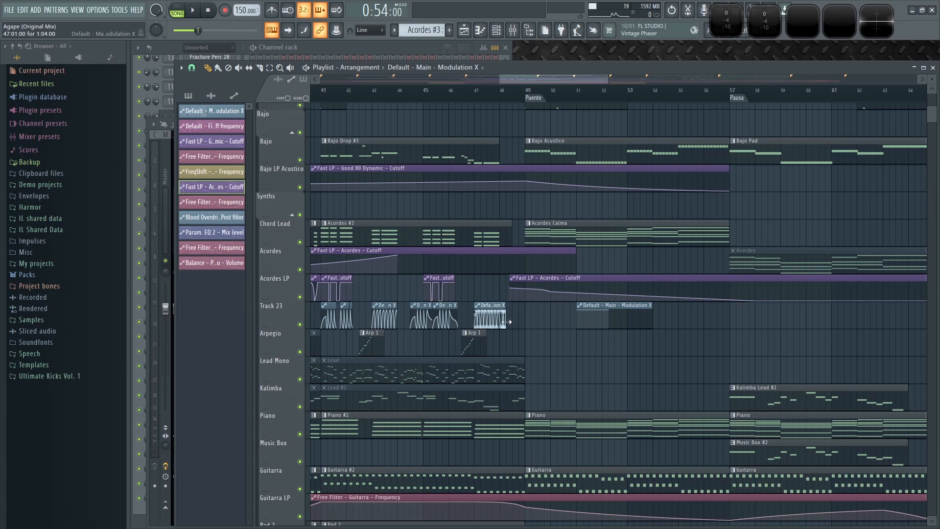
scroll(508, 347, up, 5)
drag(509, 305, 506, 301)
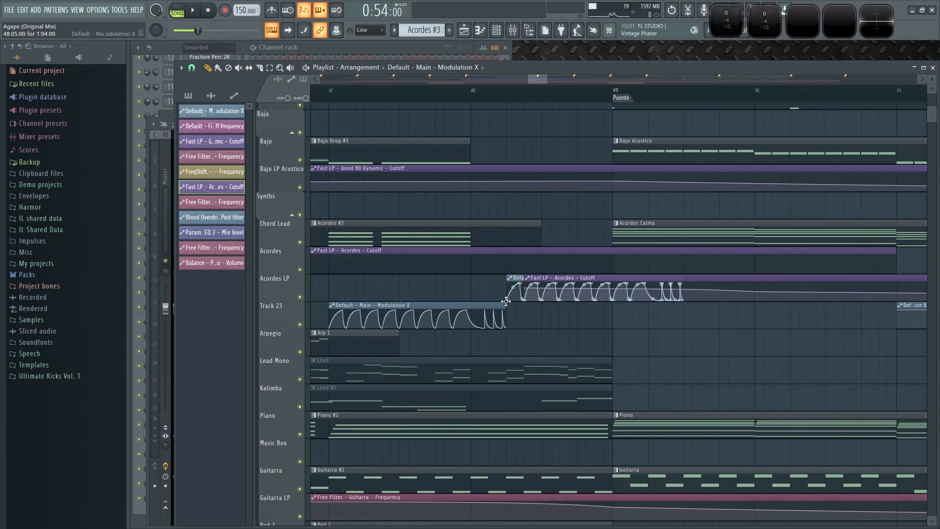
right_click(514, 299)
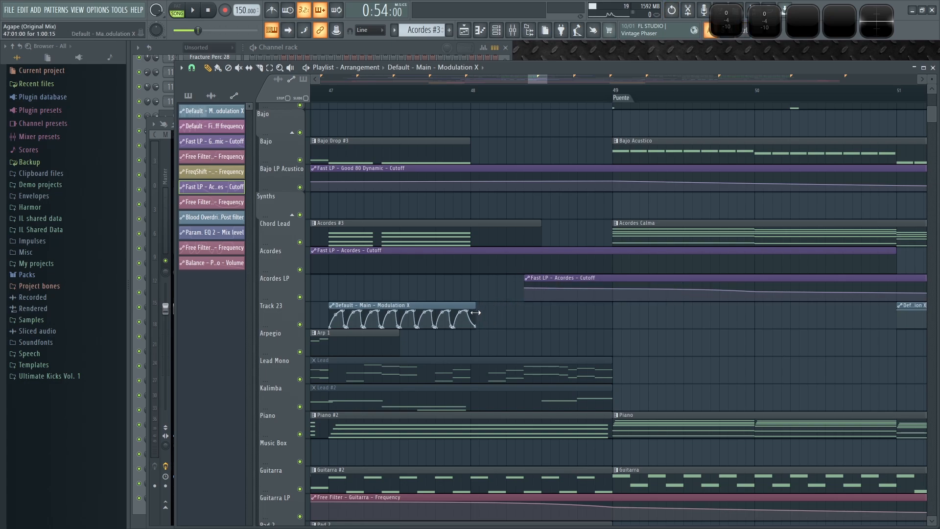
- Move a Track 23 modulation clip from around bar 50 to bar 35 in Drop 1
scroll(777, 336, down, 3)
scroll(856, 307, down, 4)
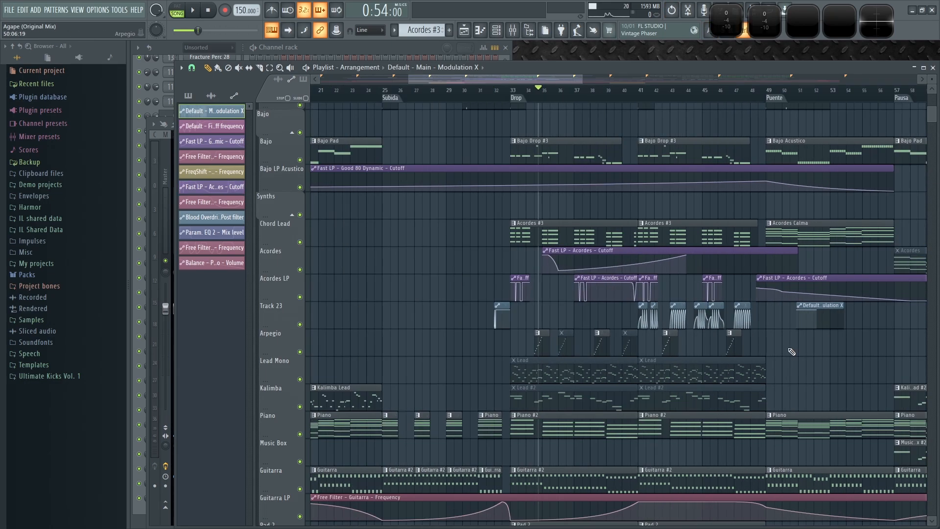
drag(837, 302, 634, 304)
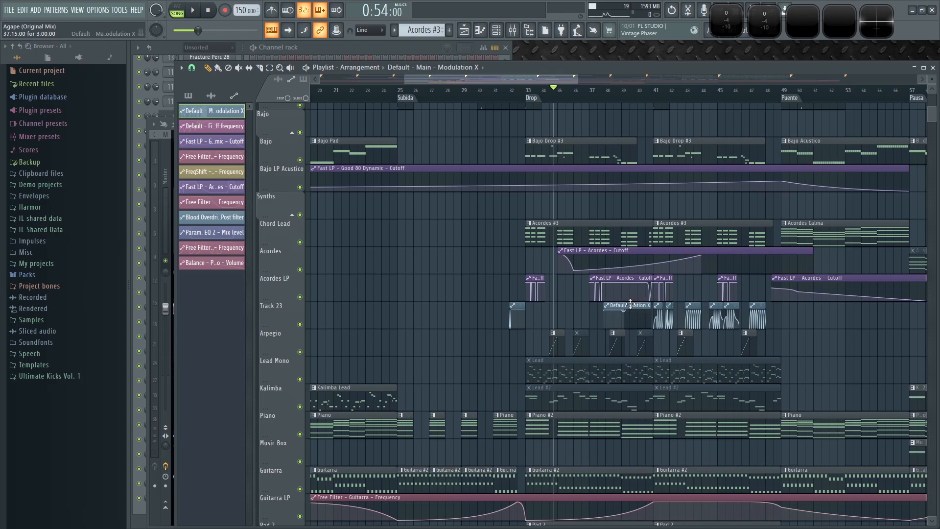
- Shape the Track 23 modulation curve at bar 35 to dip and rise again toward bar 37, then audition it
scroll(583, 305, up, 5)
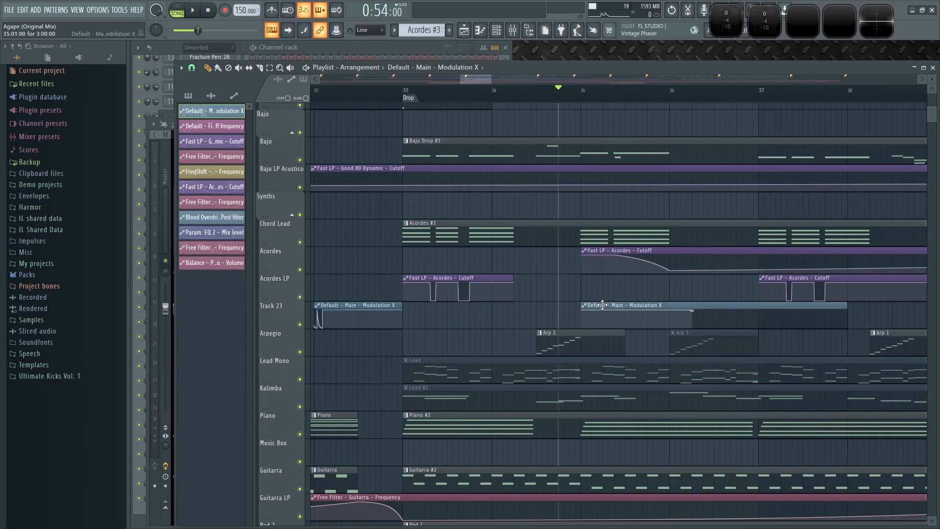
scroll(700, 323, up, 2)
scroll(568, 319, up, 1)
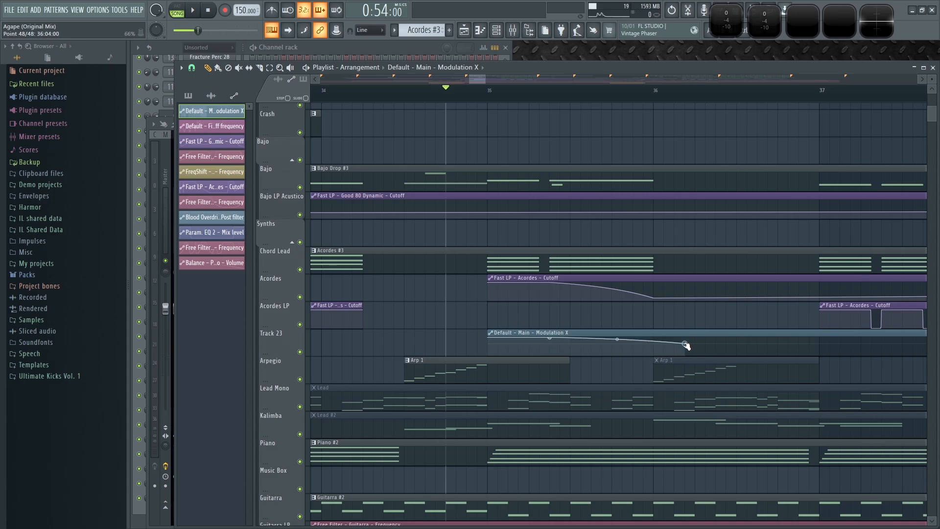
key(space)
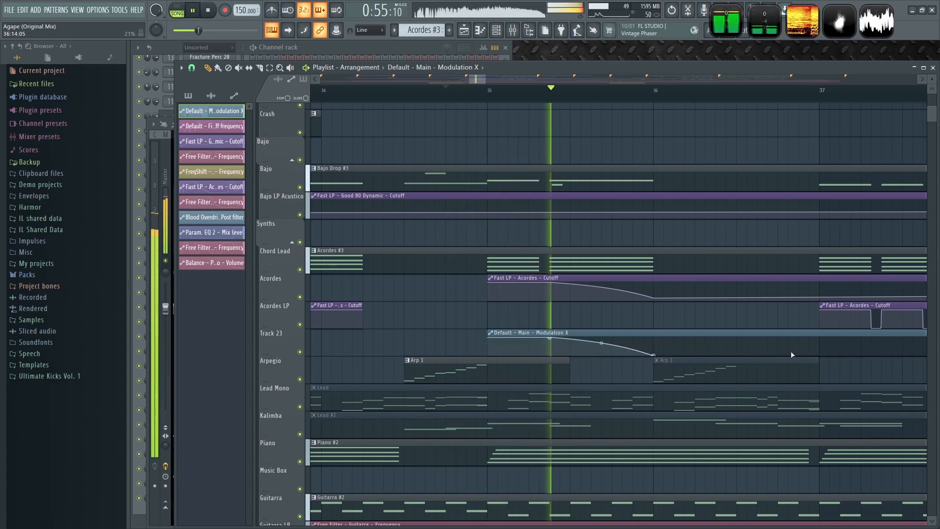
click(799, 338)
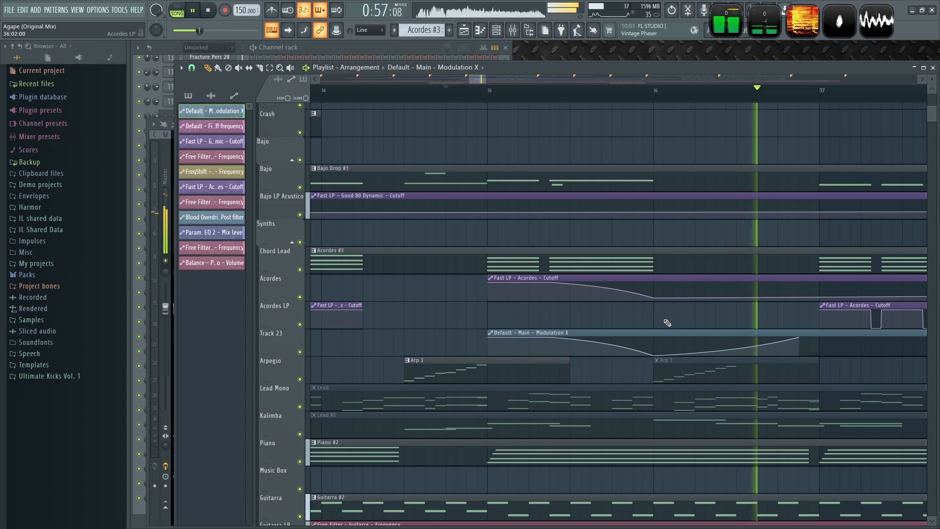
key(space)
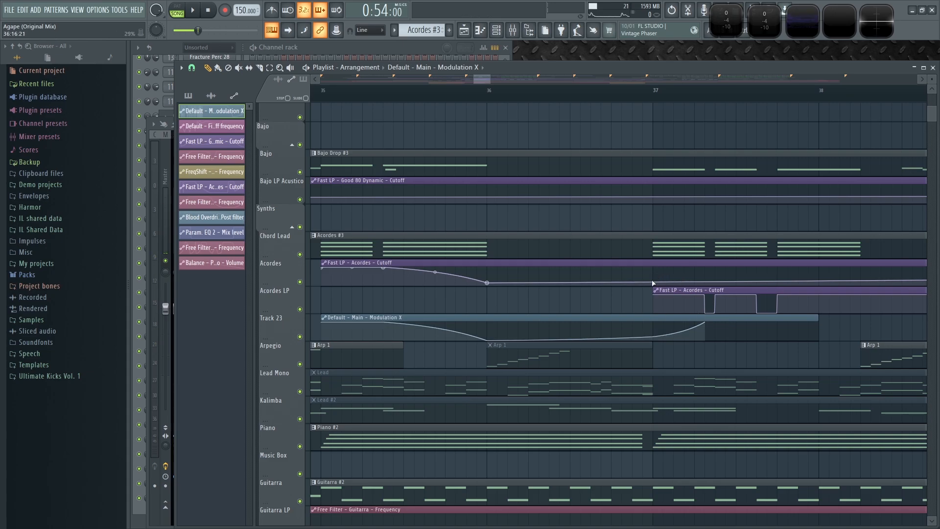
- Raise the Acordes cutoff automation back up around bar 37 and play the passage back
drag(674, 283, 710, 269)
key(space)
scroll(563, 329, down, 5)
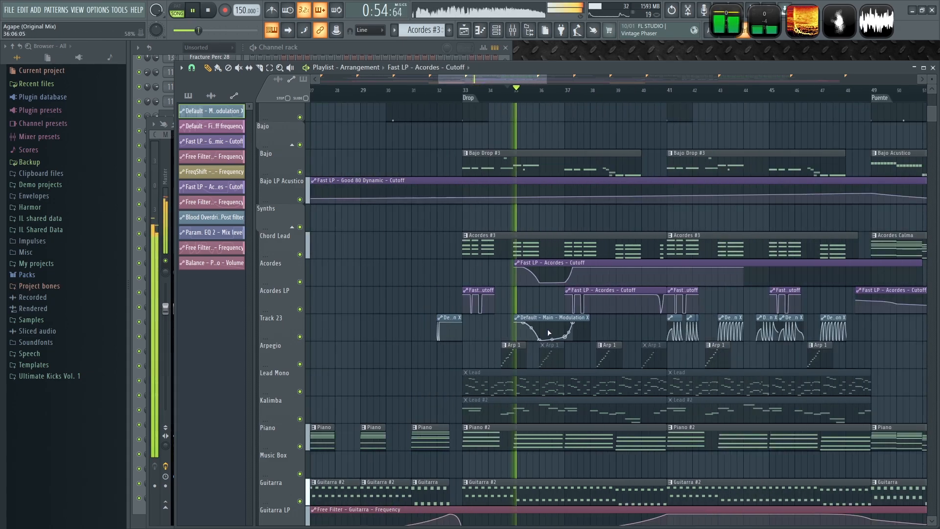
scroll(541, 294, up, 5)
key(space)
key(space)
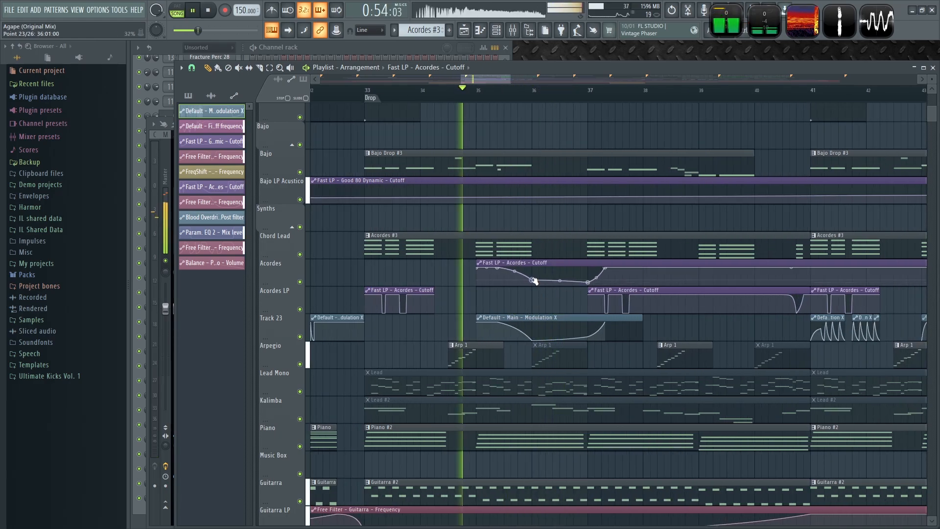
- Add and adjust a point on the Track 23 modulation curve near bar 36, auditioning the result
click(533, 333)
key(space)
key(space)
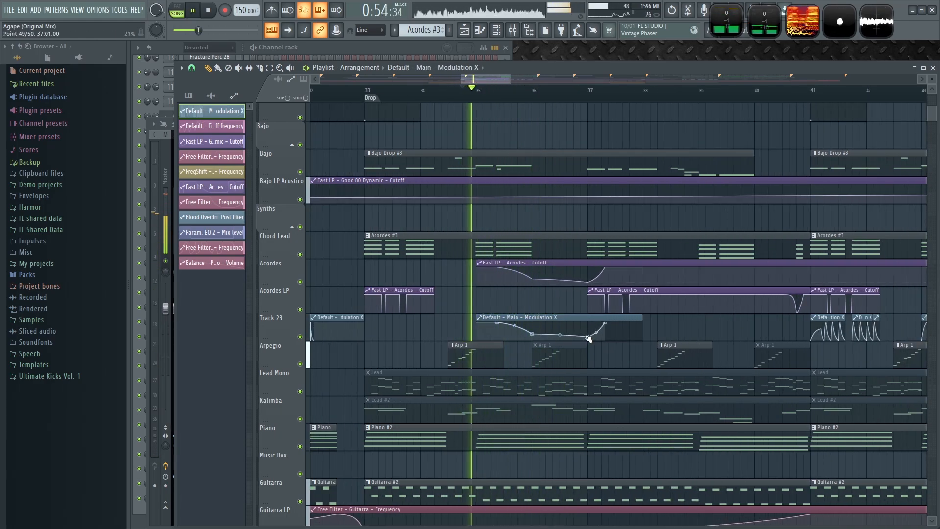
drag(589, 337, 590, 336)
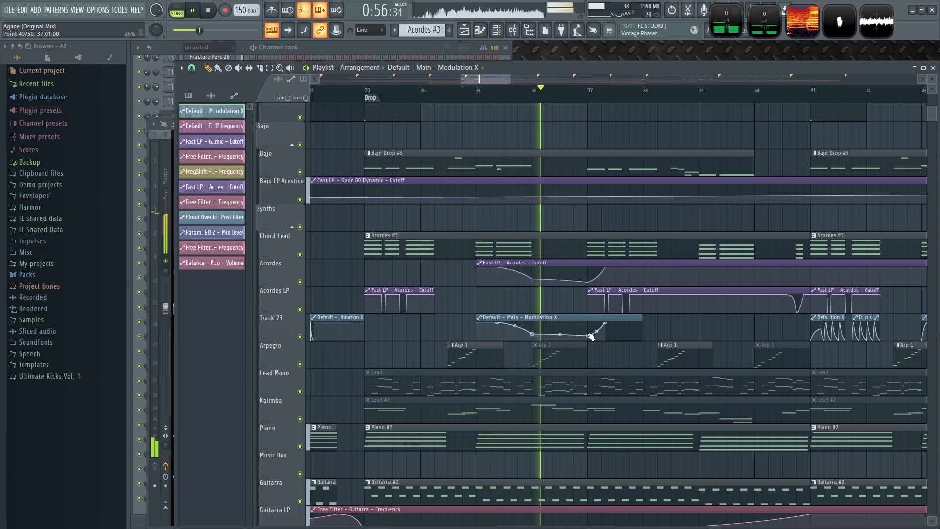
drag(672, 330, 619, 342)
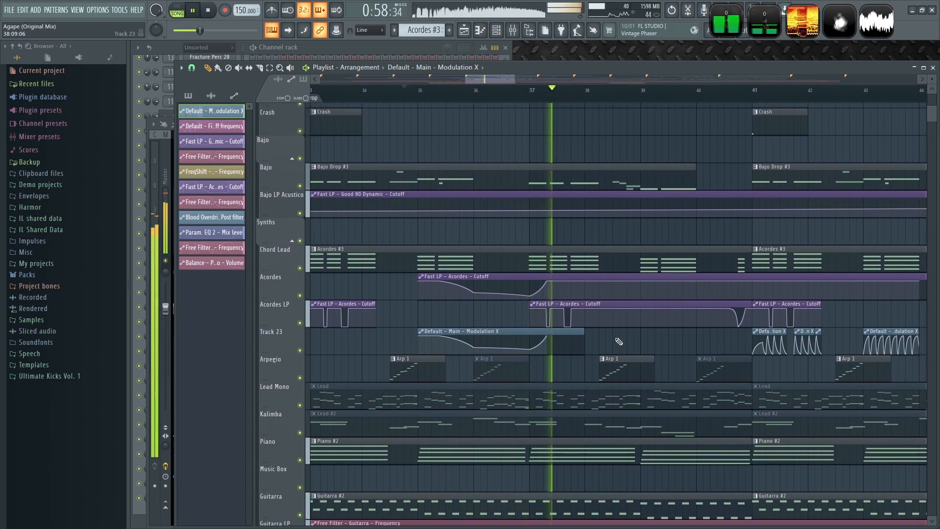
key(space)
- Play Drop 1 back from bar 37 repeatedly to audition the new automation
scroll(540, 345, up, 5)
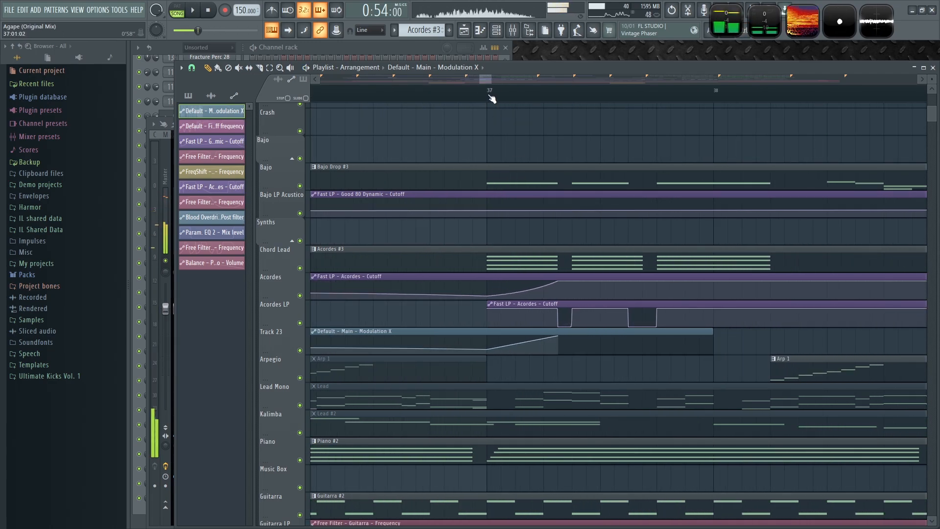
click(489, 89)
key(space)
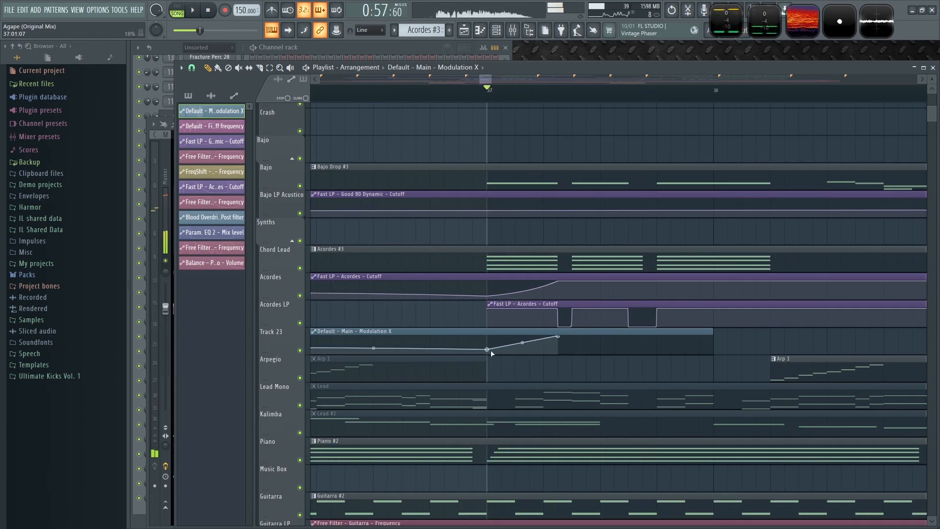
key(space)
key(space)
key(space)
key(space)
key(space)
scroll(582, 374, down, 4)
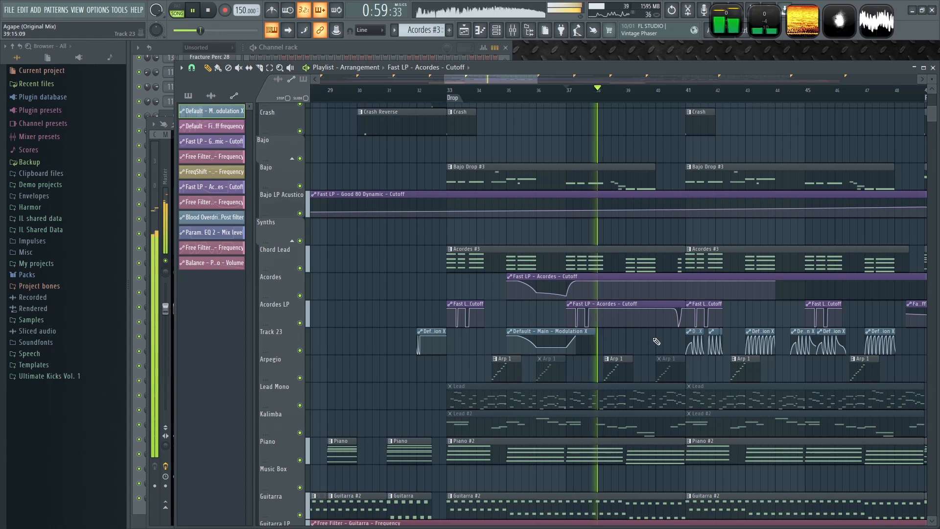
scroll(568, 311, up, 3)
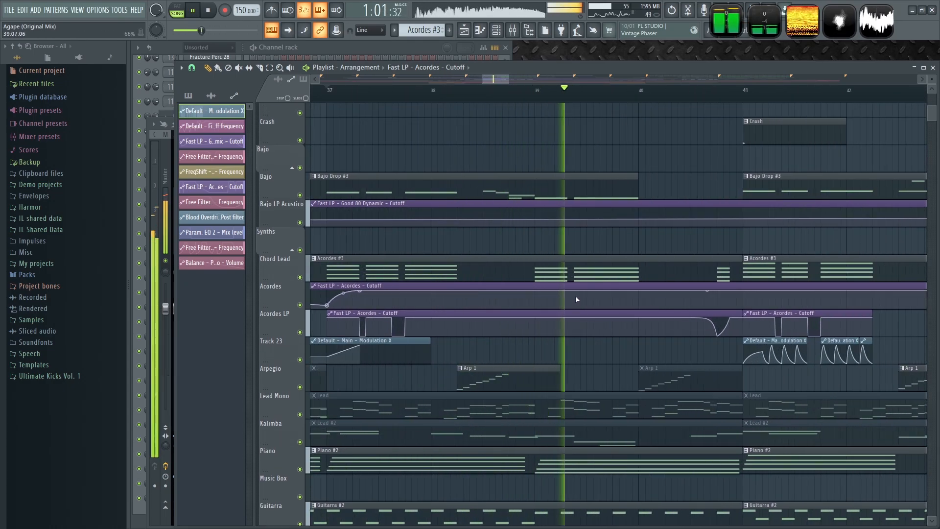
key(space)
- Add a point to the Acordes cutoff automation at bar 40 and play the Drop back
click(641, 302)
key(space)
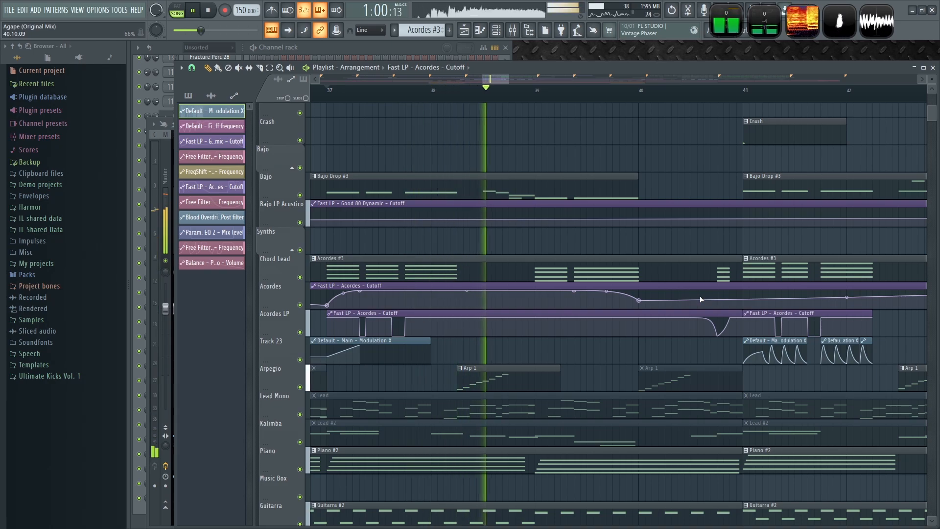
scroll(710, 300, down, 4)
key(space)
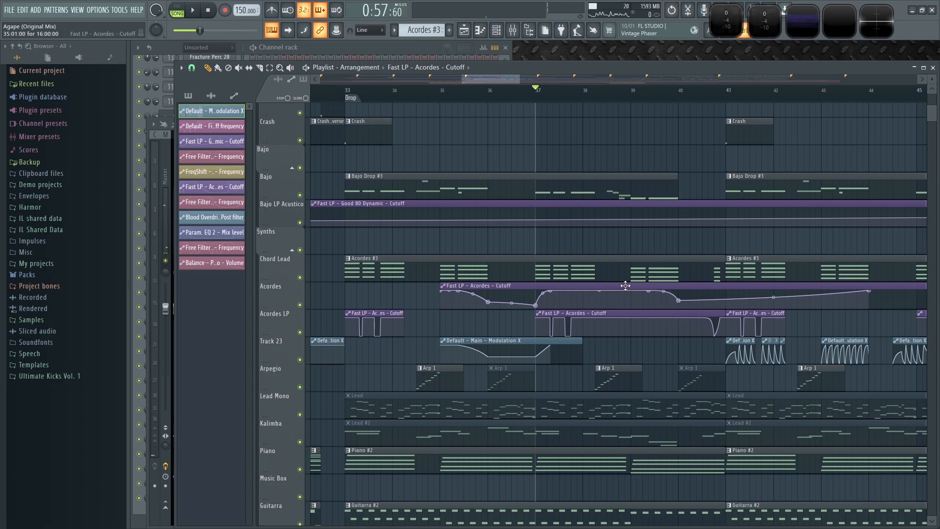
ctrl+scroll(625, 285, down, 8)
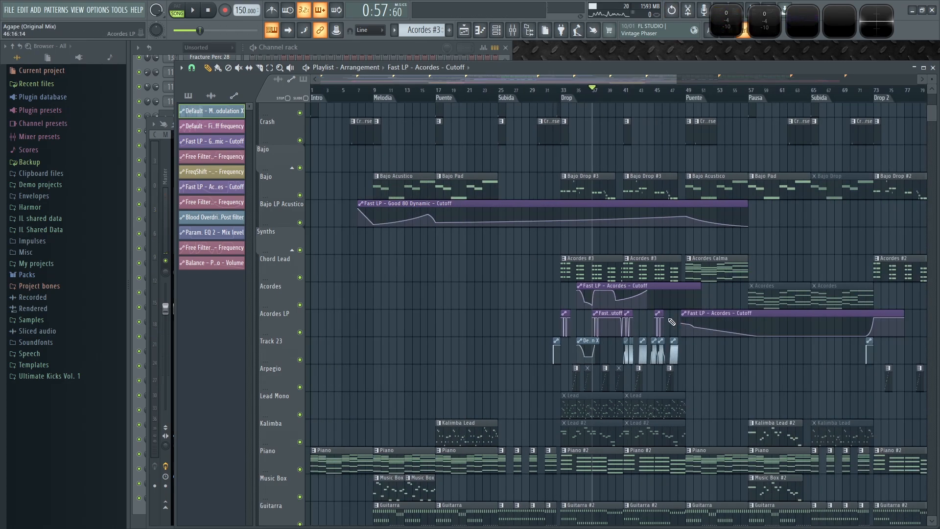
- Delete the points of the Acordes cutoff automation that follow bar 37
scroll(675, 322, up, 8)
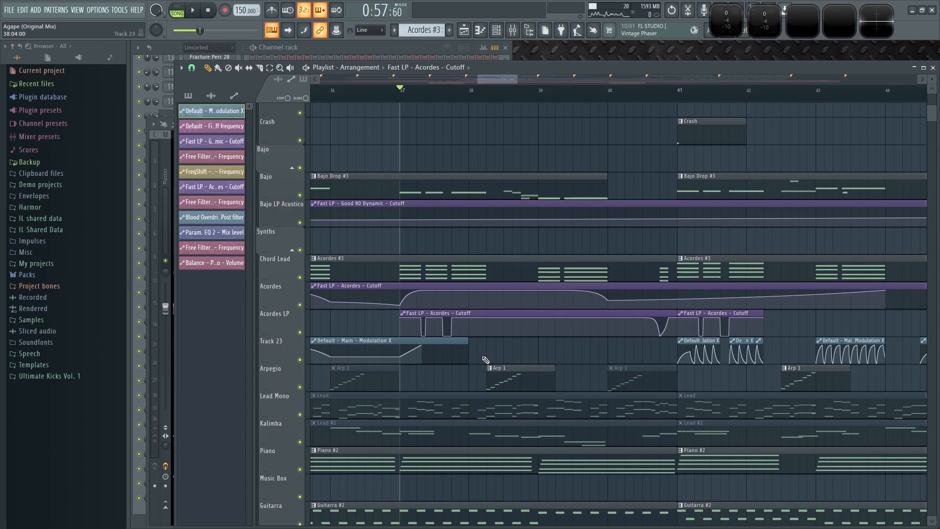
scroll(486, 360, left, 3)
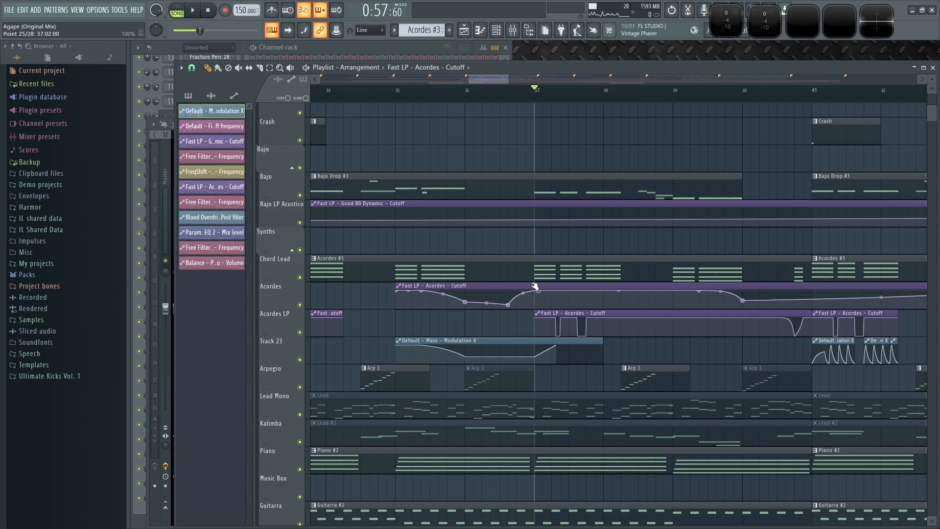
scroll(531, 287, up, 3)
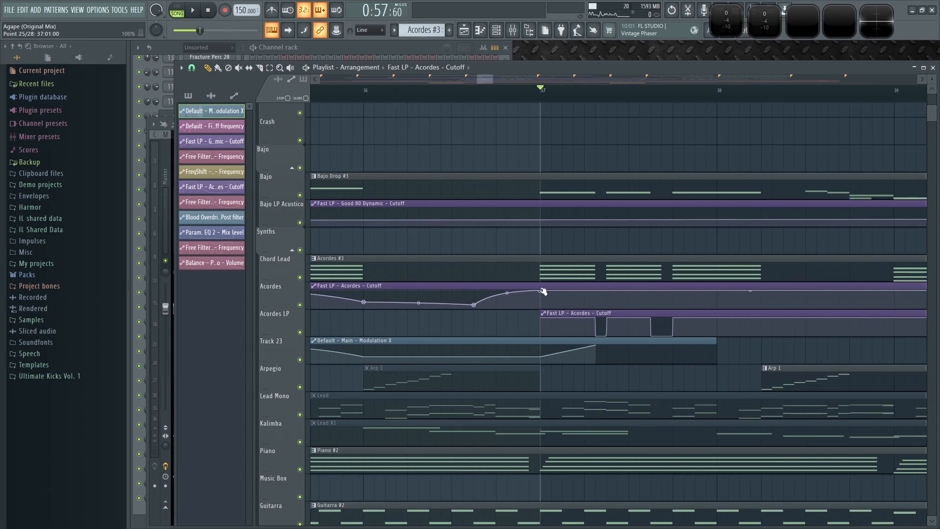
scroll(542, 290, down, 3)
right_click(892, 292)
click(909, 305)
right_click(693, 300)
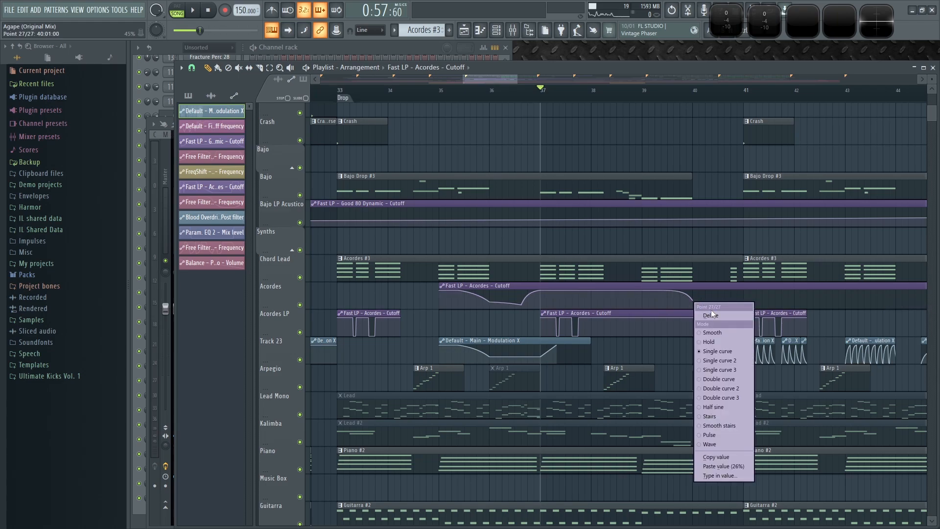
click(710, 315)
right_click(665, 293)
click(683, 306)
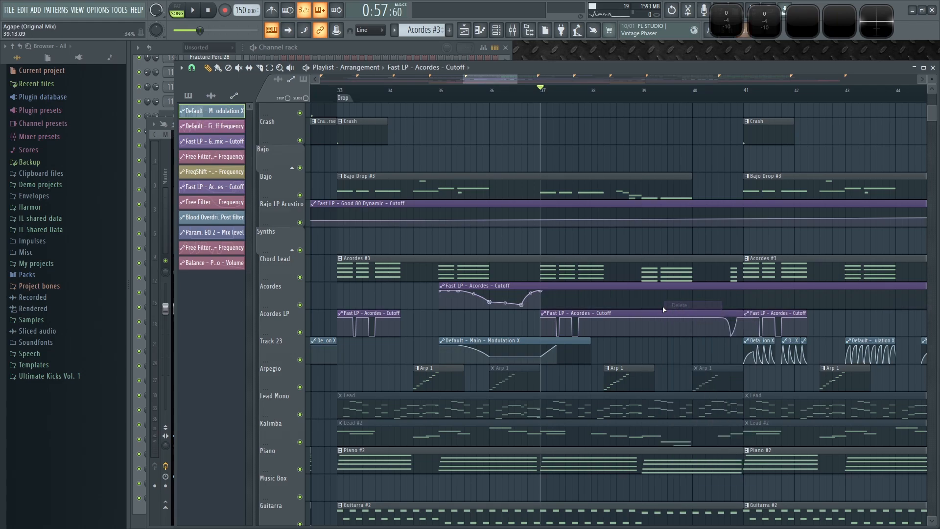
- Shorten the Acordes cutoff automation clip to end at bar 37 and play the passage
scroll(831, 307, down, 3)
drag(856, 288, 618, 289)
key(space)
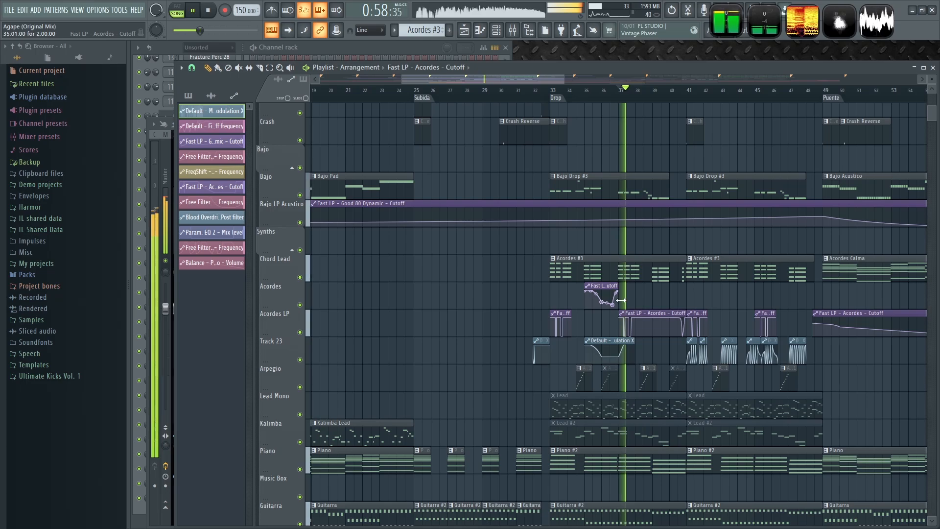
key(space)
- Slice the Acordes LP cutoff automation clip at bar 39
click(551, 94)
scroll(608, 338, up, 5)
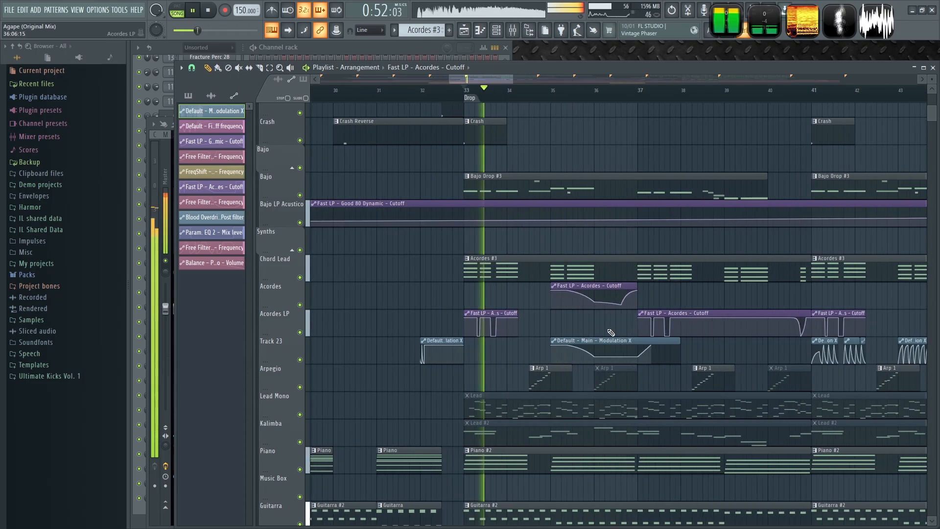
scroll(503, 287, down, 2)
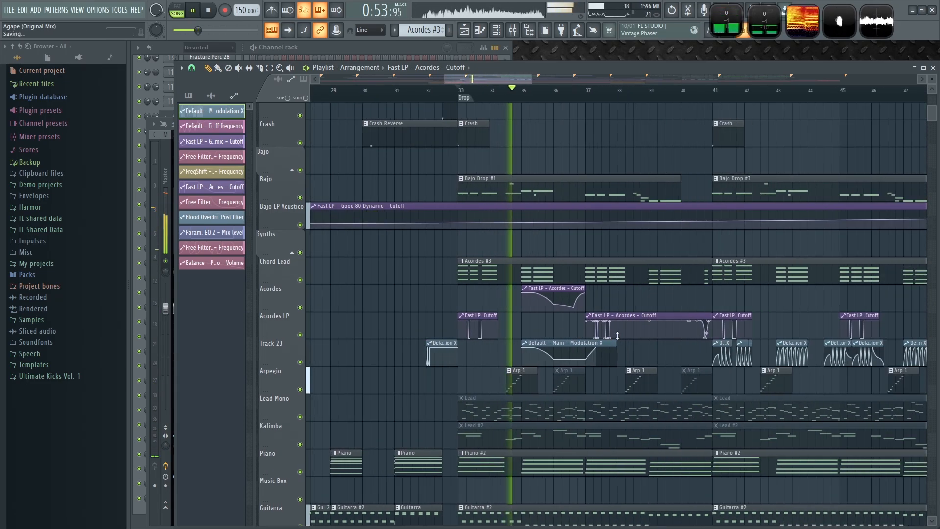
drag(722, 304, 663, 310)
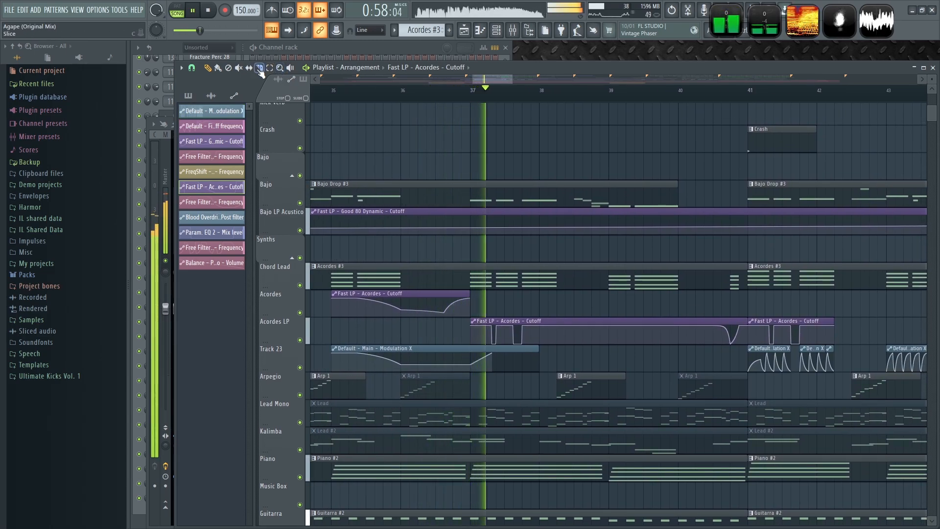
drag(610, 323, 610, 339)
click(208, 68)
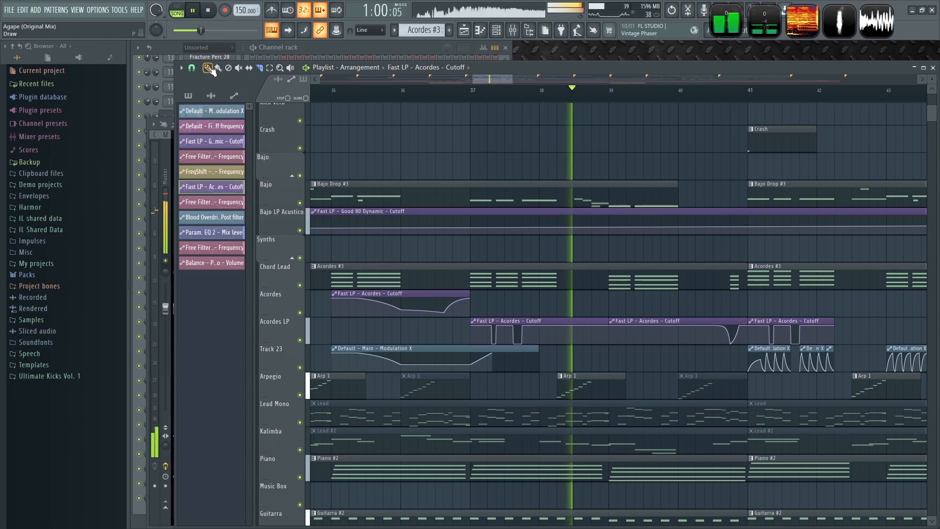
- Move the sliced Acordes LP cutoff pieces and shorten the first one to end around bar 38, then play back
drag(614, 327, 715, 322)
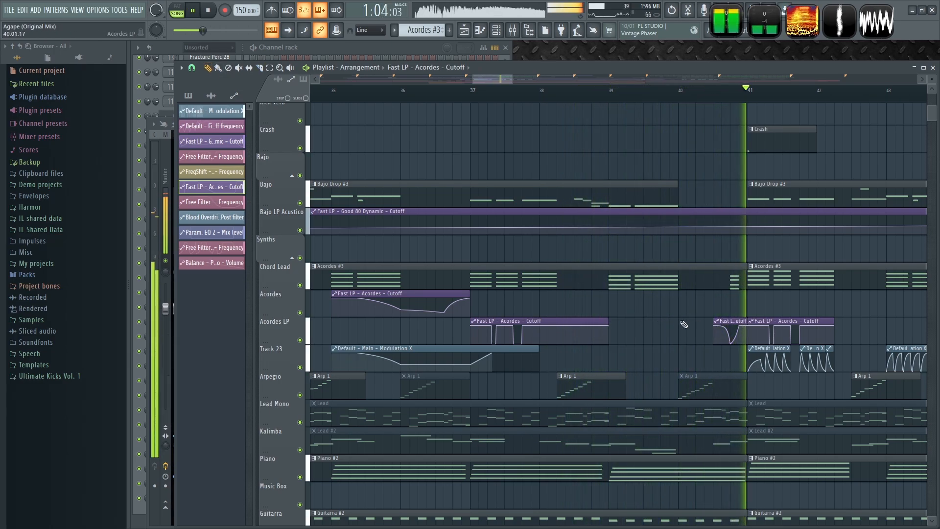
drag(603, 323, 568, 324)
key(space)
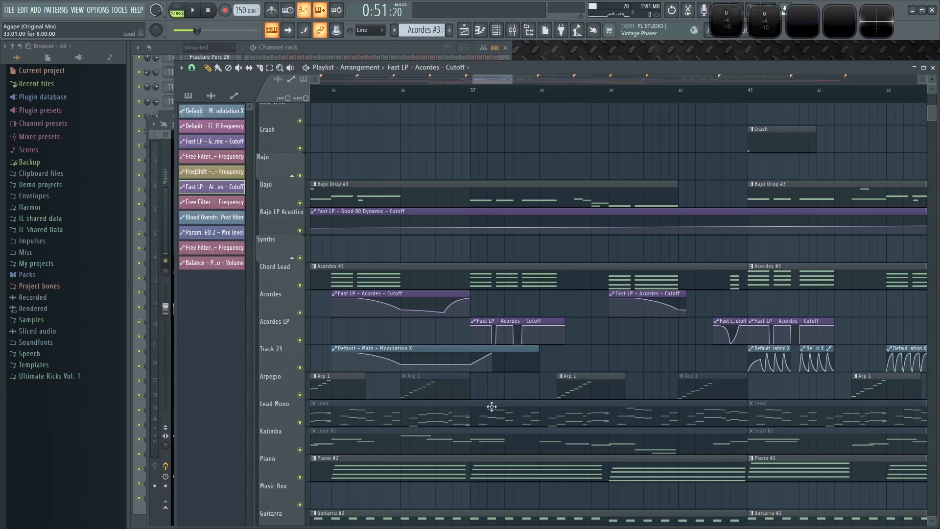
- Place a Track 23 modulation clip at about bar 39 and shorten it to end around bar 40.5, then play back
click(571, 362)
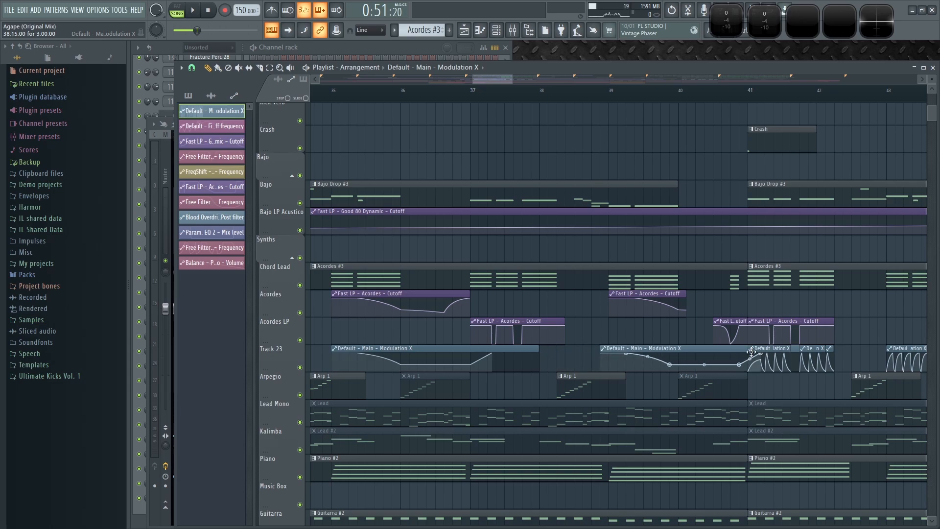
drag(753, 352, 693, 352)
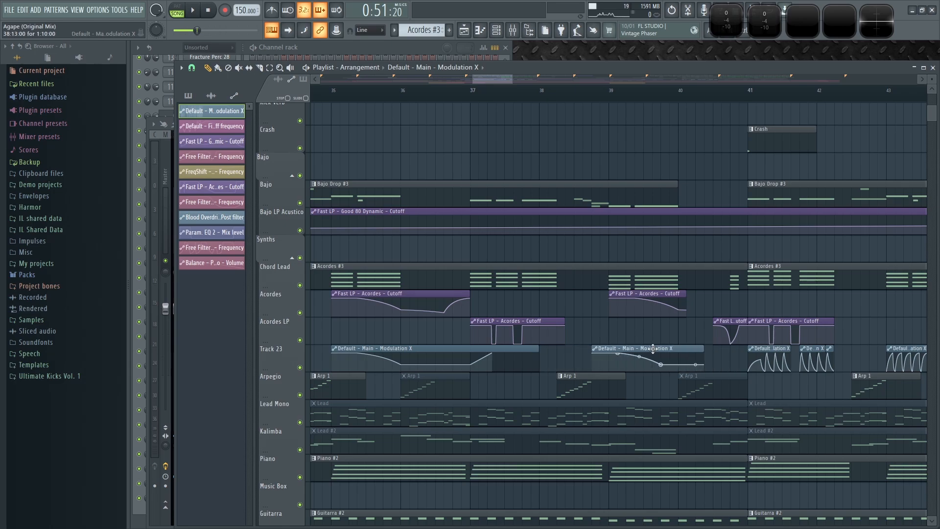
key(space)
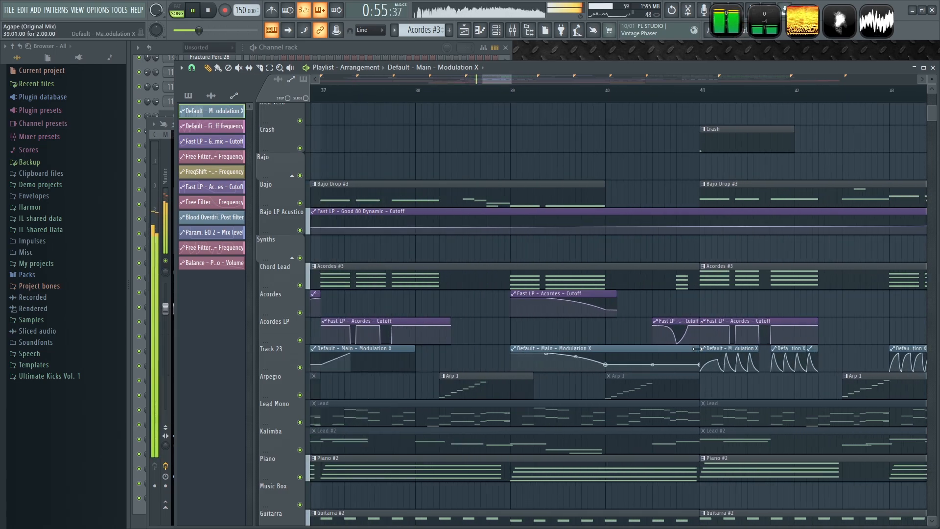
- Shorten the Acordes LP cutoff clip starting at bar 41 to about one bar
scroll(590, 340, down, 3)
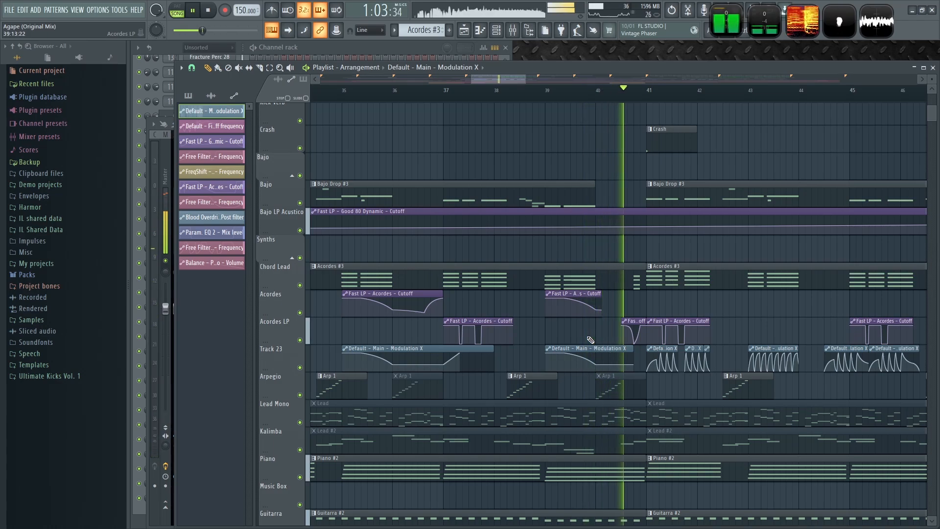
drag(680, 386, 583, 356)
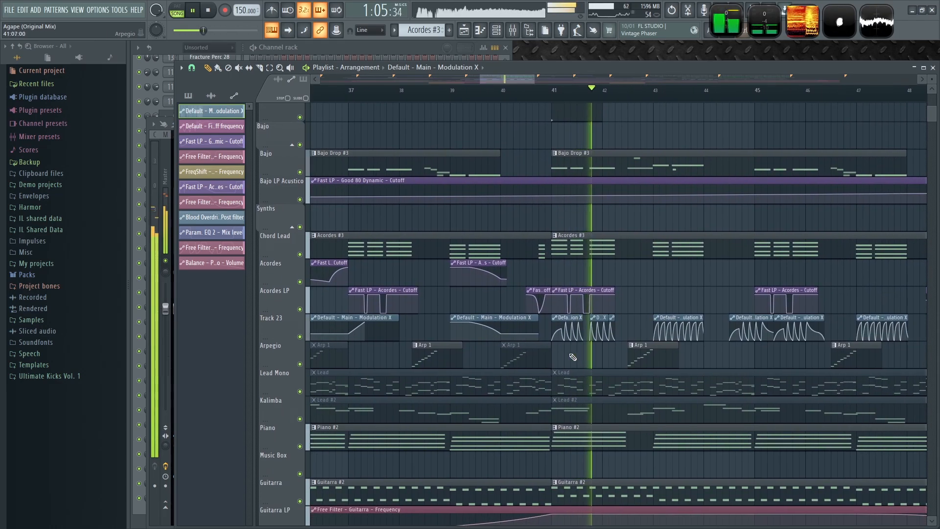
scroll(563, 363, up, 3)
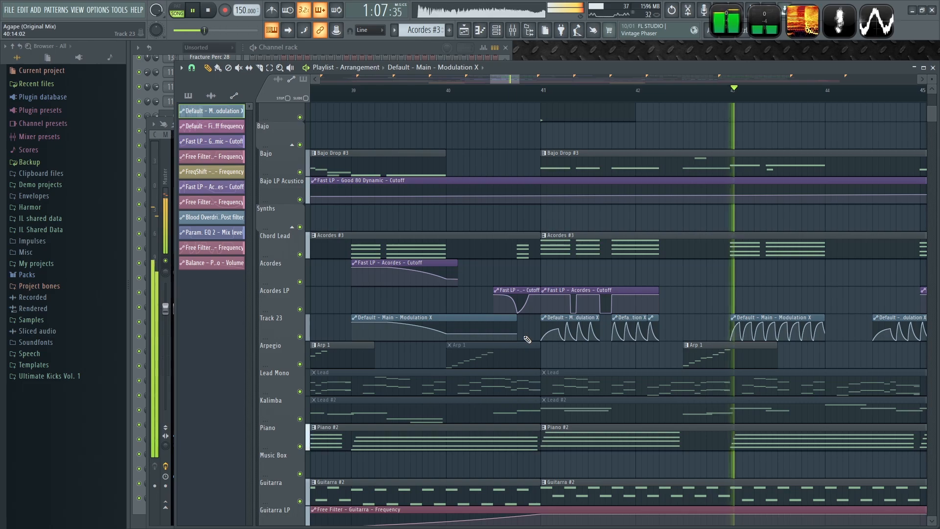
scroll(667, 292, down, 3)
drag(667, 292, 630, 299)
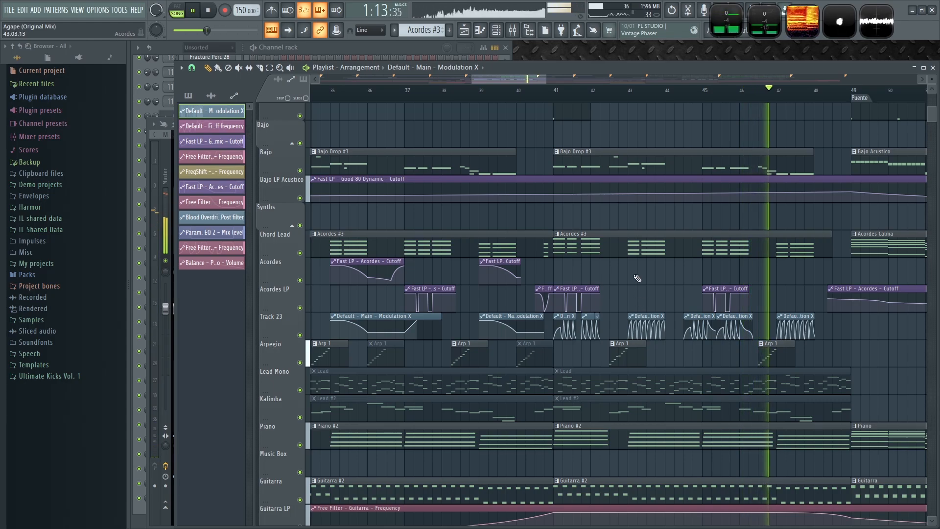
- Copy an Acordes cutoff clip to about bar 48, just before the Puente, and play back
scroll(646, 274, down, 2)
drag(662, 268, 628, 266)
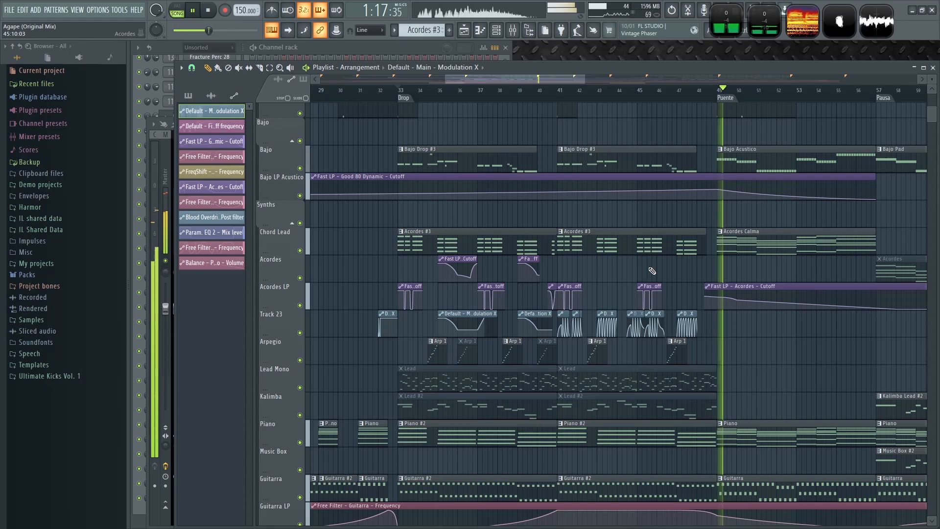
scroll(651, 271, down, 2)
scroll(666, 271, up, 2)
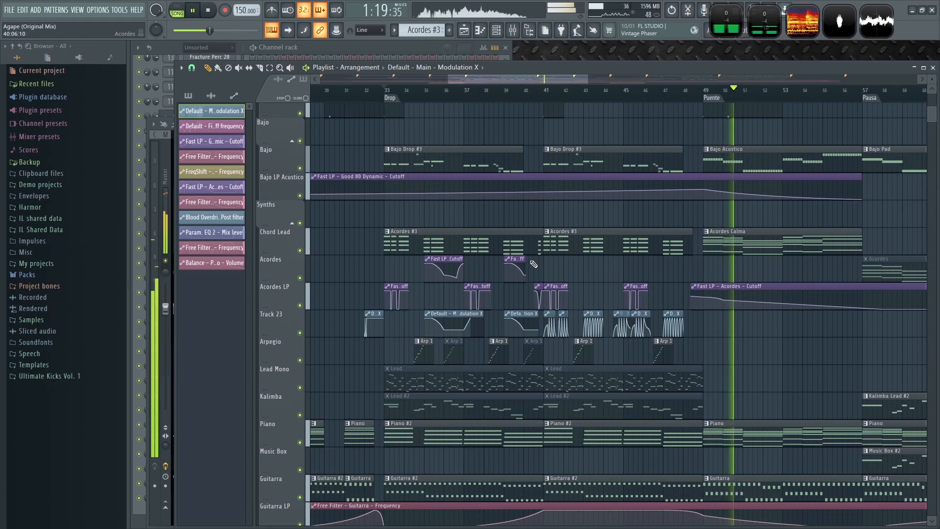
click(515, 258)
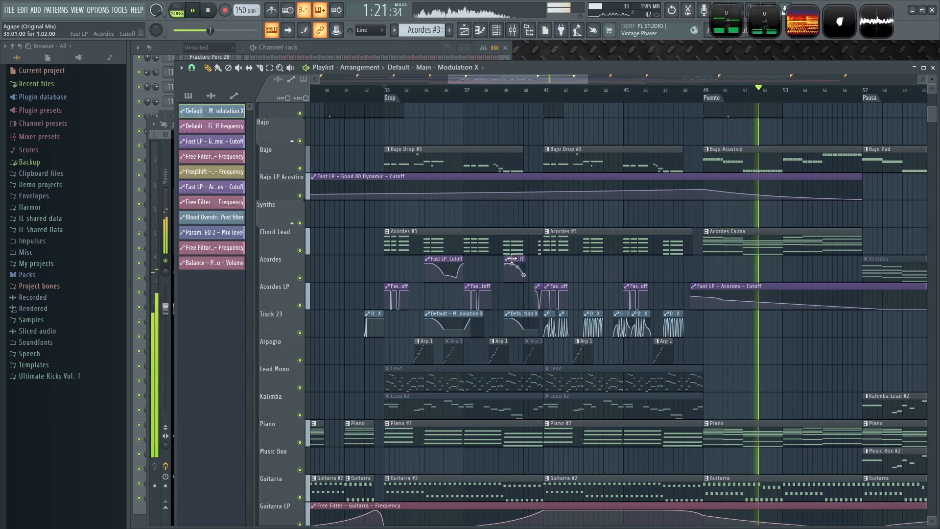
click(684, 272)
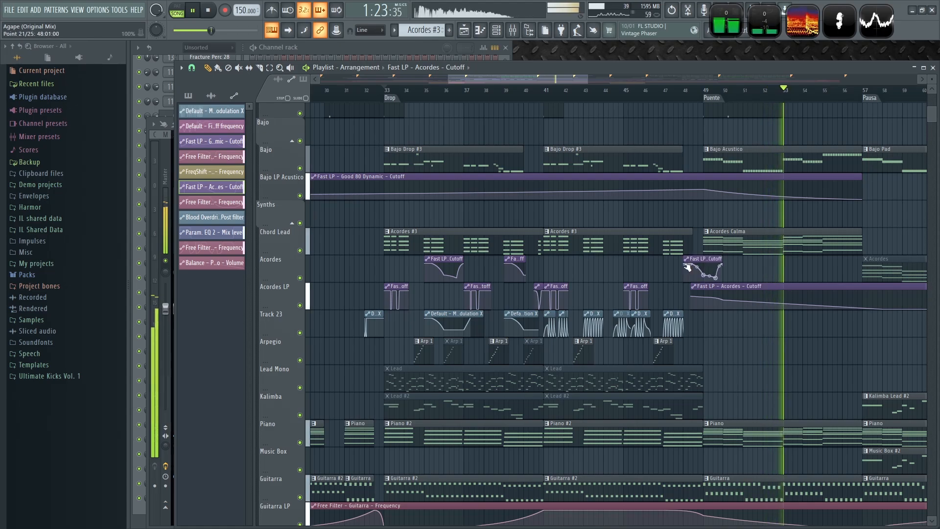
key(space)
- Add a rising modulation clip on the Arpegio row before the Puente at bar 49, auditioning the transition
scroll(736, 269, up, 3)
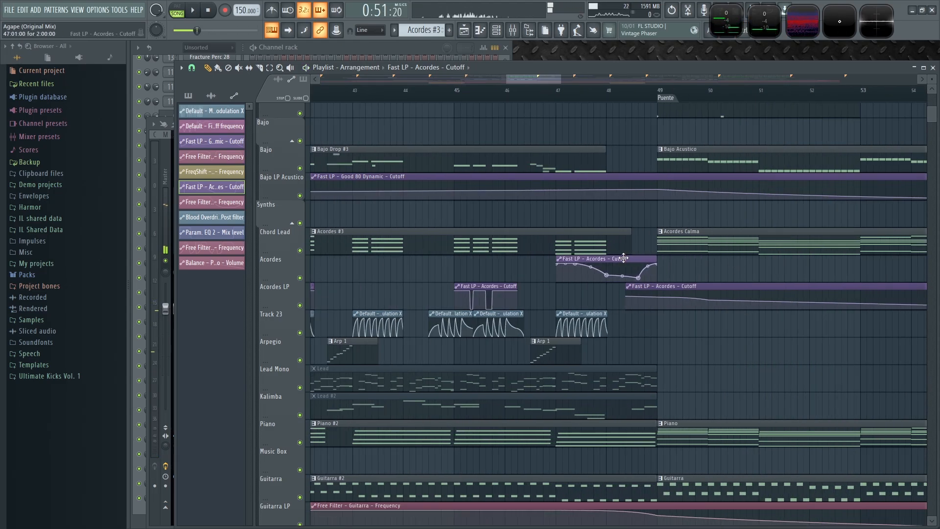
click(649, 91)
key(space)
scroll(669, 341, down, 3)
key(space)
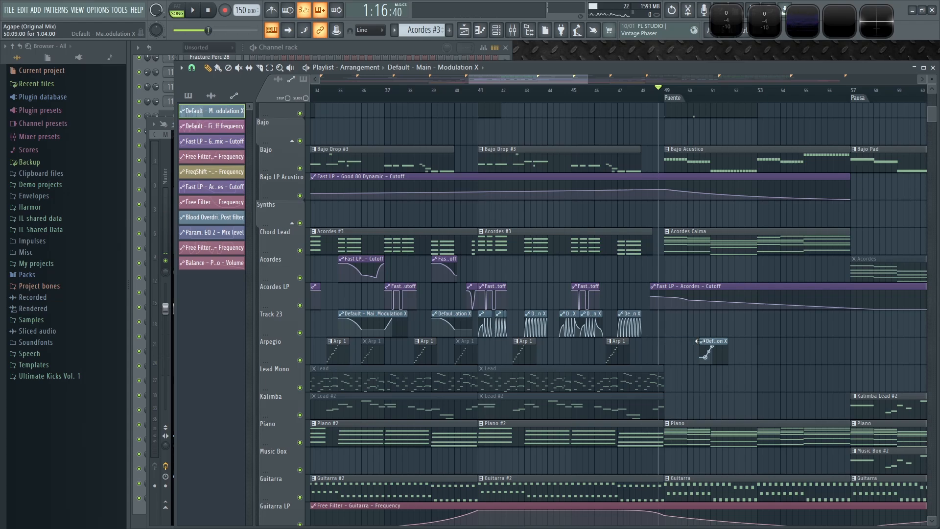
key(space)
scroll(662, 342, up, 3)
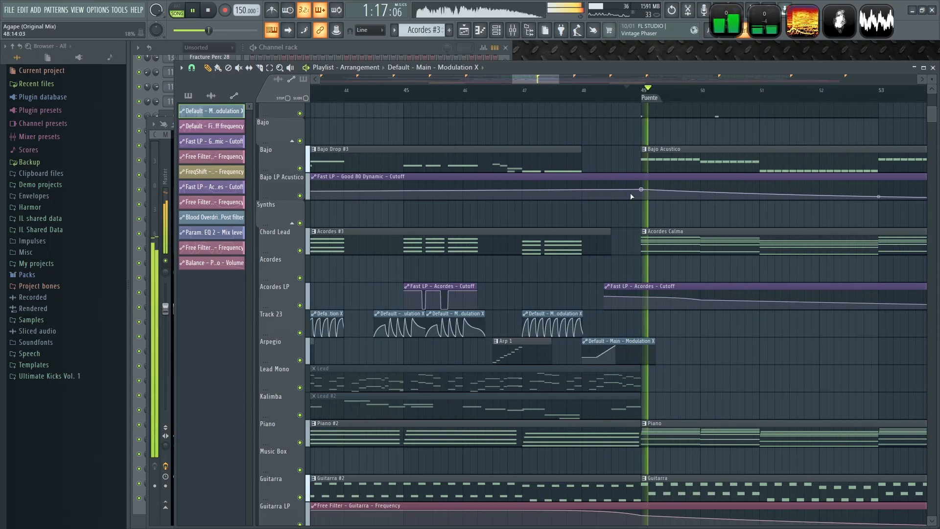
key(space)
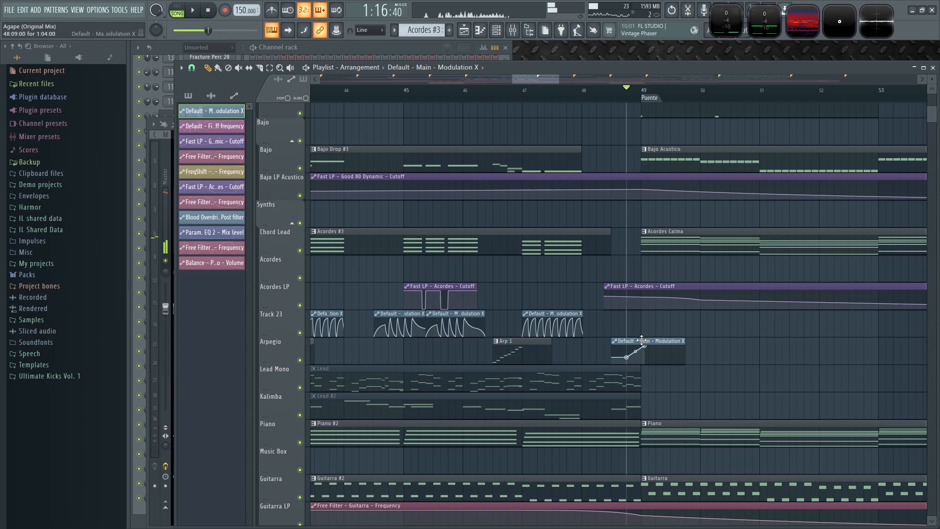
key(space)
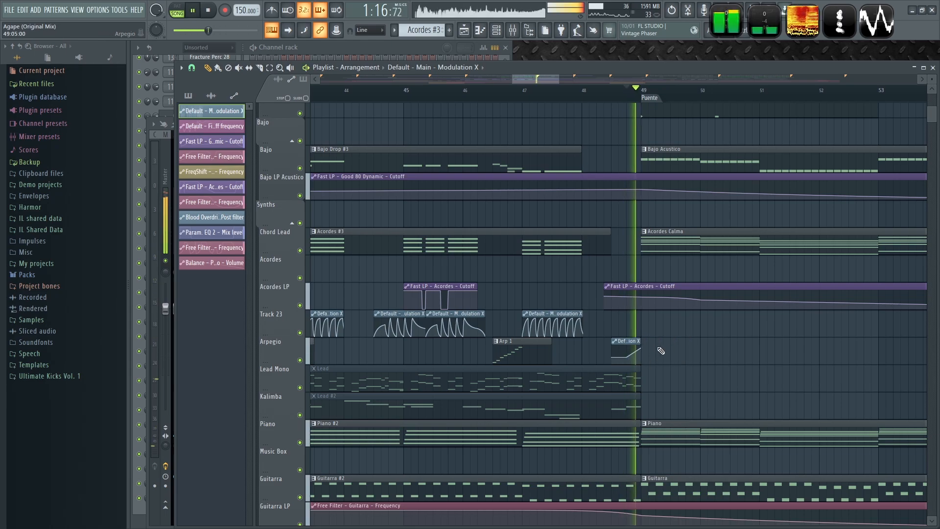
- Reposition the Arpegio modulation clip so it ends at bar 49 and play the transition again
click(554, 94)
scroll(632, 342, up, 3)
drag(631, 340, 649, 344)
click(593, 92)
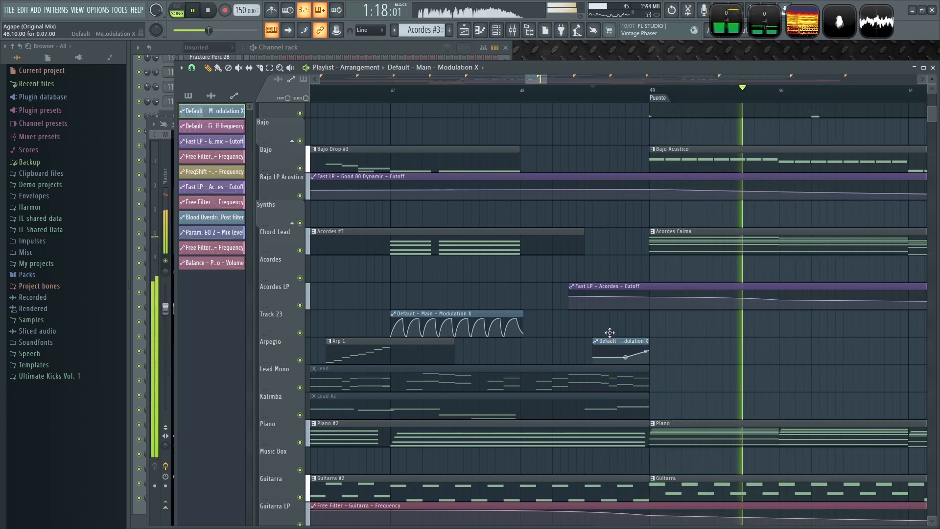
ctrl+scroll(779, 360, down, 8)
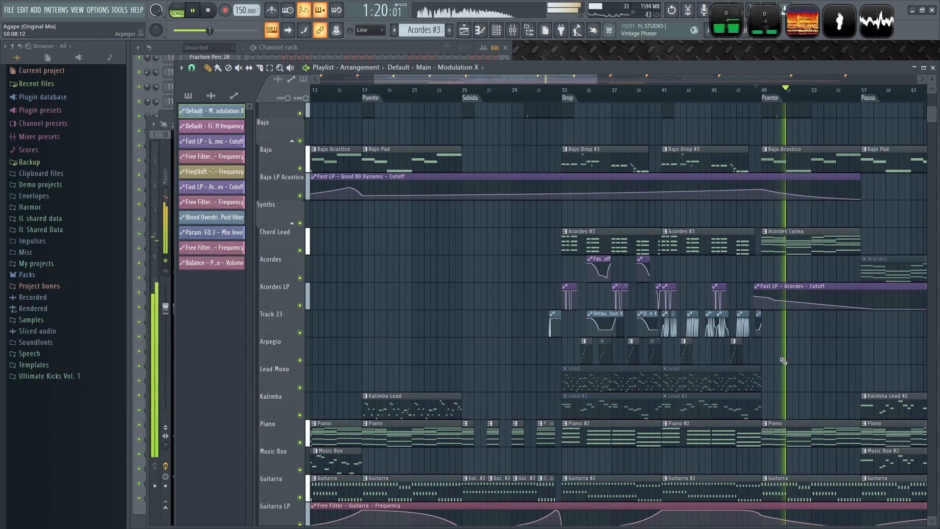
ctrl+scroll(781, 343, down, 6)
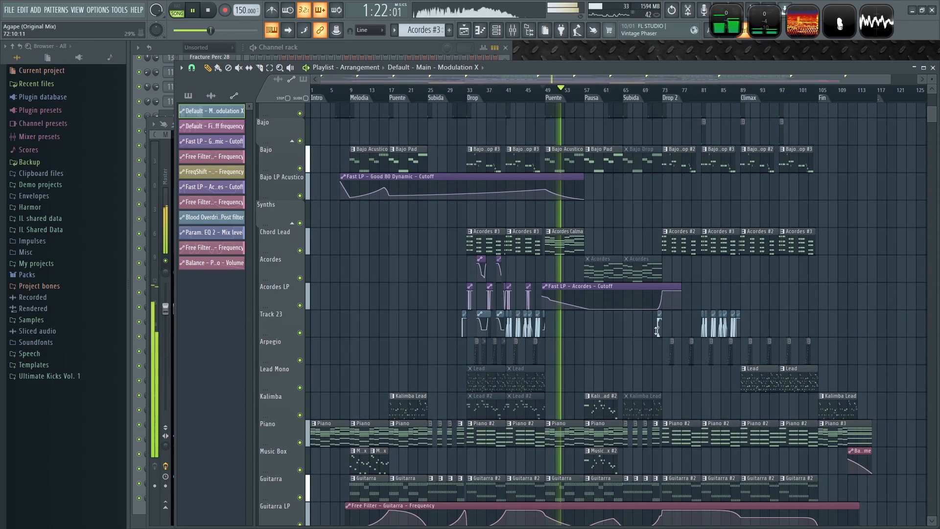
- Rearrange modulation clips on the Arpegio and Track 23 rows after the Pausa and resume playback
ctrl+scroll(560, 277, up, 3)
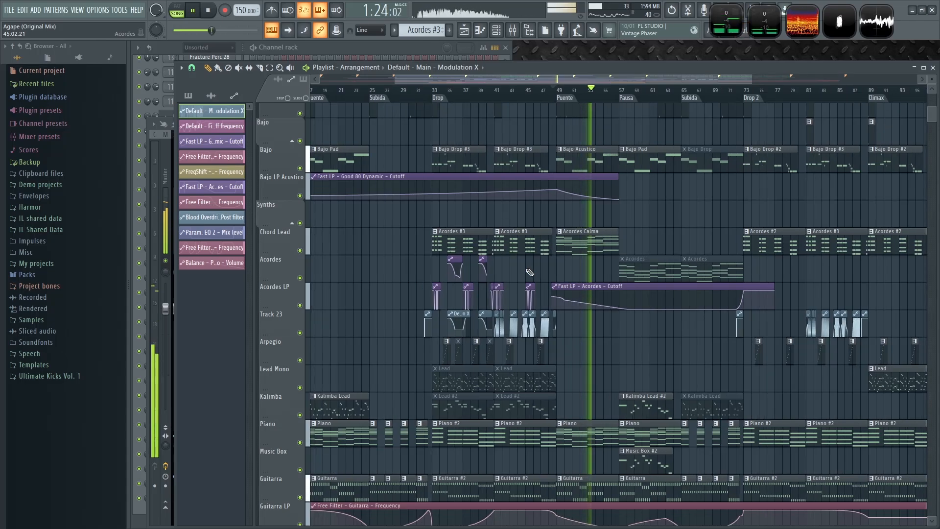
ctrl+scroll(498, 278, up, 1)
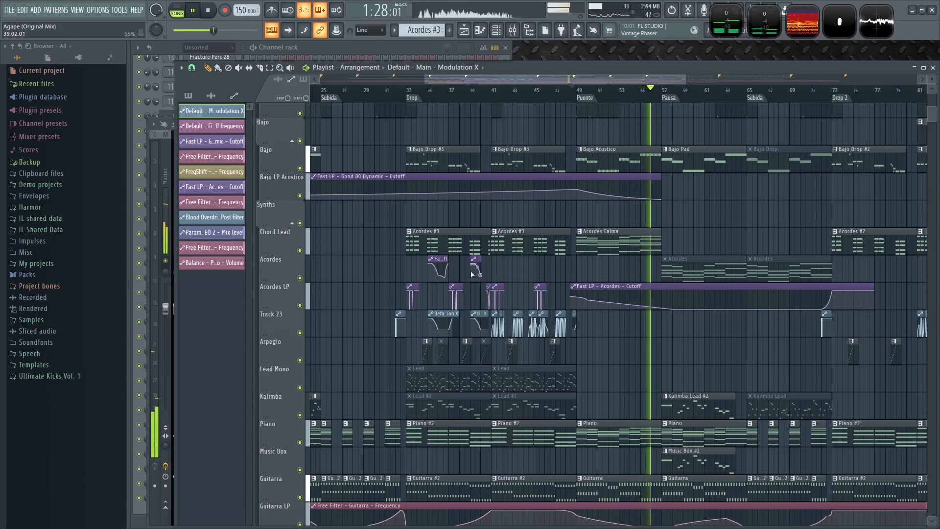
ctrl+scroll(609, 354, down, 2)
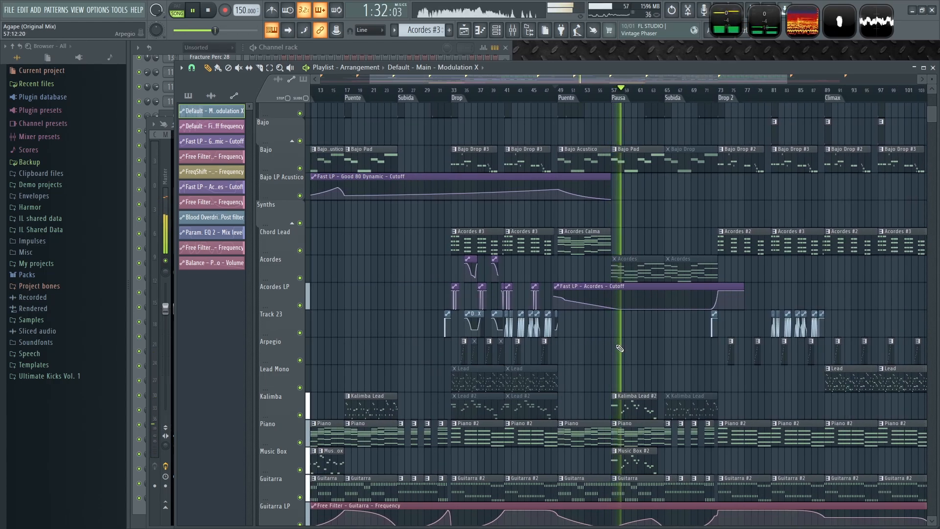
ctrl+scroll(587, 348, up, 2)
ctrl+scroll(608, 349, down, 2)
ctrl+scroll(576, 349, up, 2)
mouse_move(608, 349)
mouse_down()
mouse_move(591, 349)
mouse_move(599, 347)
mouse_up()
ctrl+drag(371, 339, 443, 310)
ctrl+scroll(594, 343, down, 2)
key(space)
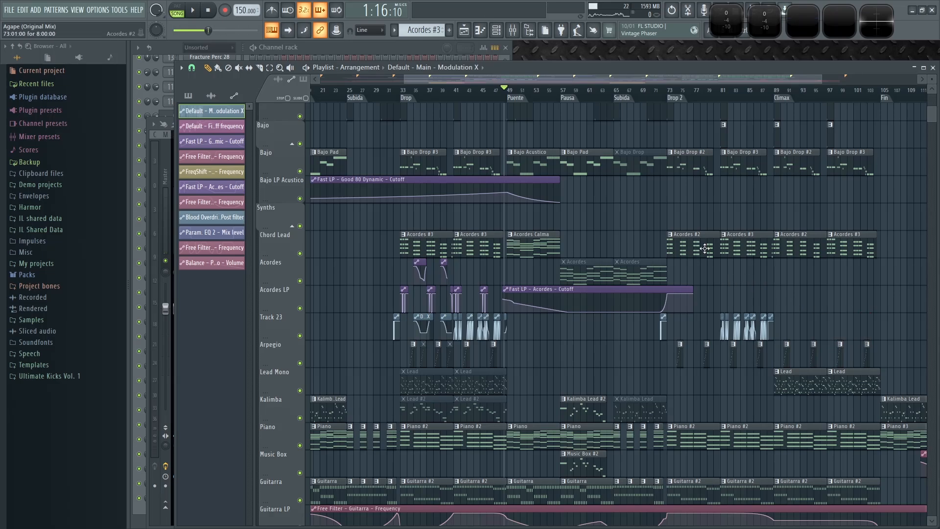
- Copy the group of Track 23 modulation clips from the second half of Drop 2 to bar 97 and play from there
scroll(705, 252, up, 2)
scroll(680, 244, down, 2)
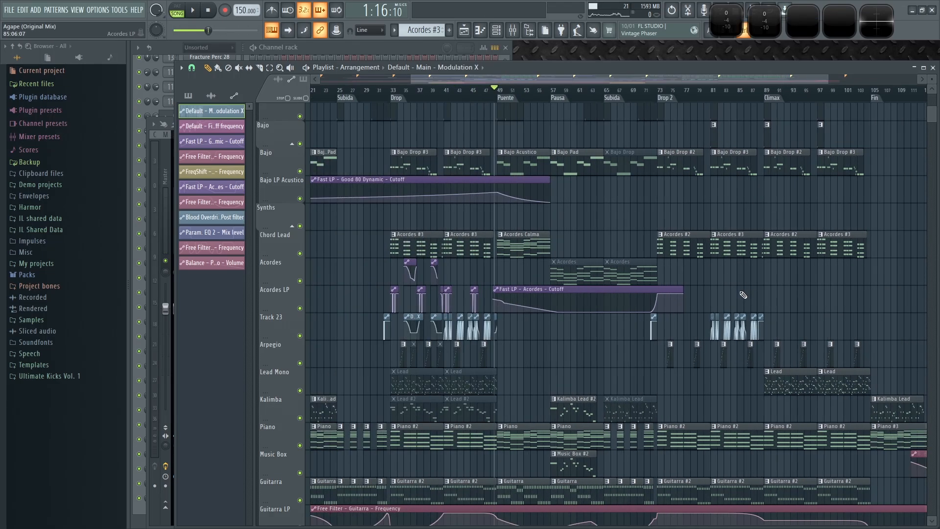
key(space)
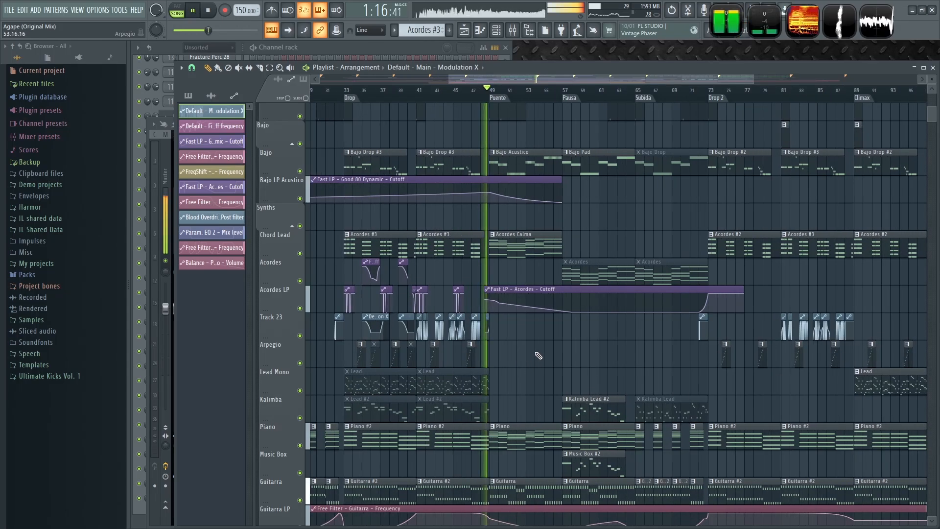
scroll(918, 302, up, 2)
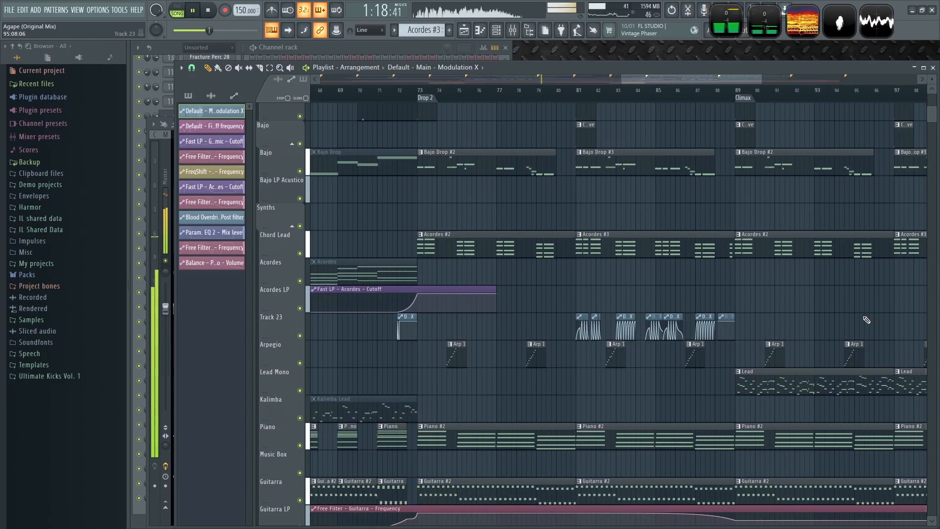
drag(637, 325, 765, 311)
click(753, 91)
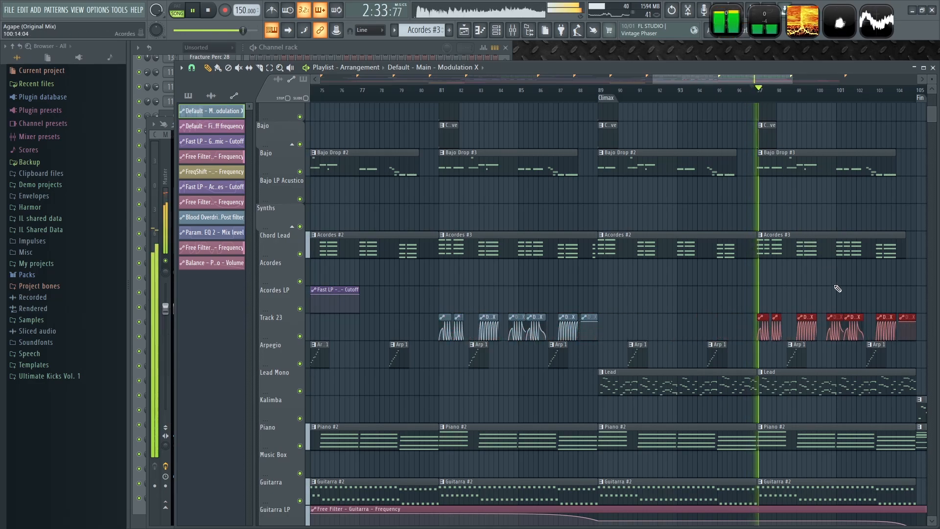
- Delete the extra Track 23 modulation clip sitting just after bar 104
drag(839, 297, 698, 300)
ctrl+click(699, 301)
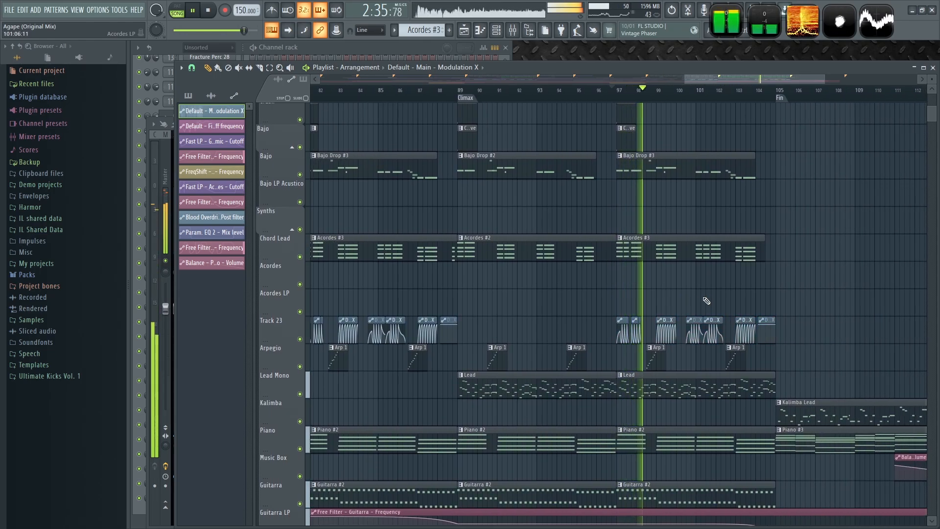
scroll(783, 299, up, 4)
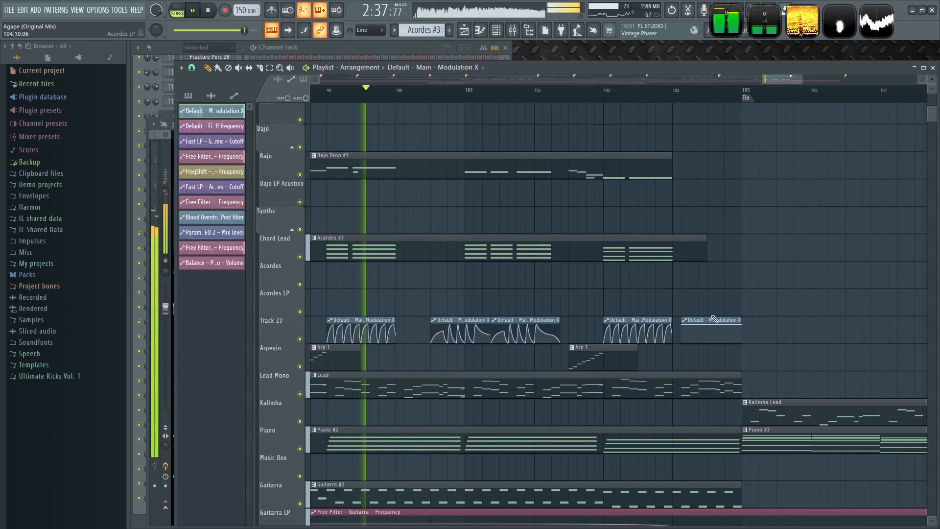
right_click(706, 320)
- Move the two Track 23 modulation clips near bar 101 so they start at bar 101 back to back, auditioning each change
scroll(440, 305, up, 3)
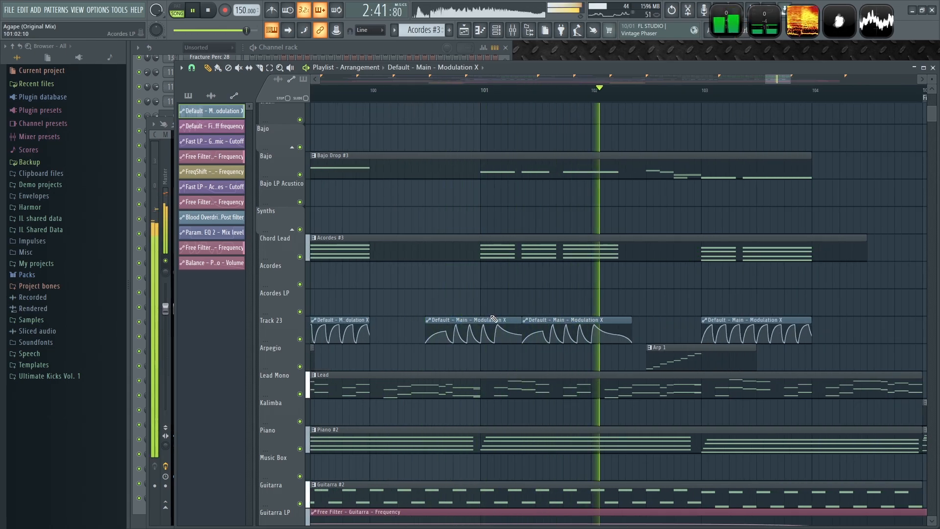
key(space)
drag(480, 316, 521, 323)
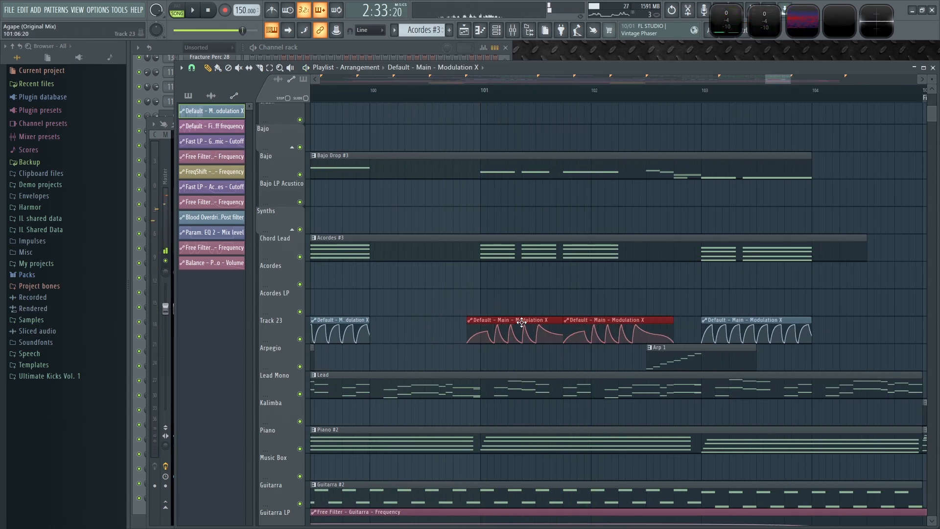
click(475, 89)
key(space)
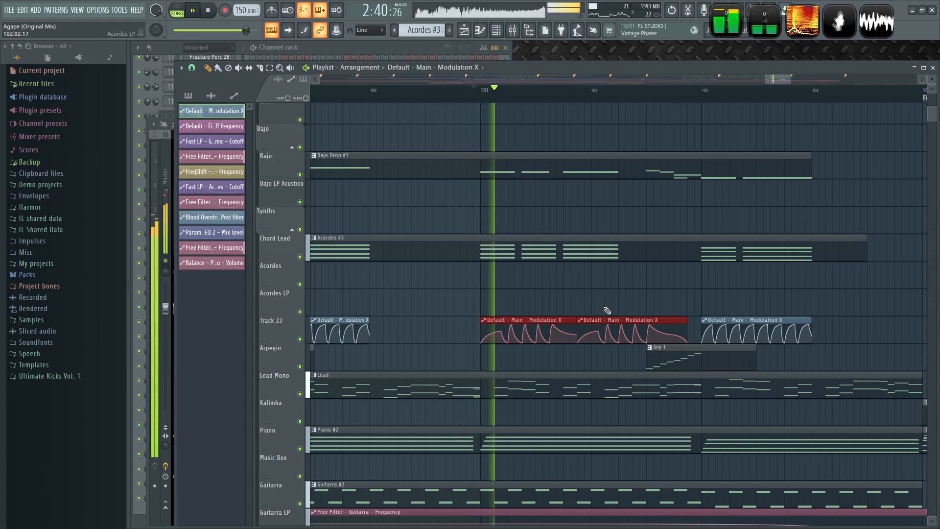
key(space)
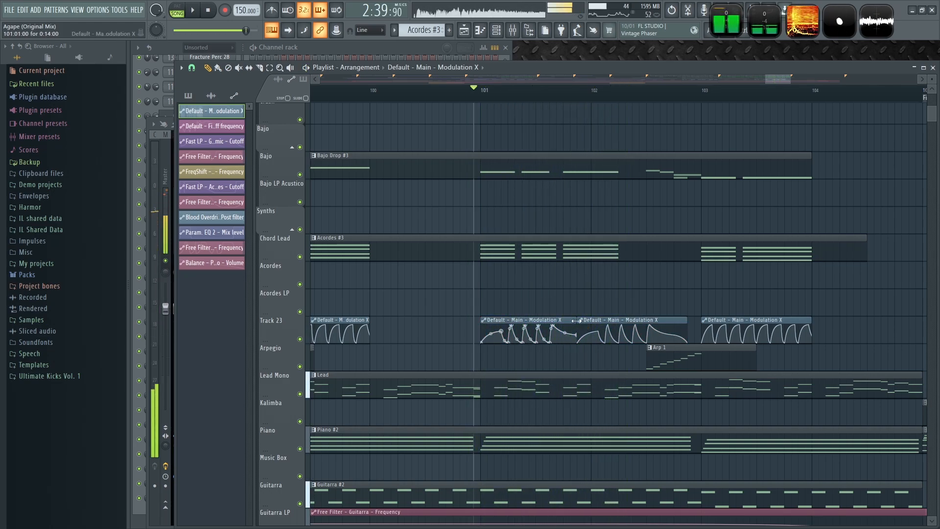
drag(600, 321, 586, 320)
key(space)
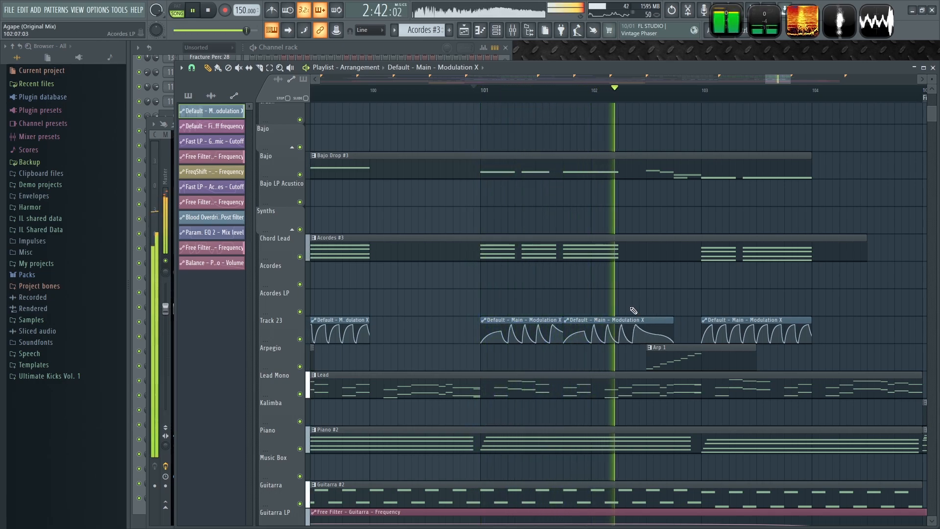
key(space)
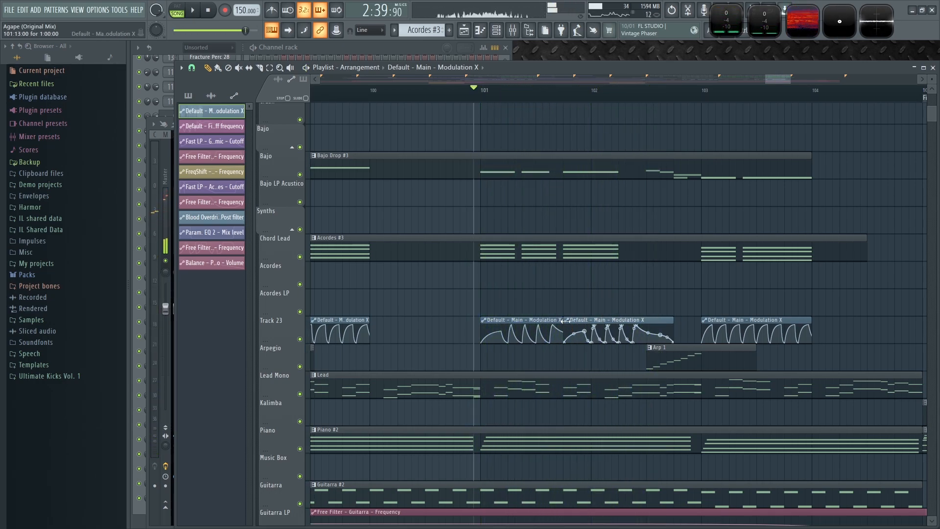
drag(608, 319, 580, 319)
key(space)
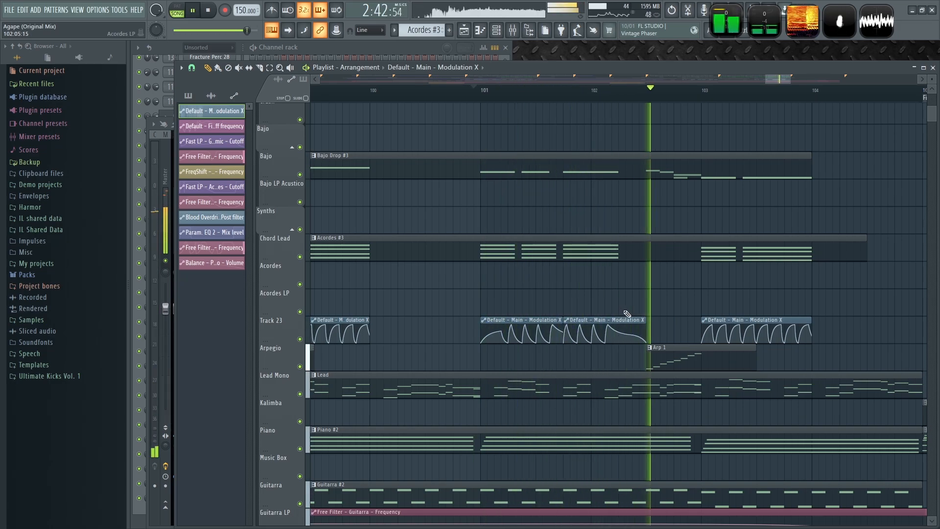
- Rearrange the Track 23 modulation clips from bar 85 so they follow each other closely, replaying the passage
scroll(641, 304, down, 2)
scroll(645, 302, down, 7)
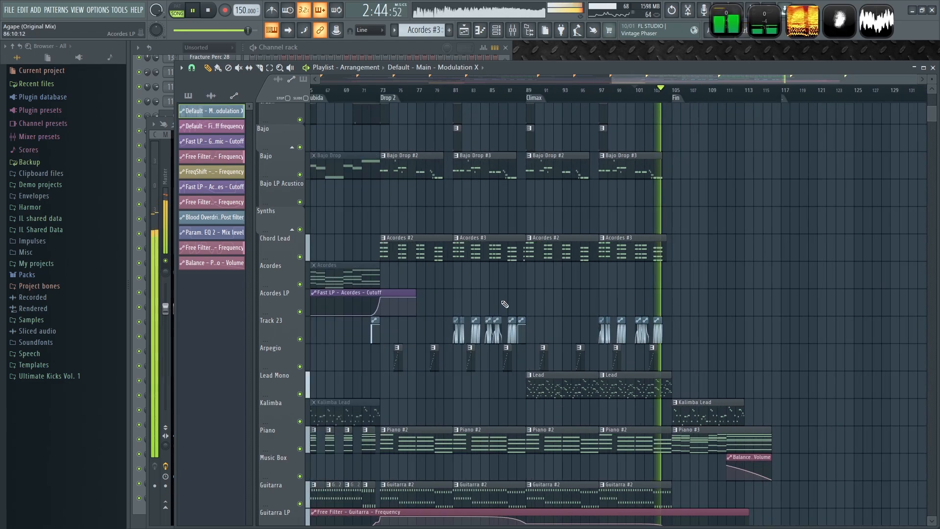
key(space)
scroll(460, 311, up, 7)
scroll(555, 276, up, 3)
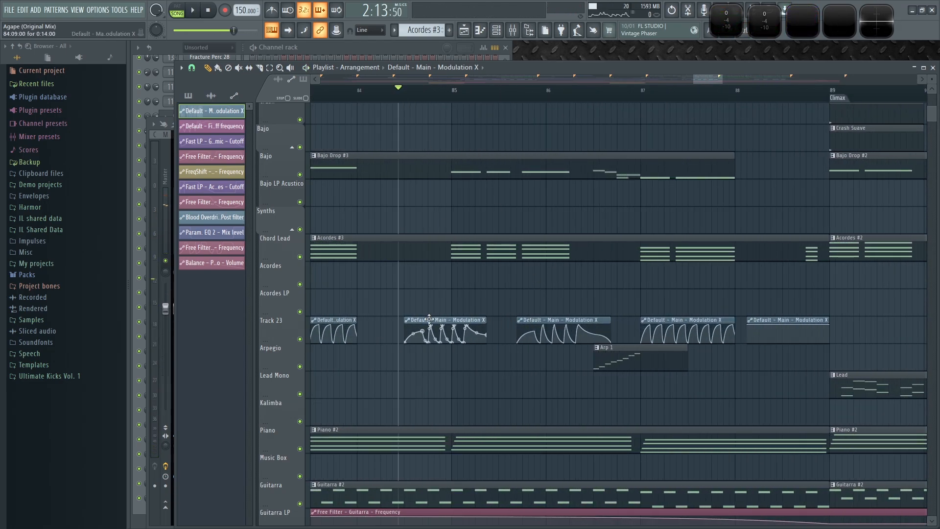
key(space)
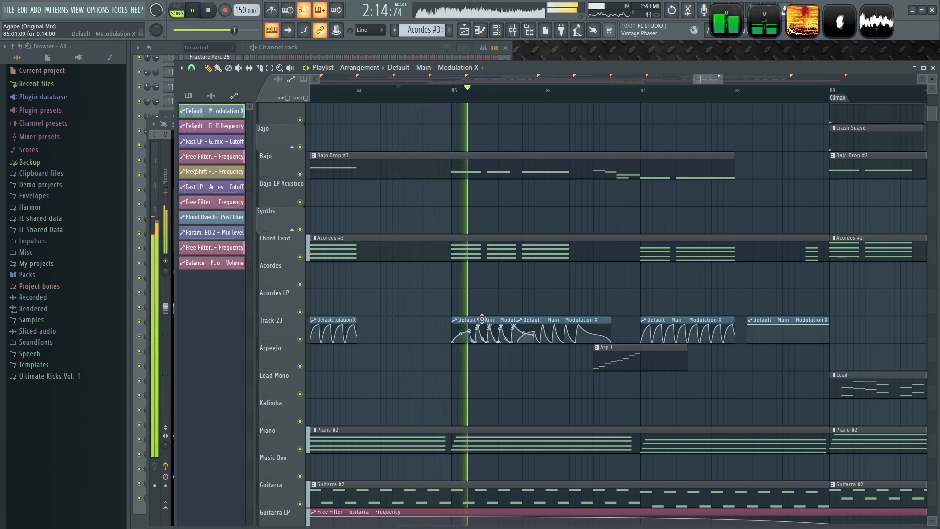
key(space)
drag(562, 319, 585, 313)
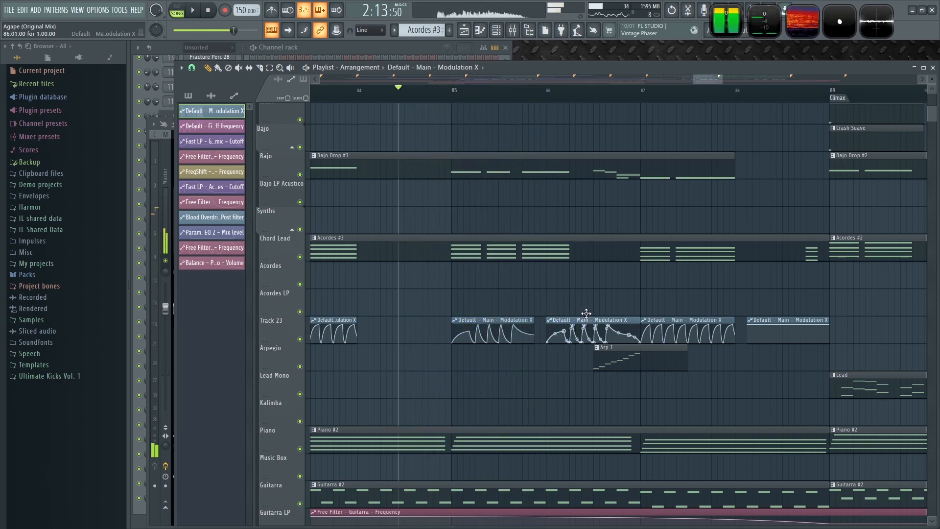
scroll(528, 331, up, 2)
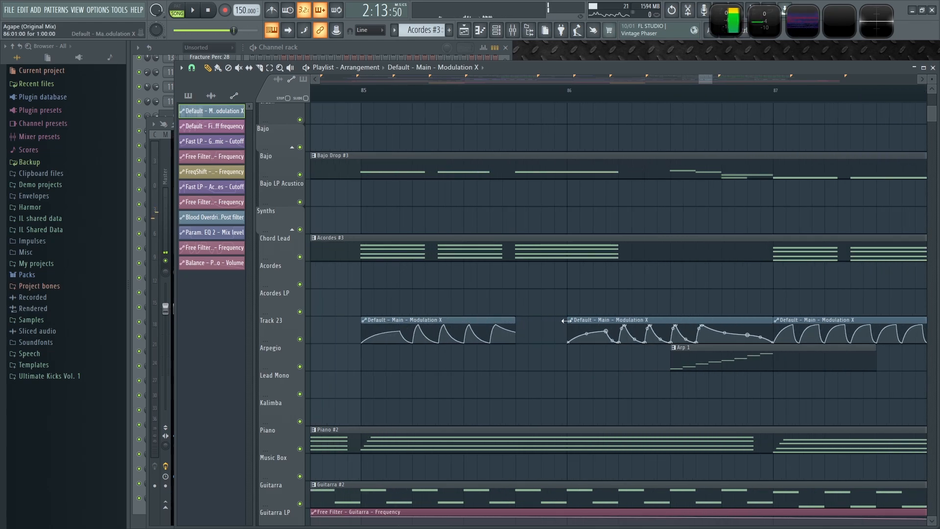
drag(640, 318, 537, 319)
key(space)
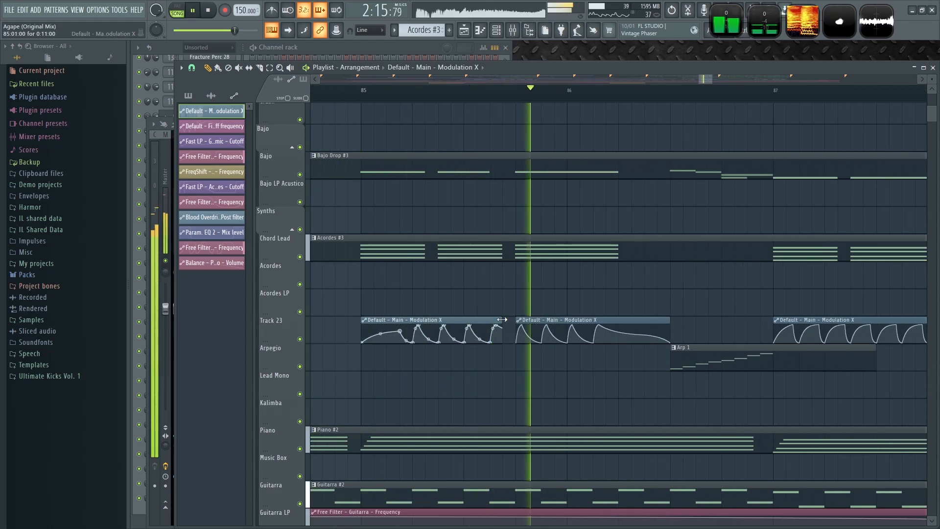
key(space)
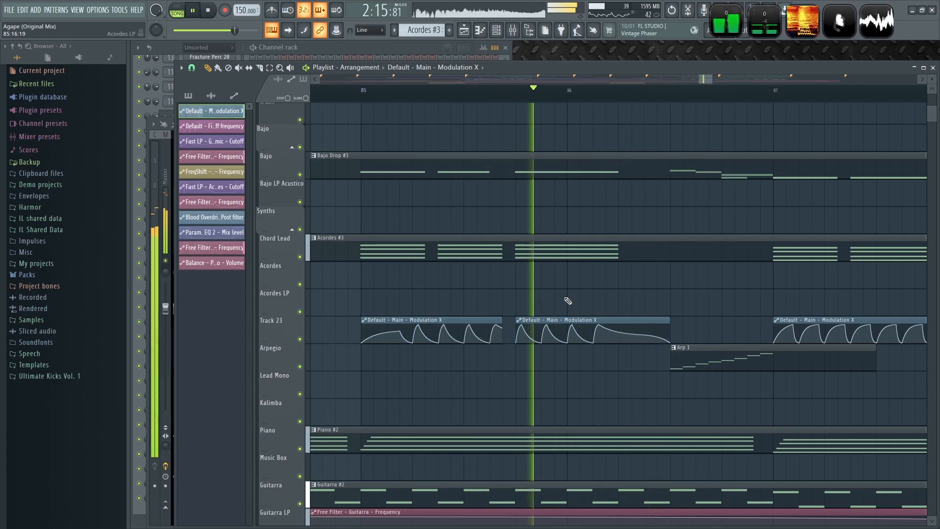
key(space)
key(space)
key(space)
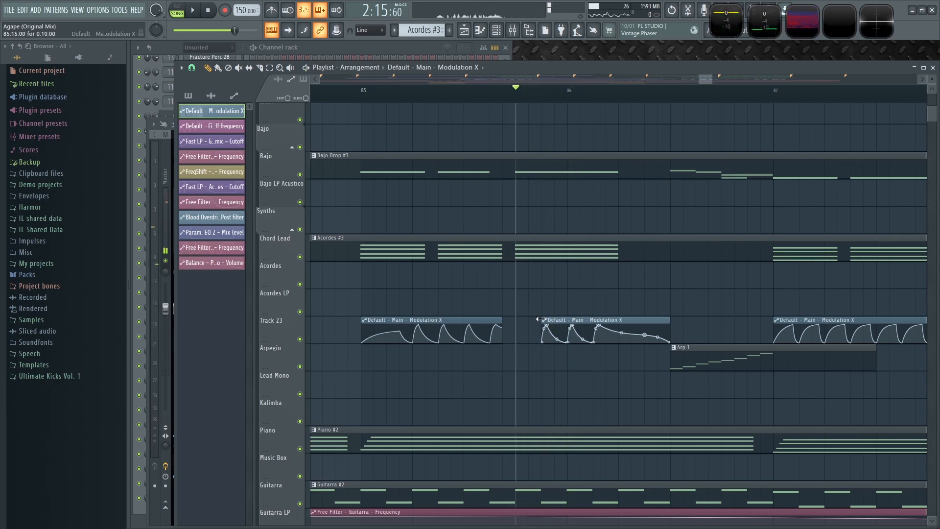
key(space)
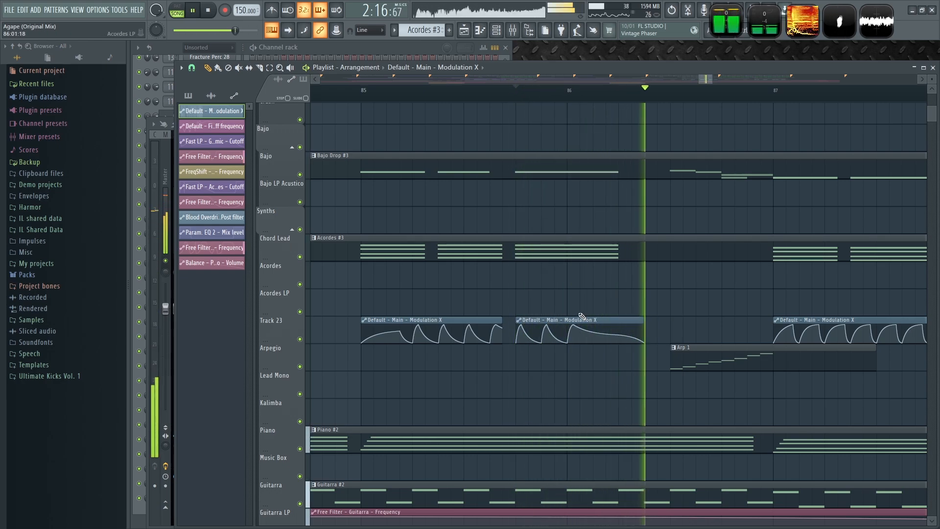
- Nudge the second Track 23 modulation clip after bar 85 slightly earlier and replay from bar 85
scroll(534, 228, down, 2)
click(471, 92)
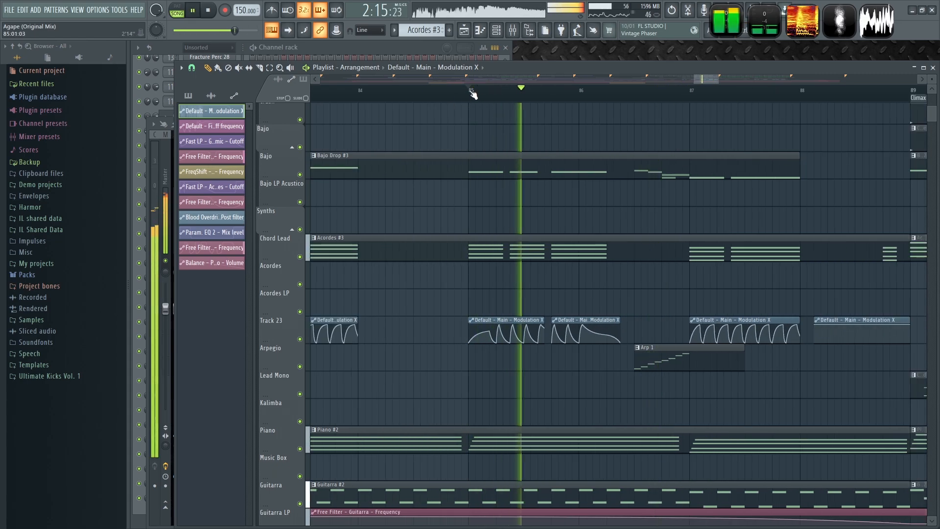
click(472, 92)
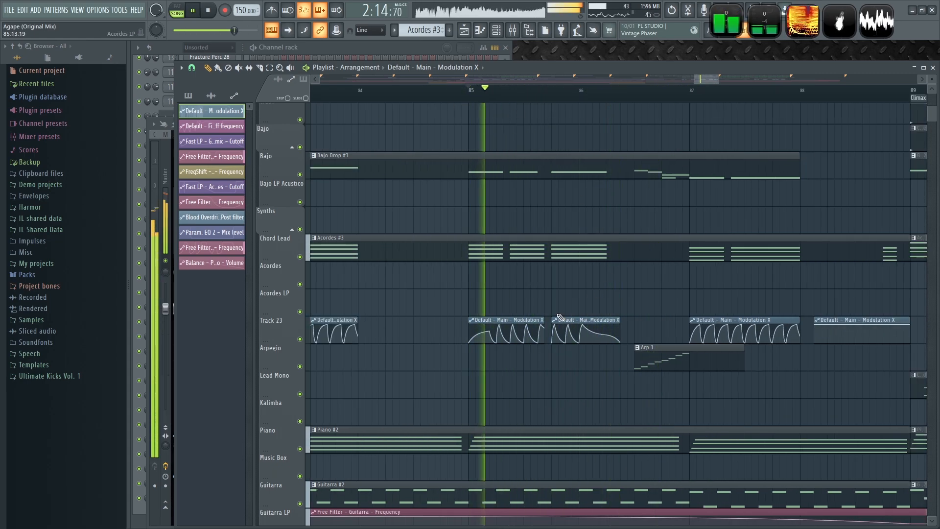
scroll(559, 313, up, 2)
key(space)
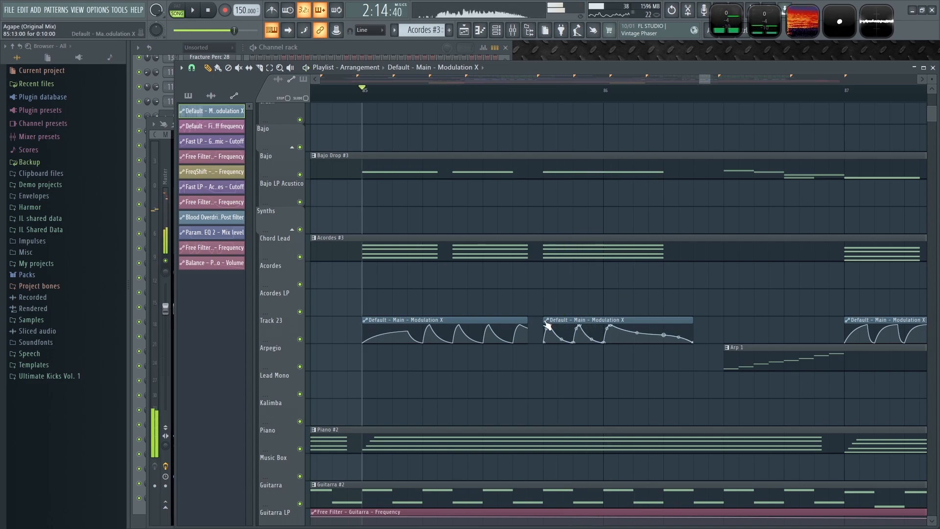
key(space)
drag(586, 320, 556, 319)
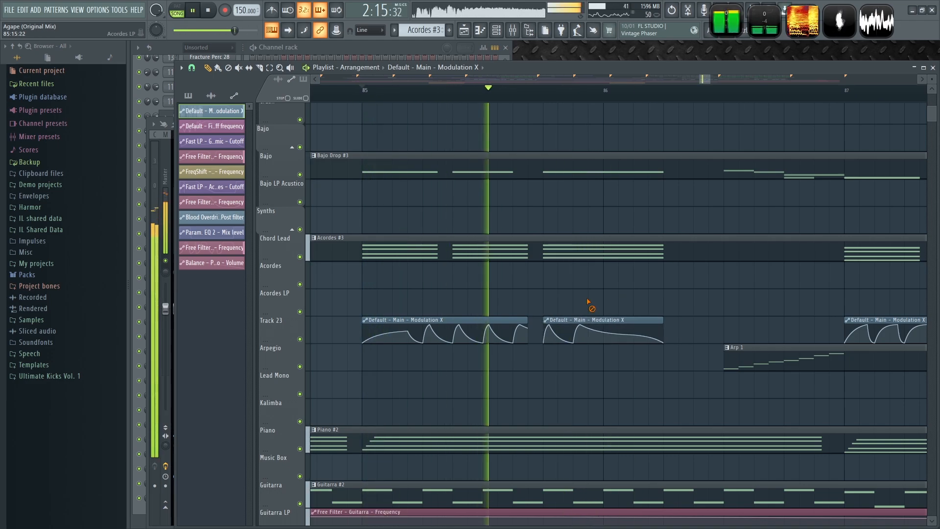
key(space)
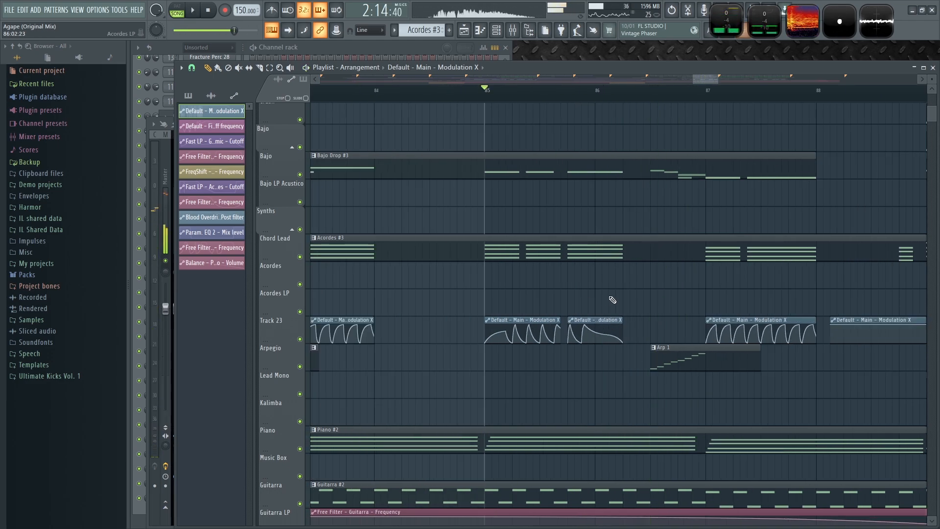
- Move the two modulation clips at bar 101 from the Acordes LP row back onto the Track 23 row
scroll(651, 282, down, 5)
scroll(681, 290, up, 3)
click(479, 330)
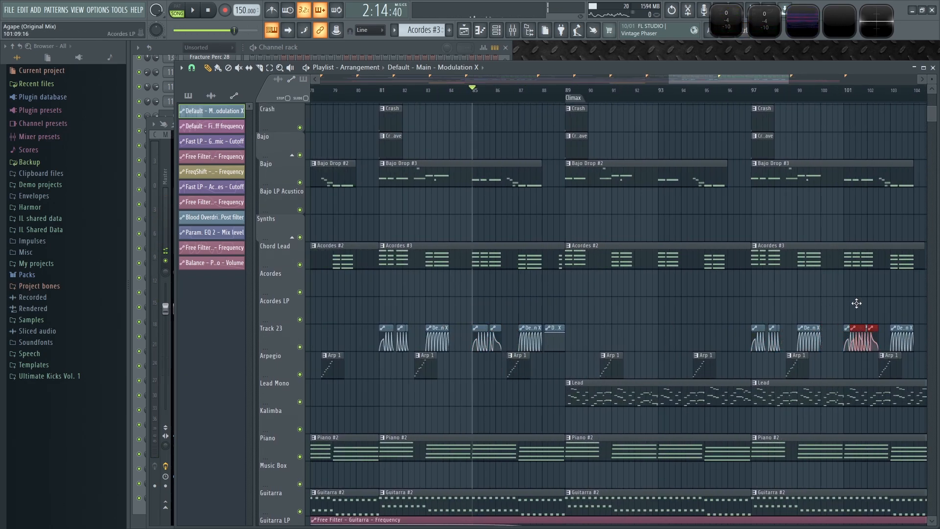
scroll(907, 304, up, 4)
right_click(770, 336)
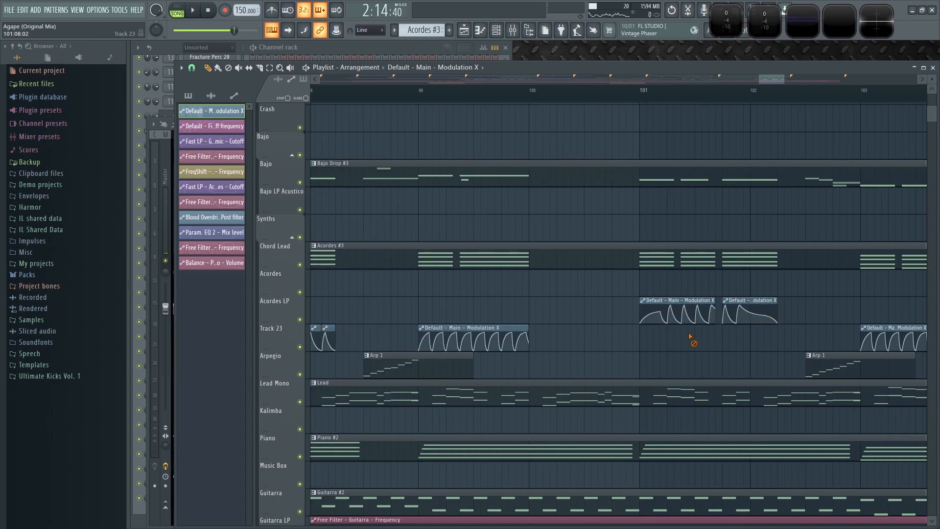
key(space)
drag(623, 269, 768, 329)
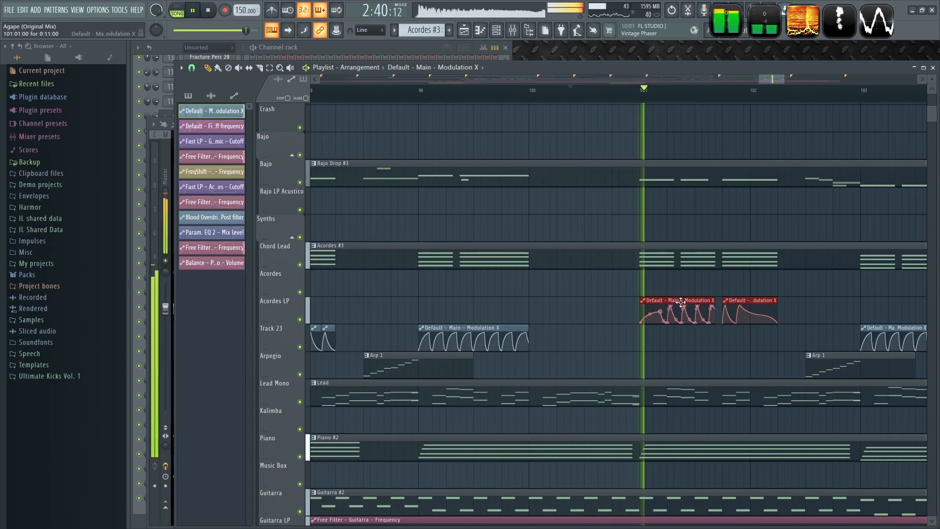
drag(681, 309, 678, 337)
click(602, 361)
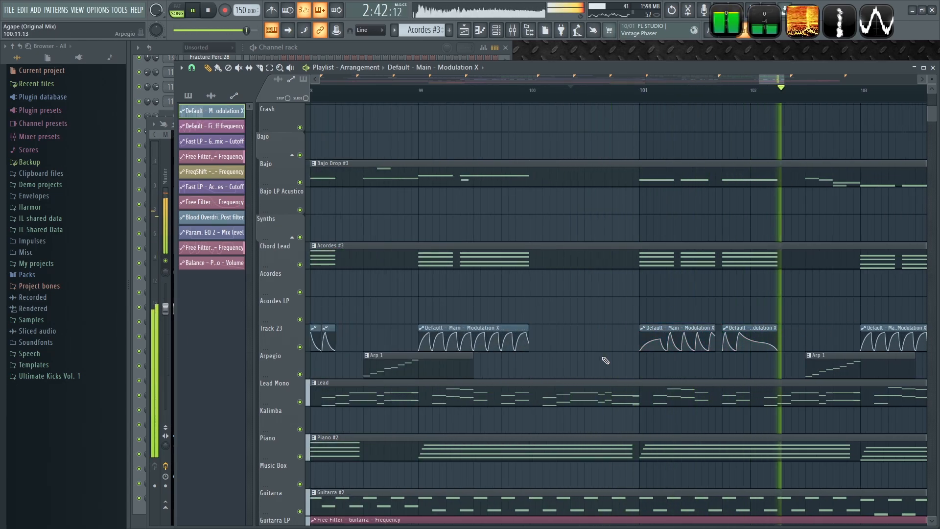
- Review the whole arrangement zoomed out and move the playhead to around bar 23
scroll(607, 362, down, 5)
scroll(543, 409, down, 3)
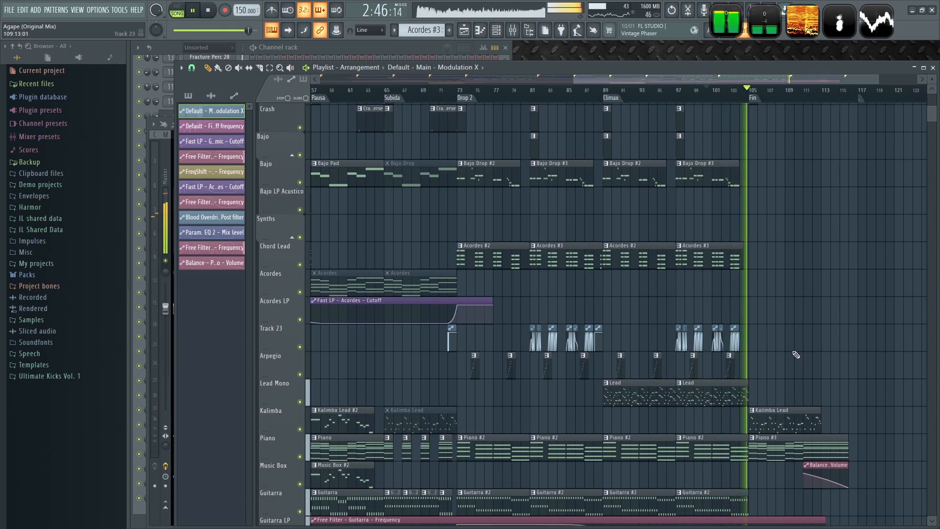
scroll(837, 330, down, 1)
scroll(799, 367, down, 3)
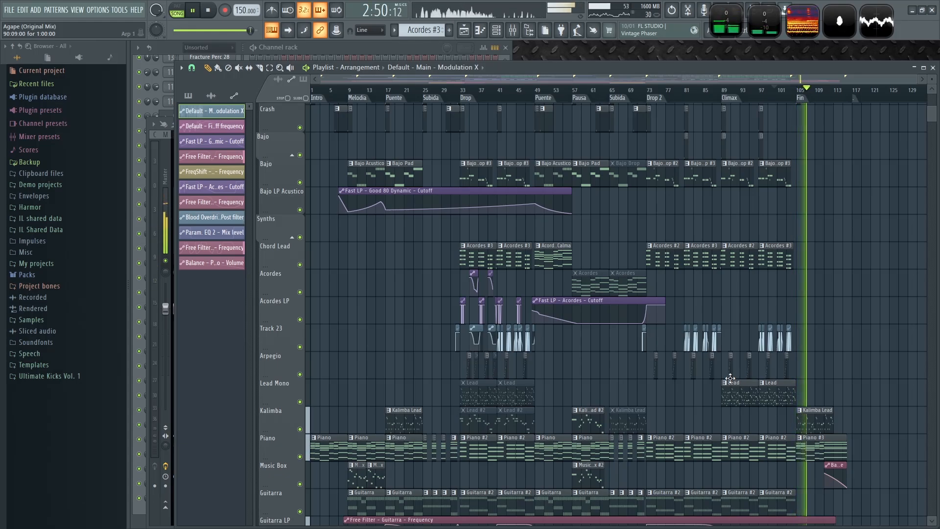
scroll(665, 280, up, 4)
key(space)
scroll(644, 257, down, 4)
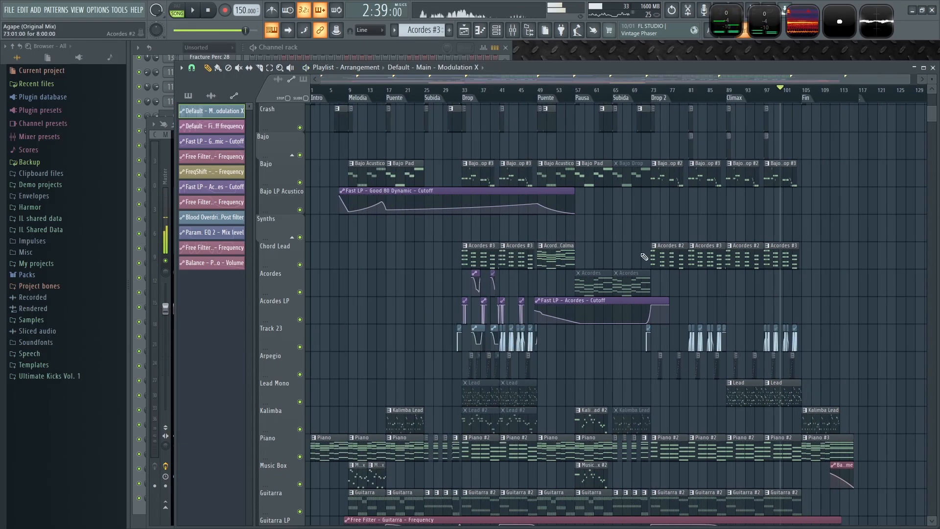
click(424, 91)
scroll(438, 148, up, 4)
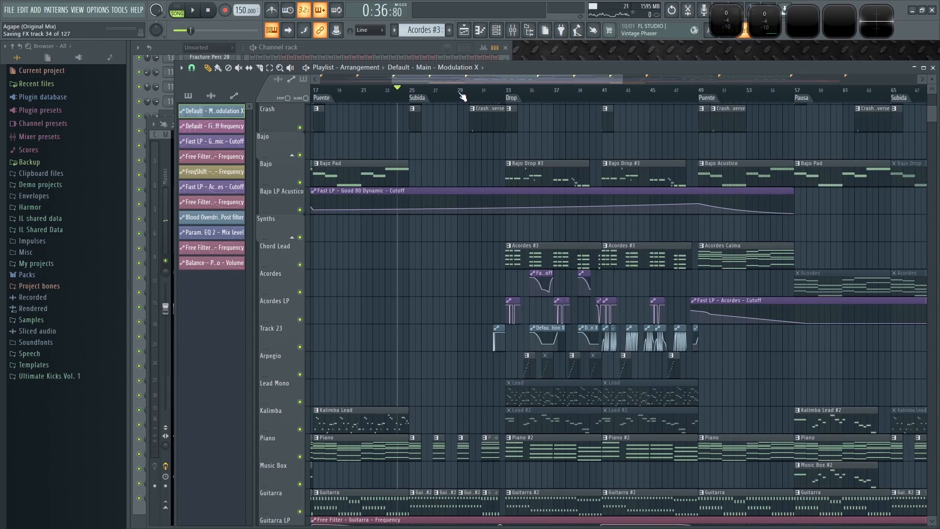
- Replay from around bar 31 and move the second Acordes cutoff clip in the Drop slightly earlier
click(460, 92)
key(space)
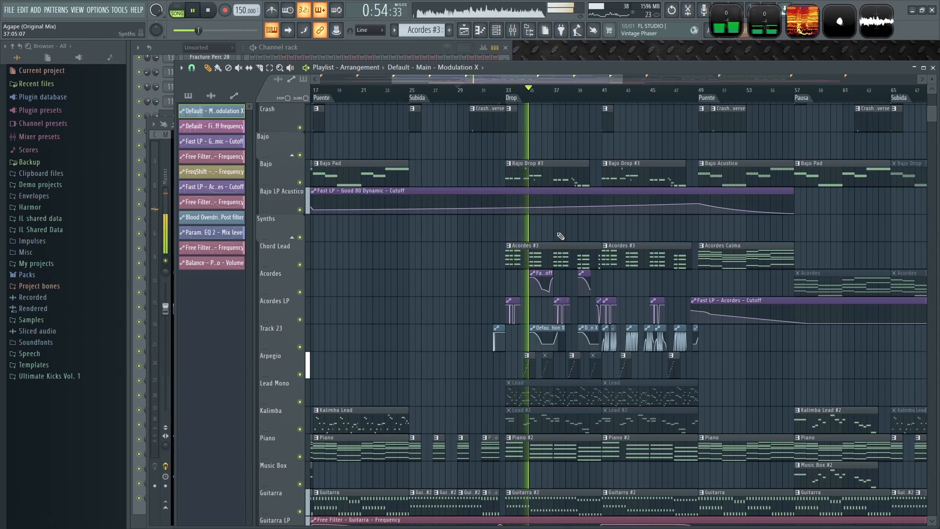
scroll(538, 240, up, 3)
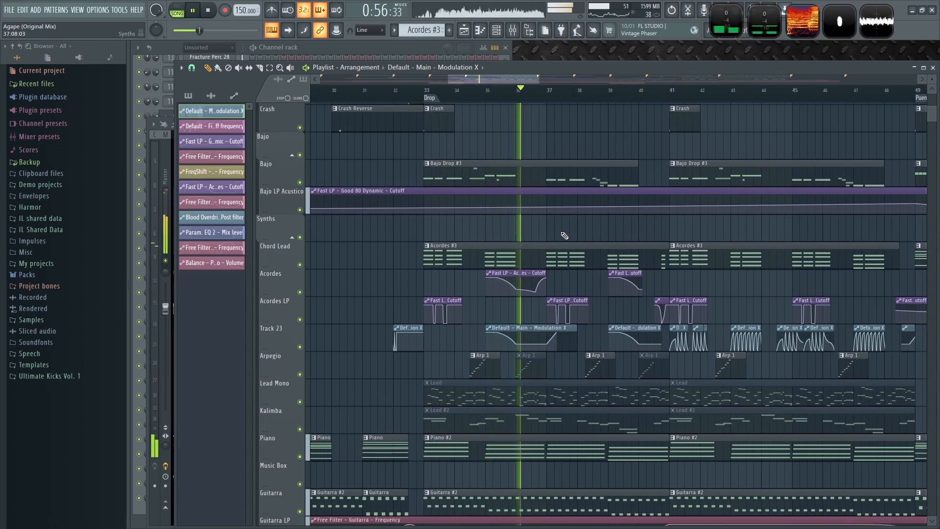
drag(588, 236, 492, 219)
scroll(568, 222, down, 5)
drag(490, 279, 442, 273)
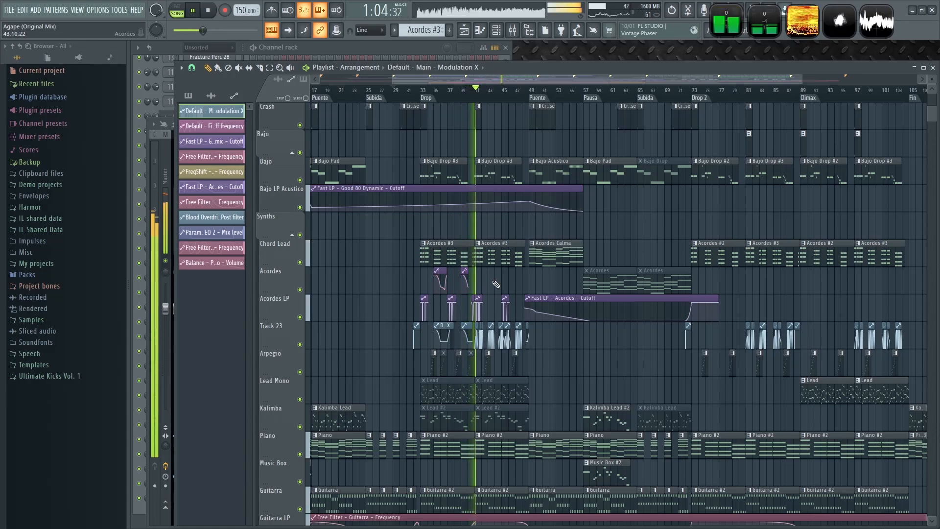
- Adjust a curve point of the Acordes LP cutoff clip before Drop 2 and extend the clip to about bar 103
scroll(680, 307, up, 5)
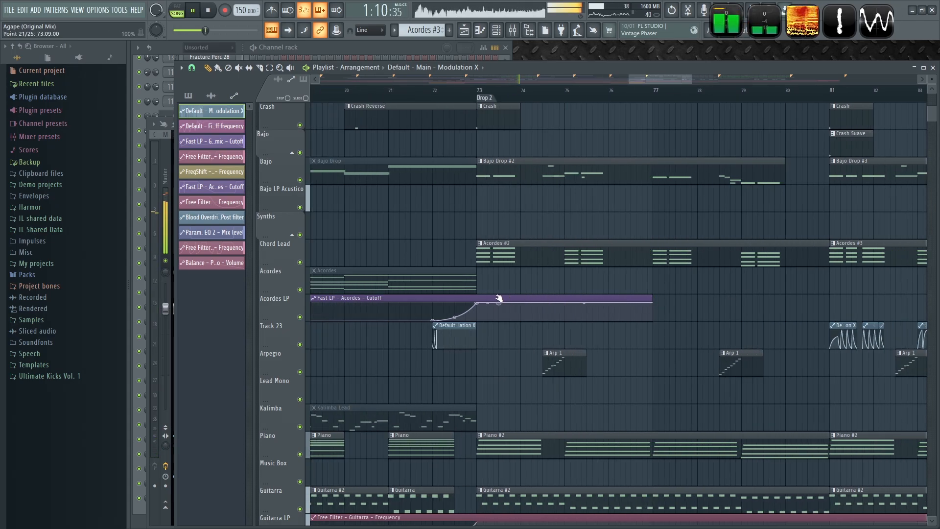
drag(500, 298, 506, 299)
scroll(607, 294, down, 5)
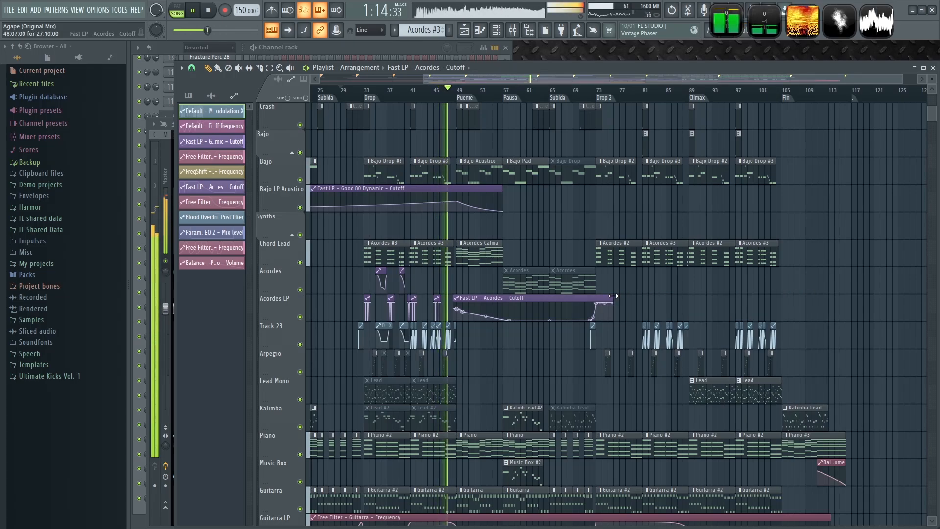
drag(649, 295, 776, 294)
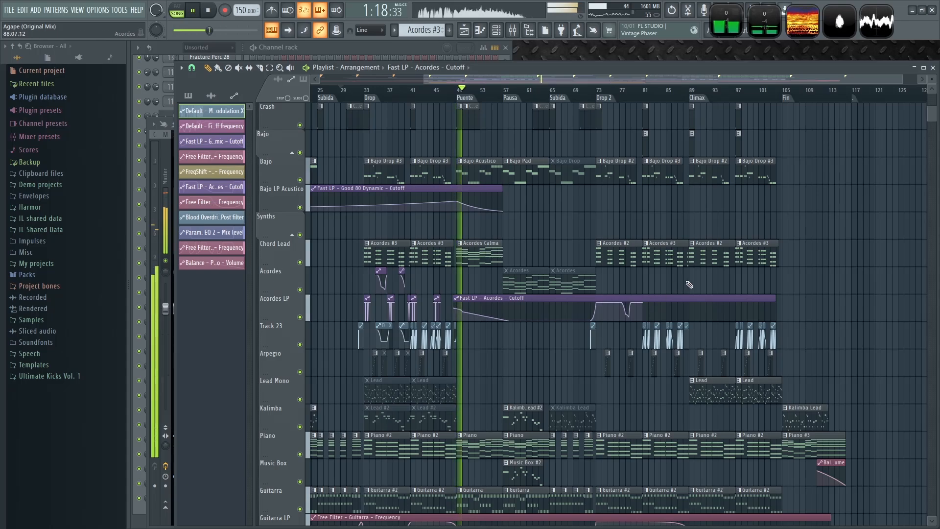
- Shorten the first Acordes LP cutoff clip to end just before Drop 2 and move the following cutoff clip earlier to meet it
scroll(688, 285, up, 2)
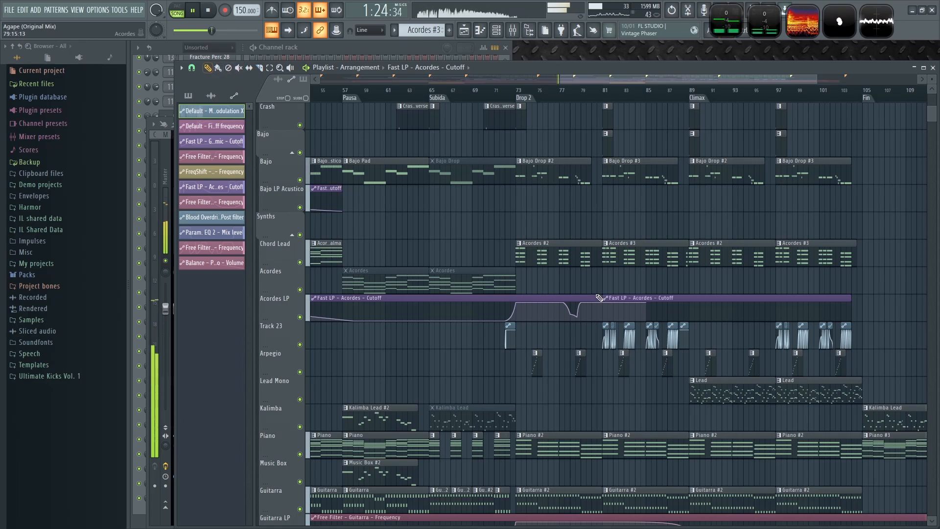
drag(601, 301, 548, 299)
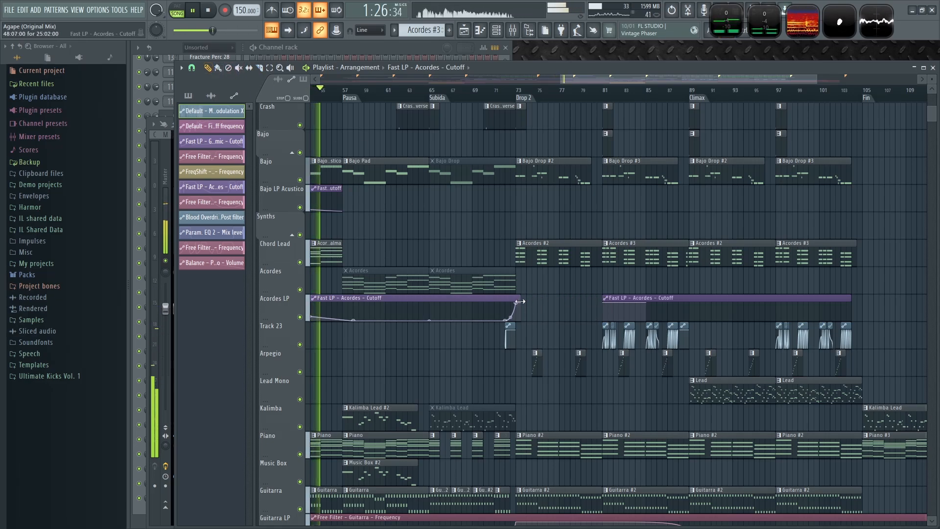
drag(517, 302, 506, 301)
drag(633, 302, 535, 301)
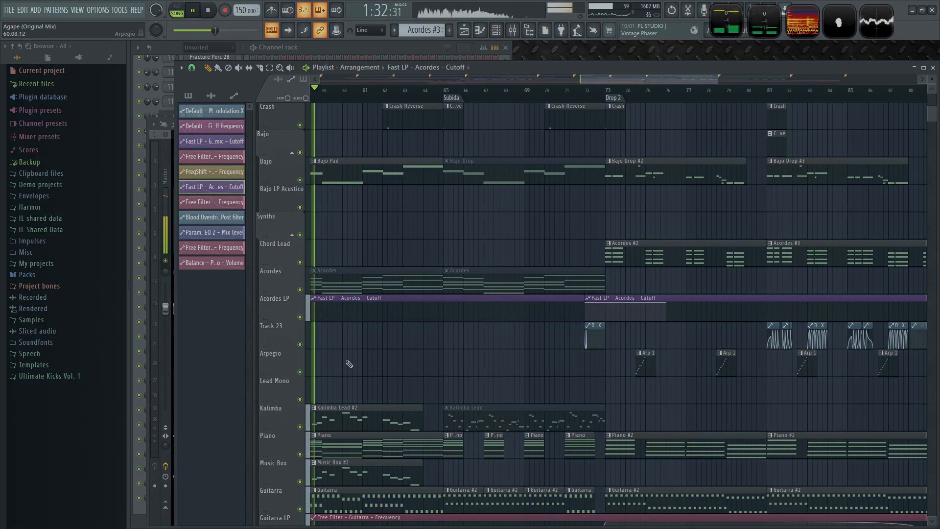